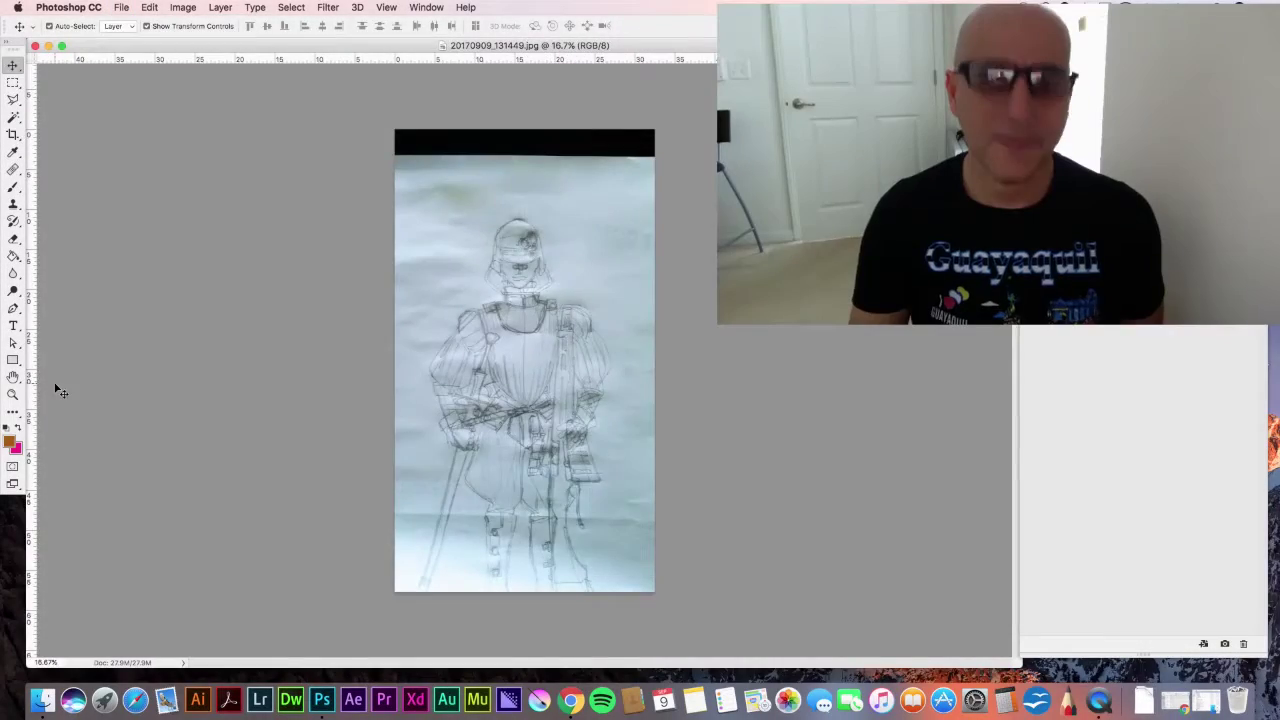
- Convert the locked Background of the scanned drawing into a regular layer and add a new layer named "sketch" above it
{"action": "left_click", "coordinate": [493, 207]}
{"action": "left_click", "coordinate": [1027, 57]}
{"action": "left_click", "coordinate": [427, 8]}
{"action": "left_click", "coordinate": [428, 287]}
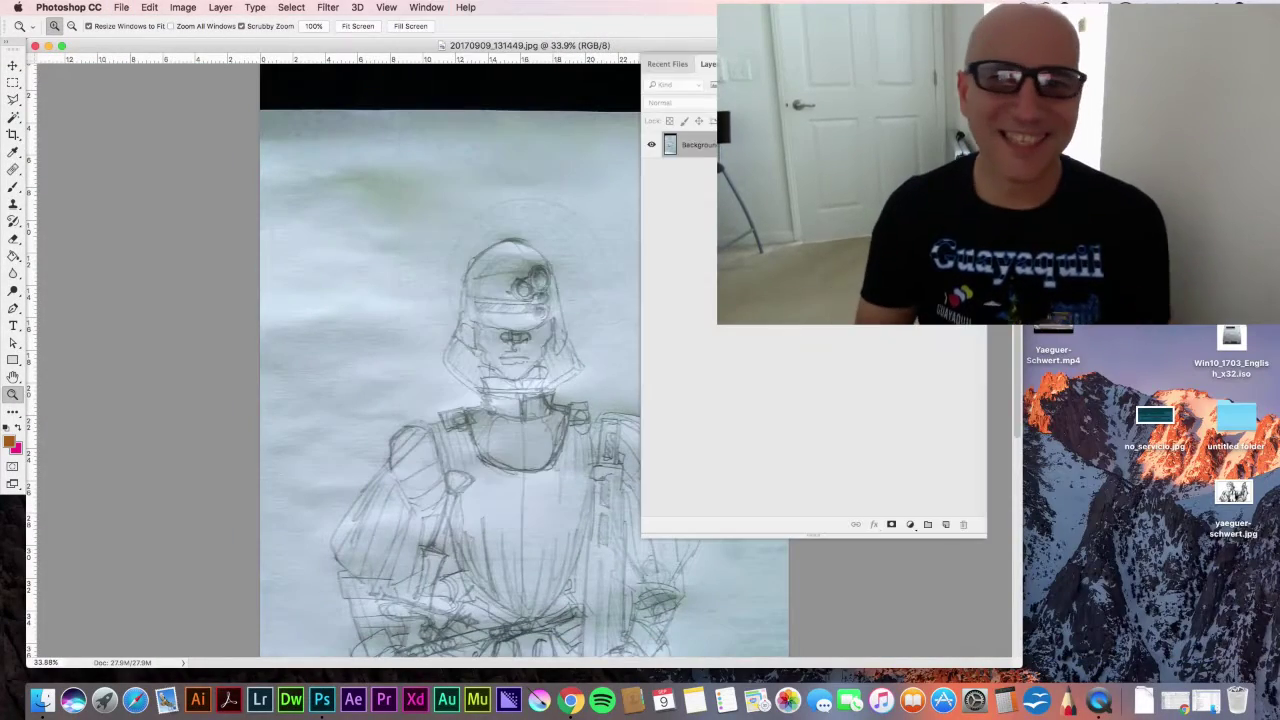
{"action": "double_click", "coordinate": [699, 145]}
{"action": "key", "text": "Return"}
{"action": "left_click", "coordinate": [977, 64]}
{"action": "left_click", "coordinate": [1025, 83]}
{"action": "type", "text": "sketch"}
{"action": "key", "text": "Return"}
- Get the Brush tool ready with black as the foreground colour
{"action": "left_click", "coordinate": [12, 187]}
{"action": "left_click", "coordinate": [9, 441]}
{"action": "left_click", "coordinate": [690, 360]}
{"action": "key", "text": "Return"}
- Try a rough, irregular brush tip from the end of the brush list
{"action": "left_click", "coordinate": [69, 27]}
{"action": "left_click_drag", "start_coordinate": [161, 157], "coordinate": [161, 217]}
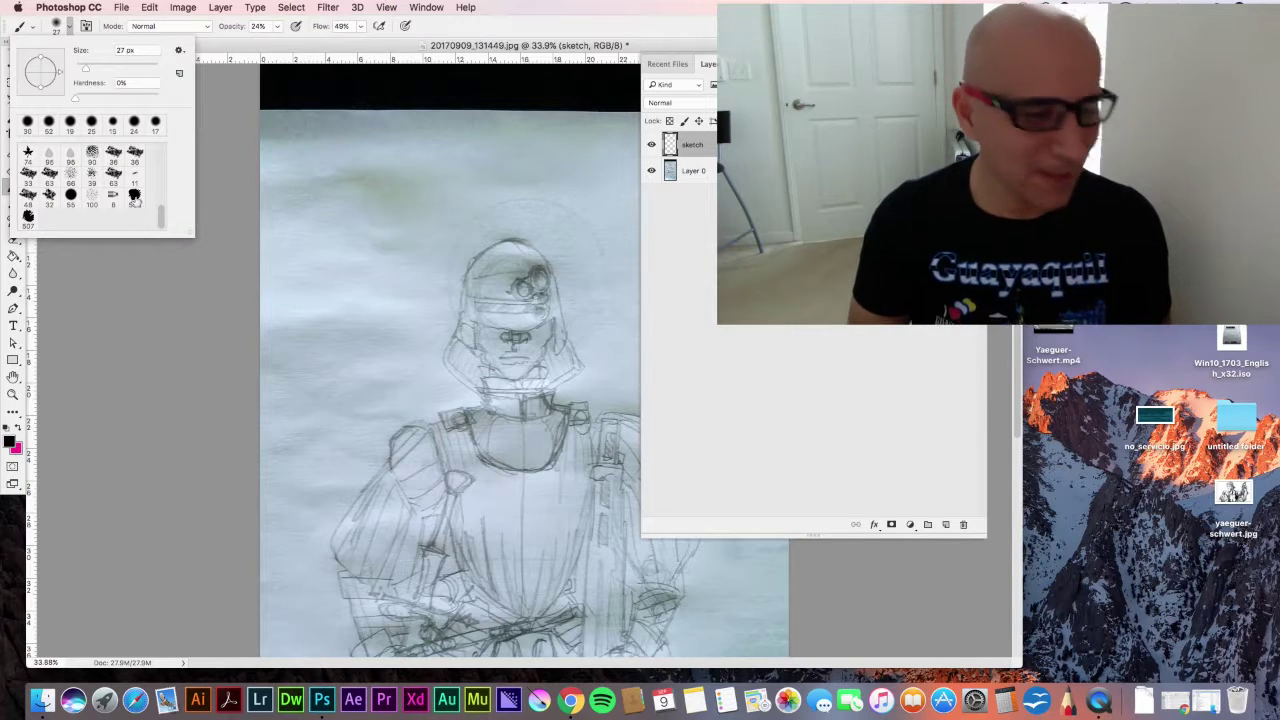
{"action": "key", "text": "Return"}
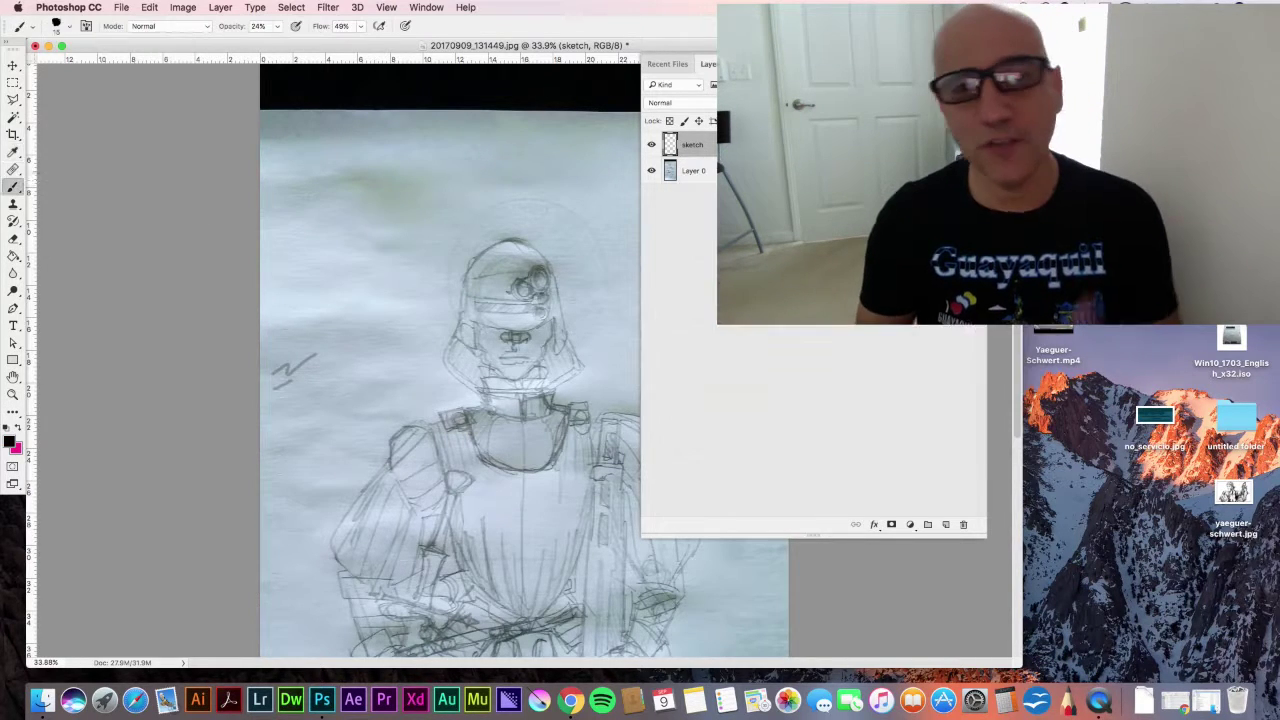
- Choose a bristle-type brush from the stroke-preview presets, test it beside the figure's head and undo the test stroke
{"action": "left_click", "coordinate": [70, 27]}
{"action": "left_click", "coordinate": [177, 48]}
{"action": "left_click", "coordinate": [86, 27]}
{"action": "left_click", "coordinate": [775, 217]}
{"action": "scroll", "coordinate": [842, 474], "scroll_direction": "down", "scroll_amount": 20}
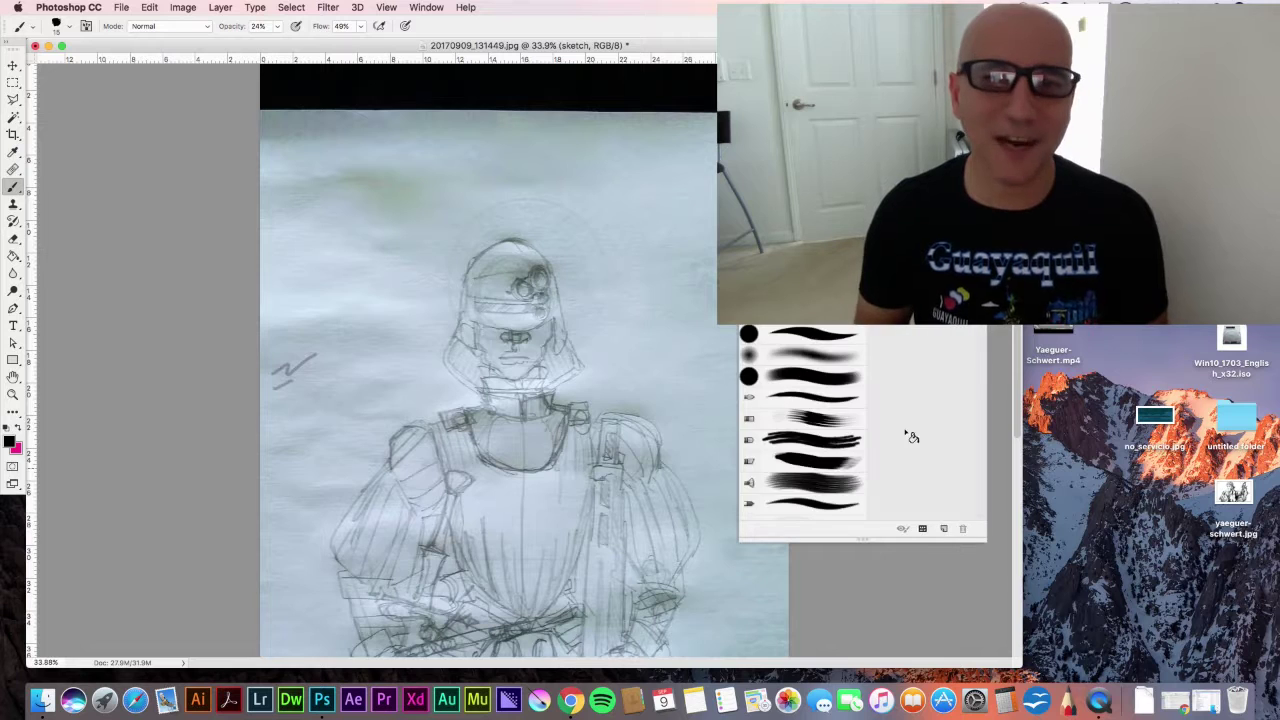
{"action": "left_click", "coordinate": [796, 488]}
{"action": "left_click_drag", "start_coordinate": [290, 280], "coordinate": [583, 177]}
{"action": "key", "text": "super+z"}
- Keep black as the brush colour, test the brush again and remove all test scribbles from the sketch layer
{"action": "right_click", "coordinate": [17, 186]}
{"action": "left_click", "coordinate": [91, 186]}
{"action": "left_click", "coordinate": [1004, 130]}
{"action": "left_click", "coordinate": [9, 441]}
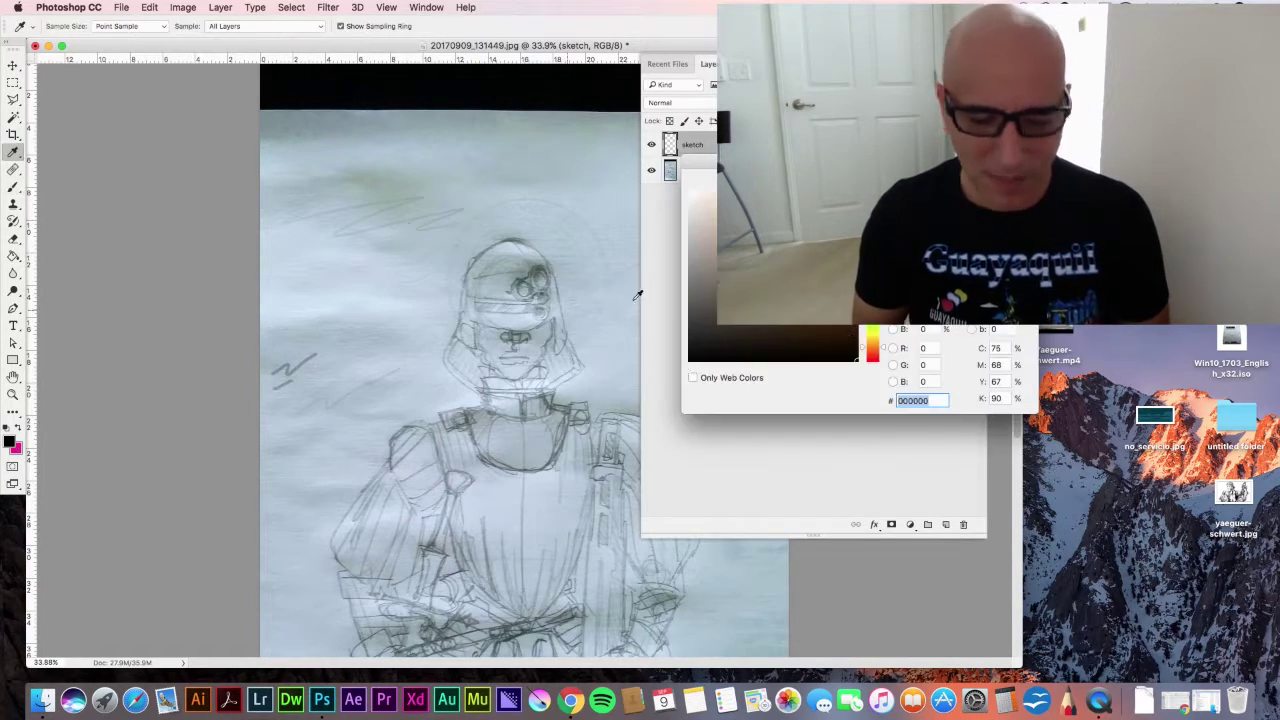
{"action": "left_click", "coordinate": [985, 190]}
{"action": "left_click_drag", "start_coordinate": [342, 270], "coordinate": [384, 298]}
{"action": "key", "text": "alt+super+z"}
{"action": "key", "text": "alt+super+z"}
{"action": "key", "text": "alt+super+z"}
{"action": "key", "text": "alt+super+z"}
- Set the brush opacity and flow to 100%
{"action": "left_click_drag", "start_coordinate": [278, 26], "coordinate": [340, 42]}
{"action": "left_click_drag", "start_coordinate": [361, 26], "coordinate": [397, 43]}
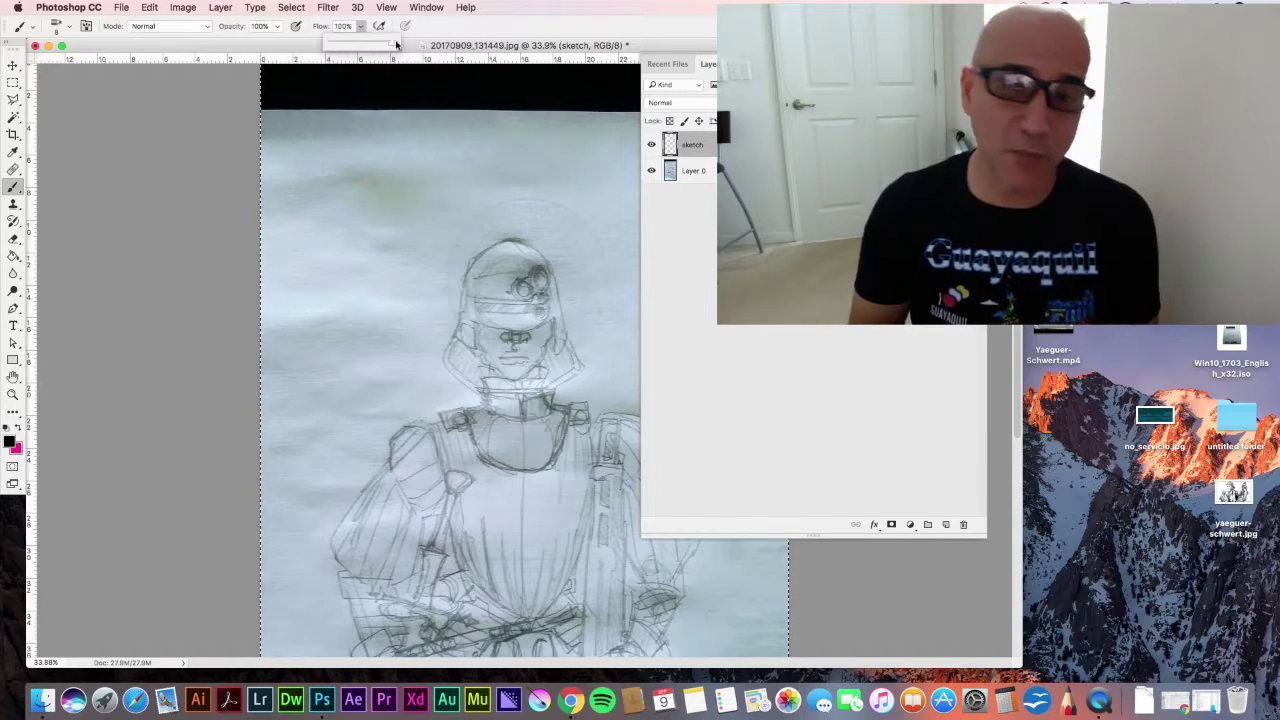
{"action": "left_click", "coordinate": [1004, 130]}
- Trace the cluster of four round lenses on the helmet's front with bold black brush lines
{"action": "key", "text": "z"}
{"action": "mouse_move", "coordinate": [525, 315]}
{"action": "left_mouse_down"}
{"action": "mouse_move", "coordinate": [603, 294]}
{"action": "mouse_move", "coordinate": [534, 305]}
{"action": "left_mouse_up"}
{"action": "left_click", "coordinate": [10, 190]}
{"action": "mouse_move", "coordinate": [498, 200]}
{"action": "left_mouse_down"}
{"action": "mouse_move", "coordinate": [480, 225]}
{"action": "mouse_move", "coordinate": [488, 246]}
{"action": "left_mouse_up"}
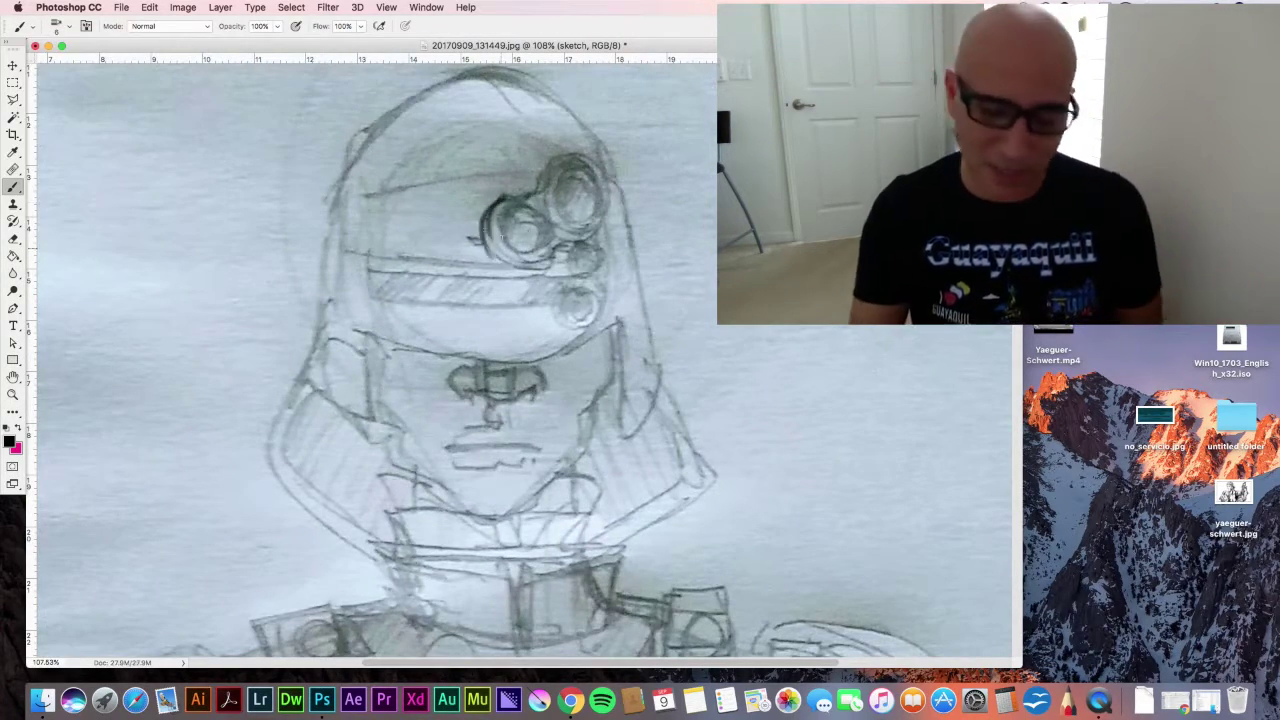
{"action": "left_click_drag", "start_coordinate": [500, 202], "coordinate": [556, 266]}
{"action": "left_click_drag", "start_coordinate": [578, 185], "coordinate": [570, 205]}
{"action": "mouse_move", "coordinate": [542, 190]}
{"action": "left_mouse_down"}
{"action": "mouse_move", "coordinate": [600, 173]}
{"action": "mouse_move", "coordinate": [537, 189]}
{"action": "mouse_move", "coordinate": [582, 254]}
{"action": "left_mouse_up"}
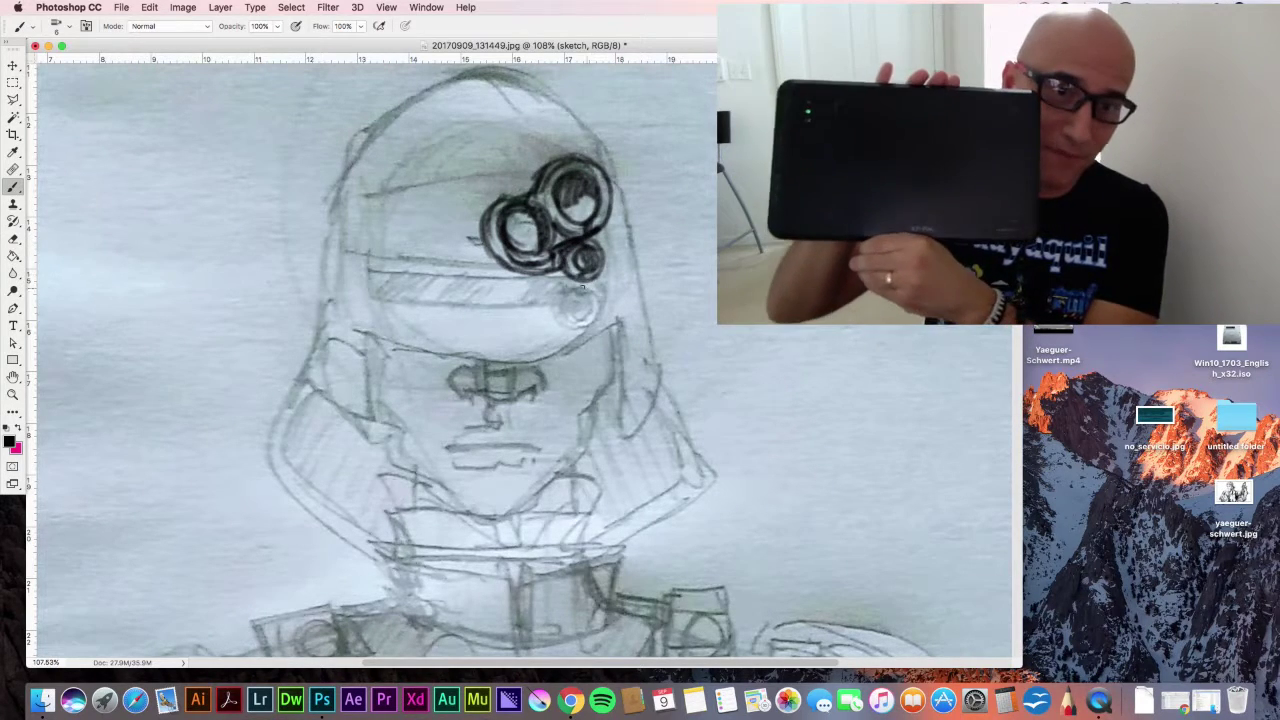
{"action": "left_click_drag", "start_coordinate": [578, 330], "coordinate": [585, 290]}
- Ink the helmet's dome and striped visor, hatch its side panels and darken the edge beside the face
{"action": "left_click_drag", "start_coordinate": [456, 78], "coordinate": [326, 240]}
{"action": "left_click_drag", "start_coordinate": [548, 95], "coordinate": [662, 372]}
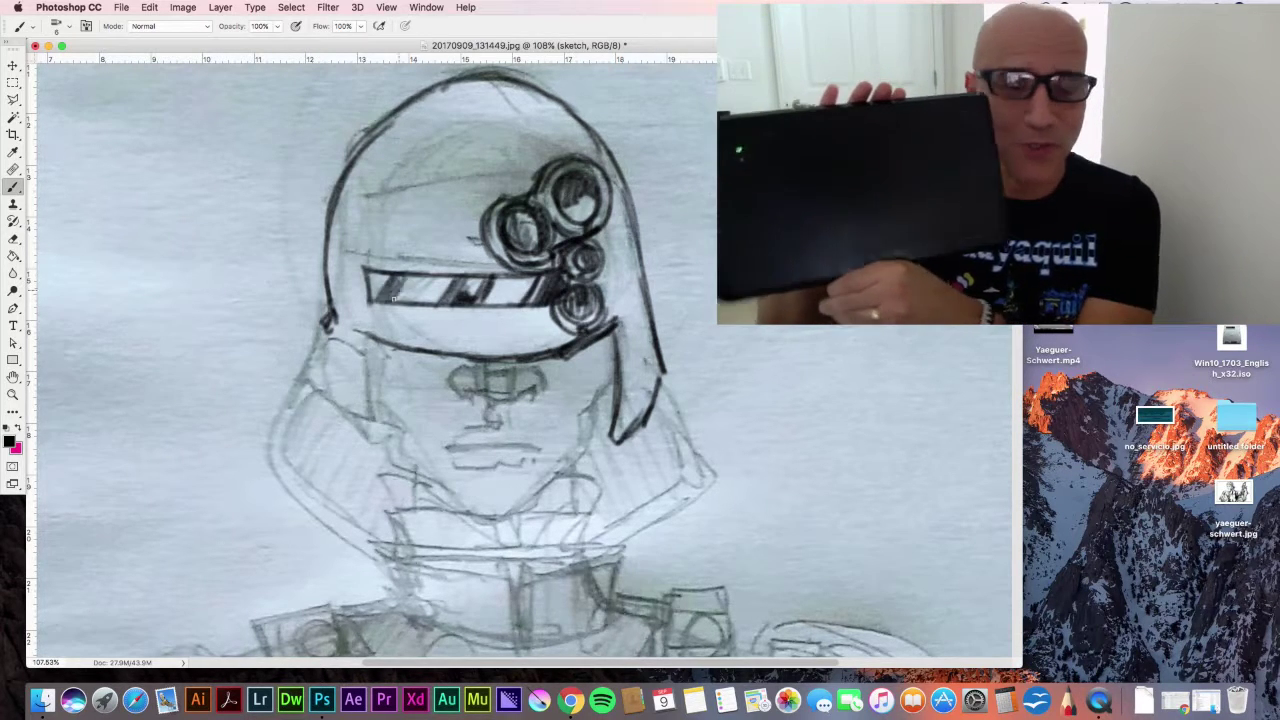
{"action": "left_click_drag", "start_coordinate": [525, 110], "coordinate": [551, 118]}
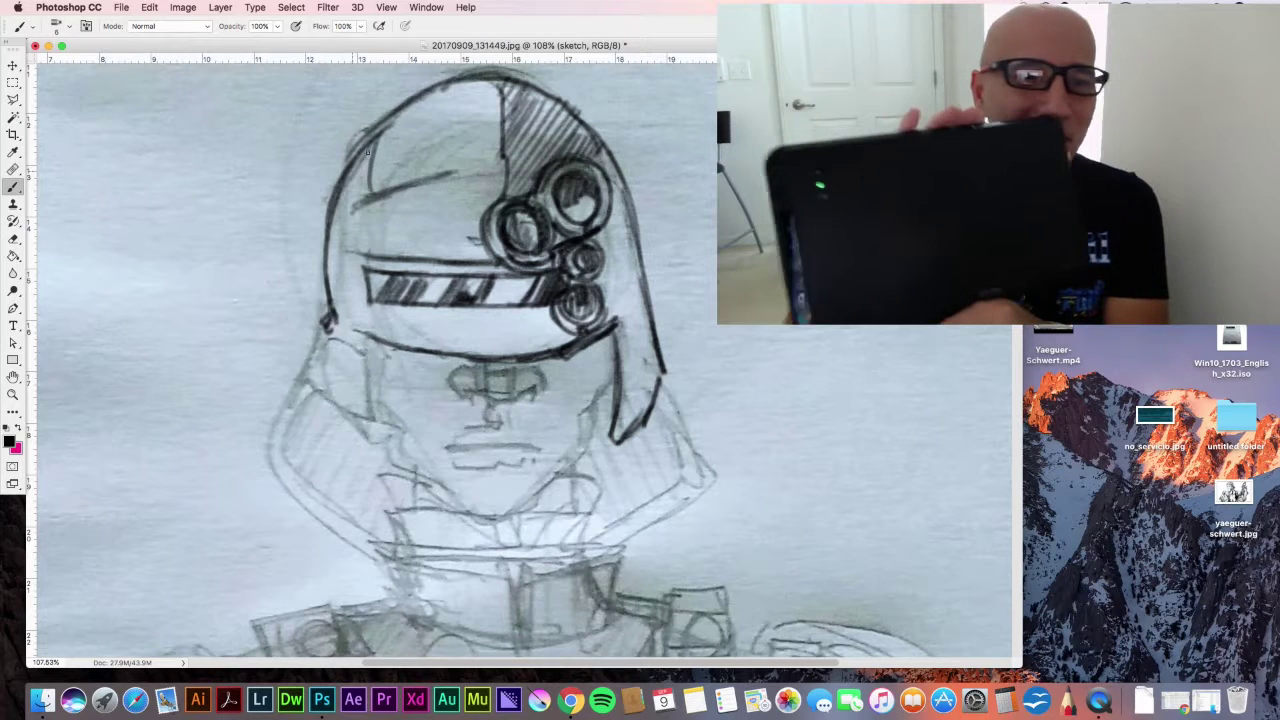
{"action": "left_click_drag", "start_coordinate": [378, 131], "coordinate": [375, 331]}
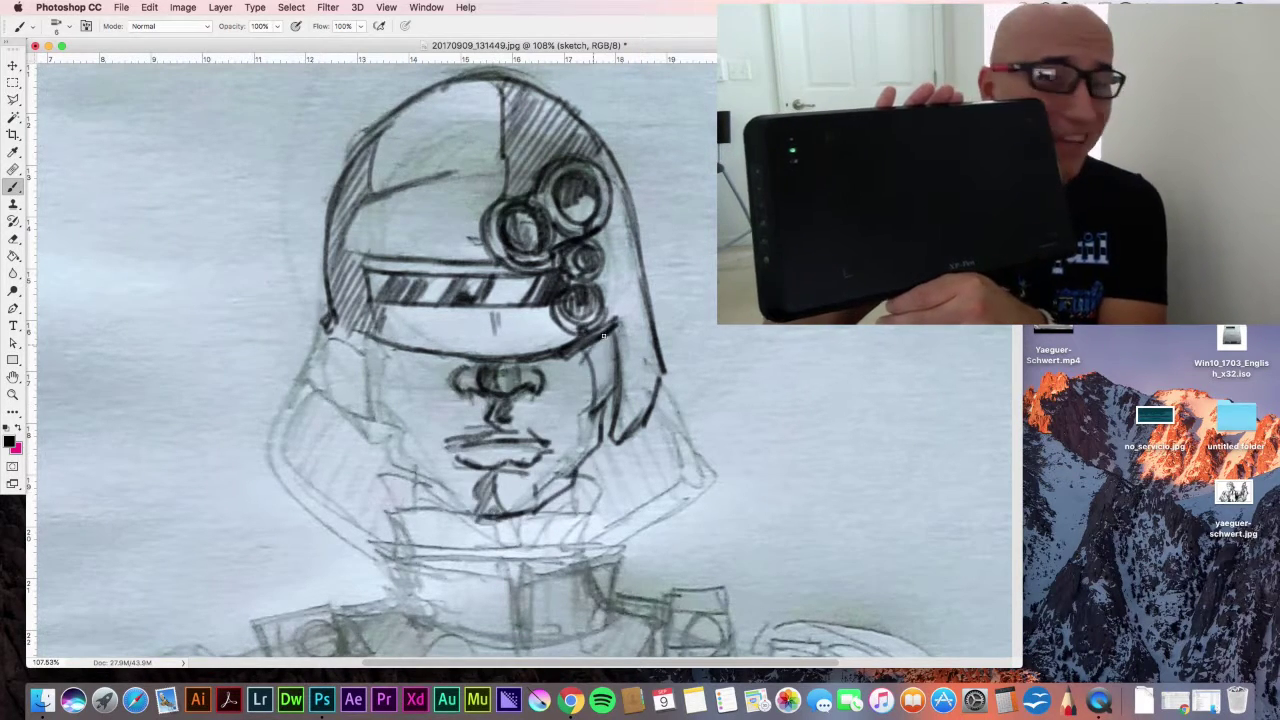
{"action": "left_click_drag", "start_coordinate": [605, 340], "coordinate": [615, 432]}
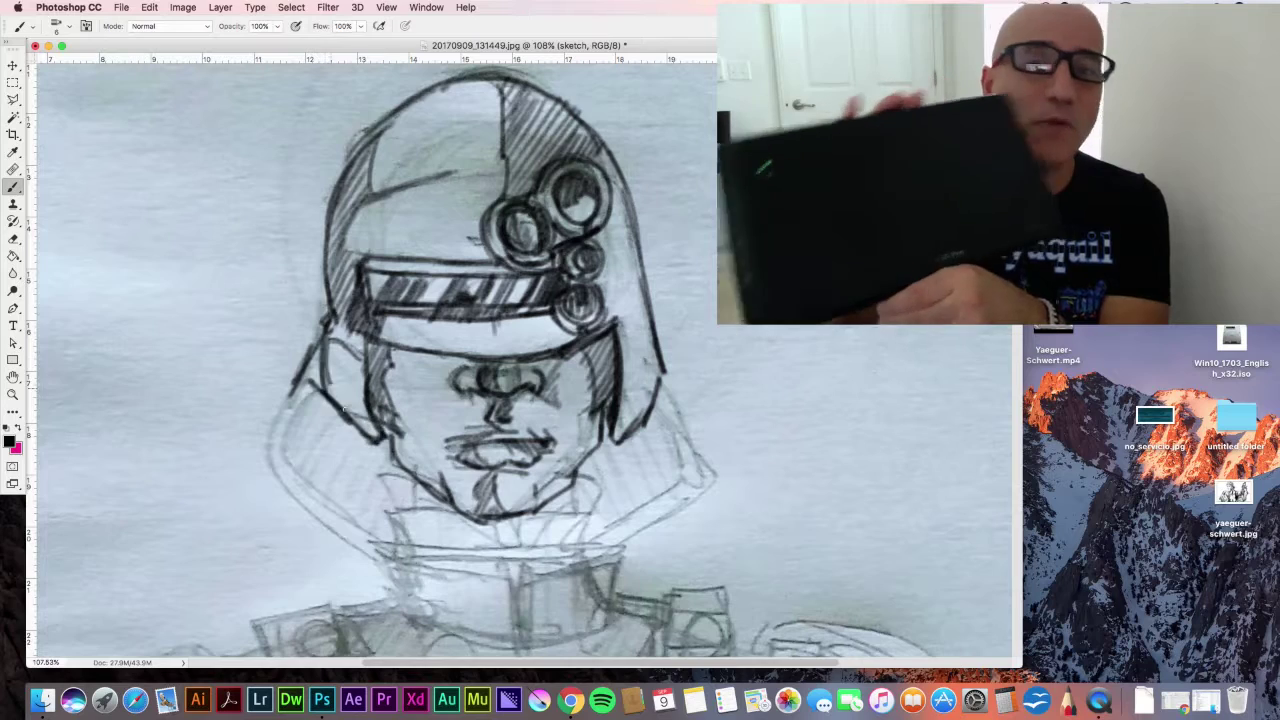
- Start shading the helmet's neck guard and ink the outline of the armour collar below the chin
{"action": "key", "text": "space"}
{"action": "left_click_drag", "start_coordinate": [463, 248], "coordinate": [438, 118]}
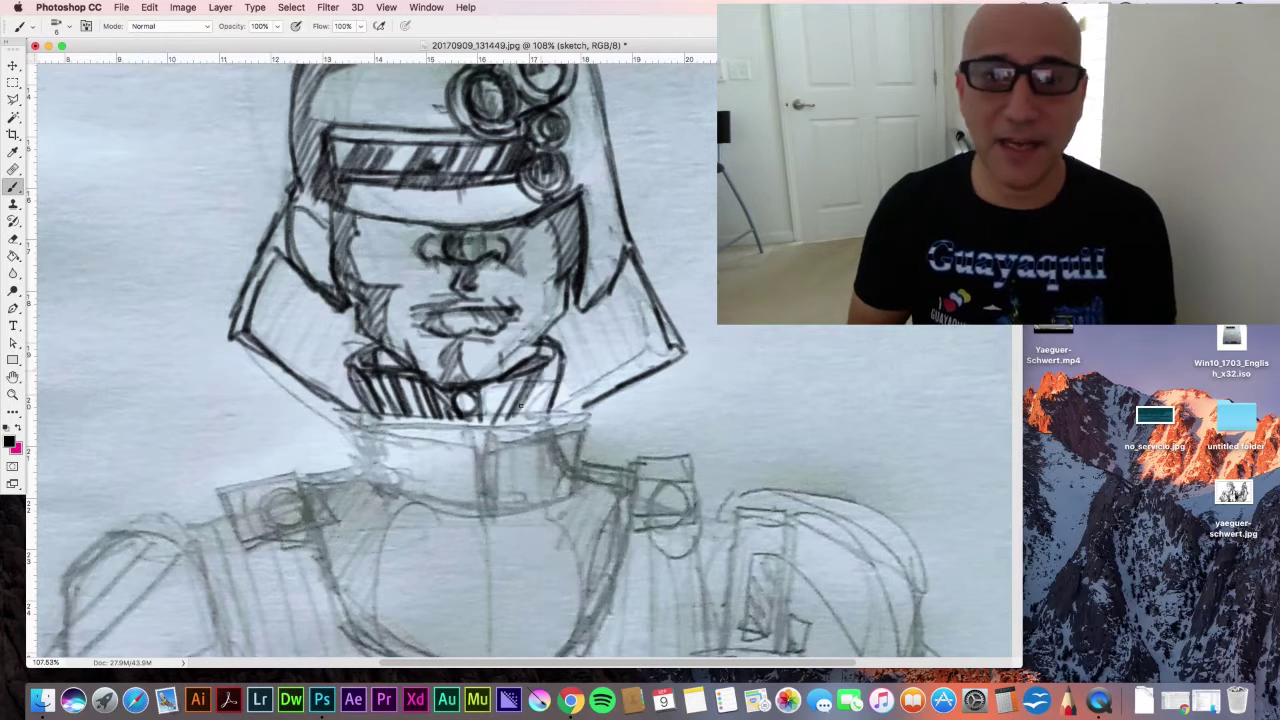
{"action": "left_click_drag", "start_coordinate": [300, 285], "coordinate": [302, 368]}
{"action": "mouse_move", "coordinate": [346, 308]}
{"action": "left_mouse_down"}
{"action": "mouse_move", "coordinate": [348, 398]}
{"action": "mouse_move", "coordinate": [342, 355]}
{"action": "left_mouse_up"}
{"action": "left_click_drag", "start_coordinate": [282, 254], "coordinate": [262, 298]}
{"action": "left_click_drag", "start_coordinate": [342, 410], "coordinate": [584, 408]}
{"action": "mouse_move", "coordinate": [344, 416]}
{"action": "left_mouse_down"}
{"action": "mouse_move", "coordinate": [370, 466]}
{"action": "mouse_move", "coordinate": [298, 480]}
{"action": "left_mouse_up"}
{"action": "left_click_drag", "start_coordinate": [375, 418], "coordinate": [532, 418]}
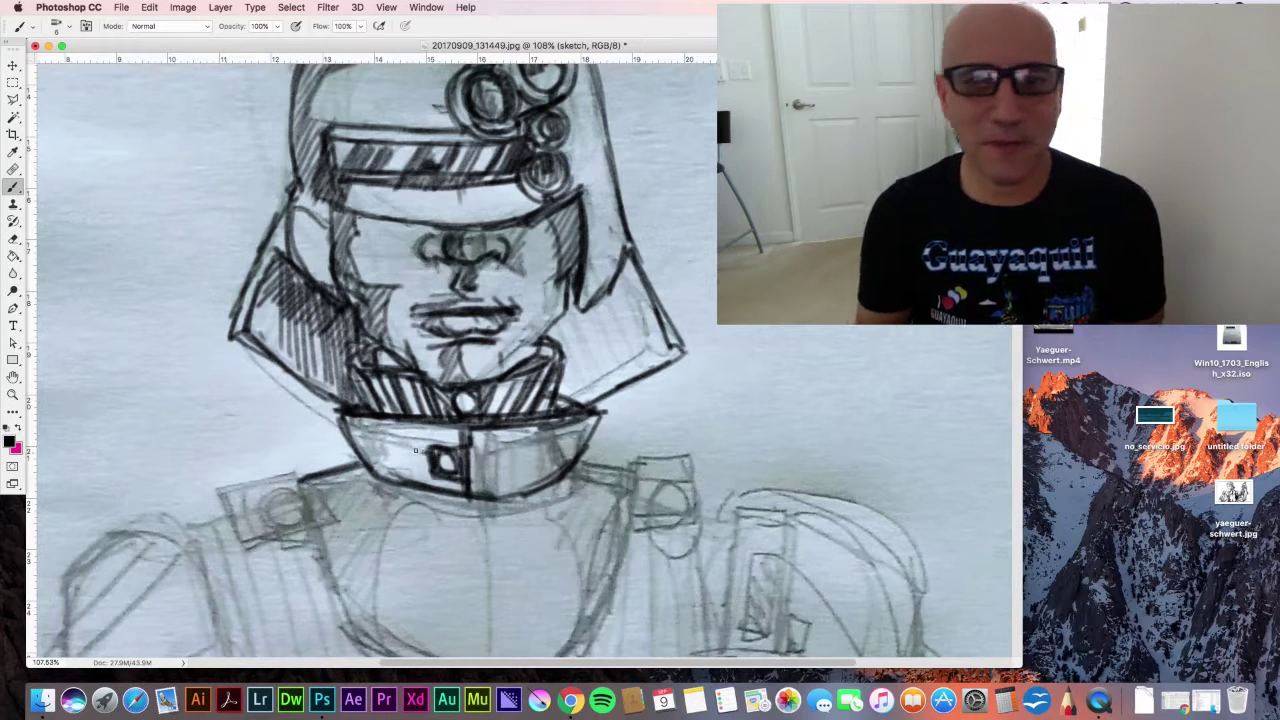
- Fill both flared neck-guard flaps of the helmet with dark hatching and strengthen their edges
{"action": "left_click_drag", "start_coordinate": [260, 300], "coordinate": [340, 395]}
{"action": "mouse_move", "coordinate": [260, 265]}
{"action": "left_mouse_down"}
{"action": "mouse_move", "coordinate": [355, 380]}
{"action": "mouse_move", "coordinate": [345, 400]}
{"action": "left_mouse_up"}
{"action": "mouse_move", "coordinate": [555, 300]}
{"action": "left_mouse_down"}
{"action": "mouse_move", "coordinate": [607, 341]}
{"action": "mouse_move", "coordinate": [562, 400]}
{"action": "left_mouse_up"}
{"action": "left_click_drag", "start_coordinate": [658, 354], "coordinate": [572, 404]}
{"action": "left_click_drag", "start_coordinate": [628, 258], "coordinate": [584, 322]}
{"action": "left_click_drag", "start_coordinate": [636, 276], "coordinate": [592, 356]}
{"action": "left_click_drag", "start_coordinate": [602, 300], "coordinate": [556, 372]}
{"action": "mouse_move", "coordinate": [634, 268]}
{"action": "left_mouse_down"}
{"action": "mouse_move", "coordinate": [656, 352]}
{"action": "mouse_move", "coordinate": [678, 350]}
{"action": "left_mouse_up"}
- Ink the square shoulder clasp with its round boss and the pointed strap end hanging below it
{"action": "left_click_drag", "start_coordinate": [681, 464], "coordinate": [739, 212]}
{"action": "left_click_drag", "start_coordinate": [278, 238], "coordinate": [355, 224]}
{"action": "left_click_drag", "start_coordinate": [355, 224], "coordinate": [373, 268]}
{"action": "left_click_drag", "start_coordinate": [278, 238], "coordinate": [297, 281]}
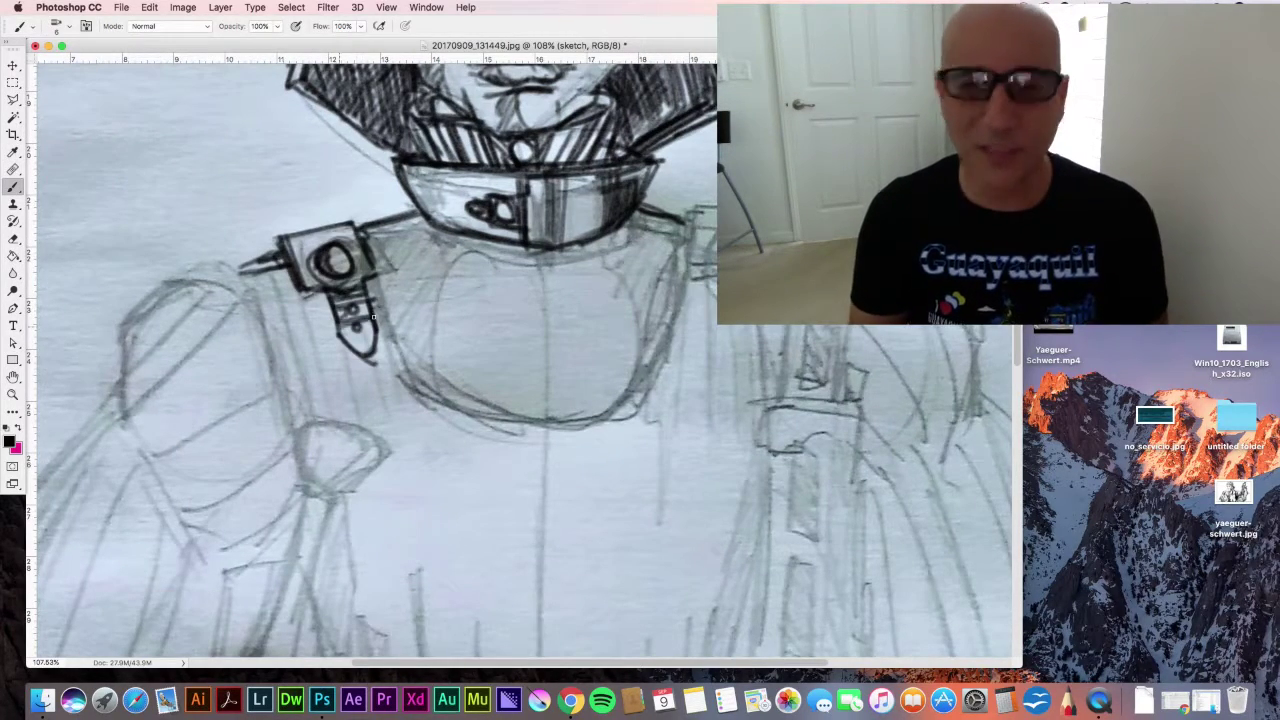
- Outline the rounded chest plate beneath the collar and hatch the shadow areas on both of its sides
{"action": "mouse_move", "coordinate": [478, 255]}
{"action": "left_mouse_down"}
{"action": "mouse_move", "coordinate": [384, 239]}
{"action": "mouse_move", "coordinate": [450, 233]}
{"action": "mouse_move", "coordinate": [421, 335]}
{"action": "mouse_move", "coordinate": [444, 387]}
{"action": "left_mouse_up"}
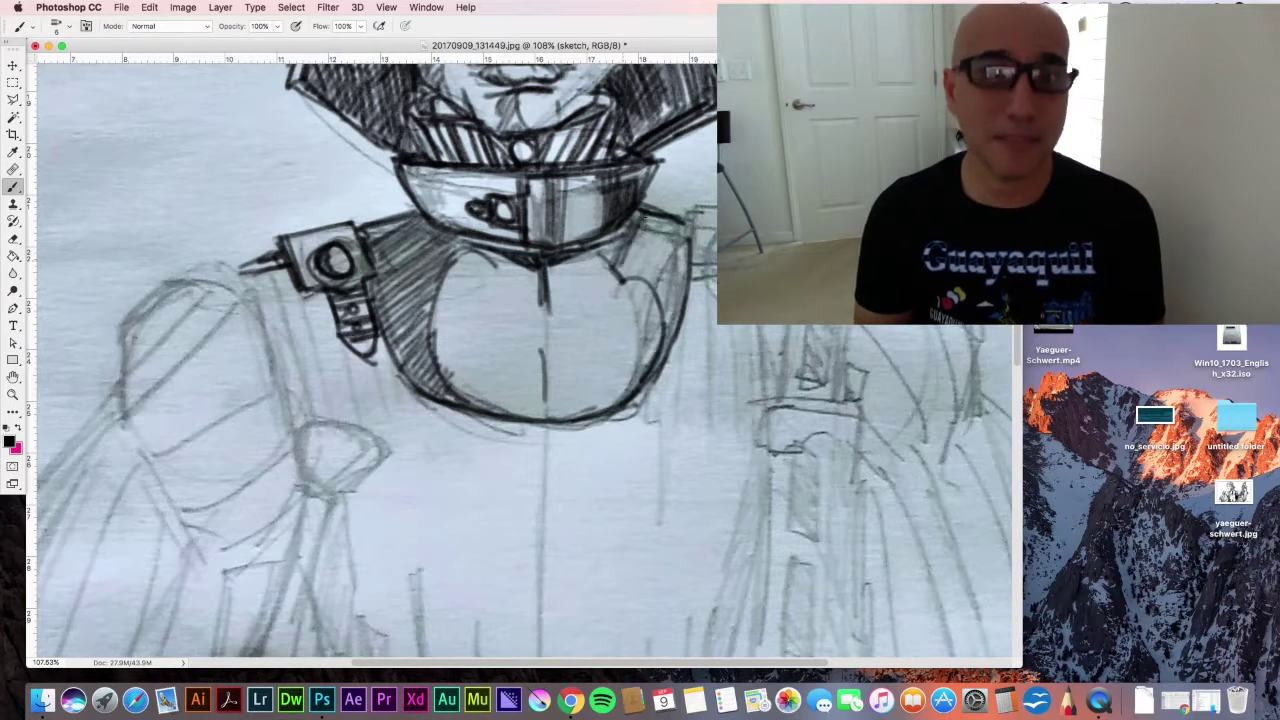
{"action": "left_click_drag", "start_coordinate": [632, 228], "coordinate": [670, 320]}
{"action": "left_click_drag", "start_coordinate": [630, 222], "coordinate": [604, 258]}
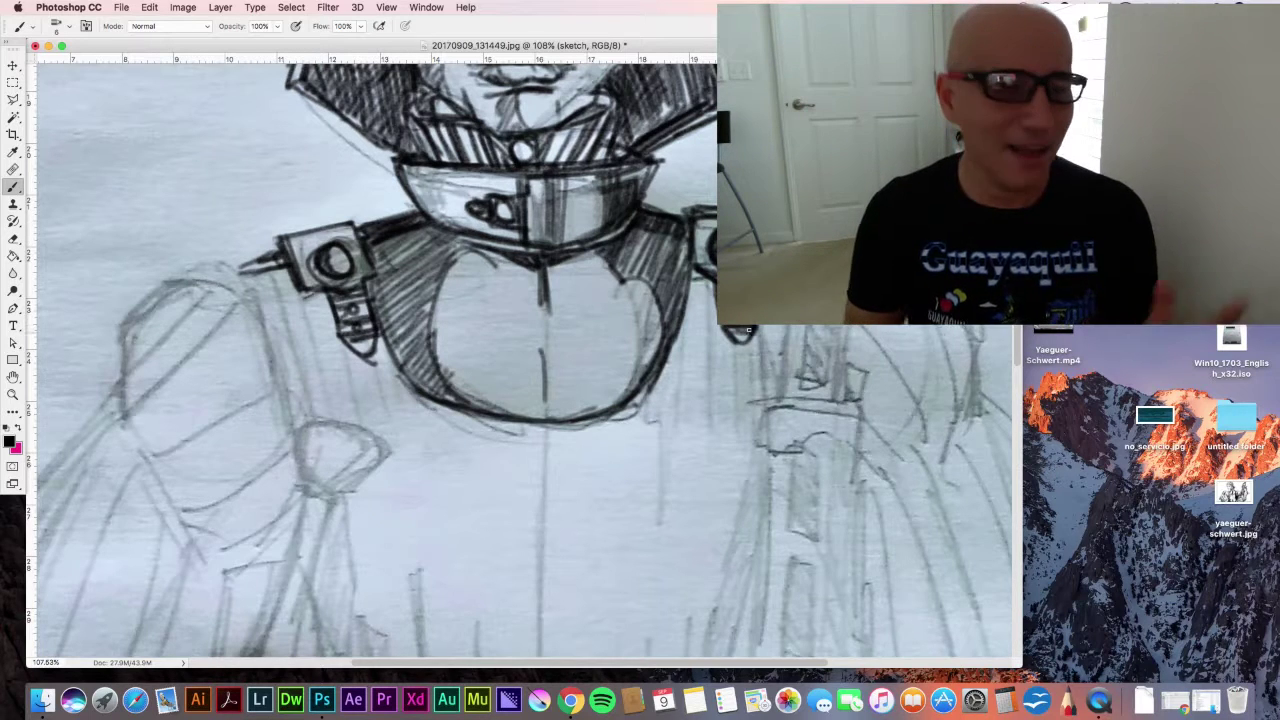
- Ink the outline and diagonal bands of the upper-arm guard next to the shoulder clasp and hatch the bands
{"action": "left_click_drag", "start_coordinate": [340, 282], "coordinate": [538, 182]}
{"action": "mouse_move", "coordinate": [446, 184]}
{"action": "left_mouse_down"}
{"action": "mouse_move", "coordinate": [328, 228]}
{"action": "mouse_move", "coordinate": [415, 470]}
{"action": "left_mouse_up"}
{"action": "left_click_drag", "start_coordinate": [436, 232], "coordinate": [342, 315]}
{"action": "left_click_drag", "start_coordinate": [466, 286], "coordinate": [348, 354]}
{"action": "left_click_drag", "start_coordinate": [488, 346], "coordinate": [380, 410]}
{"action": "left_click_drag", "start_coordinate": [485, 406], "coordinate": [408, 458]}
{"action": "mouse_move", "coordinate": [344, 280]}
{"action": "left_mouse_down"}
{"action": "mouse_move", "coordinate": [377, 187]}
{"action": "mouse_move", "coordinate": [440, 190]}
{"action": "left_mouse_up"}
{"action": "left_click_drag", "start_coordinate": [345, 345], "coordinate": [455, 215]}
{"action": "left_click_drag", "start_coordinate": [360, 405], "coordinate": [480, 300]}
{"action": "left_click_drag", "start_coordinate": [440, 223], "coordinate": [478, 300]}
{"action": "left_click_drag", "start_coordinate": [318, 300], "coordinate": [331, 220]}
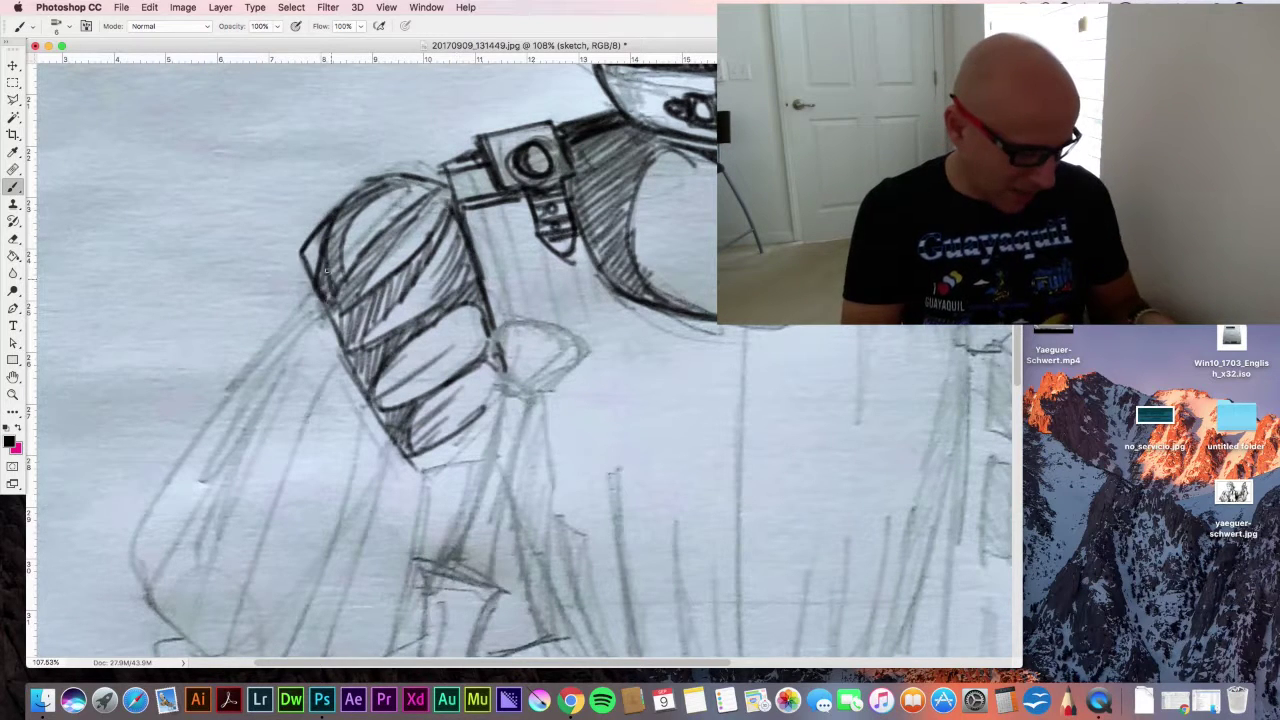
{"action": "left_click_drag", "start_coordinate": [343, 325], "coordinate": [436, 172]}
{"action": "left_click_drag", "start_coordinate": [305, 297], "coordinate": [425, 472]}
- Ink the pommel beside the upper-arm guard, the ridged grip down to its end ring, and the adjoining torso edge
{"action": "mouse_move", "coordinate": [497, 328]}
{"action": "left_mouse_down"}
{"action": "mouse_move", "coordinate": [508, 390]}
{"action": "mouse_move", "coordinate": [566, 350]}
{"action": "mouse_move", "coordinate": [541, 371]}
{"action": "mouse_move", "coordinate": [454, 556]}
{"action": "left_mouse_up"}
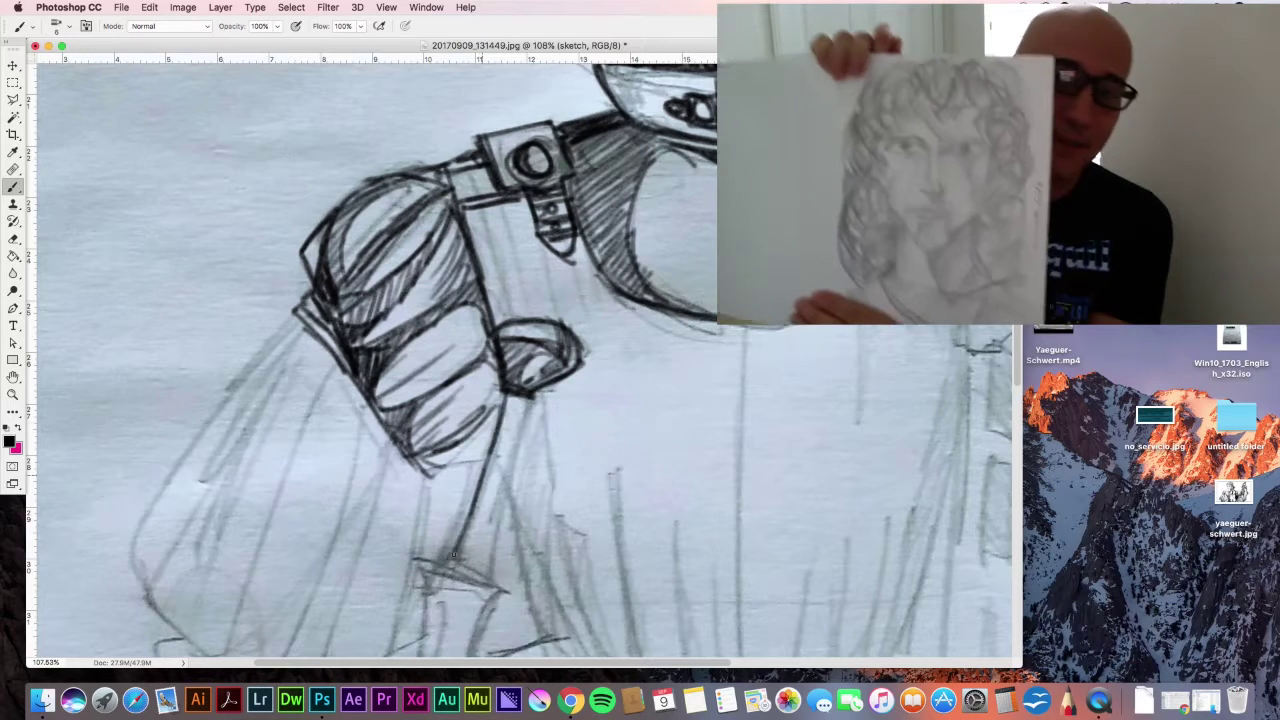
{"action": "left_click_drag", "start_coordinate": [530, 396], "coordinate": [491, 578]}
{"action": "left_click_drag", "start_coordinate": [432, 573], "coordinate": [506, 591]}
{"action": "left_click_drag", "start_coordinate": [517, 396], "coordinate": [470, 554]}
{"action": "left_click_drag", "start_coordinate": [514, 402], "coordinate": [458, 568]}
{"action": "mouse_move", "coordinate": [432, 474]}
{"action": "left_mouse_down"}
{"action": "mouse_move", "coordinate": [500, 416]}
{"action": "mouse_move", "coordinate": [500, 482]}
{"action": "left_mouse_up"}
{"action": "left_click_drag", "start_coordinate": [505, 485], "coordinate": [555, 640]}
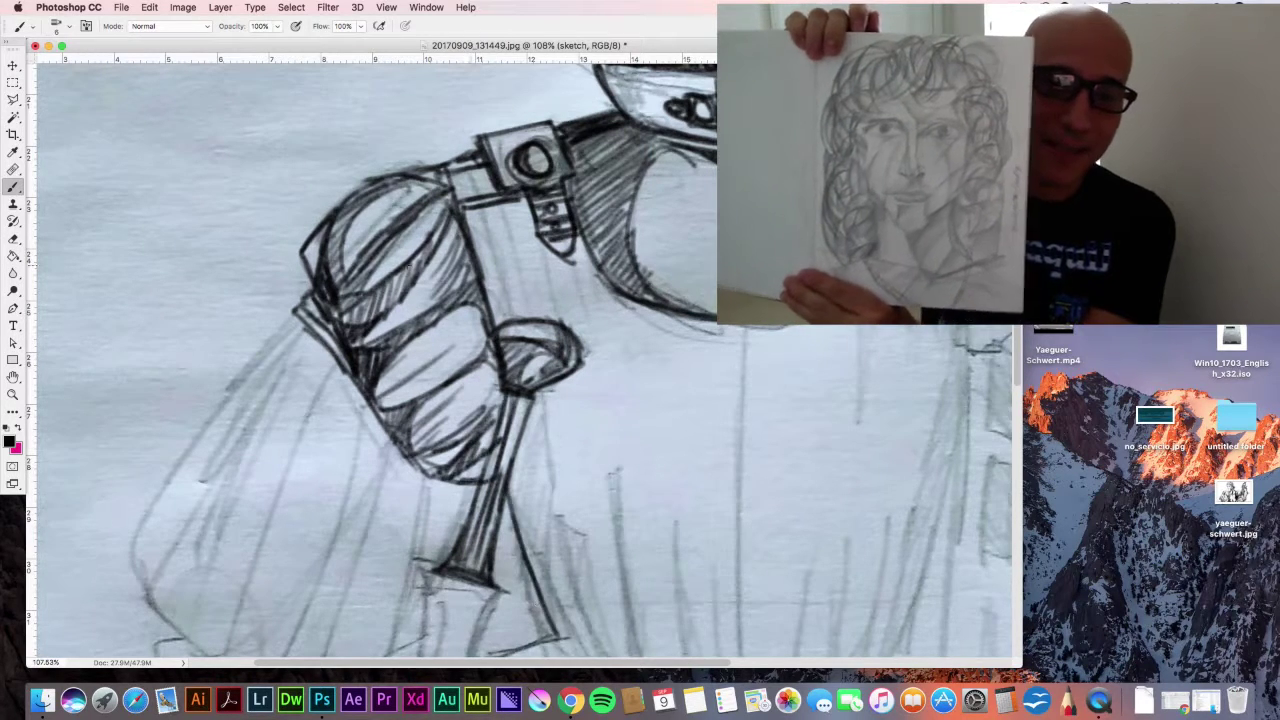
- Ink the outer contour of the puffed sleeve and hatch its upper and outer folds
{"action": "left_click_drag", "start_coordinate": [295, 315], "coordinate": [180, 440]}
{"action": "left_click_drag", "start_coordinate": [275, 335], "coordinate": [140, 560]}
{"action": "mouse_move", "coordinate": [240, 420]}
{"action": "left_mouse_down"}
{"action": "mouse_move", "coordinate": [142, 595]}
{"action": "mouse_move", "coordinate": [175, 550]}
{"action": "left_mouse_up"}
{"action": "left_click_drag", "start_coordinate": [315, 320], "coordinate": [232, 434]}
{"action": "mouse_move", "coordinate": [328, 380]}
{"action": "left_mouse_down"}
{"action": "mouse_move", "coordinate": [260, 548]}
{"action": "mouse_move", "coordinate": [337, 360]}
{"action": "left_mouse_up"}
{"action": "left_click_drag", "start_coordinate": [312, 310], "coordinate": [284, 440]}
{"action": "mouse_move", "coordinate": [222, 404]}
{"action": "left_mouse_down"}
{"action": "mouse_move", "coordinate": [271, 452]}
{"action": "mouse_move", "coordinate": [250, 442]}
{"action": "left_mouse_up"}
{"action": "mouse_move", "coordinate": [238, 392]}
{"action": "left_mouse_down"}
{"action": "mouse_move", "coordinate": [284, 380]}
{"action": "mouse_move", "coordinate": [266, 446]}
{"action": "left_mouse_up"}
{"action": "left_click_drag", "start_coordinate": [402, 180], "coordinate": [324, 300]}
{"action": "left_click_drag", "start_coordinate": [386, 160], "coordinate": [340, 240]}
{"action": "left_click_drag", "start_coordinate": [334, 254], "coordinate": [322, 320]}
{"action": "left_click_drag", "start_coordinate": [336, 172], "coordinate": [268, 240]}
{"action": "mouse_move", "coordinate": [374, 136]}
{"action": "left_mouse_down"}
{"action": "mouse_move", "coordinate": [314, 204]}
{"action": "mouse_move", "coordinate": [306, 272]}
{"action": "left_mouse_up"}
{"action": "left_click_drag", "start_coordinate": [284, 454], "coordinate": [314, 474]}
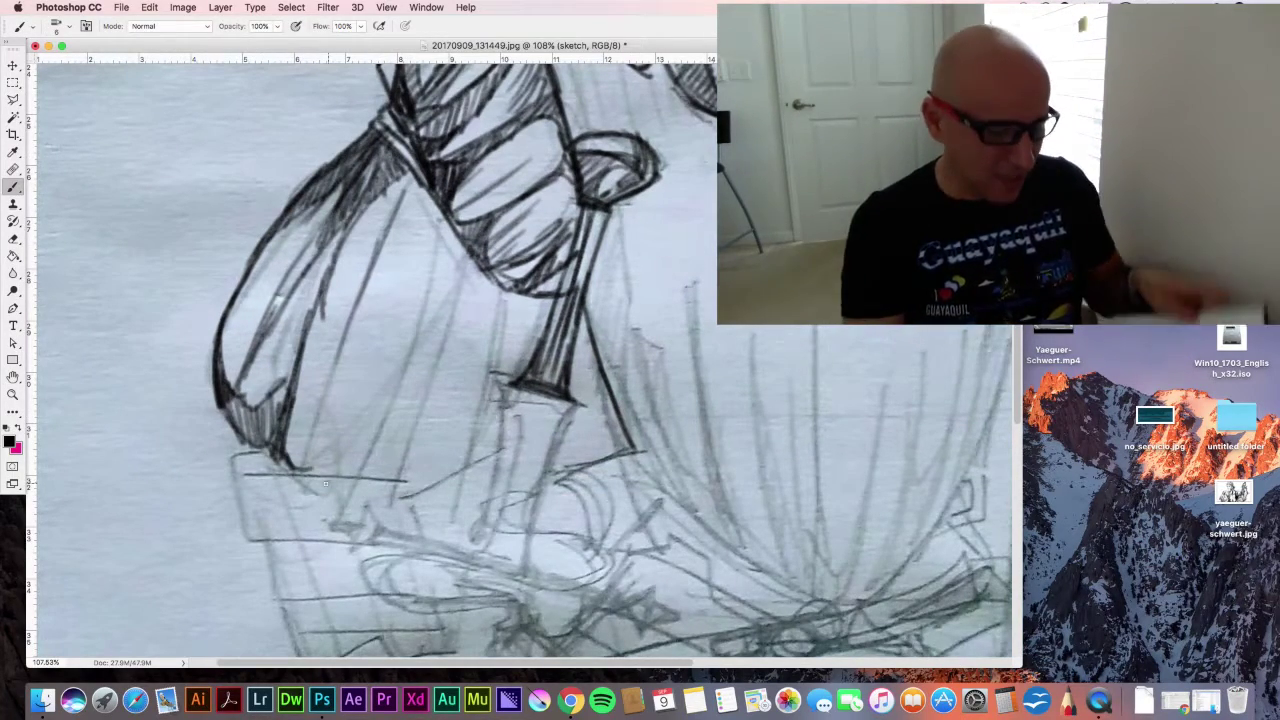
- Draw the remaining long folds of the puffed sleeve and shade its gathered lower edge
{"action": "left_click_drag", "start_coordinate": [444, 236], "coordinate": [406, 408]}
{"action": "left_click_drag", "start_coordinate": [296, 464], "coordinate": [344, 500]}
{"action": "left_click_drag", "start_coordinate": [408, 400], "coordinate": [346, 498]}
{"action": "left_click_drag", "start_coordinate": [316, 450], "coordinate": [340, 492]}
{"action": "left_click_drag", "start_coordinate": [406, 194], "coordinate": [346, 298]}
{"action": "mouse_move", "coordinate": [356, 268]}
{"action": "left_mouse_down"}
{"action": "mouse_move", "coordinate": [310, 450]}
{"action": "mouse_move", "coordinate": [322, 398]}
{"action": "left_mouse_up"}
{"action": "left_click_drag", "start_coordinate": [288, 440], "coordinate": [316, 470]}
{"action": "left_click_drag", "start_coordinate": [322, 374], "coordinate": [304, 460]}
{"action": "left_click_drag", "start_coordinate": [432, 264], "coordinate": [412, 404]}
{"action": "left_click_drag", "start_coordinate": [404, 358], "coordinate": [360, 450]}
{"action": "mouse_move", "coordinate": [464, 262]}
{"action": "left_mouse_down"}
{"action": "mouse_move", "coordinate": [416, 470]}
{"action": "mouse_move", "coordinate": [496, 468]}
{"action": "left_mouse_up"}
{"action": "mouse_move", "coordinate": [506, 290]}
{"action": "left_mouse_down"}
{"action": "mouse_move", "coordinate": [494, 374]}
{"action": "mouse_move", "coordinate": [414, 490]}
{"action": "left_mouse_up"}
{"action": "left_click_drag", "start_coordinate": [412, 358], "coordinate": [380, 476]}
{"action": "left_click_drag", "start_coordinate": [412, 424], "coordinate": [432, 494]}
{"action": "mouse_move", "coordinate": [512, 292]}
{"action": "left_mouse_down"}
{"action": "mouse_move", "coordinate": [498, 386]}
{"action": "mouse_move", "coordinate": [579, 416]}
{"action": "left_mouse_up"}
- Ink and hatch the lower section of the grip below the ring and darken the sleeve shadows beside it
{"action": "left_click_drag", "start_coordinate": [504, 398], "coordinate": [466, 548]}
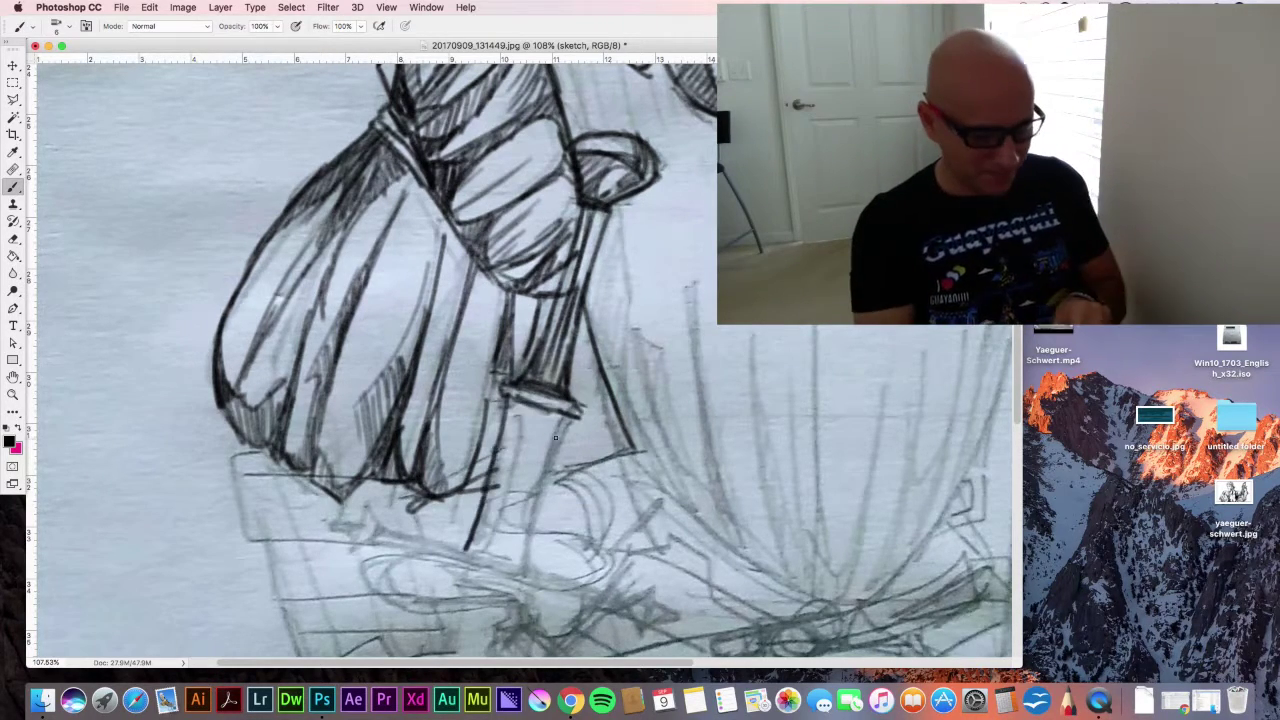
{"action": "left_click_drag", "start_coordinate": [574, 420], "coordinate": [518, 578]}
{"action": "left_click_drag", "start_coordinate": [520, 398], "coordinate": [512, 476]}
{"action": "left_click_drag", "start_coordinate": [520, 400], "coordinate": [480, 562]}
{"action": "left_click_drag", "start_coordinate": [518, 458], "coordinate": [474, 562]}
{"action": "left_click_drag", "start_coordinate": [552, 410], "coordinate": [506, 558]}
{"action": "left_click_drag", "start_coordinate": [568, 408], "coordinate": [498, 562]}
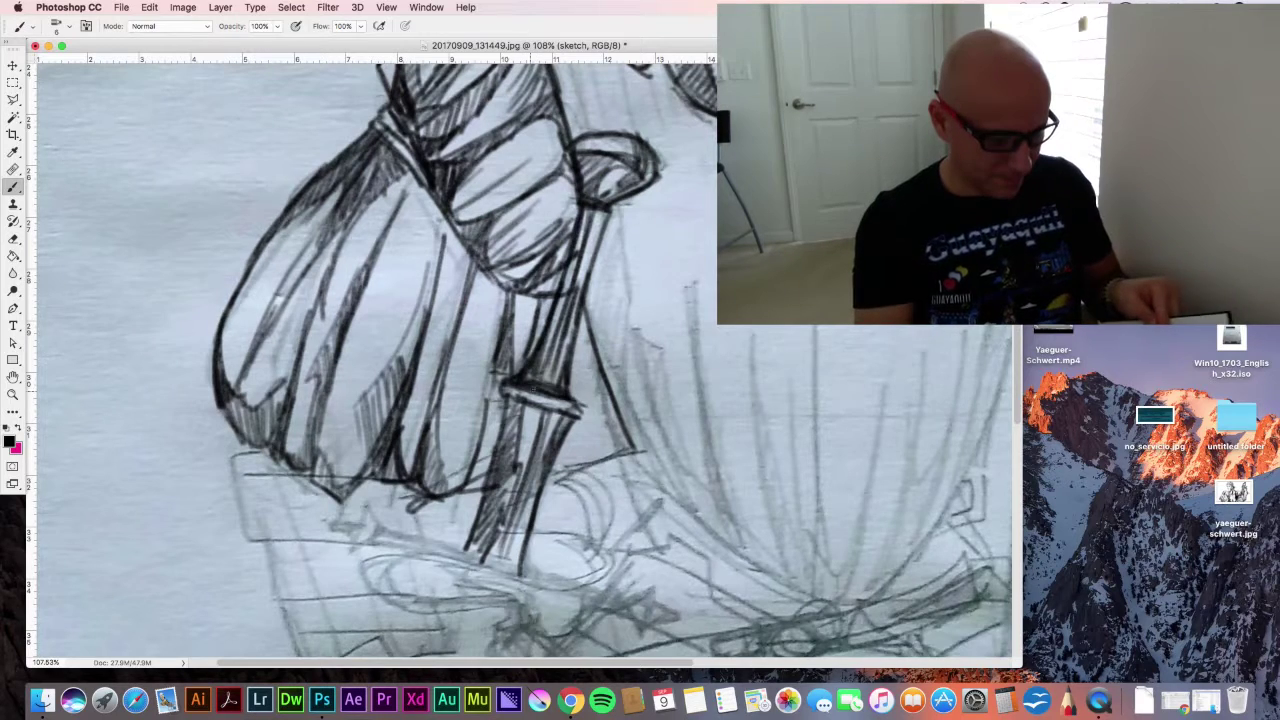
{"action": "left_click_drag", "start_coordinate": [458, 432], "coordinate": [436, 492]}
{"action": "left_click_drag", "start_coordinate": [514, 430], "coordinate": [488, 488]}
- Ink the torso's side contour down to the belt and shade the first narrow fold next to it
{"action": "left_click_drag", "start_coordinate": [602, 376], "coordinate": [614, 446]}
{"action": "mouse_move", "coordinate": [620, 454]}
{"action": "left_mouse_down"}
{"action": "mouse_move", "coordinate": [558, 482]}
{"action": "mouse_move", "coordinate": [826, 600]}
{"action": "left_mouse_up"}
{"action": "left_click_drag", "start_coordinate": [624, 206], "coordinate": [643, 304]}
{"action": "left_click_drag", "start_coordinate": [634, 308], "coordinate": [626, 370]}
{"action": "left_click_drag", "start_coordinate": [638, 332], "coordinate": [698, 510]}
{"action": "left_click_drag", "start_coordinate": [630, 376], "coordinate": [684, 502]}
{"action": "left_click_drag", "start_coordinate": [636, 340], "coordinate": [688, 504]}
{"action": "left_click_drag", "start_coordinate": [660, 360], "coordinate": [698, 512]}
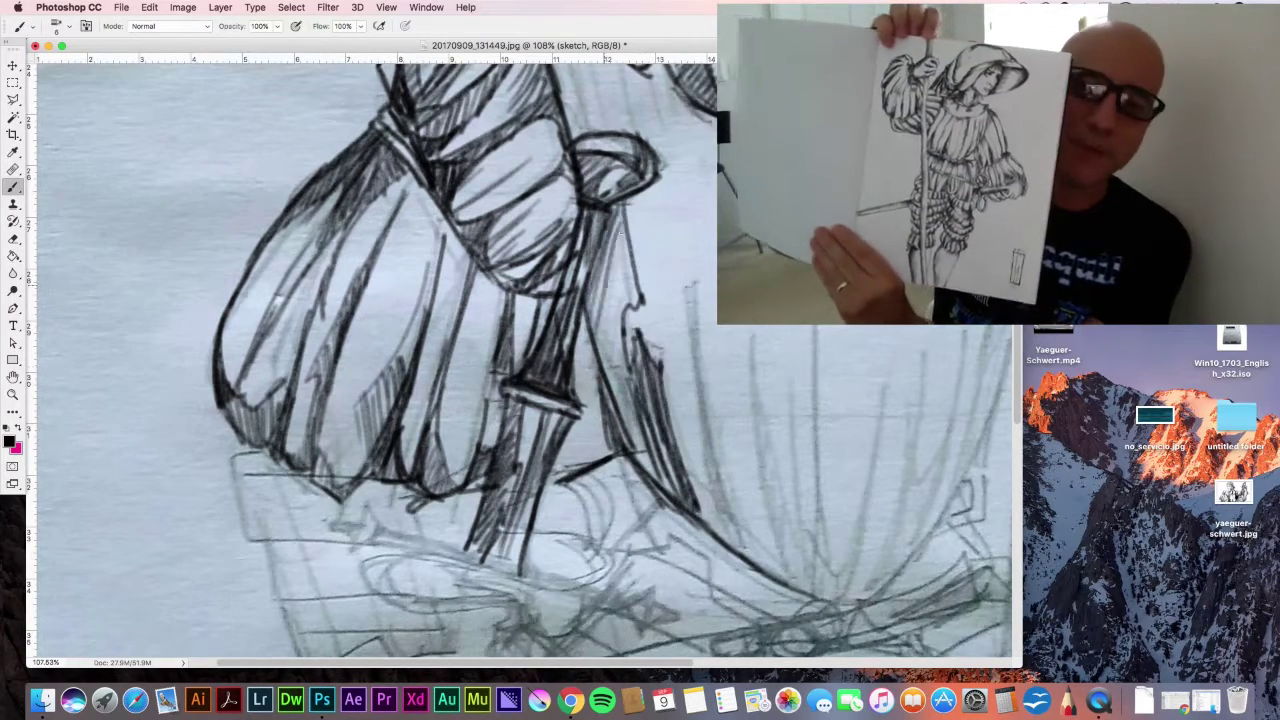
- Hatch the shadowed strip along the torso's side between the grip and the first fold
{"action": "left_click_drag", "start_coordinate": [612, 212], "coordinate": [592, 304]}
{"action": "left_click_drag", "start_coordinate": [622, 218], "coordinate": [604, 410]}
{"action": "left_click_drag", "start_coordinate": [620, 370], "coordinate": [662, 484]}
{"action": "mouse_move", "coordinate": [628, 278]}
{"action": "left_mouse_down"}
{"action": "mouse_move", "coordinate": [638, 310]}
{"action": "mouse_move", "coordinate": [616, 448]}
{"action": "left_mouse_up"}
{"action": "left_click_drag", "start_coordinate": [618, 440], "coordinate": [668, 500]}
- Draw the long vertical pleats on the front of the torso, darkening them towards the waist
{"action": "left_click_drag", "start_coordinate": [692, 302], "coordinate": [720, 516]}
{"action": "left_click_drag", "start_coordinate": [712, 478], "coordinate": [742, 552]}
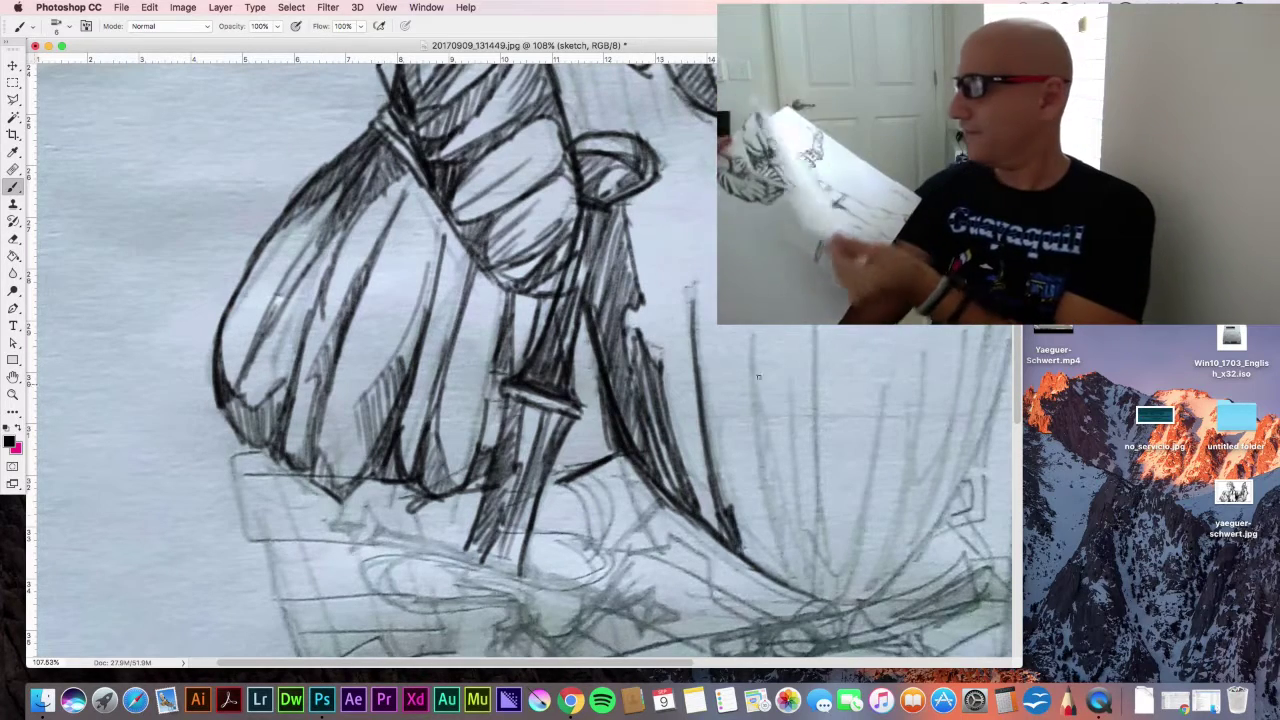
{"action": "left_click_drag", "start_coordinate": [751, 342], "coordinate": [800, 588]}
{"action": "left_click_drag", "start_coordinate": [765, 405], "coordinate": [790, 578]}
{"action": "left_click_drag", "start_coordinate": [740, 550], "coordinate": [792, 584]}
- Ink the cuff's uneven outer edge and the pointed sword guard with curled ends lying across the forearm
{"action": "left_click_drag", "start_coordinate": [266, 452], "coordinate": [235, 462]}
{"action": "left_click_drag", "start_coordinate": [240, 474], "coordinate": [298, 644]}
{"action": "left_click_drag", "start_coordinate": [411, 508], "coordinate": [423, 542]}
{"action": "mouse_move", "coordinate": [366, 500]}
{"action": "left_mouse_down"}
{"action": "mouse_move", "coordinate": [347, 558]}
{"action": "mouse_move", "coordinate": [382, 538]}
{"action": "left_mouse_up"}
{"action": "mouse_move", "coordinate": [356, 520]}
{"action": "left_mouse_down"}
{"action": "mouse_move", "coordinate": [304, 520]}
{"action": "mouse_move", "coordinate": [350, 544]}
{"action": "left_mouse_up"}
{"action": "mouse_move", "coordinate": [426, 541]}
{"action": "left_mouse_down"}
{"action": "mouse_move", "coordinate": [389, 532]}
{"action": "mouse_move", "coordinate": [542, 576]}
{"action": "mouse_move", "coordinate": [372, 590]}
{"action": "mouse_move", "coordinate": [470, 556]}
{"action": "mouse_move", "coordinate": [582, 547]}
{"action": "left_mouse_up"}
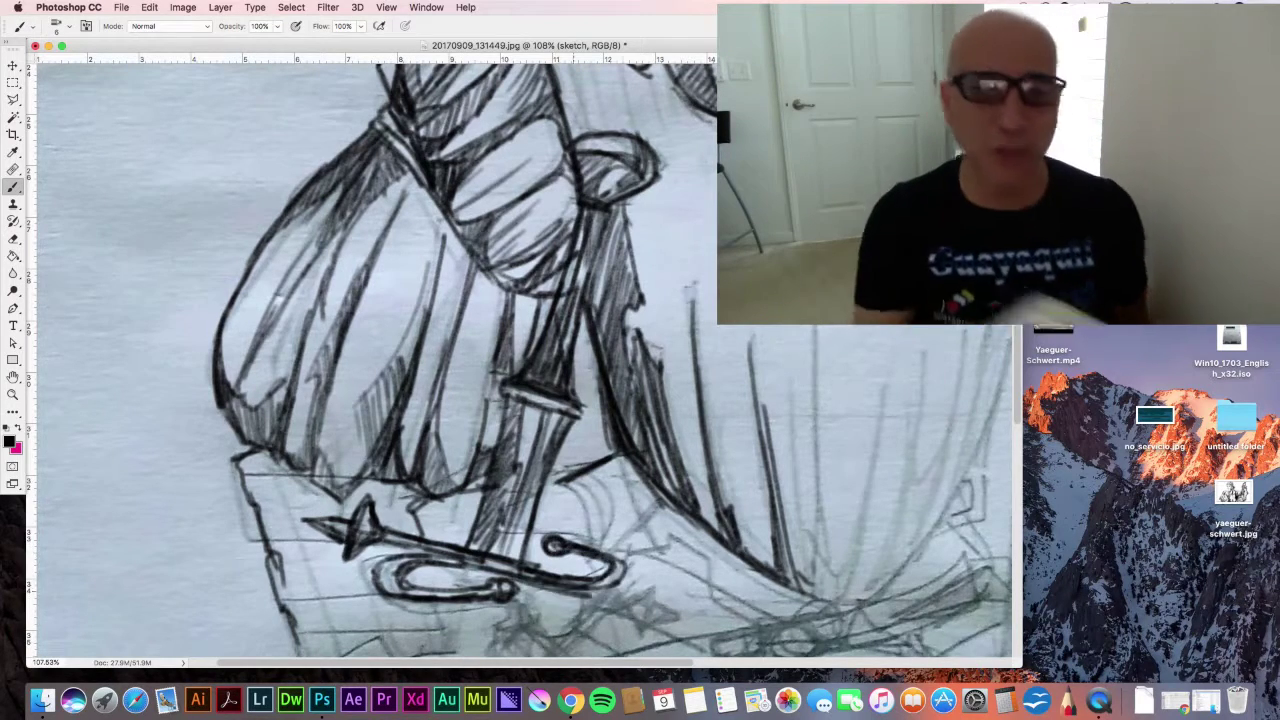
- Ink the pointed tip on the far end of the sword guard and the short line beneath the guard
{"action": "left_click_drag", "start_coordinate": [630, 602], "coordinate": [641, 636]}
{"action": "left_click_drag", "start_coordinate": [660, 586], "coordinate": [679, 616]}
{"action": "left_click_drag", "start_coordinate": [530, 588], "coordinate": [521, 611]}
- Draw the cuff's crossing bands beneath the sword guard as rows of small block-like plates
{"action": "mouse_move", "coordinate": [271, 542]}
{"action": "left_mouse_down"}
{"action": "mouse_move", "coordinate": [323, 541]}
{"action": "mouse_move", "coordinate": [313, 580]}
{"action": "left_mouse_up"}
{"action": "left_click_drag", "start_coordinate": [346, 562], "coordinate": [367, 624]}
{"action": "left_click_drag", "start_coordinate": [300, 598], "coordinate": [387, 604]}
{"action": "left_click_drag", "start_coordinate": [362, 494], "coordinate": [417, 510]}
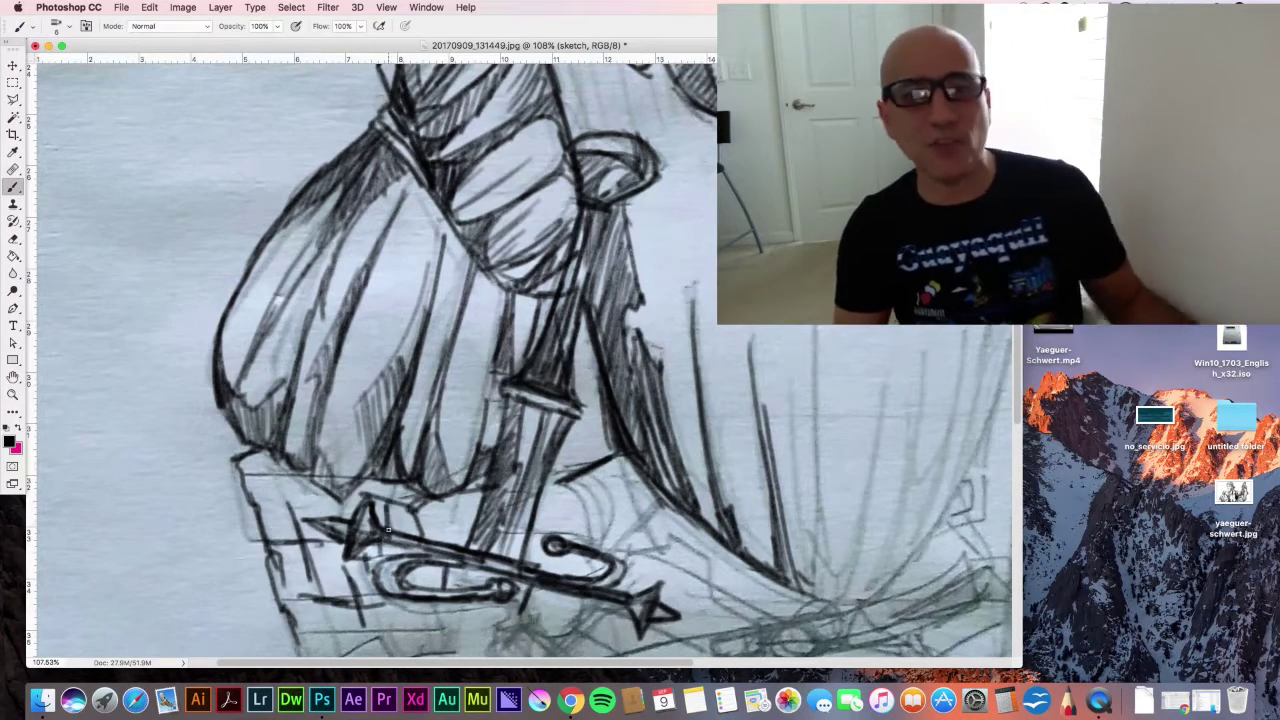
{"action": "left_click_drag", "start_coordinate": [430, 604], "coordinate": [436, 652]}
{"action": "left_click_drag", "start_coordinate": [256, 480], "coordinate": [290, 548]}
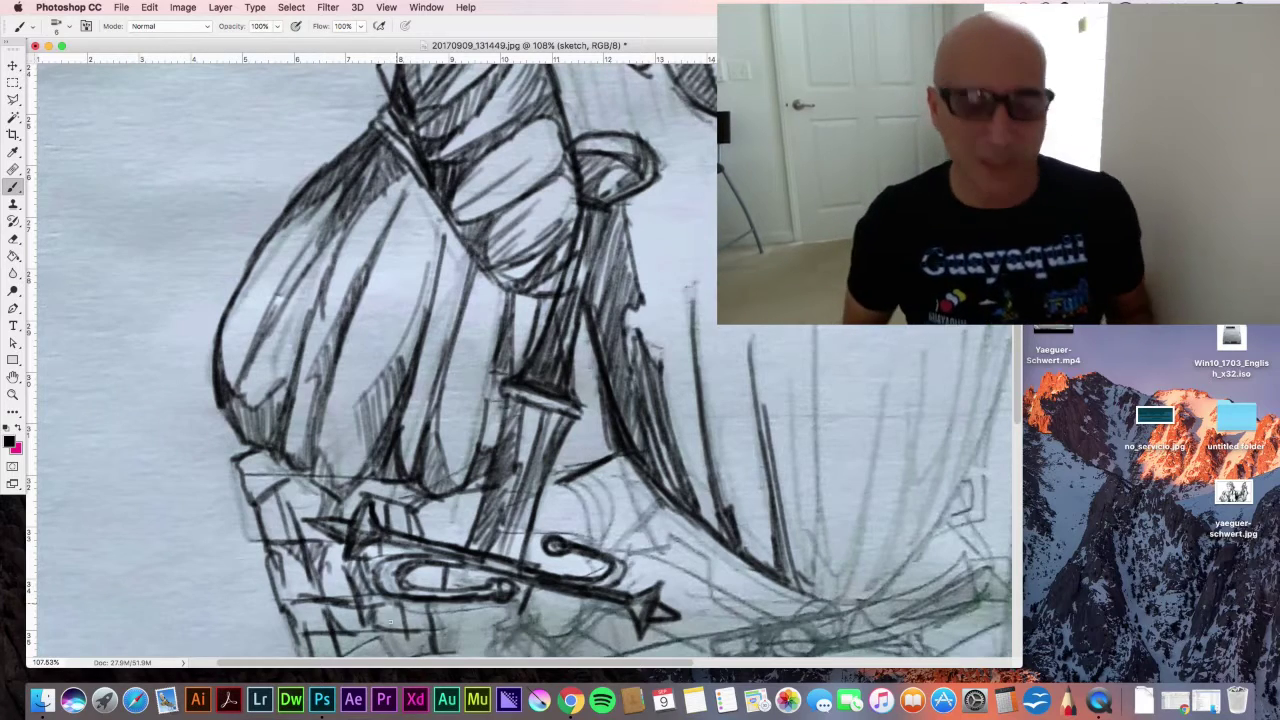
- Hatch and darken the block-like plates along the cuff's outer side
{"action": "left_click_drag", "start_coordinate": [427, 576], "coordinate": [377, 311]}
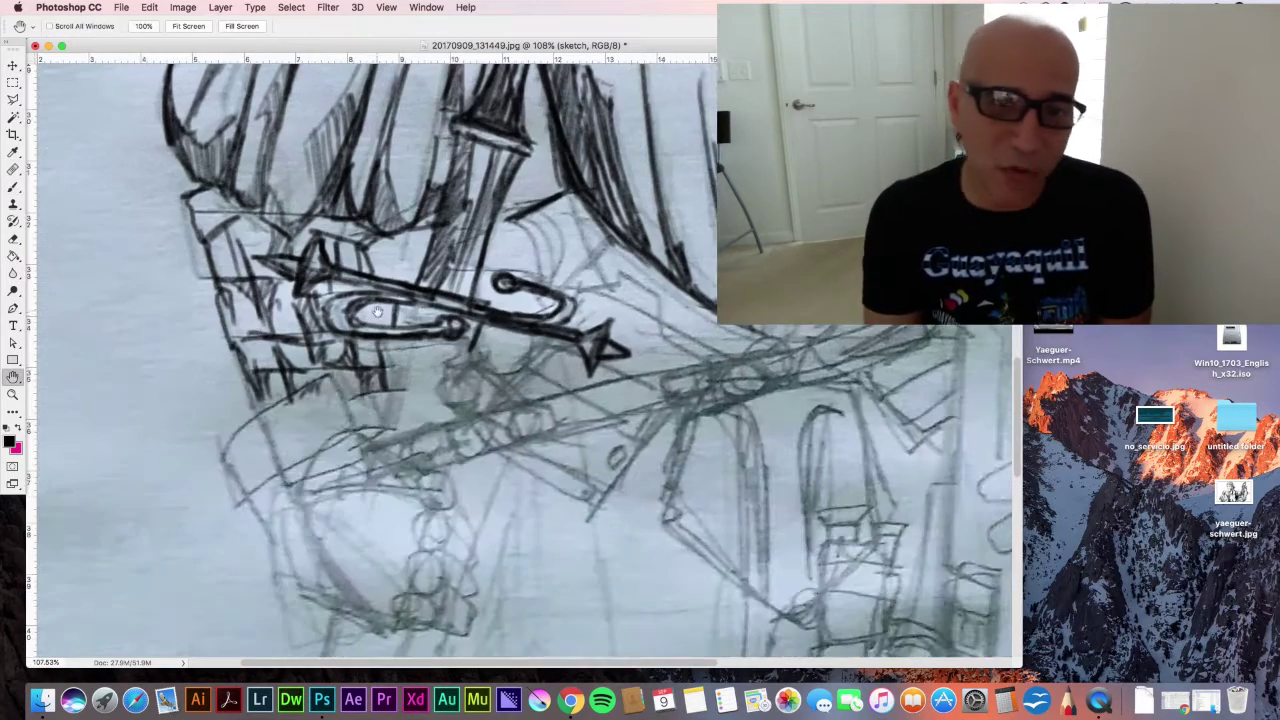
{"action": "left_click", "coordinate": [13, 186]}
{"action": "left_click_drag", "start_coordinate": [268, 340], "coordinate": [258, 370]}
{"action": "left_click_drag", "start_coordinate": [304, 340], "coordinate": [288, 366]}
{"action": "left_click_drag", "start_coordinate": [284, 280], "coordinate": [262, 334]}
- Ink the sword's edges below the guard and the slanting belt with its round buckles and pointed strap end
{"action": "left_click_drag", "start_coordinate": [397, 342], "coordinate": [375, 438]}
{"action": "mouse_move", "coordinate": [487, 324]}
{"action": "left_mouse_down"}
{"action": "mouse_move", "coordinate": [450, 430]}
{"action": "mouse_move", "coordinate": [460, 350]}
{"action": "left_mouse_up"}
{"action": "left_click_drag", "start_coordinate": [384, 445], "coordinate": [460, 412]}
{"action": "left_click_drag", "start_coordinate": [412, 346], "coordinate": [384, 438]}
{"action": "left_click_drag", "start_coordinate": [388, 342], "coordinate": [474, 355]}
{"action": "left_click_drag", "start_coordinate": [458, 414], "coordinate": [508, 403]}
{"action": "left_click_drag", "start_coordinate": [424, 472], "coordinate": [508, 448]}
{"action": "mouse_move", "coordinate": [480, 416]}
{"action": "left_mouse_down"}
{"action": "mouse_move", "coordinate": [690, 360]}
{"action": "mouse_move", "coordinate": [760, 370]}
{"action": "mouse_move", "coordinate": [680, 385]}
{"action": "mouse_move", "coordinate": [670, 375]}
{"action": "left_mouse_up"}
- Ink the gloved fist with its round knuckles and fingers, and hatch the back of the hand
{"action": "left_click_drag", "start_coordinate": [295, 530], "coordinate": [362, 622]}
{"action": "mouse_move", "coordinate": [405, 600]}
{"action": "left_mouse_down"}
{"action": "mouse_move", "coordinate": [418, 610]}
{"action": "mouse_move", "coordinate": [450, 495]}
{"action": "left_mouse_up"}
{"action": "left_click_drag", "start_coordinate": [350, 440], "coordinate": [306, 540]}
{"action": "left_click_drag", "start_coordinate": [316, 492], "coordinate": [410, 575]}
{"action": "left_click_drag", "start_coordinate": [322, 520], "coordinate": [360, 612]}
{"action": "left_click_drag", "start_coordinate": [372, 565], "coordinate": [388, 628]}
{"action": "left_click_drag", "start_coordinate": [328, 488], "coordinate": [432, 500]}
{"action": "mouse_move", "coordinate": [345, 440]}
{"action": "left_mouse_down"}
{"action": "mouse_move", "coordinate": [438, 484]}
{"action": "mouse_move", "coordinate": [425, 488]}
{"action": "left_mouse_up"}
{"action": "left_click_drag", "start_coordinate": [372, 502], "coordinate": [420, 546]}
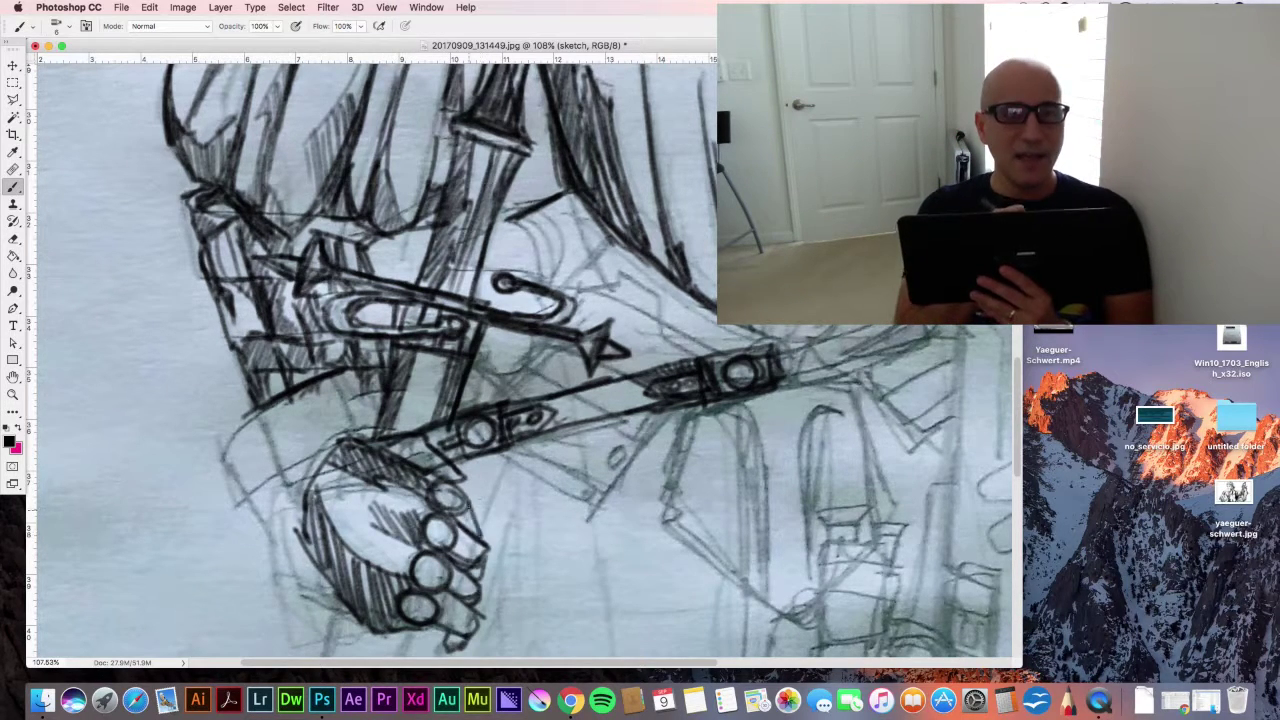
- Ink the glove's flared cuff and the angular studded plates around the slanting belt
{"action": "mouse_move", "coordinate": [300, 493]}
{"action": "left_mouse_down"}
{"action": "mouse_move", "coordinate": [330, 374]}
{"action": "mouse_move", "coordinate": [245, 500]}
{"action": "mouse_move", "coordinate": [348, 404]}
{"action": "left_mouse_up"}
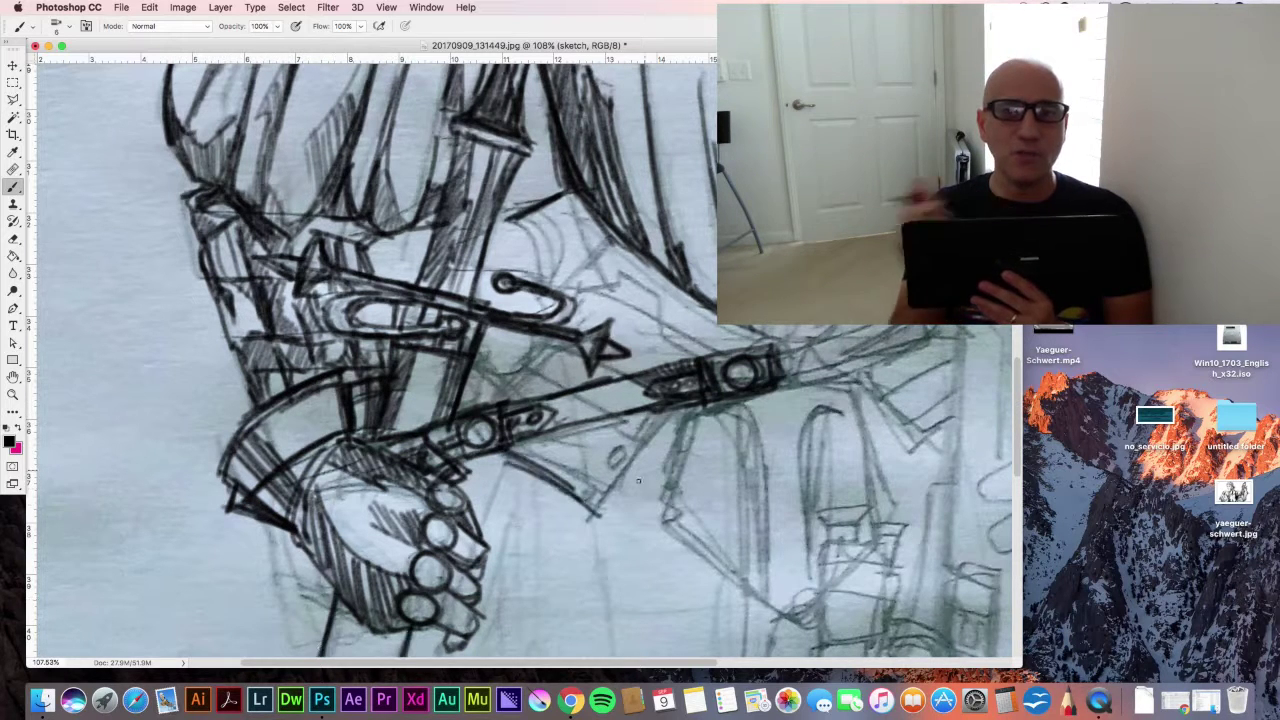
{"action": "mouse_move", "coordinate": [611, 240]}
{"action": "left_mouse_down"}
{"action": "mouse_move", "coordinate": [590, 295]}
{"action": "mouse_move", "coordinate": [700, 350]}
{"action": "mouse_move", "coordinate": [590, 350]}
{"action": "mouse_move", "coordinate": [550, 320]}
{"action": "mouse_move", "coordinate": [621, 275]}
{"action": "left_mouse_up"}
- Ink the two long edges of the sword blade running down from the gloved fist
{"action": "key", "text": "z"}
{"action": "key", "text": "b"}
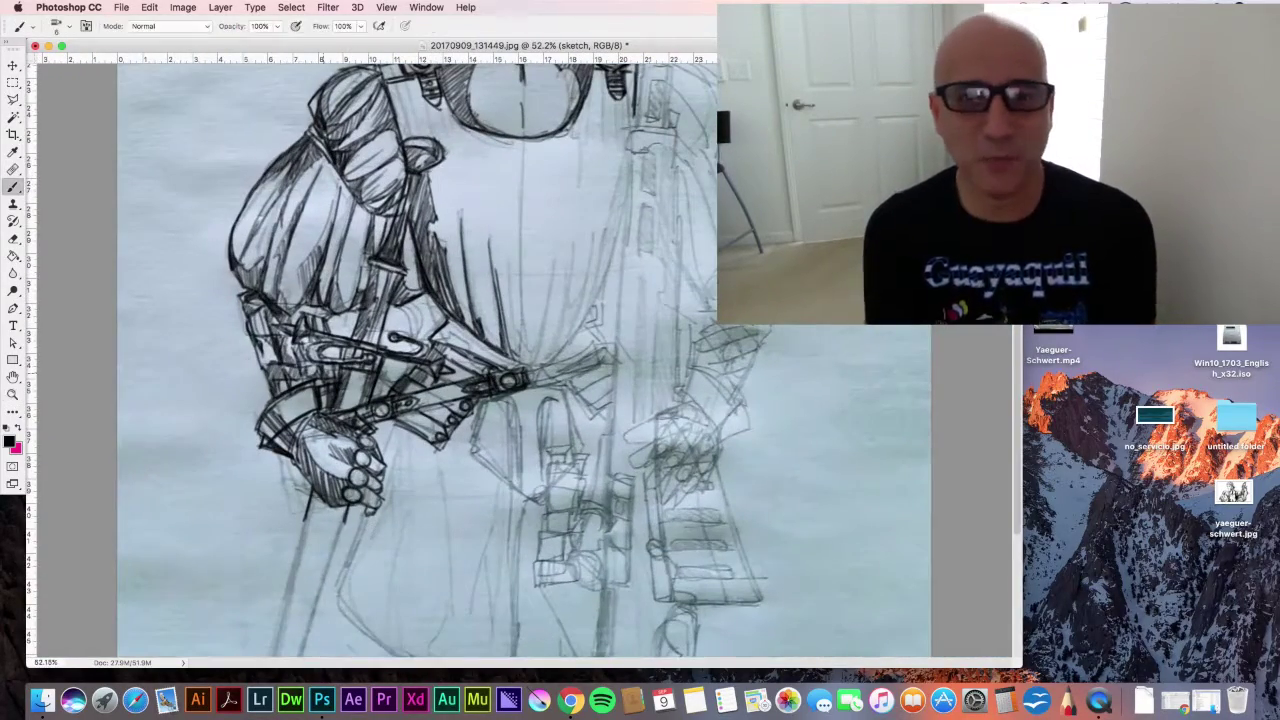
{"action": "left_click_drag", "start_coordinate": [316, 496], "coordinate": [294, 614]}
{"action": "mouse_move", "coordinate": [300, 584]}
{"action": "left_mouse_down"}
{"action": "mouse_move", "coordinate": [278, 655]}
{"action": "mouse_move", "coordinate": [319, 377]}
{"action": "mouse_move", "coordinate": [426, 395]}
{"action": "left_mouse_up"}
{"action": "key", "text": "space"}
{"action": "left_click_drag", "start_coordinate": [426, 395], "coordinate": [549, 343]}
{"action": "left_click_drag", "start_coordinate": [327, 334], "coordinate": [248, 656]}
{"action": "left_click_drag", "start_coordinate": [410, 310], "coordinate": [314, 656]}
- Hatch the upper stretch of the sword blade below the gloved fist
{"action": "left_click_drag", "start_coordinate": [349, 330], "coordinate": [284, 511]}
{"action": "left_click_drag", "start_coordinate": [290, 498], "coordinate": [362, 282]}
{"action": "mouse_move", "coordinate": [290, 504]}
{"action": "left_mouse_down"}
{"action": "mouse_move", "coordinate": [360, 376]}
{"action": "mouse_move", "coordinate": [370, 296]}
{"action": "left_mouse_up"}
{"action": "mouse_move", "coordinate": [262, 606]}
{"action": "left_mouse_down"}
{"action": "mouse_move", "coordinate": [288, 534]}
{"action": "mouse_move", "coordinate": [312, 572]}
{"action": "left_mouse_up"}
{"action": "left_click_drag", "start_coordinate": [252, 654], "coordinate": [274, 652]}
{"action": "left_click_drag", "start_coordinate": [387, 381], "coordinate": [418, 274]}
{"action": "left_click_drag", "start_coordinate": [412, 290], "coordinate": [352, 494]}
- Continue the sword blade's edges towards its lower end and fill that stretch with long shading strokes
{"action": "key", "text": "space"}
{"action": "left_click_drag", "start_coordinate": [350, 568], "coordinate": [450, 206]}
{"action": "left_click_drag", "start_coordinate": [348, 294], "coordinate": [250, 654]}
{"action": "left_click_drag", "start_coordinate": [266, 582], "coordinate": [310, 655]}
{"action": "left_click_drag", "start_coordinate": [416, 292], "coordinate": [328, 602]}
{"action": "left_click_drag", "start_coordinate": [410, 322], "coordinate": [350, 520]}
{"action": "left_click_drag", "start_coordinate": [330, 604], "coordinate": [308, 655]}
{"action": "mouse_move", "coordinate": [290, 594]}
{"action": "left_mouse_down"}
{"action": "mouse_move", "coordinate": [320, 622]}
{"action": "mouse_move", "coordinate": [256, 655]}
{"action": "left_mouse_up"}
{"action": "left_click_drag", "start_coordinate": [364, 334], "coordinate": [324, 436]}
{"action": "left_click_drag", "start_coordinate": [324, 474], "coordinate": [274, 590]}
{"action": "mouse_move", "coordinate": [322, 426]}
{"action": "left_mouse_down"}
{"action": "mouse_move", "coordinate": [280, 584]}
{"action": "mouse_move", "coordinate": [302, 508]}
{"action": "left_mouse_up"}
{"action": "left_click_drag", "start_coordinate": [358, 290], "coordinate": [332, 366]}
- Ink the vertical centre seam of the torso from the round collar downward
{"action": "key", "text": "z"}
{"action": "mouse_move", "coordinate": [620, 320]}
{"action": "left_mouse_down"}
{"action": "mouse_move", "coordinate": [480, 320]}
{"action": "mouse_move", "coordinate": [658, 298]}
{"action": "mouse_move", "coordinate": [685, 477]}
{"action": "left_mouse_up"}
{"action": "key", "text": "space"}
{"action": "key", "text": "b"}
{"action": "left_click_drag", "start_coordinate": [478, 156], "coordinate": [476, 268]}
{"action": "left_click_drag", "start_coordinate": [477, 152], "coordinate": [475, 266]}
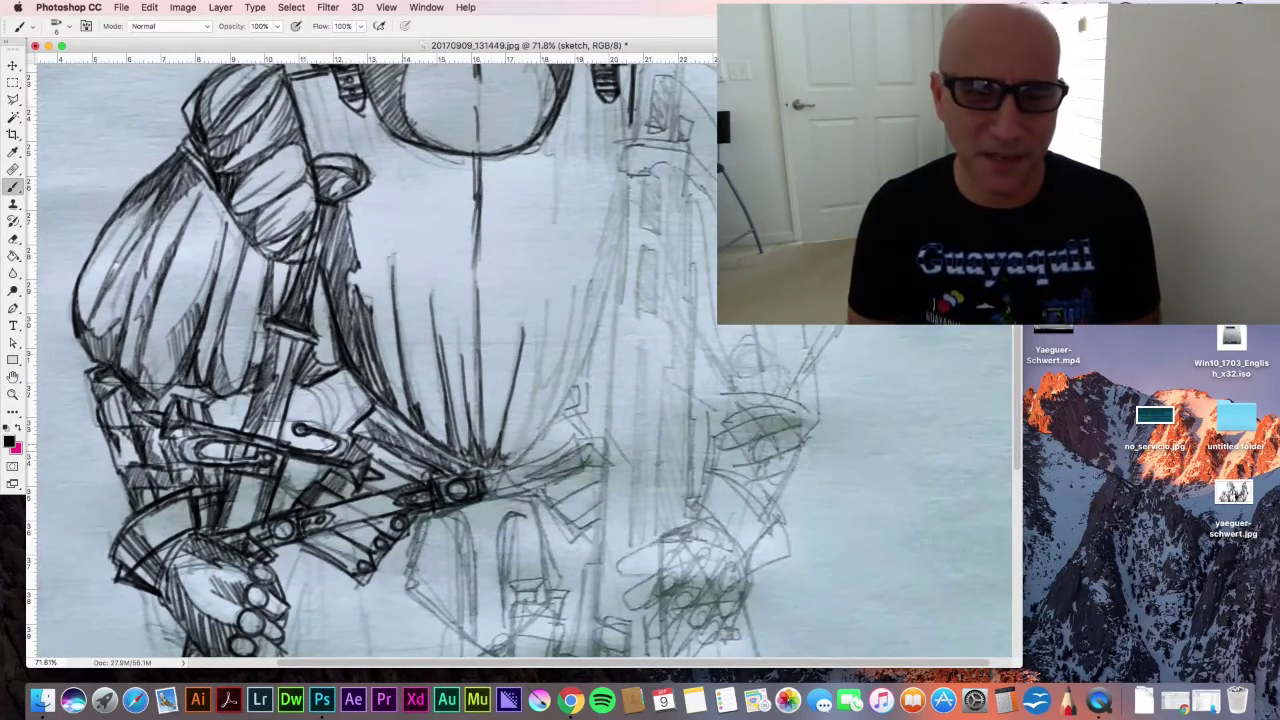
- Draw the remaining pleats that converge on the belt buckle and the torso's far side contour
{"action": "left_click_drag", "start_coordinate": [540, 402], "coordinate": [508, 462]}
{"action": "key", "text": "z"}
{"action": "mouse_move", "coordinate": [584, 330]}
{"action": "left_mouse_down"}
{"action": "mouse_move", "coordinate": [630, 291]}
{"action": "mouse_move", "coordinate": [614, 295]}
{"action": "mouse_move", "coordinate": [490, 540]}
{"action": "left_mouse_up"}
{"action": "key", "text": "b"}
{"action": "left_click_drag", "start_coordinate": [550, 458], "coordinate": [484, 556]}
{"action": "mouse_move", "coordinate": [634, 244]}
{"action": "left_mouse_down"}
{"action": "mouse_move", "coordinate": [526, 518]}
{"action": "mouse_move", "coordinate": [592, 522]}
{"action": "left_mouse_up"}
- Ink the belt's square end past the buckle with the small flap above it, and shade between them
{"action": "left_click_drag", "start_coordinate": [404, 598], "coordinate": [574, 530]}
{"action": "left_click_drag", "start_coordinate": [412, 632], "coordinate": [584, 584]}
{"action": "left_click_drag", "start_coordinate": [500, 572], "coordinate": [452, 610]}
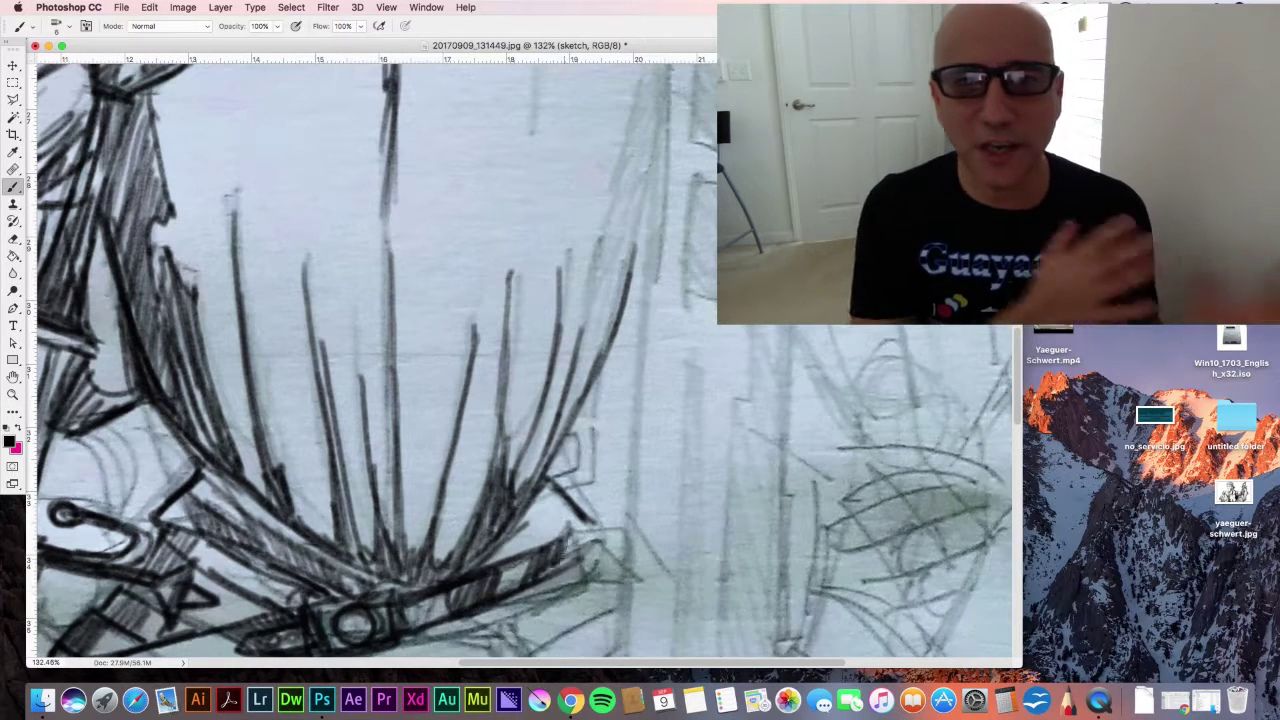
{"action": "left_click_drag", "start_coordinate": [578, 526], "coordinate": [582, 584]}
{"action": "left_click_drag", "start_coordinate": [430, 638], "coordinate": [588, 586]}
{"action": "left_click_drag", "start_coordinate": [534, 488], "coordinate": [578, 520]}
{"action": "mouse_move", "coordinate": [566, 498]}
{"action": "left_mouse_down"}
{"action": "mouse_move", "coordinate": [531, 524]}
{"action": "mouse_move", "coordinate": [526, 548]}
{"action": "left_mouse_up"}
{"action": "left_click_drag", "start_coordinate": [582, 522], "coordinate": [408, 606]}
- Extend the torso's far side contour upward and ink the hatched vertical fold beneath the collar
{"action": "left_click_drag", "start_coordinate": [642, 228], "coordinate": [565, 390]}
{"action": "left_click_drag", "start_coordinate": [632, 244], "coordinate": [556, 440]}
{"action": "key", "text": "space"}
{"action": "mouse_move", "coordinate": [560, 181]}
{"action": "left_mouse_down"}
{"action": "mouse_move", "coordinate": [566, 406]}
{"action": "mouse_move", "coordinate": [542, 426]}
{"action": "left_mouse_up"}
{"action": "left_click_drag", "start_coordinate": [533, 138], "coordinate": [536, 252]}
{"action": "left_click_drag", "start_coordinate": [518, 190], "coordinate": [516, 382]}
{"action": "left_click_drag", "start_coordinate": [534, 296], "coordinate": [518, 384]}
- Hatch the cast shadow beneath the collar's lower edge next to the vertical fold
{"action": "left_click_drag", "start_coordinate": [510, 202], "coordinate": [420, 254]}
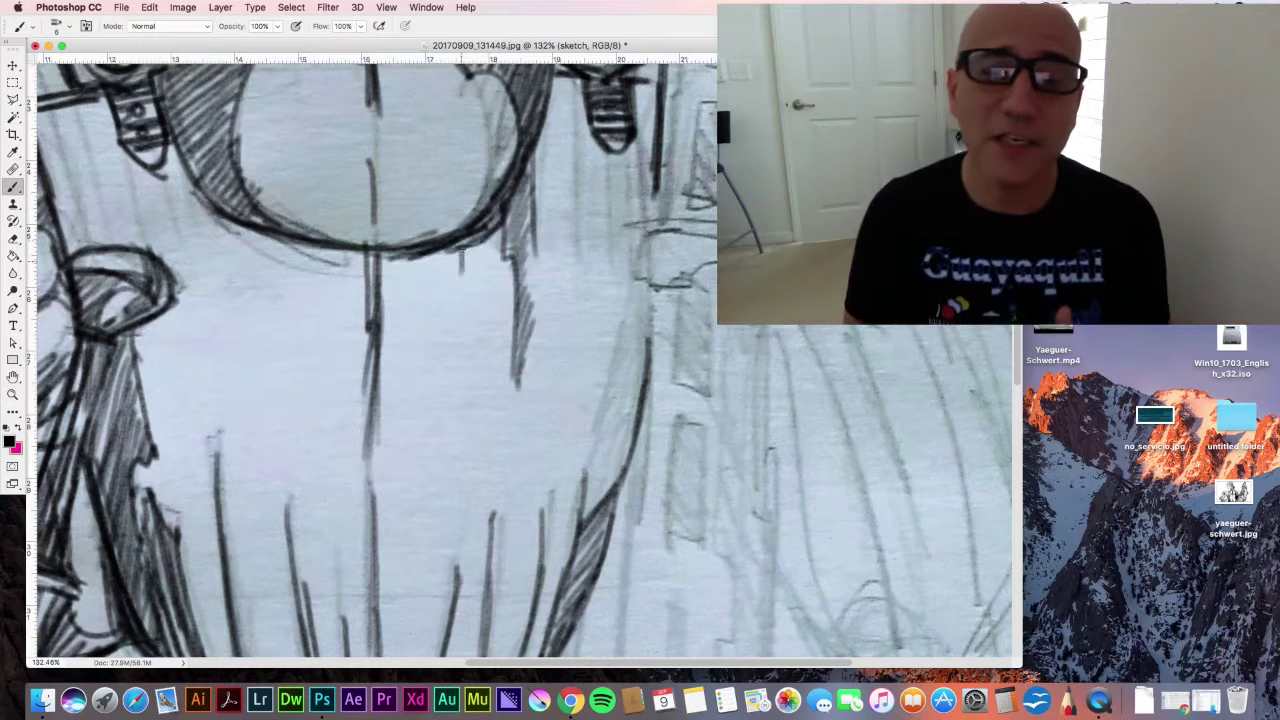
{"action": "left_click_drag", "start_coordinate": [510, 250], "coordinate": [514, 304]}
{"action": "left_click_drag", "start_coordinate": [464, 248], "coordinate": [466, 284]}
{"action": "left_click_drag", "start_coordinate": [490, 234], "coordinate": [489, 280]}
- Hatch the shadowed strip along the torso's far side and ink the strap and clasp above it
{"action": "left_click_drag", "start_coordinate": [645, 300], "coordinate": [582, 540]}
{"action": "left_click_drag", "start_coordinate": [646, 390], "coordinate": [580, 518]}
{"action": "mouse_move", "coordinate": [646, 150]}
{"action": "left_mouse_down"}
{"action": "mouse_move", "coordinate": [600, 275]}
{"action": "mouse_move", "coordinate": [602, 262]}
{"action": "left_mouse_up"}
{"action": "left_click_drag", "start_coordinate": [588, 78], "coordinate": [572, 215]}
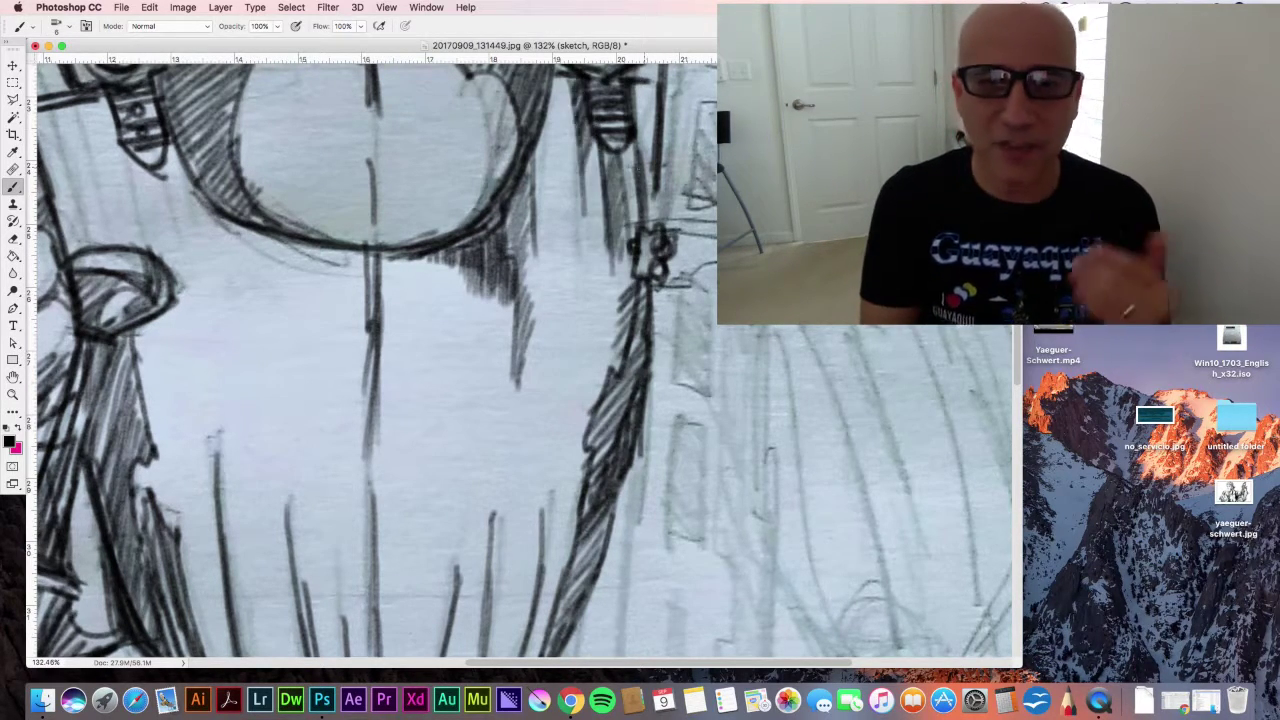
- Ink the long vertical edge beside the belt's end and the flap, pointed panel and curved strap hanging below the belt
{"action": "scroll", "coordinate": [577, 97], "scroll_direction": "up", "scroll_amount": 5}
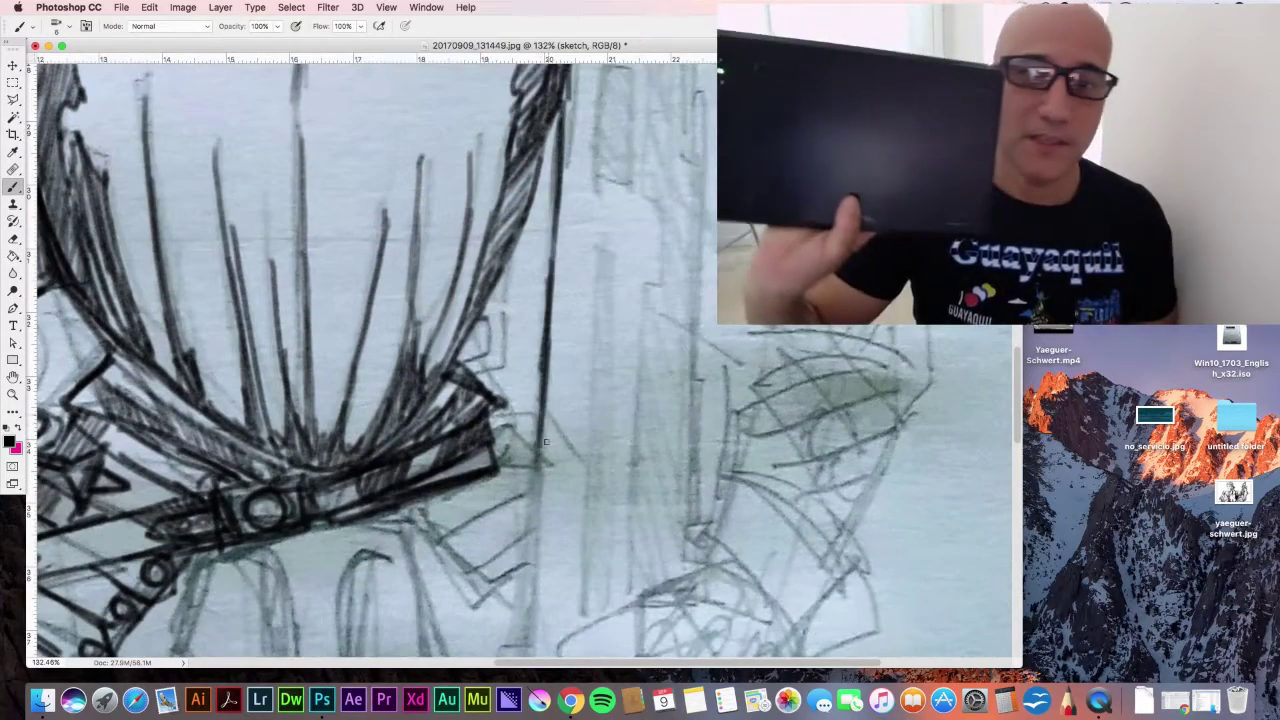
{"action": "scroll", "coordinate": [555, 243], "scroll_direction": "down", "scroll_amount": 5}
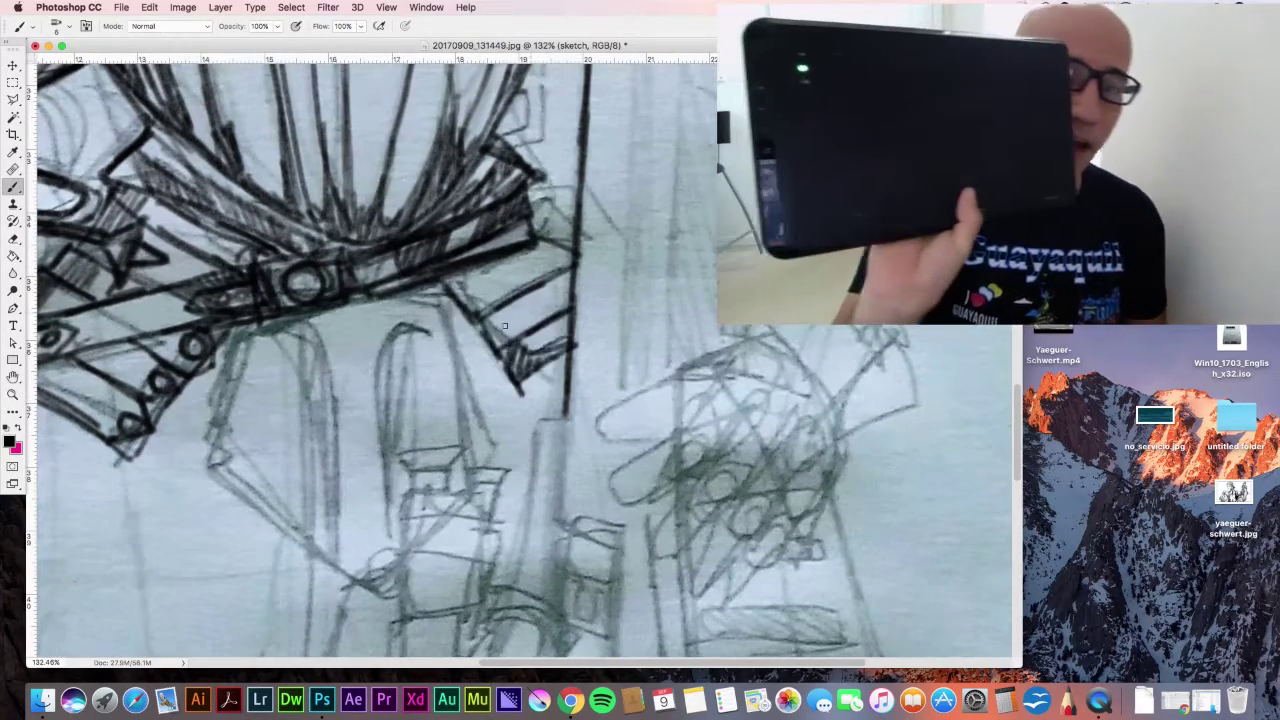
{"action": "left_click_drag", "start_coordinate": [238, 370], "coordinate": [370, 585]}
{"action": "left_click_drag", "start_coordinate": [290, 332], "coordinate": [340, 520]}
{"action": "left_click_drag", "start_coordinate": [420, 325], "coordinate": [385, 485]}
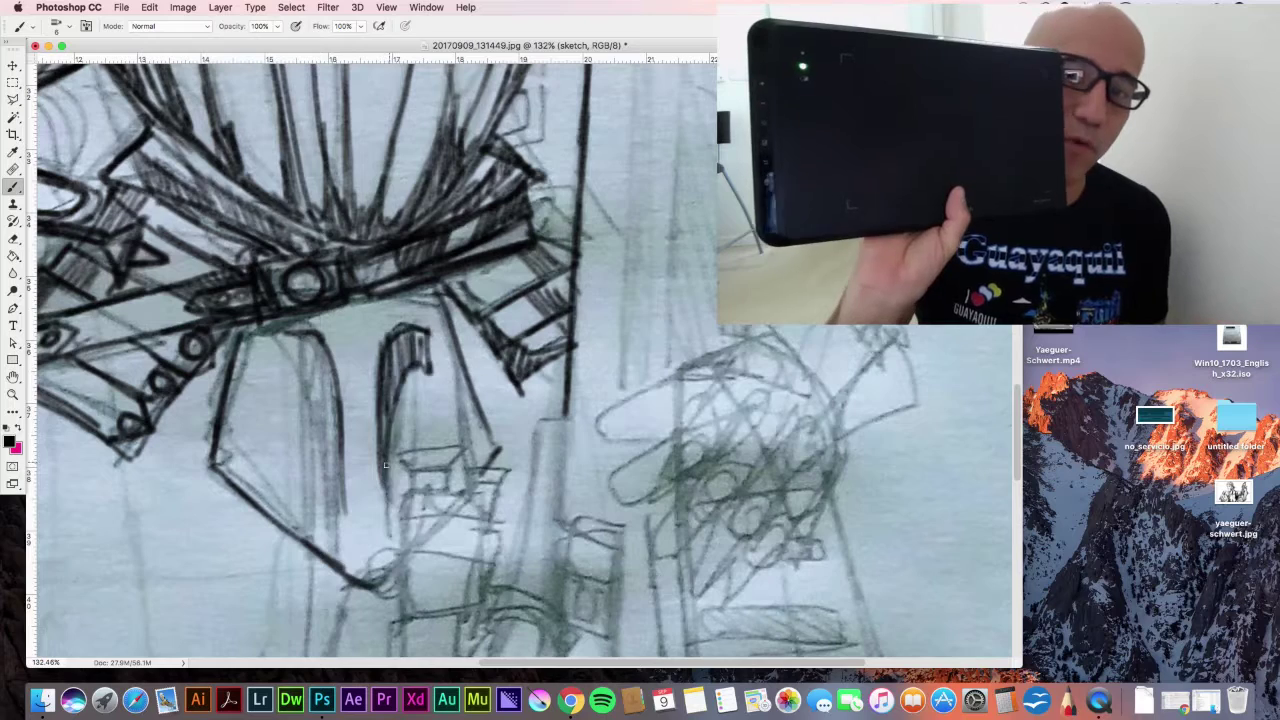
- Shade the pointed hanging panel and the shadow directly beneath the belt buckle
{"action": "left_click_drag", "start_coordinate": [300, 328], "coordinate": [335, 450]}
{"action": "left_click_drag", "start_coordinate": [291, 514], "coordinate": [330, 545]}
{"action": "mouse_move", "coordinate": [350, 290]}
{"action": "left_mouse_down"}
{"action": "mouse_move", "coordinate": [420, 340]}
{"action": "mouse_move", "coordinate": [440, 320]}
{"action": "left_mouse_up"}
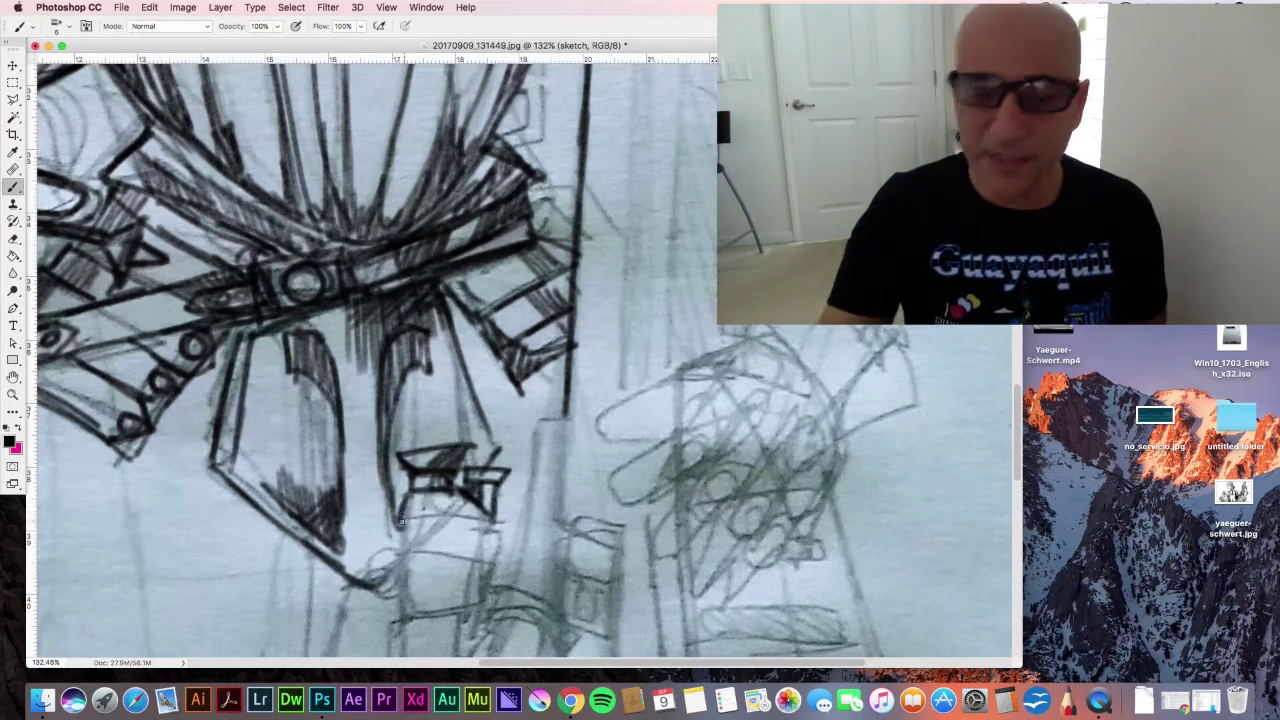
- Ink the hanging device's stacked box-shaped segments with the round lens between them
{"action": "scroll", "coordinate": [519, 381], "scroll_direction": "down", "scroll_amount": 8}
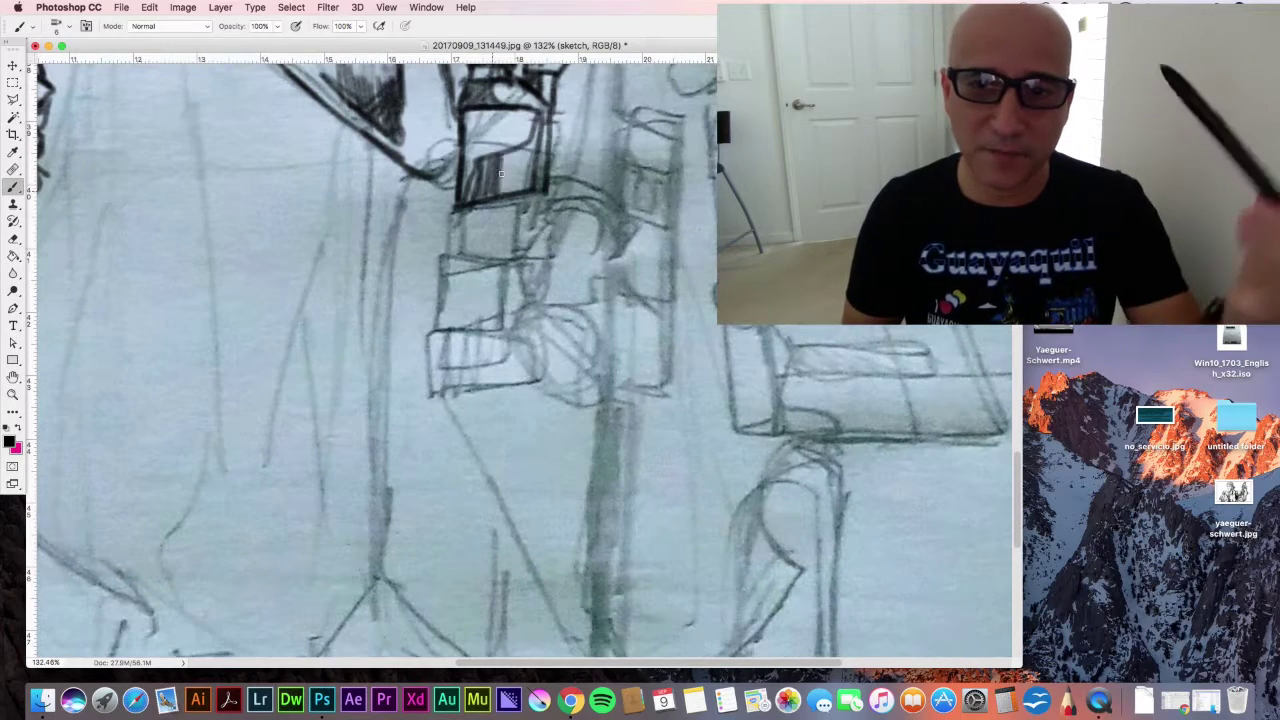
{"action": "mouse_move", "coordinate": [529, 250]}
{"action": "left_mouse_down"}
{"action": "mouse_move", "coordinate": [495, 225]}
{"action": "mouse_move", "coordinate": [505, 260]}
{"action": "left_mouse_up"}
{"action": "left_click_drag", "start_coordinate": [540, 200], "coordinate": [500, 260]}
{"action": "left_click_drag", "start_coordinate": [455, 145], "coordinate": [440, 190]}
{"action": "mouse_move", "coordinate": [442, 262]}
{"action": "left_mouse_down"}
{"action": "mouse_move", "coordinate": [492, 259]}
{"action": "mouse_move", "coordinate": [437, 330]}
{"action": "left_mouse_up"}
{"action": "left_click_drag", "start_coordinate": [437, 328], "coordinate": [540, 322]}
{"action": "left_click_drag", "start_coordinate": [545, 258], "coordinate": [540, 342]}
- Ink the device's lowest block with two angled prongs and shade the side of the blocks
{"action": "mouse_move", "coordinate": [430, 335]}
{"action": "left_mouse_down"}
{"action": "mouse_move", "coordinate": [496, 348]}
{"action": "mouse_move", "coordinate": [545, 378]}
{"action": "left_mouse_up"}
{"action": "mouse_move", "coordinate": [432, 372]}
{"action": "left_mouse_down"}
{"action": "mouse_move", "coordinate": [496, 392]}
{"action": "mouse_move", "coordinate": [395, 455]}
{"action": "left_mouse_up"}
{"action": "left_click_drag", "start_coordinate": [456, 390], "coordinate": [353, 408]}
{"action": "left_click_drag", "start_coordinate": [355, 418], "coordinate": [448, 400]}
{"action": "left_click_drag", "start_coordinate": [482, 338], "coordinate": [540, 366]}
{"action": "left_click_drag", "start_coordinate": [530, 326], "coordinate": [517, 263]}
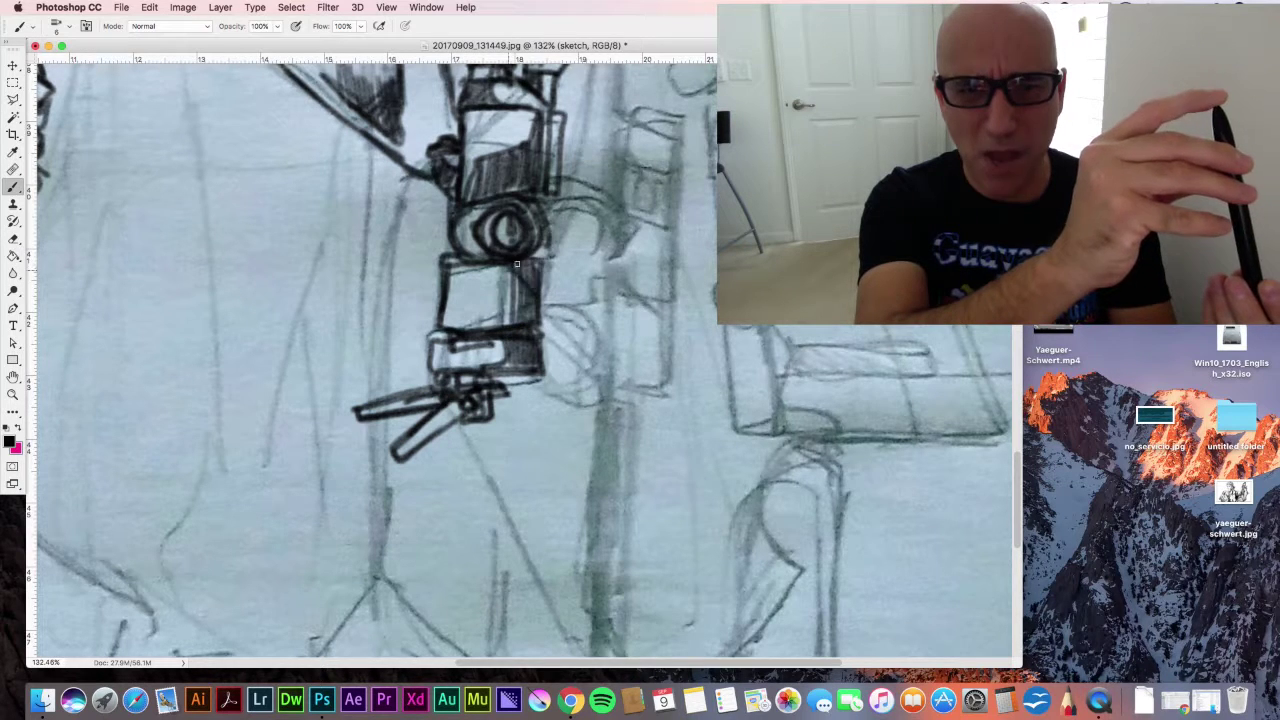
- Ink the slotted round knob with its bracket and the tall column of stacked plates beside it, shading the plates
{"action": "left_click_drag", "start_coordinate": [599, 197], "coordinate": [595, 290]}
{"action": "left_click_drag", "start_coordinate": [575, 312], "coordinate": [570, 314]}
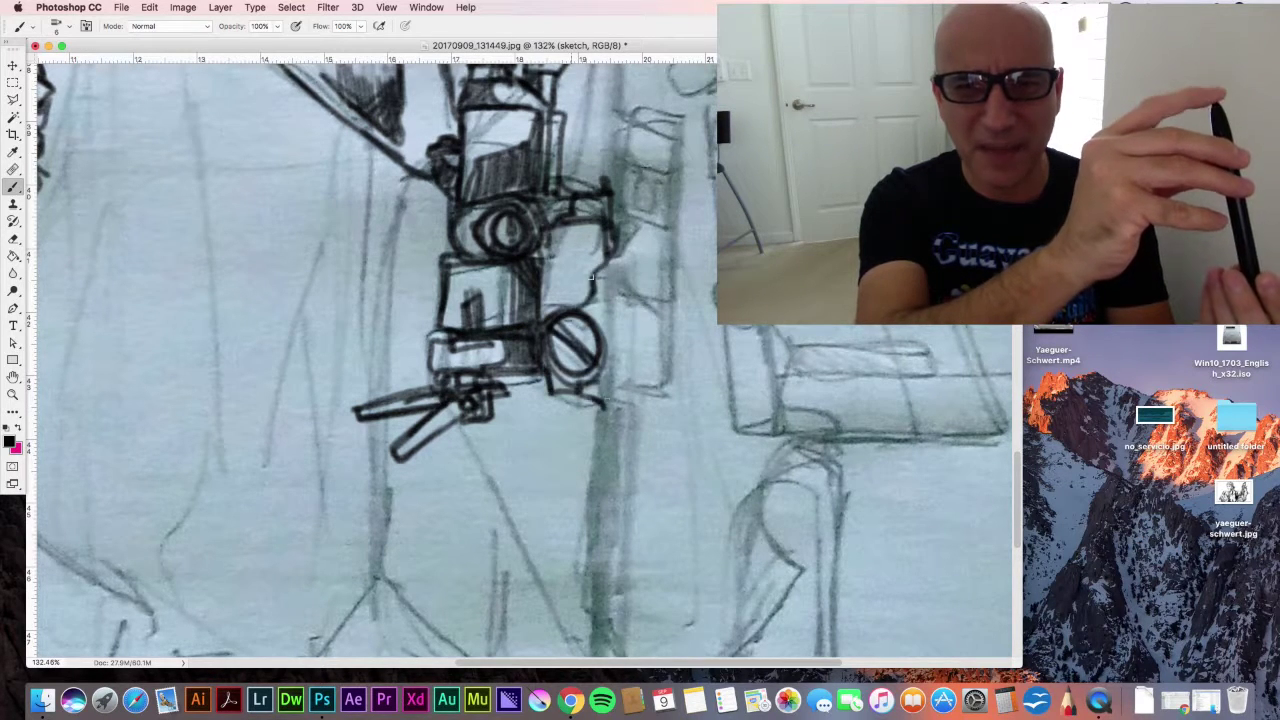
{"action": "key", "text": "space"}
{"action": "left_click_drag", "start_coordinate": [617, 198], "coordinate": [615, 398]}
{"action": "left_click_drag", "start_coordinate": [630, 230], "coordinate": [631, 322]}
{"action": "mouse_move", "coordinate": [606, 225]}
{"action": "left_mouse_down"}
{"action": "mouse_move", "coordinate": [600, 350]}
{"action": "mouse_move", "coordinate": [614, 380]}
{"action": "left_mouse_up"}
{"action": "left_click_drag", "start_coordinate": [632, 318], "coordinate": [683, 320]}
{"action": "left_click_drag", "start_coordinate": [684, 320], "coordinate": [682, 580]}
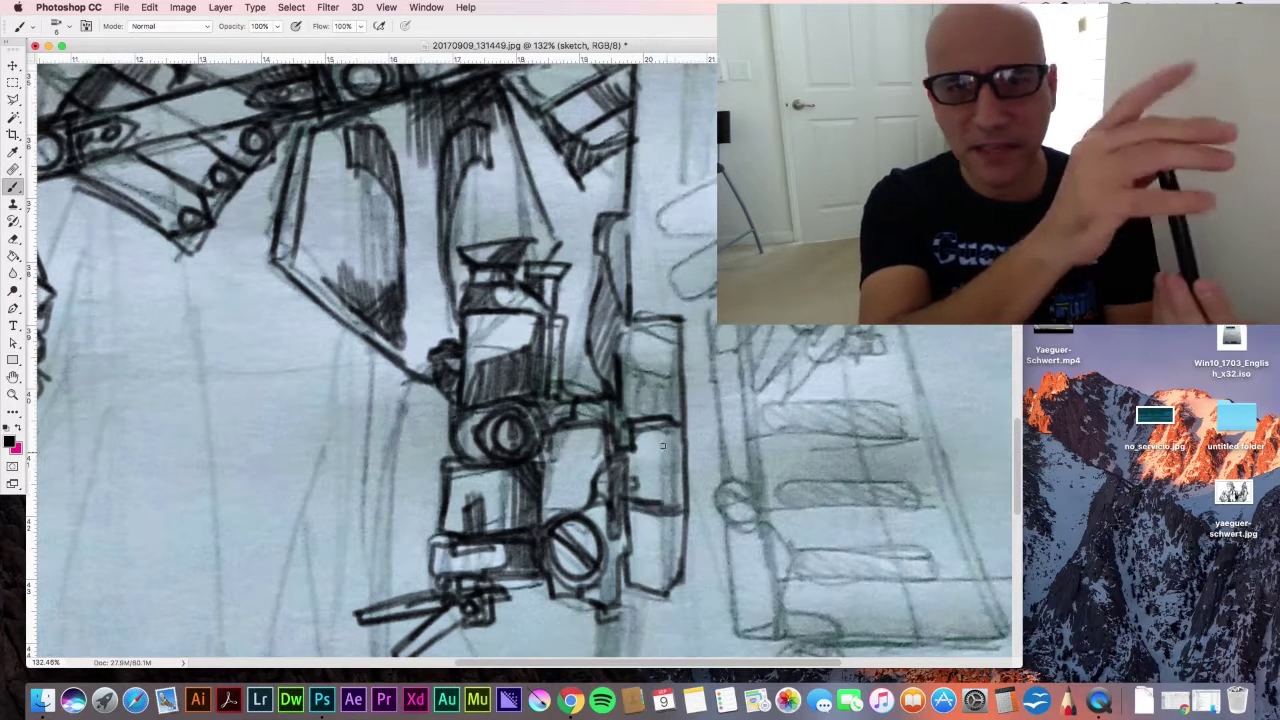
{"action": "left_click_drag", "start_coordinate": [662, 446], "coordinate": [668, 590]}
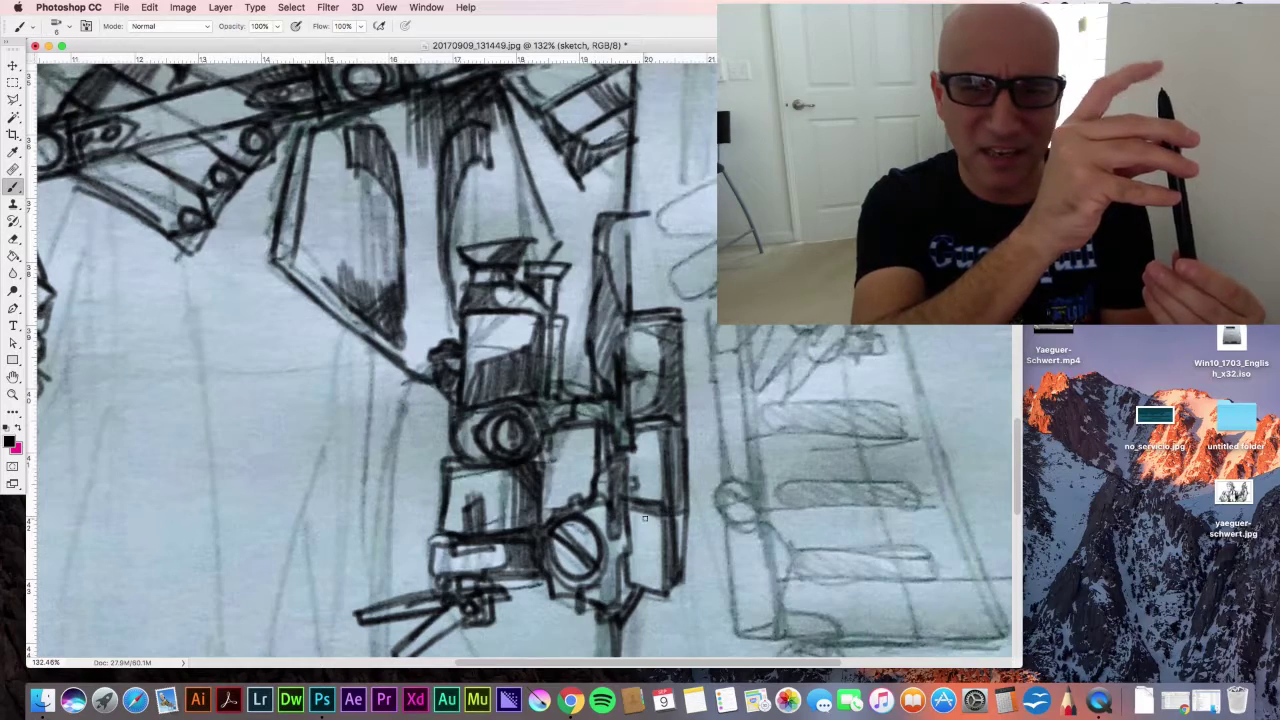
- Ink the trouser leg's outer contour and long folds beside the gloved fist
{"action": "key", "text": "space"}
{"action": "left_click_drag", "start_coordinate": [92, 448], "coordinate": [383, 400]}
{"action": "left_click_drag", "start_coordinate": [361, 150], "coordinate": [336, 226]}
{"action": "left_click_drag", "start_coordinate": [293, 367], "coordinate": [249, 496]}
{"action": "left_click_drag", "start_coordinate": [376, 208], "coordinate": [320, 430]}
{"action": "left_click_drag", "start_coordinate": [366, 340], "coordinate": [338, 402]}
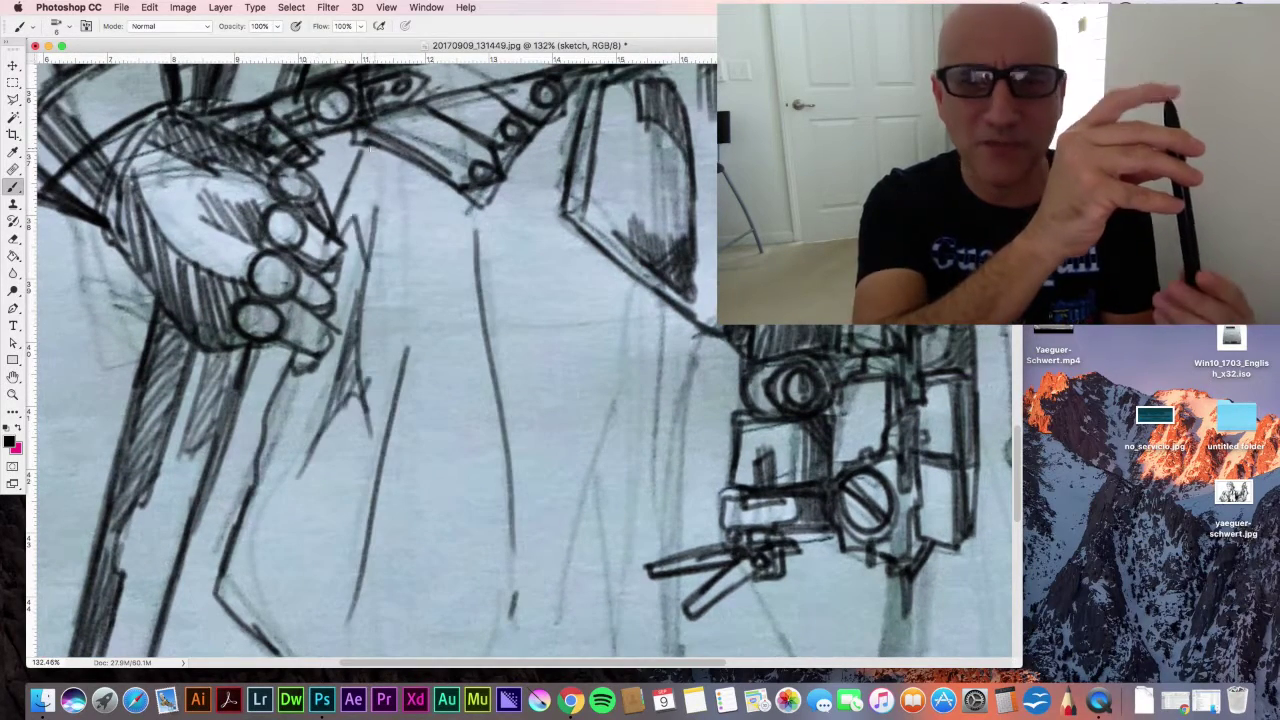
- Hatch the trouser's shadow beneath the studded plate and the strip along the leg's outer edge
{"action": "left_click_drag", "start_coordinate": [366, 160], "coordinate": [340, 236]}
{"action": "left_click_drag", "start_coordinate": [440, 190], "coordinate": [412, 250]}
{"action": "left_click_drag", "start_coordinate": [480, 228], "coordinate": [430, 330]}
{"action": "left_click_drag", "start_coordinate": [416, 356], "coordinate": [408, 390]}
{"action": "left_click_drag", "start_coordinate": [318, 431], "coordinate": [287, 650]}
{"action": "mouse_move", "coordinate": [284, 482]}
{"action": "left_mouse_down"}
{"action": "mouse_move", "coordinate": [232, 592]}
{"action": "mouse_move", "coordinate": [284, 654]}
{"action": "left_mouse_up"}
- Ink the trouser leg's lower contour and the gathered creases where it meets the boot
{"action": "left_click_drag", "start_coordinate": [231, 557], "coordinate": [191, 289]}
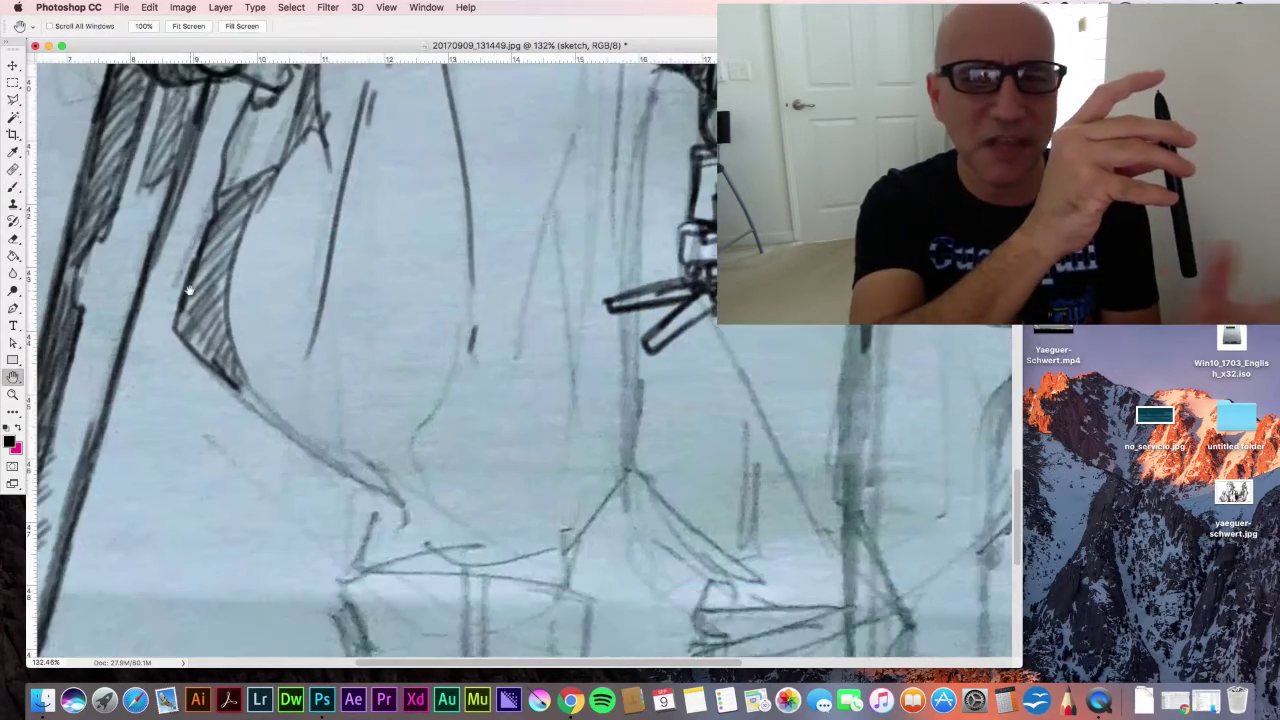
{"action": "left_click_drag", "start_coordinate": [236, 380], "coordinate": [398, 506]}
{"action": "left_click_drag", "start_coordinate": [376, 503], "coordinate": [342, 568]}
{"action": "left_click_drag", "start_coordinate": [446, 517], "coordinate": [424, 565]}
{"action": "mouse_move", "coordinate": [470, 343]}
{"action": "left_mouse_down"}
{"action": "mouse_move", "coordinate": [424, 430]}
{"action": "mouse_move", "coordinate": [366, 482]}
{"action": "left_mouse_up"}
- Ink and shade the long folds along both sides of the trouser leg below the pointed panel
{"action": "left_click_drag", "start_coordinate": [350, 175], "coordinate": [356, 410]}
{"action": "mouse_move", "coordinate": [335, 276]}
{"action": "left_mouse_down"}
{"action": "mouse_move", "coordinate": [300, 430]}
{"action": "mouse_move", "coordinate": [560, 300]}
{"action": "mouse_move", "coordinate": [605, 400]}
{"action": "mouse_move", "coordinate": [438, 538]}
{"action": "mouse_move", "coordinate": [580, 515]}
{"action": "mouse_move", "coordinate": [635, 370]}
{"action": "mouse_move", "coordinate": [500, 435]}
{"action": "mouse_move", "coordinate": [638, 145]}
{"action": "mouse_move", "coordinate": [628, 292]}
{"action": "mouse_move", "coordinate": [640, 568]}
{"action": "left_mouse_up"}
{"action": "left_click_drag", "start_coordinate": [588, 268], "coordinate": [575, 418]}
{"action": "left_click_drag", "start_coordinate": [592, 284], "coordinate": [588, 430]}
{"action": "left_click_drag", "start_coordinate": [660, 335], "coordinate": [634, 408]}
{"action": "left_click_drag", "start_coordinate": [598, 280], "coordinate": [630, 424]}
- Add short stitch marks across the trouser seams and shade the gap between the studded plate and pointed panel
{"action": "left_click_drag", "start_coordinate": [347, 352], "coordinate": [384, 377]}
{"action": "left_click_drag", "start_coordinate": [366, 358], "coordinate": [346, 432]}
{"action": "left_click_drag", "start_coordinate": [334, 404], "coordinate": [394, 409]}
{"action": "left_click_drag", "start_coordinate": [332, 496], "coordinate": [379, 503]}
{"action": "left_click_drag", "start_coordinate": [557, 410], "coordinate": [584, 425]}
{"action": "left_click_drag", "start_coordinate": [534, 482], "coordinate": [590, 498]}
{"action": "left_click_drag", "start_coordinate": [452, 202], "coordinate": [574, 268]}
{"action": "left_click_drag", "start_coordinate": [524, 115], "coordinate": [514, 222]}
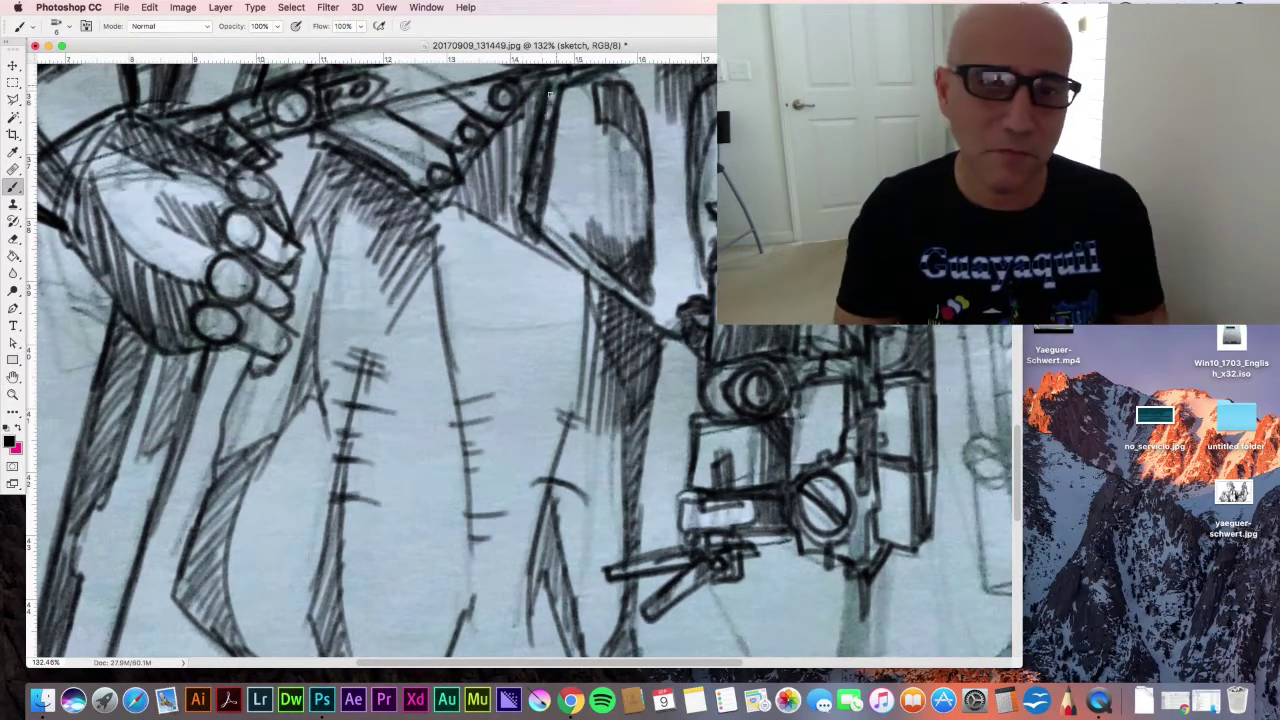
- Ink the front boot's cuff, the strap line down its side and the round buckles along it
{"action": "scroll", "coordinate": [543, 117], "scroll_direction": "down", "scroll_amount": 10}
{"action": "mouse_move", "coordinate": [300, 200]}
{"action": "left_mouse_down"}
{"action": "mouse_move", "coordinate": [311, 347]}
{"action": "mouse_move", "coordinate": [370, 327]}
{"action": "mouse_move", "coordinate": [351, 360]}
{"action": "mouse_move", "coordinate": [446, 280]}
{"action": "mouse_move", "coordinate": [402, 490]}
{"action": "mouse_move", "coordinate": [345, 505]}
{"action": "left_mouse_up"}
{"action": "left_click_drag", "start_coordinate": [410, 530], "coordinate": [410, 635]}
{"action": "key", "text": "space"}
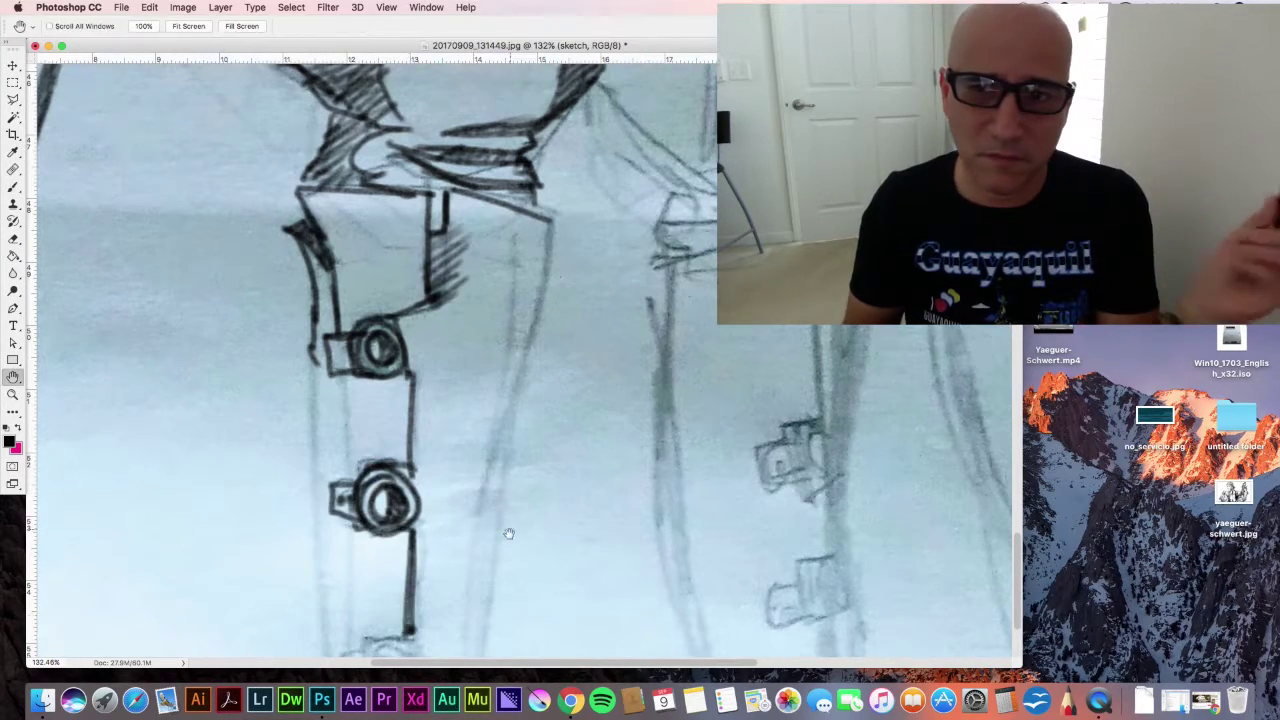
{"action": "left_click_drag", "start_coordinate": [508, 533], "coordinate": [610, 370]}
{"action": "left_click_drag", "start_coordinate": [487, 475], "coordinate": [492, 490]}
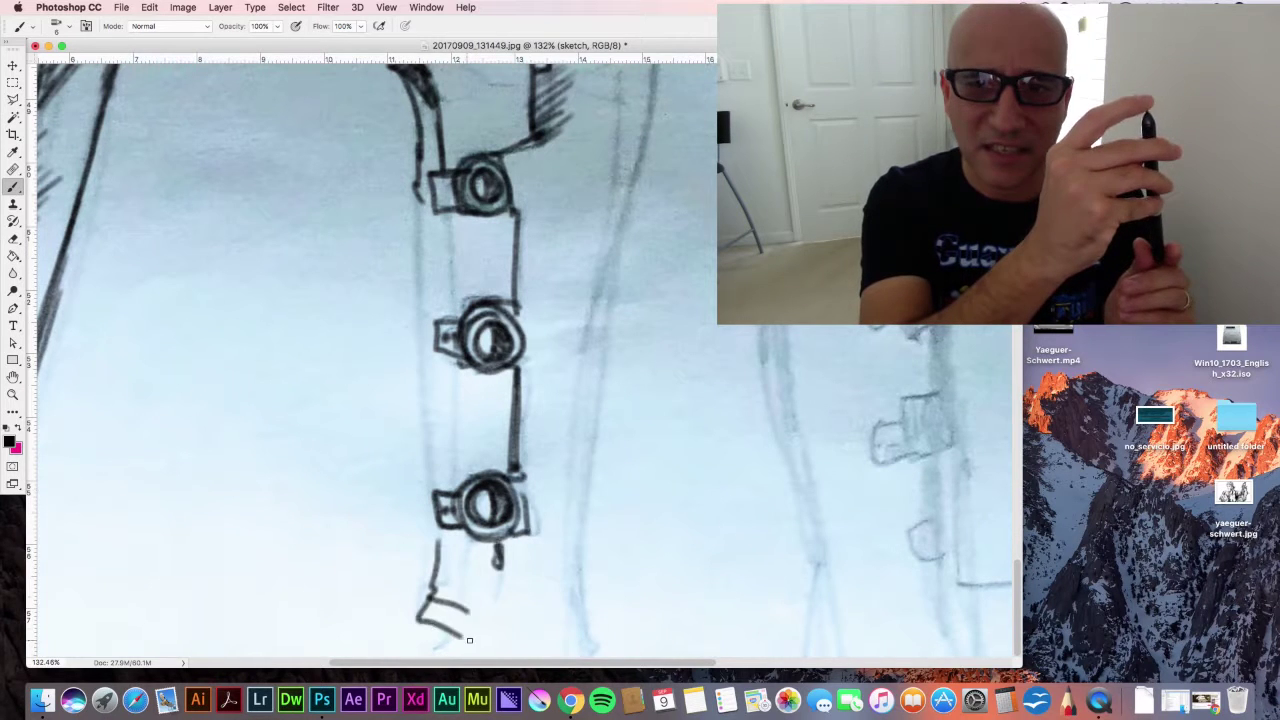
- Ink the front boot's outer contours and hatch the shadows below its cuff and along the calf
{"action": "mouse_move", "coordinate": [585, 600]}
{"action": "left_mouse_down"}
{"action": "mouse_move", "coordinate": [430, 480]}
{"action": "mouse_move", "coordinate": [645, 115]}
{"action": "mouse_move", "coordinate": [585, 595]}
{"action": "mouse_move", "coordinate": [620, 95]}
{"action": "left_mouse_up"}
{"action": "left_click_drag", "start_coordinate": [747, 98], "coordinate": [731, 337]}
{"action": "left_click_drag", "start_coordinate": [641, 293], "coordinate": [631, 350]}
{"action": "left_click_drag", "start_coordinate": [523, 241], "coordinate": [526, 308]}
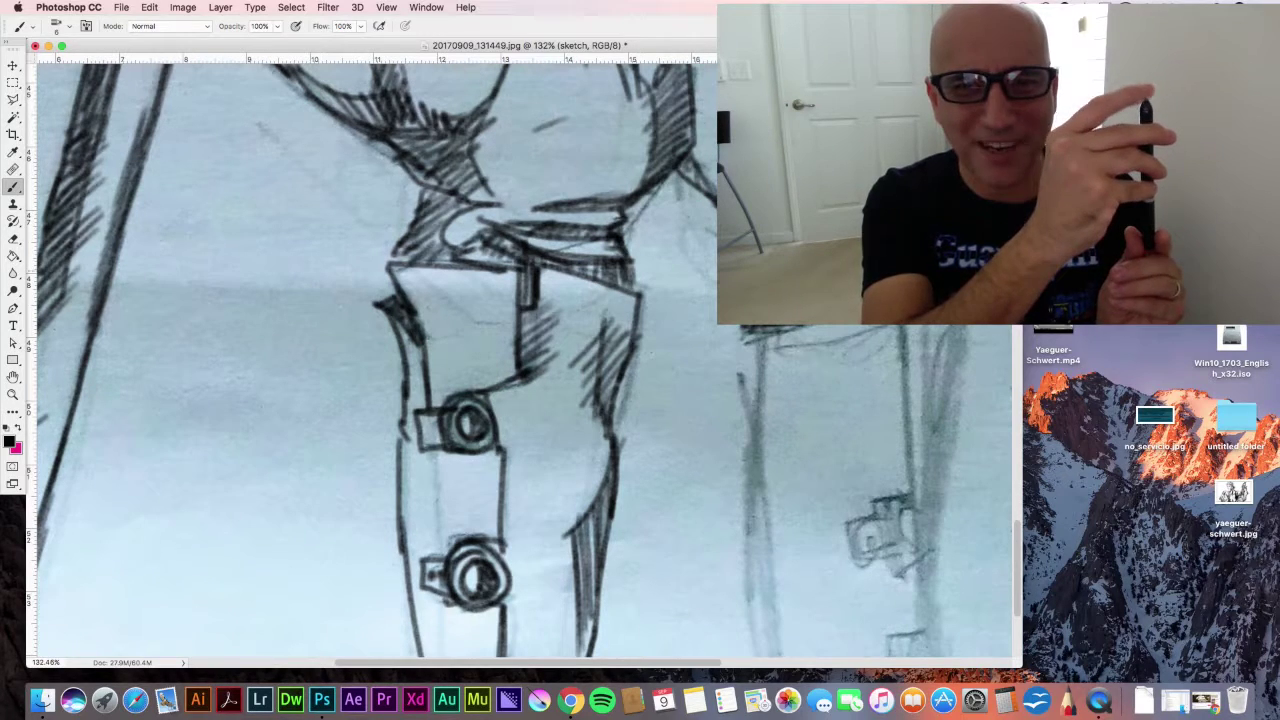
- Ink and hatch the second trouser leg beneath the belt gear, down to the gathered creases above its boot
{"action": "mouse_move", "coordinate": [823, 98]}
{"action": "left_mouse_down"}
{"action": "mouse_move", "coordinate": [626, 443]}
{"action": "mouse_move", "coordinate": [600, 433]}
{"action": "left_mouse_up"}
{"action": "left_click_drag", "start_coordinate": [557, 342], "coordinate": [630, 482]}
{"action": "left_click_drag", "start_coordinate": [610, 303], "coordinate": [574, 410]}
{"action": "mouse_move", "coordinate": [638, 345]}
{"action": "left_mouse_down"}
{"action": "mouse_move", "coordinate": [598, 450]}
{"action": "mouse_move", "coordinate": [632, 486]}
{"action": "left_mouse_up"}
{"action": "left_click_drag", "start_coordinate": [678, 325], "coordinate": [668, 638]}
{"action": "left_click_drag", "start_coordinate": [718, 325], "coordinate": [720, 530]}
{"action": "left_click_drag", "start_coordinate": [712, 335], "coordinate": [680, 510]}
{"action": "left_click_drag", "start_coordinate": [718, 440], "coordinate": [690, 650]}
{"action": "left_click_drag", "start_coordinate": [687, 472], "coordinate": [674, 634]}
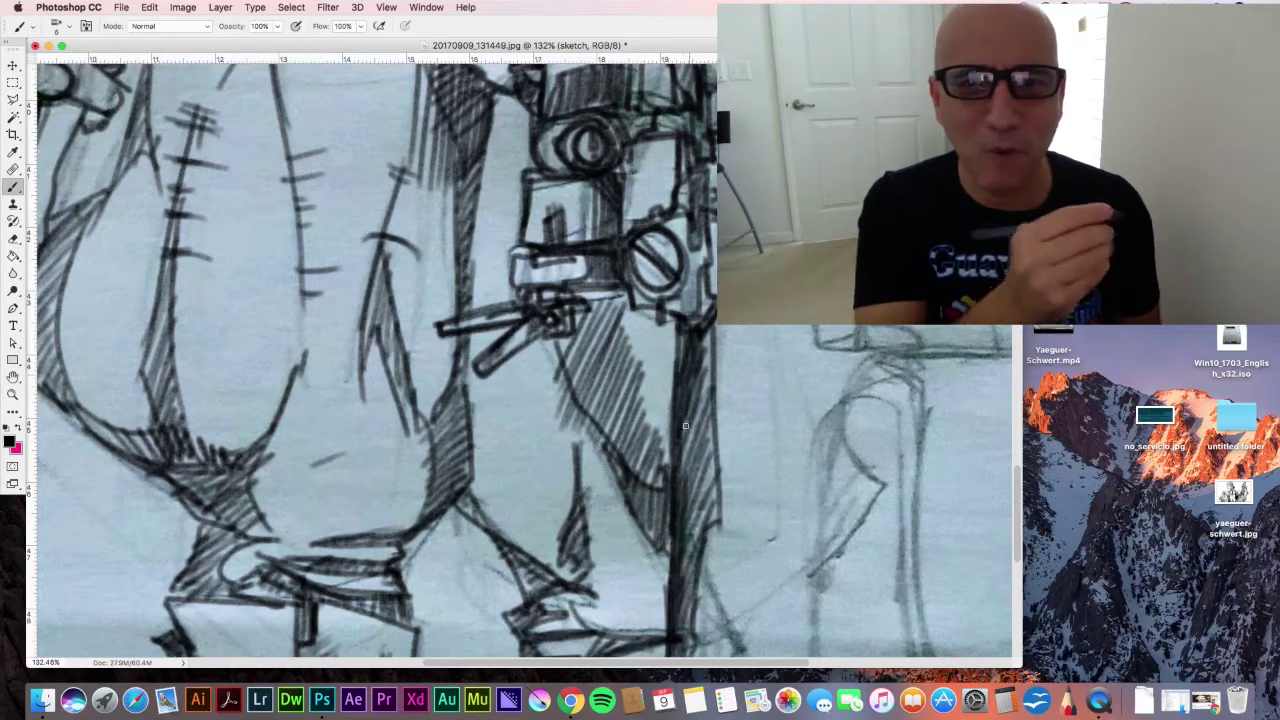
- Ink the long straight edge beside the second boot and the stepped bottom edge of the adjoining large panel
{"action": "left_click_drag", "start_coordinate": [708, 334], "coordinate": [684, 430]}
{"action": "left_click_drag", "start_coordinate": [660, 298], "coordinate": [661, 320]}
{"action": "scroll", "coordinate": [849, 376], "scroll_direction": "down", "scroll_amount": 15}
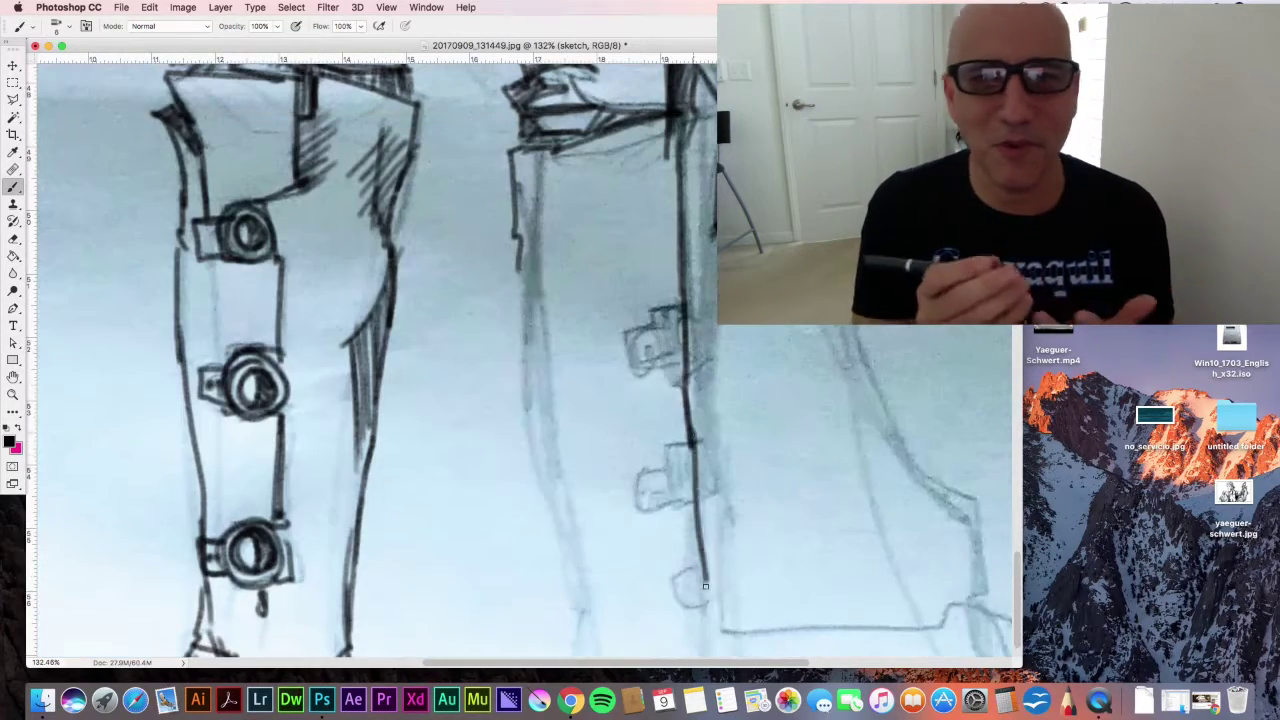
{"action": "mouse_move", "coordinate": [722, 632]}
{"action": "left_mouse_down"}
{"action": "mouse_move", "coordinate": [919, 628]}
{"action": "mouse_move", "coordinate": [968, 602]}
{"action": "left_mouse_up"}
{"action": "left_click_drag", "start_coordinate": [968, 600], "coordinate": [1000, 640]}
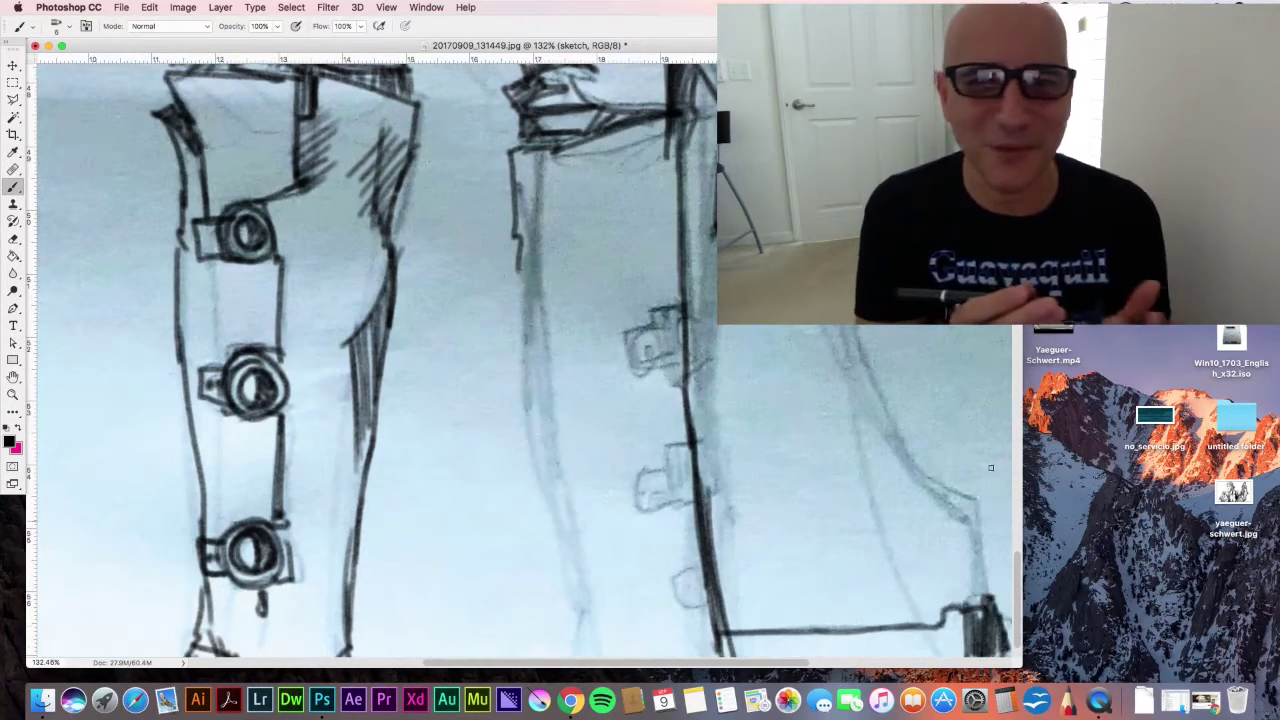
- Ink the large panel's curved outer edge and hatch the wedge-shaped shadow inside its lower corner
{"action": "left_click_drag", "start_coordinate": [858, 332], "coordinate": [976, 498]}
{"action": "left_click_drag", "start_coordinate": [850, 376], "coordinate": [936, 628]}
{"action": "left_click_drag", "start_coordinate": [856, 412], "coordinate": [900, 590]}
{"action": "left_click_drag", "start_coordinate": [892, 480], "coordinate": [938, 628]}
{"action": "left_click_drag", "start_coordinate": [926, 530], "coordinate": [972, 620]}
{"action": "left_click_drag", "start_coordinate": [851, 384], "coordinate": [864, 446]}
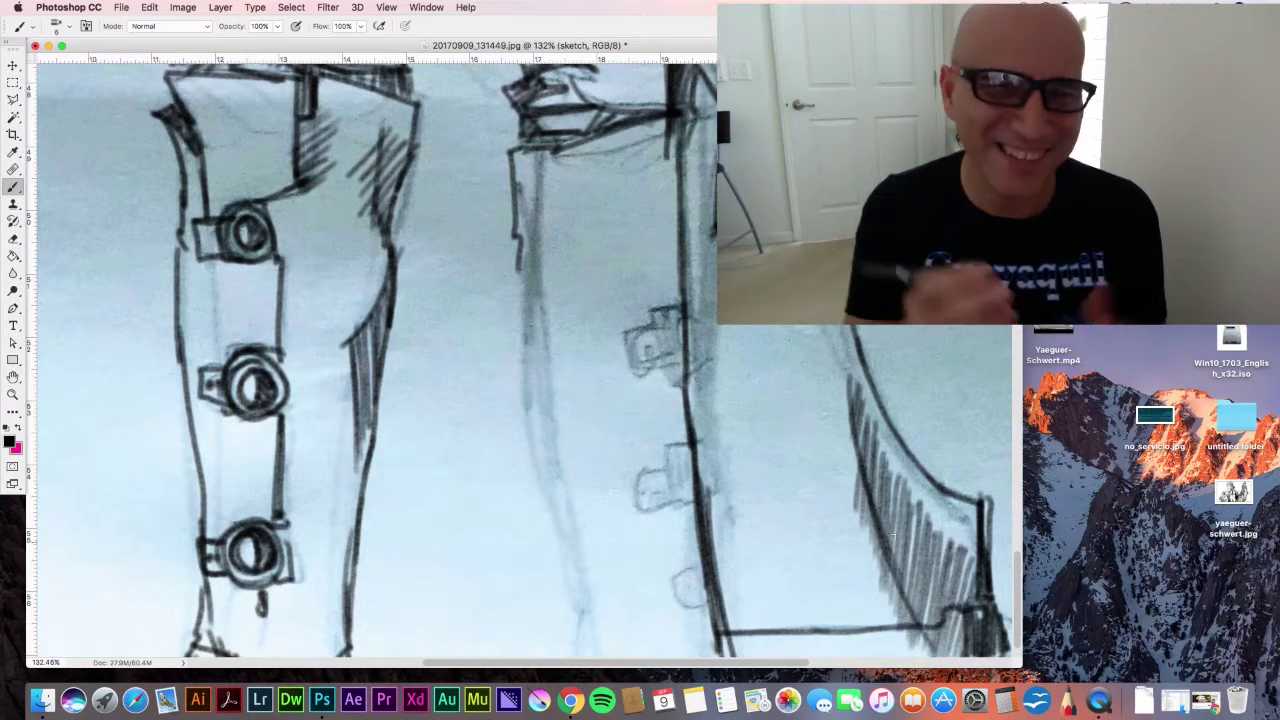
{"action": "left_click_drag", "start_coordinate": [880, 516], "coordinate": [956, 588]}
{"action": "left_click_drag", "start_coordinate": [930, 584], "coordinate": [970, 626]}
- Ink the slotted panel beside the belt gear, outlining its side and base and darkening its horizontal slots
{"action": "scroll", "coordinate": [811, 453], "scroll_direction": "up", "scroll_amount": 5}
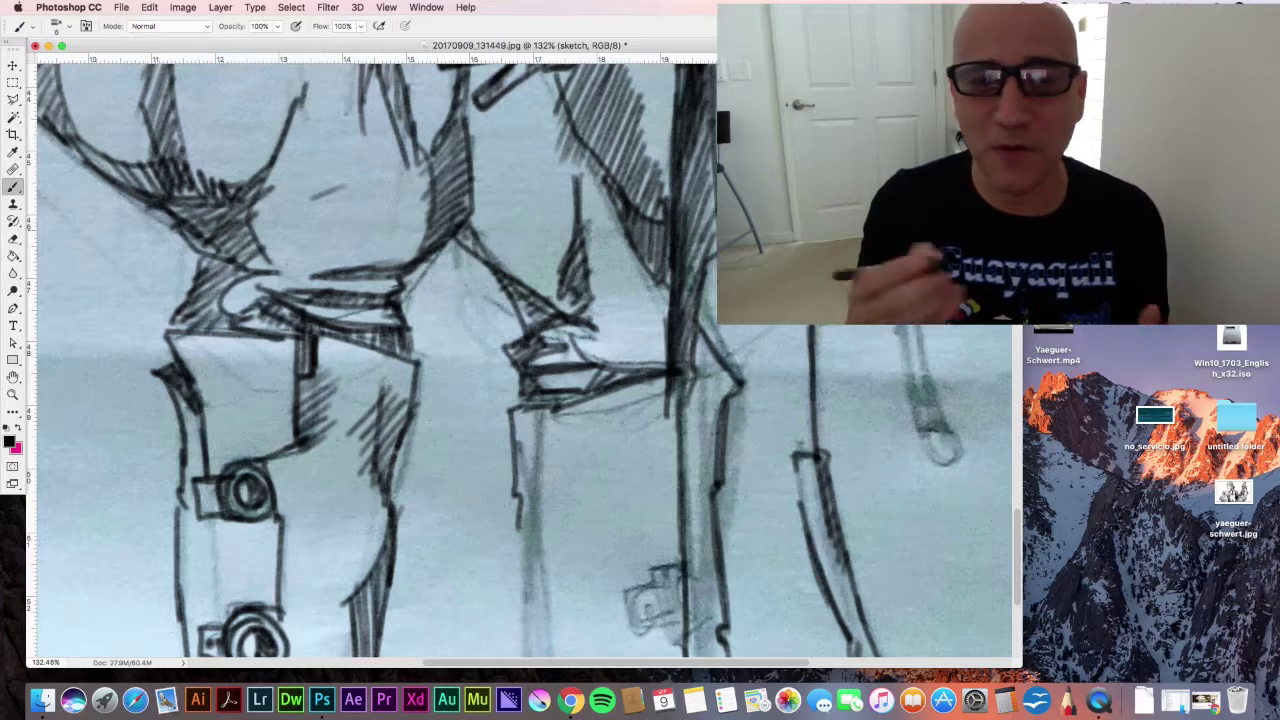
{"action": "scroll", "coordinate": [524, 360], "scroll_direction": "up", "scroll_amount": 9}
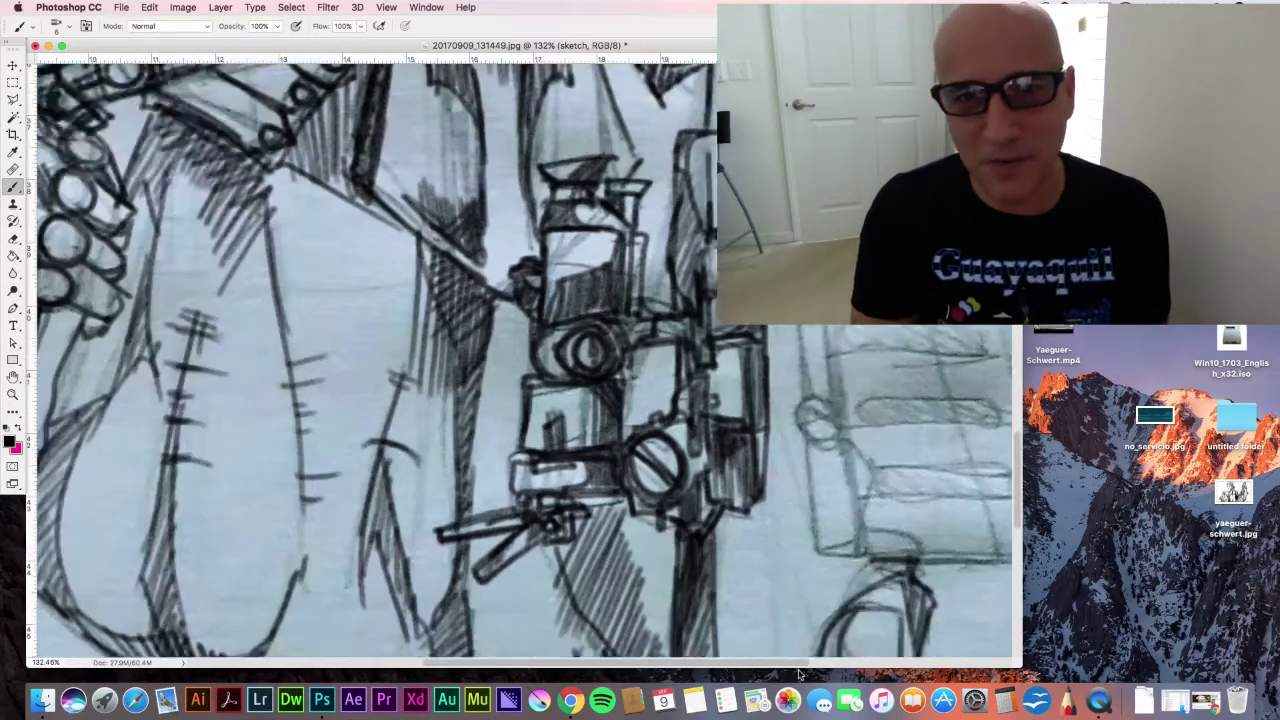
{"action": "scroll", "coordinate": [524, 360], "scroll_direction": "right", "scroll_amount": 4}
{"action": "left_click_drag", "start_coordinate": [682, 557], "coordinate": [870, 542]}
{"action": "left_click_drag", "start_coordinate": [684, 562], "coordinate": [894, 550]}
{"action": "left_click_drag", "start_coordinate": [628, 270], "coordinate": [634, 440]}
{"action": "mouse_move", "coordinate": [664, 412]}
{"action": "left_mouse_down"}
{"action": "mouse_move", "coordinate": [822, 404]}
{"action": "mouse_move", "coordinate": [806, 400]}
{"action": "left_mouse_up"}
{"action": "left_click_drag", "start_coordinate": [680, 470], "coordinate": [820, 476]}
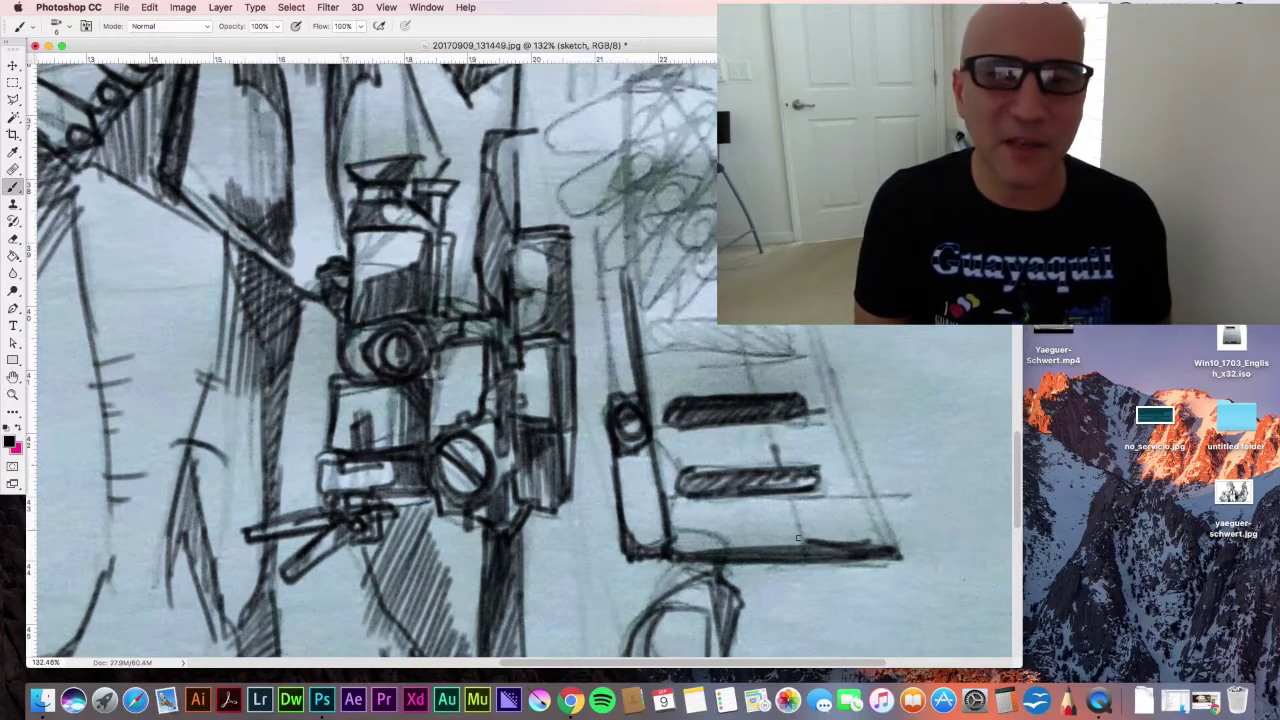
{"action": "left_click_drag", "start_coordinate": [786, 212], "coordinate": [849, 411]}
{"action": "left_click_drag", "start_coordinate": [657, 336], "coordinate": [783, 327]}
- Ink the hand above the slotted panel, tracing its round knuckle studs and bent fingers
{"action": "left_click_drag", "start_coordinate": [1016, 440], "coordinate": [1014, 389]}
{"action": "scroll", "coordinate": [1014, 388], "scroll_direction": "up", "scroll_amount": 3}
{"action": "mouse_move", "coordinate": [686, 340]}
{"action": "left_mouse_down"}
{"action": "mouse_move", "coordinate": [772, 425]}
{"action": "mouse_move", "coordinate": [675, 465]}
{"action": "left_mouse_up"}
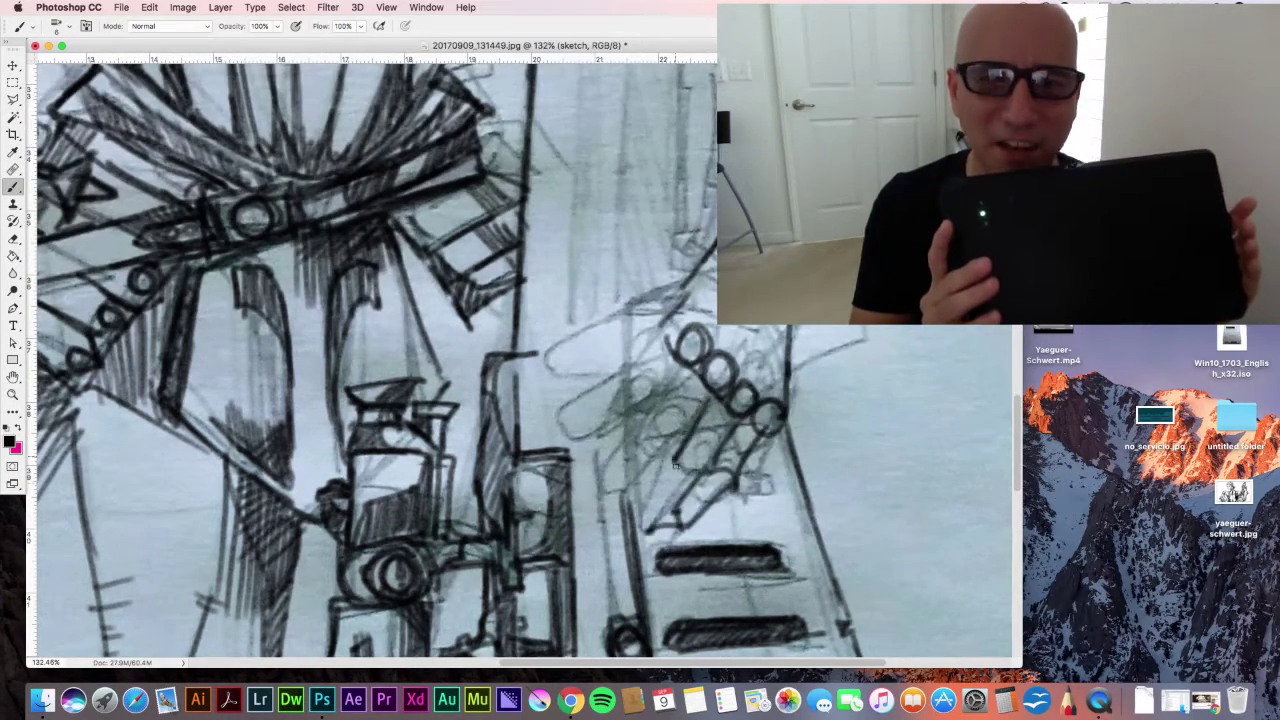
{"action": "left_click_drag", "start_coordinate": [684, 368], "coordinate": [656, 446]}
{"action": "mouse_move", "coordinate": [708, 400]}
{"action": "left_mouse_down"}
{"action": "mouse_move", "coordinate": [680, 464]}
{"action": "mouse_move", "coordinate": [682, 526]}
{"action": "left_mouse_up"}
{"action": "left_click_drag", "start_coordinate": [708, 358], "coordinate": [720, 386]}
{"action": "left_click_drag", "start_coordinate": [630, 310], "coordinate": [660, 346]}
{"action": "mouse_move", "coordinate": [665, 347]}
{"action": "left_mouse_down"}
{"action": "mouse_move", "coordinate": [630, 406]}
{"action": "mouse_move", "coordinate": [580, 430]}
{"action": "mouse_move", "coordinate": [645, 445]}
{"action": "mouse_move", "coordinate": [685, 500]}
{"action": "mouse_move", "coordinate": [692, 485]}
{"action": "mouse_move", "coordinate": [683, 493]}
{"action": "left_mouse_up"}
- Ink the hand's extended finger and shade the back of the hand toward the wrist
{"action": "left_click", "coordinate": [14, 172]}
{"action": "left_click", "coordinate": [14, 238]}
{"action": "key", "text": "b"}
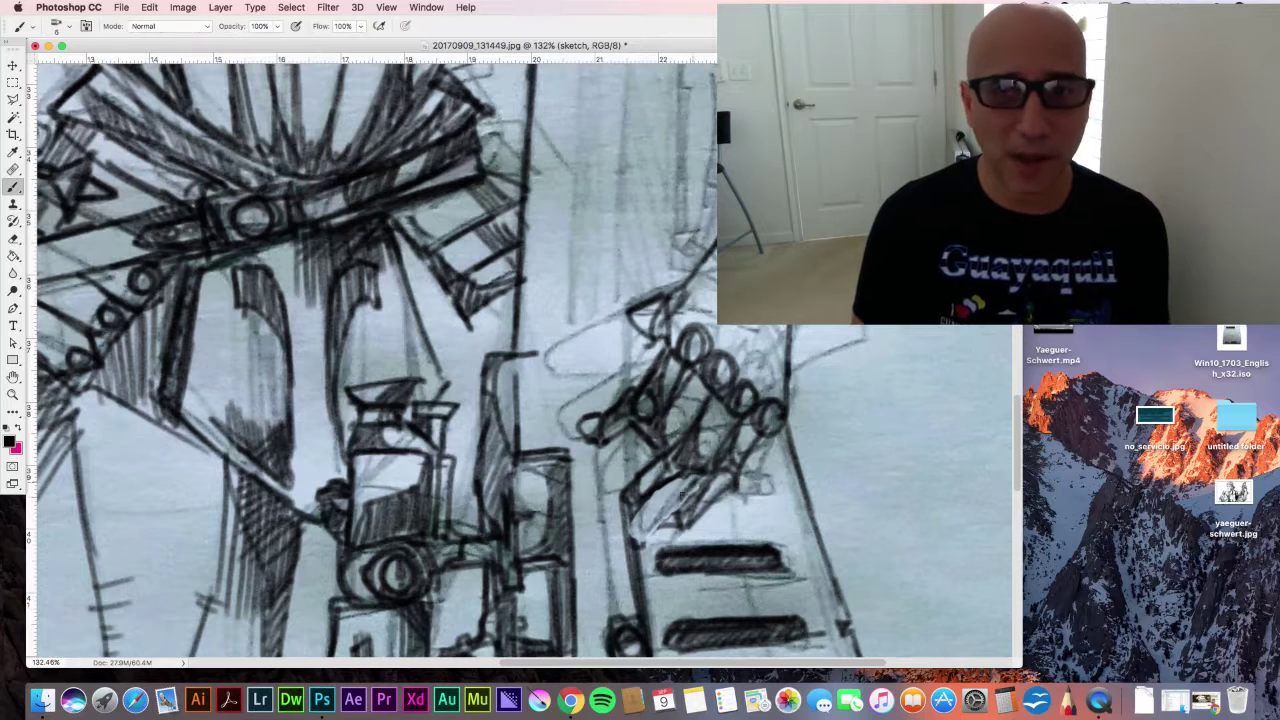
{"action": "left_click_drag", "start_coordinate": [640, 316], "coordinate": [605, 345]}
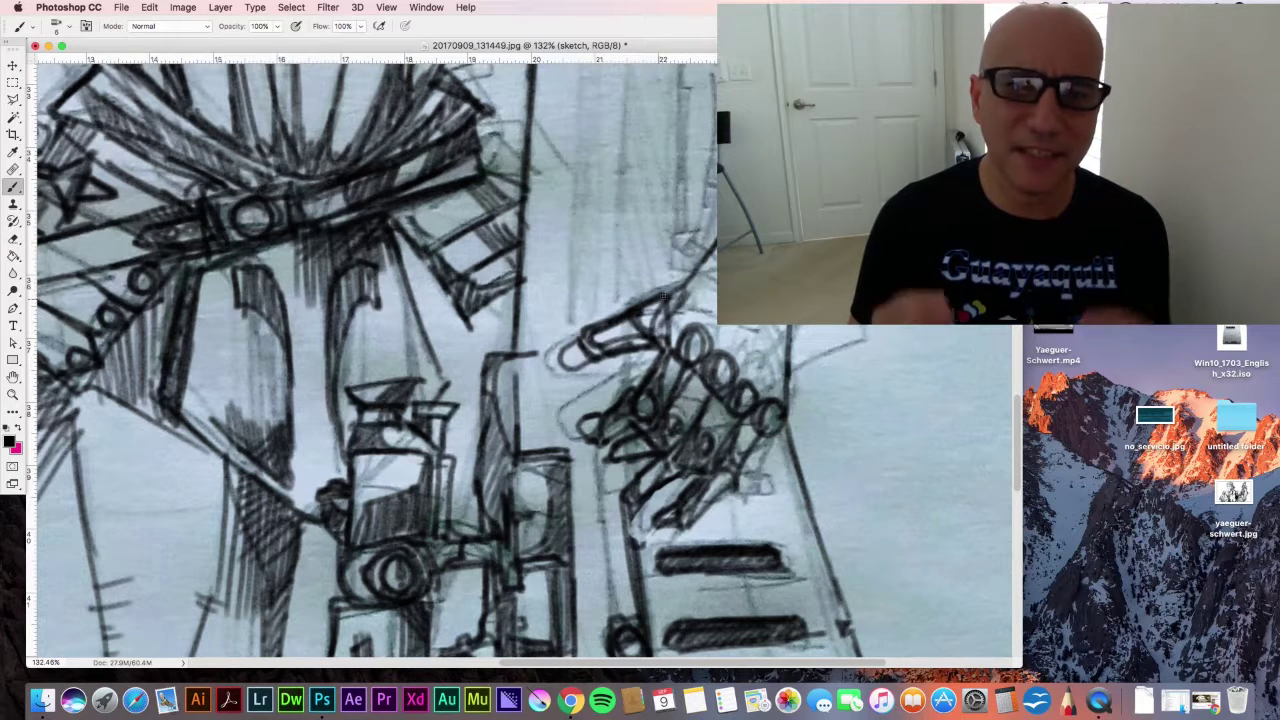
{"action": "left_click_drag", "start_coordinate": [663, 296], "coordinate": [714, 252]}
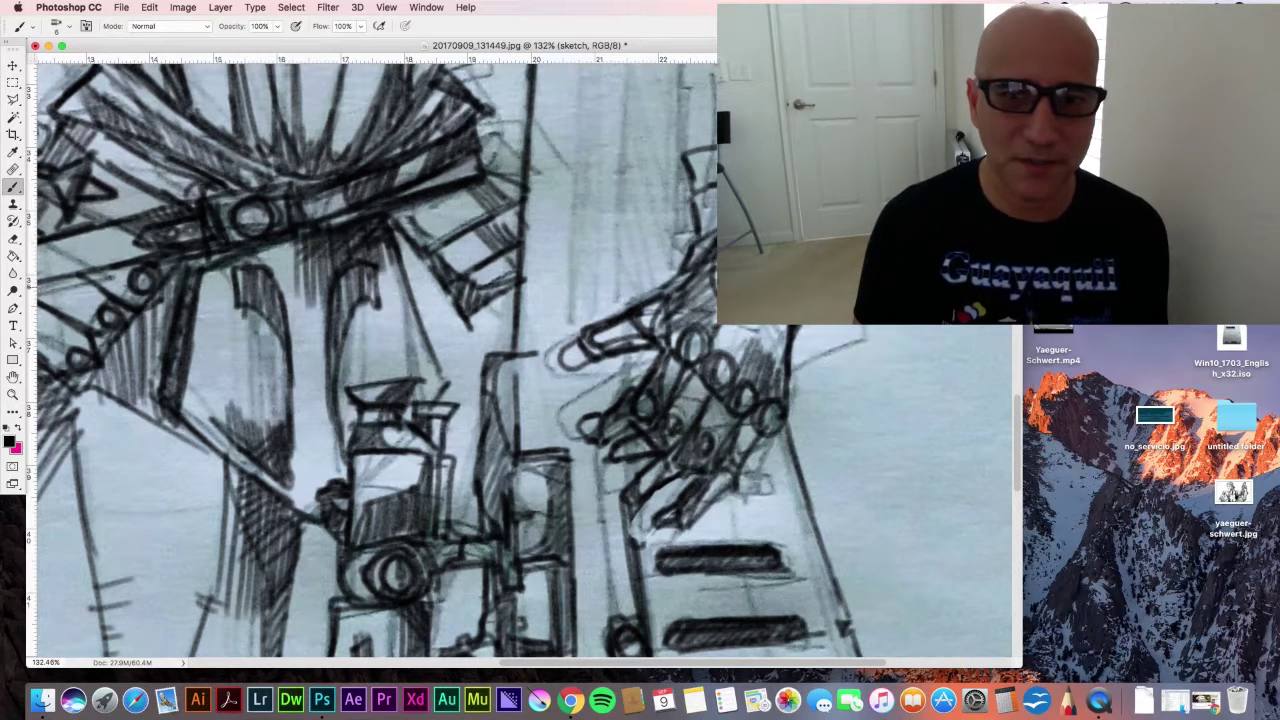
- Darken the short slot beneath the hand and thicken the slotted panel's outer edge
{"action": "left_click_drag", "start_coordinate": [728, 490], "coordinate": [770, 478]}
{"action": "left_click_drag", "start_coordinate": [780, 430], "coordinate": [842, 640]}
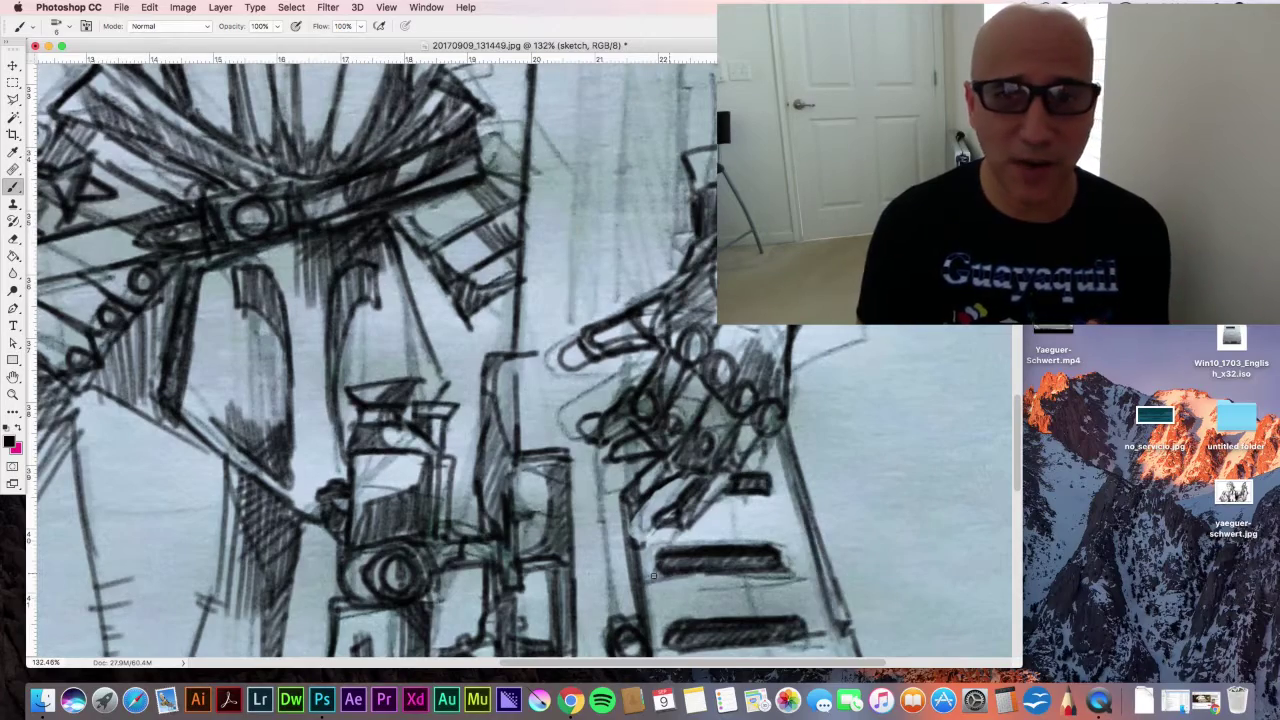
{"action": "left_click_drag", "start_coordinate": [637, 456], "coordinate": [624, 488]}
- Ink the long vertical edge running up from the hand, between the torso and the sleeve
{"action": "scroll", "coordinate": [630, 460], "scroll_direction": "up", "scroll_amount": 3}
{"action": "left_click_drag", "start_coordinate": [676, 438], "coordinate": [683, 226]}
{"action": "left_click_drag", "start_coordinate": [683, 366], "coordinate": [690, 64]}
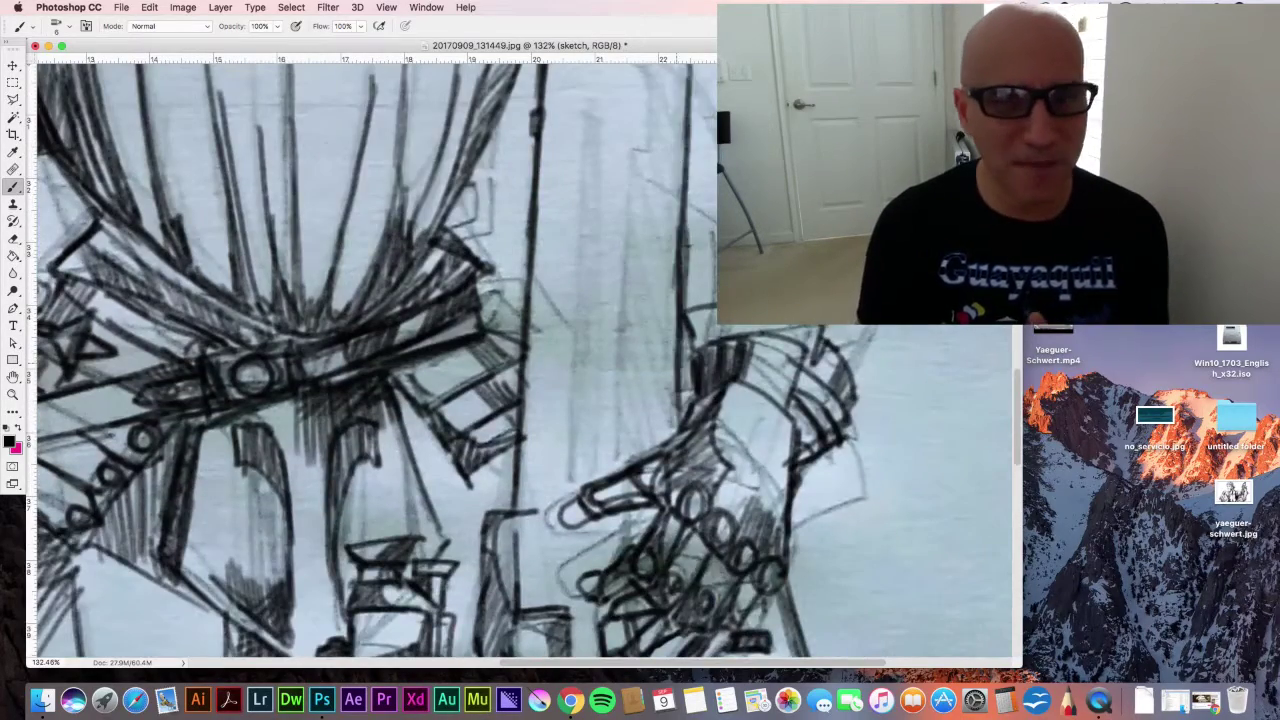
{"action": "scroll", "coordinate": [682, 200], "scroll_direction": "up", "scroll_amount": 6}
{"action": "scroll", "coordinate": [678, 237], "scroll_direction": "down", "scroll_amount": 1}
{"action": "left_click_drag", "start_coordinate": [682, 192], "coordinate": [688, 425]}
{"action": "left_click_drag", "start_coordinate": [682, 92], "coordinate": [676, 150]}
- Ink the crossbar and small fittings at the upper part of the vertical piece beside the chest
{"action": "scroll", "coordinate": [676, 150], "scroll_direction": "up", "scroll_amount": 5}
{"action": "mouse_move", "coordinate": [576, 238]}
{"action": "left_mouse_down"}
{"action": "mouse_move", "coordinate": [674, 240]}
{"action": "mouse_move", "coordinate": [668, 254]}
{"action": "left_mouse_up"}
{"action": "left_click_drag", "start_coordinate": [682, 240], "coordinate": [676, 298]}
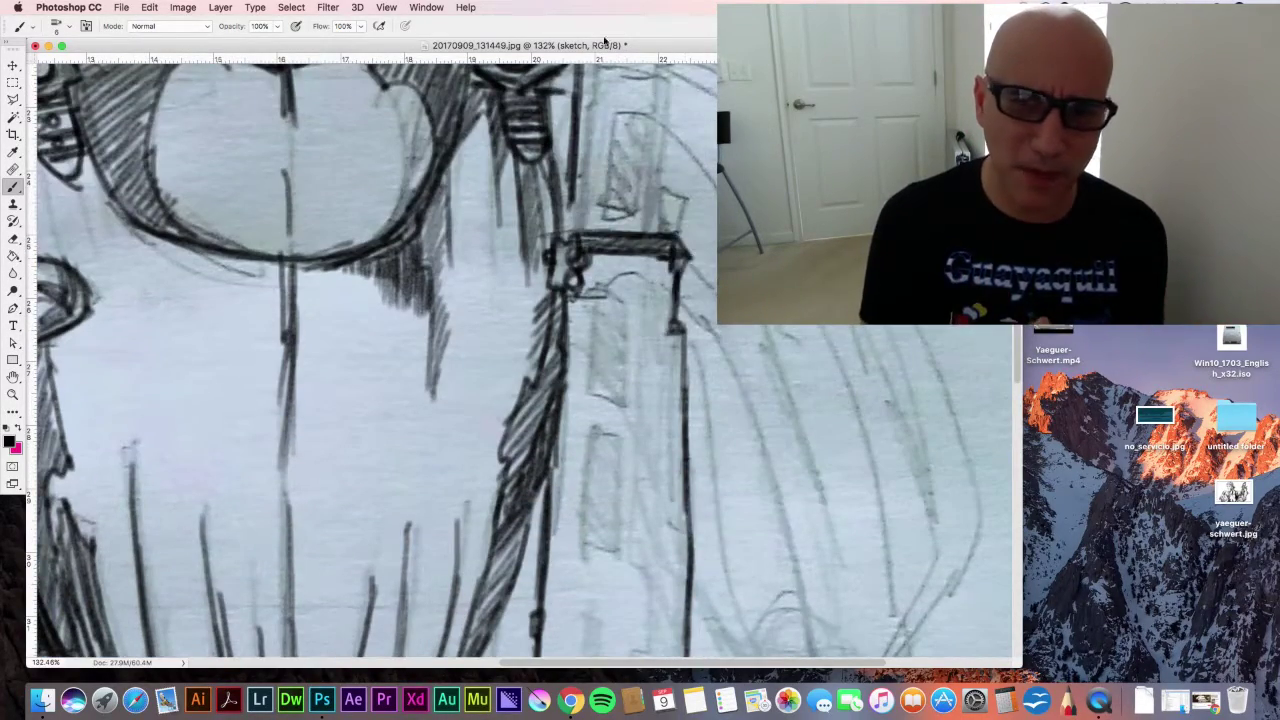
{"action": "scroll", "coordinate": [585, 300], "scroll_direction": "up", "scroll_amount": 3}
{"action": "left_click_drag", "start_coordinate": [580, 378], "coordinate": [585, 197]}
{"action": "mouse_move", "coordinate": [659, 265]}
{"action": "left_mouse_down"}
{"action": "mouse_move", "coordinate": [628, 300]}
{"action": "mouse_move", "coordinate": [637, 281]}
{"action": "left_mouse_up"}
- Outline and shade the narrow upright slots in the vertical piece and hatch the shadow along its outer edge
{"action": "scroll", "coordinate": [1020, 345], "scroll_direction": "down", "scroll_amount": 6}
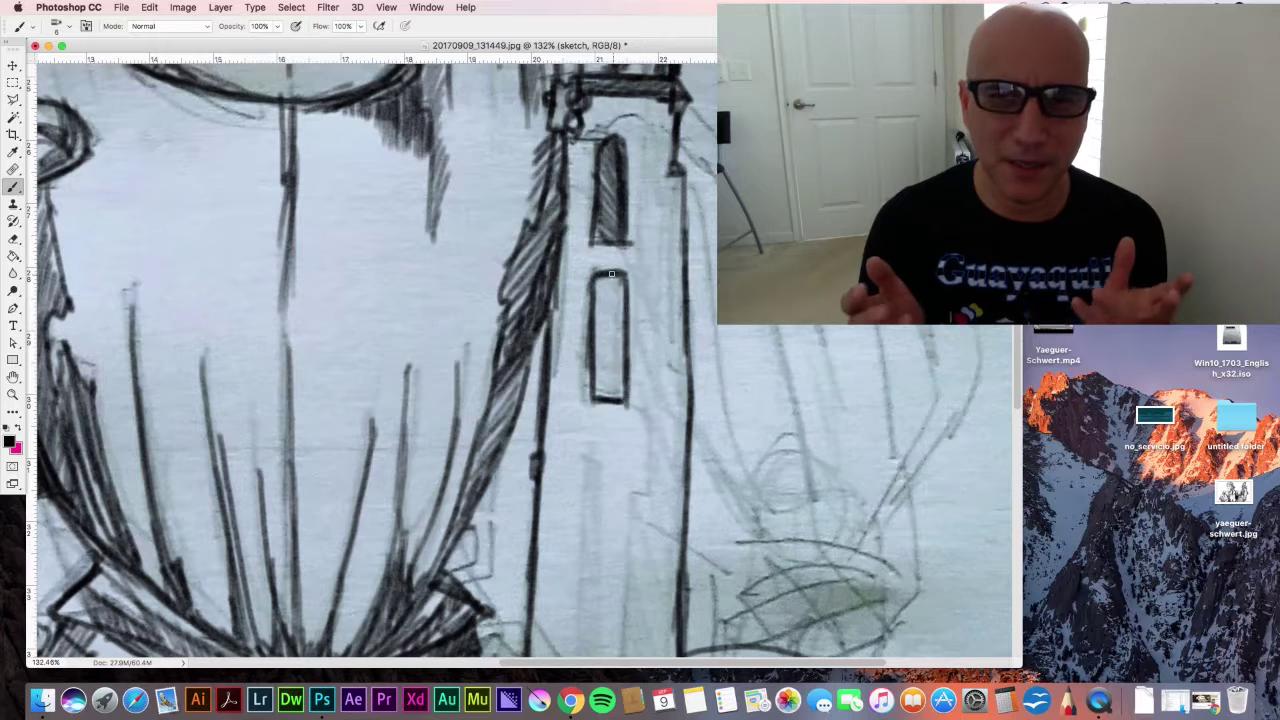
{"action": "scroll", "coordinate": [520, 360], "scroll_direction": "down", "scroll_amount": 4}
{"action": "mouse_move", "coordinate": [621, 525]}
{"action": "left_mouse_down"}
{"action": "mouse_move", "coordinate": [590, 430]}
{"action": "mouse_move", "coordinate": [570, 590]}
{"action": "mouse_move", "coordinate": [595, 300]}
{"action": "mouse_move", "coordinate": [577, 527]}
{"action": "mouse_move", "coordinate": [650, 420]}
{"action": "mouse_move", "coordinate": [640, 600]}
{"action": "mouse_move", "coordinate": [660, 110]}
{"action": "mouse_move", "coordinate": [665, 200]}
{"action": "left_mouse_up"}
{"action": "scroll", "coordinate": [661, 425], "scroll_direction": "up", "scroll_amount": 7}
{"action": "left_click_drag", "start_coordinate": [661, 425], "coordinate": [672, 330]}
{"action": "scroll", "coordinate": [672, 330], "scroll_direction": "up", "scroll_amount": 4}
{"action": "mouse_move", "coordinate": [590, 240]}
{"action": "left_mouse_down"}
{"action": "mouse_move", "coordinate": [712, 240]}
{"action": "mouse_move", "coordinate": [830, 440]}
{"action": "mouse_move", "coordinate": [752, 459]}
{"action": "mouse_move", "coordinate": [700, 490]}
{"action": "mouse_move", "coordinate": [790, 412]}
{"action": "left_mouse_up"}
{"action": "scroll", "coordinate": [990, 347], "scroll_direction": "down", "scroll_amount": 6}
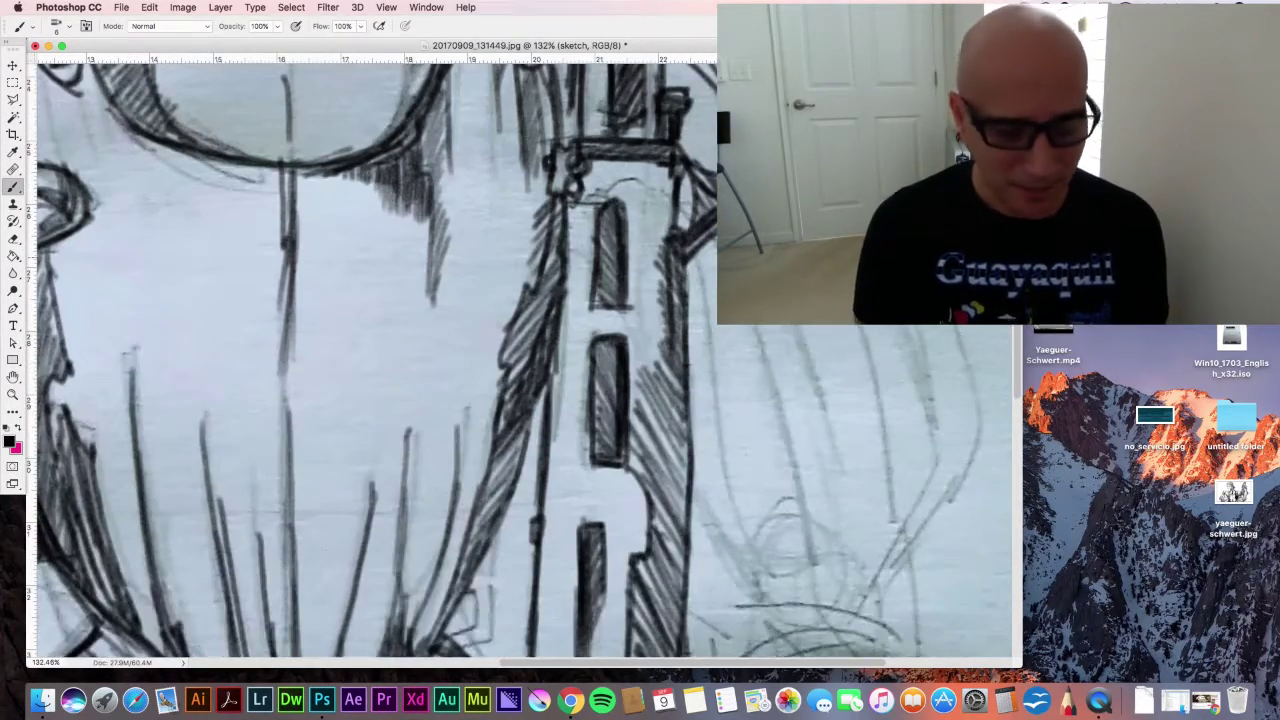
- Ink the sleeve's outer contour and the long folds converging on its cuff
{"action": "left_click_drag", "start_coordinate": [952, 332], "coordinate": [988, 492]}
{"action": "left_click_drag", "start_coordinate": [985, 500], "coordinate": [886, 640]}
{"action": "left_click_drag", "start_coordinate": [700, 260], "coordinate": [768, 585]}
{"action": "left_click_drag", "start_coordinate": [690, 528], "coordinate": [752, 594]}
{"action": "left_click_drag", "start_coordinate": [778, 328], "coordinate": [820, 586]}
{"action": "mouse_move", "coordinate": [812, 362]}
{"action": "left_mouse_down"}
{"action": "mouse_move", "coordinate": [842, 533]}
{"action": "mouse_move", "coordinate": [827, 590]}
{"action": "left_mouse_up"}
- Adjust the brush settings of the 6 px inking brush
{"action": "key", "text": "F5"}
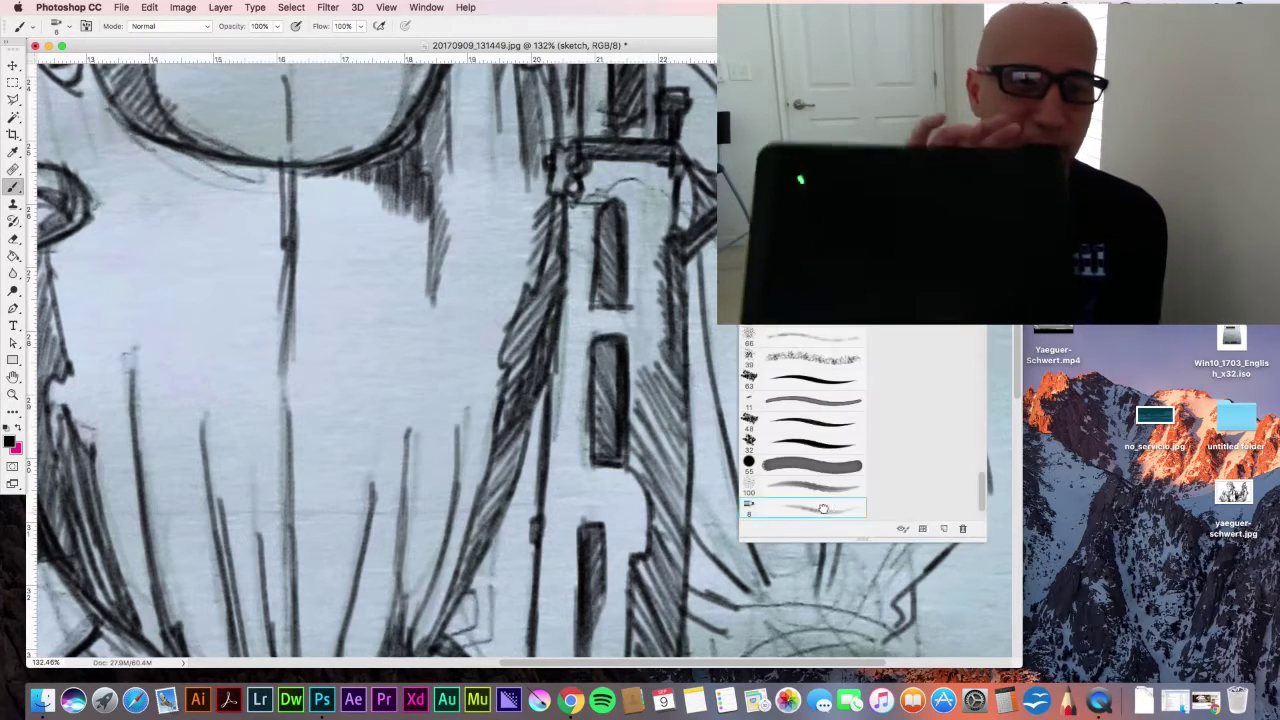
{"action": "left_click", "coordinate": [943, 528]}
{"action": "left_click", "coordinate": [791, 340]}
{"action": "left_click", "coordinate": [762, 193]}
{"action": "left_click_drag", "start_coordinate": [935, 326], "coordinate": [915, 327]}
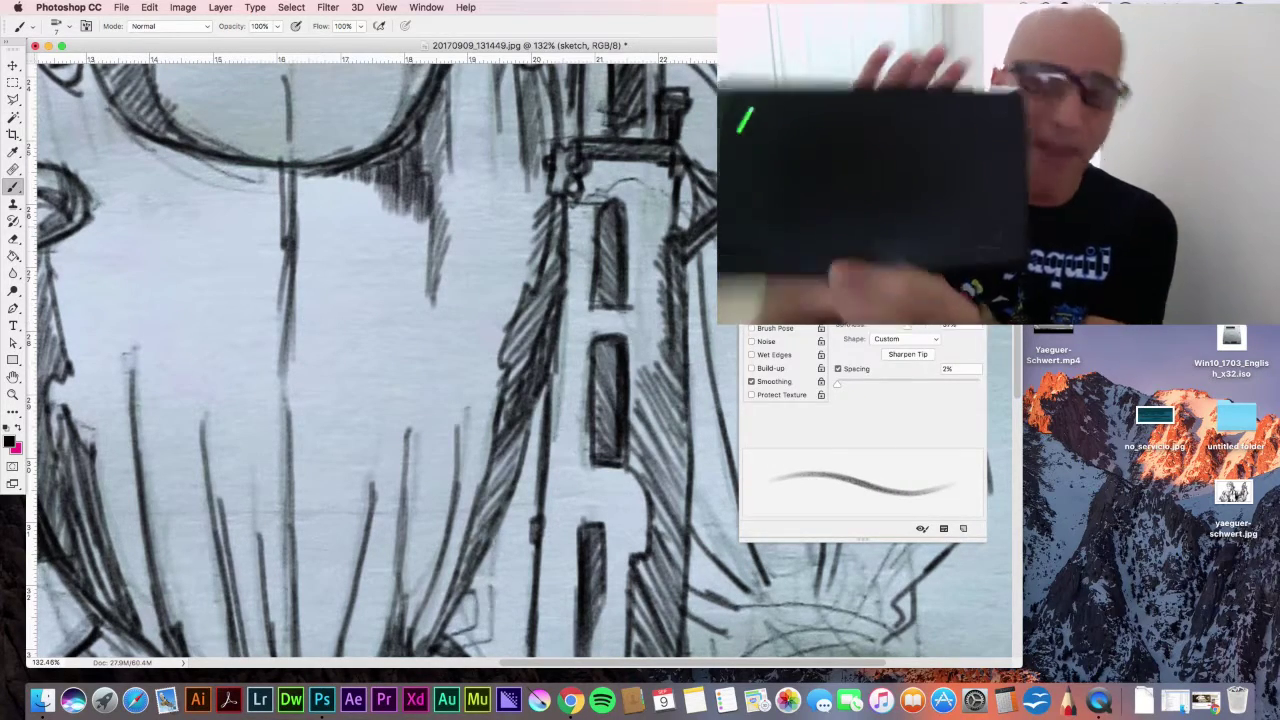
{"action": "left_click", "coordinate": [784, 248]}
{"action": "left_click", "coordinate": [776, 261]}
{"action": "key", "text": "F5"}
- Try inking the sleeve's long folds with darker, smoother brush strokes
{"action": "left_click_drag", "start_coordinate": [766, 330], "coordinate": [793, 419]}
{"action": "left_click", "coordinate": [22, 26]}
{"action": "left_click_drag", "start_coordinate": [702, 275], "coordinate": [778, 580]}
{"action": "mouse_move", "coordinate": [685, 478]}
{"action": "left_mouse_down"}
{"action": "mouse_move", "coordinate": [752, 552]}
{"action": "mouse_move", "coordinate": [742, 604]}
{"action": "left_mouse_up"}
{"action": "left_click_drag", "start_coordinate": [930, 340], "coordinate": [824, 582]}
{"action": "left_click_drag", "start_coordinate": [943, 445], "coordinate": [838, 632]}
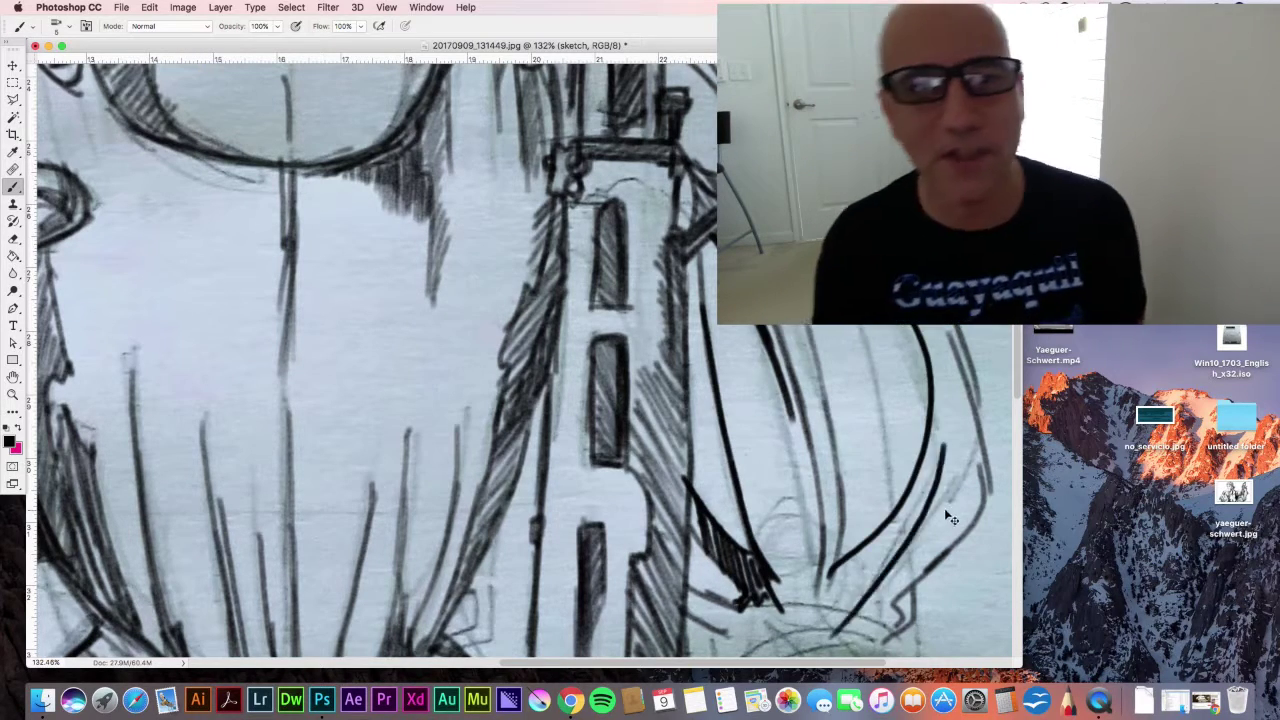
{"action": "key", "text": "F7"}
{"action": "left_click", "coordinate": [848, 387]}
{"action": "left_click", "coordinate": [848, 568]}
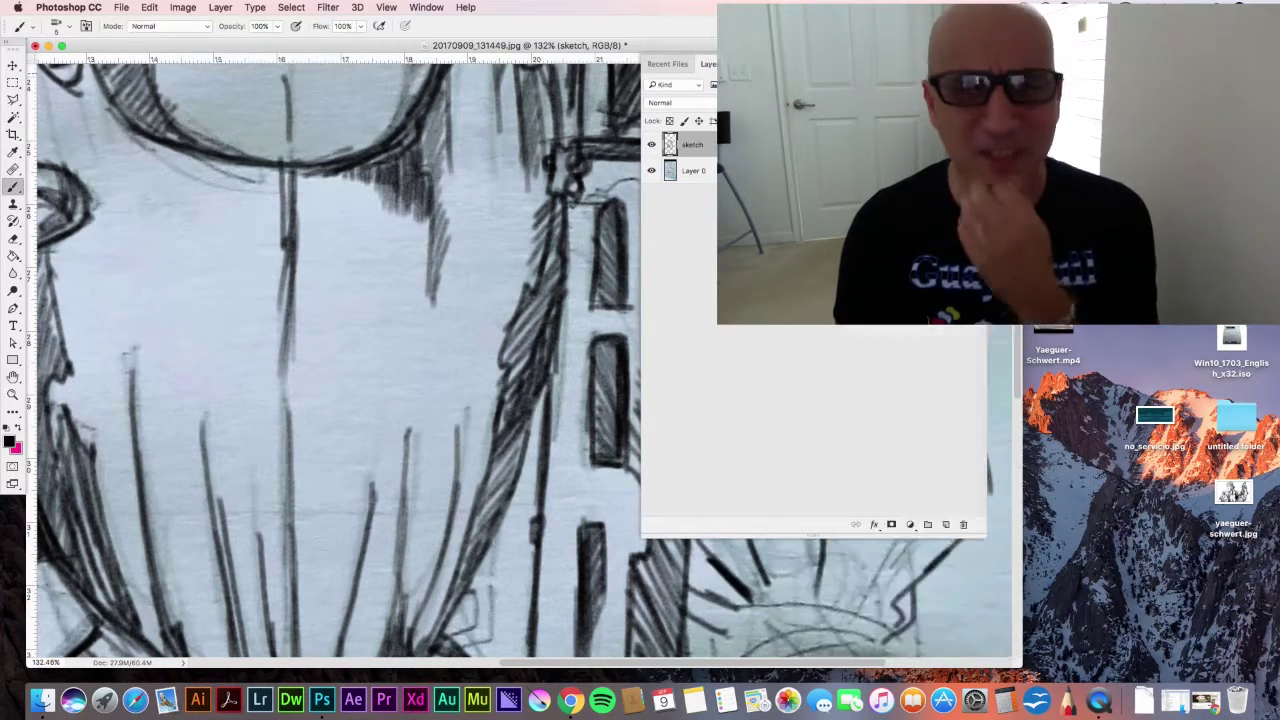
{"action": "key", "text": "F7"}
- Ink the sleeve's central fold with a solid dark shadow wedge and the cuff edge beneath it
{"action": "left_click_drag", "start_coordinate": [779, 328], "coordinate": [838, 592]}
{"action": "left_click_drag", "start_coordinate": [818, 486], "coordinate": [756, 575]}
{"action": "left_click_drag", "start_coordinate": [806, 515], "coordinate": [808, 592]}
{"action": "left_click_drag", "start_coordinate": [744, 609], "coordinate": [866, 631]}
- Outline and hatch the narrow fold shadows across the middle of the sleeve
{"action": "key", "text": "F5"}
{"action": "key", "text": "F5"}
{"action": "left_click_drag", "start_coordinate": [827, 355], "coordinate": [840, 535]}
{"action": "left_click_drag", "start_coordinate": [872, 348], "coordinate": [894, 525]}
{"action": "mouse_move", "coordinate": [876, 352]}
{"action": "left_mouse_down"}
{"action": "mouse_move", "coordinate": [926, 493]}
{"action": "mouse_move", "coordinate": [859, 594]}
{"action": "left_mouse_up"}
{"action": "left_click_drag", "start_coordinate": [882, 390], "coordinate": [920, 496]}
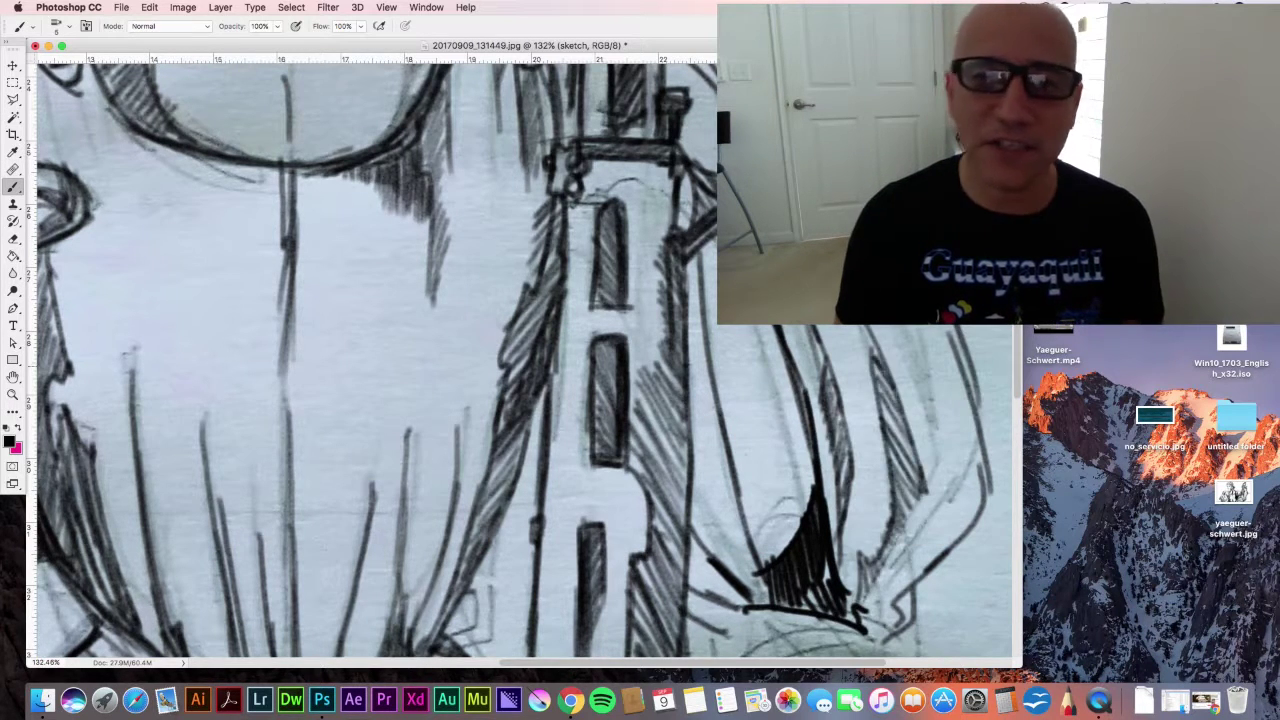
- Hatch the sleeve's inner edge beside the slotted vertical piece and shade the outer fold near the cuff
{"action": "left_click_drag", "start_coordinate": [720, 240], "coordinate": [692, 515]}
{"action": "left_click_drag", "start_coordinate": [716, 268], "coordinate": [686, 505]}
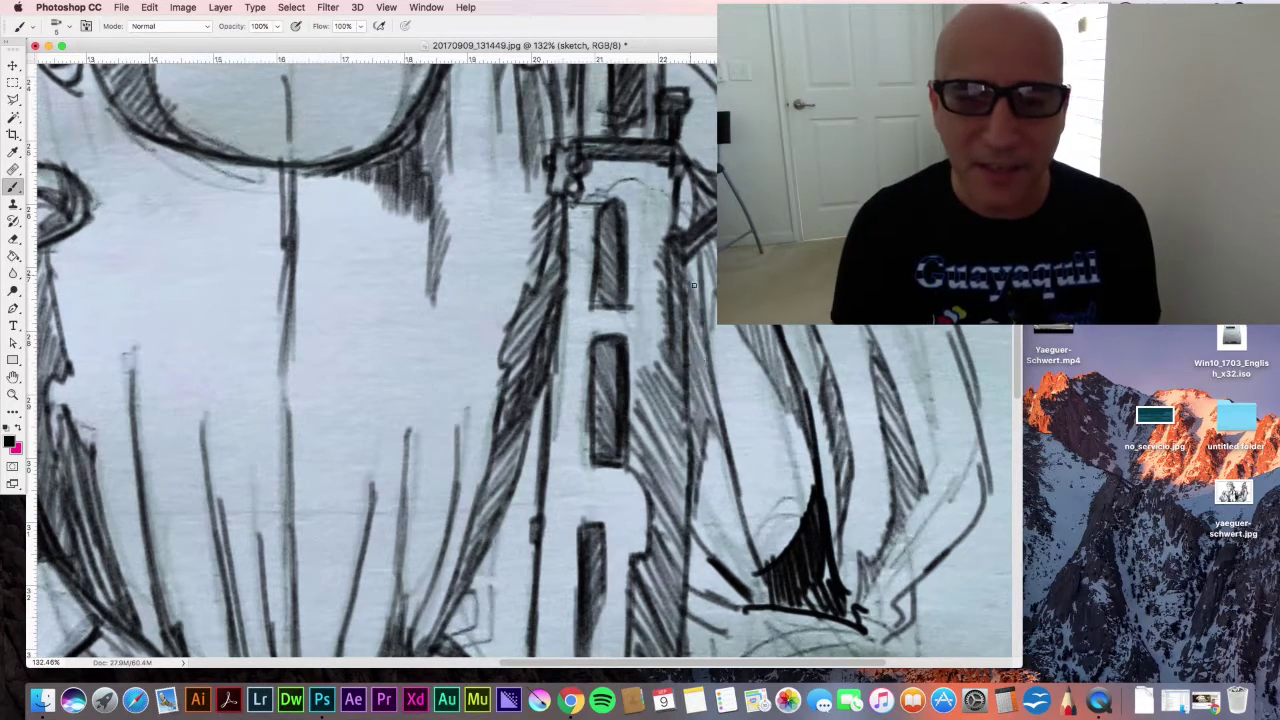
{"action": "left_click_drag", "start_coordinate": [970, 452], "coordinate": [878, 600]}
{"action": "left_click_drag", "start_coordinate": [975, 470], "coordinate": [892, 600]}
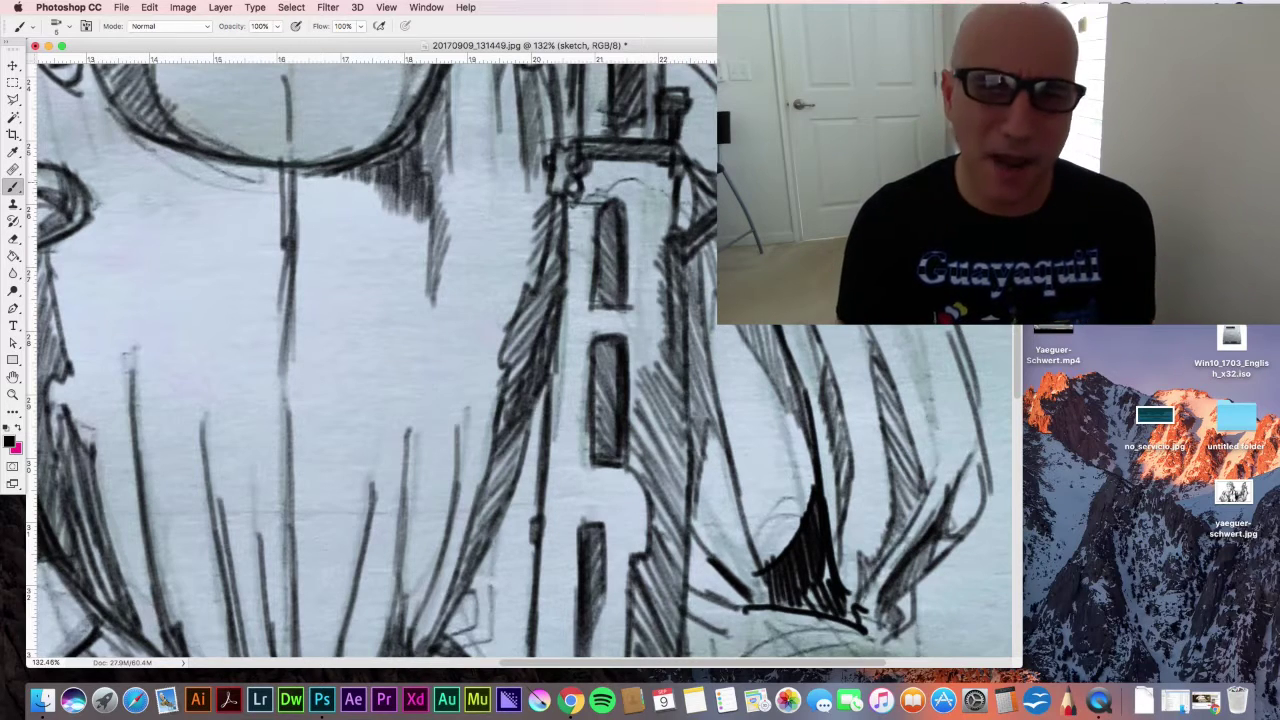
- Ink the second boot's inner contour from below the cuff down to the ankle crease
{"action": "scroll", "coordinate": [942, 482], "scroll_direction": "down", "scroll_amount": 10}
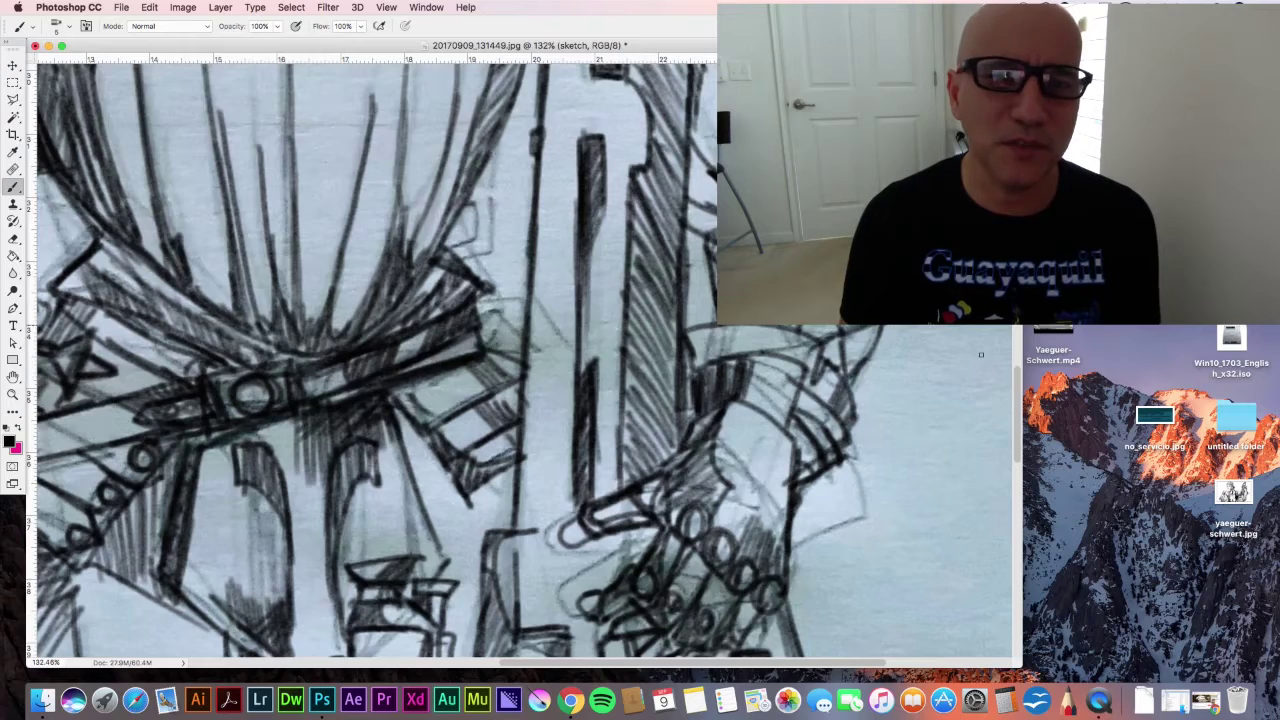
{"action": "scroll", "coordinate": [520, 400], "scroll_direction": "down", "scroll_amount": 20}
{"action": "left_click_drag", "start_coordinate": [327, 206], "coordinate": [343, 370]}
{"action": "left_click_drag", "start_coordinate": [343, 370], "coordinate": [383, 568]}
{"action": "left_click_drag", "start_coordinate": [387, 590], "coordinate": [385, 654]}
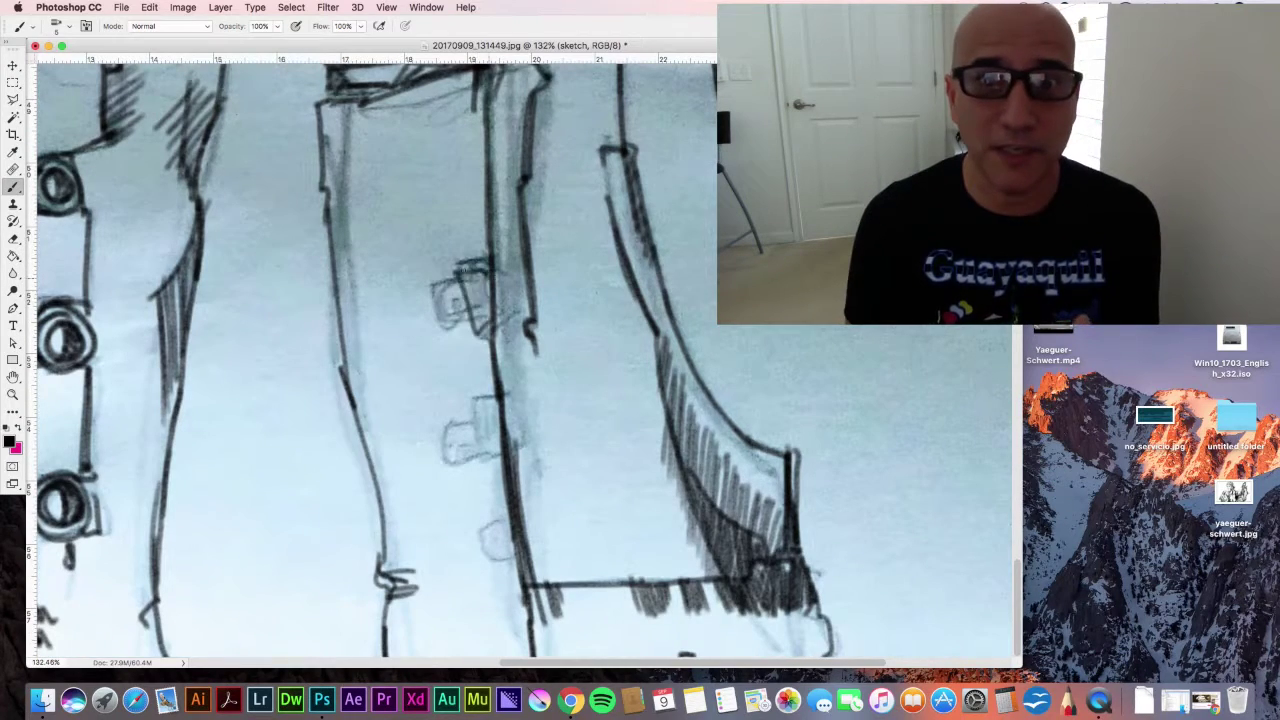
- Hatch the shadows along the second boot's inner edge, at its ankle crease and in the large panel's lower corner
{"action": "left_click_drag", "start_coordinate": [330, 110], "coordinate": [405, 320]}
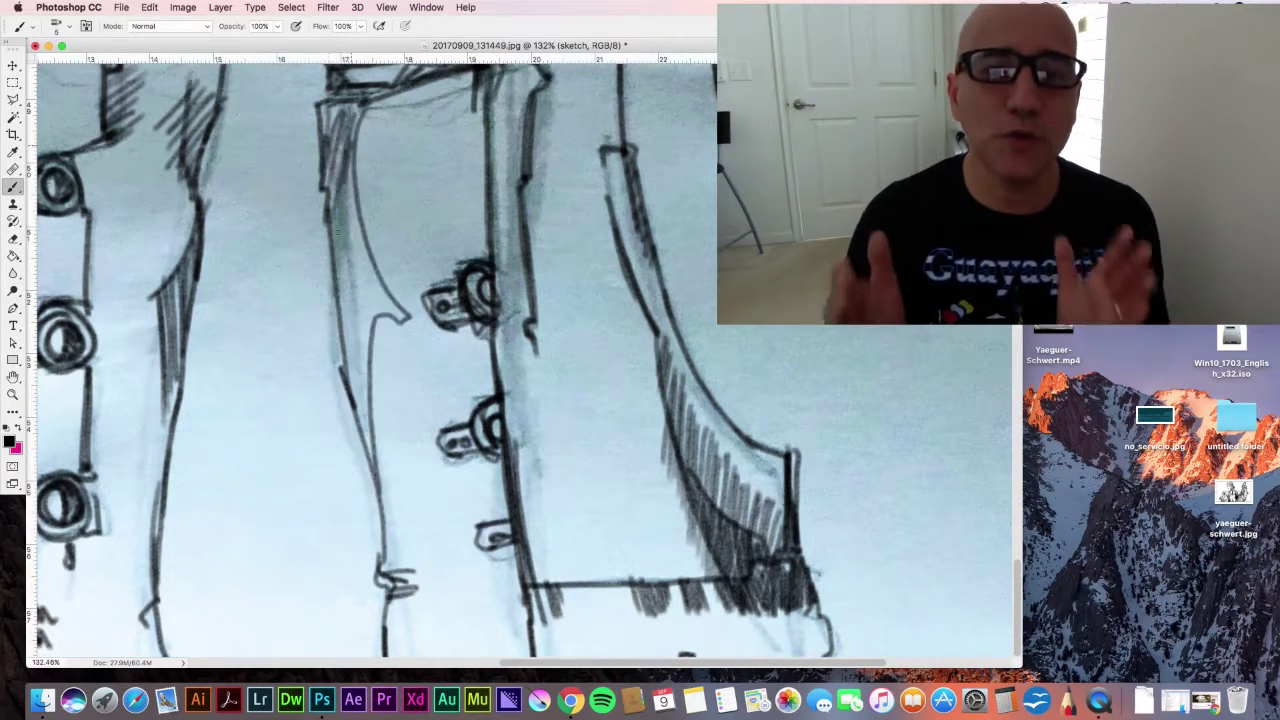
{"action": "left_click_drag", "start_coordinate": [340, 200], "coordinate": [380, 420]}
{"action": "left_click_drag", "start_coordinate": [395, 575], "coordinate": [455, 640]}
{"action": "left_click_drag", "start_coordinate": [520, 420], "coordinate": [575, 600]}
{"action": "mouse_move", "coordinate": [570, 540]}
{"action": "left_mouse_down"}
{"action": "mouse_move", "coordinate": [740, 600]}
{"action": "mouse_move", "coordinate": [715, 585]}
{"action": "left_mouse_up"}
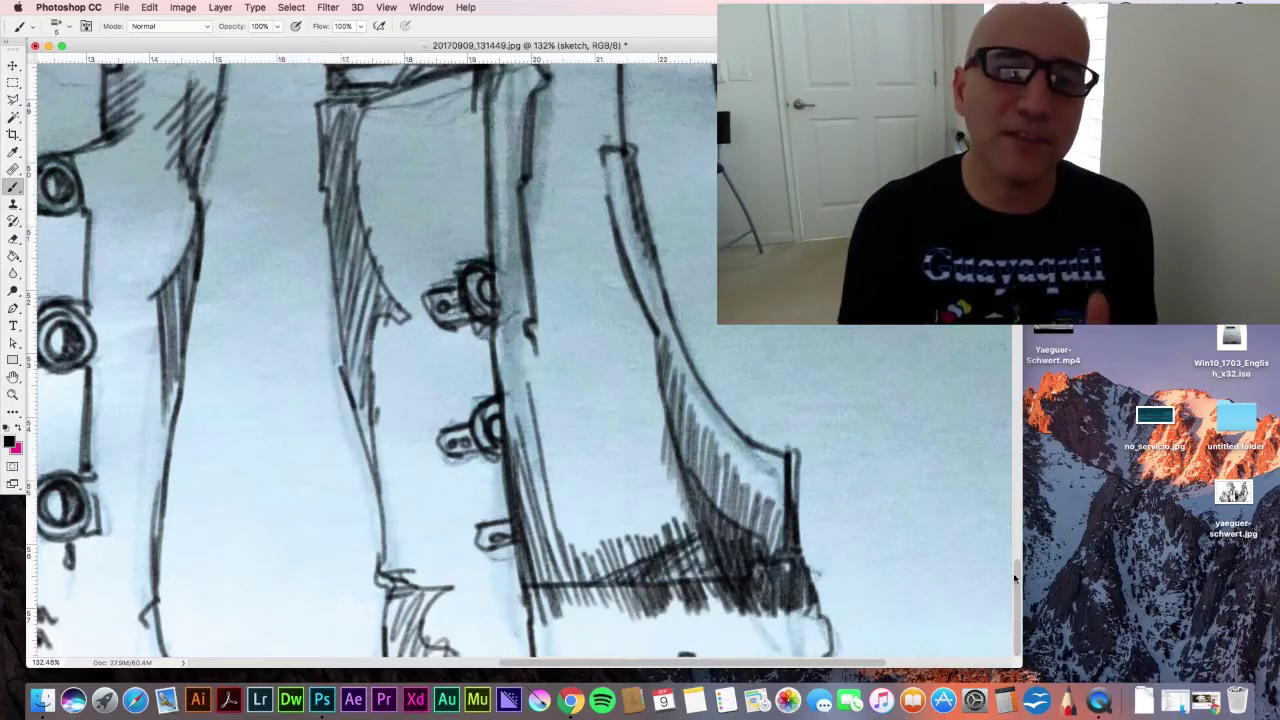
- Ink the lowest round lens of the helmet's lens cluster on Layer 2 of newYaeger.psd
{"action": "key", "text": "b"}
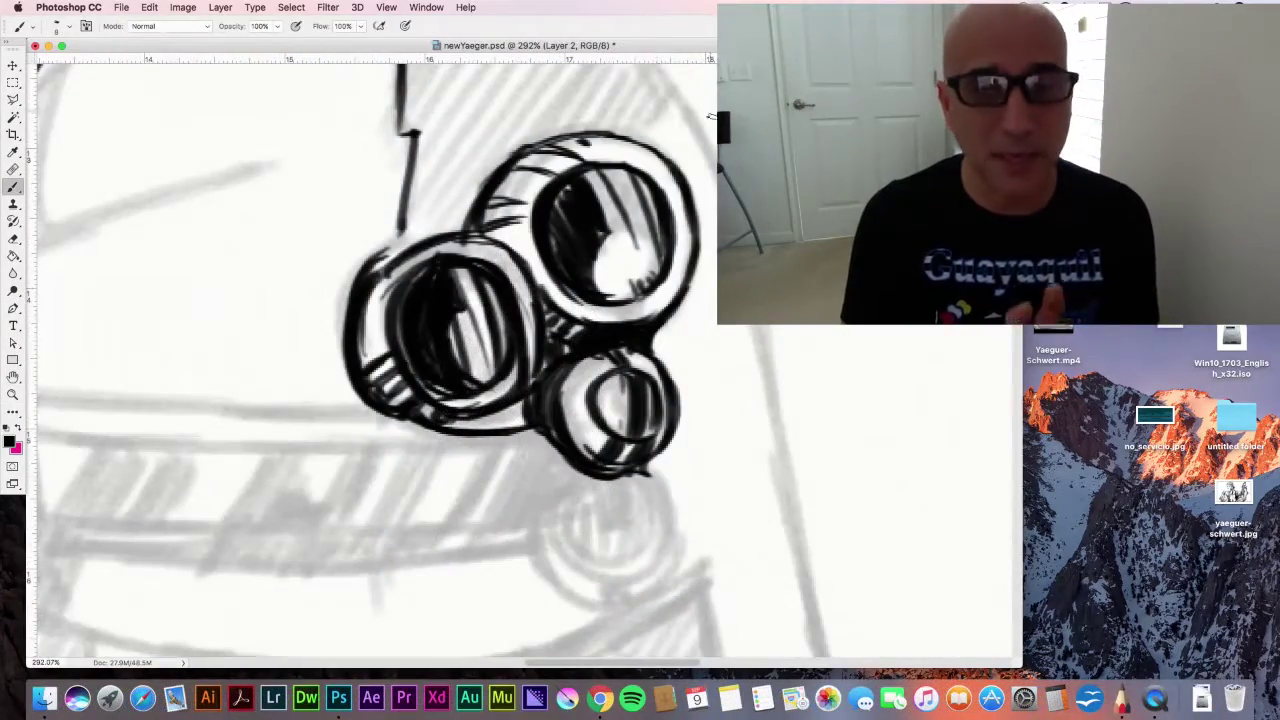
{"action": "left_click_drag", "start_coordinate": [555, 485], "coordinate": [625, 565]}
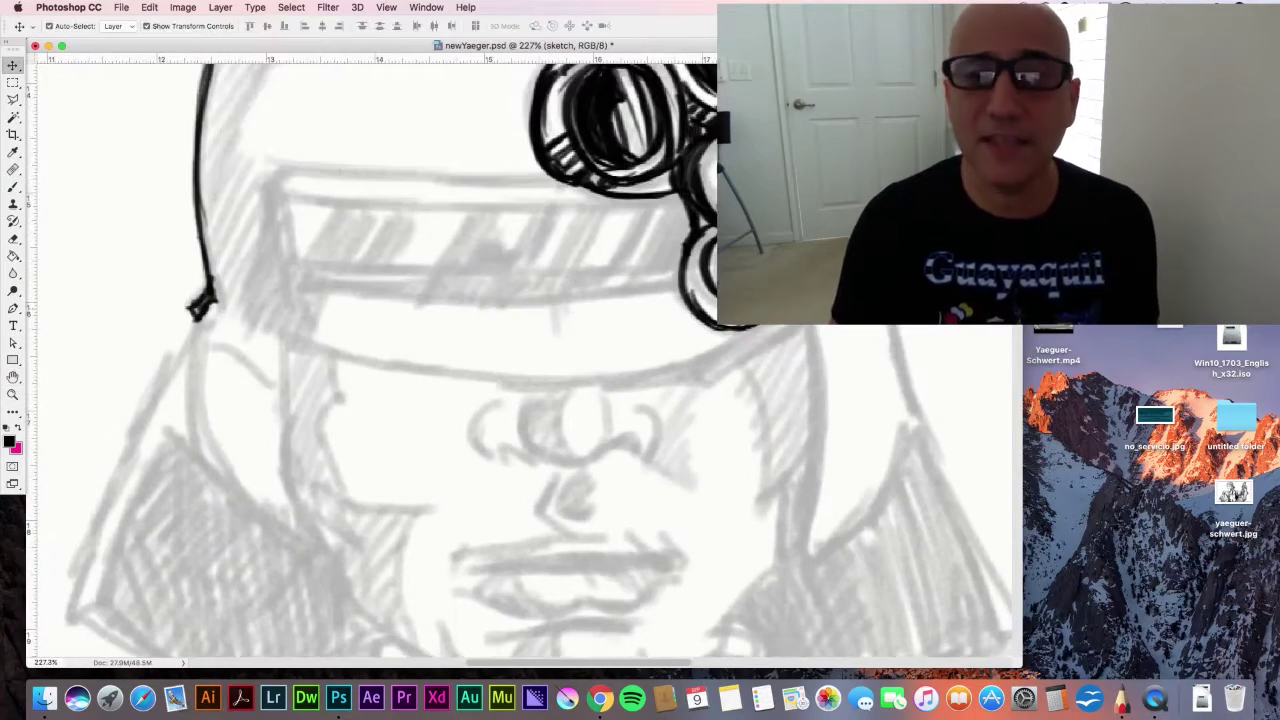
- Outline the helmet's visor slot on Layer 2
{"action": "key", "text": "b"}
{"action": "key", "text": "F7"}
{"action": "left_click", "coordinate": [950, 280]}
{"action": "left_click_drag", "start_coordinate": [302, 199], "coordinate": [399, 204]}
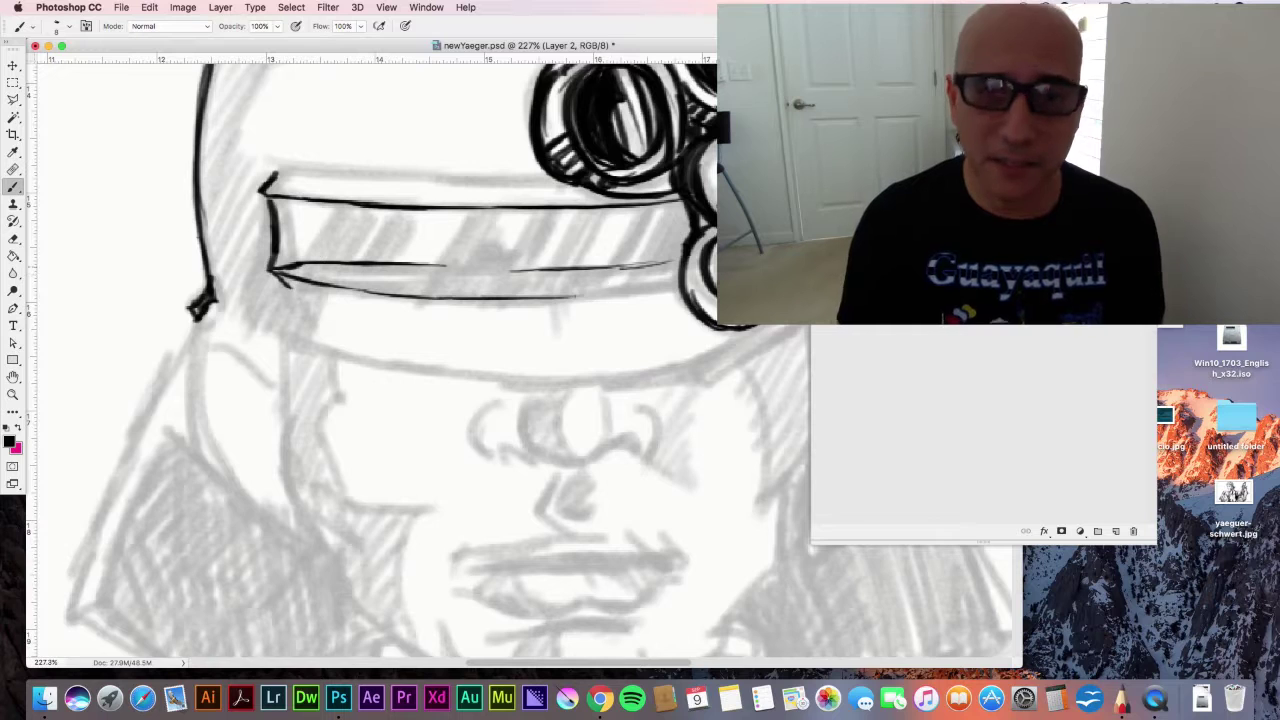
{"action": "left_click_drag", "start_coordinate": [575, 296], "coordinate": [678, 290]}
- Hatch slanted black reflections inside the helmet's visor slot and ink the ledge line above it
{"action": "left_click_drag", "start_coordinate": [665, 205], "coordinate": [630, 295]}
{"action": "left_click_drag", "start_coordinate": [590, 210], "coordinate": [550, 298]}
{"action": "left_click_drag", "start_coordinate": [495, 210], "coordinate": [450, 298]}
{"action": "mouse_move", "coordinate": [352, 205]}
{"action": "left_mouse_down"}
{"action": "mouse_move", "coordinate": [318, 275]}
{"action": "mouse_move", "coordinate": [334, 292]}
{"action": "left_mouse_up"}
{"action": "left_click_drag", "start_coordinate": [365, 207], "coordinate": [314, 286]}
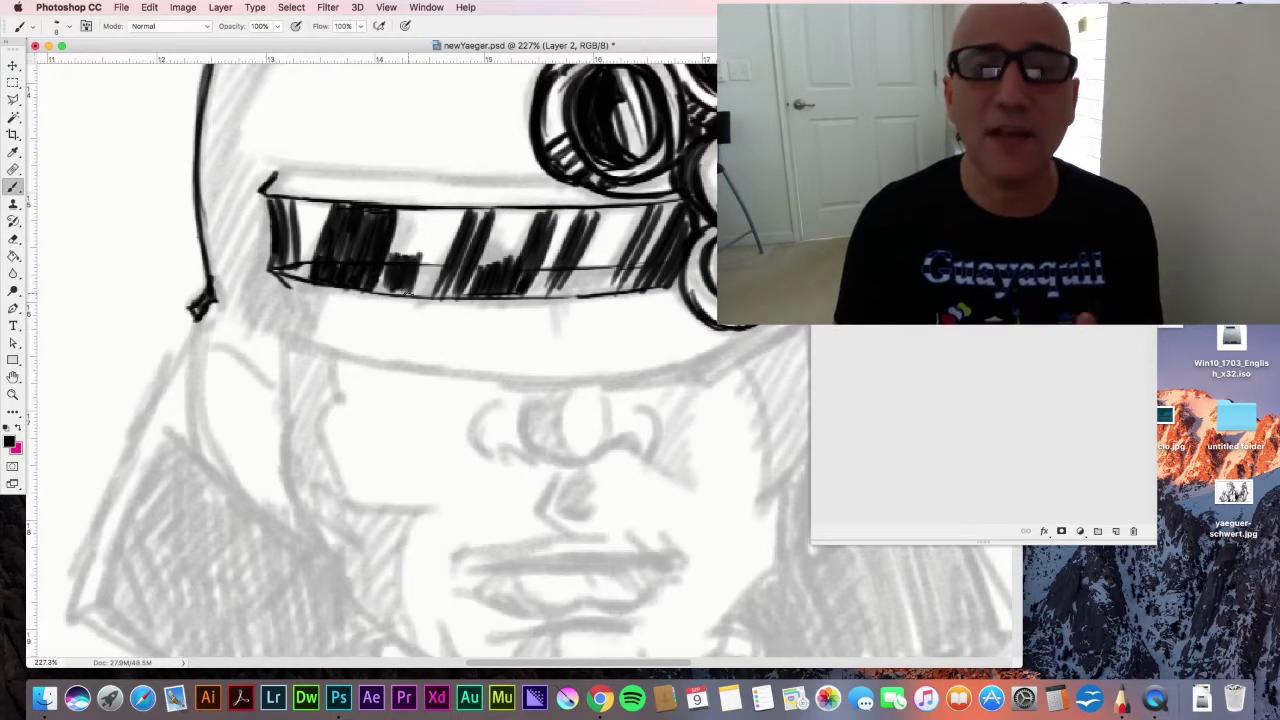
{"action": "left_click_drag", "start_coordinate": [556, 180], "coordinate": [440, 178]}
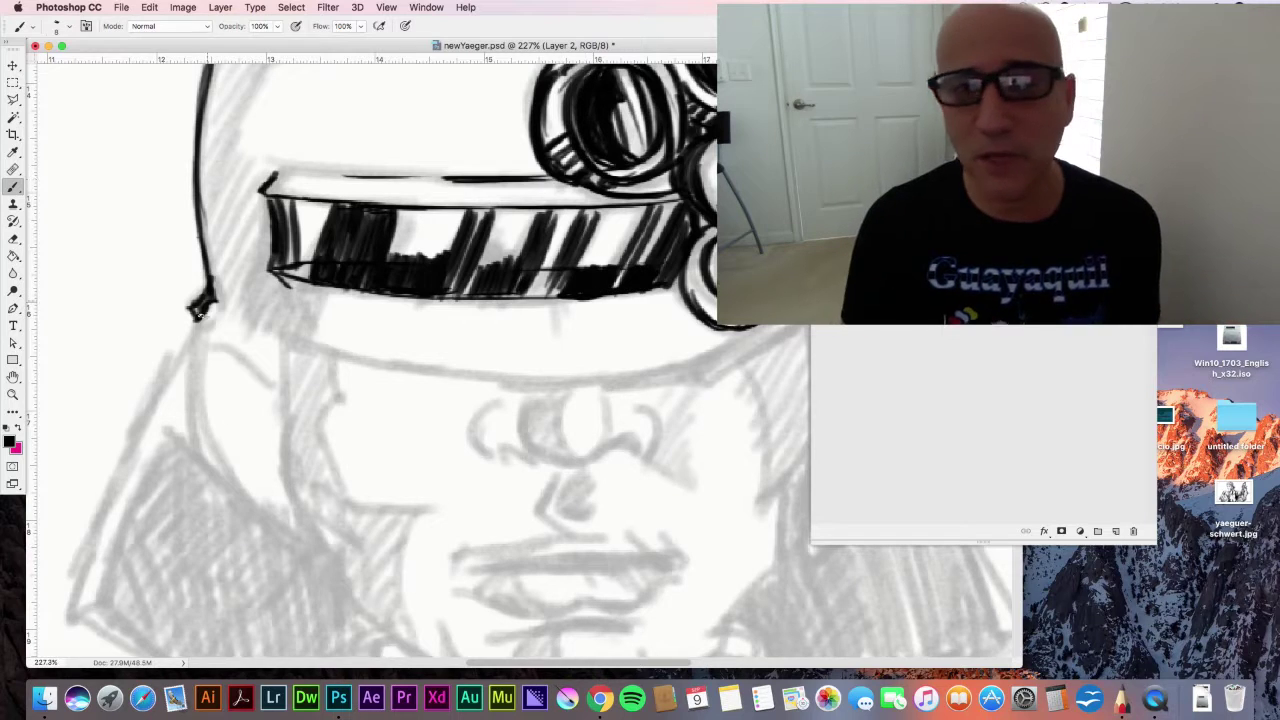
- Outline the pointed left cheek guard below the visor and hatch the helmet's side beside the slot
{"action": "left_click_drag", "start_coordinate": [297, 342], "coordinate": [198, 405]}
{"action": "left_click_drag", "start_coordinate": [295, 327], "coordinate": [264, 300]}
{"action": "left_click_drag", "start_coordinate": [300, 345], "coordinate": [322, 354]}
{"action": "left_click_drag", "start_coordinate": [320, 300], "coordinate": [305, 322]}
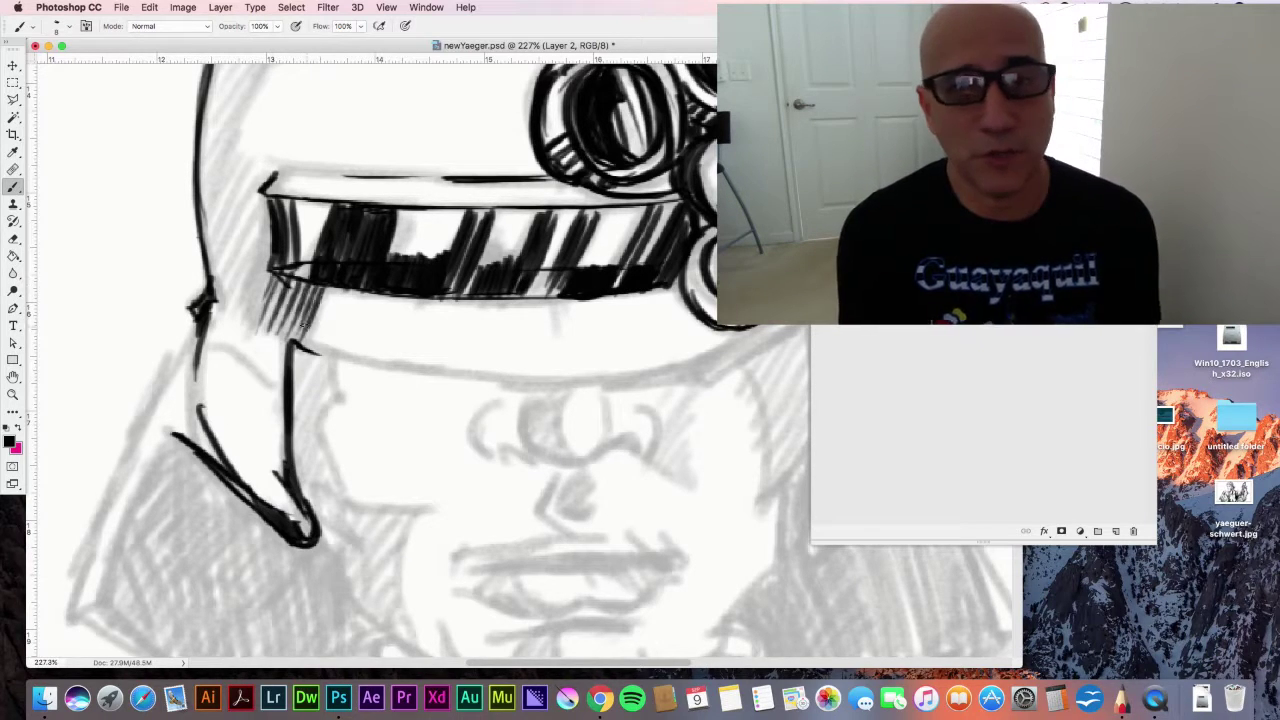
{"action": "left_click_drag", "start_coordinate": [268, 202], "coordinate": [216, 264]}
{"action": "left_click_drag", "start_coordinate": [272, 238], "coordinate": [218, 312]}
{"action": "left_click_drag", "start_coordinate": [280, 282], "coordinate": [230, 342]}
{"action": "left_click_drag", "start_coordinate": [290, 305], "coordinate": [246, 357]}
- Ink the upper edges of the left neck guard and shade the cheek guard's outer edge
{"action": "left_click_drag", "start_coordinate": [198, 312], "coordinate": [133, 450]}
{"action": "left_click_drag", "start_coordinate": [180, 436], "coordinate": [141, 468]}
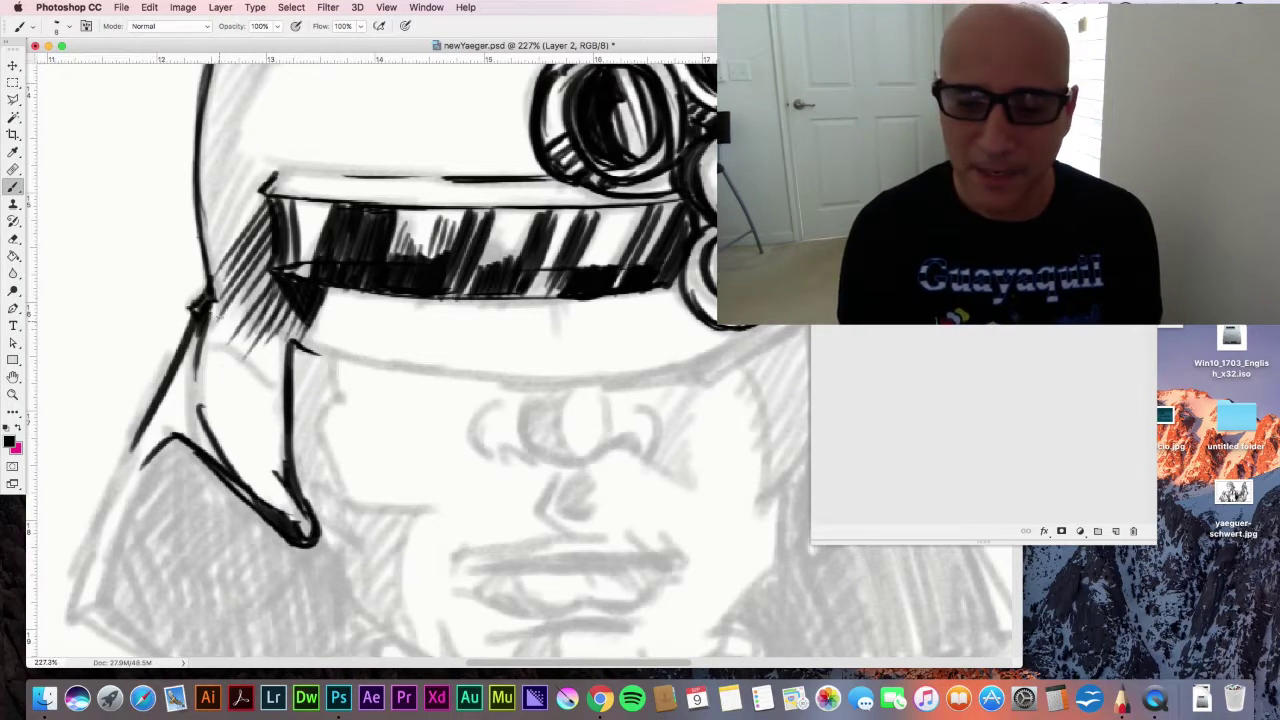
{"action": "left_click_drag", "start_coordinate": [207, 302], "coordinate": [190, 425]}
{"action": "left_click_drag", "start_coordinate": [203, 372], "coordinate": [230, 455]}
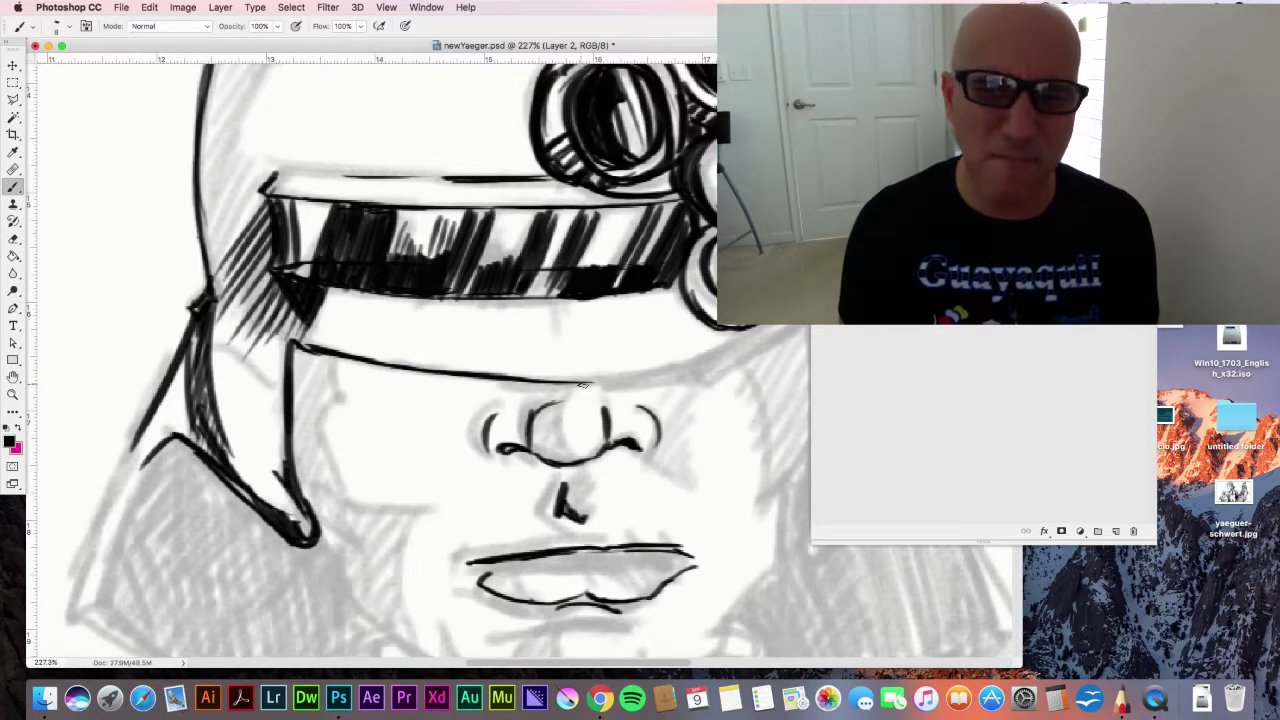
- Hatch the reflections on the helmet's brim and the facial shadow along the right cheek guard
{"action": "left_click_drag", "start_coordinate": [580, 300], "coordinate": [620, 372]}
{"action": "left_click_drag", "start_coordinate": [645, 285], "coordinate": [729, 345]}
{"action": "key", "text": "space"}
{"action": "mouse_move", "coordinate": [791, 375]}
{"action": "left_mouse_down"}
{"action": "mouse_move", "coordinate": [617, 369]}
{"action": "mouse_move", "coordinate": [636, 294]}
{"action": "mouse_move", "coordinate": [613, 565]}
{"action": "left_mouse_up"}
{"action": "mouse_move", "coordinate": [613, 565]}
{"action": "left_mouse_down"}
{"action": "mouse_move", "coordinate": [649, 547]}
{"action": "mouse_move", "coordinate": [599, 571]}
{"action": "left_mouse_up"}
{"action": "left_click_drag", "start_coordinate": [606, 318], "coordinate": [563, 368]}
{"action": "mouse_move", "coordinate": [628, 304]}
{"action": "left_mouse_down"}
{"action": "mouse_move", "coordinate": [572, 396]}
{"action": "mouse_move", "coordinate": [576, 420]}
{"action": "left_mouse_up"}
{"action": "left_click_drag", "start_coordinate": [644, 380], "coordinate": [588, 496]}
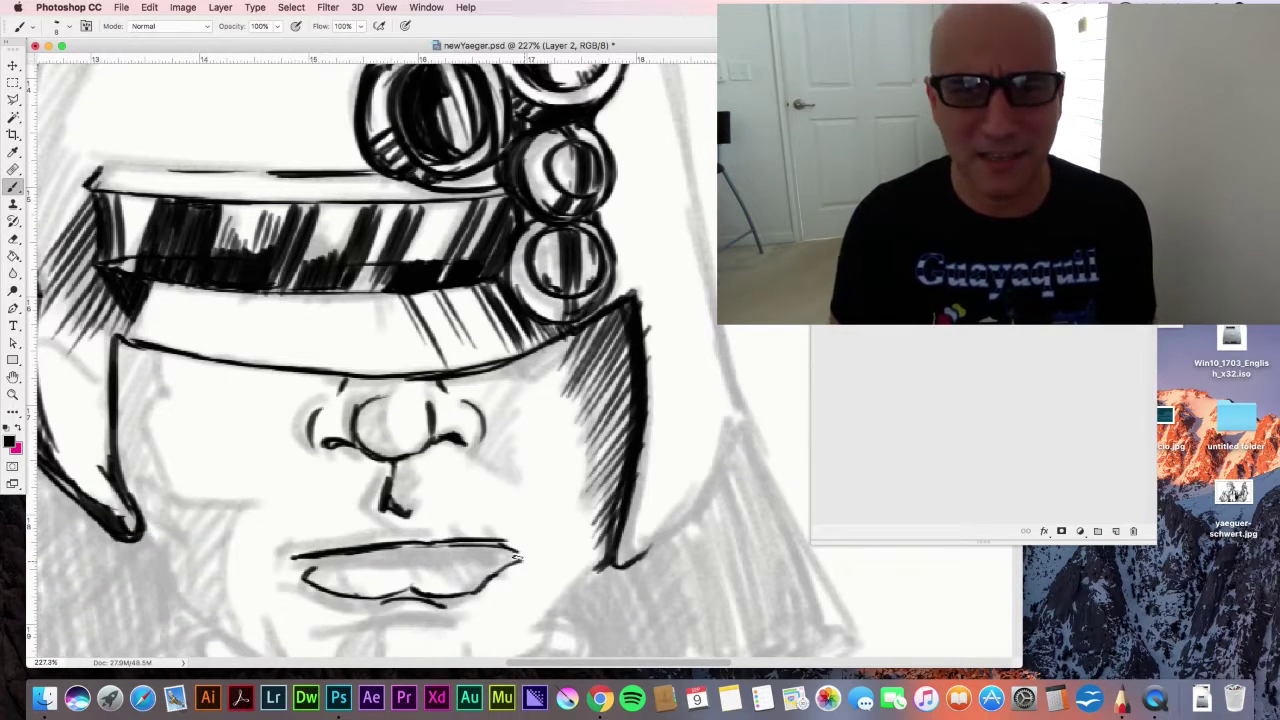
- Ink the chin's lower edge and upper contour, and hatch its shaded side
{"action": "mouse_move", "coordinate": [367, 531]}
{"action": "left_mouse_down"}
{"action": "mouse_move", "coordinate": [402, 341]}
{"action": "mouse_move", "coordinate": [500, 520]}
{"action": "left_mouse_up"}
{"action": "left_click_drag", "start_coordinate": [362, 480], "coordinate": [478, 430]}
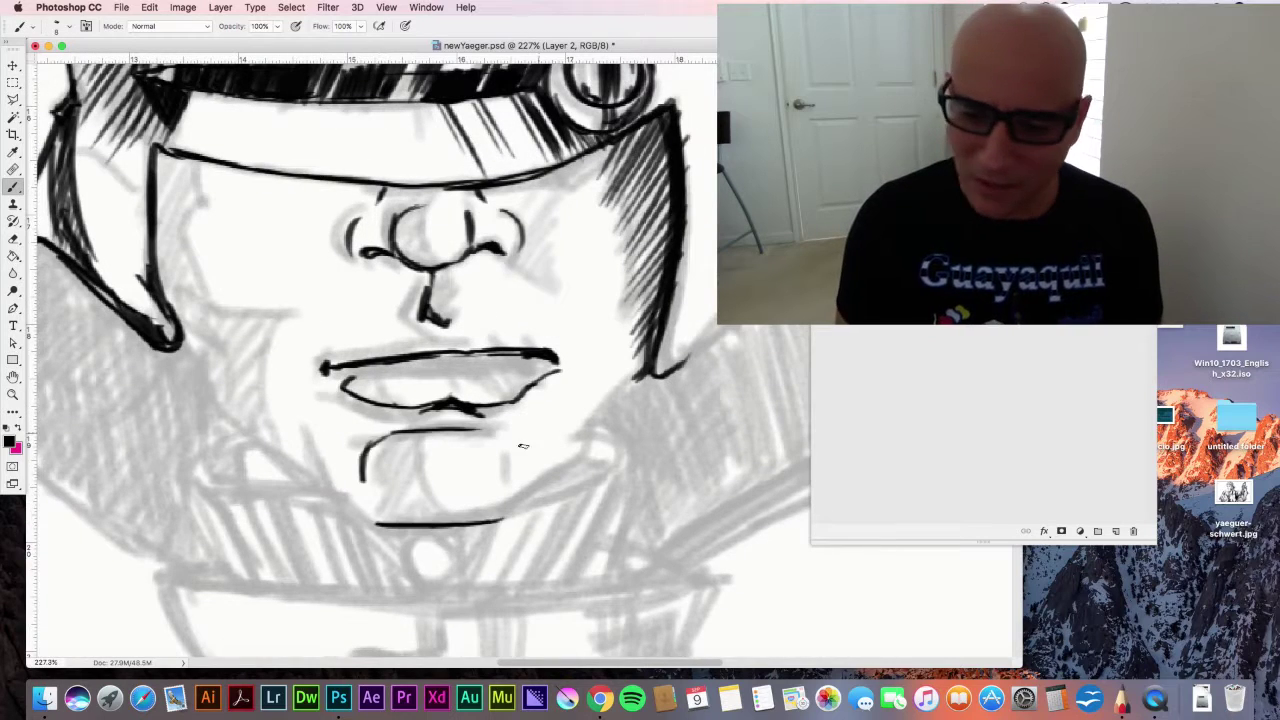
{"action": "left_click_drag", "start_coordinate": [362, 488], "coordinate": [440, 520]}
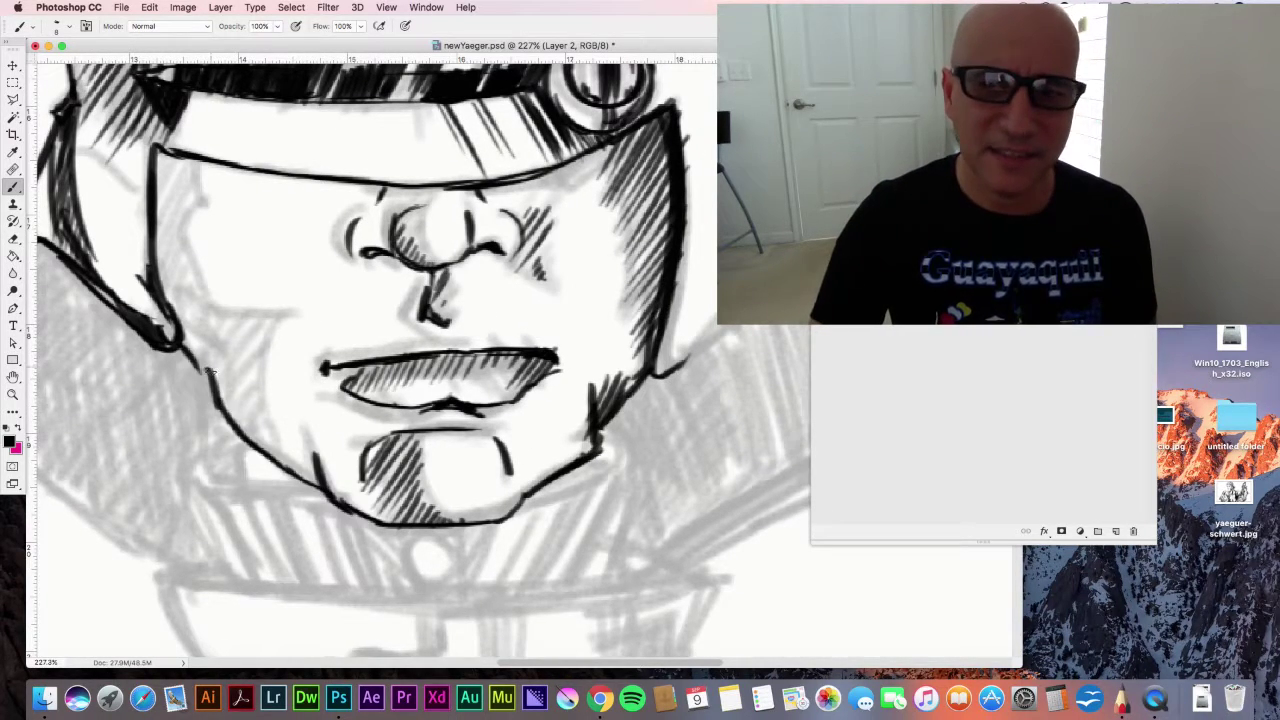
- Hatch the shadow down the left side of the face from the brim to the jaw, with solid black at its edge
{"action": "left_click_drag", "start_coordinate": [155, 290], "coordinate": [205, 155]}
{"action": "left_click_drag", "start_coordinate": [170, 365], "coordinate": [270, 250]}
{"action": "left_click_drag", "start_coordinate": [225, 455], "coordinate": [295, 345]}
{"action": "left_click_drag", "start_coordinate": [250, 481], "coordinate": [195, 335]}
{"action": "left_click_drag", "start_coordinate": [240, 432], "coordinate": [220, 352]}
{"action": "left_click_drag", "start_coordinate": [158, 150], "coordinate": [172, 262]}
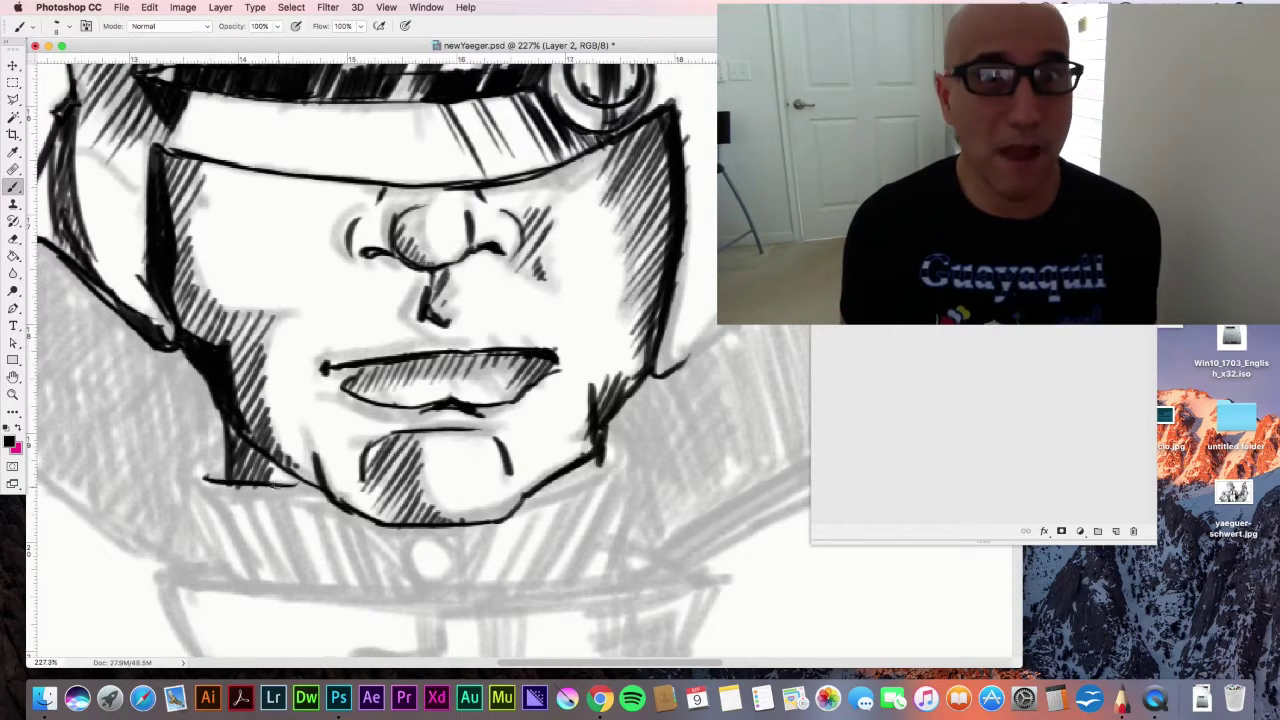
- Ink the upper collar below the jaw and hatch the shadow down the helmet's left side
{"action": "left_click_drag", "start_coordinate": [610, 430], "coordinate": [618, 570]}
{"action": "mouse_move", "coordinate": [405, 545]}
{"action": "left_mouse_down"}
{"action": "mouse_move", "coordinate": [472, 575]}
{"action": "mouse_move", "coordinate": [630, 460]}
{"action": "left_mouse_up"}
{"action": "key", "text": "super+0"}
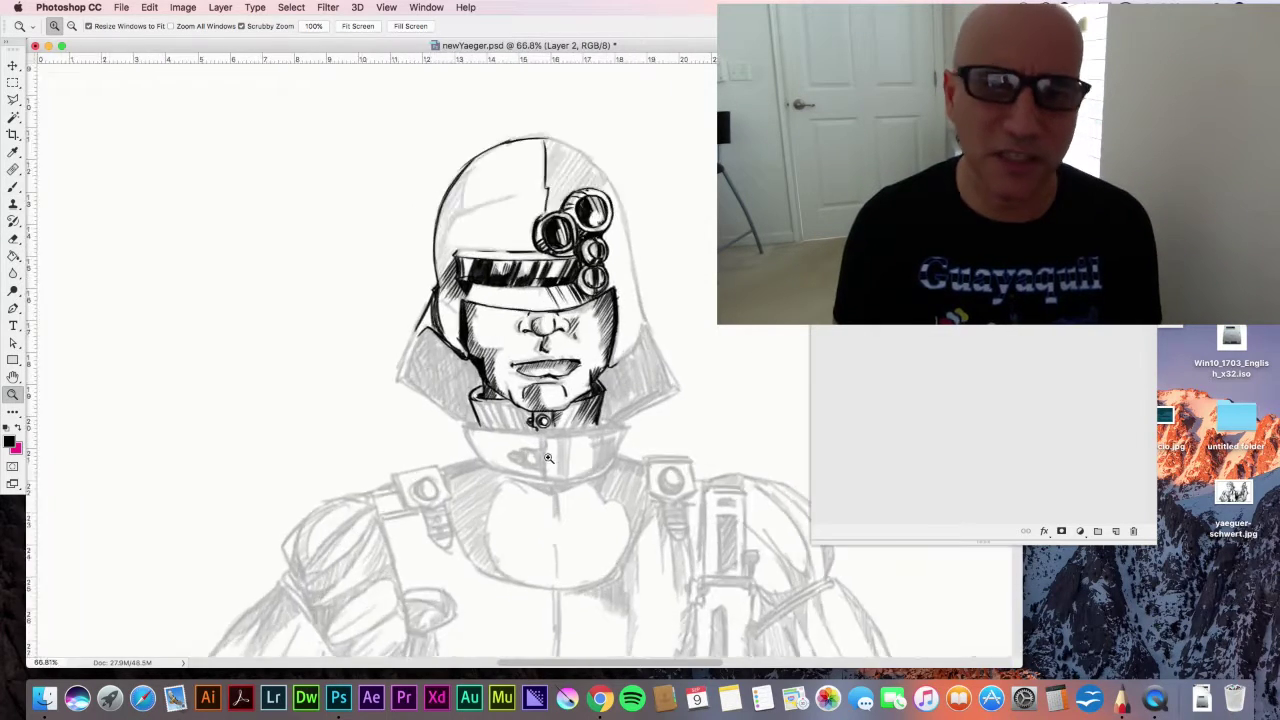
{"action": "left_click_drag", "start_coordinate": [444, 259], "coordinate": [430, 281]}
{"action": "left_click_drag", "start_coordinate": [428, 224], "coordinate": [434, 266]}
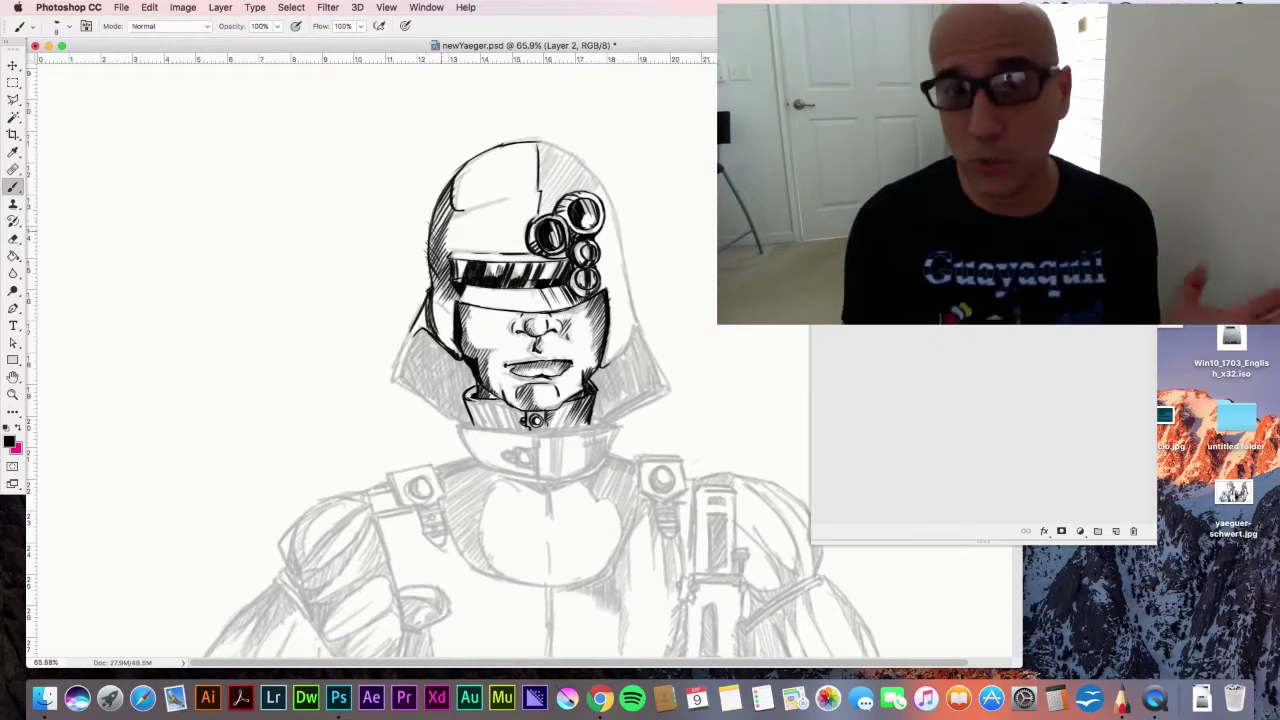
- Set the brush size to 9 and ink the helmet's outline from the crown down its right side
{"action": "mouse_move", "coordinate": [616, 210]}
{"action": "left_mouse_down"}
{"action": "mouse_move", "coordinate": [686, 220]}
{"action": "mouse_move", "coordinate": [675, 374]}
{"action": "left_mouse_up"}
{"action": "left_click", "coordinate": [67, 27]}
{"action": "mouse_move", "coordinate": [378, 111]}
{"action": "left_mouse_down"}
{"action": "mouse_move", "coordinate": [414, 118]}
{"action": "mouse_move", "coordinate": [642, 294]}
{"action": "left_mouse_up"}
{"action": "type", "text": "9"}
{"action": "key", "text": "Return"}
{"action": "left_click_drag", "start_coordinate": [636, 288], "coordinate": [727, 604]}
{"action": "left_click_drag", "start_coordinate": [712, 546], "coordinate": [729, 628]}
- Hatch the helmet's crown between the centre ridge and the lens cluster, building up solid black in the middle
{"action": "left_click_drag", "start_coordinate": [458, 132], "coordinate": [388, 238]}
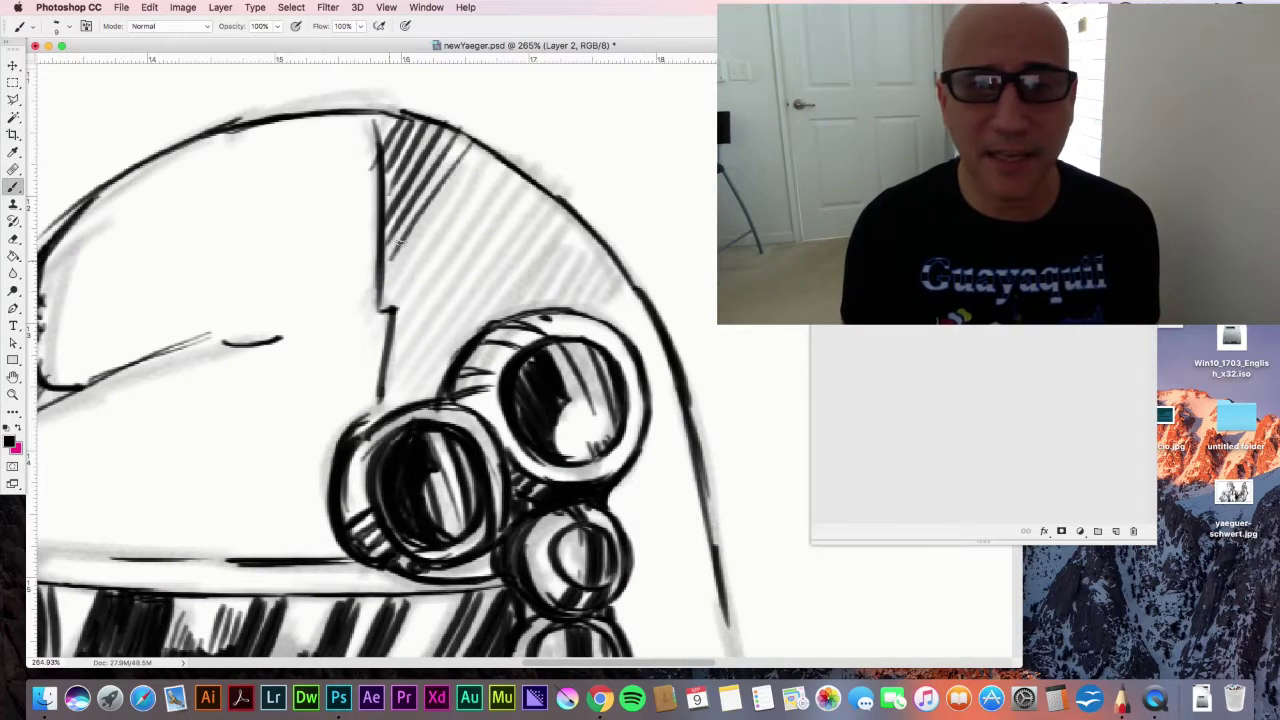
{"action": "left_click_drag", "start_coordinate": [514, 188], "coordinate": [372, 350]}
{"action": "left_click_drag", "start_coordinate": [536, 230], "coordinate": [372, 412]}
{"action": "left_click_drag", "start_coordinate": [592, 234], "coordinate": [500, 322]}
{"action": "left_click_drag", "start_coordinate": [640, 290], "coordinate": [612, 324]}
{"action": "left_click_drag", "start_coordinate": [548, 180], "coordinate": [444, 288]}
{"action": "left_click_drag", "start_coordinate": [502, 142], "coordinate": [410, 262]}
{"action": "left_click_drag", "start_coordinate": [478, 162], "coordinate": [402, 284]}
{"action": "left_click_drag", "start_coordinate": [534, 208], "coordinate": [430, 360]}
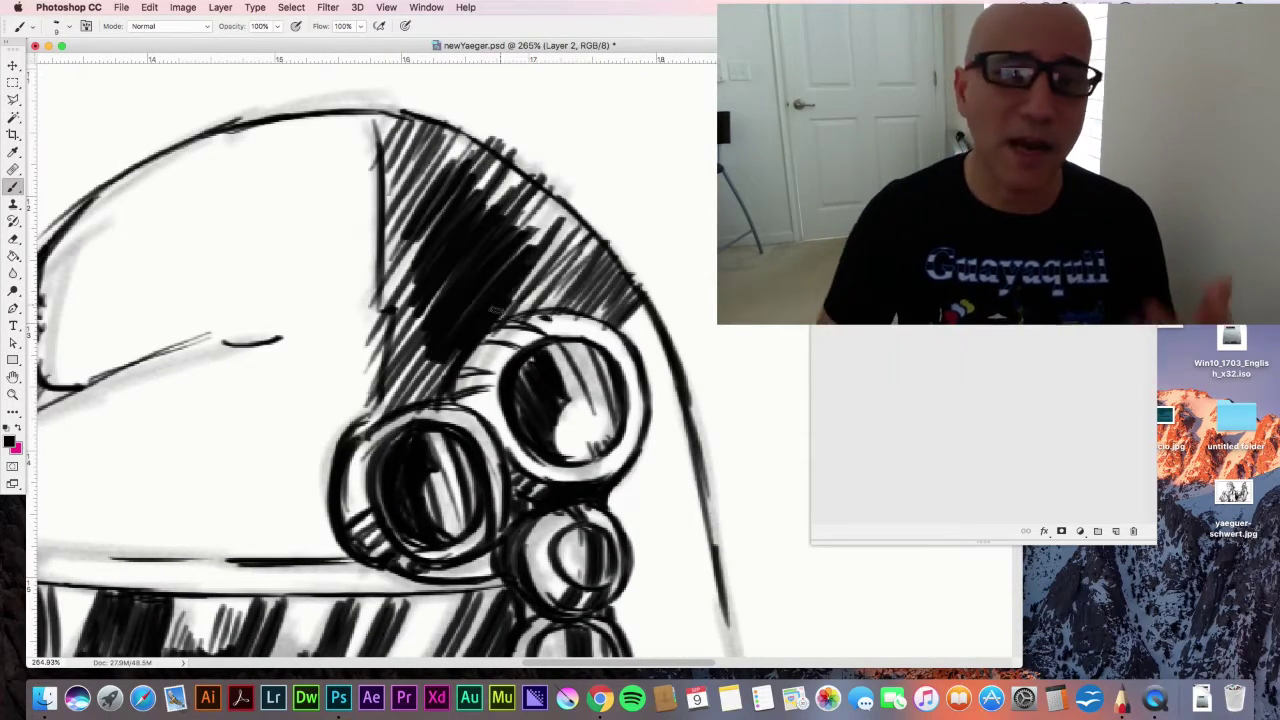
{"action": "left_click_drag", "start_coordinate": [580, 300], "coordinate": [490, 324]}
{"action": "left_click_drag", "start_coordinate": [438, 134], "coordinate": [388, 208]}
- Continue the helmet's right outline below the lens cluster and ink the right cheek guard's lower corner
{"action": "left_click_drag", "start_coordinate": [650, 384], "coordinate": [613, 471]}
{"action": "mouse_move", "coordinate": [600, 580]}
{"action": "left_mouse_down"}
{"action": "mouse_move", "coordinate": [558, 163]}
{"action": "mouse_move", "coordinate": [541, 252]}
{"action": "left_mouse_up"}
{"action": "left_click_drag", "start_coordinate": [661, 274], "coordinate": [698, 460]}
{"action": "left_click_drag", "start_coordinate": [677, 380], "coordinate": [705, 504]}
{"action": "left_click_drag", "start_coordinate": [698, 542], "coordinate": [616, 654]}
{"action": "mouse_move", "coordinate": [590, 326]}
{"action": "left_mouse_down"}
{"action": "mouse_move", "coordinate": [606, 440]}
{"action": "mouse_move", "coordinate": [394, 354]}
{"action": "mouse_move", "coordinate": [461, 192]}
{"action": "left_mouse_up"}
{"action": "left_click_drag", "start_coordinate": [390, 424], "coordinate": [432, 405]}
- Outline the right neck guard with its outer edge, inner border, lower edge and the edge under the helmet
{"action": "mouse_move", "coordinate": [518, 277]}
{"action": "left_mouse_down"}
{"action": "mouse_move", "coordinate": [580, 346]}
{"action": "mouse_move", "coordinate": [627, 498]}
{"action": "left_mouse_up"}
{"action": "left_click_drag", "start_coordinate": [523, 190], "coordinate": [660, 508]}
{"action": "left_click_drag", "start_coordinate": [627, 498], "coordinate": [660, 512]}
{"action": "left_click_drag", "start_coordinate": [660, 512], "coordinate": [548, 581]}
{"action": "left_click_drag", "start_coordinate": [486, 358], "coordinate": [412, 426]}
- Lay dense black strokes across the right neck guard's interior, starting beside the jaw and collar
{"action": "left_click_drag", "start_coordinate": [416, 424], "coordinate": [380, 624]}
{"action": "left_click_drag", "start_coordinate": [408, 472], "coordinate": [344, 654]}
{"action": "mouse_move", "coordinate": [392, 424]}
{"action": "left_mouse_down"}
{"action": "mouse_move", "coordinate": [350, 494]}
{"action": "mouse_move", "coordinate": [350, 648]}
{"action": "left_mouse_up"}
{"action": "left_click_drag", "start_coordinate": [596, 442], "coordinate": [402, 618]}
{"action": "left_click_drag", "start_coordinate": [538, 344], "coordinate": [402, 518]}
{"action": "left_click_drag", "start_coordinate": [524, 430], "coordinate": [412, 544]}
{"action": "left_click_drag", "start_coordinate": [525, 288], "coordinate": [610, 440]}
{"action": "mouse_move", "coordinate": [502, 345]}
{"action": "left_mouse_down"}
{"action": "mouse_move", "coordinate": [586, 498]}
{"action": "mouse_move", "coordinate": [485, 555]}
{"action": "left_mouse_up"}
- Choose a brush preset and block in the centre of the right neck guard with solid black
{"action": "left_click", "coordinate": [63, 29]}
{"action": "double_click", "coordinate": [108, 184]}
{"action": "left_click_drag", "start_coordinate": [525, 315], "coordinate": [410, 500]}
{"action": "left_click_drag", "start_coordinate": [410, 500], "coordinate": [442, 581]}
{"action": "left_click_drag", "start_coordinate": [466, 498], "coordinate": [454, 552]}
{"action": "left_click_drag", "start_coordinate": [480, 570], "coordinate": [430, 602]}
- Set the brush size to 10 and fill the right neck guard black up to its inner border and lower edge
{"action": "left_click", "coordinate": [63, 29]}
{"action": "left_click_drag", "start_coordinate": [113, 65], "coordinate": [104, 65]}
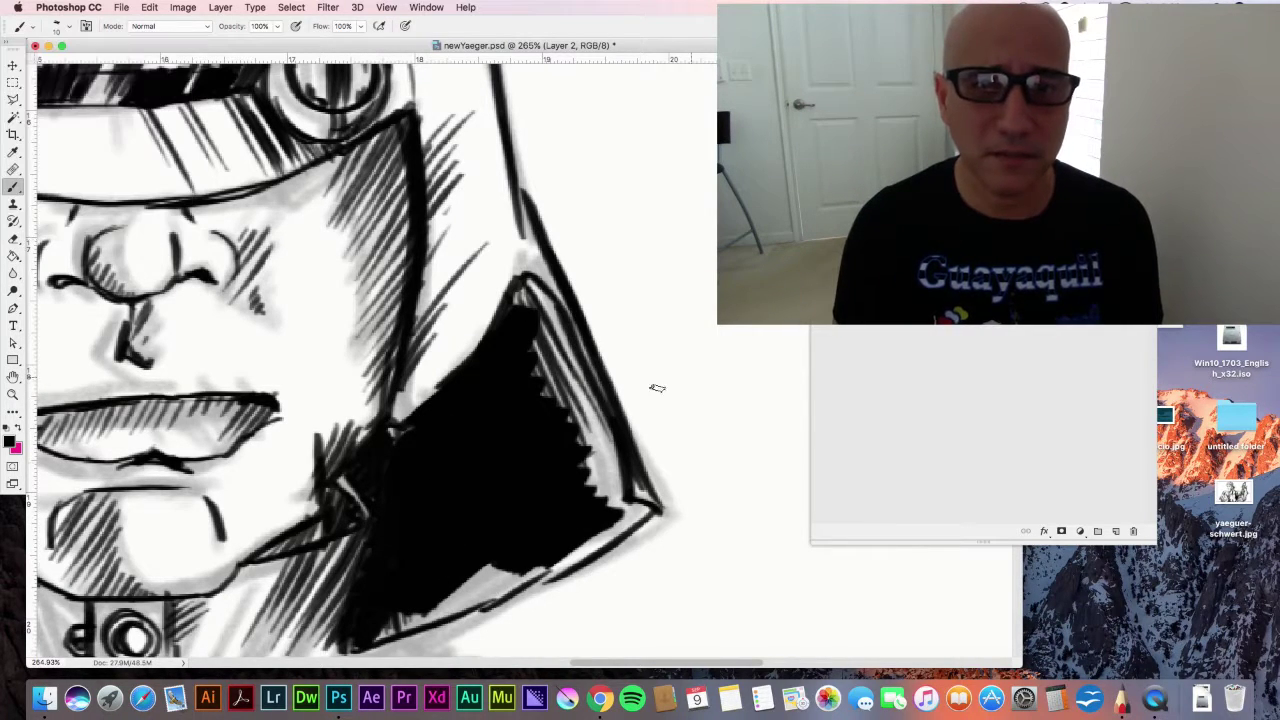
{"action": "left_click_drag", "start_coordinate": [604, 462], "coordinate": [624, 514]}
{"action": "left_click_drag", "start_coordinate": [562, 340], "coordinate": [610, 470]}
{"action": "left_click_drag", "start_coordinate": [525, 290], "coordinate": [572, 392]}
{"action": "left_click_drag", "start_coordinate": [540, 350], "coordinate": [610, 453]}
{"action": "left_click_drag", "start_coordinate": [630, 512], "coordinate": [430, 600]}
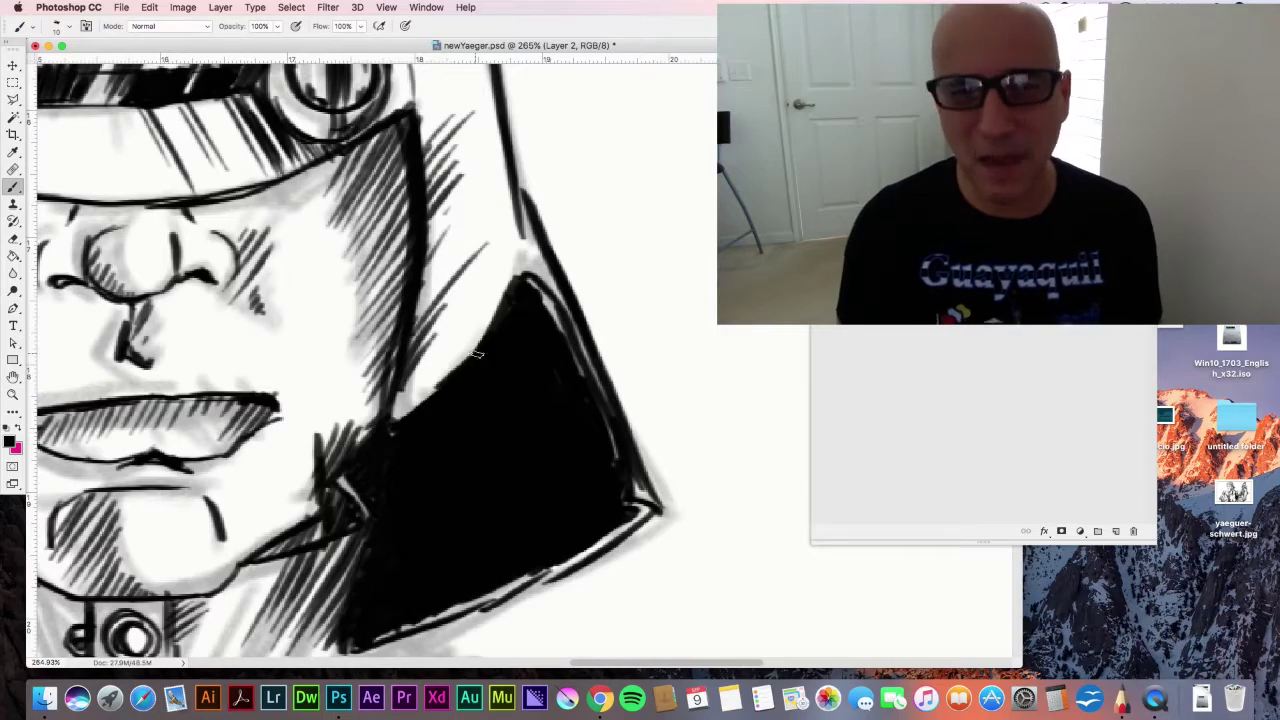
{"action": "left_click_drag", "start_coordinate": [416, 337], "coordinate": [334, 496]}
- Thicken the helmet's left outline and hatch the shadow running down that side
{"action": "mouse_move", "coordinate": [437, 453]}
{"action": "left_mouse_down"}
{"action": "mouse_move", "coordinate": [788, 551]}
{"action": "mouse_move", "coordinate": [840, 604]}
{"action": "left_mouse_up"}
{"action": "left_click_drag", "start_coordinate": [202, 113], "coordinate": [194, 184]}
{"action": "left_click_drag", "start_coordinate": [240, 116], "coordinate": [240, 190]}
{"action": "left_click_drag", "start_coordinate": [182, 118], "coordinate": [282, 446]}
{"action": "left_click_drag", "start_coordinate": [306, 134], "coordinate": [234, 340]}
{"action": "left_click_drag", "start_coordinate": [300, 122], "coordinate": [222, 374]}
{"action": "left_click_drag", "start_coordinate": [335, 70], "coordinate": [287, 136]}
{"action": "left_click_drag", "start_coordinate": [222, 310], "coordinate": [238, 516]}
{"action": "left_click_drag", "start_coordinate": [224, 466], "coordinate": [281, 620]}
- Strengthen the helmet's front crease, the ledge above the visor and the hatching around the slot
{"action": "left_click_drag", "start_coordinate": [316, 140], "coordinate": [302, 226]}
{"action": "left_click_drag", "start_coordinate": [440, 204], "coordinate": [312, 246]}
{"action": "left_click_drag", "start_coordinate": [624, 374], "coordinate": [508, 418]}
{"action": "left_click_drag", "start_coordinate": [602, 346], "coordinate": [572, 368]}
{"action": "left_click_drag", "start_coordinate": [664, 450], "coordinate": [452, 456]}
{"action": "left_click_drag", "start_coordinate": [622, 450], "coordinate": [548, 522]}
{"action": "mouse_move", "coordinate": [706, 450]}
{"action": "left_mouse_down"}
{"action": "mouse_move", "coordinate": [632, 550]}
{"action": "mouse_move", "coordinate": [703, 516]}
{"action": "left_mouse_up"}
{"action": "left_click_drag", "start_coordinate": [782, 444], "coordinate": [738, 518]}
{"action": "left_click_drag", "start_coordinate": [312, 534], "coordinate": [286, 598]}
{"action": "left_click_drag", "start_coordinate": [358, 546], "coordinate": [320, 598]}
- Outline the left neck guard's outer edge, inner border and lower corner
{"action": "left_click_drag", "start_coordinate": [240, 630], "coordinate": [302, 260]}
{"action": "left_click_drag", "start_coordinate": [228, 308], "coordinate": [162, 545]}
{"action": "left_click_drag", "start_coordinate": [238, 360], "coordinate": [189, 556]}
{"action": "left_click_drag", "start_coordinate": [178, 450], "coordinate": [158, 572]}
{"action": "left_click_drag", "start_coordinate": [162, 556], "coordinate": [243, 613]}
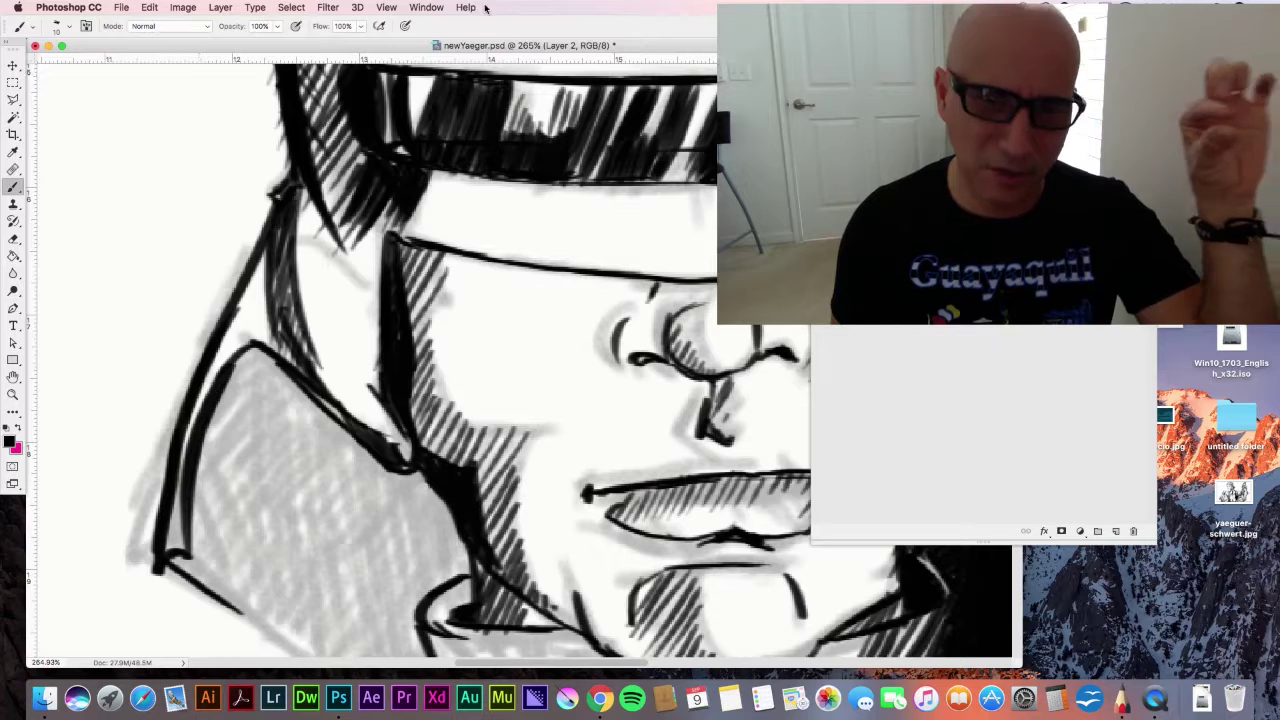
- Adjust the brush and hatch the left neck guard's inner side between the cheek guard and the collar
{"action": "left_click", "coordinate": [69, 26]}
{"action": "left_click_drag", "start_coordinate": [342, 424], "coordinate": [424, 594]}
{"action": "left_click_drag", "start_coordinate": [384, 466], "coordinate": [440, 578]}
{"action": "left_click_drag", "start_coordinate": [424, 468], "coordinate": [468, 572]}
{"action": "left_click_drag", "start_coordinate": [400, 500], "coordinate": [432, 596]}
{"action": "left_click_drag", "start_coordinate": [440, 494], "coordinate": [466, 578]}
- Fill the main area of the left neck guard with heavy black strokes
{"action": "mouse_move", "coordinate": [340, 370]}
{"action": "left_mouse_down"}
{"action": "mouse_move", "coordinate": [295, 505]}
{"action": "mouse_move", "coordinate": [280, 500]}
{"action": "left_mouse_up"}
{"action": "left_click_drag", "start_coordinate": [270, 350], "coordinate": [235, 430]}
{"action": "left_click_drag", "start_coordinate": [255, 380], "coordinate": [200, 580]}
{"action": "left_click_drag", "start_coordinate": [300, 395], "coordinate": [255, 595]}
{"action": "left_click_drag", "start_coordinate": [360, 430], "coordinate": [350, 555]}
{"action": "left_click_drag", "start_coordinate": [378, 475], "coordinate": [298, 648]}
{"action": "left_click_drag", "start_coordinate": [398, 522], "coordinate": [330, 655]}
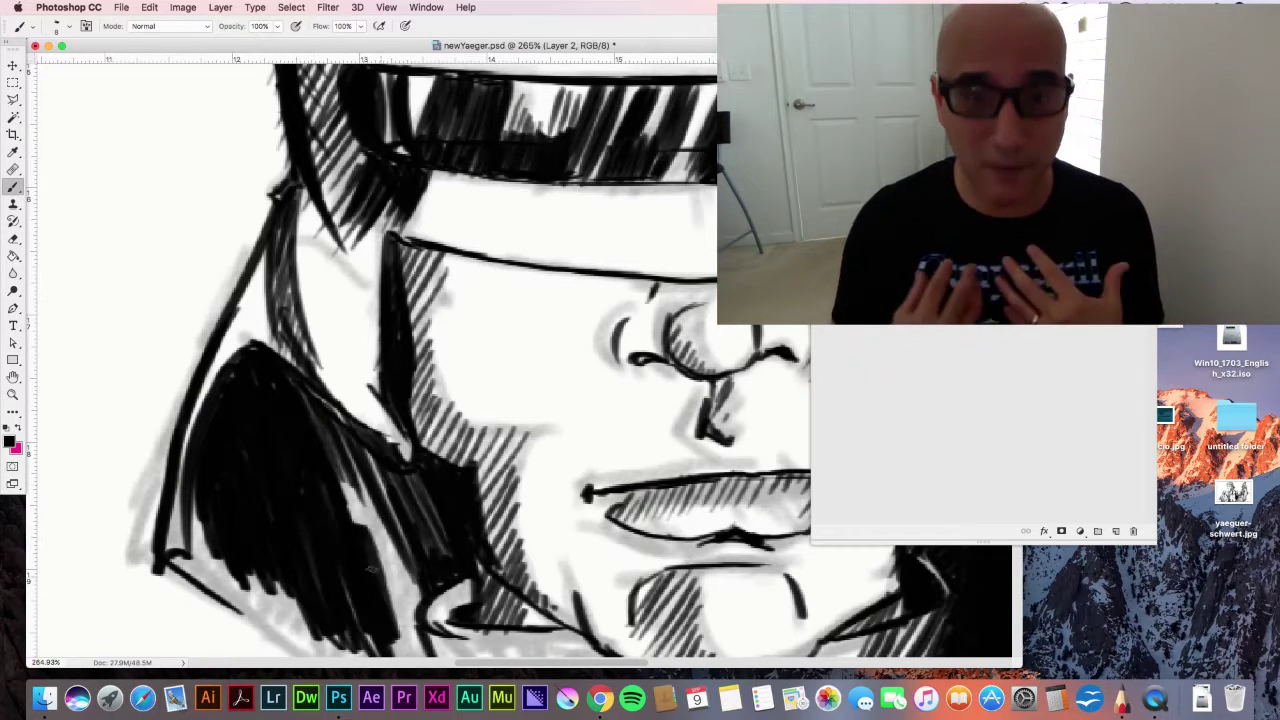
{"action": "left_click_drag", "start_coordinate": [420, 458], "coordinate": [345, 620]}
{"action": "left_click_drag", "start_coordinate": [400, 456], "coordinate": [413, 603]}
- Ink the left neck guard's lower edge and fill its remaining gaps with black
{"action": "left_click_drag", "start_coordinate": [330, 517], "coordinate": [287, 314]}
{"action": "mouse_move", "coordinate": [132, 352]}
{"action": "left_mouse_down"}
{"action": "mouse_move", "coordinate": [345, 518]}
{"action": "mouse_move", "coordinate": [416, 515]}
{"action": "left_mouse_up"}
{"action": "left_click_drag", "start_coordinate": [396, 455], "coordinate": [366, 514]}
{"action": "mouse_move", "coordinate": [362, 440]}
{"action": "left_mouse_down"}
{"action": "mouse_move", "coordinate": [322, 504]}
{"action": "mouse_move", "coordinate": [296, 478]}
{"action": "left_mouse_up"}
{"action": "left_click_drag", "start_coordinate": [255, 436], "coordinate": [210, 399]}
{"action": "left_click_drag", "start_coordinate": [222, 315], "coordinate": [155, 412]}
{"action": "left_click_drag", "start_coordinate": [232, 370], "coordinate": [305, 470]}
{"action": "left_click_drag", "start_coordinate": [168, 300], "coordinate": [150, 370]}
{"action": "left_click_drag", "start_coordinate": [155, 160], "coordinate": [102, 360]}
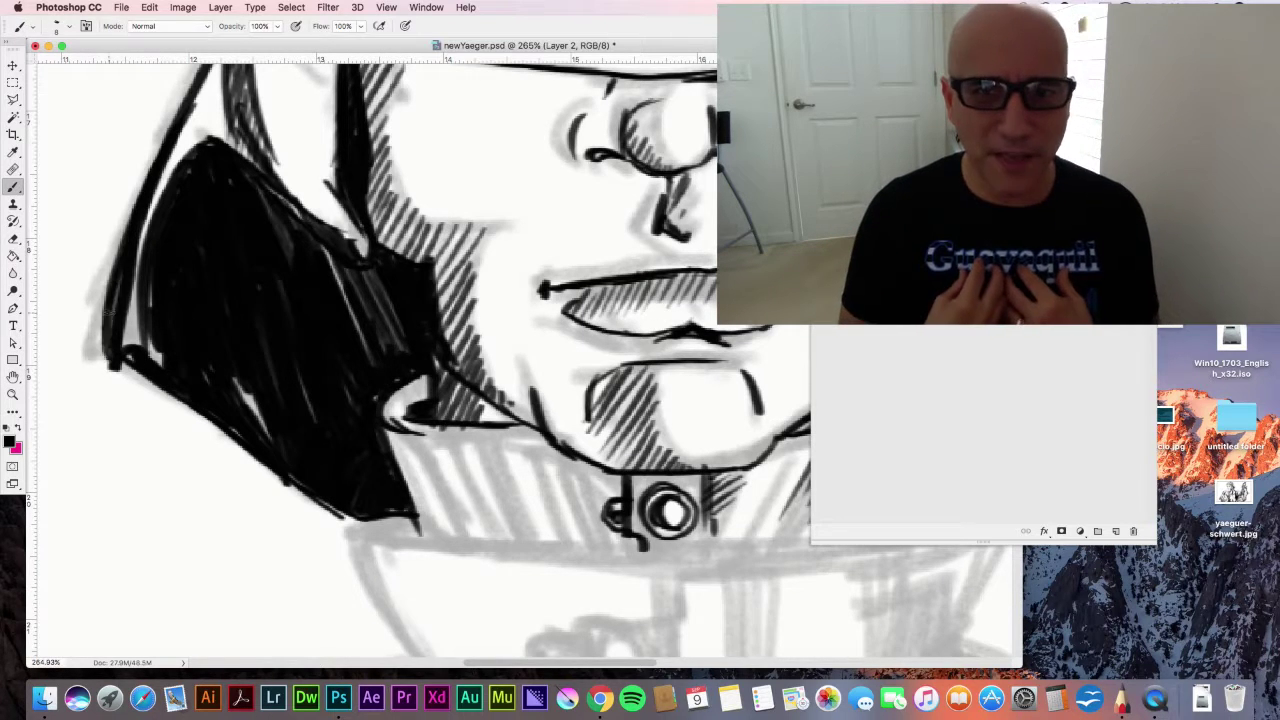
- Hatch the left half of the upper collar with dense slanted strokes
{"action": "left_click_drag", "start_coordinate": [420, 430], "coordinate": [465, 530]}
{"action": "mouse_move", "coordinate": [520, 440]}
{"action": "left_mouse_down"}
{"action": "mouse_move", "coordinate": [580, 540]}
{"action": "mouse_move", "coordinate": [605, 525]}
{"action": "left_mouse_up"}
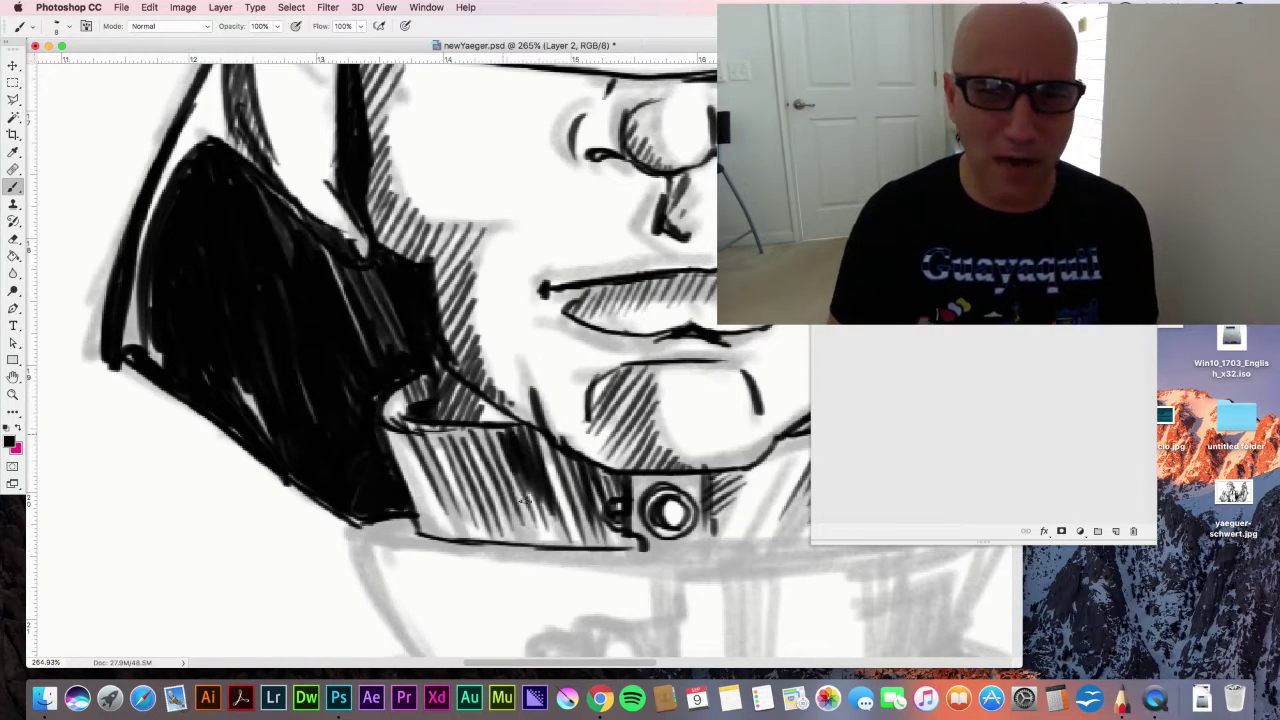
{"action": "left_click_drag", "start_coordinate": [460, 430], "coordinate": [505, 525]}
{"action": "left_click_drag", "start_coordinate": [400, 435], "coordinate": [425, 530]}
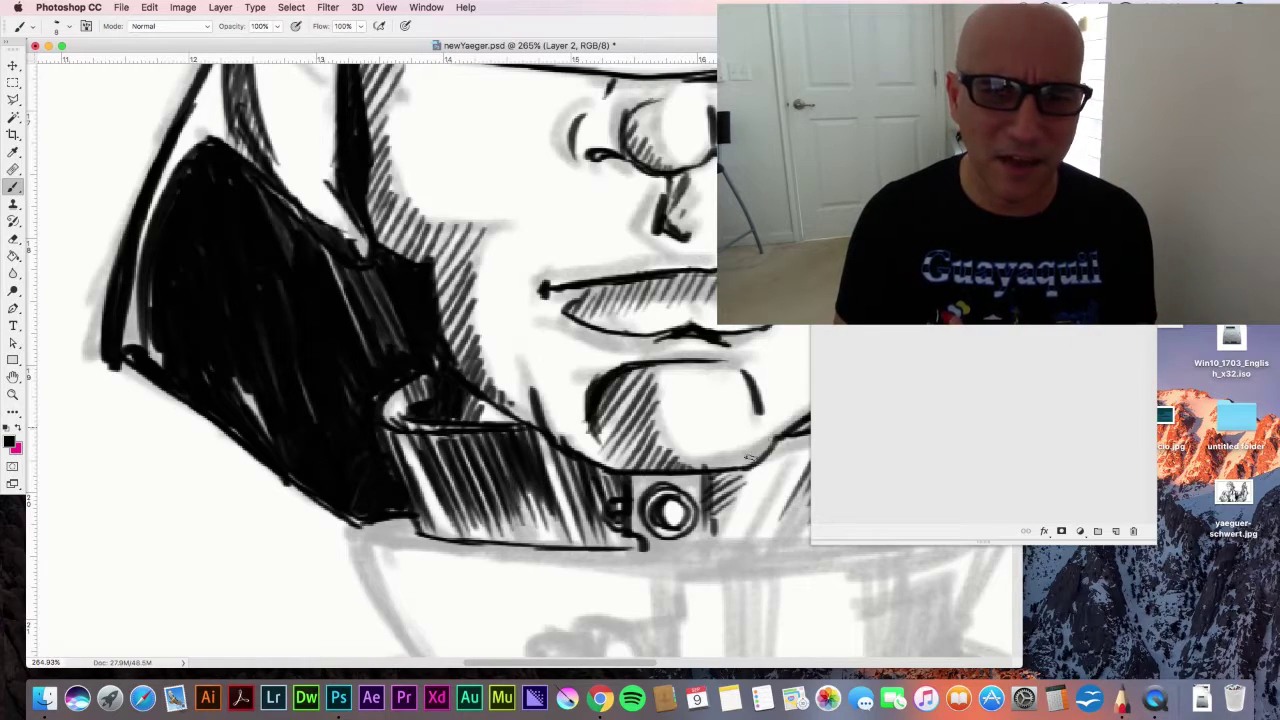
- Ink the lower collar's upper and lower edges and hatch the shadow on its right side
{"action": "mouse_move", "coordinate": [545, 290]}
{"action": "left_mouse_down"}
{"action": "mouse_move", "coordinate": [420, 506]}
{"action": "mouse_move", "coordinate": [404, 303]}
{"action": "left_mouse_up"}
{"action": "mouse_move", "coordinate": [634, 640]}
{"action": "left_mouse_down"}
{"action": "mouse_move", "coordinate": [634, 314]}
{"action": "mouse_move", "coordinate": [520, 334]}
{"action": "left_mouse_up"}
{"action": "left_click_drag", "start_coordinate": [378, 252], "coordinate": [548, 258]}
{"action": "left_click_drag", "start_coordinate": [412, 448], "coordinate": [650, 388]}
{"action": "mouse_move", "coordinate": [618, 276]}
{"action": "left_mouse_down"}
{"action": "mouse_move", "coordinate": [624, 404]}
{"action": "mouse_move", "coordinate": [642, 388]}
{"action": "left_mouse_up"}
{"action": "left_click_drag", "start_coordinate": [704, 262], "coordinate": [690, 350]}
{"action": "left_click_drag", "start_coordinate": [582, 277], "coordinate": [716, 252]}
- Outline the lower collar's front panel and round clasp, and hatch vertical reflections across the panel
{"action": "left_click_drag", "start_coordinate": [414, 283], "coordinate": [532, 276]}
{"action": "left_click_drag", "start_coordinate": [419, 260], "coordinate": [417, 325]}
{"action": "mouse_move", "coordinate": [360, 332]}
{"action": "left_mouse_down"}
{"action": "mouse_move", "coordinate": [384, 334]}
{"action": "mouse_move", "coordinate": [268, 360]}
{"action": "left_mouse_up"}
{"action": "left_click_drag", "start_coordinate": [405, 400], "coordinate": [410, 450]}
{"action": "left_click_drag", "start_coordinate": [476, 300], "coordinate": [471, 380]}
{"action": "left_click_drag", "start_coordinate": [510, 285], "coordinate": [505, 440]}
{"action": "left_click_drag", "start_coordinate": [590, 255], "coordinate": [612, 380]}
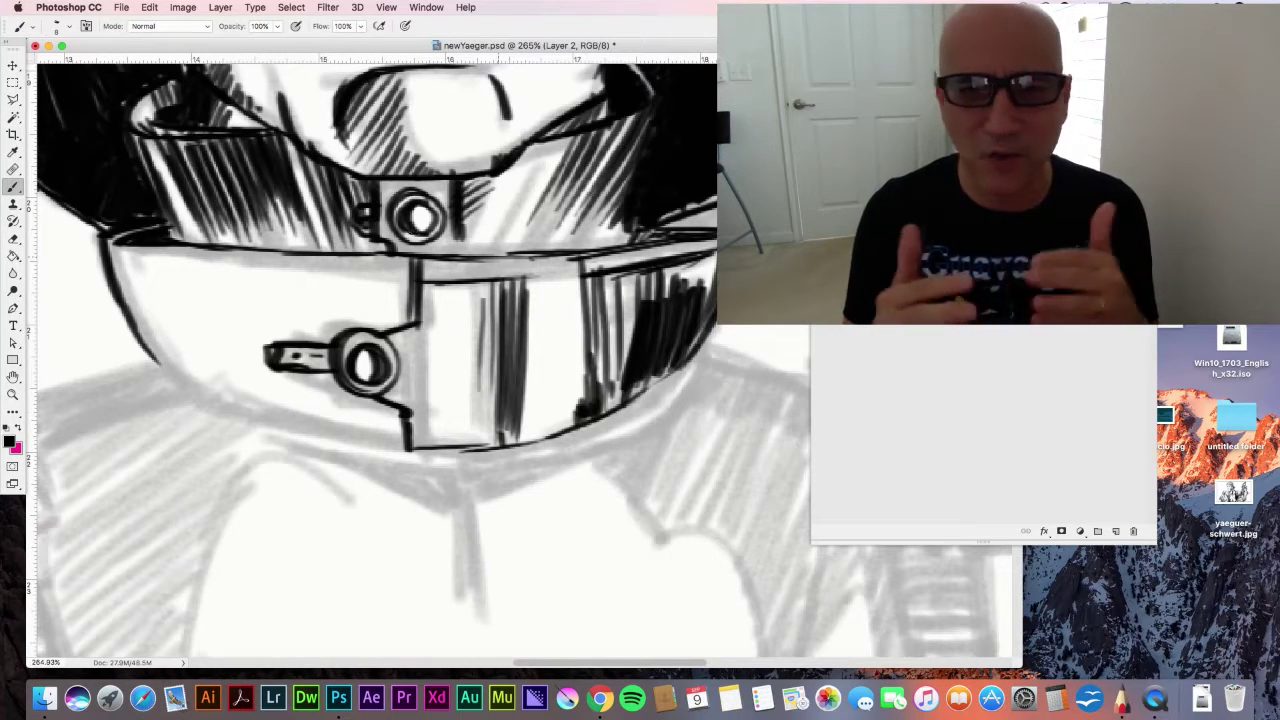
- Thicken the lower collar's left side and bottom edge, and ink the shoulder line running outward from it
{"action": "left_click_drag", "start_coordinate": [110, 248], "coordinate": [192, 370]}
{"action": "left_click_drag", "start_coordinate": [180, 374], "coordinate": [240, 406]}
{"action": "mouse_move", "coordinate": [108, 240]}
{"action": "left_mouse_down"}
{"action": "mouse_move", "coordinate": [139, 333]}
{"action": "mouse_move", "coordinate": [178, 372]}
{"action": "left_mouse_up"}
{"action": "mouse_move", "coordinate": [146, 336]}
{"action": "left_mouse_down"}
{"action": "mouse_move", "coordinate": [184, 374]}
{"action": "mouse_move", "coordinate": [53, 390]}
{"action": "left_mouse_up"}
- Outline the left shoulder's outer corner and the breastplate's left side curving downward
{"action": "mouse_move", "coordinate": [300, 480]}
{"action": "left_mouse_down"}
{"action": "mouse_move", "coordinate": [509, 250]}
{"action": "mouse_move", "coordinate": [422, 320]}
{"action": "left_mouse_up"}
{"action": "left_click_drag", "start_coordinate": [128, 235], "coordinate": [182, 355]}
{"action": "left_click_drag", "start_coordinate": [182, 355], "coordinate": [152, 378]}
{"action": "left_click_drag", "start_coordinate": [136, 396], "coordinate": [94, 404]}
{"action": "left_click_drag", "start_coordinate": [164, 378], "coordinate": [252, 614]}
{"action": "left_click_drag", "start_coordinate": [212, 545], "coordinate": [296, 654]}
- Hatch the shadow along the breastplate's left side with dense slanted black strokes
{"action": "mouse_move", "coordinate": [595, 431]}
{"action": "left_mouse_down"}
{"action": "mouse_move", "coordinate": [557, 480]}
{"action": "mouse_move", "coordinate": [671, 443]}
{"action": "mouse_move", "coordinate": [509, 456]}
{"action": "mouse_move", "coordinate": [408, 504]}
{"action": "left_mouse_up"}
{"action": "left_click_drag", "start_coordinate": [206, 427], "coordinate": [276, 394]}
{"action": "mouse_move", "coordinate": [204, 408]}
{"action": "left_mouse_down"}
{"action": "mouse_move", "coordinate": [250, 384]}
{"action": "mouse_move", "coordinate": [340, 377]}
{"action": "left_mouse_up"}
{"action": "left_click_drag", "start_coordinate": [132, 456], "coordinate": [254, 398]}
{"action": "left_click_drag", "start_coordinate": [124, 440], "coordinate": [236, 384]}
{"action": "left_click_drag", "start_coordinate": [146, 496], "coordinate": [300, 422]}
{"action": "left_click_drag", "start_coordinate": [150, 520], "coordinate": [310, 444]}
{"action": "left_click_drag", "start_coordinate": [140, 474], "coordinate": [272, 408]}
{"action": "left_click_drag", "start_coordinate": [300, 520], "coordinate": [317, 336]}
{"action": "left_click_drag", "start_coordinate": [348, 286], "coordinate": [289, 406]}
{"action": "left_click_drag", "start_coordinate": [160, 376], "coordinate": [342, 294]}
{"action": "left_click_drag", "start_coordinate": [178, 444], "coordinate": [296, 364]}
{"action": "left_click_drag", "start_coordinate": [196, 488], "coordinate": [290, 412]}
{"action": "mouse_move", "coordinate": [294, 532]}
{"action": "left_mouse_down"}
{"action": "mouse_move", "coordinate": [250, 579]}
{"action": "mouse_move", "coordinate": [328, 618]}
{"action": "left_mouse_up"}
{"action": "mouse_move", "coordinate": [220, 335]}
{"action": "left_mouse_down"}
{"action": "mouse_move", "coordinate": [186, 494]}
{"action": "mouse_move", "coordinate": [150, 570]}
{"action": "left_mouse_up"}
{"action": "left_click_drag", "start_coordinate": [282, 514], "coordinate": [218, 612]}
- Darken the left shoulder area up to the collar to near-solid black and thicken the breastplate's left outline
{"action": "left_click_drag", "start_coordinate": [262, 304], "coordinate": [148, 386]}
{"action": "mouse_move", "coordinate": [255, 314]}
{"action": "left_mouse_down"}
{"action": "mouse_move", "coordinate": [195, 422]}
{"action": "mouse_move", "coordinate": [190, 518]}
{"action": "left_mouse_up"}
{"action": "left_click_drag", "start_coordinate": [298, 512], "coordinate": [242, 608]}
{"action": "left_click_drag", "start_coordinate": [360, 250], "coordinate": [235, 312]}
{"action": "left_click_drag", "start_coordinate": [378, 186], "coordinate": [258, 246]}
{"action": "left_click_drag", "start_coordinate": [284, 194], "coordinate": [238, 220]}
{"action": "left_click_drag", "start_coordinate": [448, 224], "coordinate": [318, 256]}
{"action": "left_click_drag", "start_coordinate": [124, 242], "coordinate": [164, 330]}
{"action": "left_click_drag", "start_coordinate": [170, 465], "coordinate": [226, 568]}
{"action": "left_click_drag", "start_coordinate": [180, 488], "coordinate": [360, 648]}
- Ink and fill the V-shaped shadow under the collar's centre and draw the chest's centre line
{"action": "left_click_drag", "start_coordinate": [438, 284], "coordinate": [656, 276]}
{"action": "left_click_drag", "start_coordinate": [456, 288], "coordinate": [527, 327]}
{"action": "left_click_drag", "start_coordinate": [631, 284], "coordinate": [530, 328]}
{"action": "mouse_move", "coordinate": [552, 290]}
{"action": "left_mouse_down"}
{"action": "mouse_move", "coordinate": [500, 316]}
{"action": "mouse_move", "coordinate": [552, 380]}
{"action": "left_mouse_up"}
- Ink the breastplate's bottom outline from its left side across the centre and up the right side
{"action": "mouse_move", "coordinate": [545, 518]}
{"action": "left_mouse_down"}
{"action": "mouse_move", "coordinate": [549, 594]}
{"action": "mouse_move", "coordinate": [244, 397]}
{"action": "left_mouse_up"}
{"action": "mouse_move", "coordinate": [340, 455]}
{"action": "left_mouse_down"}
{"action": "mouse_move", "coordinate": [443, 427]}
{"action": "mouse_move", "coordinate": [497, 443]}
{"action": "left_mouse_up"}
{"action": "key", "text": "super+z"}
{"action": "left_click_drag", "start_coordinate": [72, 456], "coordinate": [198, 491]}
{"action": "mouse_move", "coordinate": [155, 486]}
{"action": "left_mouse_down"}
{"action": "mouse_move", "coordinate": [335, 513]}
{"action": "mouse_move", "coordinate": [404, 498]}
{"action": "left_mouse_up"}
{"action": "left_click_drag", "start_coordinate": [362, 504], "coordinate": [560, 437]}
{"action": "mouse_move", "coordinate": [662, 170]}
{"action": "left_mouse_down"}
{"action": "mouse_move", "coordinate": [632, 291]}
{"action": "mouse_move", "coordinate": [552, 446]}
{"action": "left_mouse_up"}
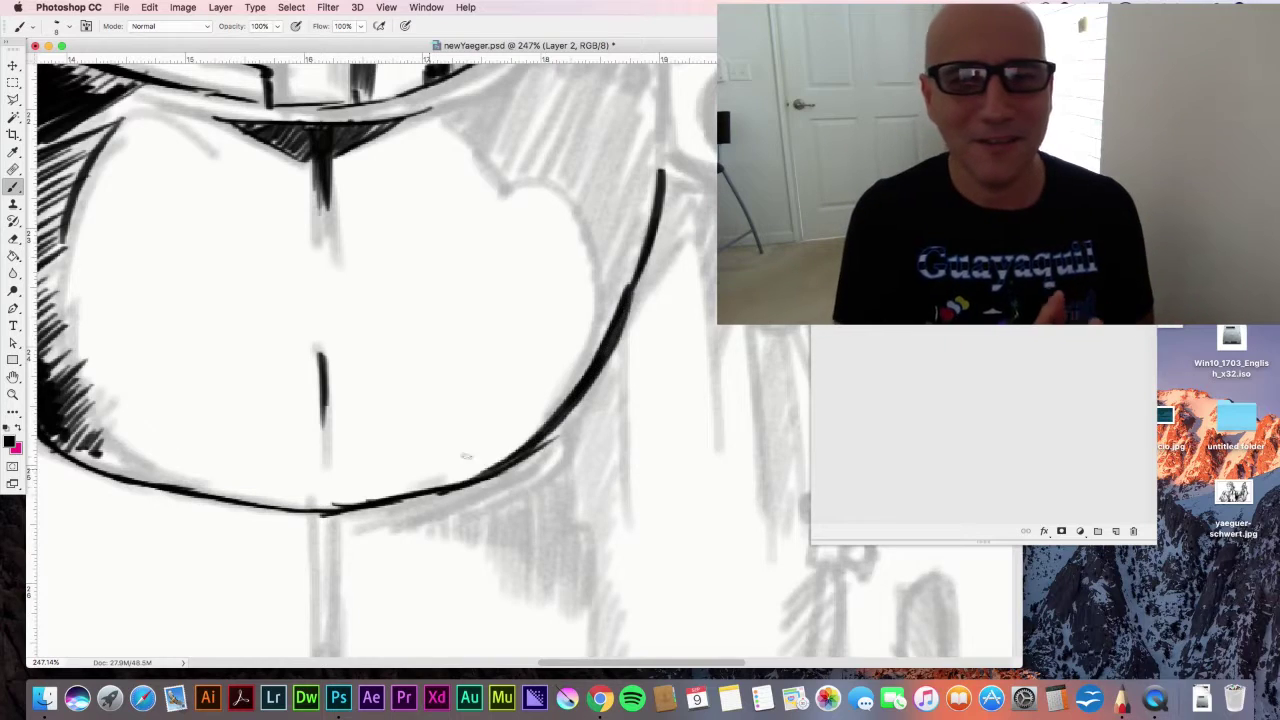
- Ink the collar's bottom rim on both sides where it meets the breastplate
{"action": "left_click_drag", "start_coordinate": [119, 90], "coordinate": [197, 118]}
{"action": "left_click_drag", "start_coordinate": [158, 105], "coordinate": [230, 121]}
{"action": "left_click_drag", "start_coordinate": [410, 116], "coordinate": [515, 67]}
{"action": "mouse_move", "coordinate": [393, 348]}
{"action": "left_mouse_down"}
{"action": "mouse_move", "coordinate": [511, 449]}
{"action": "mouse_move", "coordinate": [541, 364]}
{"action": "left_mouse_up"}
- Extend the black shading beside the left chest plate and ink the curve along the plate's top
{"action": "left_click_drag", "start_coordinate": [183, 272], "coordinate": [226, 195]}
{"action": "left_click_drag", "start_coordinate": [180, 290], "coordinate": [216, 258]}
{"action": "left_click_drag", "start_coordinate": [174, 202], "coordinate": [284, 132]}
{"action": "left_click_drag", "start_coordinate": [266, 137], "coordinate": [361, 186]}
{"action": "left_click_drag", "start_coordinate": [306, 488], "coordinate": [278, 471]}
- Ink the right chest plate's notch and outer contour, and crosshatch the shadow beside the notch
{"action": "left_click_drag", "start_coordinate": [590, 126], "coordinate": [648, 213]}
{"action": "left_click_drag", "start_coordinate": [644, 104], "coordinate": [676, 150]}
{"action": "left_click_drag", "start_coordinate": [648, 213], "coordinate": [714, 213]}
{"action": "left_click_drag", "start_coordinate": [732, 240], "coordinate": [751, 350]}
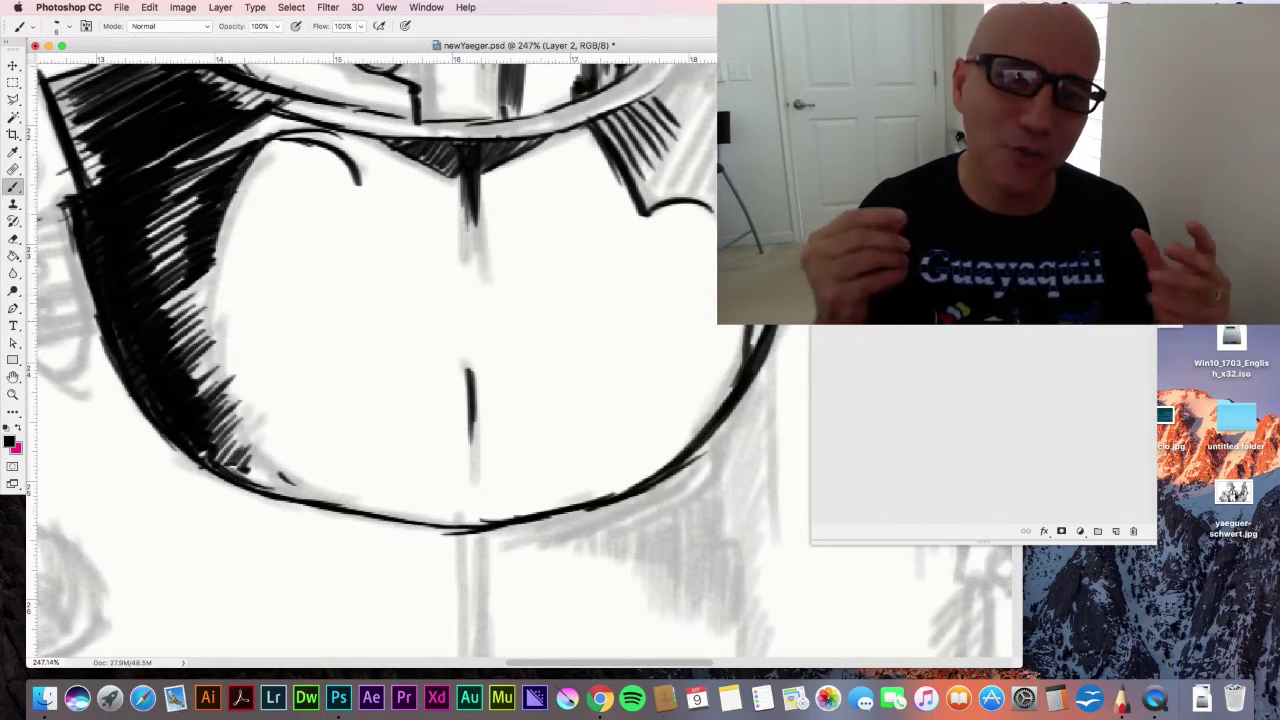
{"action": "left_click_drag", "start_coordinate": [820, 204], "coordinate": [550, 406]}
{"action": "mouse_move", "coordinate": [428, 238]}
{"action": "left_mouse_down"}
{"action": "mouse_move", "coordinate": [522, 268]}
{"action": "mouse_move", "coordinate": [440, 330]}
{"action": "left_mouse_up"}
{"action": "left_click_drag", "start_coordinate": [440, 260], "coordinate": [362, 420]}
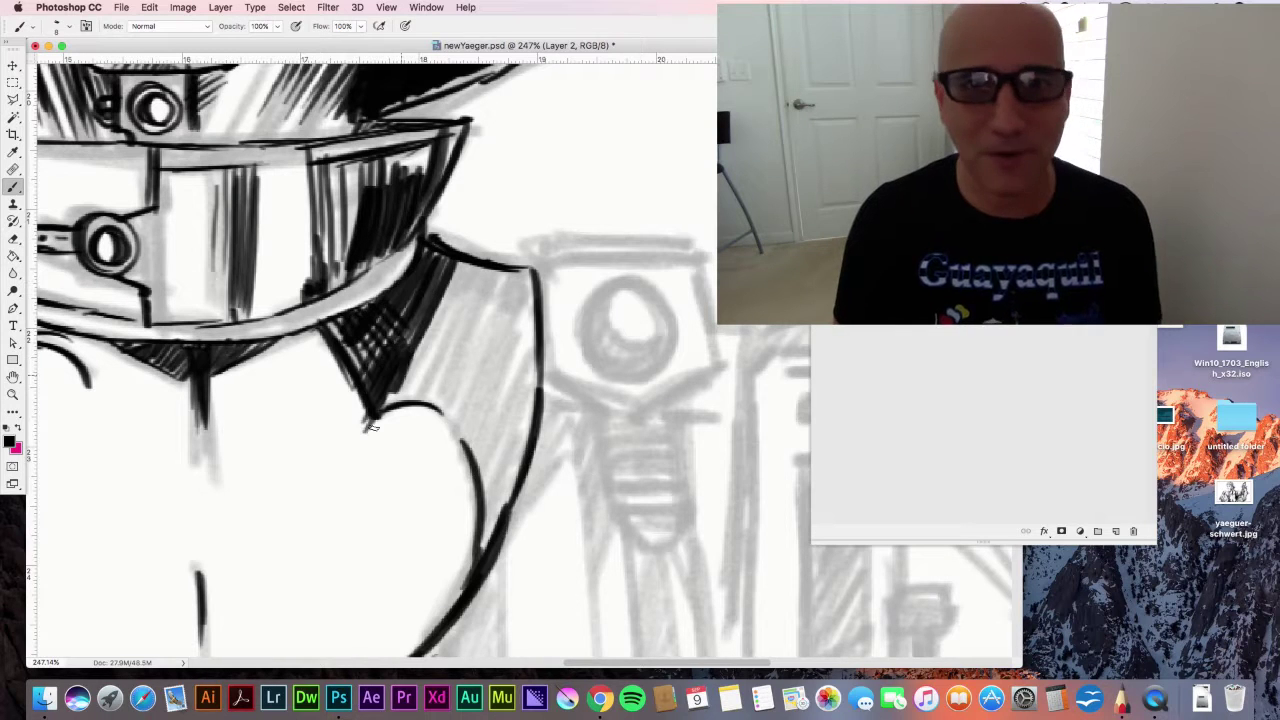
- Fill the right shoulder area beside the chest plate with dense black strokes and thicken its top edge
{"action": "left_click_drag", "start_coordinate": [532, 270], "coordinate": [430, 430]}
{"action": "left_click_drag", "start_coordinate": [540, 295], "coordinate": [470, 560]}
{"action": "left_click_drag", "start_coordinate": [510, 335], "coordinate": [436, 484]}
{"action": "mouse_move", "coordinate": [490, 270]}
{"action": "left_mouse_down"}
{"action": "mouse_move", "coordinate": [426, 456]}
{"action": "mouse_move", "coordinate": [424, 382]}
{"action": "left_mouse_up"}
{"action": "left_click_drag", "start_coordinate": [546, 338], "coordinate": [526, 412]}
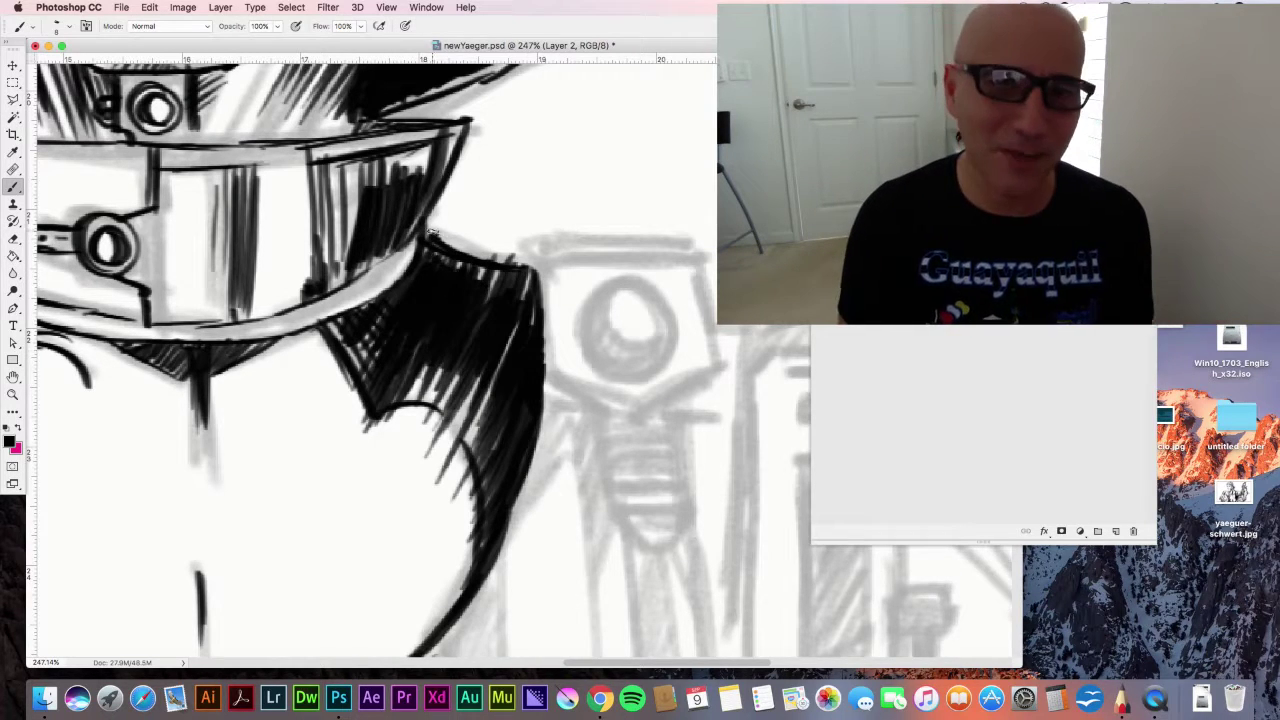
{"action": "left_click_drag", "start_coordinate": [428, 232], "coordinate": [540, 268]}
{"action": "left_click_drag", "start_coordinate": [434, 220], "coordinate": [410, 237]}
- Outline the right shoulder's pointed buckle plate and ink its round rivet with a shaded rim
{"action": "mouse_move", "coordinate": [532, 244]}
{"action": "left_mouse_down"}
{"action": "mouse_move", "coordinate": [688, 242]}
{"action": "mouse_move", "coordinate": [712, 378]}
{"action": "left_mouse_up"}
{"action": "left_click_drag", "start_coordinate": [710, 380], "coordinate": [556, 384]}
{"action": "mouse_move", "coordinate": [630, 286]}
{"action": "left_mouse_down"}
{"action": "mouse_move", "coordinate": [630, 380]}
{"action": "mouse_move", "coordinate": [640, 376]}
{"action": "left_mouse_up"}
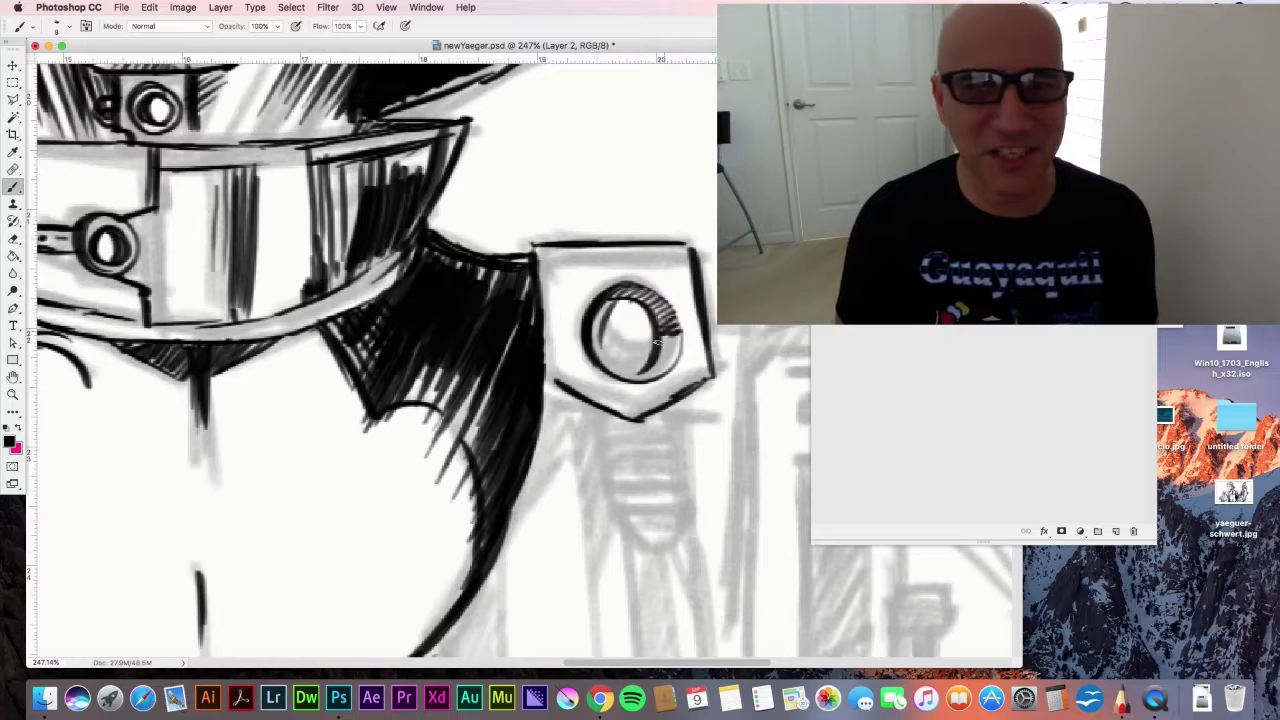
{"action": "left_click_drag", "start_coordinate": [686, 340], "coordinate": [600, 370]}
{"action": "left_click_drag", "start_coordinate": [682, 312], "coordinate": [664, 372]}
{"action": "left_click_drag", "start_coordinate": [708, 376], "coordinate": [638, 416]}
{"action": "left_click_drag", "start_coordinate": [556, 366], "coordinate": [622, 388]}
{"action": "left_click_drag", "start_coordinate": [546, 250], "coordinate": [554, 348]}
- Ink the ribbed strap tip hanging below the right shoulder plate and save the drawing
{"action": "left_click_drag", "start_coordinate": [594, 408], "coordinate": [650, 562]}
{"action": "mouse_move", "coordinate": [682, 404]}
{"action": "left_mouse_down"}
{"action": "mouse_move", "coordinate": [688, 522]}
{"action": "mouse_move", "coordinate": [648, 571]}
{"action": "left_mouse_up"}
{"action": "mouse_move", "coordinate": [614, 491]}
{"action": "left_mouse_down"}
{"action": "mouse_move", "coordinate": [676, 488]}
{"action": "mouse_move", "coordinate": [676, 468]}
{"action": "left_mouse_up"}
{"action": "left_click_drag", "start_coordinate": [610, 456], "coordinate": [680, 454]}
{"action": "left_click_drag", "start_coordinate": [610, 440], "coordinate": [680, 438]}
{"action": "left_click_drag", "start_coordinate": [608, 424], "coordinate": [668, 422]}
{"action": "key", "text": "z"}
{"action": "left_click_drag", "start_coordinate": [545, 476], "coordinate": [500, 562]}
{"action": "key", "text": "super+s"}
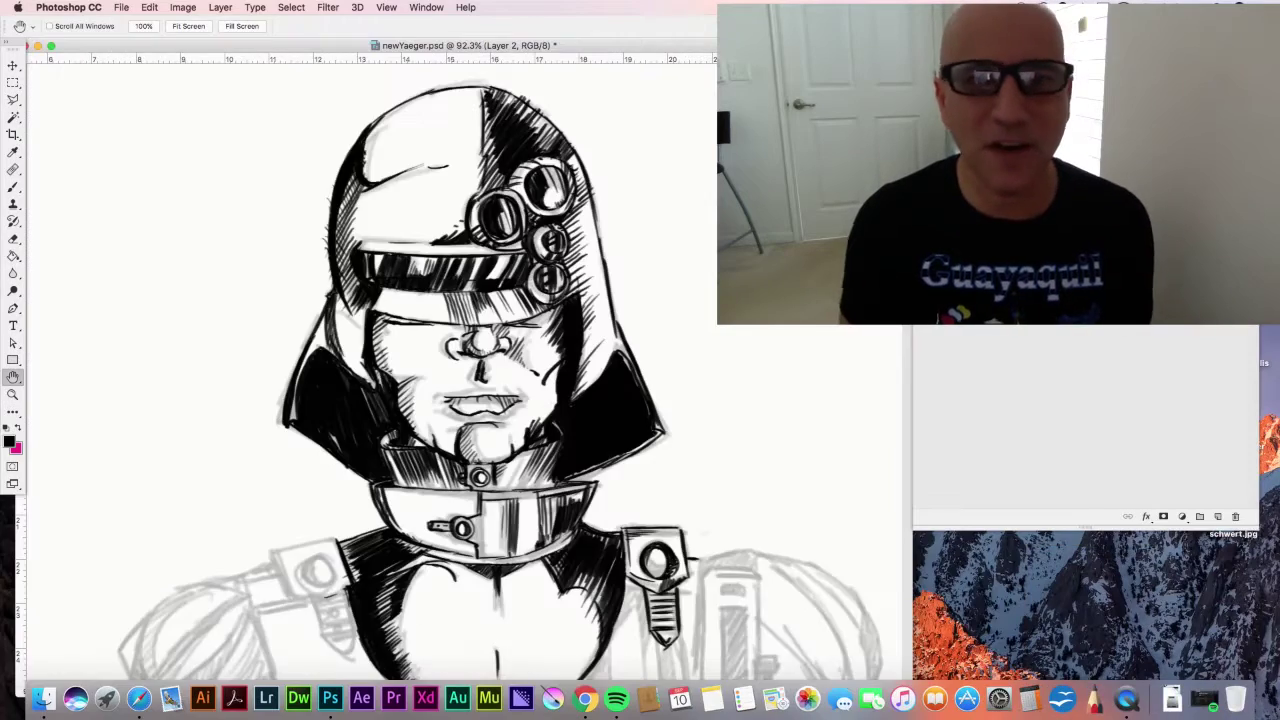
- Outline the left shoulder's buckle plate and ink its round rivet with shading
{"action": "left_click_drag", "start_coordinate": [251, 540], "coordinate": [183, 249]}
{"action": "key", "text": "z"}
{"action": "mouse_move", "coordinate": [260, 277]}
{"action": "left_mouse_down"}
{"action": "mouse_move", "coordinate": [417, 369]}
{"action": "mouse_move", "coordinate": [602, 360]}
{"action": "left_mouse_up"}
{"action": "key", "text": "b"}
{"action": "left_click_drag", "start_coordinate": [176, 156], "coordinate": [262, 342]}
{"action": "left_click", "coordinate": [68, 27]}
{"action": "mouse_move", "coordinate": [169, 190]}
{"action": "left_mouse_down"}
{"action": "mouse_move", "coordinate": [250, 344]}
{"action": "mouse_move", "coordinate": [334, 343]}
{"action": "left_mouse_up"}
{"action": "left_click_drag", "start_coordinate": [352, 184], "coordinate": [388, 304]}
{"action": "left_click_drag", "start_coordinate": [312, 210], "coordinate": [380, 302]}
{"action": "left_click_drag", "start_coordinate": [286, 258], "coordinate": [378, 324]}
{"action": "left_click_drag", "start_coordinate": [318, 344], "coordinate": [416, 343]}
{"action": "left_click_drag", "start_coordinate": [180, 155], "coordinate": [430, 100]}
{"action": "left_click_drag", "start_coordinate": [190, 230], "coordinate": [300, 150]}
- Outline the pointed strap tip below the left shoulder plate and ink its horizontal ribs
{"action": "mouse_move", "coordinate": [220, 340]}
{"action": "left_mouse_down"}
{"action": "mouse_move", "coordinate": [380, 320]}
{"action": "mouse_move", "coordinate": [400, 520]}
{"action": "left_mouse_up"}
{"action": "mouse_move", "coordinate": [400, 520]}
{"action": "left_mouse_down"}
{"action": "mouse_move", "coordinate": [510, 570]}
{"action": "mouse_move", "coordinate": [480, 320]}
{"action": "left_mouse_up"}
{"action": "left_click_drag", "start_coordinate": [410, 470], "coordinate": [515, 440]}
{"action": "left_click_drag", "start_coordinate": [420, 510], "coordinate": [525, 480]}
{"action": "left_click_drag", "start_coordinate": [410, 446], "coordinate": [508, 420]}
{"action": "mouse_move", "coordinate": [376, 411]}
{"action": "left_mouse_down"}
{"action": "mouse_move", "coordinate": [490, 379]}
{"action": "mouse_move", "coordinate": [402, 448]}
{"action": "left_mouse_up"}
{"action": "left_click_drag", "start_coordinate": [526, 486], "coordinate": [490, 562]}
- Ink the double edge line beside the left strap tip and the long line descending from the plate's corner to the sword pommel
{"action": "mouse_move", "coordinate": [250, 440]}
{"action": "left_mouse_down"}
{"action": "mouse_move", "coordinate": [418, 379]}
{"action": "mouse_move", "coordinate": [542, 392]}
{"action": "left_mouse_up"}
{"action": "left_click_drag", "start_coordinate": [322, 197], "coordinate": [474, 162]}
{"action": "mouse_move", "coordinate": [334, 200]}
{"action": "left_mouse_down"}
{"action": "mouse_move", "coordinate": [380, 380]}
{"action": "mouse_move", "coordinate": [628, 329]}
{"action": "left_mouse_up"}
{"action": "left_click_drag", "start_coordinate": [338, 200], "coordinate": [386, 374]}
{"action": "left_click_drag", "start_coordinate": [485, 499], "coordinate": [451, 308]}
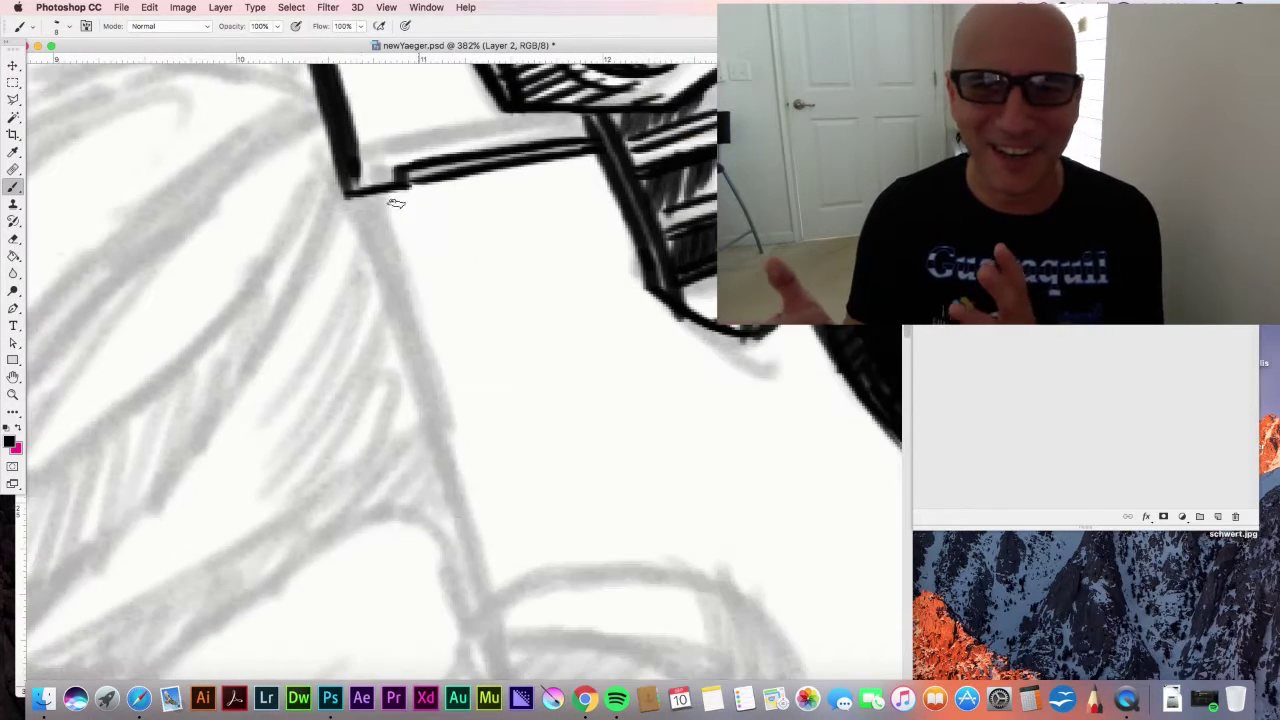
{"action": "left_click_drag", "start_coordinate": [357, 194], "coordinate": [466, 612]}
{"action": "left_click_drag", "start_coordinate": [517, 357], "coordinate": [626, 531]}
{"action": "key", "text": "super+z"}
{"action": "left_click_drag", "start_coordinate": [483, 580], "coordinate": [404, 194]}
- Outline the sword's domed pommel and hatch the dark reflections on its underside and neck
{"action": "left_click_drag", "start_coordinate": [395, 238], "coordinate": [715, 232]}
{"action": "mouse_move", "coordinate": [392, 200]}
{"action": "left_mouse_down"}
{"action": "mouse_move", "coordinate": [445, 432]}
{"action": "mouse_move", "coordinate": [725, 340]}
{"action": "left_mouse_up"}
{"action": "left_click_drag", "start_coordinate": [412, 248], "coordinate": [630, 268]}
{"action": "left_click_drag", "start_coordinate": [628, 205], "coordinate": [700, 340]}
{"action": "left_click_drag", "start_coordinate": [590, 260], "coordinate": [488, 440]}
{"action": "left_click_drag", "start_coordinate": [560, 240], "coordinate": [455, 370]}
{"action": "left_click_drag", "start_coordinate": [495, 238], "coordinate": [420, 318]}
{"action": "left_click_drag", "start_coordinate": [556, 384], "coordinate": [505, 455]}
{"action": "left_click_drag", "start_coordinate": [590, 380], "coordinate": [540, 445]}
{"action": "left_click_drag", "start_coordinate": [680, 348], "coordinate": [600, 400]}
{"action": "mouse_move", "coordinate": [543, 598]}
{"action": "left_mouse_down"}
{"action": "mouse_move", "coordinate": [700, 151]}
{"action": "mouse_move", "coordinate": [655, 300]}
{"action": "left_mouse_up"}
{"action": "key", "text": "super+minus"}
{"action": "key", "text": "super+minus"}
- Outline both edges of the sword's upper grip and the ring at its lower end
{"action": "left_click_drag", "start_coordinate": [728, 351], "coordinate": [622, 380]}
{"action": "mouse_move", "coordinate": [585, 262]}
{"action": "left_mouse_down"}
{"action": "mouse_move", "coordinate": [530, 438]}
{"action": "mouse_move", "coordinate": [457, 590]}
{"action": "left_mouse_up"}
{"action": "left_click_drag", "start_coordinate": [457, 590], "coordinate": [563, 620]}
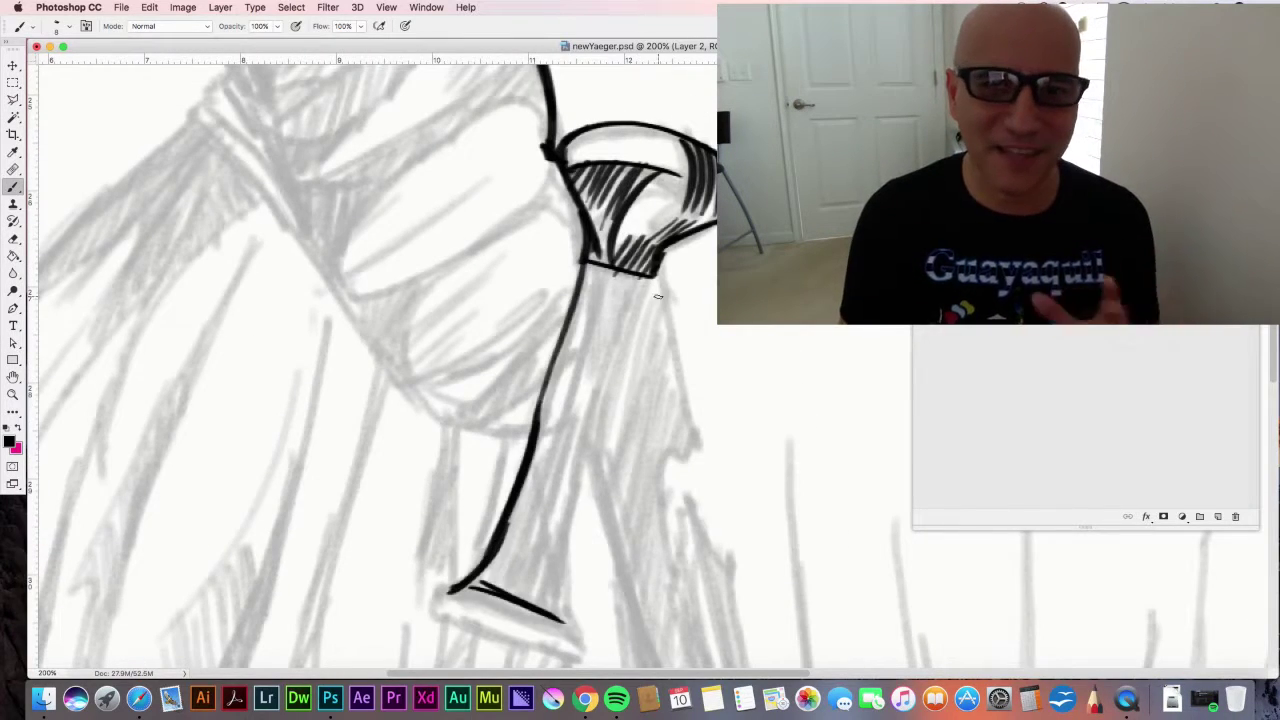
{"action": "left_click_drag", "start_coordinate": [652, 274], "coordinate": [575, 620]}
{"action": "left_click_drag", "start_coordinate": [440, 600], "coordinate": [585, 660]}
- Shade the sword's upper grip with black streaks and dense slanted hatching
{"action": "left_click_drag", "start_coordinate": [615, 280], "coordinate": [540, 590]}
{"action": "mouse_move", "coordinate": [650, 275]}
{"action": "left_mouse_down"}
{"action": "mouse_move", "coordinate": [545, 515]}
{"action": "mouse_move", "coordinate": [525, 615]}
{"action": "left_mouse_up"}
{"action": "left_click_drag", "start_coordinate": [550, 540], "coordinate": [540, 615]}
{"action": "left_click_drag", "start_coordinate": [555, 430], "coordinate": [503, 588]}
{"action": "left_click_drag", "start_coordinate": [620, 275], "coordinate": [505, 588]}
{"action": "left_click_drag", "start_coordinate": [648, 275], "coordinate": [617, 350]}
- Ink both side edges of the sword's lower grip and reinforce the ring above it
{"action": "left_click_drag", "start_coordinate": [480, 600], "coordinate": [636, 217]}
{"action": "mouse_move", "coordinate": [604, 238]}
{"action": "left_mouse_down"}
{"action": "mouse_move", "coordinate": [543, 411]}
{"action": "mouse_move", "coordinate": [540, 480]}
{"action": "left_mouse_up"}
{"action": "key", "text": "super+z"}
{"action": "left_click_drag", "start_coordinate": [602, 272], "coordinate": [526, 514]}
{"action": "left_click_drag", "start_coordinate": [604, 236], "coordinate": [523, 504]}
{"action": "left_click_drag", "start_coordinate": [713, 298], "coordinate": [626, 539]}
{"action": "left_click_drag", "start_coordinate": [700, 318], "coordinate": [627, 540]}
{"action": "left_click_drag", "start_coordinate": [634, 218], "coordinate": [732, 268]}
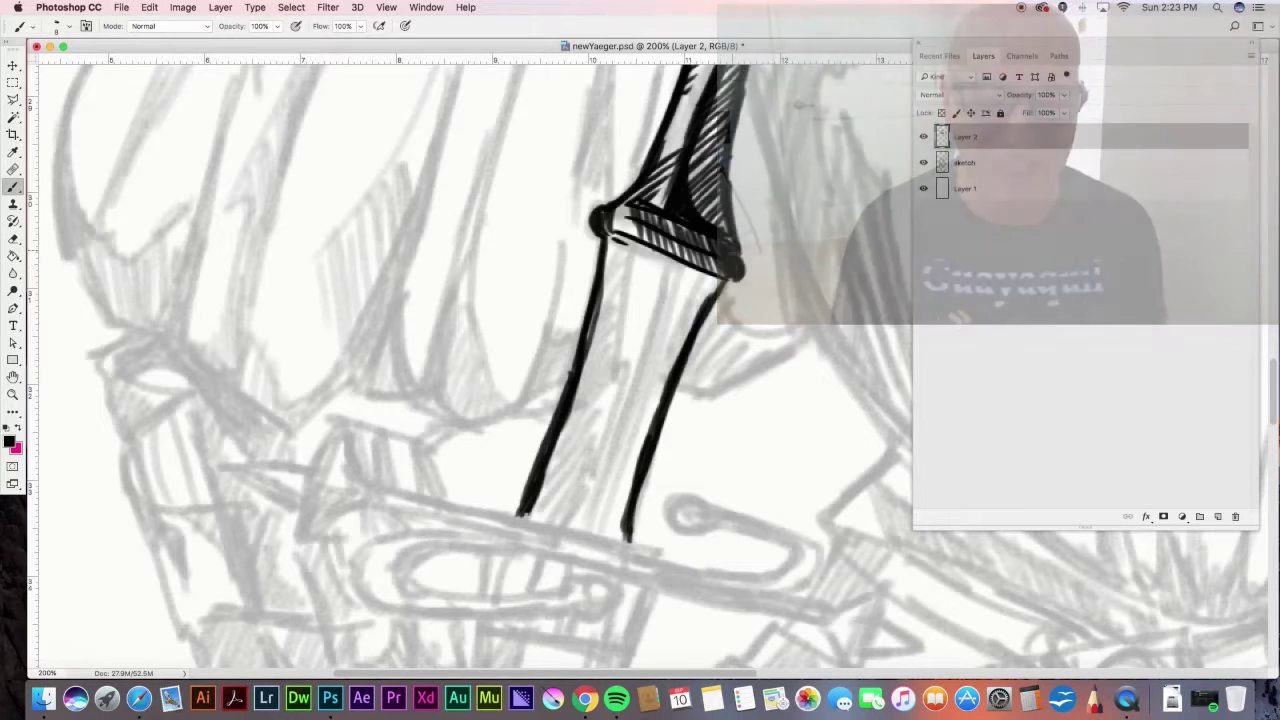
- Shade the sword's lower grip with black hatching on both sides, leaving a jagged light highlight down the middle
{"action": "left_click_drag", "start_coordinate": [631, 250], "coordinate": [615, 408]}
{"action": "left_click_drag", "start_coordinate": [617, 410], "coordinate": [578, 488]}
{"action": "left_click_drag", "start_coordinate": [578, 478], "coordinate": [560, 520]}
{"action": "left_click_drag", "start_coordinate": [608, 240], "coordinate": [633, 244]}
{"action": "mouse_move", "coordinate": [628, 250]}
{"action": "left_mouse_down"}
{"action": "mouse_move", "coordinate": [614, 322]}
{"action": "mouse_move", "coordinate": [540, 480]}
{"action": "mouse_move", "coordinate": [665, 330]}
{"action": "mouse_move", "coordinate": [640, 400]}
{"action": "mouse_move", "coordinate": [582, 537]}
{"action": "mouse_move", "coordinate": [530, 520]}
{"action": "left_mouse_up"}
{"action": "left_click_drag", "start_coordinate": [620, 244], "coordinate": [525, 520]}
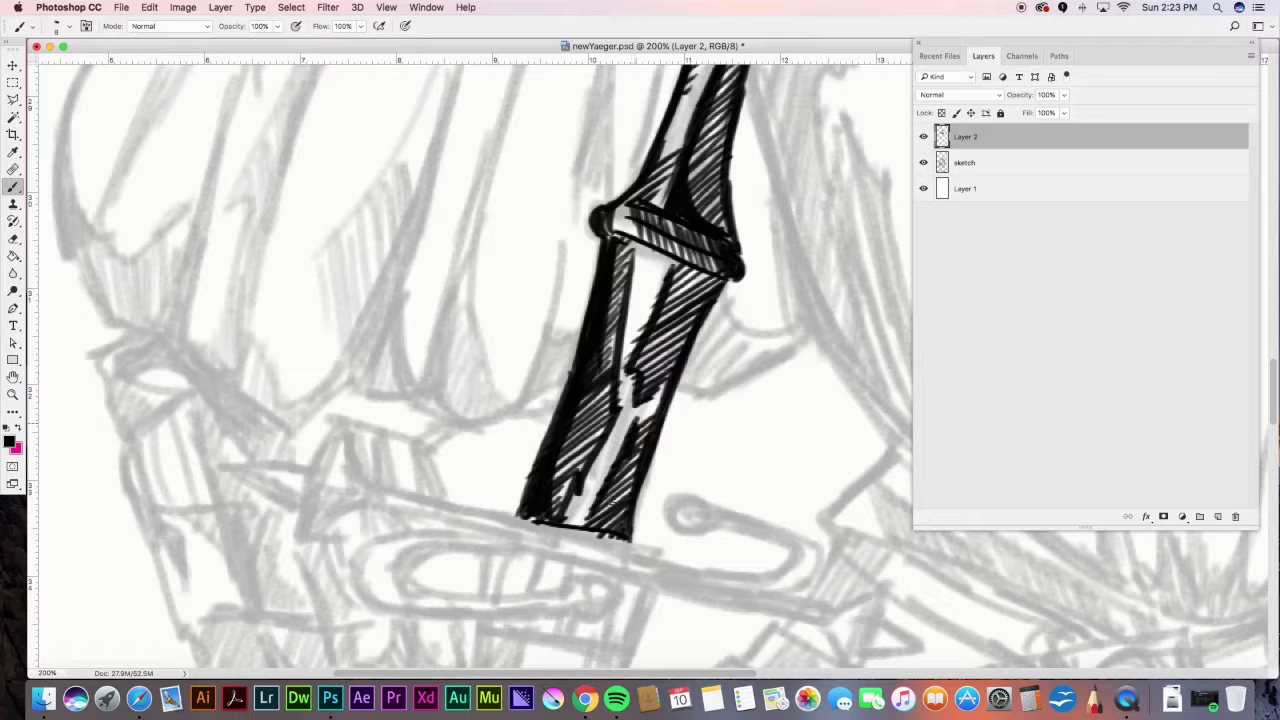
{"action": "left_click_drag", "start_coordinate": [625, 460], "coordinate": [585, 530]}
{"action": "left_click_drag", "start_coordinate": [710, 270], "coordinate": [650, 375]}
{"action": "left_click_drag", "start_coordinate": [645, 275], "coordinate": [642, 289]}
- Outline the sword's crossguard along its upper and lower edges, with the knob ends and the curled hook on its right side
{"action": "mouse_move", "coordinate": [643, 461]}
{"action": "left_mouse_down"}
{"action": "mouse_move", "coordinate": [723, 246]}
{"action": "mouse_move", "coordinate": [651, 223]}
{"action": "left_mouse_up"}
{"action": "left_click_drag", "start_coordinate": [401, 249], "coordinate": [536, 280]}
{"action": "left_click_drag", "start_coordinate": [686, 328], "coordinate": [632, 306]}
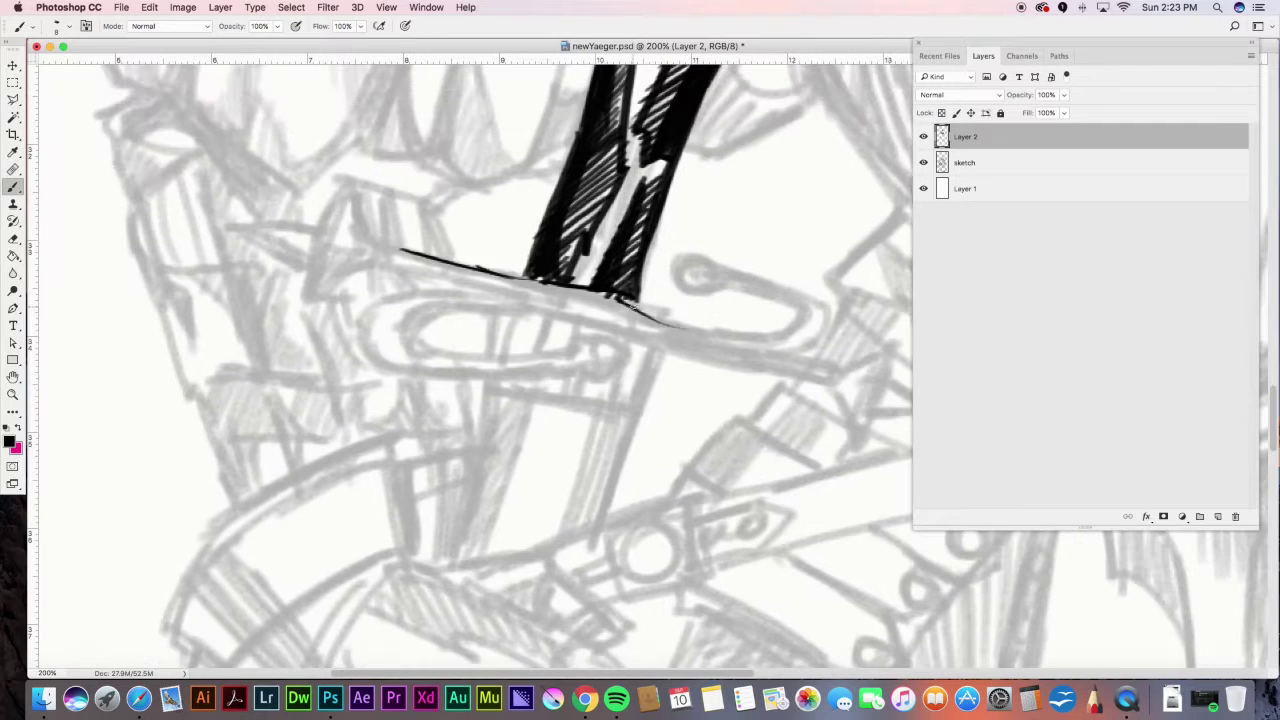
{"action": "mouse_move", "coordinate": [374, 240]}
{"action": "left_mouse_down"}
{"action": "mouse_move", "coordinate": [612, 300]}
{"action": "mouse_move", "coordinate": [834, 380]}
{"action": "left_mouse_up"}
{"action": "left_click_drag", "start_coordinate": [700, 260], "coordinate": [823, 320]}
{"action": "left_click_drag", "start_coordinate": [372, 240], "coordinate": [345, 290]}
{"action": "left_click_drag", "start_coordinate": [330, 210], "coordinate": [338, 292]}
{"action": "mouse_move", "coordinate": [856, 360]}
{"action": "left_mouse_down"}
{"action": "mouse_move", "coordinate": [689, 243]}
{"action": "mouse_move", "coordinate": [690, 310]}
{"action": "left_mouse_up"}
{"action": "mouse_move", "coordinate": [705, 240]}
{"action": "left_mouse_down"}
{"action": "mouse_move", "coordinate": [708, 282]}
{"action": "mouse_move", "coordinate": [695, 280]}
{"action": "left_mouse_up"}
- Ink the elongated side ring below the crossguard, with its inner edge and round knob
{"action": "mouse_move", "coordinate": [348, 178]}
{"action": "left_mouse_down"}
{"action": "mouse_move", "coordinate": [198, 245]}
{"action": "mouse_move", "coordinate": [415, 242]}
{"action": "left_mouse_up"}
{"action": "left_click_drag", "start_coordinate": [437, 215], "coordinate": [437, 217]}
{"action": "left_click_drag", "start_coordinate": [280, 190], "coordinate": [410, 232]}
{"action": "left_click_drag", "start_coordinate": [380, 186], "coordinate": [232, 215]}
{"action": "mouse_move", "coordinate": [265, 184]}
{"action": "left_mouse_down"}
{"action": "mouse_move", "coordinate": [404, 198]}
{"action": "mouse_move", "coordinate": [330, 234]}
{"action": "left_mouse_up"}
- Ink the blade section behind the side ring and shade it with short black strokes
{"action": "mouse_move", "coordinate": [500, 226]}
{"action": "left_mouse_down"}
{"action": "mouse_move", "coordinate": [318, 268]}
{"action": "mouse_move", "coordinate": [472, 306]}
{"action": "left_mouse_up"}
{"action": "left_click_drag", "start_coordinate": [374, 192], "coordinate": [510, 230]}
{"action": "mouse_move", "coordinate": [352, 198]}
{"action": "left_mouse_down"}
{"action": "mouse_move", "coordinate": [345, 238]}
{"action": "mouse_move", "coordinate": [368, 270]}
{"action": "left_mouse_up"}
{"action": "left_click_drag", "start_coordinate": [404, 254], "coordinate": [394, 275]}
{"action": "left_click_drag", "start_coordinate": [416, 207], "coordinate": [409, 235]}
{"action": "left_click_drag", "start_coordinate": [492, 228], "coordinate": [462, 281]}
- Ink the blade's edges below the crossguard, fill dark bands along both sides, and close it with the curved belt line
{"action": "left_click_drag", "start_coordinate": [320, 280], "coordinate": [276, 458]}
{"action": "left_click_drag", "start_coordinate": [472, 306], "coordinate": [435, 405]}
{"action": "left_click_drag", "start_coordinate": [378, 282], "coordinate": [316, 444]}
{"action": "left_click_drag", "start_coordinate": [442, 296], "coordinate": [398, 406]}
{"action": "left_click_drag", "start_coordinate": [372, 262], "coordinate": [320, 380]}
{"action": "left_click_drag", "start_coordinate": [346, 278], "coordinate": [290, 450]}
{"action": "left_click_drag", "start_coordinate": [448, 300], "coordinate": [408, 400]}
{"action": "left_click_drag", "start_coordinate": [310, 434], "coordinate": [278, 454]}
{"action": "left_click_drag", "start_coordinate": [432, 346], "coordinate": [392, 400]}
{"action": "left_click_drag", "start_coordinate": [462, 306], "coordinate": [420, 410]}
{"action": "left_click_drag", "start_coordinate": [300, 444], "coordinate": [545, 377]}
{"action": "left_click_drag", "start_coordinate": [316, 278], "coordinate": [288, 412]}
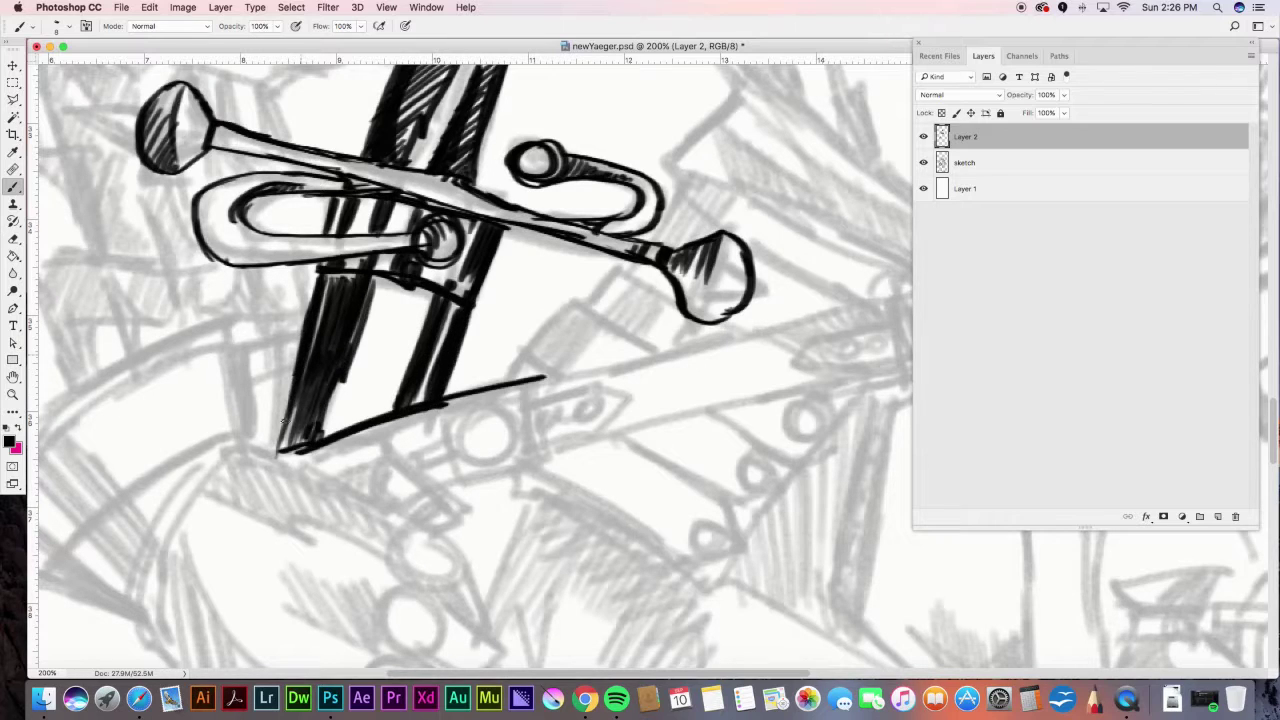
- Fill the light middle of the lower blade with slanted hatching and reinforce its left edge
{"action": "left_click_drag", "start_coordinate": [440, 300], "coordinate": [346, 344]}
{"action": "left_click_drag", "start_coordinate": [430, 324], "coordinate": [330, 396]}
{"action": "left_click_drag", "start_coordinate": [308, 310], "coordinate": [274, 450]}
{"action": "left_click_drag", "start_coordinate": [404, 384], "coordinate": [296, 440]}
{"action": "left_click_drag", "start_coordinate": [414, 276], "coordinate": [326, 300]}
- Outline the square belt plate beside the blade and shade it around its round rivet
{"action": "left_click_drag", "start_coordinate": [443, 402], "coordinate": [458, 487]}
{"action": "left_click_drag", "start_coordinate": [458, 487], "coordinate": [548, 462]}
{"action": "left_click_drag", "start_coordinate": [532, 382], "coordinate": [546, 460]}
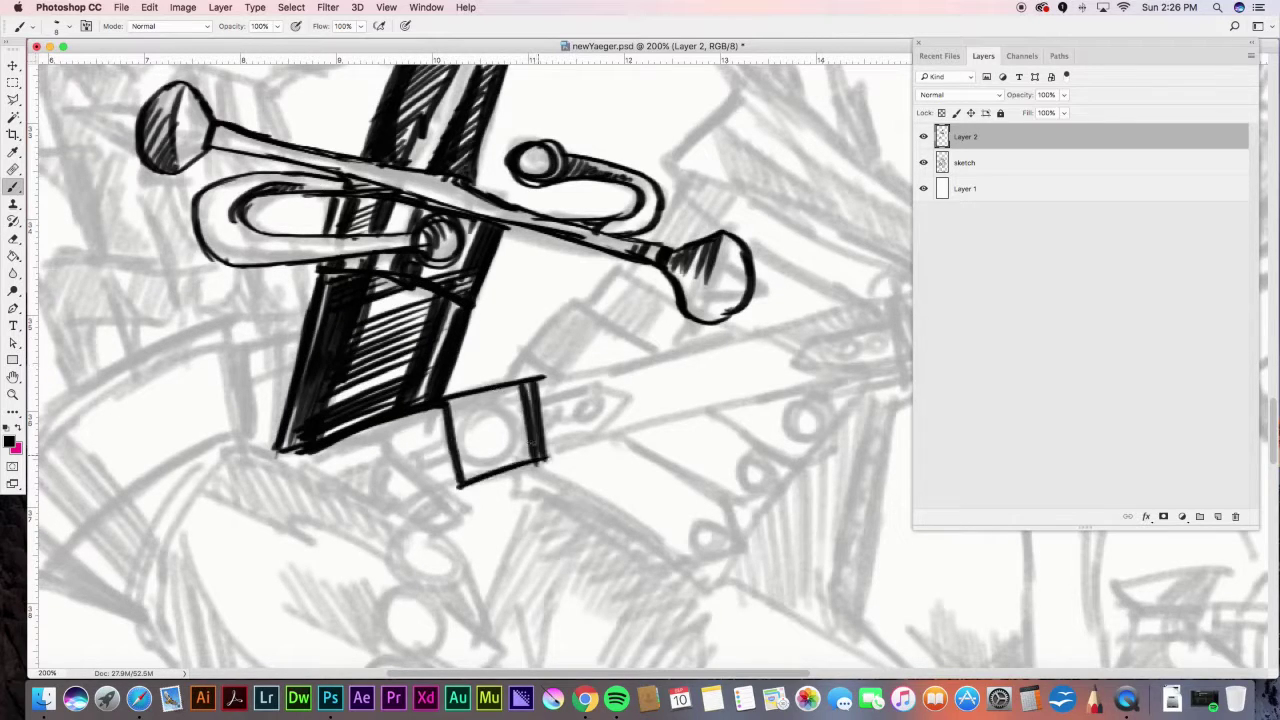
{"action": "left_click_drag", "start_coordinate": [490, 408], "coordinate": [488, 412]}
{"action": "left_click_drag", "start_coordinate": [520, 392], "coordinate": [528, 455]}
{"action": "left_click_drag", "start_coordinate": [462, 430], "coordinate": [500, 470]}
- Ink the pointed strap end extending from the belt plate, with short dashes along its middle
{"action": "left_click_drag", "start_coordinate": [607, 382], "coordinate": [614, 420]}
{"action": "left_click_drag", "start_coordinate": [548, 416], "coordinate": [555, 415]}
{"action": "left_click_drag", "start_coordinate": [568, 412], "coordinate": [588, 407]}
{"action": "left_click", "coordinate": [600, 405]}
{"action": "left_click_drag", "start_coordinate": [614, 420], "coordinate": [543, 440]}
{"action": "left_click_drag", "start_coordinate": [594, 443], "coordinate": [550, 454]}
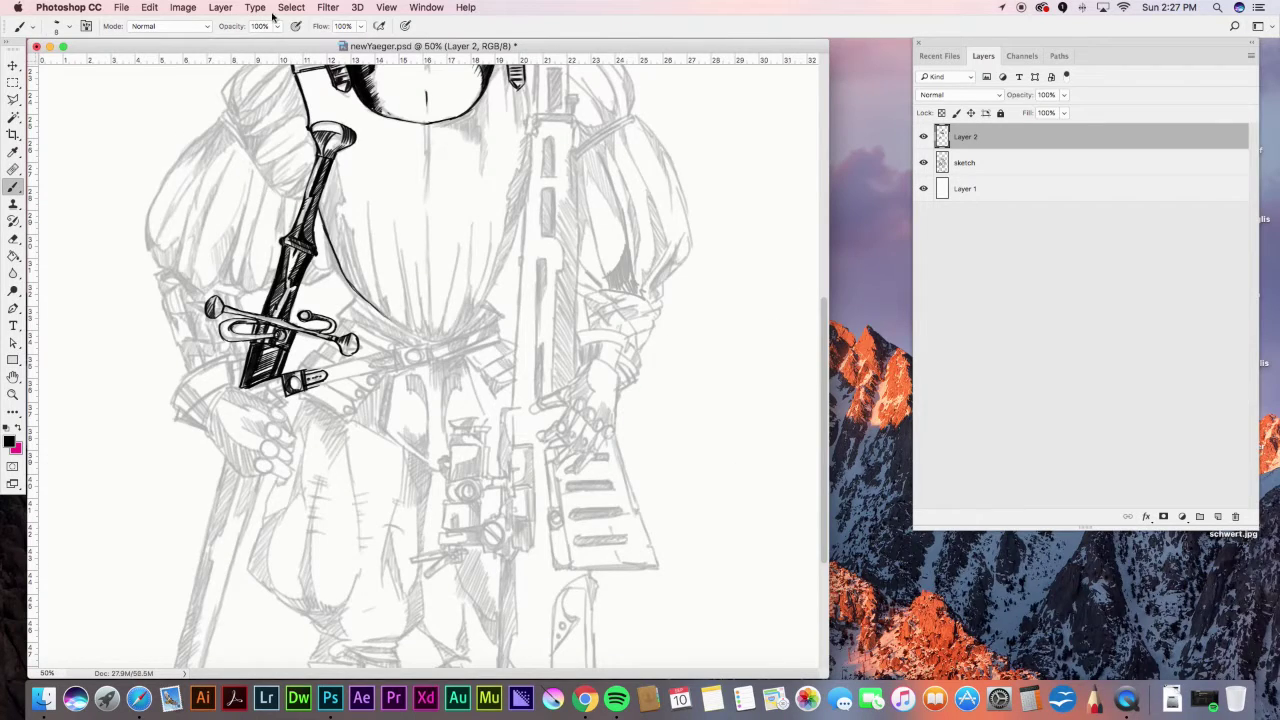
- Ink the breastplate's left edge beside the sword grip and shade it with dense black hatching and a few dots
{"action": "key", "text": "super+plus"}
{"action": "key", "text": "super+plus"}
{"action": "key", "text": "super+plus"}
{"action": "left_click_drag", "start_coordinate": [455, 200], "coordinate": [471, 483]}
{"action": "left_click_drag", "start_coordinate": [323, 90], "coordinate": [357, 225]}
{"action": "mouse_move", "coordinate": [354, 224]}
{"action": "left_mouse_down"}
{"action": "mouse_move", "coordinate": [337, 283]}
{"action": "mouse_move", "coordinate": [358, 385]}
{"action": "left_mouse_up"}
{"action": "left_click_drag", "start_coordinate": [368, 394], "coordinate": [384, 358]}
{"action": "left_click_drag", "start_coordinate": [381, 360], "coordinate": [471, 608]}
{"action": "left_click_drag", "start_coordinate": [455, 600], "coordinate": [478, 660]}
{"action": "mouse_move", "coordinate": [300, 100]}
{"action": "left_mouse_down"}
{"action": "mouse_move", "coordinate": [335, 400]}
{"action": "mouse_move", "coordinate": [400, 510]}
{"action": "mouse_move", "coordinate": [433, 615]}
{"action": "mouse_move", "coordinate": [464, 652]}
{"action": "left_mouse_up"}
{"action": "mouse_move", "coordinate": [266, 240]}
{"action": "left_mouse_down"}
{"action": "mouse_move", "coordinate": [290, 312]}
{"action": "mouse_move", "coordinate": [335, 345]}
{"action": "mouse_move", "coordinate": [425, 620]}
{"action": "mouse_move", "coordinate": [474, 666]}
{"action": "left_mouse_up"}
{"action": "left_click", "coordinate": [390, 117]}
{"action": "left_click", "coordinate": [384, 134]}
{"action": "left_click", "coordinate": [377, 158]}
{"action": "left_click_drag", "start_coordinate": [258, 288], "coordinate": [284, 368]}
{"action": "key", "text": "super+minus"}
{"action": "key", "text": "super+minus"}
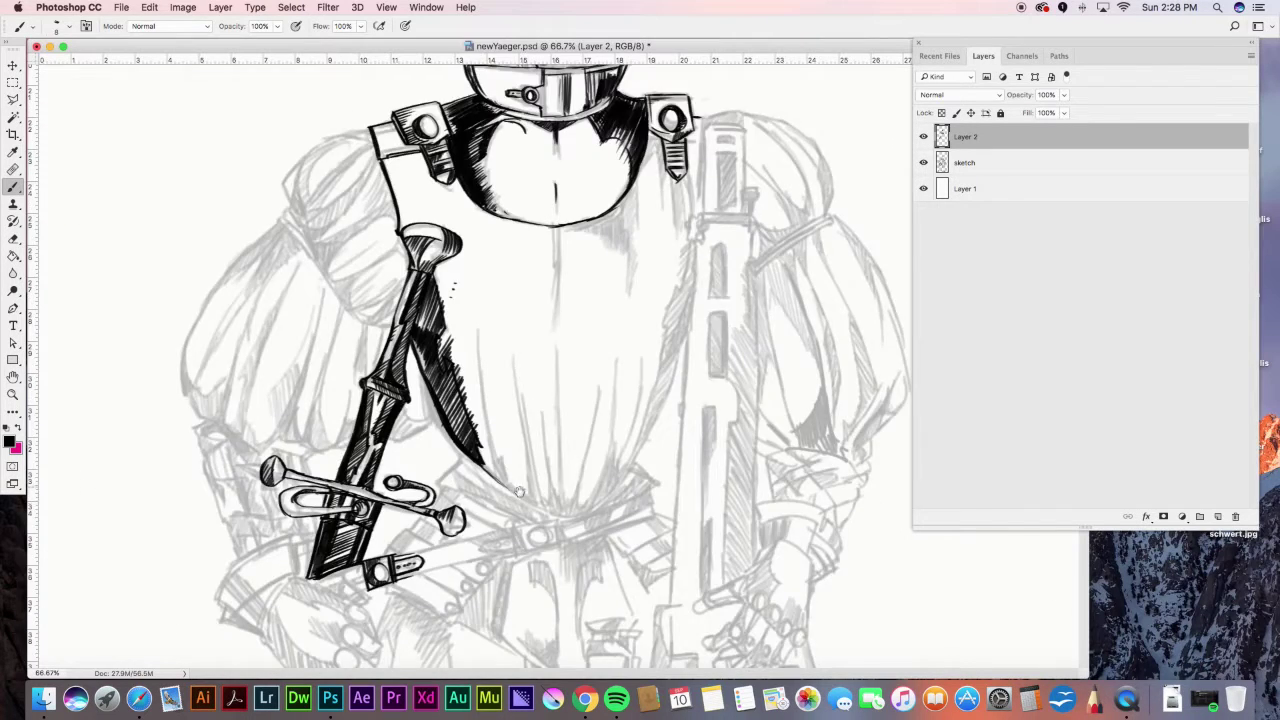
- Ink a long fold line on the breastplate's lower left, thicken its base, and add slanted hatch marks across it
{"action": "left_click_drag", "start_coordinate": [477, 326], "coordinate": [475, 308]}
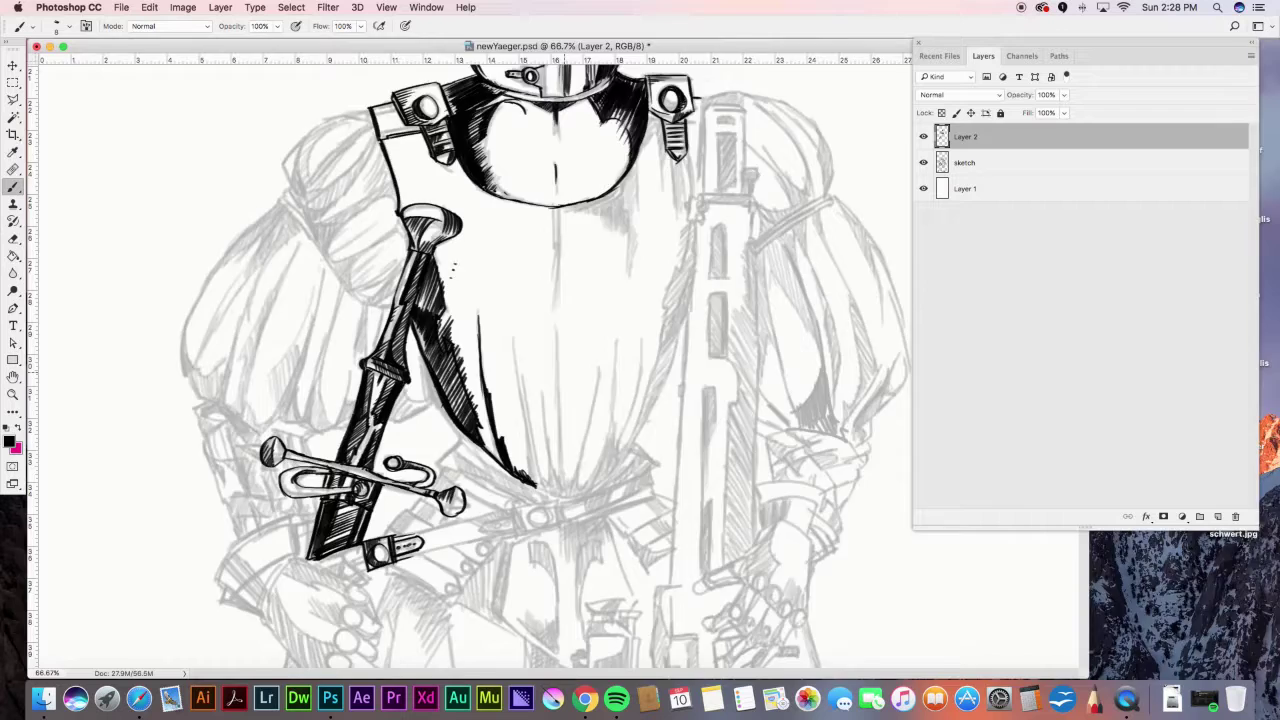
{"action": "key", "text": "super+plus"}
{"action": "key", "text": "super+plus"}
{"action": "left_click_drag", "start_coordinate": [385, 98], "coordinate": [445, 530]}
{"action": "left_click_drag", "start_coordinate": [420, 440], "coordinate": [475, 560]}
{"action": "left_click_drag", "start_coordinate": [452, 305], "coordinate": [395, 420]}
{"action": "left_click_drag", "start_coordinate": [458, 188], "coordinate": [418, 225]}
- Outline the V-shaped waist band under the breastplate and shade both of its sides with black hatching
{"action": "mouse_move", "coordinate": [470, 278]}
{"action": "left_mouse_down"}
{"action": "mouse_move", "coordinate": [518, 570]}
{"action": "mouse_move", "coordinate": [560, 582]}
{"action": "mouse_move", "coordinate": [752, 425]}
{"action": "left_mouse_up"}
{"action": "mouse_move", "coordinate": [235, 390]}
{"action": "left_mouse_down"}
{"action": "mouse_move", "coordinate": [205, 425]}
{"action": "mouse_move", "coordinate": [378, 562]}
{"action": "mouse_move", "coordinate": [500, 579]}
{"action": "left_mouse_up"}
{"action": "left_click_drag", "start_coordinate": [210, 493], "coordinate": [486, 596]}
{"action": "left_click_drag", "start_coordinate": [370, 570], "coordinate": [500, 598]}
{"action": "left_click_drag", "start_coordinate": [224, 413], "coordinate": [310, 482]}
{"action": "left_click_drag", "start_coordinate": [500, 594], "coordinate": [526, 607]}
{"action": "left_click_drag", "start_coordinate": [534, 605], "coordinate": [720, 551]}
{"action": "left_click_drag", "start_coordinate": [752, 422], "coordinate": [814, 478]}
{"action": "left_click_drag", "start_coordinate": [814, 482], "coordinate": [720, 530]}
{"action": "left_click_drag", "start_coordinate": [735, 440], "coordinate": [800, 500]}
{"action": "mouse_move", "coordinate": [690, 540]}
{"action": "left_mouse_down"}
{"action": "mouse_move", "coordinate": [750, 482]}
{"action": "mouse_move", "coordinate": [775, 485]}
{"action": "left_mouse_up"}
{"action": "left_click_drag", "start_coordinate": [612, 578], "coordinate": [710, 530]}
- Ink the central and right fold lines rising from the breastplate's lower point and darken the gaps at their base
{"action": "left_click_drag", "start_coordinate": [525, 585], "coordinate": [512, 208]}
{"action": "left_click_drag", "start_coordinate": [500, 555], "coordinate": [508, 465]}
{"action": "mouse_move", "coordinate": [545, 585]}
{"action": "left_mouse_down"}
{"action": "mouse_move", "coordinate": [528, 490]}
{"action": "mouse_move", "coordinate": [632, 262]}
{"action": "left_mouse_up"}
{"action": "left_click_drag", "start_coordinate": [612, 552], "coordinate": [694, 240]}
{"action": "left_click_drag", "start_coordinate": [638, 534], "coordinate": [696, 448]}
{"action": "left_click_drag", "start_coordinate": [650, 522], "coordinate": [692, 445]}
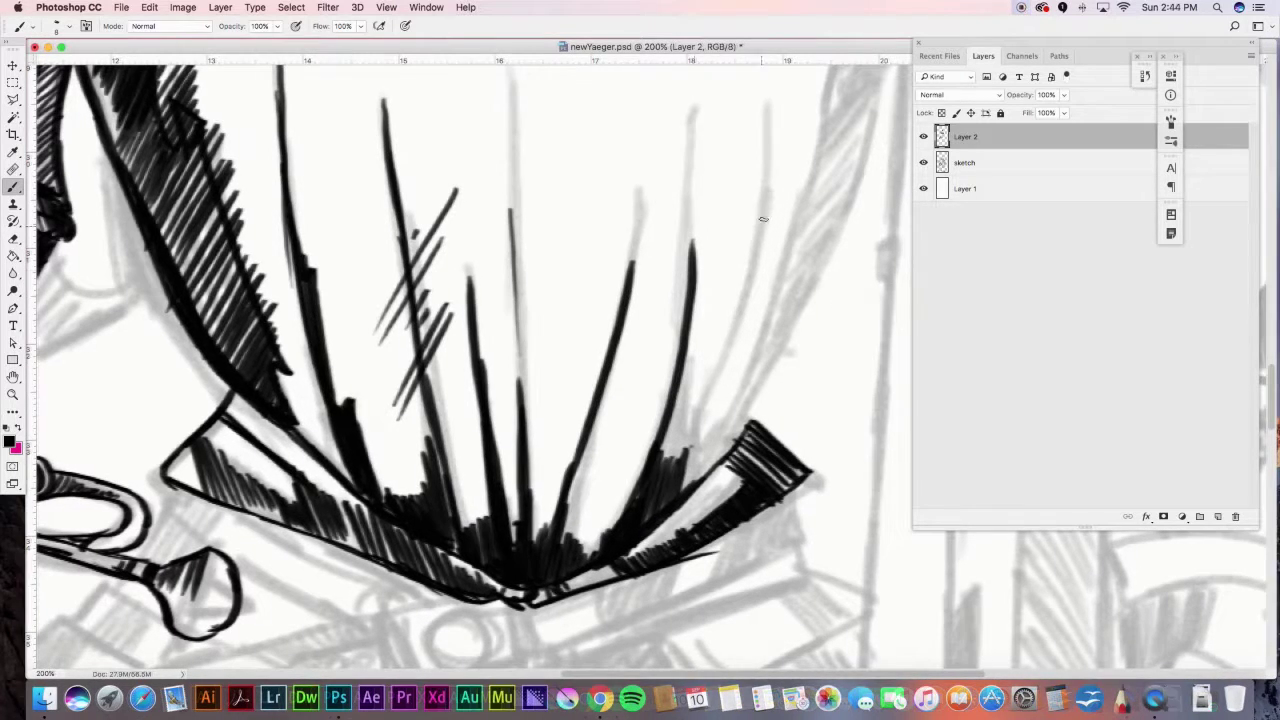
- Ink the outermost right fold and the breastplate's right edge, shading the edge with slanted hatching
{"action": "left_click_drag", "start_coordinate": [700, 440], "coordinate": [765, 218]}
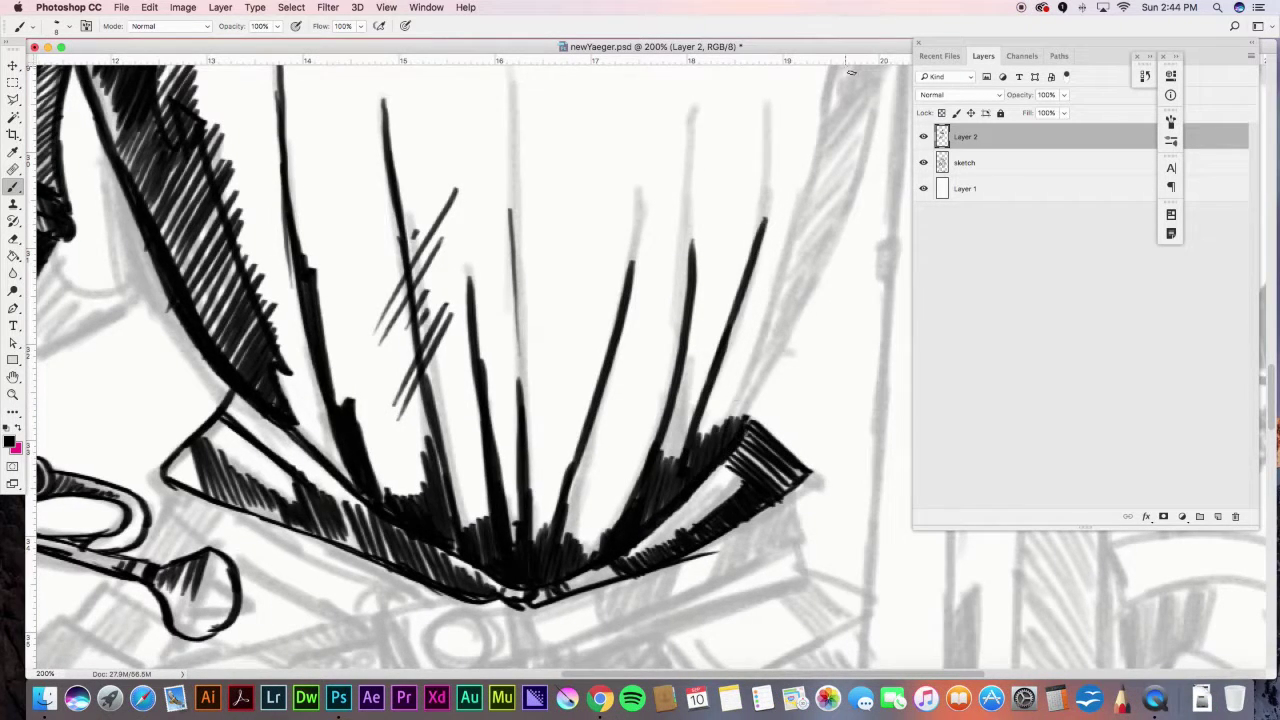
{"action": "left_click_drag", "start_coordinate": [872, 116], "coordinate": [749, 303]}
{"action": "left_click_drag", "start_coordinate": [636, 588], "coordinate": [774, 220]}
{"action": "left_click_drag", "start_coordinate": [630, 612], "coordinate": [686, 498]}
{"action": "mouse_move", "coordinate": [788, 60]}
{"action": "left_mouse_down"}
{"action": "mouse_move", "coordinate": [792, 134]}
{"action": "mouse_move", "coordinate": [834, 4]}
{"action": "left_mouse_up"}
{"action": "left_click_drag", "start_coordinate": [778, 190], "coordinate": [800, 66]}
{"action": "left_click_drag", "start_coordinate": [766, 66], "coordinate": [652, 450]}
{"action": "left_click_drag", "start_coordinate": [690, 344], "coordinate": [774, 230]}
{"action": "left_click_drag", "start_coordinate": [650, 472], "coordinate": [732, 352]}
{"action": "left_click_drag", "start_coordinate": [620, 594], "coordinate": [690, 478]}
{"action": "left_click_drag", "start_coordinate": [714, 238], "coordinate": [786, 122]}
{"action": "mouse_move", "coordinate": [776, 47]}
{"action": "left_mouse_down"}
{"action": "mouse_move", "coordinate": [754, 64]}
{"action": "mouse_move", "coordinate": [778, 46]}
{"action": "left_mouse_up"}
- Step back ten brush strokes in the document history
{"action": "key", "text": "super+minus"}
{"action": "key", "text": "super+minus"}
{"action": "key", "text": "v"}
{"action": "key", "text": "b"}
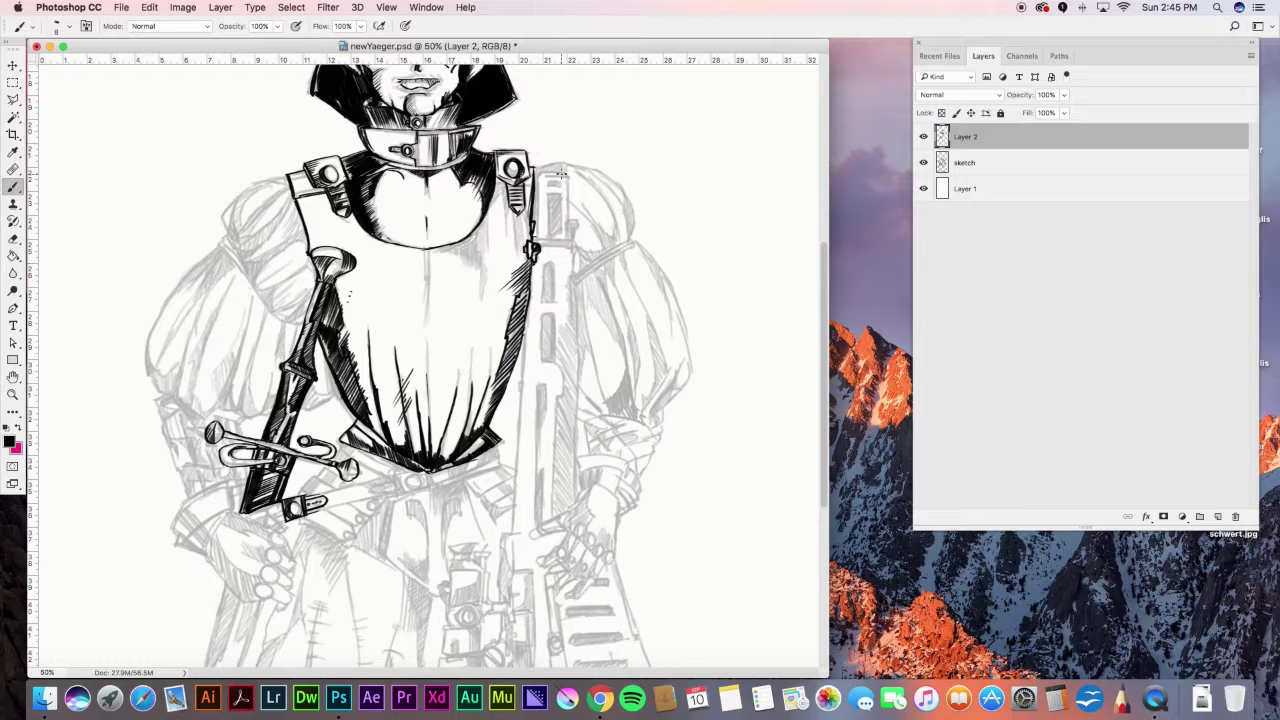
{"action": "left_click", "coordinate": [426, 8]}
{"action": "left_click", "coordinate": [446, 254]}
{"action": "left_click", "coordinate": [953, 479]}
{"action": "key", "text": "super+plus"}
{"action": "key", "text": "super+plus"}
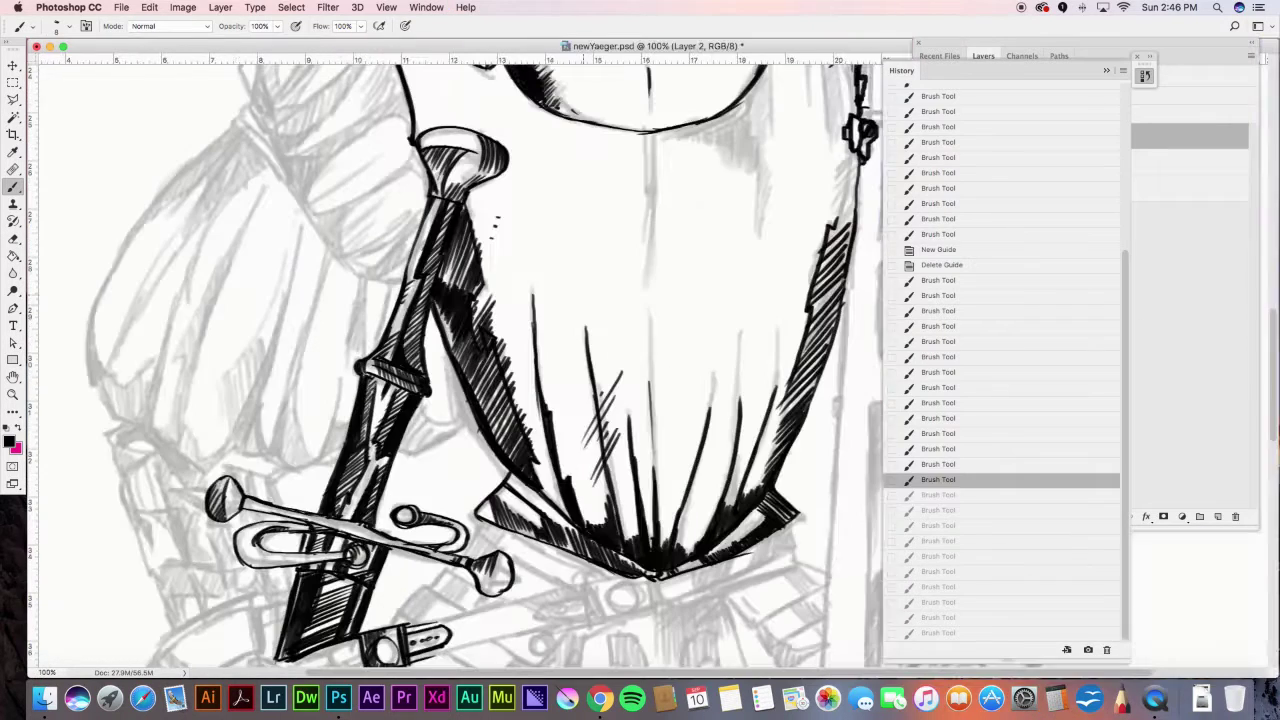
- Hatch the upper part of the breastplate's right edge and the shadow beneath the right side of the neckline
{"action": "left_click_drag", "start_coordinate": [862, 158], "coordinate": [808, 184]}
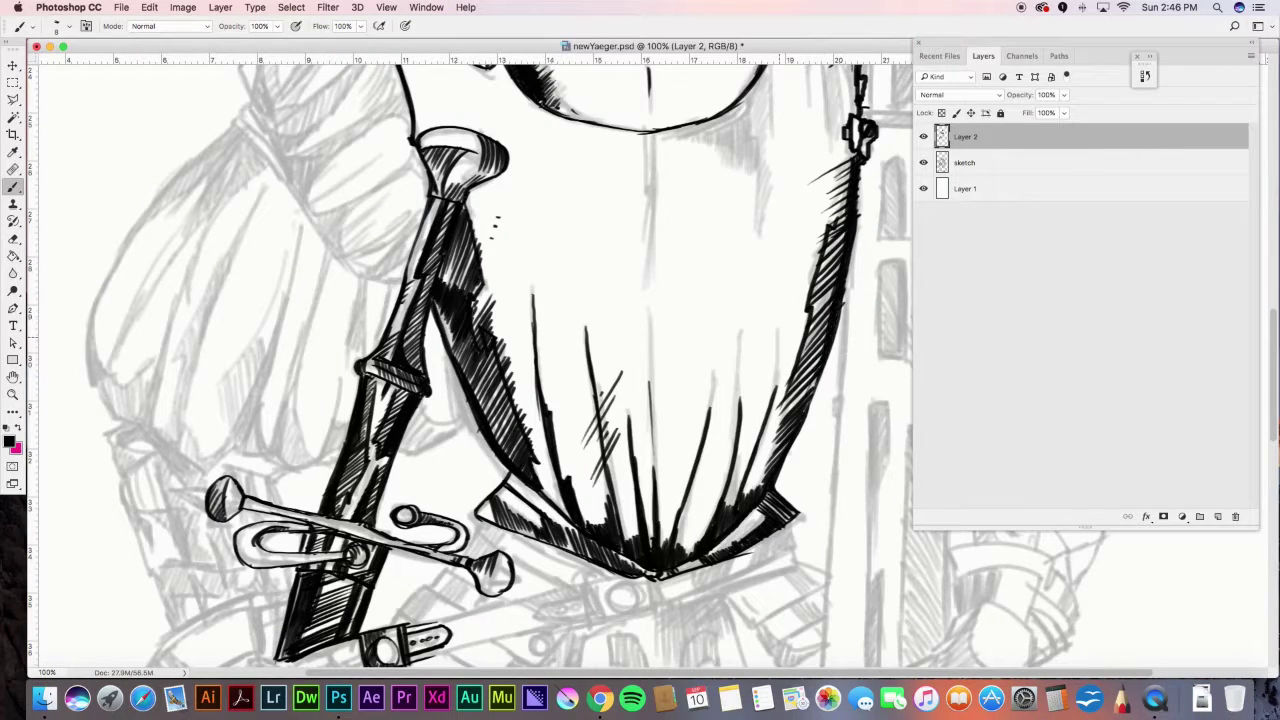
{"action": "left_click_drag", "start_coordinate": [714, 116], "coordinate": [714, 152]}
{"action": "left_click_drag", "start_coordinate": [724, 111], "coordinate": [724, 159]}
{"action": "left_click_drag", "start_coordinate": [735, 104], "coordinate": [736, 165]}
{"action": "left_click_drag", "start_coordinate": [746, 94], "coordinate": [746, 172]}
{"action": "mouse_move", "coordinate": [757, 84]}
{"action": "left_mouse_down"}
{"action": "mouse_move", "coordinate": [758, 190]}
{"action": "mouse_move", "coordinate": [771, 105]}
{"action": "left_mouse_up"}
{"action": "mouse_move", "coordinate": [760, 130]}
{"action": "left_mouse_down"}
{"action": "mouse_move", "coordinate": [717, 223]}
{"action": "mouse_move", "coordinate": [660, 278]}
{"action": "left_mouse_up"}
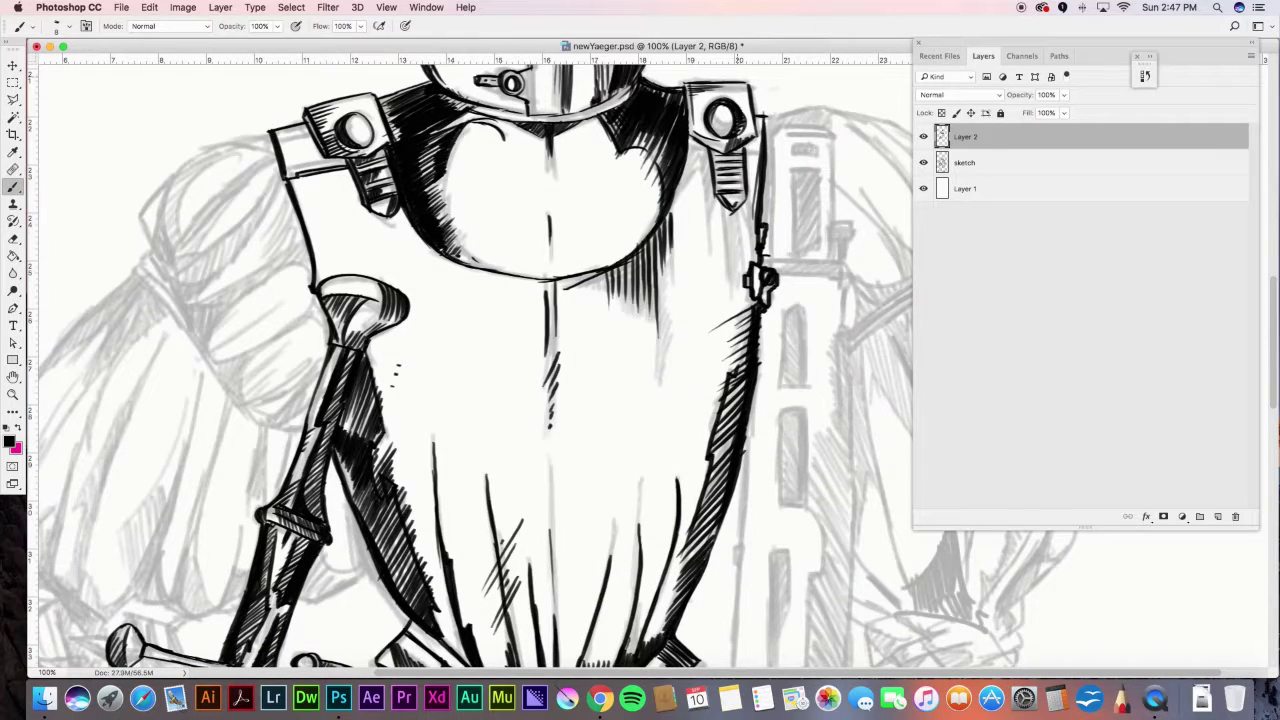
- Shade the breastplate below the right shoulder strap with dark downward strokes
{"action": "left_click_drag", "start_coordinate": [738, 203], "coordinate": [726, 258]}
{"action": "left_click_drag", "start_coordinate": [748, 200], "coordinate": [730, 273]}
{"action": "left_click_drag", "start_coordinate": [756, 200], "coordinate": [734, 264]}
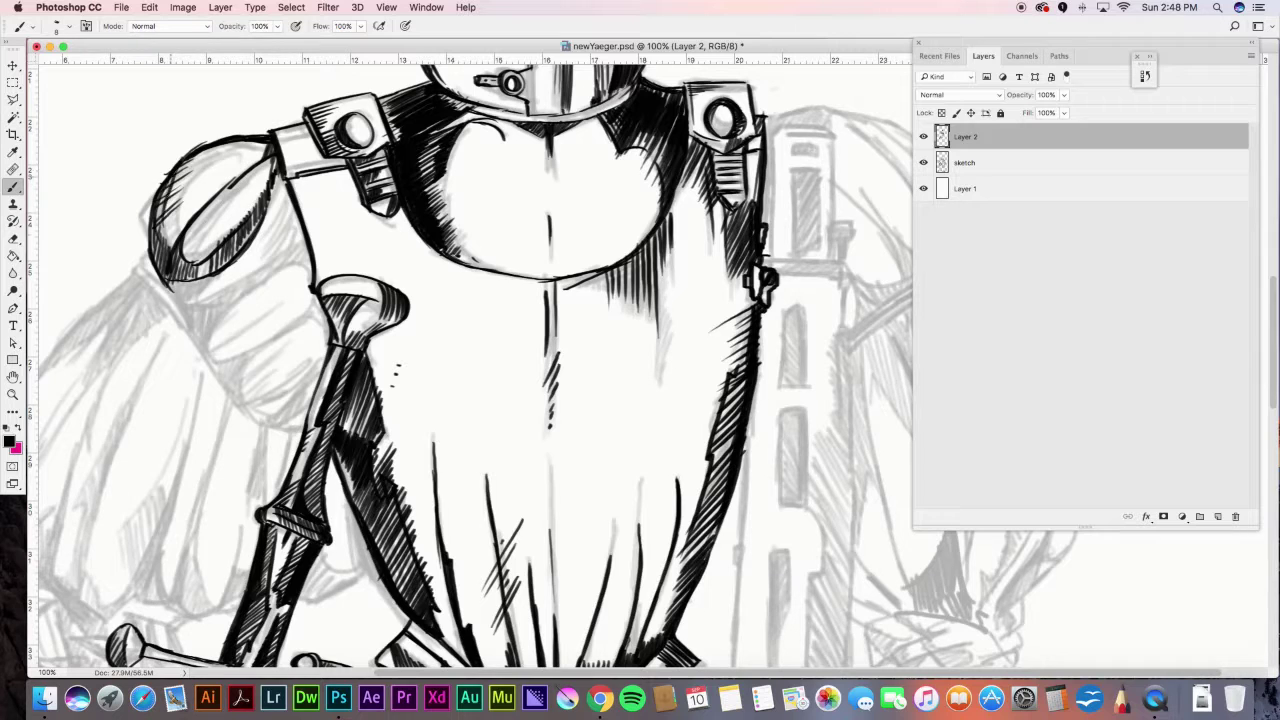
- Ink the folds of the left upper sleeve puff and hatch shadows along its right side and lower end
{"action": "key", "text": "super+equal"}
{"action": "key", "text": "super+minus"}
{"action": "left_click_drag", "start_coordinate": [431, 337], "coordinate": [555, 289]}
{"action": "left_click_drag", "start_coordinate": [300, 258], "coordinate": [360, 241]}
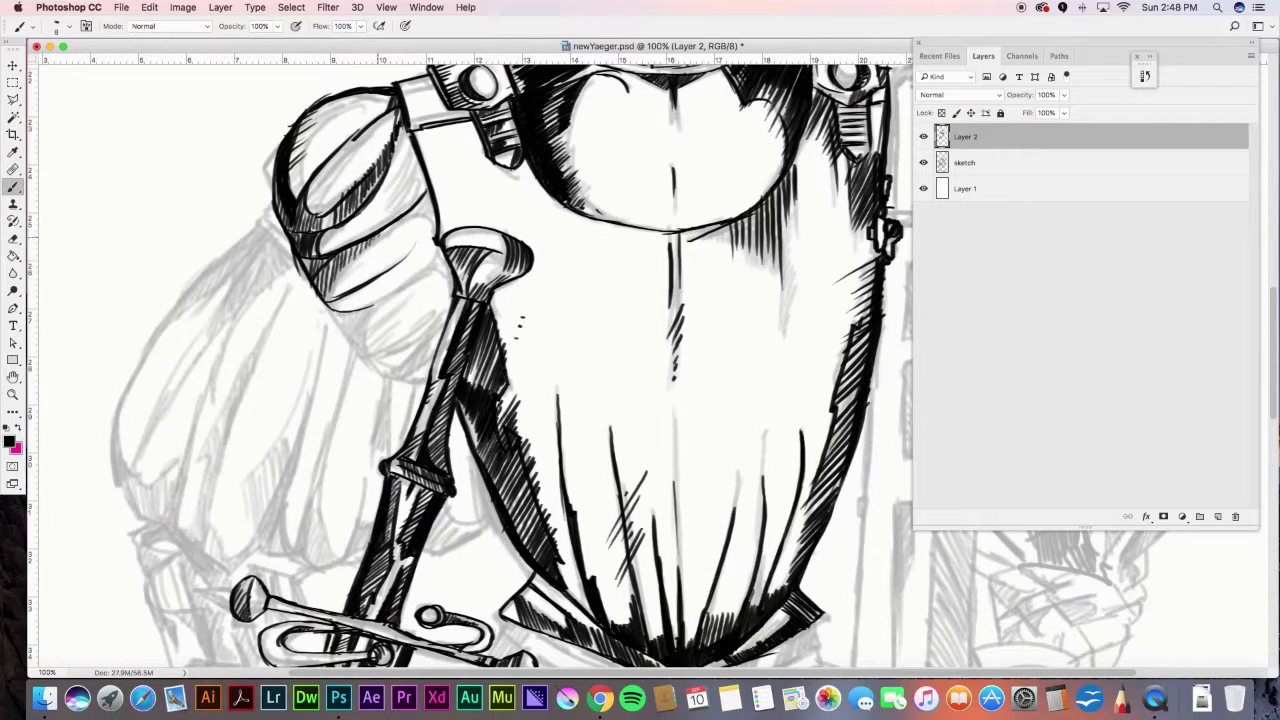
{"action": "left_click_drag", "start_coordinate": [432, 120], "coordinate": [408, 200]}
{"action": "left_click_drag", "start_coordinate": [438, 135], "coordinate": [420, 205]}
{"action": "left_click_drag", "start_coordinate": [362, 308], "coordinate": [340, 354]}
{"action": "left_click_drag", "start_coordinate": [380, 304], "coordinate": [360, 366]}
{"action": "left_click_drag", "start_coordinate": [424, 338], "coordinate": [388, 378]}
{"action": "left_click_drag", "start_coordinate": [448, 314], "coordinate": [424, 378]}
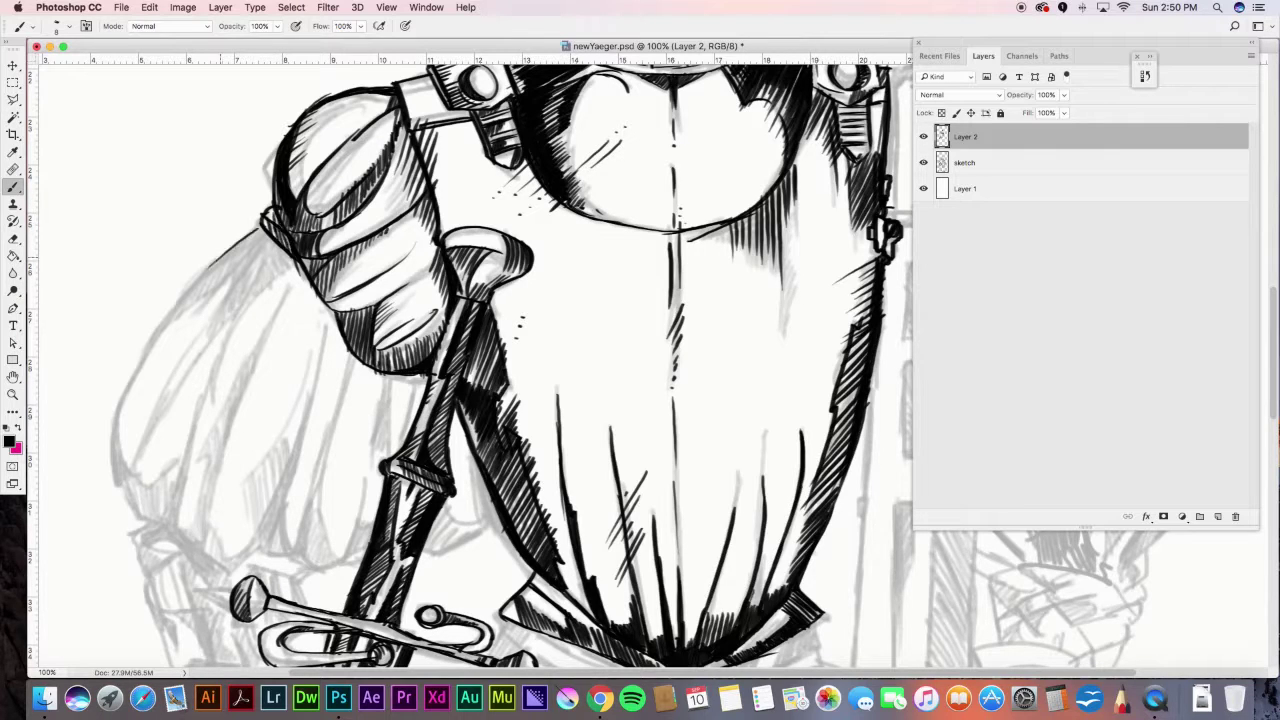
- Outline the outer edge and lower hem of the left lower sleeve puff, adding its first fold line with hatch marks
{"action": "left_click_drag", "start_coordinate": [236, 244], "coordinate": [112, 450]}
{"action": "left_click_drag", "start_coordinate": [110, 452], "coordinate": [180, 530]}
{"action": "left_click_drag", "start_coordinate": [134, 470], "coordinate": [186, 458]}
{"action": "left_click_drag", "start_coordinate": [184, 460], "coordinate": [176, 522]}
{"action": "left_click_drag", "start_coordinate": [226, 316], "coordinate": [132, 466]}
{"action": "left_click_drag", "start_coordinate": [178, 344], "coordinate": [195, 376]}
- Shade the gathered top of the left lower sleeve puff with dense black strokes
{"action": "left_click_drag", "start_coordinate": [300, 263], "coordinate": [224, 311]}
{"action": "left_click_drag", "start_coordinate": [266, 228], "coordinate": [254, 282]}
{"action": "left_click_drag", "start_coordinate": [294, 244], "coordinate": [268, 286]}
{"action": "left_click_drag", "start_coordinate": [264, 252], "coordinate": [252, 290]}
{"action": "left_click_drag", "start_coordinate": [254, 276], "coordinate": [230, 310]}
{"action": "left_click_drag", "start_coordinate": [222, 258], "coordinate": [178, 316]}
- Ink the next long fold of the lower sleeve puff, extend its hem, and darken the fold's base
{"action": "mouse_move", "coordinate": [254, 234]}
{"action": "left_mouse_down"}
{"action": "mouse_move", "coordinate": [224, 290]}
{"action": "mouse_move", "coordinate": [204, 514]}
{"action": "left_mouse_up"}
{"action": "left_click_drag", "start_coordinate": [176, 518], "coordinate": [264, 570]}
{"action": "left_click_drag", "start_coordinate": [236, 402], "coordinate": [210, 558]}
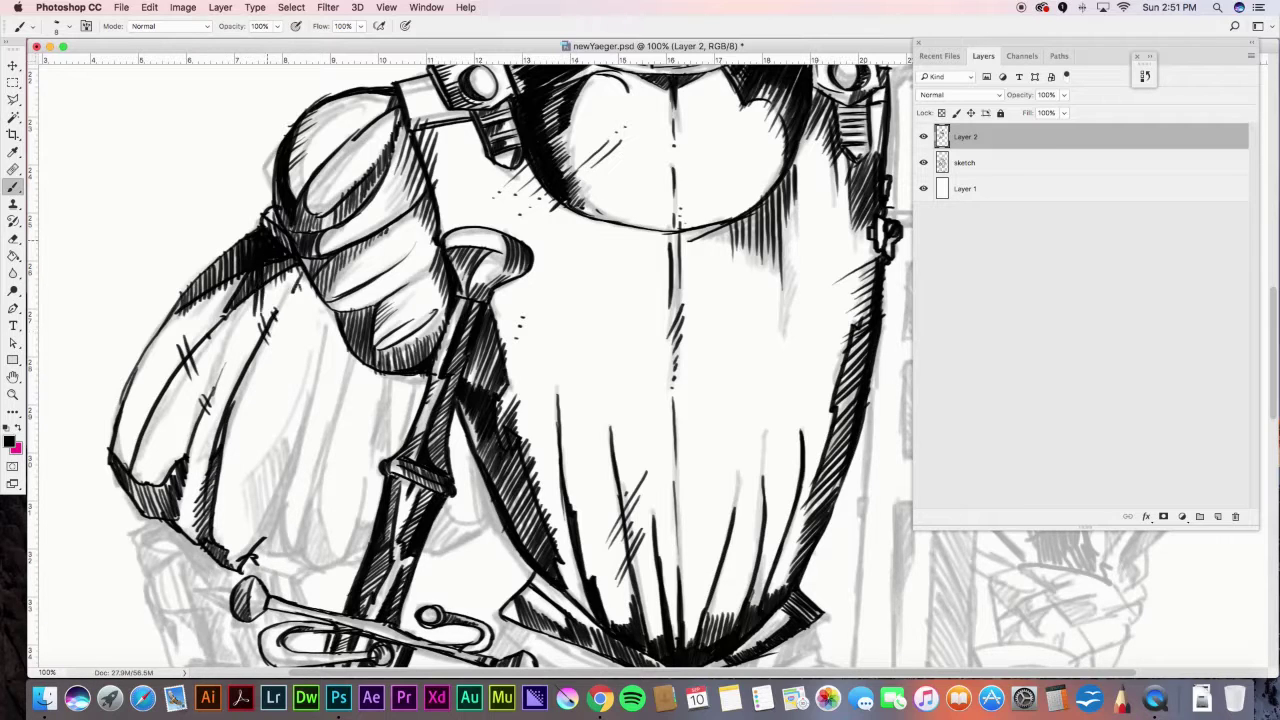
- Add more hatching below the sleeve's gathered top and fill a dark wedge at the base of the middle fold
{"action": "left_click_drag", "start_coordinate": [270, 264], "coordinate": [266, 320]}
{"action": "left_click_drag", "start_coordinate": [298, 262], "coordinate": [278, 316]}
{"action": "left_click_drag", "start_coordinate": [276, 264], "coordinate": [274, 310]}
{"action": "left_click_drag", "start_coordinate": [322, 395], "coordinate": [242, 486]}
{"action": "left_click_drag", "start_coordinate": [296, 436], "coordinate": [262, 534]}
{"action": "left_click_drag", "start_coordinate": [252, 478], "coordinate": [264, 514]}
{"action": "left_click_drag", "start_coordinate": [270, 462], "coordinate": [296, 488]}
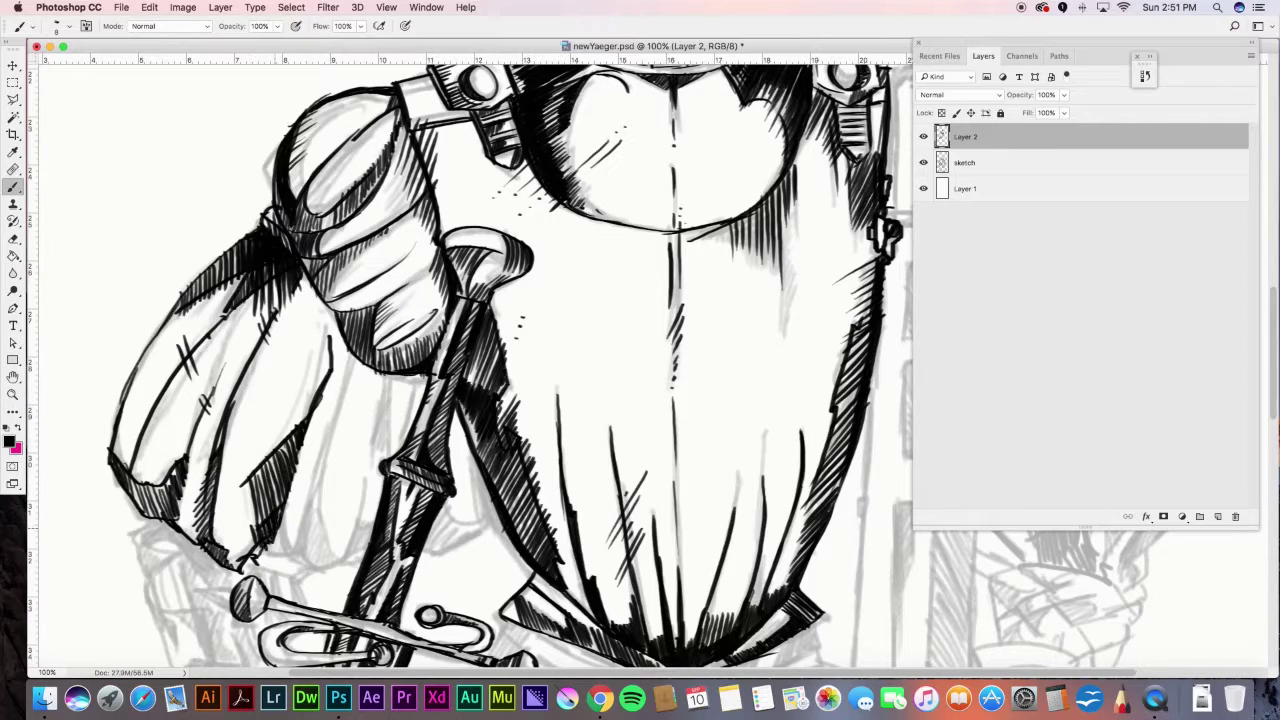
- Ink another curved fold right of the dark wedge, continue the sleeve's hem to it, and shade its base
{"action": "left_click_drag", "start_coordinate": [346, 390], "coordinate": [310, 552]}
{"action": "left_click_drag", "start_coordinate": [264, 550], "coordinate": [312, 554]}
{"action": "left_click_drag", "start_coordinate": [316, 484], "coordinate": [302, 556]}
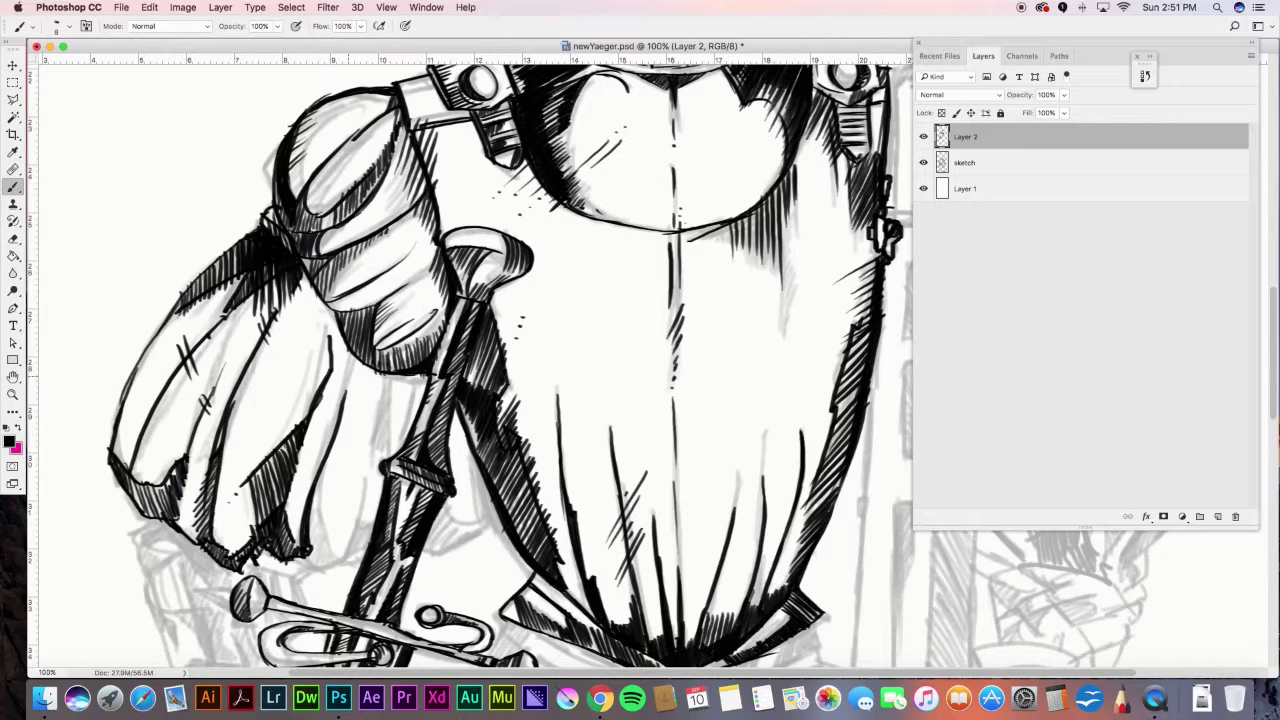
- Ink the remaining folds of the lower sleeve puff behind the sword and fill its hem on the breastplate side
{"action": "left_click_drag", "start_coordinate": [390, 376], "coordinate": [370, 458]}
{"action": "left_click_drag", "start_coordinate": [426, 376], "coordinate": [386, 456]}
{"action": "left_click_drag", "start_coordinate": [452, 519], "coordinate": [482, 526]}
{"action": "left_click_drag", "start_coordinate": [489, 536], "coordinate": [424, 558]}
{"action": "left_click_drag", "start_coordinate": [446, 504], "coordinate": [424, 552]}
{"action": "left_click_drag", "start_coordinate": [466, 530], "coordinate": [446, 550]}
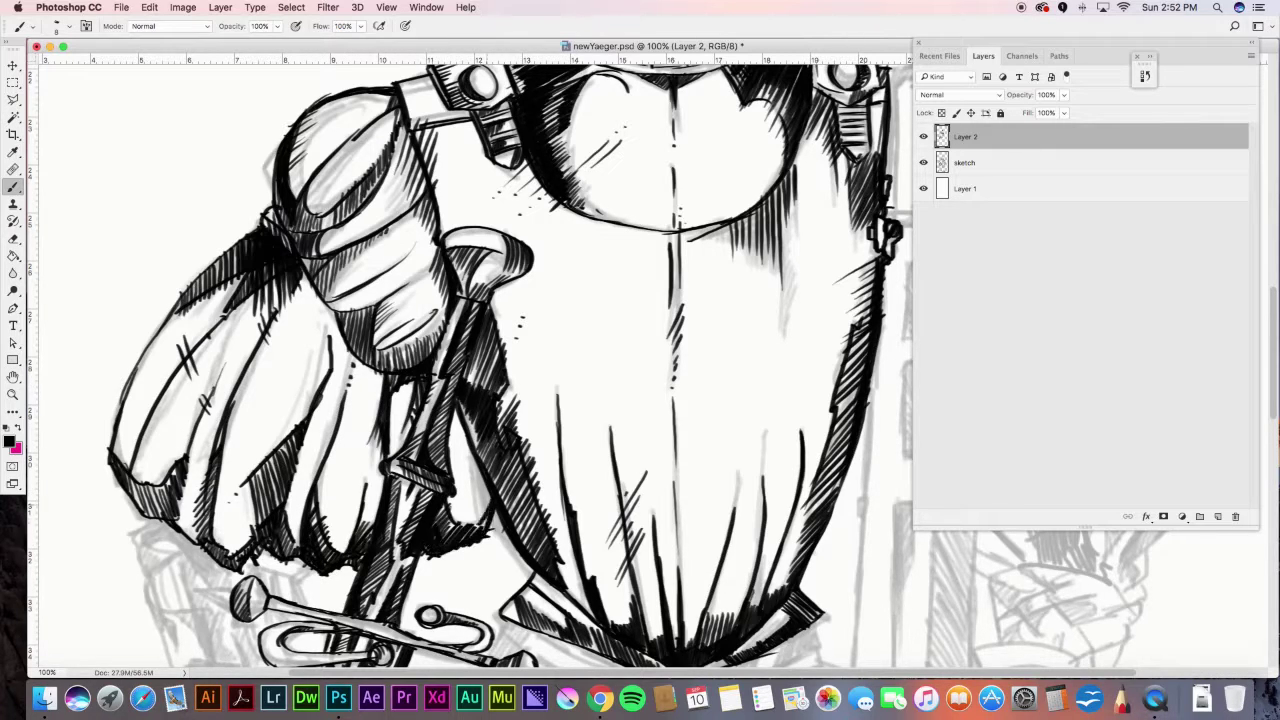
- Darken the sleeve fold between the sword and breastplate and refine the long fold on the sword's other side
{"action": "left_click_drag", "start_coordinate": [470, 420], "coordinate": [462, 484]}
{"action": "left_click_drag", "start_coordinate": [486, 414], "coordinate": [466, 524]}
{"action": "left_click_drag", "start_coordinate": [326, 322], "coordinate": [300, 424]}
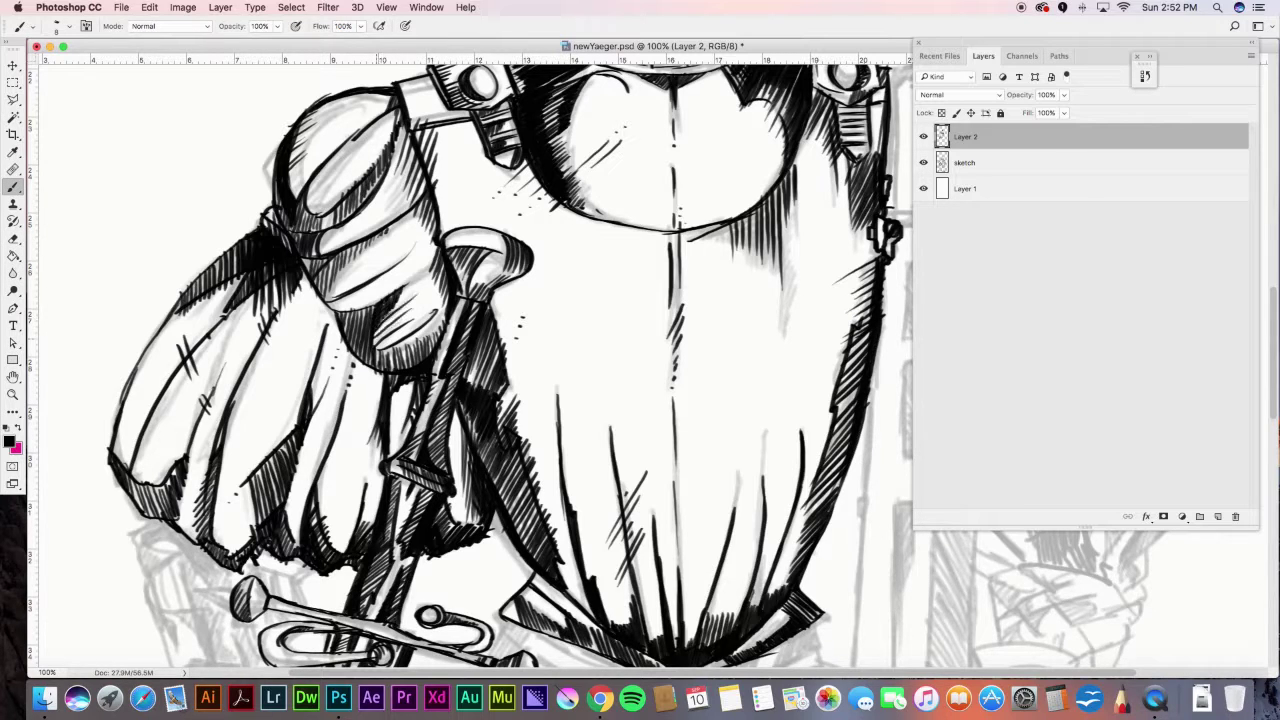
- Ink the outline of the flared glove cuff below the chainmail forearm
{"action": "scroll", "coordinate": [470, 360], "scroll_direction": "down", "scroll_amount": 5}
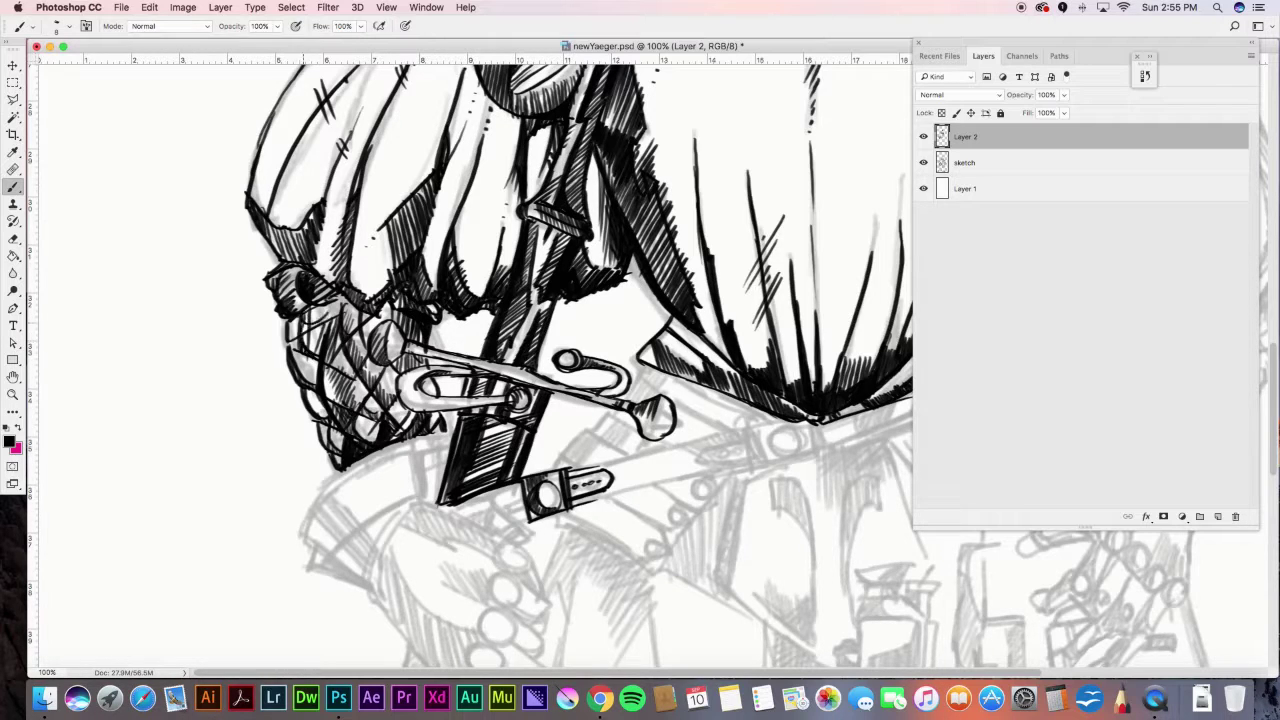
{"action": "scroll", "coordinate": [470, 360], "scroll_direction": "down", "scroll_amount": 5}
{"action": "left_click_drag", "start_coordinate": [380, 222], "coordinate": [303, 342]}
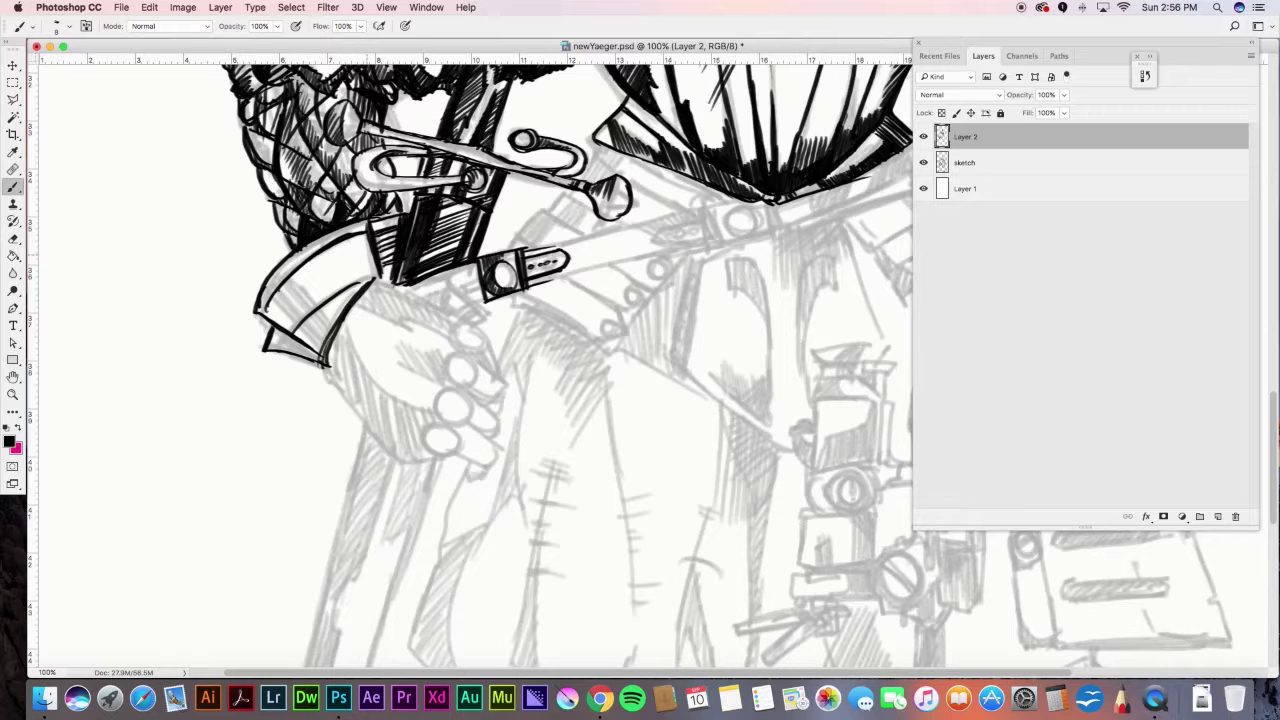
- Thicken the glove cuff's rim and shade its bands and lower flap with dense black hatching
{"action": "key", "text": "super+plus"}
{"action": "left_click_drag", "start_coordinate": [300, 458], "coordinate": [564, 372]}
{"action": "left_click_drag", "start_coordinate": [82, 336], "coordinate": [134, 382]}
{"action": "mouse_move", "coordinate": [90, 308]}
{"action": "left_mouse_down"}
{"action": "mouse_move", "coordinate": [172, 374]}
{"action": "mouse_move", "coordinate": [186, 440]}
{"action": "left_mouse_up"}
{"action": "left_click_drag", "start_coordinate": [114, 299], "coordinate": [158, 332]}
{"action": "left_click_drag", "start_coordinate": [146, 360], "coordinate": [200, 408]}
{"action": "left_click_drag", "start_coordinate": [228, 342], "coordinate": [182, 425]}
{"action": "left_click_drag", "start_coordinate": [120, 272], "coordinate": [70, 310]}
{"action": "left_click_drag", "start_coordinate": [198, 218], "coordinate": [258, 194]}
{"action": "mouse_move", "coordinate": [262, 206]}
{"action": "left_mouse_down"}
{"action": "mouse_move", "coordinate": [276, 298]}
{"action": "mouse_move", "coordinate": [262, 292]}
{"action": "left_mouse_up"}
{"action": "left_click_drag", "start_coordinate": [244, 312], "coordinate": [280, 294]}
{"action": "mouse_move", "coordinate": [92, 400]}
{"action": "left_mouse_down"}
{"action": "mouse_move", "coordinate": [80, 434]}
{"action": "mouse_move", "coordinate": [140, 450]}
{"action": "left_mouse_up"}
- Ink the hand's outer edge from the cuff, then the round knuckles and upper fingers with dark undersides
{"action": "left_click_drag", "start_coordinate": [116, 414], "coordinate": [396, 659]}
{"action": "left_click_drag", "start_coordinate": [410, 588], "coordinate": [412, 590]}
{"action": "mouse_move", "coordinate": [420, 515]}
{"action": "left_mouse_down"}
{"action": "mouse_move", "coordinate": [470, 600]}
{"action": "mouse_move", "coordinate": [480, 560]}
{"action": "left_mouse_up"}
{"action": "left_click_drag", "start_coordinate": [440, 448], "coordinate": [495, 470]}
{"action": "left_click_drag", "start_coordinate": [460, 392], "coordinate": [546, 494]}
{"action": "left_click_drag", "start_coordinate": [488, 458], "coordinate": [552, 512]}
{"action": "mouse_move", "coordinate": [552, 512]}
{"action": "left_mouse_down"}
{"action": "mouse_move", "coordinate": [504, 524]}
{"action": "mouse_move", "coordinate": [524, 548]}
{"action": "left_mouse_up"}
{"action": "mouse_move", "coordinate": [512, 544]}
{"action": "left_mouse_down"}
{"action": "mouse_move", "coordinate": [554, 524]}
{"action": "mouse_move", "coordinate": [534, 566]}
{"action": "left_mouse_up"}
{"action": "left_click_drag", "start_coordinate": [466, 592], "coordinate": [522, 610]}
{"action": "left_click_drag", "start_coordinate": [480, 532], "coordinate": [544, 584]}
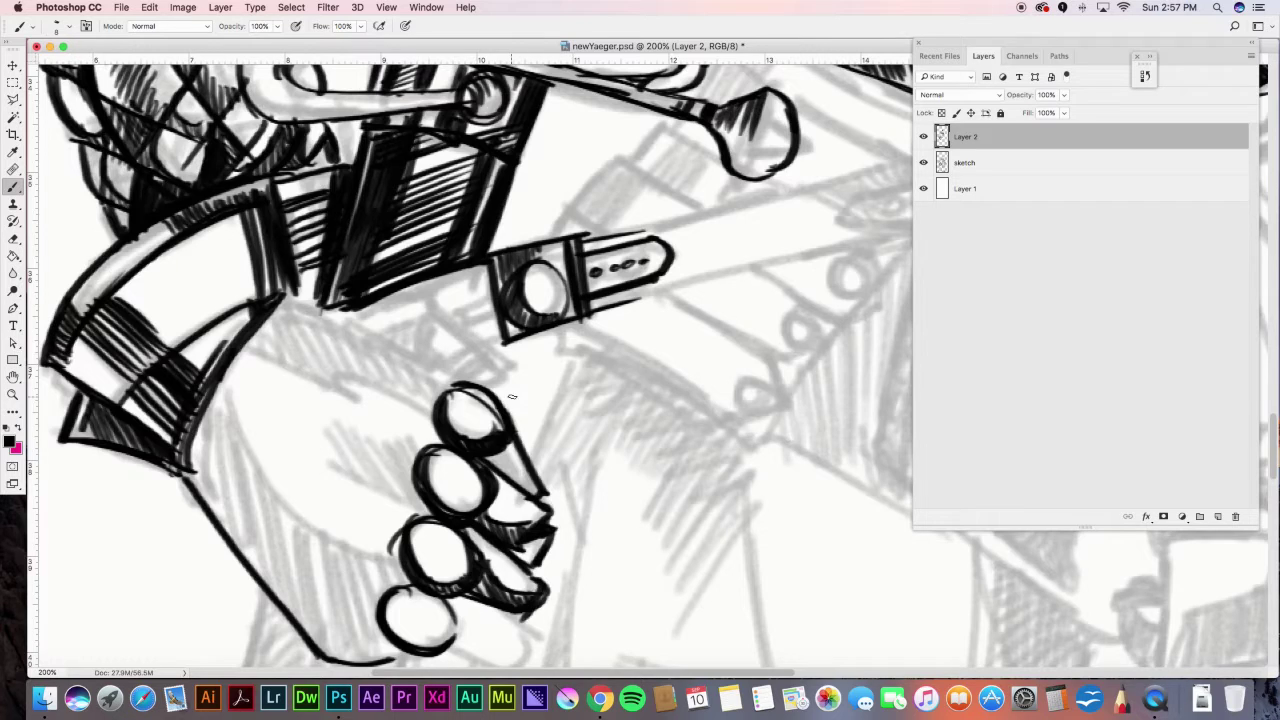
- Ink the little finger beside the lowest knuckle and the dark pointed shape beneath it
{"action": "left_click_drag", "start_coordinate": [562, 524], "coordinate": [618, 257]}
{"action": "left_click_drag", "start_coordinate": [507, 334], "coordinate": [577, 397]}
{"action": "left_click_drag", "start_coordinate": [500, 385], "coordinate": [578, 416]}
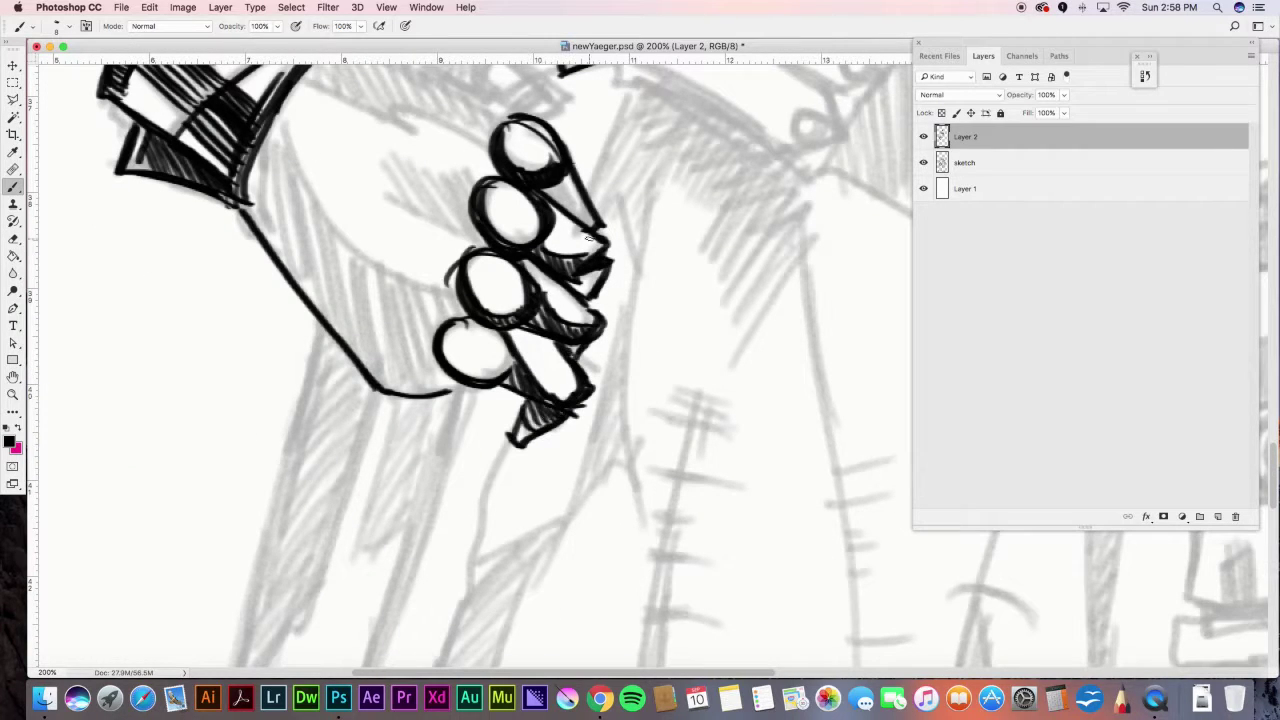
- Hatch the back of the hand along its outer edge and behind the knuckles, filling the lowest area black
{"action": "mouse_move", "coordinate": [275, 130]}
{"action": "left_mouse_down"}
{"action": "mouse_move", "coordinate": [455, 310]}
{"action": "mouse_move", "coordinate": [350, 335]}
{"action": "left_mouse_up"}
{"action": "mouse_move", "coordinate": [350, 250]}
{"action": "left_mouse_down"}
{"action": "mouse_move", "coordinate": [460, 390]}
{"action": "mouse_move", "coordinate": [455, 330]}
{"action": "left_mouse_up"}
{"action": "mouse_move", "coordinate": [390, 161]}
{"action": "left_mouse_down"}
{"action": "mouse_move", "coordinate": [456, 186]}
{"action": "mouse_move", "coordinate": [426, 220]}
{"action": "mouse_move", "coordinate": [478, 228]}
{"action": "left_mouse_up"}
{"action": "left_click_drag", "start_coordinate": [320, 305], "coordinate": [421, 385]}
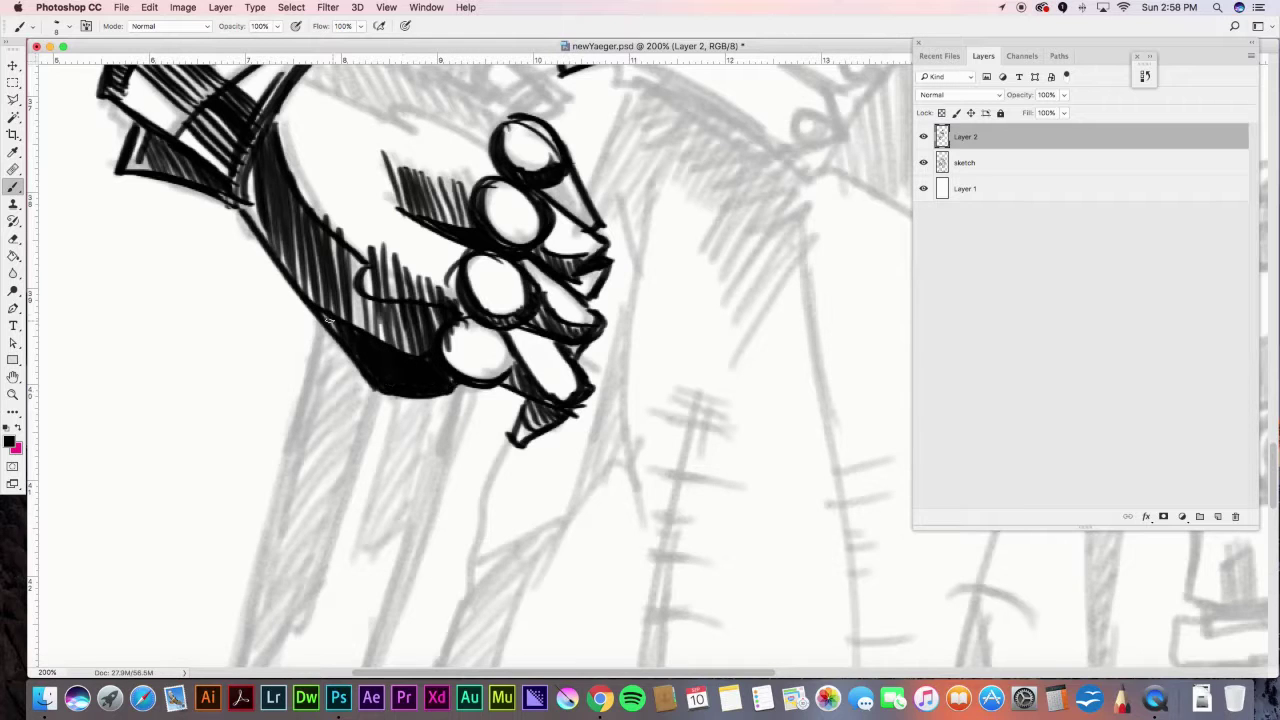
- Ink the scabbard's outer edge below the hand and hatch the upper part of its shadow band
{"action": "mouse_move", "coordinate": [498, 451]}
{"action": "left_mouse_down"}
{"action": "mouse_move", "coordinate": [631, 340]}
{"action": "mouse_move", "coordinate": [611, 322]}
{"action": "left_mouse_up"}
{"action": "left_click_drag", "start_coordinate": [430, 188], "coordinate": [405, 302]}
{"action": "left_click_drag", "start_coordinate": [415, 236], "coordinate": [363, 454]}
{"action": "left_click_drag", "start_coordinate": [393, 318], "coordinate": [312, 665]}
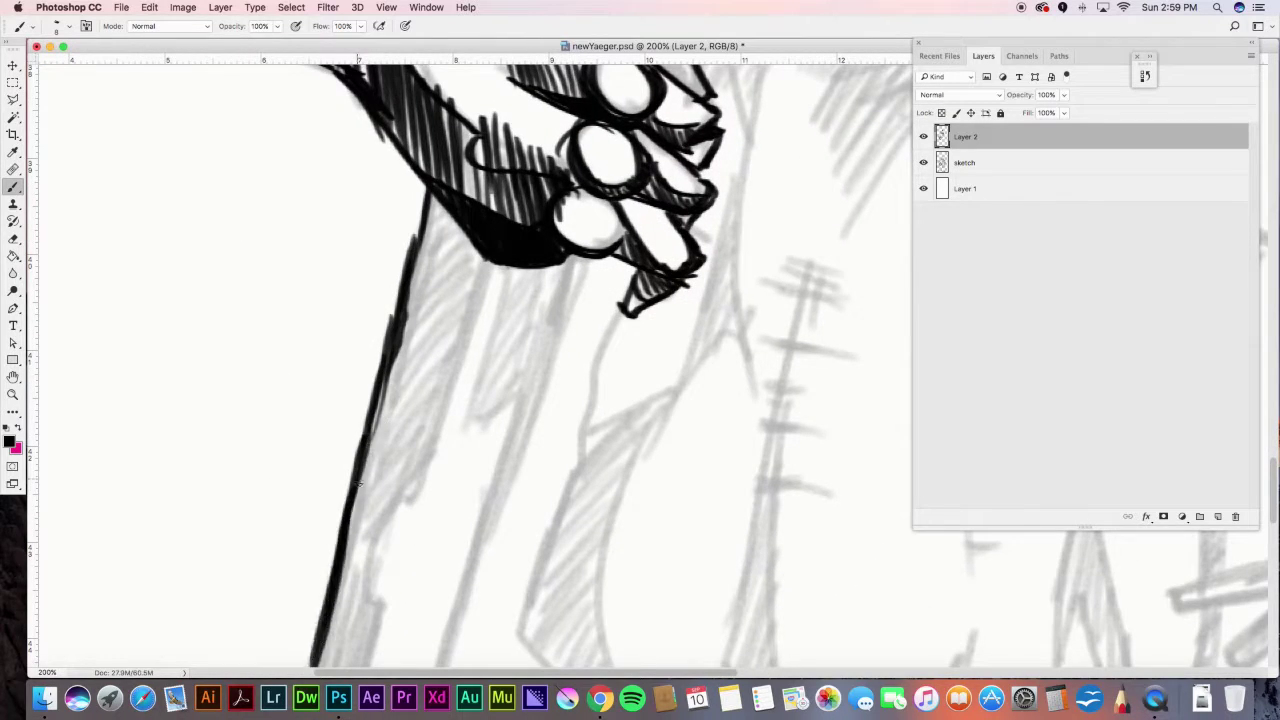
{"action": "left_click_drag", "start_coordinate": [410, 510], "coordinate": [365, 600]}
{"action": "left_click_drag", "start_coordinate": [480, 260], "coordinate": [390, 360]}
{"action": "mouse_move", "coordinate": [490, 290]}
{"action": "left_mouse_down"}
{"action": "mouse_move", "coordinate": [350, 500]}
{"action": "mouse_move", "coordinate": [432, 465]}
{"action": "left_mouse_up"}
- Extend the scabbard's outer edge and jagged shadow boundary downward, hatch between them, and add small dots beside the shadow
{"action": "mouse_move", "coordinate": [607, 458]}
{"action": "left_mouse_down"}
{"action": "mouse_move", "coordinate": [377, 451]}
{"action": "mouse_move", "coordinate": [626, 176]}
{"action": "left_mouse_up"}
{"action": "left_click_drag", "start_coordinate": [332, 392], "coordinate": [422, 320]}
{"action": "left_click_drag", "start_coordinate": [336, 365], "coordinate": [270, 648]}
{"action": "left_click_drag", "start_coordinate": [386, 376], "coordinate": [320, 602]}
{"action": "left_click_drag", "start_coordinate": [312, 602], "coordinate": [315, 664]}
{"action": "left_click_drag", "start_coordinate": [322, 455], "coordinate": [404, 384]}
{"action": "left_click_drag", "start_coordinate": [291, 518], "coordinate": [380, 447]}
{"action": "left_click", "coordinate": [437, 306]}
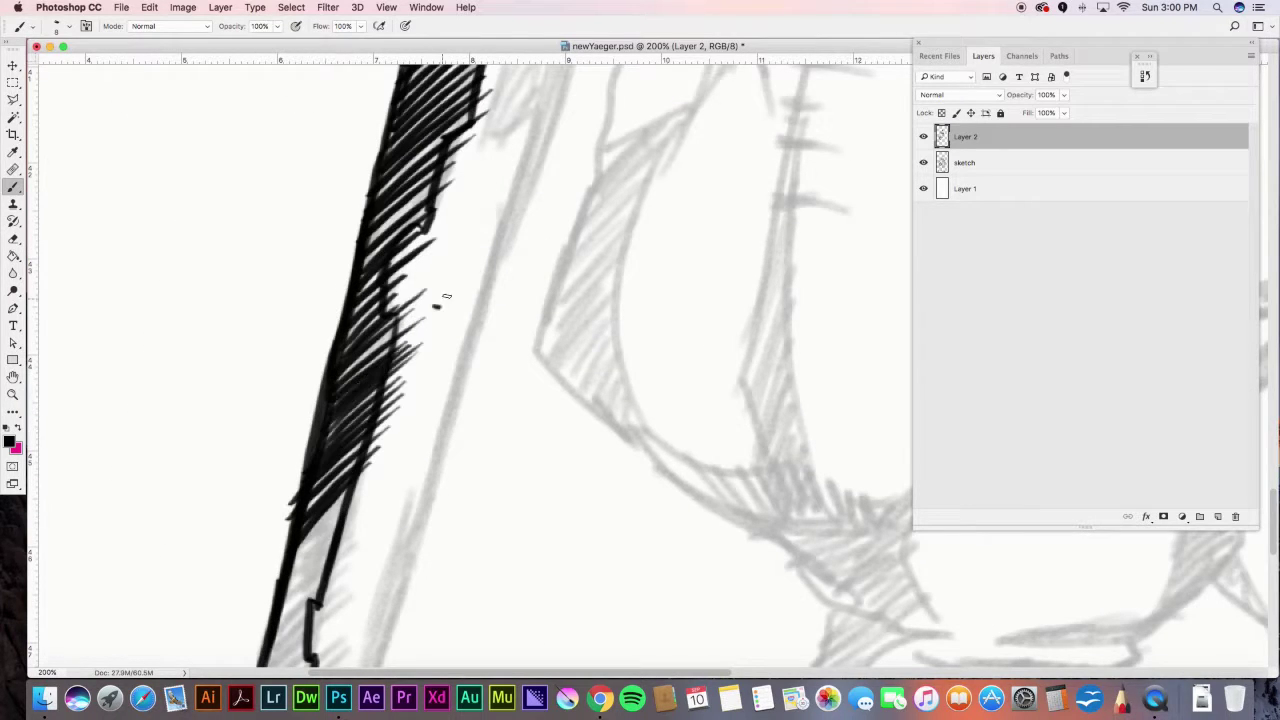
{"action": "left_click", "coordinate": [465, 287]}
- Hatch the next stretch of the scabbard's shadow and thicken the black along its outer edge
{"action": "left_click_drag", "start_coordinate": [292, 568], "coordinate": [354, 534]}
{"action": "left_click_drag", "start_coordinate": [272, 650], "coordinate": [342, 595]}
{"action": "left_click_drag", "start_coordinate": [318, 458], "coordinate": [348, 370]}
{"action": "left_click_drag", "start_coordinate": [340, 360], "coordinate": [382, 228]}
{"action": "left_click_drag", "start_coordinate": [405, 155], "coordinate": [348, 360]}
{"action": "left_click_drag", "start_coordinate": [425, 58], "coordinate": [390, 155]}
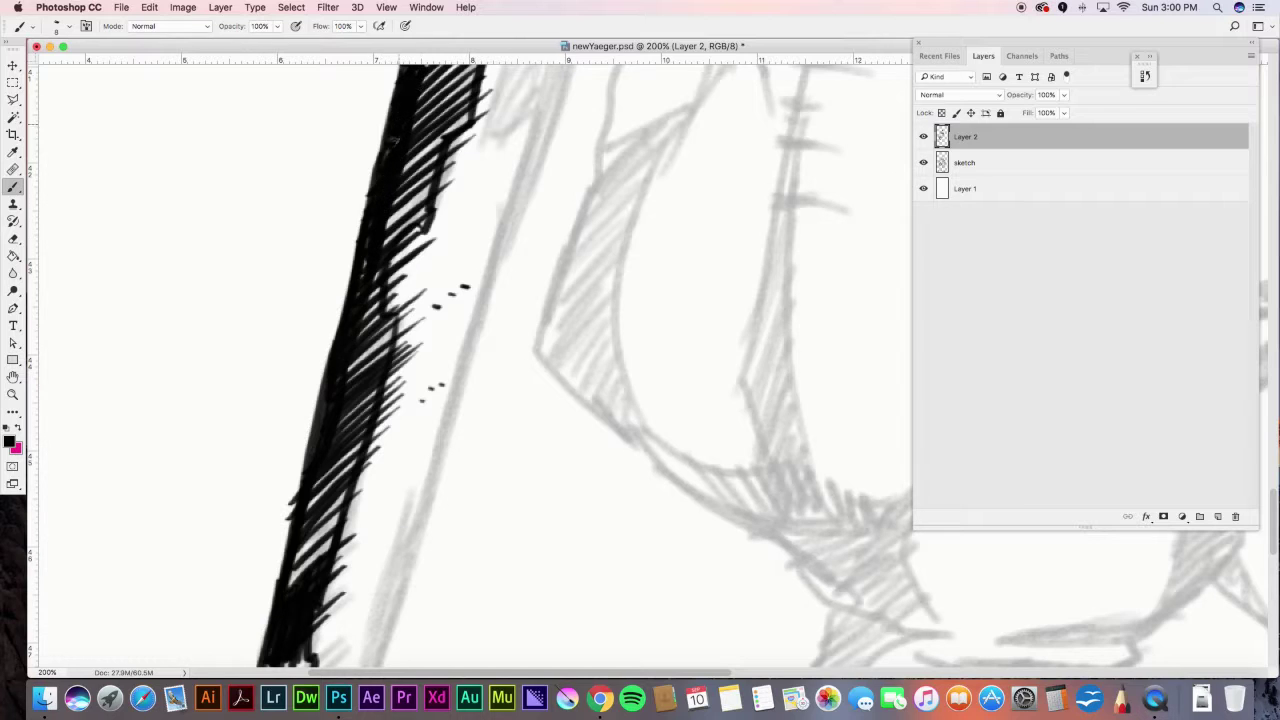
- Continue the scabbard's outer edge further down with a tapering hatched shadow and a darkened patch below it
{"action": "left_click_drag", "start_coordinate": [277, 641], "coordinate": [470, 284]}
{"action": "left_click_drag", "start_coordinate": [450, 306], "coordinate": [364, 662]}
{"action": "left_click_drag", "start_coordinate": [383, 565], "coordinate": [366, 664]}
{"action": "left_click_drag", "start_coordinate": [450, 340], "coordinate": [552, 283]}
{"action": "left_click_drag", "start_coordinate": [434, 394], "coordinate": [516, 318]}
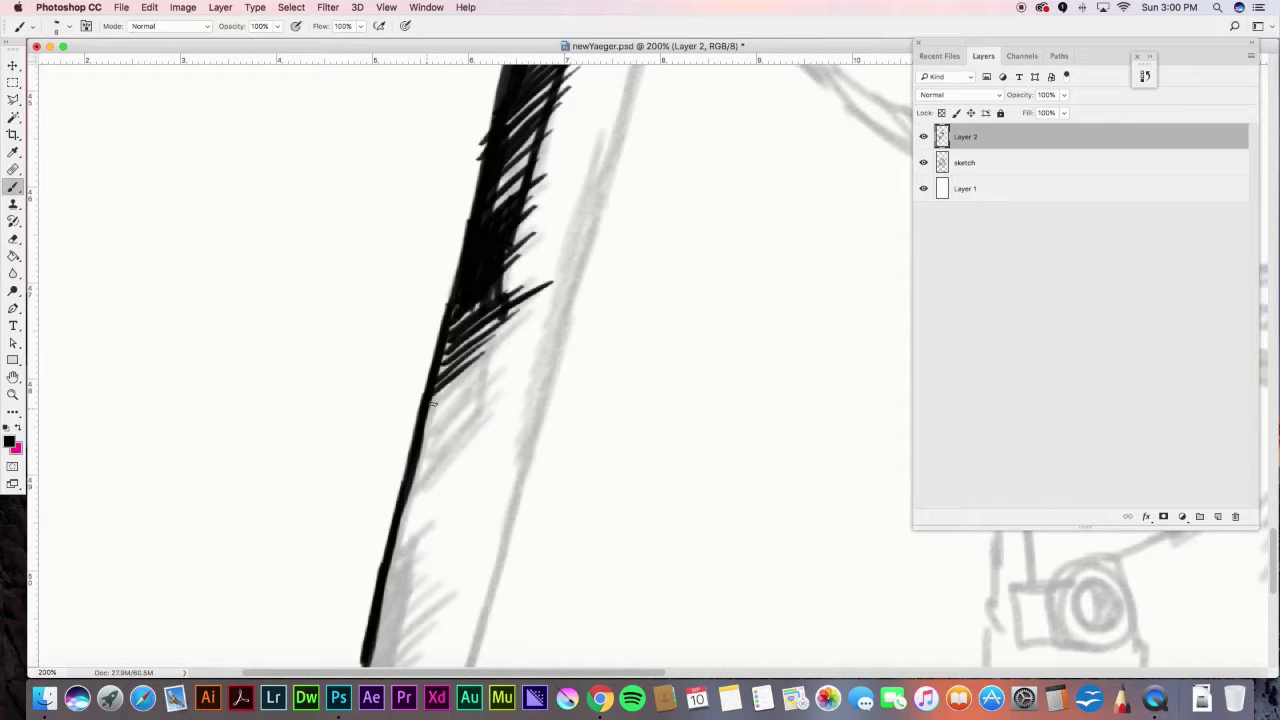
{"action": "left_click_drag", "start_coordinate": [424, 455], "coordinate": [494, 378]}
{"action": "left_click_drag", "start_coordinate": [408, 497], "coordinate": [453, 446]}
{"action": "left_click_drag", "start_coordinate": [462, 318], "coordinate": [418, 476]}
{"action": "mouse_move", "coordinate": [423, 534]}
{"action": "left_mouse_down"}
{"action": "mouse_move", "coordinate": [376, 664]}
{"action": "mouse_move", "coordinate": [438, 581]}
{"action": "left_mouse_up"}
{"action": "left_click_drag", "start_coordinate": [393, 661], "coordinate": [441, 611]}
- Ink the lowest stretch of the scabbard's outer edge with short diagonal hatching and a thin inner line
{"action": "mouse_move", "coordinate": [499, 521]}
{"action": "left_mouse_down"}
{"action": "mouse_move", "coordinate": [374, 529]}
{"action": "mouse_move", "coordinate": [624, 100]}
{"action": "left_mouse_up"}
{"action": "left_click_drag", "start_coordinate": [497, 245], "coordinate": [390, 632]}
{"action": "left_click_drag", "start_coordinate": [424, 495], "coordinate": [385, 664]}
{"action": "left_click_drag", "start_coordinate": [466, 390], "coordinate": [530, 339]}
{"action": "left_click_drag", "start_coordinate": [455, 427], "coordinate": [480, 402]}
{"action": "left_click_drag", "start_coordinate": [430, 529], "coordinate": [475, 496]}
{"action": "left_click_drag", "start_coordinate": [424, 570], "coordinate": [466, 532]}
{"action": "left_click_drag", "start_coordinate": [404, 636], "coordinate": [448, 603]}
{"action": "mouse_move", "coordinate": [512, 260]}
{"action": "left_mouse_down"}
{"action": "mouse_move", "coordinate": [505, 308]}
{"action": "mouse_move", "coordinate": [538, 272]}
{"action": "left_mouse_up"}
{"action": "left_click_drag", "start_coordinate": [501, 380], "coordinate": [478, 471]}
- Ink the cap at the scabbard's tip with a curved inner line and dark hatching along its sides
{"action": "left_click_drag", "start_coordinate": [480, 560], "coordinate": [496, 336]}
{"action": "mouse_move", "coordinate": [369, 497]}
{"action": "left_mouse_down"}
{"action": "mouse_move", "coordinate": [465, 503]}
{"action": "mouse_move", "coordinate": [493, 521]}
{"action": "left_mouse_up"}
{"action": "left_click_drag", "start_coordinate": [377, 502], "coordinate": [344, 636]}
{"action": "left_click_drag", "start_coordinate": [492, 526], "coordinate": [468, 610]}
{"action": "left_click_drag", "start_coordinate": [368, 568], "coordinate": [432, 660]}
{"action": "mouse_move", "coordinate": [474, 522]}
{"action": "left_mouse_down"}
{"action": "mouse_move", "coordinate": [440, 606]}
{"action": "mouse_move", "coordinate": [440, 660]}
{"action": "left_mouse_up"}
{"action": "left_click_drag", "start_coordinate": [462, 506], "coordinate": [452, 638]}
{"action": "left_click_drag", "start_coordinate": [420, 508], "coordinate": [384, 602]}
{"action": "left_click_drag", "start_coordinate": [406, 512], "coordinate": [397, 573]}
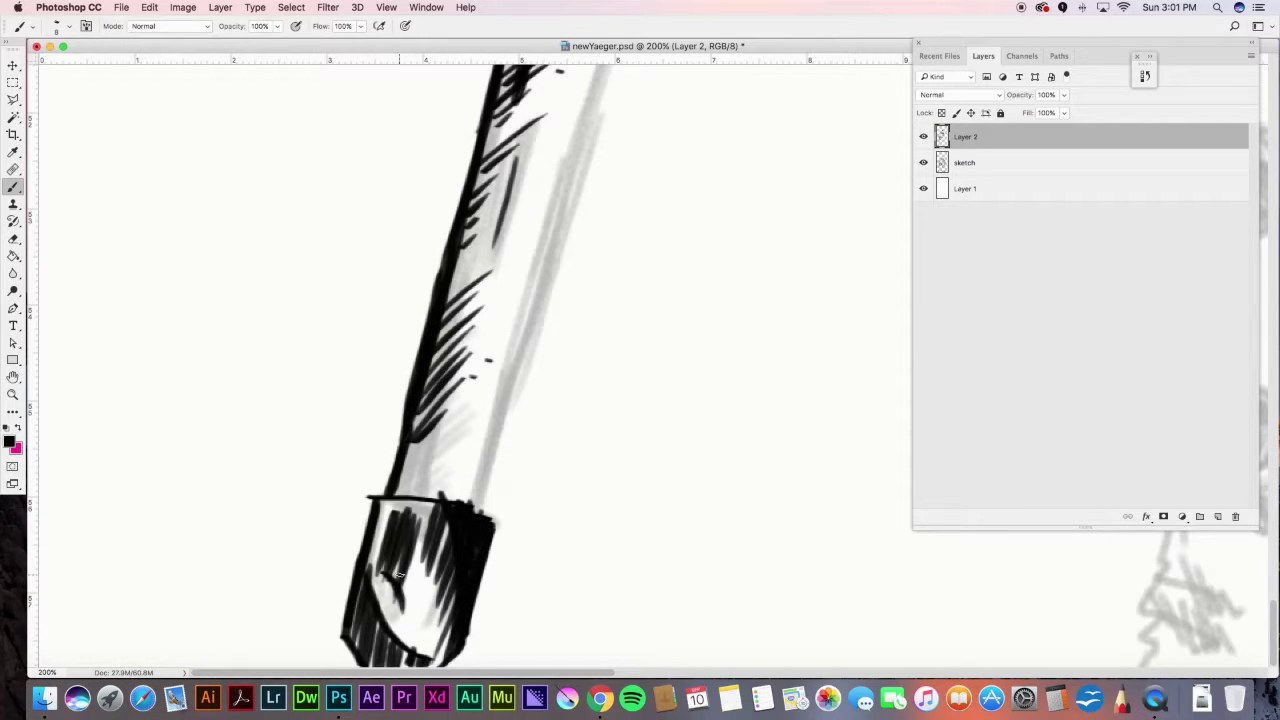
- Ink the scabbard's inner edge from the tip cap upward along the sketch
{"action": "left_click_drag", "start_coordinate": [608, 70], "coordinate": [472, 506]}
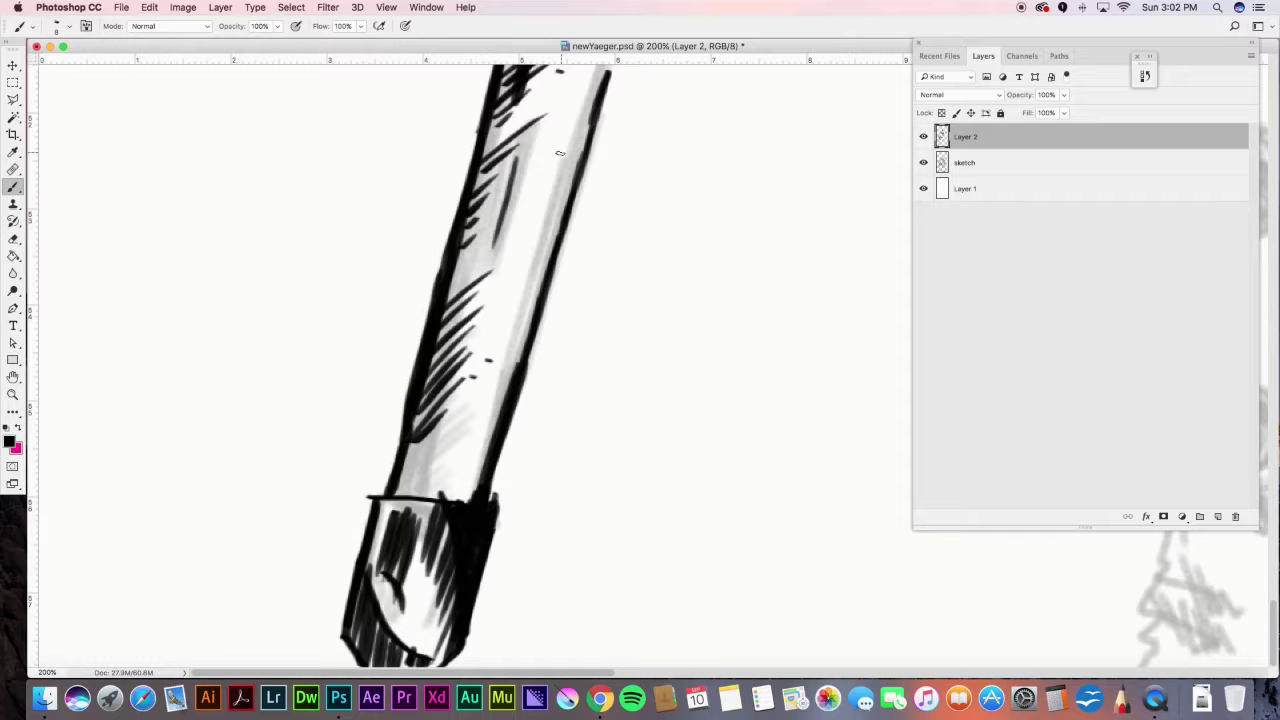
{"action": "left_click_drag", "start_coordinate": [576, 149], "coordinate": [468, 660]}
{"action": "mouse_move", "coordinate": [562, 382]}
{"action": "left_mouse_down"}
{"action": "mouse_move", "coordinate": [496, 618]}
{"action": "mouse_move", "coordinate": [533, 490]}
{"action": "left_mouse_up"}
{"action": "left_click_drag", "start_coordinate": [126, 60], "coordinate": [126, 111]}
{"action": "key", "text": "v"}
{"action": "key", "text": "Delete"}
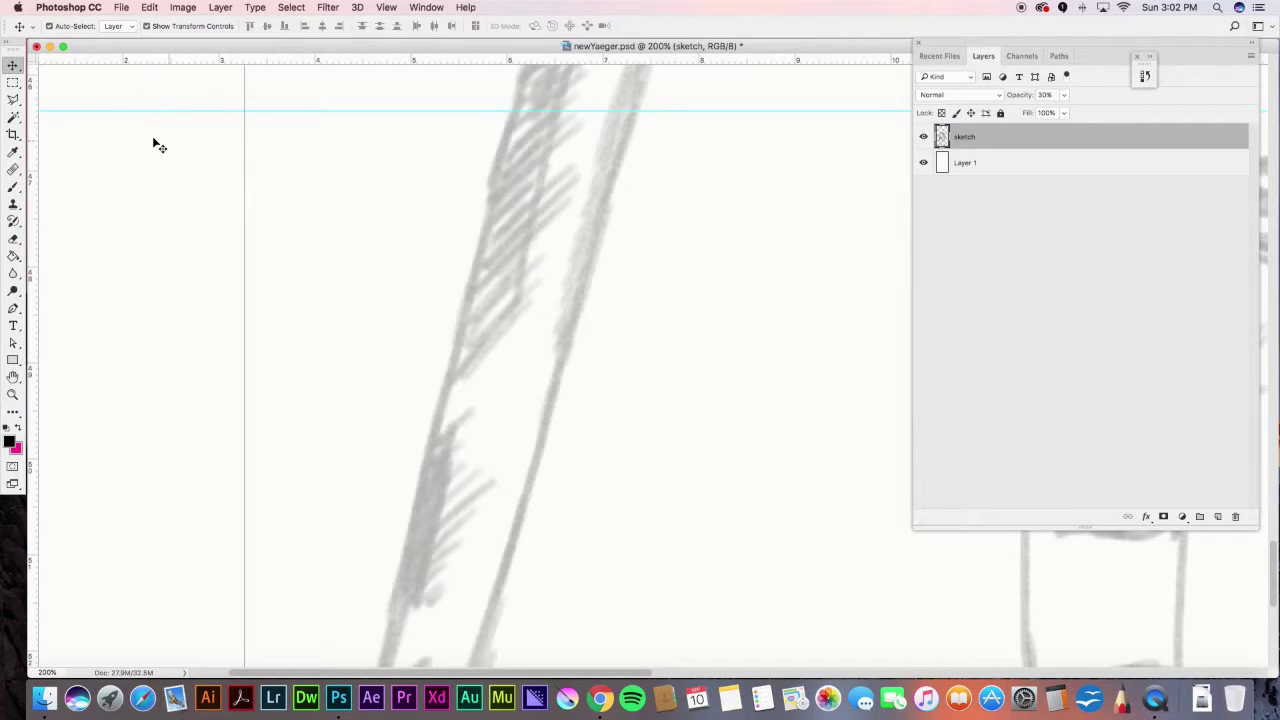
- Restore the deleted Layer 2 from the document history and remove the stray horizontal guide
{"action": "left_click", "coordinate": [426, 7]}
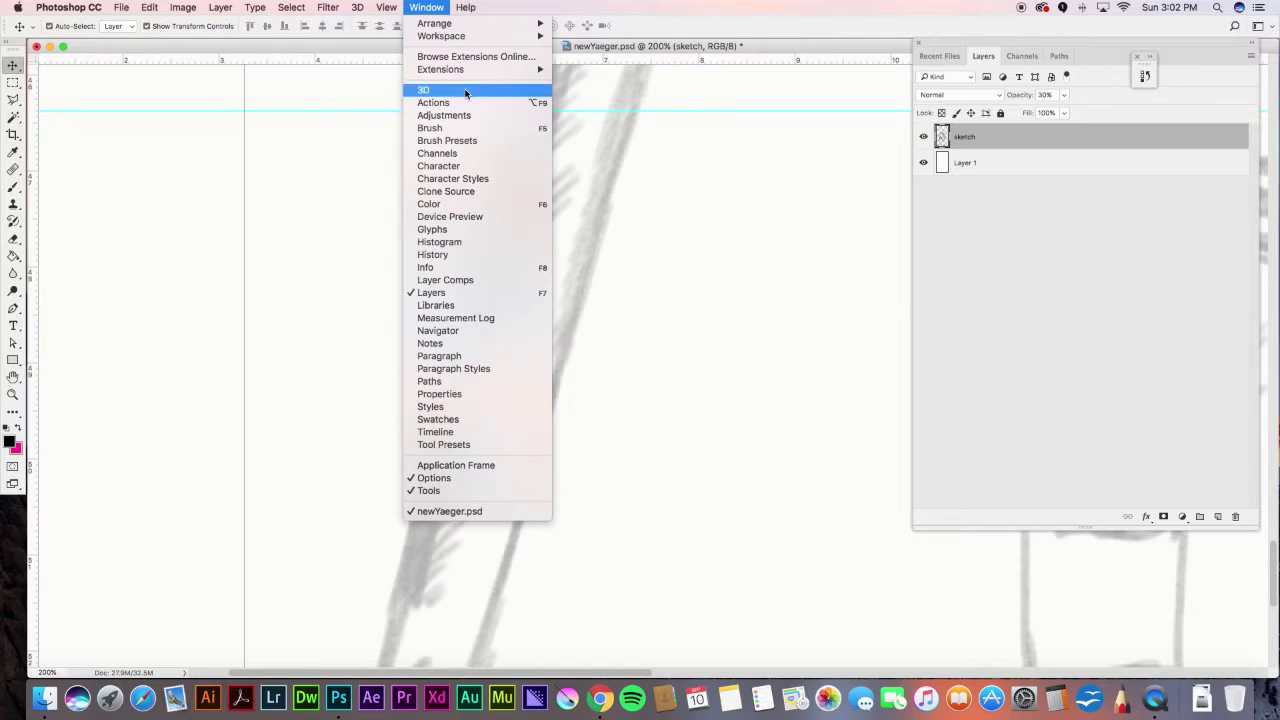
{"action": "left_click", "coordinate": [445, 254]}
{"action": "left_click", "coordinate": [955, 618]}
{"action": "left_click_drag", "start_coordinate": [154, 111], "coordinate": [253, 29]}
{"action": "left_click", "coordinate": [1106, 71]}
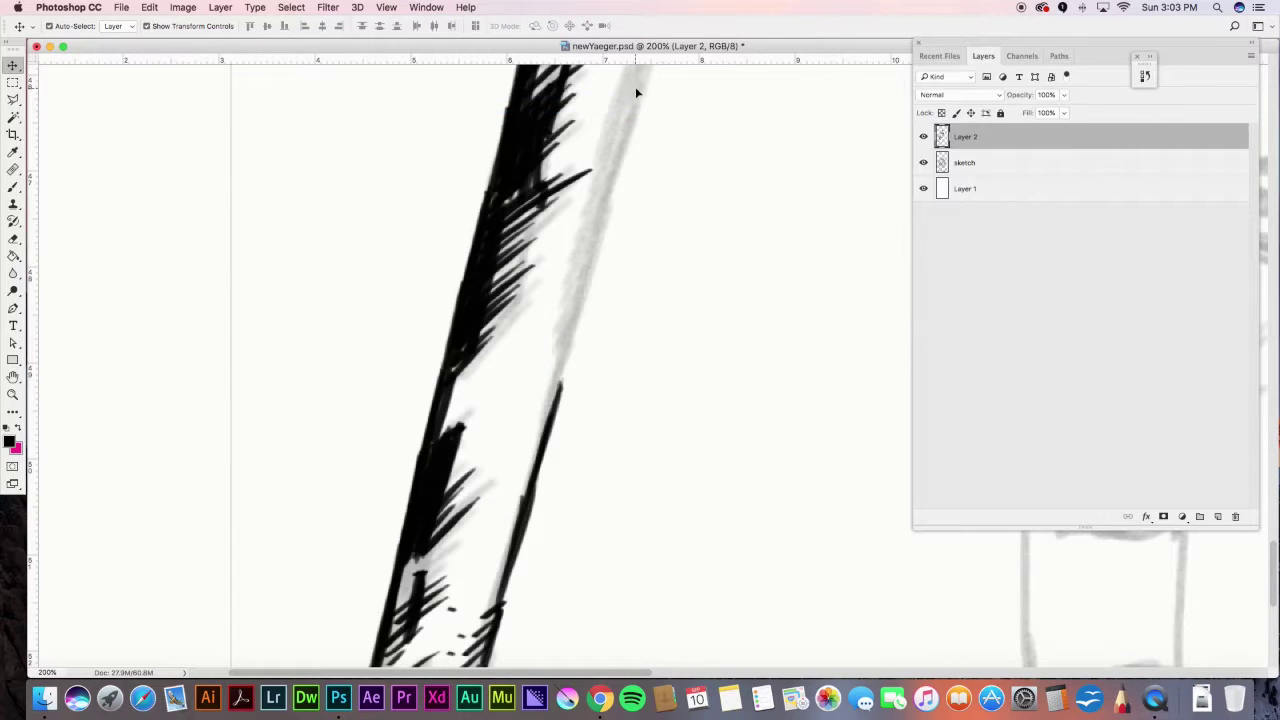
- Return to the Brush tool, continue the scabbard's inner edge upward with a heavy line, and add a short shadow beside it
{"action": "key", "text": "b"}
{"action": "left_click_drag", "start_coordinate": [648, 70], "coordinate": [579, 303]}
{"action": "left_click_drag", "start_coordinate": [598, 238], "coordinate": [535, 470]}
{"action": "left_click_drag", "start_coordinate": [644, 61], "coordinate": [642, 68]}
{"action": "left_click_drag", "start_coordinate": [616, 180], "coordinate": [602, 238]}
{"action": "left_click_drag", "start_coordinate": [637, 92], "coordinate": [490, 644]}
{"action": "left_click_drag", "start_coordinate": [569, 359], "coordinate": [494, 646]}
{"action": "left_click_drag", "start_coordinate": [487, 587], "coordinate": [474, 660]}
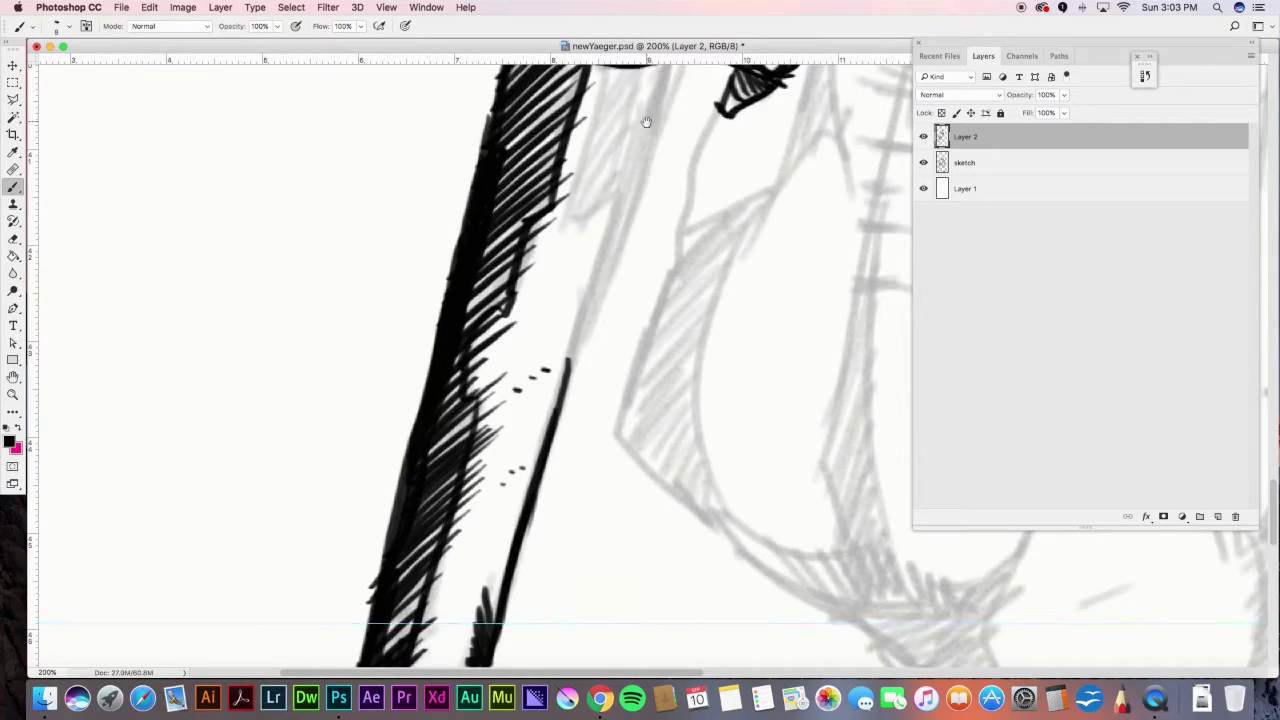
- Remove the stray horizontal guide from the canvas
{"action": "left_click_drag", "start_coordinate": [638, 130], "coordinate": [670, 124]}
{"action": "key", "text": "v"}
{"action": "left_click_drag", "start_coordinate": [257, 617], "coordinate": [317, 25]}
{"action": "left_click", "coordinate": [386, 7]}
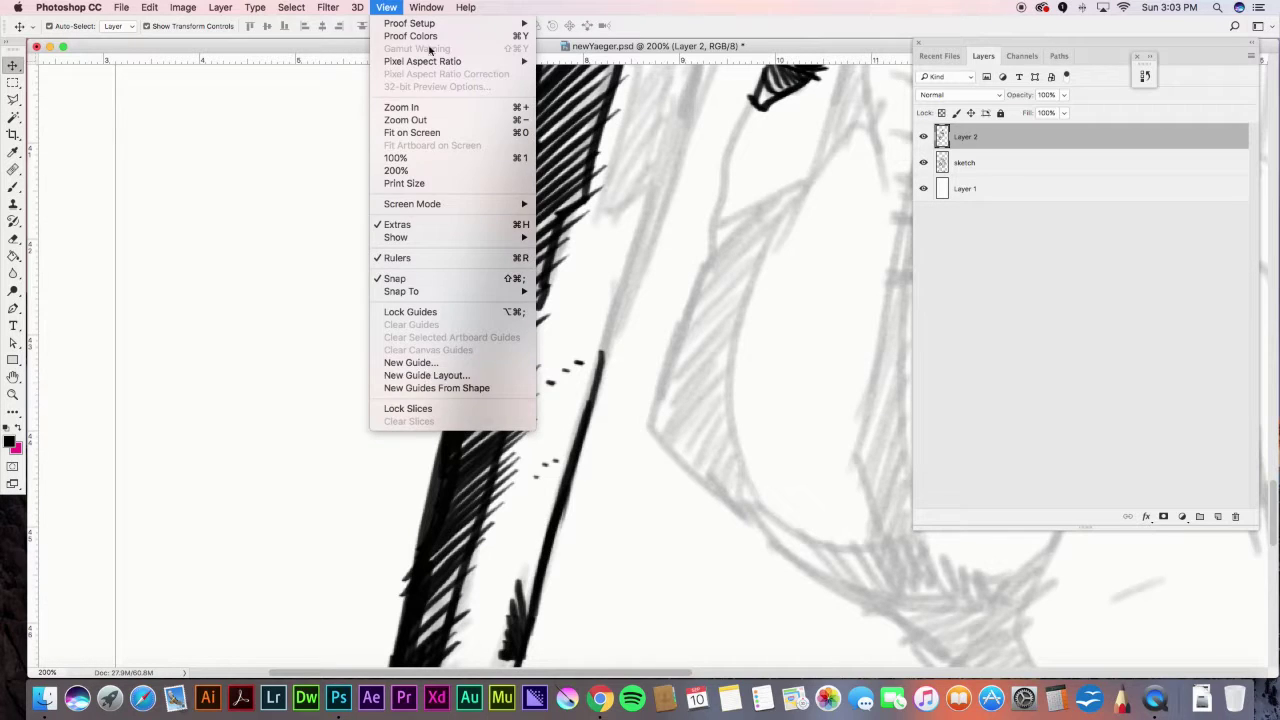
{"action": "left_click", "coordinate": [651, 209]}
- With the Brush tool, complete the scabbard's inner edge up to the hand and hatch the shadow beneath the knuckles
{"action": "key", "text": "b"}
{"action": "left_click_drag", "start_coordinate": [661, 182], "coordinate": [600, 378]}
{"action": "left_click_drag", "start_coordinate": [690, 118], "coordinate": [606, 218]}
{"action": "left_click_drag", "start_coordinate": [708, 74], "coordinate": [624, 150]}
{"action": "mouse_move", "coordinate": [682, 112]}
{"action": "left_mouse_down"}
{"action": "mouse_move", "coordinate": [586, 400]}
{"action": "mouse_move", "coordinate": [548, 470]}
{"action": "left_mouse_up"}
{"action": "left_click_drag", "start_coordinate": [614, 342], "coordinate": [580, 456]}
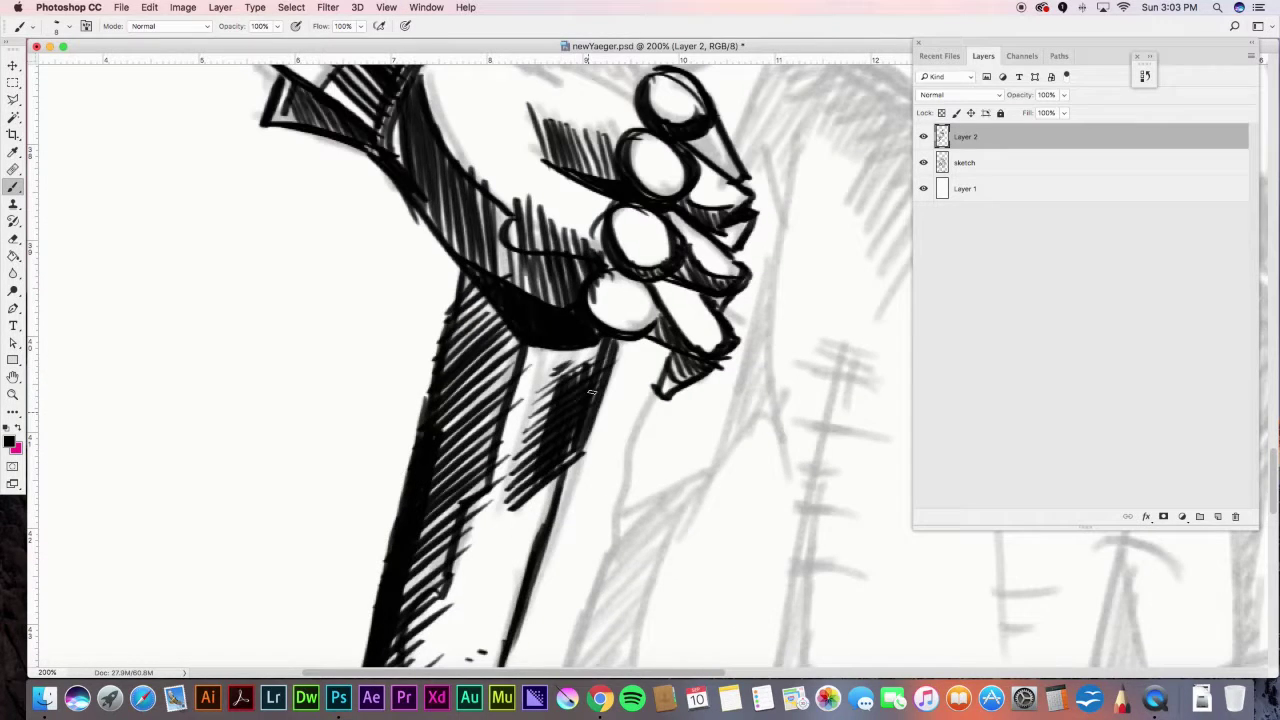
{"action": "left_click_drag", "start_coordinate": [594, 402], "coordinate": [525, 615]}
{"action": "left_click_drag", "start_coordinate": [615, 340], "coordinate": [550, 378]}
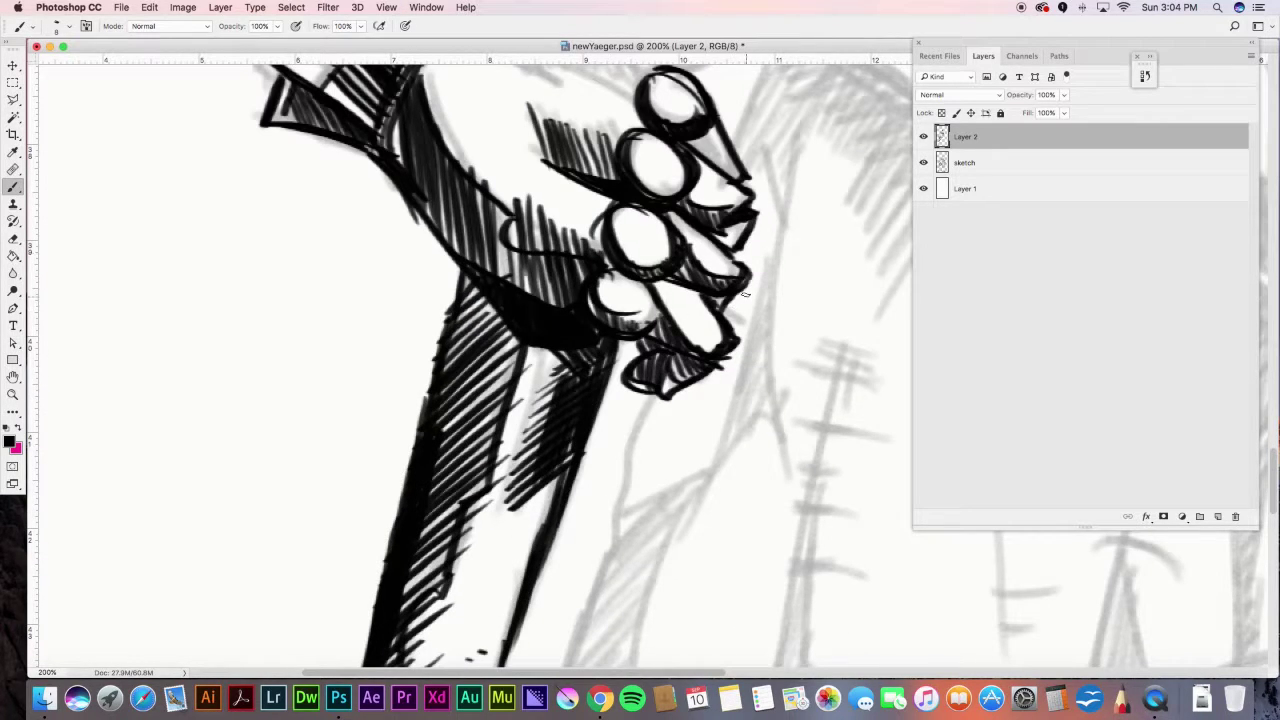
- Ink and shade the hand's upper edge, dot the back of the hand, and add crease lines at the cuff and wrist
{"action": "scroll", "coordinate": [706, 226], "scroll_direction": "up", "scroll_amount": 5}
{"action": "scroll", "coordinate": [706, 226], "scroll_direction": "left", "scroll_amount": 3}
{"action": "left_click_drag", "start_coordinate": [320, 220], "coordinate": [505, 300]}
{"action": "mouse_move", "coordinate": [280, 280]}
{"action": "left_mouse_down"}
{"action": "mouse_move", "coordinate": [465, 340]}
{"action": "mouse_move", "coordinate": [323, 296]}
{"action": "left_mouse_up"}
{"action": "mouse_move", "coordinate": [335, 235]}
{"action": "left_mouse_down"}
{"action": "mouse_move", "coordinate": [280, 300]}
{"action": "mouse_move", "coordinate": [353, 254]}
{"action": "left_mouse_up"}
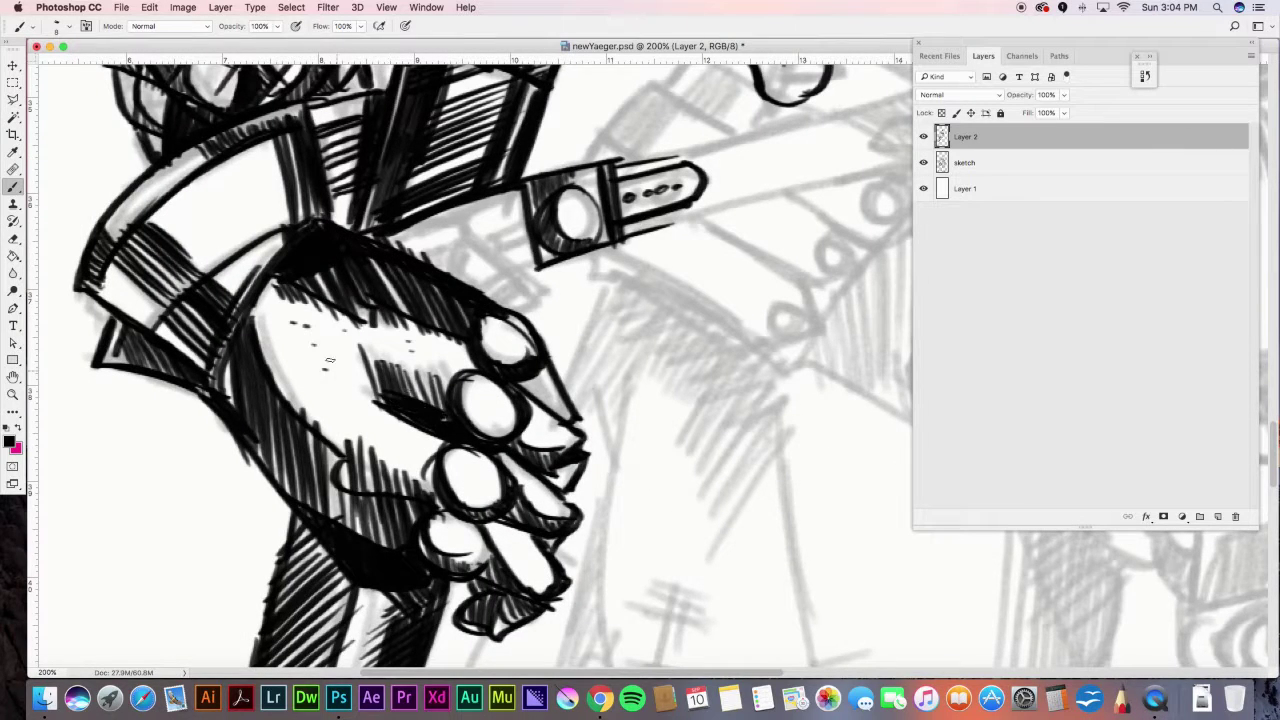
{"action": "left_click_drag", "start_coordinate": [190, 176], "coordinate": [250, 260]}
{"action": "left_click_drag", "start_coordinate": [225, 250], "coordinate": [285, 233]}
- Ink the belt section between the hand and the first buckle and extend the belt's lower edge toward the centre
{"action": "left_click_drag", "start_coordinate": [498, 205], "coordinate": [512, 262]}
{"action": "left_click_drag", "start_coordinate": [530, 228], "coordinate": [425, 250]}
{"action": "left_click_drag", "start_coordinate": [532, 250], "coordinate": [429, 247]}
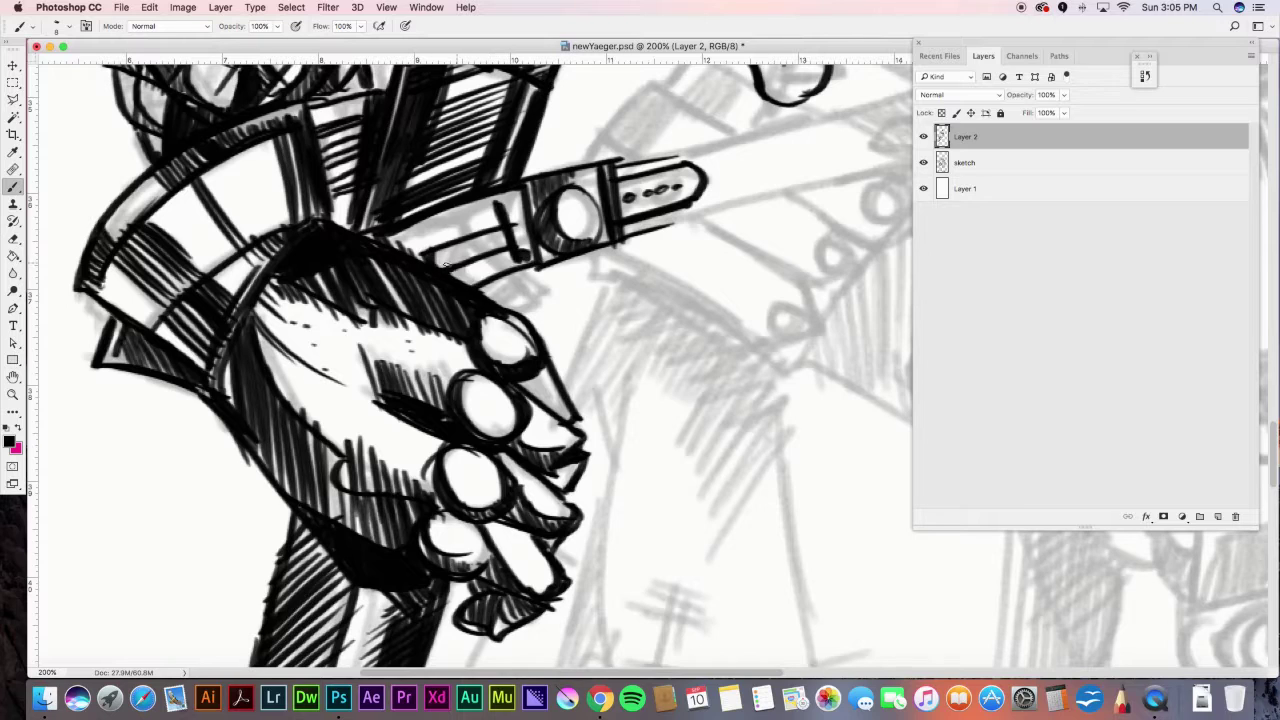
{"action": "left_click_drag", "start_coordinate": [690, 215], "coordinate": [914, 163]}
- Collapse and move the layers panel aside, then ink the belt's next section with its studded strap end, round buckle and hatching
{"action": "left_click", "coordinate": [1252, 43]}
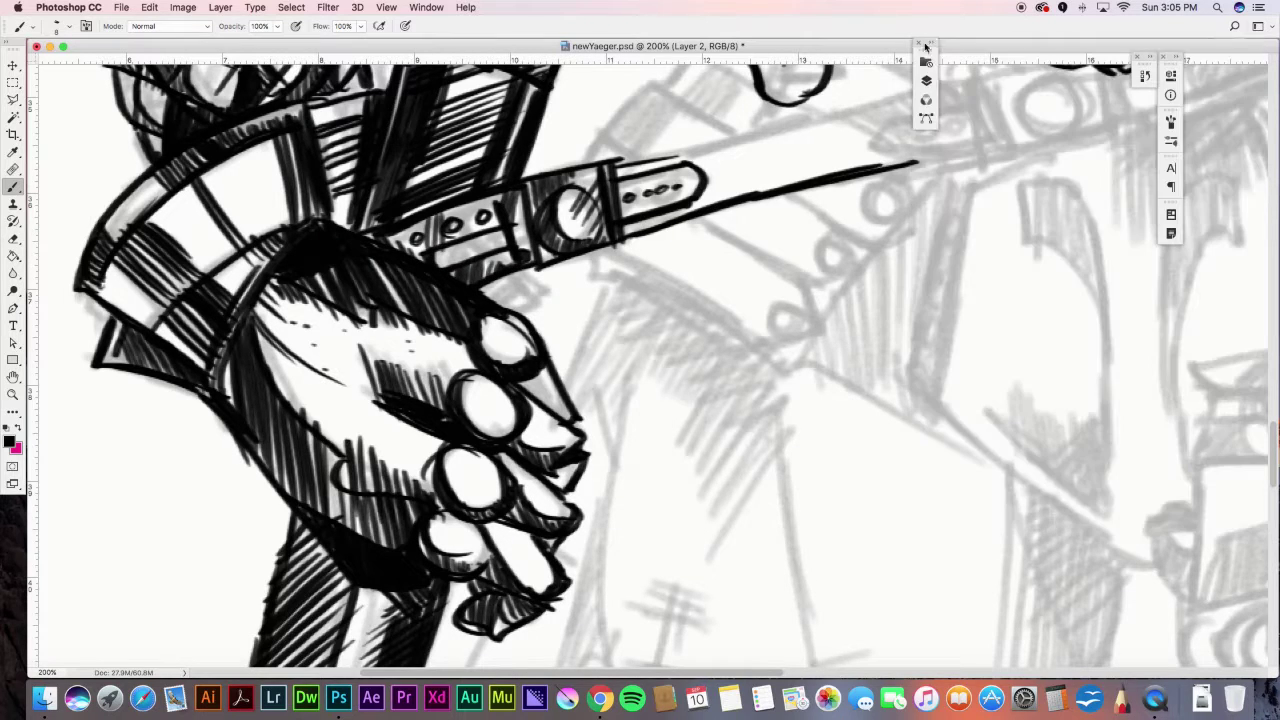
{"action": "left_click_drag", "start_coordinate": [928, 43], "coordinate": [1197, 57]}
{"action": "left_click_drag", "start_coordinate": [676, 157], "coordinate": [978, 87]}
{"action": "left_click_drag", "start_coordinate": [858, 170], "coordinate": [1036, 144]}
{"action": "left_click_drag", "start_coordinate": [975, 80], "coordinate": [982, 146]}
{"action": "left_click_drag", "start_coordinate": [1036, 80], "coordinate": [1040, 76]}
{"action": "left_click_drag", "start_coordinate": [990, 80], "coordinate": [1000, 134]}
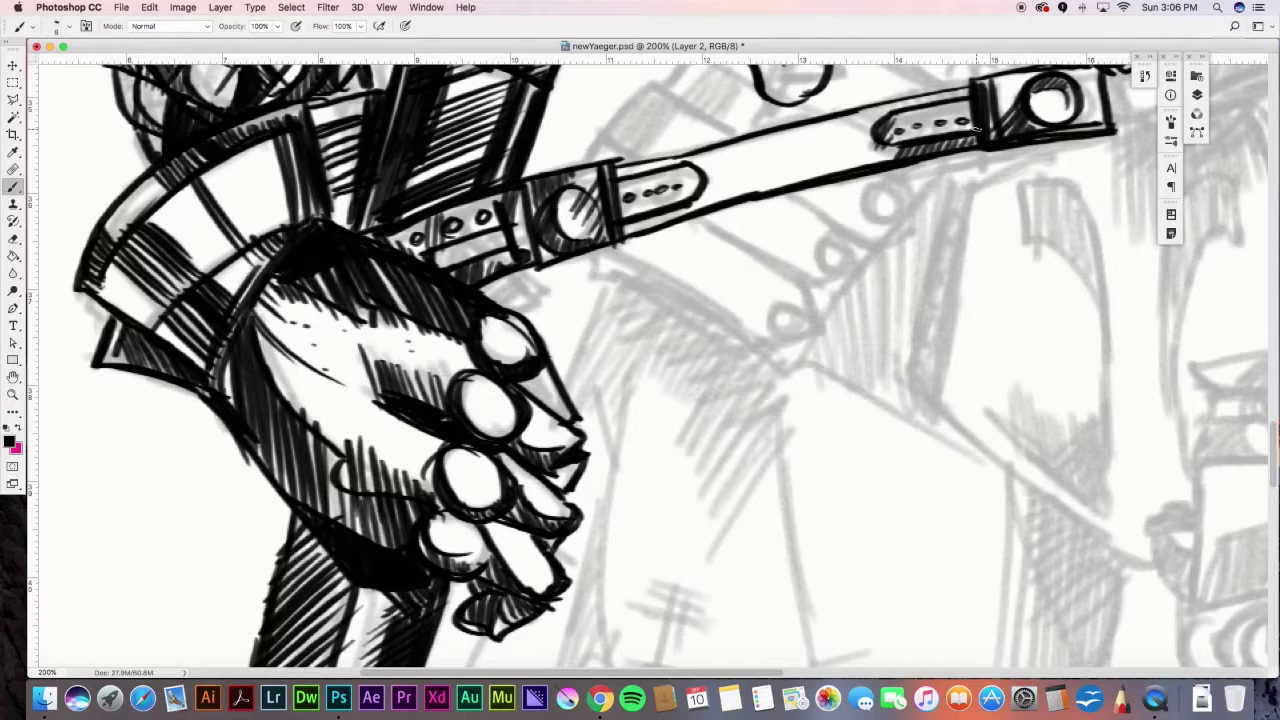
{"action": "left_click_drag", "start_coordinate": [755, 185], "coordinate": [866, 133]}
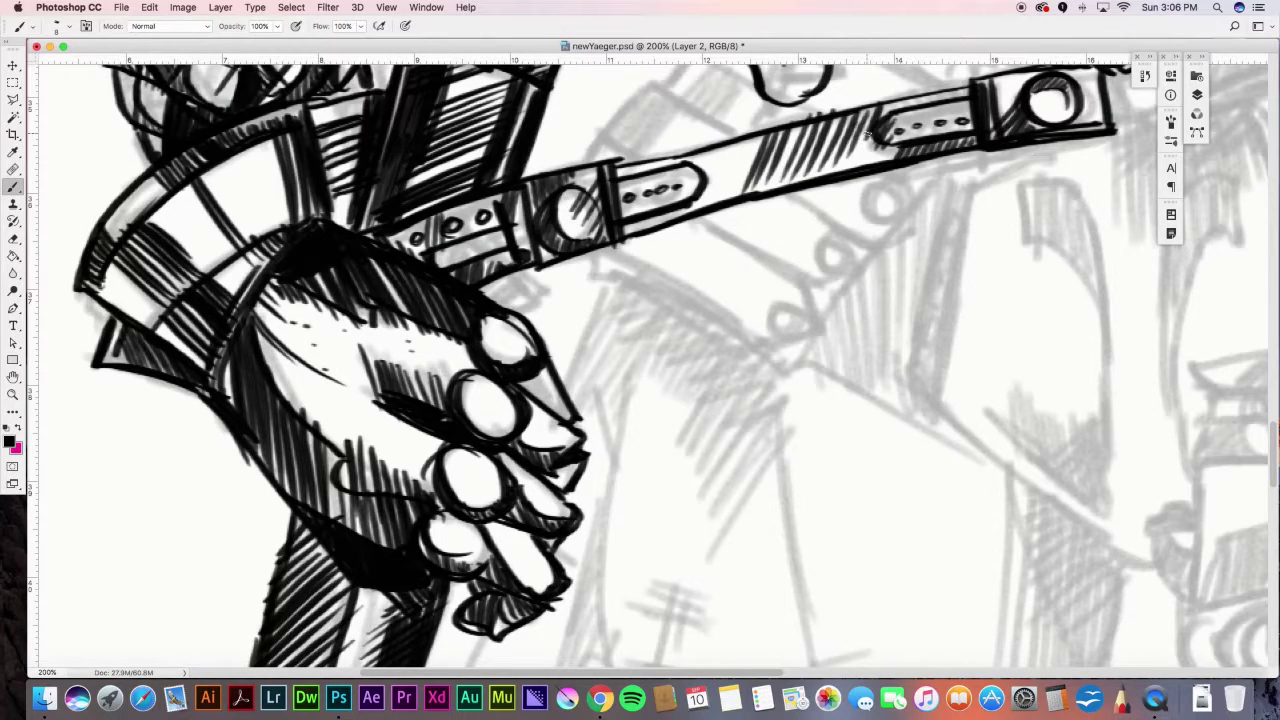
- Ink and shade the overlapping rounded flaps with studs below the belt, and outline the flap above it
{"action": "left_click_drag", "start_coordinate": [604, 255], "coordinate": [812, 305]}
{"action": "left_click_drag", "start_coordinate": [700, 218], "coordinate": [820, 290]}
{"action": "left_click_drag", "start_coordinate": [745, 330], "coordinate": [805, 375]}
{"action": "left_click_drag", "start_coordinate": [588, 140], "coordinate": [740, 135]}
{"action": "mouse_move", "coordinate": [795, 195]}
{"action": "left_mouse_down"}
{"action": "mouse_move", "coordinate": [878, 255]}
{"action": "mouse_move", "coordinate": [862, 298]}
{"action": "left_mouse_up"}
{"action": "left_click_drag", "start_coordinate": [718, 210], "coordinate": [791, 269]}
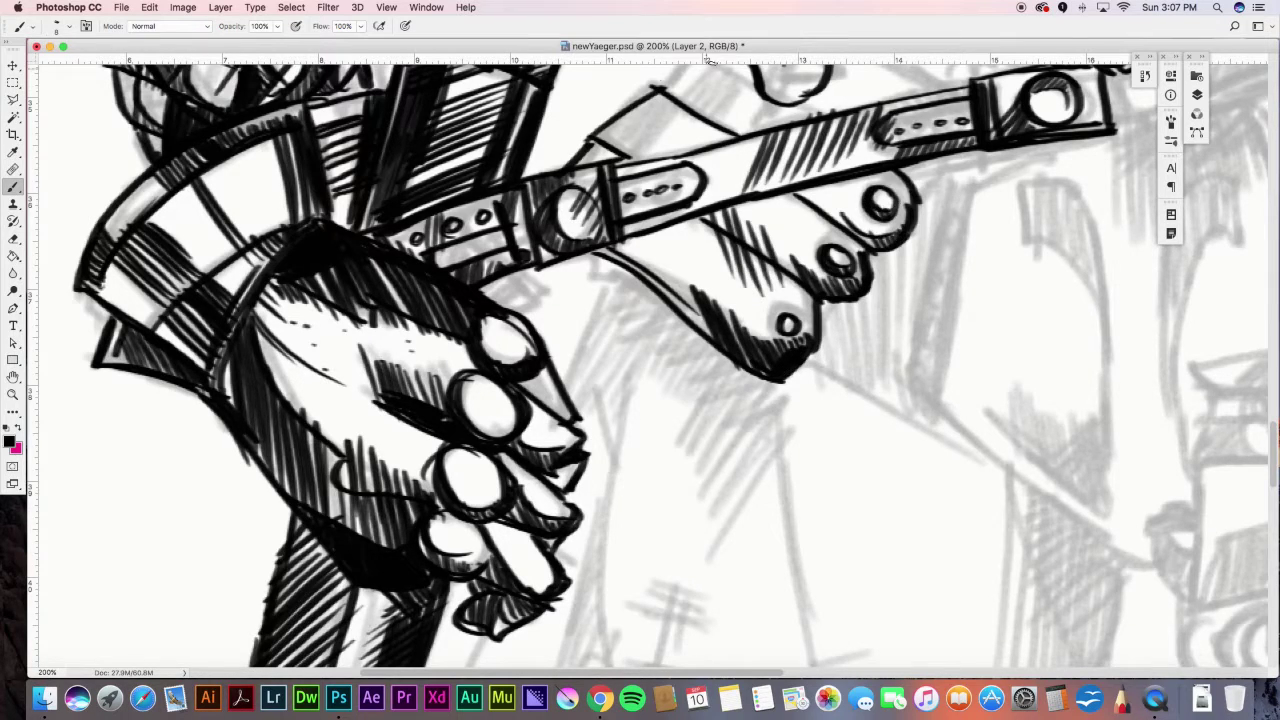
- Hatch the flap above the belt next to the end of the sword's crossguard
{"action": "scroll", "coordinate": [555, 352], "scroll_direction": "up", "scroll_amount": 5}
{"action": "left_click_drag", "start_coordinate": [590, 382], "coordinate": [638, 334]}
{"action": "left_click_drag", "start_coordinate": [604, 404], "coordinate": [686, 338]}
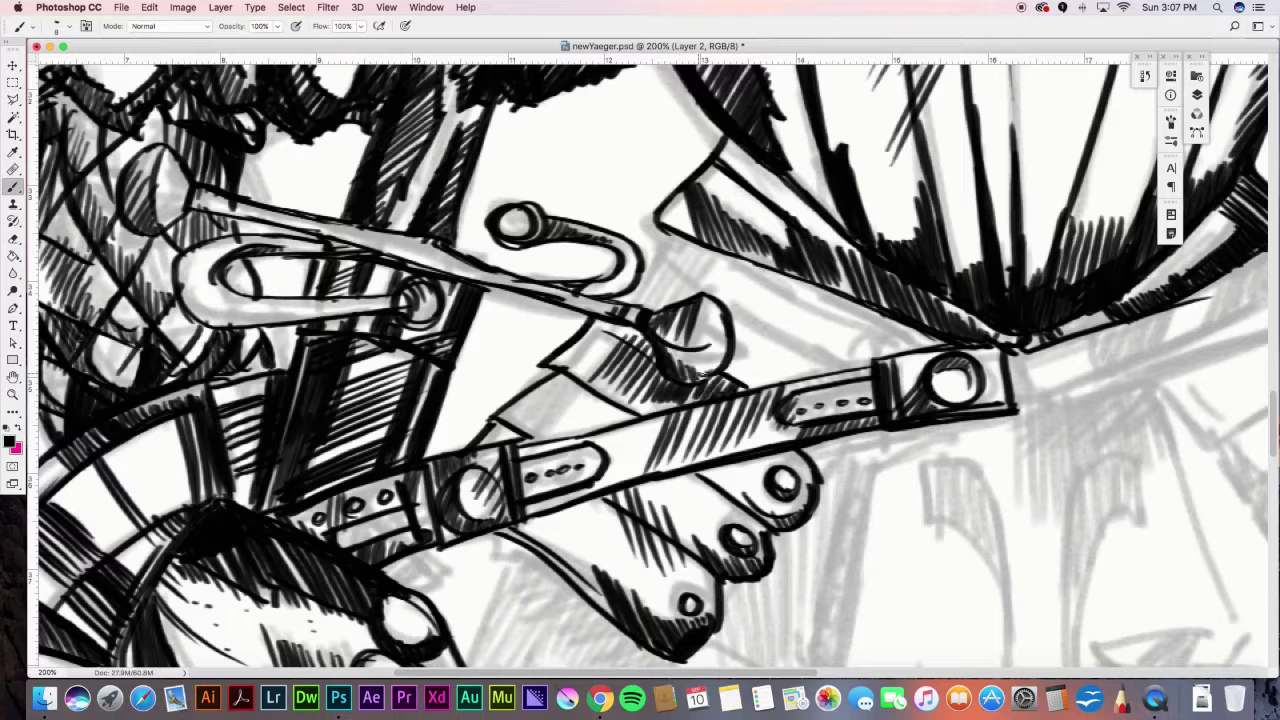
- Ink and hatch the flaps between the breastplate's lower edge and the belt, and darken the edge below the belt beside the hand
{"action": "left_click_drag", "start_coordinate": [656, 244], "coordinate": [784, 335]}
{"action": "left_click_drag", "start_coordinate": [760, 384], "coordinate": [796, 298]}
{"action": "left_click_drag", "start_coordinate": [806, 386], "coordinate": [846, 300]}
{"action": "left_click_drag", "start_coordinate": [688, 238], "coordinate": [640, 290]}
{"action": "left_click_drag", "start_coordinate": [716, 254], "coordinate": [670, 304]}
{"action": "mouse_move", "coordinate": [882, 318]}
{"action": "left_mouse_down"}
{"action": "mouse_move", "coordinate": [840, 364]}
{"action": "mouse_move", "coordinate": [864, 368]}
{"action": "left_mouse_up"}
{"action": "left_click_drag", "start_coordinate": [816, 301], "coordinate": [876, 332]}
{"action": "left_click_drag", "start_coordinate": [502, 556], "coordinate": [462, 658]}
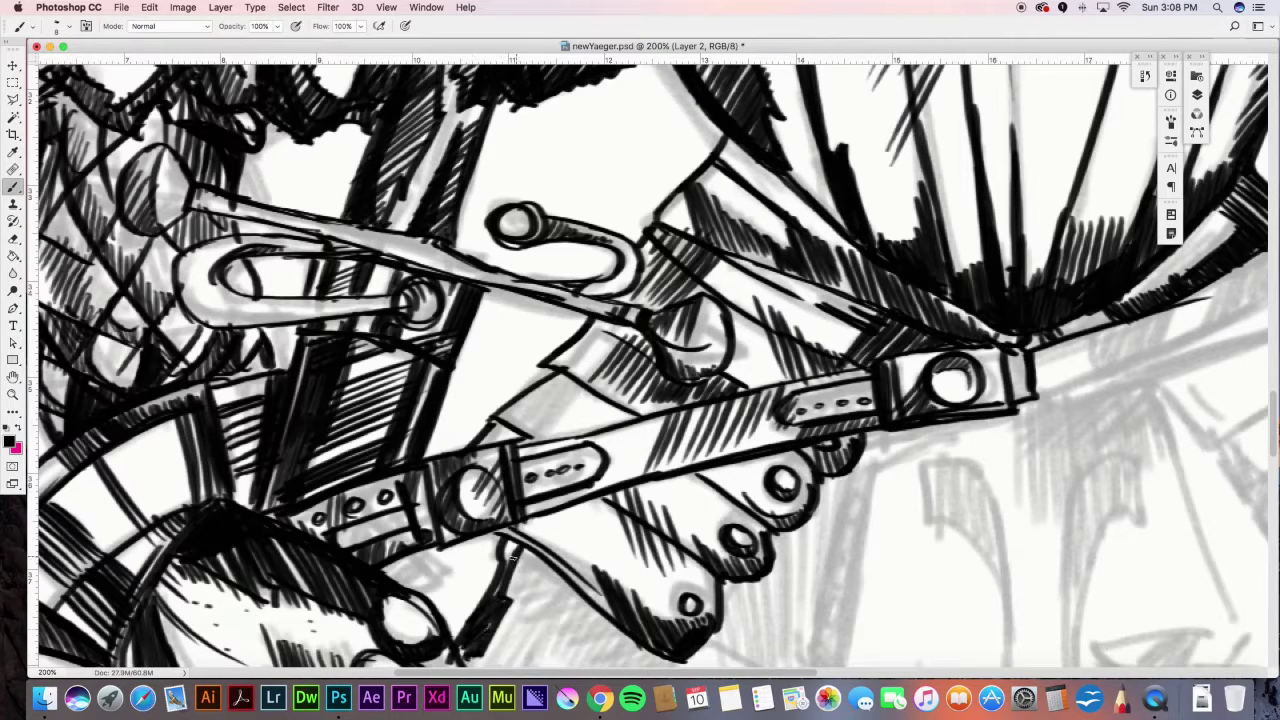
- Outline the cloth panel hanging below the belt's round buckle and shade its inner edges at the upper and lower corners
{"action": "left_click_drag", "start_coordinate": [880, 452], "coordinate": [776, 219]}
{"action": "mouse_move", "coordinate": [752, 222]}
{"action": "left_mouse_down"}
{"action": "mouse_move", "coordinate": [708, 412]}
{"action": "mouse_move", "coordinate": [950, 606]}
{"action": "left_mouse_up"}
{"action": "left_click_drag", "start_coordinate": [778, 454], "coordinate": [905, 544]}
{"action": "left_click_drag", "start_coordinate": [830, 236], "coordinate": [900, 484]}
{"action": "left_click_drag", "start_coordinate": [900, 526], "coordinate": [906, 544]}
{"action": "left_click_drag", "start_coordinate": [832, 240], "coordinate": [831, 320]}
{"action": "left_click_drag", "start_coordinate": [872, 234], "coordinate": [908, 296]}
{"action": "left_click_drag", "start_coordinate": [810, 492], "coordinate": [905, 540]}
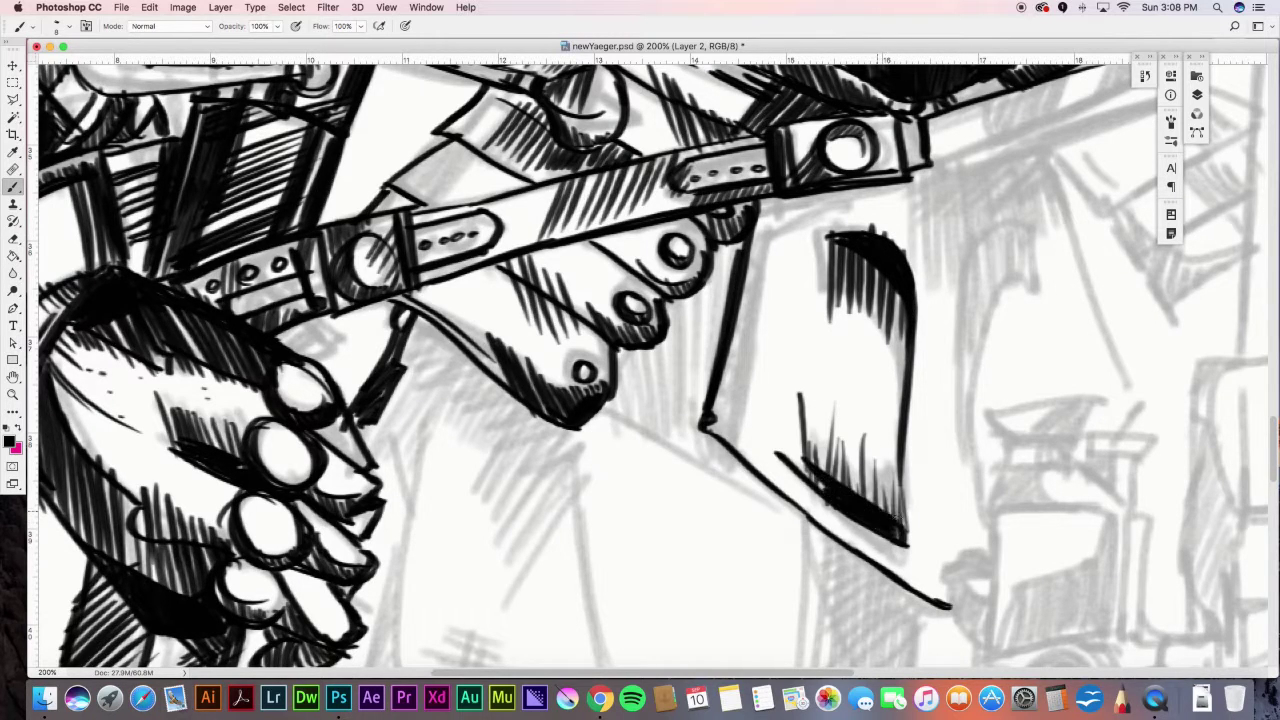
- Hatch the left side of the hanging panel, the gap beside the studded flaps and the shadow beneath the flaps
{"action": "left_click_drag", "start_coordinate": [790, 336], "coordinate": [722, 392]}
{"action": "left_click_drag", "start_coordinate": [745, 300], "coordinate": [870, 200]}
{"action": "left_click_drag", "start_coordinate": [870, 200], "coordinate": [820, 307]}
{"action": "left_click_drag", "start_coordinate": [718, 300], "coordinate": [625, 440]}
{"action": "left_click_drag", "start_coordinate": [745, 240], "coordinate": [605, 470]}
{"action": "left_click_drag", "start_coordinate": [427, 326], "coordinate": [470, 430]}
{"action": "left_click_drag", "start_coordinate": [480, 490], "coordinate": [560, 400]}
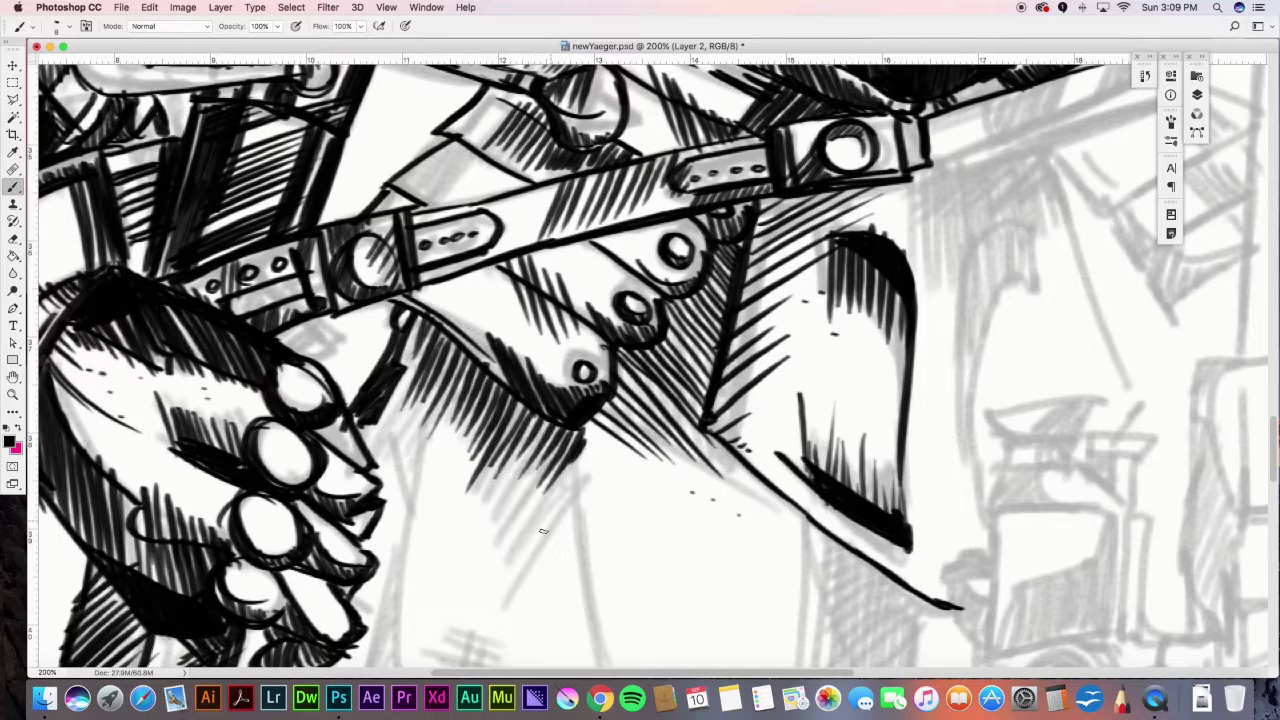
- Ink the long fold lines down the trouser thigh beside the gloved hand, adding short cross-stitches along the seam
{"action": "left_click_drag", "start_coordinate": [572, 482], "coordinate": [600, 662]}
{"action": "left_click_drag", "start_coordinate": [425, 435], "coordinate": [384, 648]}
{"action": "scroll", "coordinate": [384, 648], "scroll_direction": "down", "scroll_amount": 6}
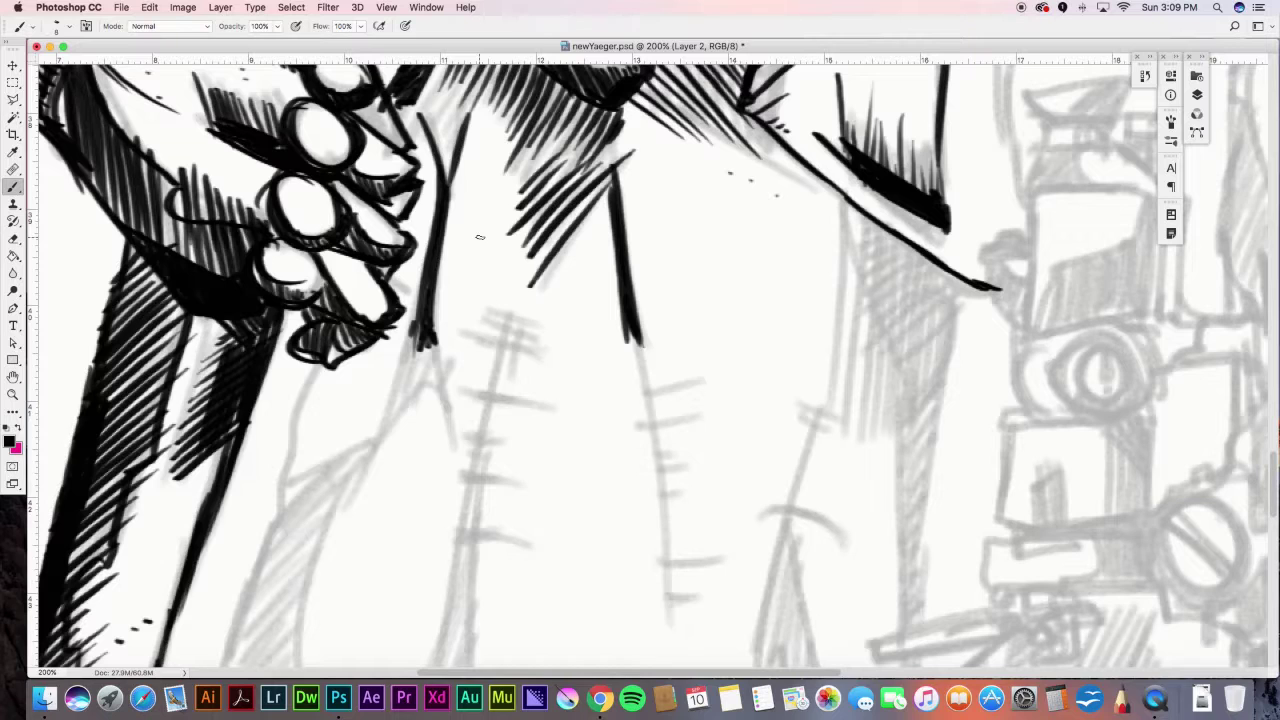
{"action": "left_click_drag", "start_coordinate": [455, 327], "coordinate": [390, 402]}
{"action": "left_click_drag", "start_coordinate": [428, 344], "coordinate": [466, 440]}
{"action": "left_click_drag", "start_coordinate": [512, 312], "coordinate": [483, 495]}
{"action": "left_click_drag", "start_coordinate": [470, 332], "coordinate": [540, 377]}
{"action": "left_click_drag", "start_coordinate": [486, 455], "coordinate": [456, 594]}
- Ink the trouser leg's outer contour down to the baggy fold above the knee and darken its lower edge
{"action": "left_click_drag", "start_coordinate": [316, 367], "coordinate": [266, 542]}
{"action": "left_click_drag", "start_coordinate": [330, 513], "coordinate": [264, 567]}
{"action": "mouse_move", "coordinate": [268, 545]}
{"action": "left_mouse_down"}
{"action": "mouse_move", "coordinate": [238, 650]}
{"action": "mouse_move", "coordinate": [421, 268]}
{"action": "left_mouse_up"}
{"action": "left_click_drag", "start_coordinate": [424, 262], "coordinate": [387, 304]}
{"action": "left_click_drag", "start_coordinate": [387, 304], "coordinate": [479, 313]}
{"action": "mouse_move", "coordinate": [387, 304]}
{"action": "left_mouse_down"}
{"action": "mouse_move", "coordinate": [560, 430]}
{"action": "mouse_move", "coordinate": [482, 382]}
{"action": "left_mouse_up"}
{"action": "left_click_drag", "start_coordinate": [482, 356], "coordinate": [524, 415]}
{"action": "left_click_drag", "start_coordinate": [580, 460], "coordinate": [640, 420]}
{"action": "left_click_drag", "start_coordinate": [620, 485], "coordinate": [680, 440]}
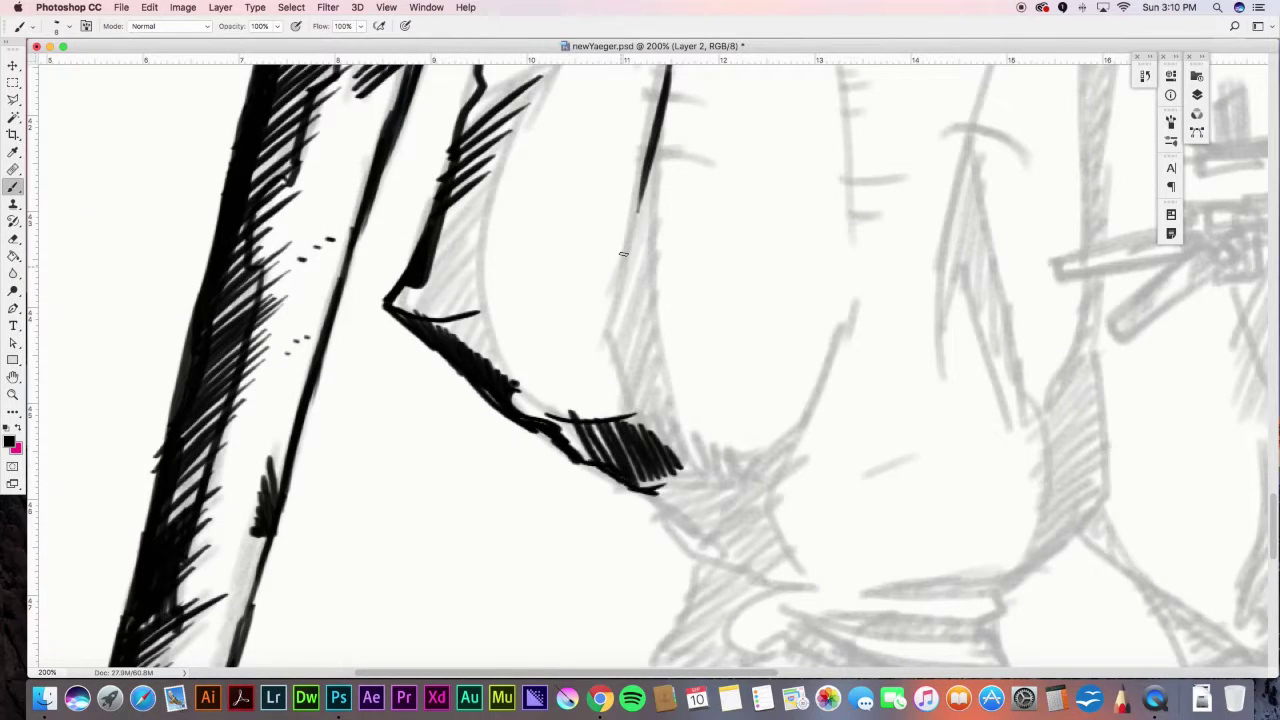
- Ink the middle trouser fold, hatch both folds and darken the pointed outer corner of the baggy trouser leg
{"action": "left_click_drag", "start_coordinate": [642, 214], "coordinate": [596, 332]}
{"action": "left_click_drag", "start_coordinate": [610, 380], "coordinate": [665, 260]}
{"action": "left_click_drag", "start_coordinate": [640, 440], "coordinate": [700, 320]}
{"action": "left_click_drag", "start_coordinate": [680, 470], "coordinate": [725, 450]}
{"action": "left_click_drag", "start_coordinate": [640, 260], "coordinate": [675, 165]}
{"action": "left_click_drag", "start_coordinate": [480, 165], "coordinate": [505, 365]}
{"action": "left_click_drag", "start_coordinate": [410, 290], "coordinate": [515, 170]}
{"action": "left_click_drag", "start_coordinate": [430, 320], "coordinate": [530, 225]}
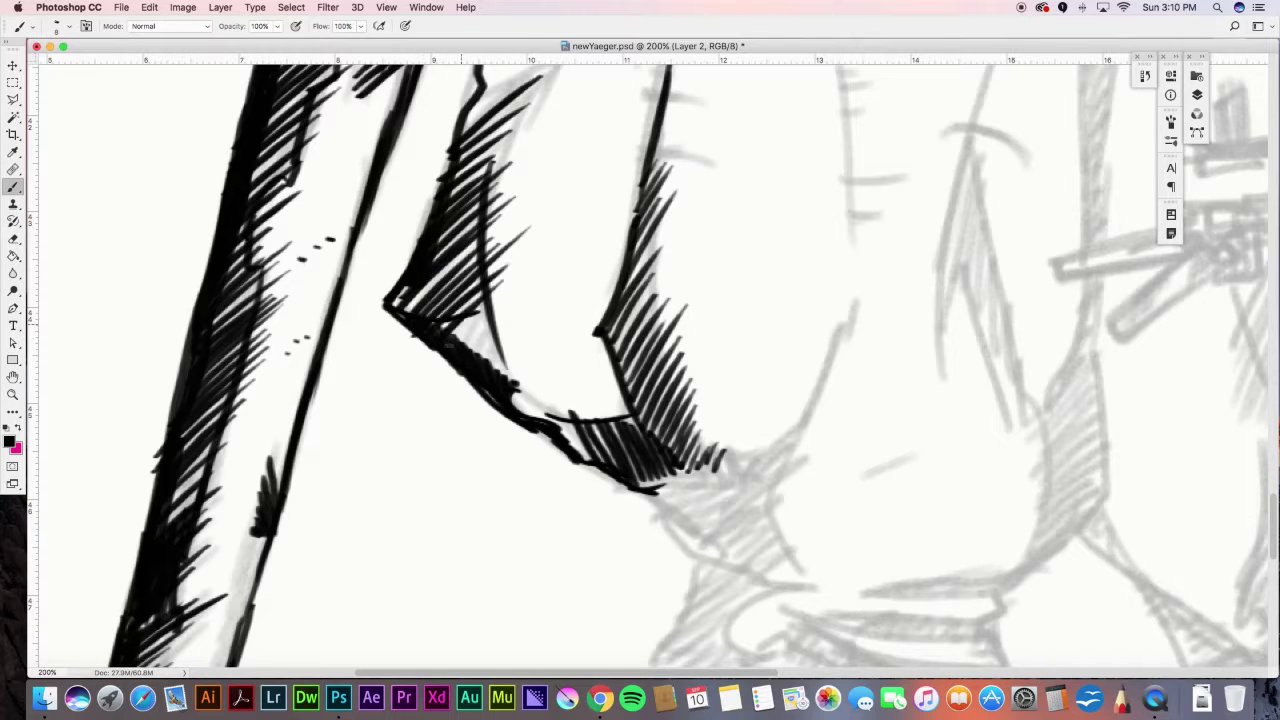
{"action": "left_click_drag", "start_coordinate": [450, 370], "coordinate": [518, 290]}
{"action": "left_click_drag", "start_coordinate": [405, 315], "coordinate": [480, 240]}
{"action": "left_click_drag", "start_coordinate": [440, 360], "coordinate": [506, 286]}
{"action": "left_click_drag", "start_coordinate": [500, 390], "coordinate": [560, 414]}
- Outline and densely hatch the shadowed underside of the baggy trouser leg, adding the adjoining fold line and a short crease mark
{"action": "left_click_drag", "start_coordinate": [650, 490], "coordinate": [785, 585]}
{"action": "left_click_drag", "start_coordinate": [712, 460], "coordinate": [744, 461]}
{"action": "left_click_drag", "start_coordinate": [850, 318], "coordinate": [795, 452]}
{"action": "left_click_drag", "start_coordinate": [795, 455], "coordinate": [805, 562]}
{"action": "mouse_move", "coordinate": [720, 450]}
{"action": "left_mouse_down"}
{"action": "mouse_move", "coordinate": [700, 545]}
{"action": "mouse_move", "coordinate": [725, 465]}
{"action": "left_mouse_up"}
{"action": "left_click_drag", "start_coordinate": [712, 540], "coordinate": [788, 450]}
{"action": "left_click_drag", "start_coordinate": [675, 472], "coordinate": [775, 418]}
{"action": "left_click_drag", "start_coordinate": [630, 452], "coordinate": [722, 370]}
{"action": "left_click_drag", "start_coordinate": [725, 540], "coordinate": [790, 480]}
{"action": "left_click_drag", "start_coordinate": [745, 560], "coordinate": [812, 505]}
{"action": "left_click_drag", "start_coordinate": [765, 575], "coordinate": [815, 530]}
{"action": "left_click_drag", "start_coordinate": [925, 452], "coordinate": [857, 485]}
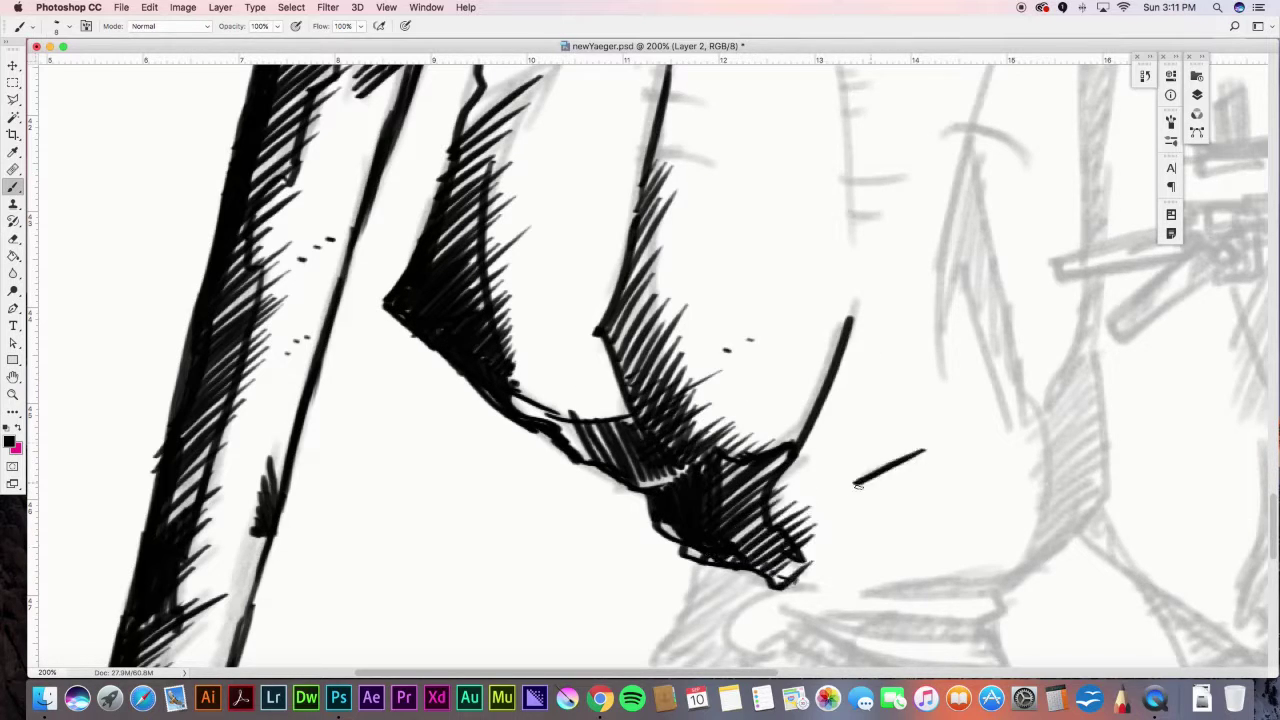
- Ink and hatch the outer side of the gathered trouser cuff above the boot, with small texture dots
{"action": "left_click_drag", "start_coordinate": [660, 650], "coordinate": [800, 570]}
{"action": "left_click_drag", "start_coordinate": [680, 655], "coordinate": [790, 590]}
{"action": "left_click_drag", "start_coordinate": [715, 625], "coordinate": [765, 655]}
{"action": "left_click_drag", "start_coordinate": [688, 661], "coordinate": [722, 646]}
{"action": "left_click", "coordinate": [688, 385]}
{"action": "left_click", "coordinate": [668, 393]}
{"action": "left_click", "coordinate": [654, 398]}
{"action": "mouse_move", "coordinate": [760, 663]}
{"action": "left_mouse_down"}
{"action": "mouse_move", "coordinate": [654, 437]}
{"action": "mouse_move", "coordinate": [772, 462]}
{"action": "left_mouse_up"}
- Ink the gathered cuff's creases, inner end and lower edge above the boot, hatching the shadows between them
{"action": "left_click_drag", "start_coordinate": [678, 408], "coordinate": [795, 445]}
{"action": "left_click_drag", "start_coordinate": [686, 414], "coordinate": [740, 447]}
{"action": "left_click_drag", "start_coordinate": [896, 368], "coordinate": [934, 336]}
{"action": "left_click_drag", "start_coordinate": [766, 357], "coordinate": [900, 363]}
{"action": "left_click_drag", "start_coordinate": [704, 392], "coordinate": [926, 401]}
{"action": "left_click_drag", "start_coordinate": [752, 412], "coordinate": [800, 386]}
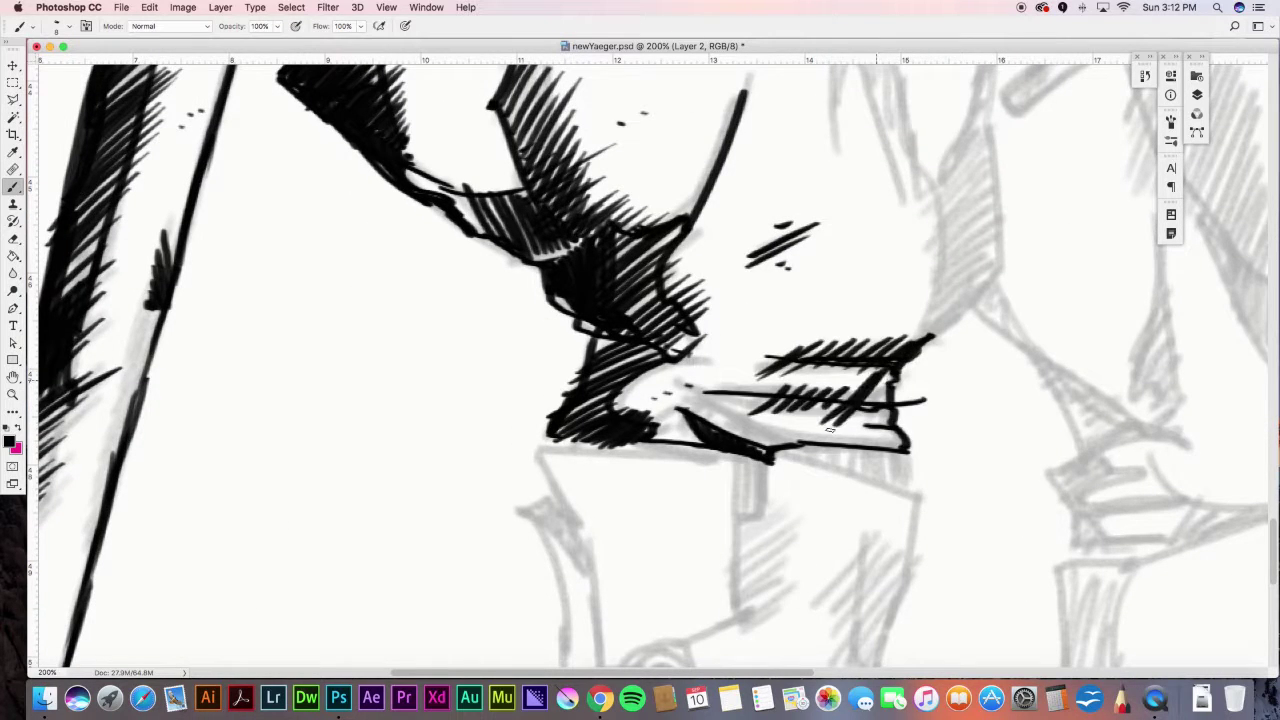
{"action": "left_click_drag", "start_coordinate": [712, 403], "coordinate": [808, 433]}
{"action": "left_click_drag", "start_coordinate": [910, 445], "coordinate": [904, 490]}
{"action": "left_click_drag", "start_coordinate": [785, 450], "coordinate": [915, 488]}
{"action": "left_click_drag", "start_coordinate": [930, 497], "coordinate": [900, 556]}
{"action": "left_click_drag", "start_coordinate": [825, 448], "coordinate": [905, 478]}
{"action": "left_click_drag", "start_coordinate": [902, 362], "coordinate": [910, 450]}
- Ink the inner contour of the trouser leg above the cuff, hatch it and fill its bulging corner with black
{"action": "left_click_drag", "start_coordinate": [1005, 220], "coordinate": [930, 340]}
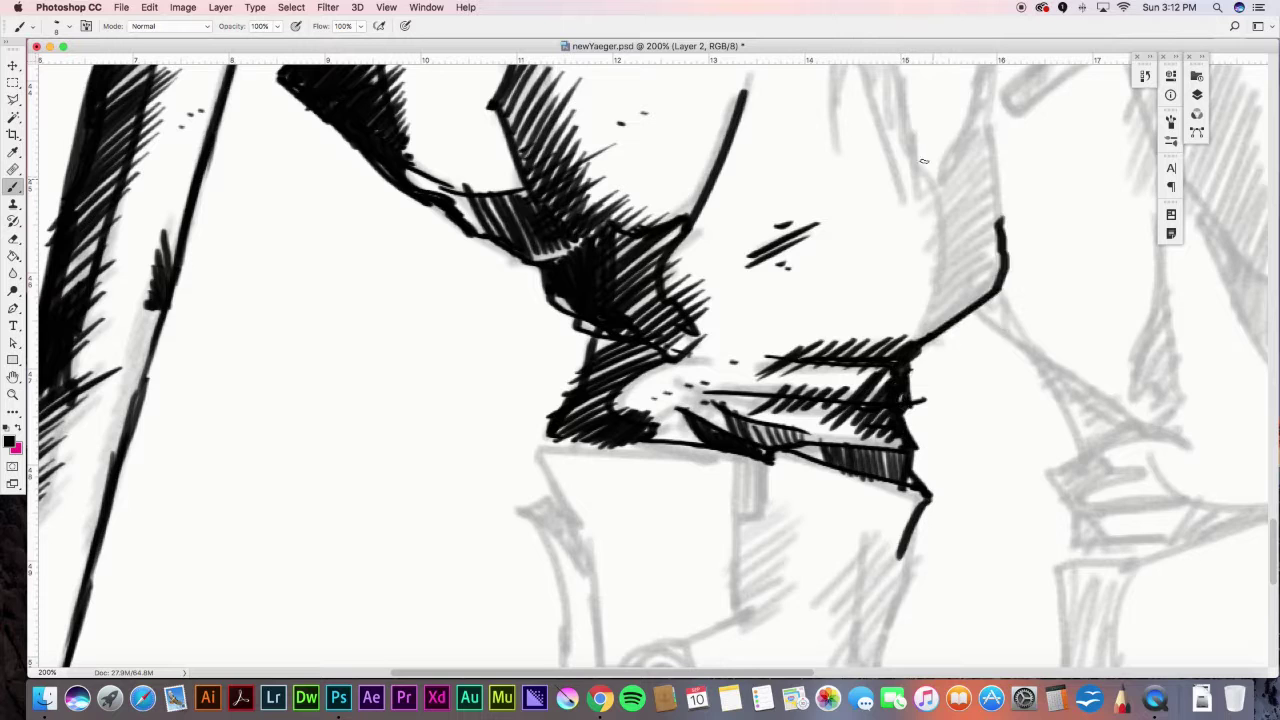
{"action": "left_click_drag", "start_coordinate": [1000, 140], "coordinate": [910, 320]}
{"action": "left_click_drag", "start_coordinate": [1020, 180], "coordinate": [890, 330]}
{"action": "left_click_drag", "start_coordinate": [1015, 260], "coordinate": [880, 355]}
{"action": "mouse_move", "coordinate": [995, 70]}
{"action": "left_mouse_down"}
{"action": "mouse_move", "coordinate": [940, 180]}
{"action": "mouse_move", "coordinate": [992, 170]}
{"action": "left_mouse_up"}
{"action": "left_click_drag", "start_coordinate": [944, 204], "coordinate": [936, 310]}
{"action": "left_click_drag", "start_coordinate": [1000, 245], "coordinate": [916, 336]}
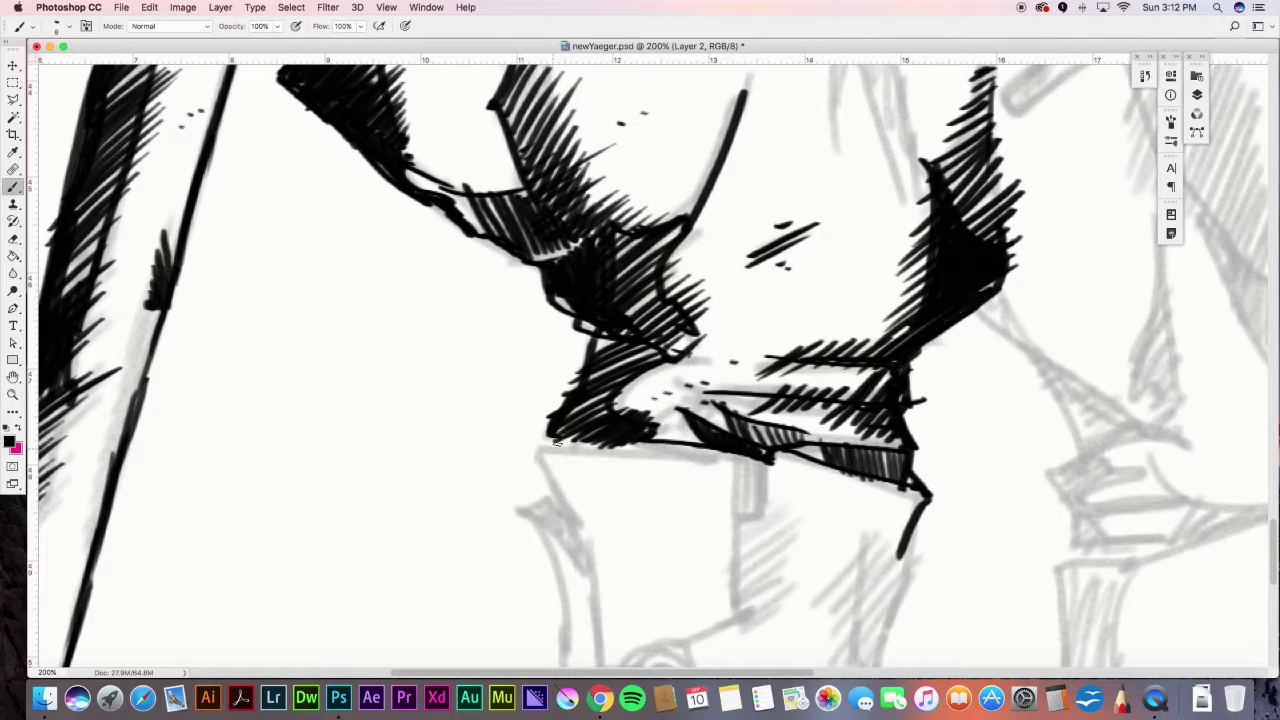
- Ink the boot's upper edge and outer side below the gathered cuff, with hatching beneath the rim
{"action": "left_click_drag", "start_coordinate": [562, 443], "coordinate": [528, 447]}
{"action": "left_click_drag", "start_coordinate": [531, 449], "coordinate": [572, 513]}
{"action": "left_click_drag", "start_coordinate": [504, 464], "coordinate": [561, 563]}
{"action": "left_click_drag", "start_coordinate": [572, 513], "coordinate": [597, 585]}
{"action": "left_click_drag", "start_coordinate": [617, 446], "coordinate": [636, 545]}
{"action": "left_click_drag", "start_coordinate": [639, 477], "coordinate": [646, 540]}
{"action": "left_click_drag", "start_coordinate": [660, 444], "coordinate": [666, 486]}
{"action": "left_click_drag", "start_coordinate": [712, 450], "coordinate": [718, 524]}
{"action": "mouse_move", "coordinate": [740, 455]}
{"action": "left_mouse_down"}
{"action": "mouse_move", "coordinate": [746, 490]}
{"action": "mouse_move", "coordinate": [638, 624]}
{"action": "left_mouse_up"}
- Ink the trouser thigh's inner edge below the hanging panel and hatch the shadow under the panel with vertical strokes
{"action": "scroll", "coordinate": [563, 491], "scroll_direction": "up", "scroll_amount": 10}
{"action": "scroll", "coordinate": [563, 491], "scroll_direction": "right", "scroll_amount": 4}
{"action": "left_click_drag", "start_coordinate": [688, 505], "coordinate": [665, 665]}
{"action": "left_click_drag", "start_coordinate": [612, 258], "coordinate": [592, 420]}
{"action": "left_click_drag", "start_coordinate": [660, 285], "coordinate": [640, 455]}
{"action": "left_click_drag", "start_coordinate": [728, 330], "coordinate": [700, 452]}
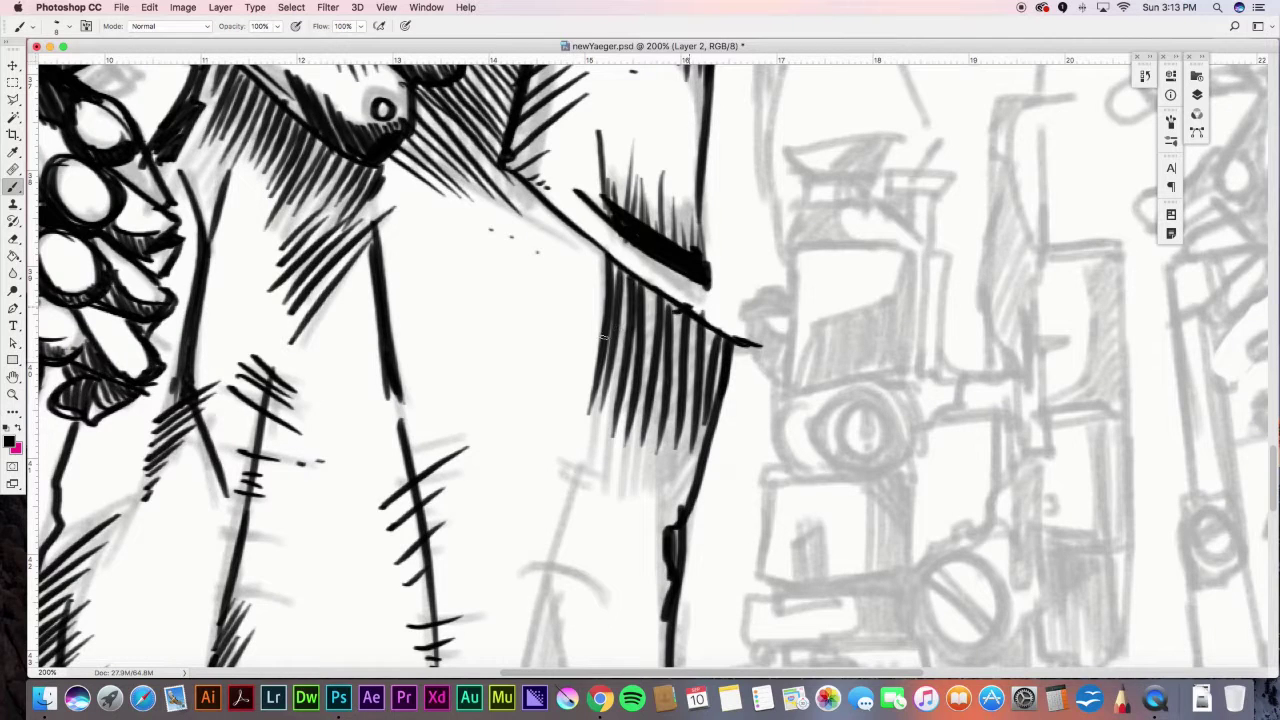
- Cross-hatch the thigh shadow beneath the hanging panel and ink the short stitched fold beside it
{"action": "left_click_drag", "start_coordinate": [680, 285], "coordinate": [548, 355]}
{"action": "mouse_move", "coordinate": [725, 330]}
{"action": "left_mouse_down"}
{"action": "mouse_move", "coordinate": [586, 378]}
{"action": "mouse_move", "coordinate": [595, 455]}
{"action": "left_mouse_up"}
{"action": "left_click_drag", "start_coordinate": [710, 430], "coordinate": [615, 500]}
{"action": "left_click_drag", "start_coordinate": [585, 455], "coordinate": [535, 605]}
{"action": "left_click_drag", "start_coordinate": [695, 488], "coordinate": [648, 530]}
{"action": "left_click_drag", "start_coordinate": [708, 425], "coordinate": [665, 520]}
{"action": "left_click_drag", "start_coordinate": [696, 334], "coordinate": [662, 422]}
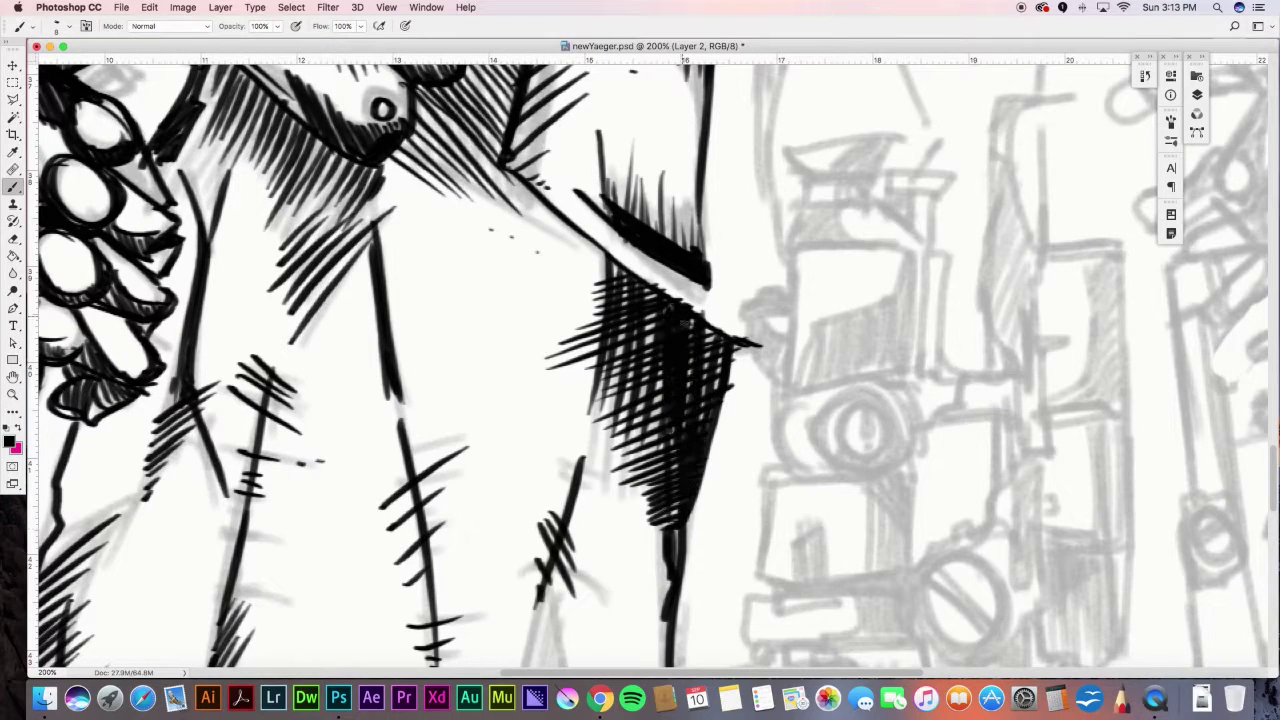
- Ink the two small strap ends and their knot protruding from the inner edge of the trouser leg
{"action": "scroll", "coordinate": [723, 298], "scroll_direction": "down", "scroll_amount": 8}
{"action": "left_click_drag", "start_coordinate": [810, 240], "coordinate": [680, 284]}
{"action": "left_click_drag", "start_coordinate": [740, 272], "coordinate": [818, 248]}
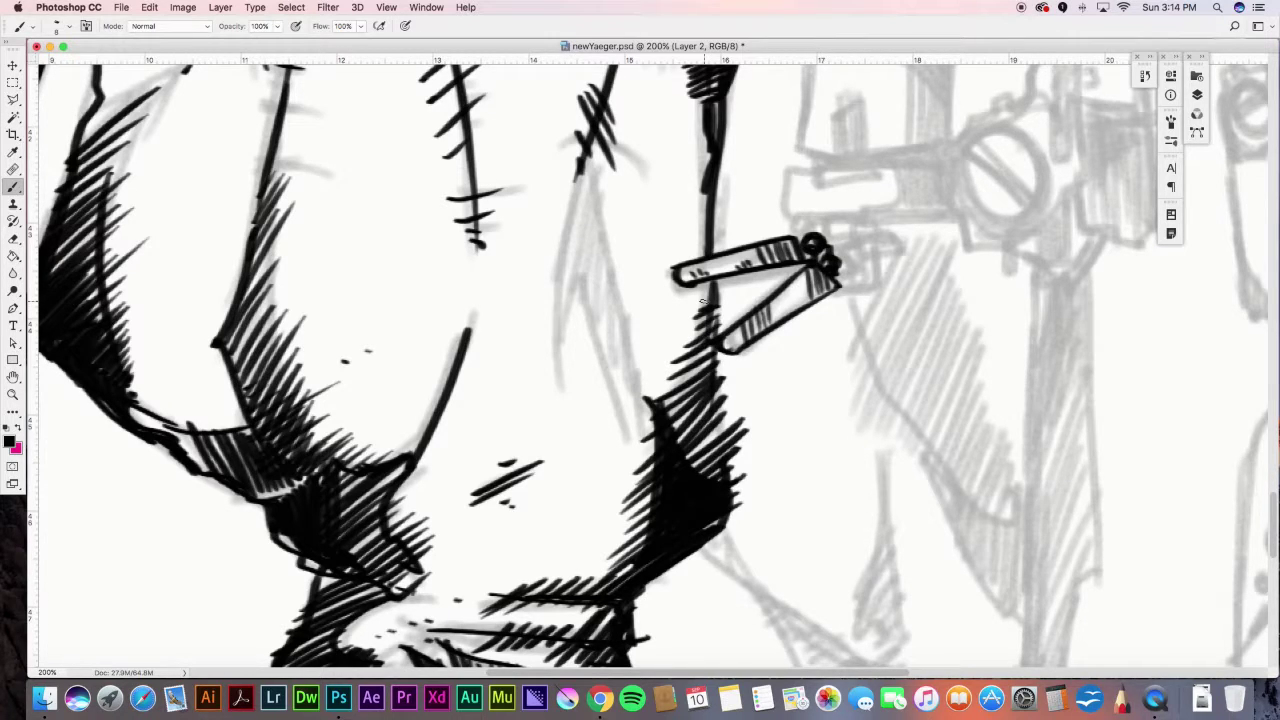
- Ink and hatch the forked trouser fold between the stitched seams and the protruding strap ends
{"action": "left_click_drag", "start_coordinate": [582, 170], "coordinate": [560, 395]}
{"action": "left_click_drag", "start_coordinate": [584, 292], "coordinate": [628, 430]}
{"action": "left_click_drag", "start_coordinate": [606, 234], "coordinate": [640, 400]}
{"action": "left_click_drag", "start_coordinate": [602, 165], "coordinate": [568, 288]}
{"action": "mouse_move", "coordinate": [560, 285]}
{"action": "left_mouse_down"}
{"action": "mouse_move", "coordinate": [538, 360]}
{"action": "mouse_move", "coordinate": [562, 426]}
{"action": "left_mouse_up"}
{"action": "left_click_drag", "start_coordinate": [604, 138], "coordinate": [648, 174]}
- Ink and hatch the upper part of the boot below the gathered trouser cuff
{"action": "left_click_drag", "start_coordinate": [710, 345], "coordinate": [714, 465]}
{"action": "mouse_move", "coordinate": [640, 640]}
{"action": "left_mouse_down"}
{"action": "mouse_move", "coordinate": [688, 346]}
{"action": "mouse_move", "coordinate": [696, 414]}
{"action": "left_mouse_up"}
{"action": "left_click_drag", "start_coordinate": [730, 246], "coordinate": [684, 475]}
{"action": "left_click_drag", "start_coordinate": [667, 284], "coordinate": [655, 402]}
{"action": "left_click_drag", "start_coordinate": [692, 288], "coordinate": [608, 362]}
{"action": "mouse_move", "coordinate": [714, 318]}
{"action": "left_mouse_down"}
{"action": "mouse_move", "coordinate": [620, 402]}
{"action": "mouse_move", "coordinate": [660, 448]}
{"action": "left_mouse_up"}
{"action": "left_click_drag", "start_coordinate": [712, 282], "coordinate": [672, 390]}
{"action": "left_click_drag", "start_coordinate": [572, 202], "coordinate": [542, 263]}
{"action": "left_click_drag", "start_coordinate": [543, 263], "coordinate": [548, 366]}
- Continue the boot's contours down the shin and fill the shadow on its calf side with dense hatching
{"action": "left_click_drag", "start_coordinate": [592, 268], "coordinate": [516, 340]}
{"action": "left_click_drag", "start_coordinate": [606, 211], "coordinate": [540, 254]}
{"action": "mouse_move", "coordinate": [552, 357]}
{"action": "left_mouse_down"}
{"action": "mouse_move", "coordinate": [476, 385]}
{"action": "mouse_move", "coordinate": [500, 472]}
{"action": "left_mouse_up"}
{"action": "left_click_drag", "start_coordinate": [468, 402], "coordinate": [508, 458]}
{"action": "left_click_drag", "start_coordinate": [380, 465], "coordinate": [428, 425]}
{"action": "left_click_drag", "start_coordinate": [512, 488], "coordinate": [508, 626]}
{"action": "mouse_move", "coordinate": [690, 462]}
{"action": "left_mouse_down"}
{"action": "mouse_move", "coordinate": [662, 656]}
{"action": "mouse_move", "coordinate": [590, 628]}
{"action": "left_mouse_up"}
{"action": "left_click_drag", "start_coordinate": [694, 495], "coordinate": [640, 650]}
{"action": "left_click_drag", "start_coordinate": [664, 612], "coordinate": [628, 665]}
- Ink the boot's shin seam and its round buckles, shading the buckle centres with dark hatching
{"action": "left_click_drag", "start_coordinate": [362, 302], "coordinate": [375, 416]}
{"action": "left_click_drag", "start_coordinate": [362, 458], "coordinate": [373, 656]}
{"action": "left_click_drag", "start_coordinate": [444, 334], "coordinate": [384, 398]}
{"action": "left_click_drag", "start_coordinate": [482, 563], "coordinate": [551, 89]}
{"action": "left_click_drag", "start_coordinate": [550, 138], "coordinate": [550, 247]}
{"action": "left_click_drag", "start_coordinate": [494, 210], "coordinate": [584, 234]}
{"action": "mouse_move", "coordinate": [532, 140]}
{"action": "left_mouse_down"}
{"action": "mouse_move", "coordinate": [588, 206]}
{"action": "mouse_move", "coordinate": [520, 230]}
{"action": "left_mouse_up"}
{"action": "mouse_move", "coordinate": [560, 172]}
{"action": "left_mouse_down"}
{"action": "mouse_move", "coordinate": [541, 226]}
{"action": "mouse_move", "coordinate": [582, 404]}
{"action": "mouse_move", "coordinate": [535, 478]}
{"action": "left_mouse_up"}
{"action": "left_click_drag", "start_coordinate": [578, 418], "coordinate": [587, 429]}
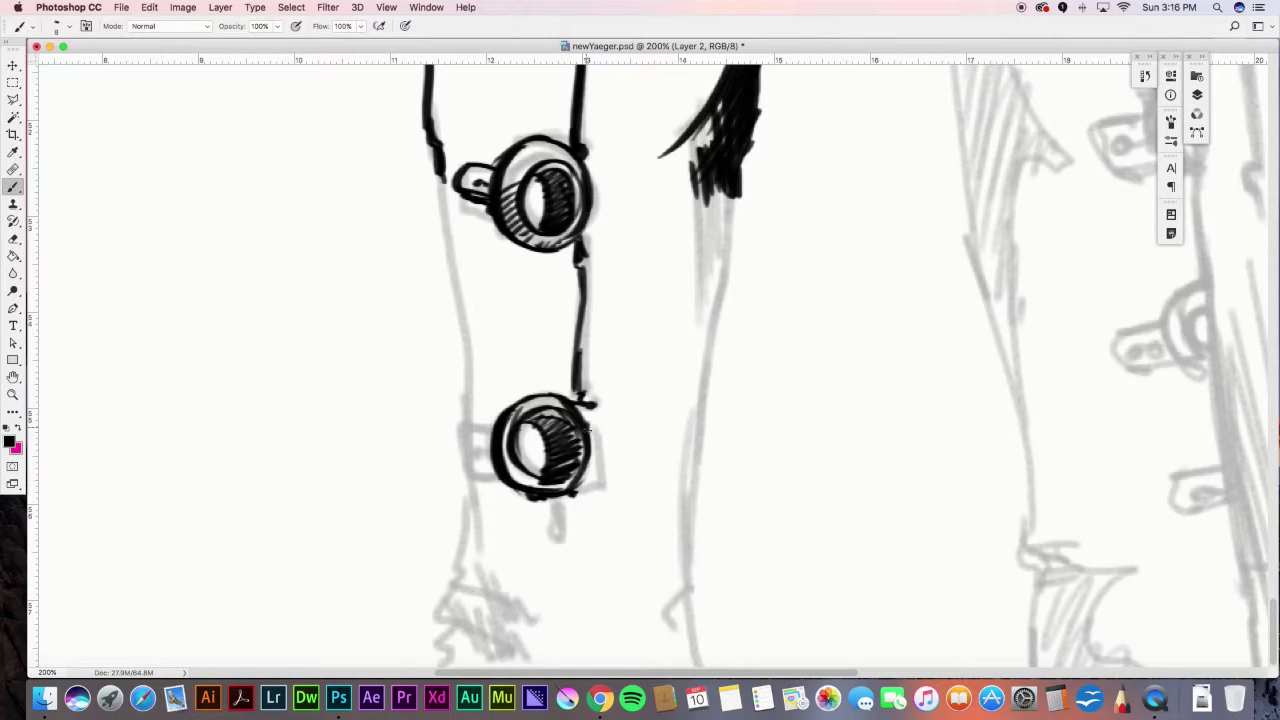
- Hatch short horizontal strokes across the boot's seam between the two round buckles
{"action": "left_click_drag", "start_coordinate": [622, 340], "coordinate": [575, 341]}
{"action": "left_click_drag", "start_coordinate": [646, 328], "coordinate": [570, 330]}
{"action": "left_click_drag", "start_coordinate": [641, 315], "coordinate": [551, 316]}
{"action": "left_click_drag", "start_coordinate": [642, 302], "coordinate": [551, 303]}
{"action": "left_click_drag", "start_coordinate": [618, 291], "coordinate": [559, 290]}
{"action": "left_click_drag", "start_coordinate": [618, 282], "coordinate": [564, 283]}
{"action": "left_click_drag", "start_coordinate": [664, 274], "coordinate": [582, 268]}
- Ink the lower buckle's studded strap tab and the boot's front contour with creases above it
{"action": "left_click_drag", "start_coordinate": [468, 448], "coordinate": [490, 448]}
{"action": "left_click_drag", "start_coordinate": [437, 185], "coordinate": [462, 365]}
{"action": "left_click_drag", "start_coordinate": [462, 368], "coordinate": [522, 342]}
{"action": "left_click_drag", "start_coordinate": [458, 385], "coordinate": [488, 398]}
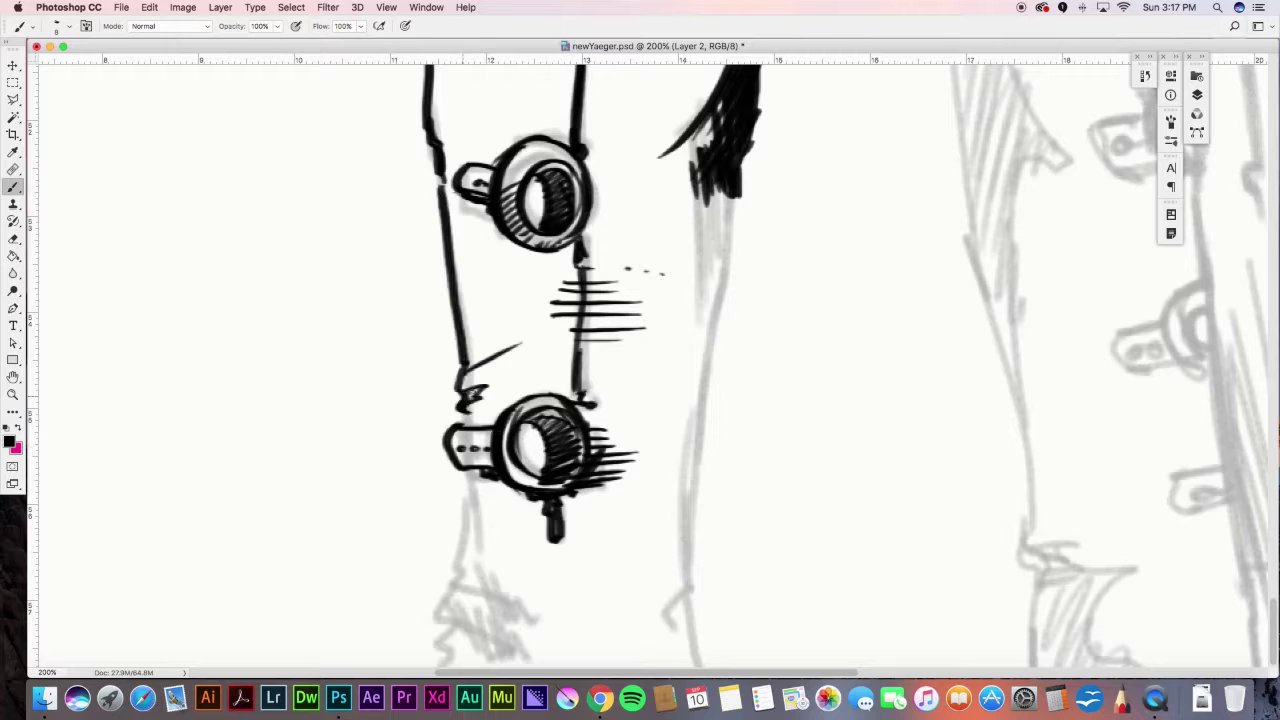
- Ink the boot's back contour down to the ankle and hatch the shadow along the calf
{"action": "mouse_move", "coordinate": [738, 196]}
{"action": "left_mouse_down"}
{"action": "mouse_move", "coordinate": [672, 610]}
{"action": "mouse_move", "coordinate": [708, 664]}
{"action": "left_mouse_up"}
{"action": "left_click_drag", "start_coordinate": [740, 186], "coordinate": [670, 326]}
{"action": "left_click_drag", "start_coordinate": [740, 210], "coordinate": [650, 362]}
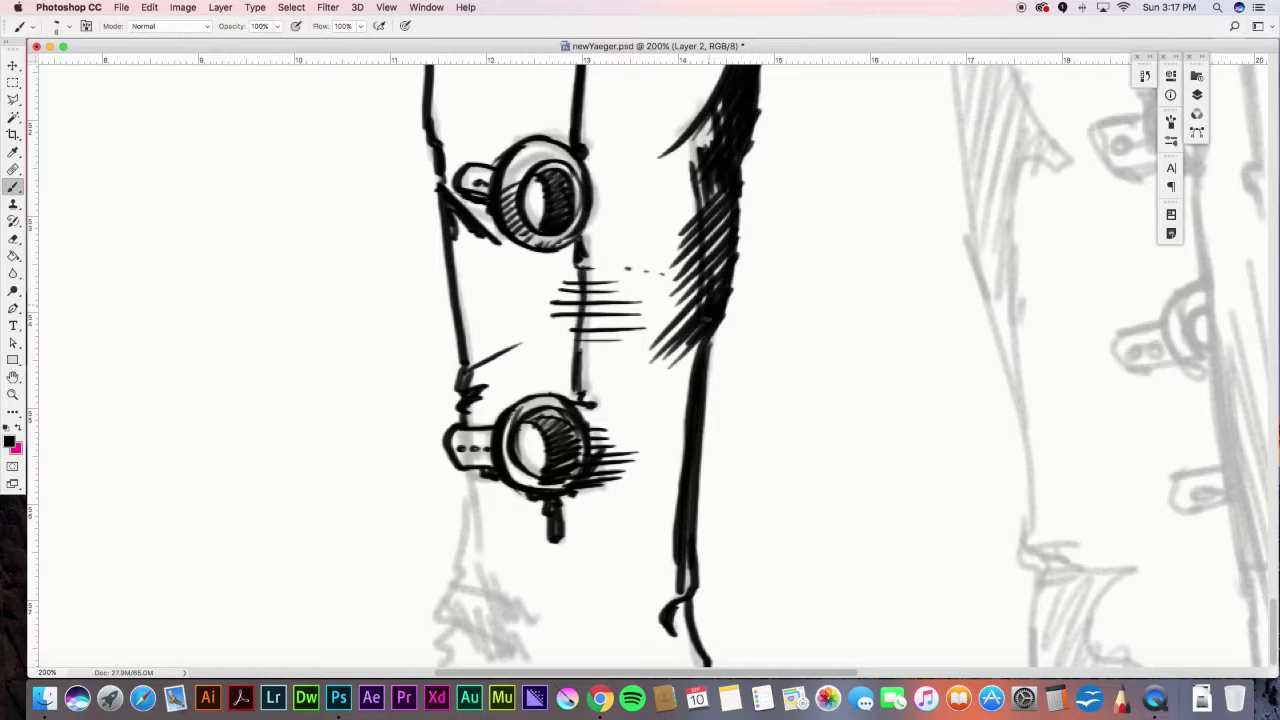
- Ink the boot's front contour below the lower buckle and hatch the creases at the ankle
{"action": "left_click_drag", "start_coordinate": [470, 485], "coordinate": [480, 565]}
{"action": "left_click_drag", "start_coordinate": [480, 570], "coordinate": [435, 645]}
{"action": "left_click_drag", "start_coordinate": [450, 600], "coordinate": [492, 630]}
{"action": "left_click_drag", "start_coordinate": [432, 645], "coordinate": [460, 665]}
{"action": "left_click_drag", "start_coordinate": [495, 600], "coordinate": [531, 660]}
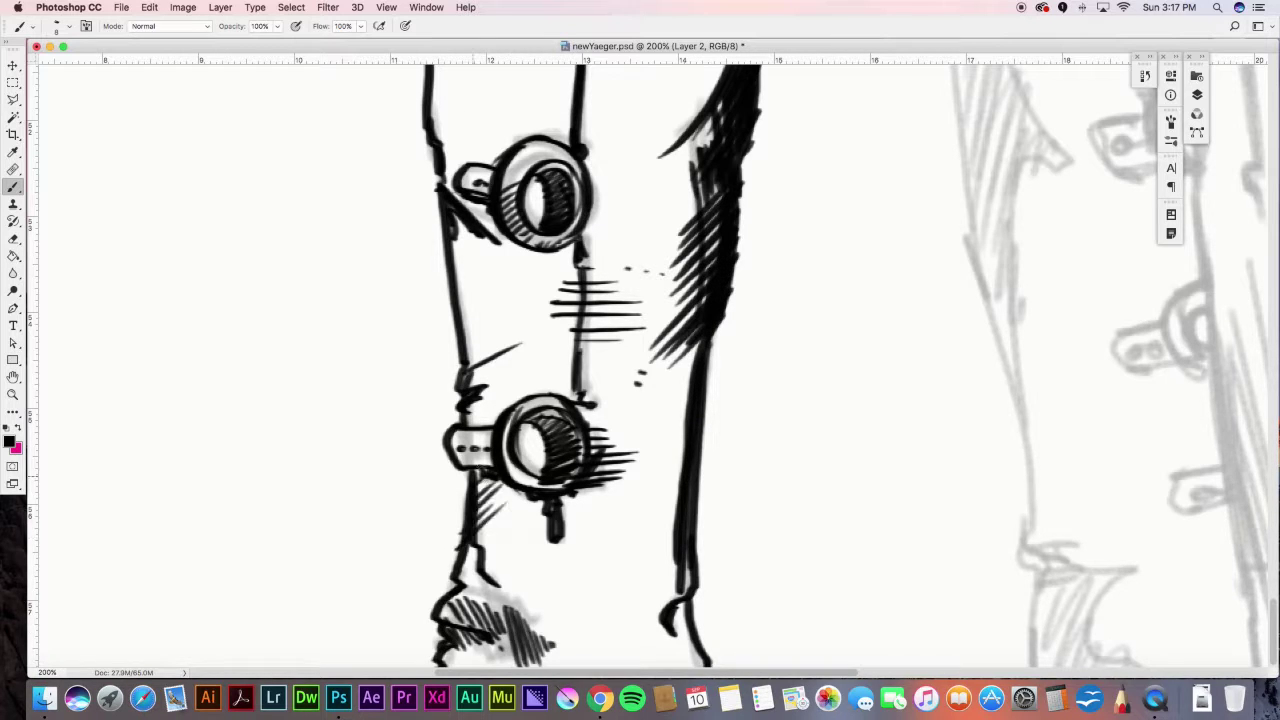
- Ink the top edge, outer contour and curved inner line of the second leg's boot
{"action": "left_click_drag", "start_coordinate": [761, 548], "coordinate": [781, 540]}
{"action": "left_click_drag", "start_coordinate": [947, 263], "coordinate": [547, 557]}
{"action": "left_click_drag", "start_coordinate": [552, 131], "coordinate": [628, 129]}
{"action": "left_click_drag", "start_coordinate": [555, 138], "coordinate": [624, 630]}
{"action": "left_click_drag", "start_coordinate": [621, 141], "coordinate": [662, 432]}
{"action": "left_click_drag", "start_coordinate": [682, 450], "coordinate": [632, 586]}
- Hatch the shadow band inside the second boot's outer contour diagonally and blacken its outer edge down the calf
{"action": "left_click_drag", "start_coordinate": [562, 271], "coordinate": [629, 198]}
{"action": "left_click_drag", "start_coordinate": [564, 222], "coordinate": [654, 167]}
{"action": "left_click_drag", "start_coordinate": [567, 300], "coordinate": [632, 230]}
{"action": "left_click_drag", "start_coordinate": [566, 350], "coordinate": [650, 289]}
{"action": "left_click_drag", "start_coordinate": [570, 430], "coordinate": [669, 366]}
{"action": "left_click_drag", "start_coordinate": [578, 484], "coordinate": [692, 402]}
{"action": "left_click_drag", "start_coordinate": [588, 530], "coordinate": [664, 450]}
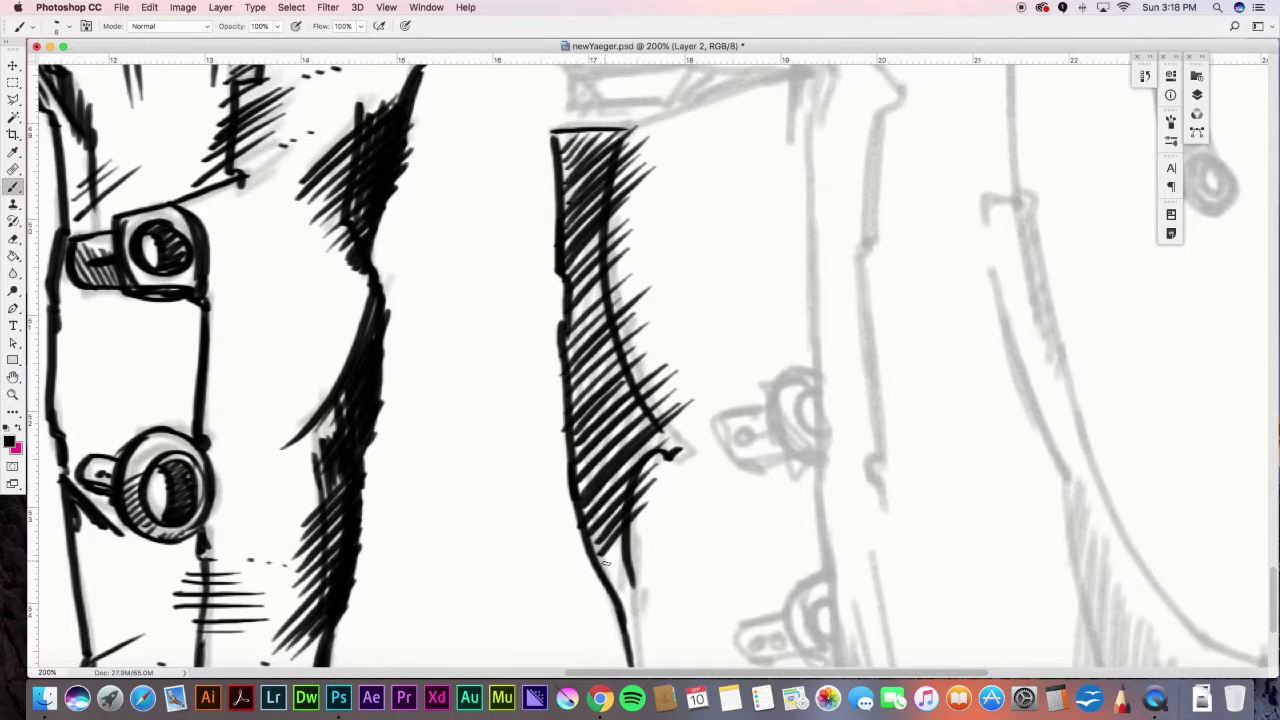
{"action": "left_click_drag", "start_coordinate": [604, 566], "coordinate": [703, 468]}
{"action": "left_click_drag", "start_coordinate": [622, 622], "coordinate": [650, 576]}
{"action": "mouse_move", "coordinate": [572, 315]}
{"action": "left_mouse_down"}
{"action": "mouse_move", "coordinate": [590, 495]}
{"action": "mouse_move", "coordinate": [620, 595]}
{"action": "left_mouse_up"}
{"action": "left_click_drag", "start_coordinate": [608, 500], "coordinate": [632, 635]}
- Ink the second boot's sloping top edge and its vertical seam with the round, strapped buckles
{"action": "mouse_move", "coordinate": [575, 265]}
{"action": "left_mouse_down"}
{"action": "mouse_move", "coordinate": [560, 128]}
{"action": "mouse_move", "coordinate": [815, 104]}
{"action": "left_mouse_up"}
{"action": "left_click_drag", "start_coordinate": [772, 398], "coordinate": [818, 370]}
{"action": "left_click_drag", "start_coordinate": [798, 452], "coordinate": [824, 438]}
{"action": "mouse_move", "coordinate": [785, 410]}
{"action": "left_mouse_down"}
{"action": "mouse_move", "coordinate": [790, 455]}
{"action": "mouse_move", "coordinate": [824, 464]}
{"action": "left_mouse_up"}
{"action": "left_click_drag", "start_coordinate": [818, 372], "coordinate": [830, 665]}
{"action": "left_click_drag", "start_coordinate": [812, 104], "coordinate": [815, 410]}
- Ink the broken contour line running down behind the second boot's buckle seam
{"action": "left_click_drag", "start_coordinate": [894, 104], "coordinate": [860, 440]}
{"action": "left_click_drag", "start_coordinate": [872, 456], "coordinate": [900, 665]}
{"action": "left_click_drag", "start_coordinate": [852, 592], "coordinate": [870, 665]}
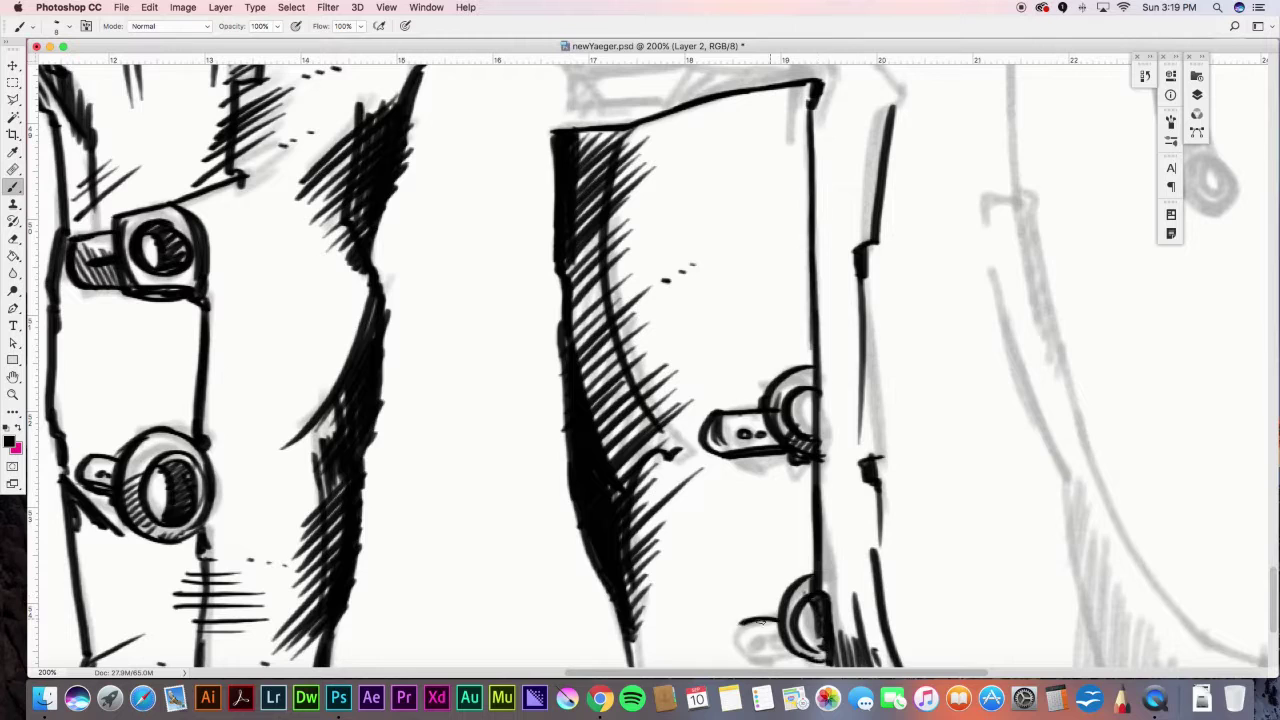
- Ink and hatch the second boot's outer side down through the ankle creases and onto the foot
{"action": "scroll", "coordinate": [809, 660], "scroll_direction": "down", "scroll_amount": 5}
{"action": "mouse_move", "coordinate": [633, 350]}
{"action": "left_mouse_down"}
{"action": "mouse_move", "coordinate": [656, 512]}
{"action": "mouse_move", "coordinate": [705, 574]}
{"action": "left_mouse_up"}
{"action": "mouse_move", "coordinate": [656, 516]}
{"action": "left_mouse_down"}
{"action": "mouse_move", "coordinate": [790, 514]}
{"action": "mouse_move", "coordinate": [762, 462]}
{"action": "left_mouse_up"}
{"action": "left_click_drag", "start_coordinate": [652, 440], "coordinate": [727, 397]}
{"action": "left_click_drag", "start_coordinate": [634, 404], "coordinate": [708, 364]}
{"action": "mouse_move", "coordinate": [653, 516]}
{"action": "left_mouse_down"}
{"action": "mouse_move", "coordinate": [728, 480]}
{"action": "mouse_move", "coordinate": [675, 405]}
{"action": "left_mouse_up"}
{"action": "left_click_drag", "start_coordinate": [656, 492], "coordinate": [688, 525]}
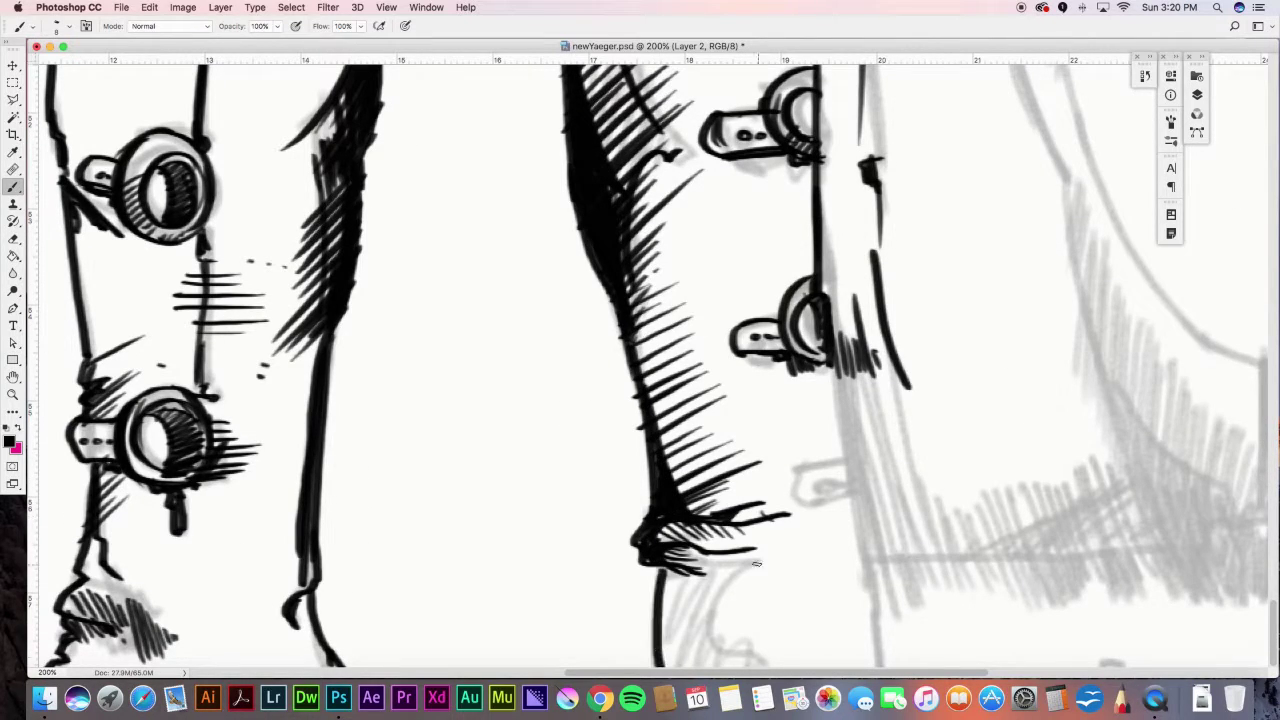
{"action": "left_click_drag", "start_coordinate": [760, 558], "coordinate": [650, 665]}
- Extend the boot's vertical seam downward and ink the horizontal line beside it with long upright hatching
{"action": "left_click_drag", "start_coordinate": [830, 352], "coordinate": [878, 665]}
{"action": "left_click_drag", "start_coordinate": [862, 556], "coordinate": [988, 552]}
{"action": "left_click_drag", "start_coordinate": [850, 376], "coordinate": [872, 484]}
{"action": "left_click_drag", "start_coordinate": [864, 380], "coordinate": [926, 612]}
{"action": "left_click_drag", "start_coordinate": [896, 388], "coordinate": [958, 604]}
{"action": "left_click_drag", "start_coordinate": [962, 515], "coordinate": [972, 600]}
{"action": "left_click_drag", "start_coordinate": [978, 512], "coordinate": [990, 590]}
{"action": "left_click_drag", "start_coordinate": [990, 520], "coordinate": [1002, 580]}
- Ink the lowest strap tab beside the boot seam and add small dark marks on the foot
{"action": "left_click_drag", "start_coordinate": [790, 482], "coordinate": [840, 462]}
{"action": "left_click_drag", "start_coordinate": [780, 512], "coordinate": [846, 490]}
{"action": "left_click", "coordinate": [1104, 672]}
{"action": "left_click_drag", "start_coordinate": [286, 659], "coordinate": [312, 663]}
{"action": "left_click_drag", "start_coordinate": [1000, 673], "coordinate": [893, 673]}
- Ink the upright end edge of the flared piece behind the boot and its horizontal base line
{"action": "mouse_move", "coordinate": [709, 346]}
{"action": "left_mouse_down"}
{"action": "mouse_move", "coordinate": [763, 359]}
{"action": "mouse_move", "coordinate": [758, 512]}
{"action": "left_mouse_up"}
{"action": "left_click_drag", "start_coordinate": [784, 508], "coordinate": [815, 604]}
{"action": "left_click_drag", "start_coordinate": [522, 552], "coordinate": [757, 547]}
- Hatch and crosshatch the shadow along the flared piece's horizontal base line
{"action": "mouse_move", "coordinate": [496, 496]}
{"action": "left_mouse_down"}
{"action": "mouse_move", "coordinate": [576, 630]}
{"action": "mouse_move", "coordinate": [606, 626]}
{"action": "left_mouse_up"}
{"action": "left_click_drag", "start_coordinate": [570, 480], "coordinate": [658, 626]}
{"action": "left_click_drag", "start_coordinate": [656, 446], "coordinate": [744, 640]}
{"action": "left_click_drag", "start_coordinate": [722, 470], "coordinate": [806, 628]}
{"action": "left_click_drag", "start_coordinate": [556, 550], "coordinate": [634, 492]}
{"action": "left_click_drag", "start_coordinate": [640, 550], "coordinate": [756, 484]}
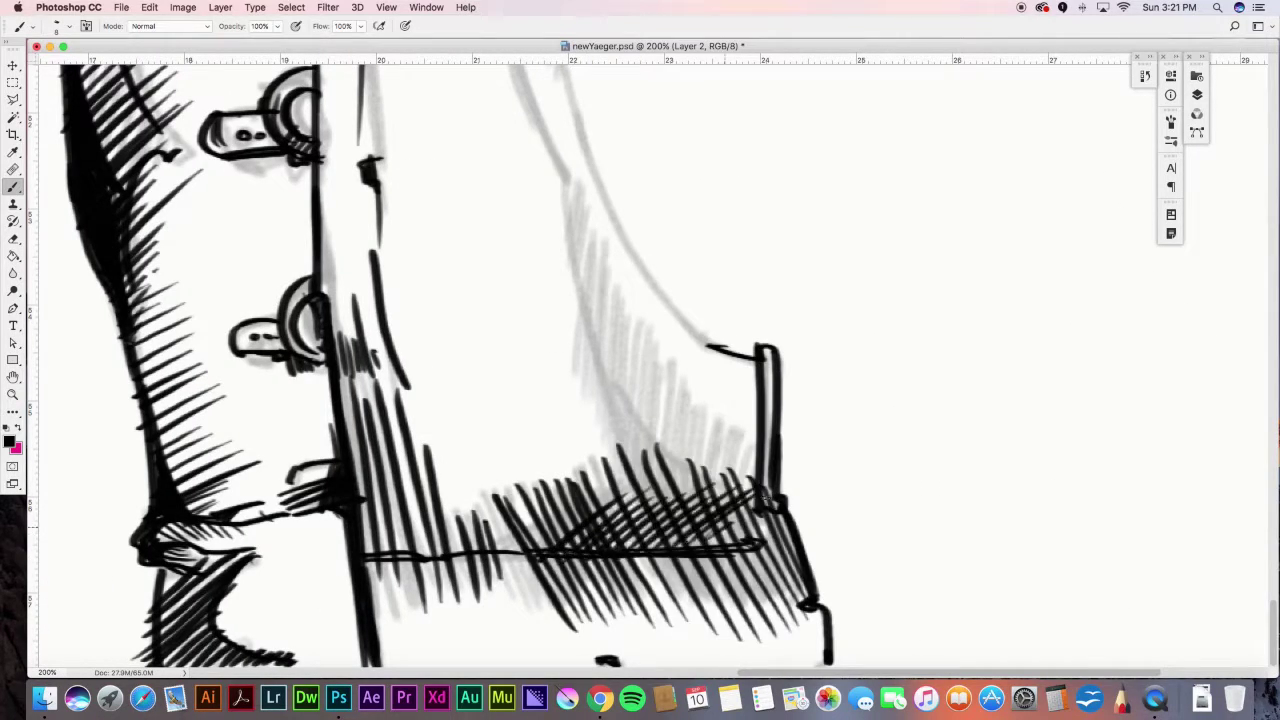
{"action": "left_click_drag", "start_coordinate": [503, 578], "coordinate": [544, 540]}
{"action": "mouse_move", "coordinate": [376, 492]}
{"action": "left_mouse_down"}
{"action": "mouse_move", "coordinate": [486, 556]}
{"action": "mouse_move", "coordinate": [556, 528]}
{"action": "left_mouse_up"}
- Ink the curved fold line inside the flared piece and hatch short strokes along it
{"action": "left_click_drag", "start_coordinate": [573, 184], "coordinate": [679, 445]}
{"action": "left_click_drag", "start_coordinate": [598, 209], "coordinate": [596, 322]}
{"action": "left_click_drag", "start_coordinate": [607, 264], "coordinate": [612, 366]}
{"action": "left_click_drag", "start_coordinate": [650, 360], "coordinate": [648, 414]}
{"action": "left_click_drag", "start_coordinate": [676, 413], "coordinate": [684, 444]}
{"action": "left_click_drag", "start_coordinate": [642, 398], "coordinate": [702, 456]}
{"action": "left_click_drag", "start_coordinate": [574, 188], "coordinate": [606, 330]}
{"action": "left_click_drag", "start_coordinate": [712, 383], "coordinate": [710, 450]}
- Blacken the corner where the flared piece's base line meets its upright end
{"action": "left_click_drag", "start_coordinate": [740, 400], "coordinate": [745, 505]}
{"action": "left_click_drag", "start_coordinate": [755, 432], "coordinate": [700, 500]}
{"action": "left_click_drag", "start_coordinate": [760, 440], "coordinate": [706, 545]}
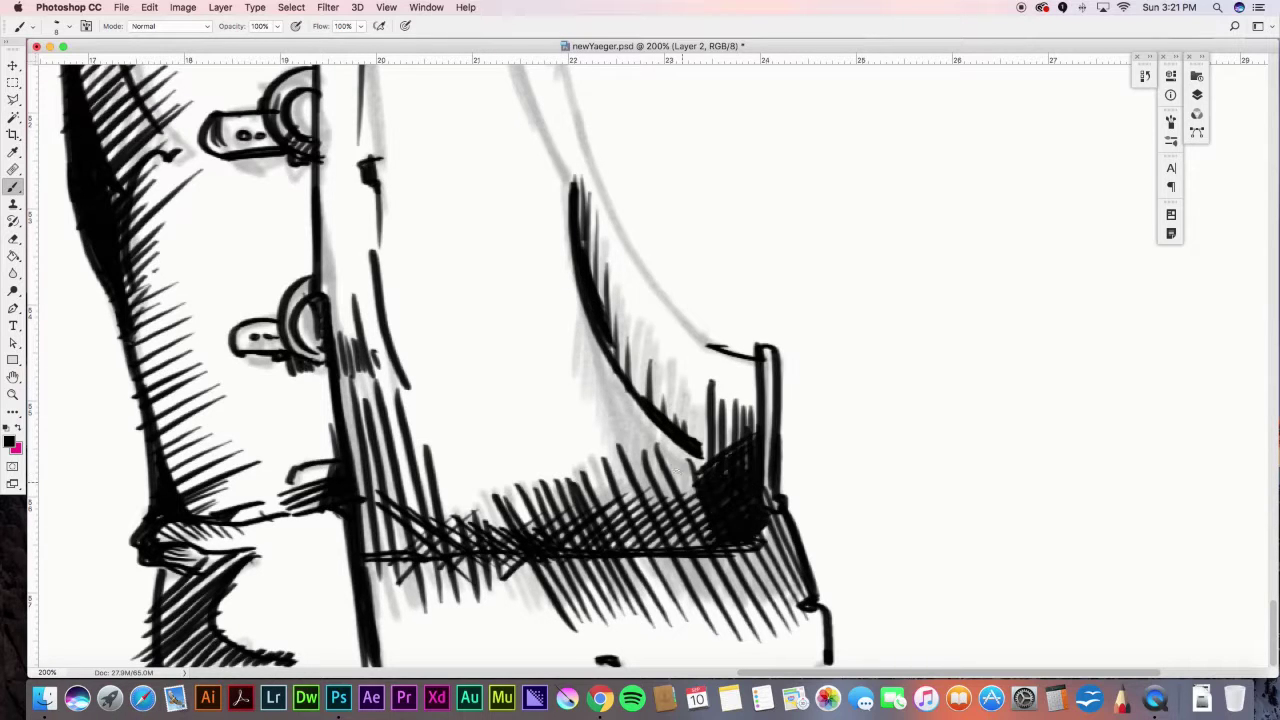
- Ink the contours of the narrow section above the flare and join its outer curve to the upright end
{"action": "left_click_drag", "start_coordinate": [752, 385], "coordinate": [722, 652]}
{"action": "mouse_move", "coordinate": [453, 178]}
{"action": "left_mouse_down"}
{"action": "mouse_move", "coordinate": [496, 169]}
{"action": "mouse_move", "coordinate": [550, 420]}
{"action": "left_mouse_up"}
{"action": "left_click_drag", "start_coordinate": [455, 176], "coordinate": [487, 376]}
{"action": "left_click_drag", "start_coordinate": [552, 424], "coordinate": [722, 622]}
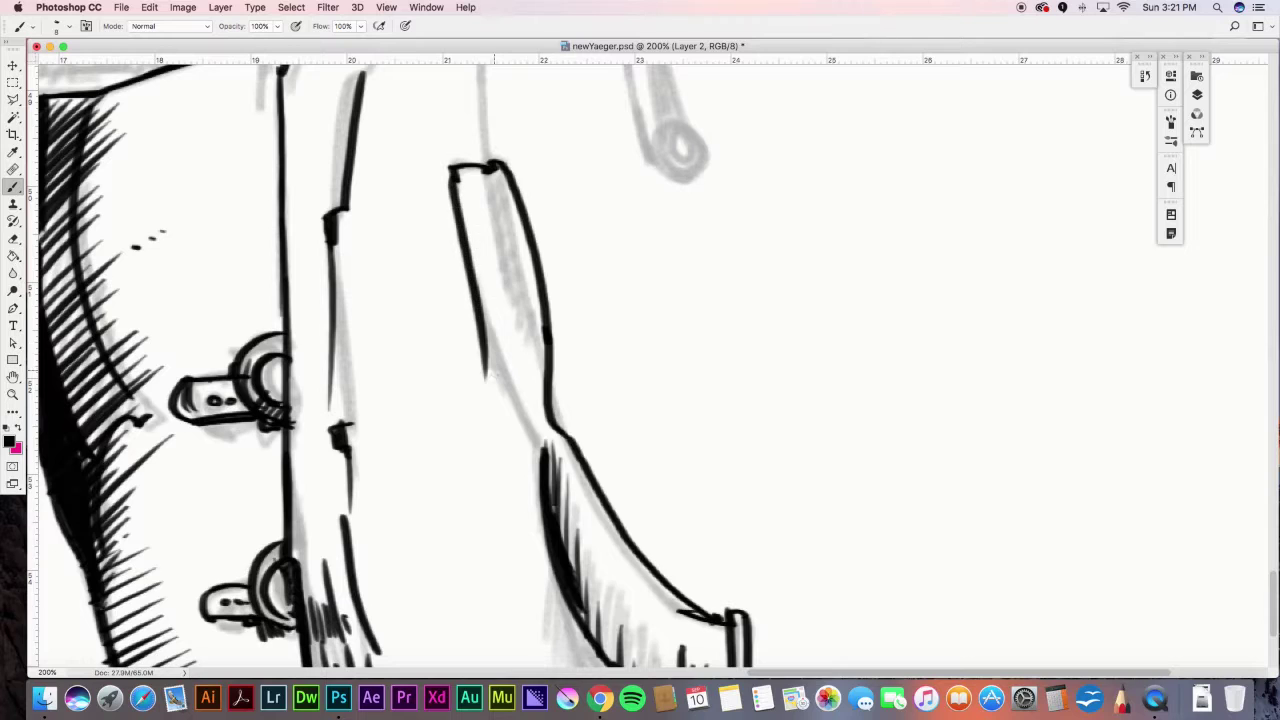
- Hatch diagonal shadows along both sides of the narrow section above the flare
{"action": "left_click_drag", "start_coordinate": [484, 379], "coordinate": [495, 412]}
{"action": "left_click_drag", "start_coordinate": [452, 188], "coordinate": [407, 284]}
{"action": "left_click_drag", "start_coordinate": [486, 340], "coordinate": [460, 394]}
{"action": "left_click_drag", "start_coordinate": [492, 230], "coordinate": [520, 185]}
{"action": "left_click_drag", "start_coordinate": [500, 300], "coordinate": [538, 230]}
{"action": "left_click_drag", "start_coordinate": [512, 340], "coordinate": [548, 280]}
{"action": "left_click_drag", "start_coordinate": [512, 410], "coordinate": [552, 320]}
{"action": "left_click_drag", "start_coordinate": [532, 450], "coordinate": [558, 400]}
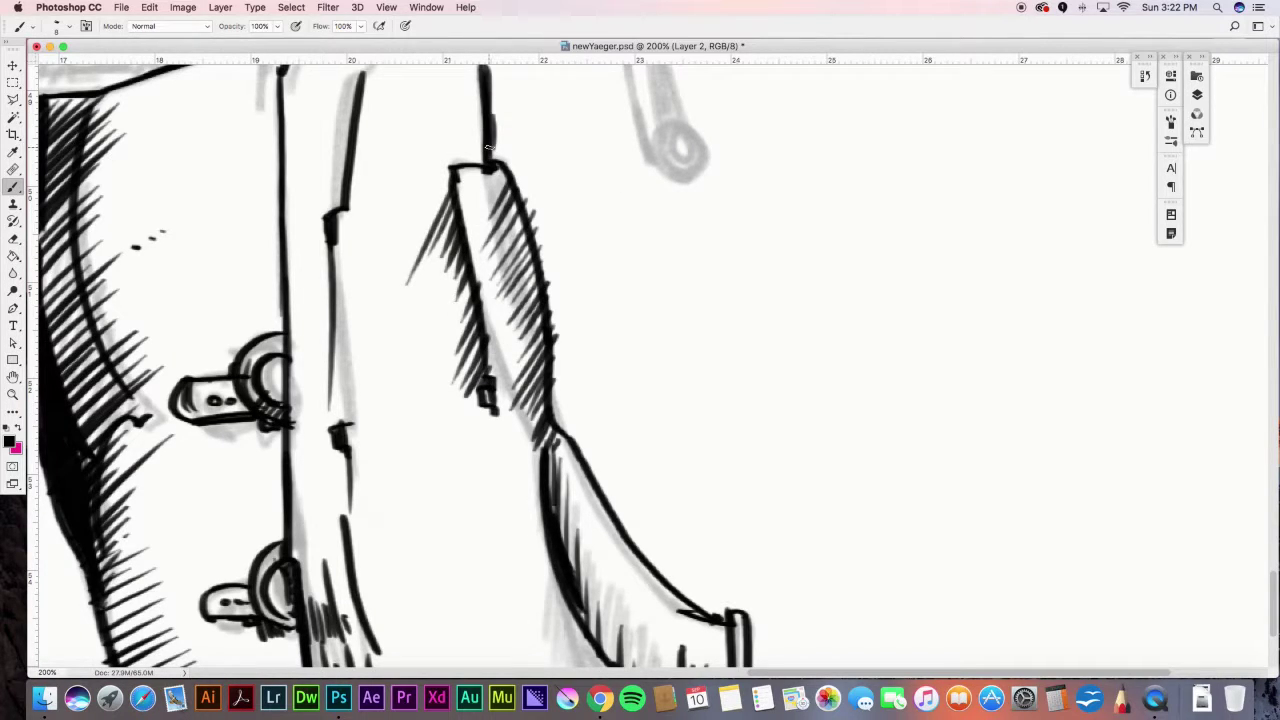
- Ink the vertical edge above the narrow section and the curved, pointed bracket with its two round rivets
{"action": "left_click_drag", "start_coordinate": [588, 247], "coordinate": [593, 666]}
{"action": "mouse_move", "coordinate": [528, 117]}
{"action": "left_mouse_down"}
{"action": "mouse_move", "coordinate": [480, 374]}
{"action": "mouse_move", "coordinate": [487, 490]}
{"action": "left_mouse_up"}
{"action": "left_click_drag", "start_coordinate": [482, 374], "coordinate": [578, 252]}
{"action": "left_click_drag", "start_coordinate": [599, 229], "coordinate": [484, 376]}
{"action": "left_click_drag", "start_coordinate": [554, 105], "coordinate": [574, 231]}
{"action": "left_click_drag", "start_coordinate": [530, 235], "coordinate": [498, 342]}
{"action": "left_click_drag", "start_coordinate": [568, 104], "coordinate": [517, 131]}
- Ink both contours of the wide vertical shaft above the second boot
{"action": "left_click_drag", "start_coordinate": [277, 108], "coordinate": [274, 472]}
{"action": "left_click_drag", "start_coordinate": [341, 71], "coordinate": [350, 273]}
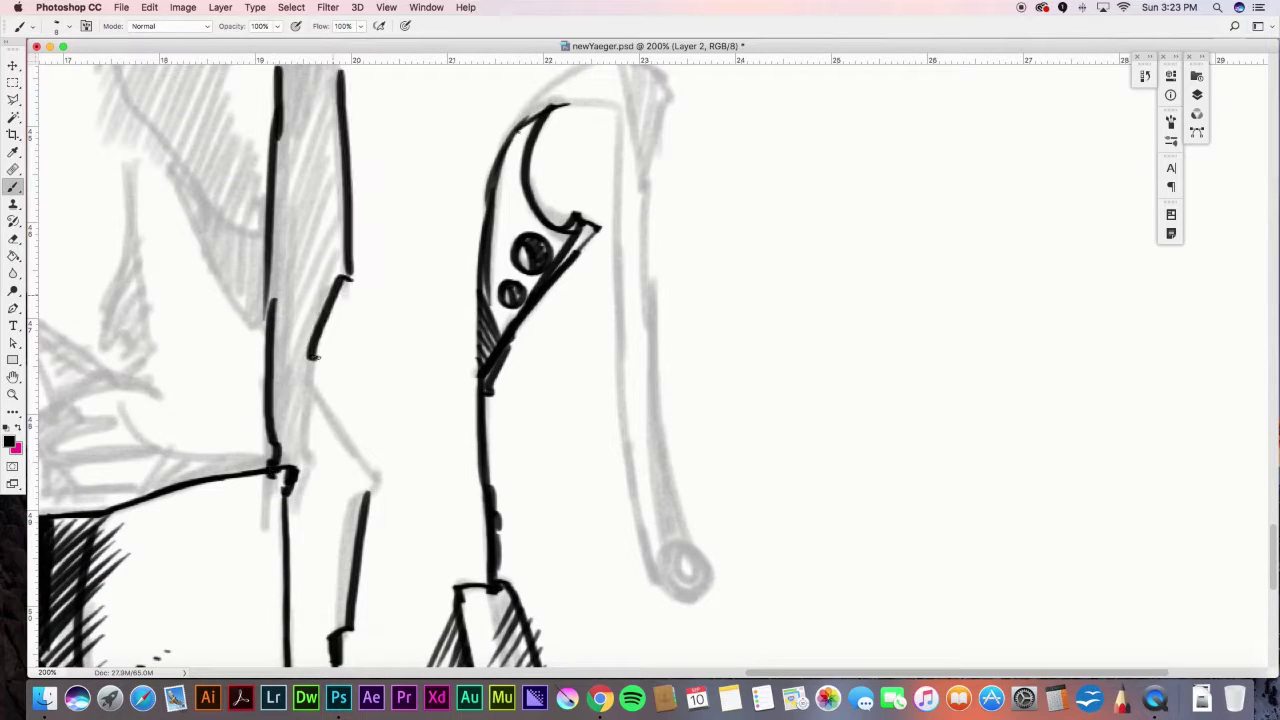
{"action": "left_click_drag", "start_coordinate": [312, 397], "coordinate": [314, 495]}
- Fill the wide vertical shaft with diagonal hatching that extends past its outer contour
{"action": "left_click_drag", "start_coordinate": [359, 281], "coordinate": [268, 384]}
{"action": "left_click_drag", "start_coordinate": [272, 320], "coordinate": [360, 270]}
{"action": "left_click_drag", "start_coordinate": [270, 250], "coordinate": [395, 150]}
{"action": "left_click_drag", "start_coordinate": [272, 180], "coordinate": [400, 75]}
{"action": "left_click_drag", "start_coordinate": [275, 140], "coordinate": [345, 68]}
{"action": "left_click_drag", "start_coordinate": [270, 430], "coordinate": [338, 360]}
{"action": "left_click_drag", "start_coordinate": [285, 500], "coordinate": [345, 420]}
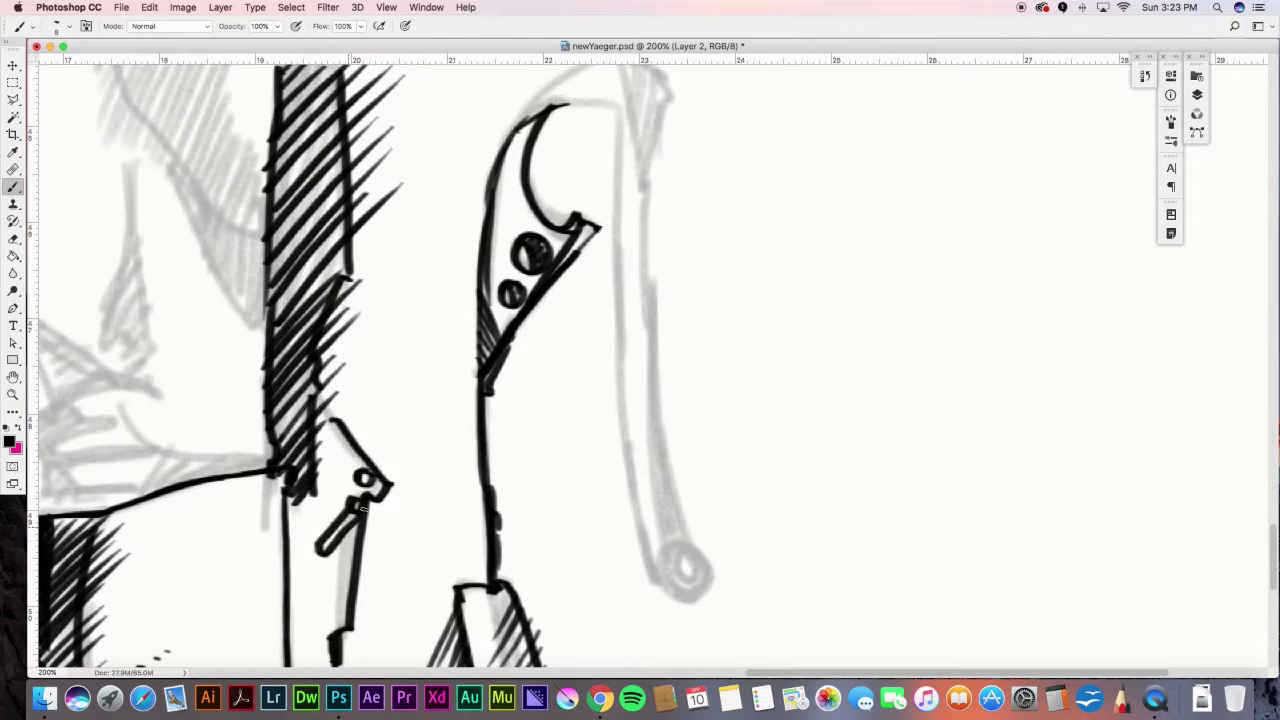
- Ink the riveted bracket's arched top and pointed end, and hatch the shadow above the arch
{"action": "left_click_drag", "start_coordinate": [512, 130], "coordinate": [645, 198]}
{"action": "left_click_drag", "start_coordinate": [656, 70], "coordinate": [653, 200]}
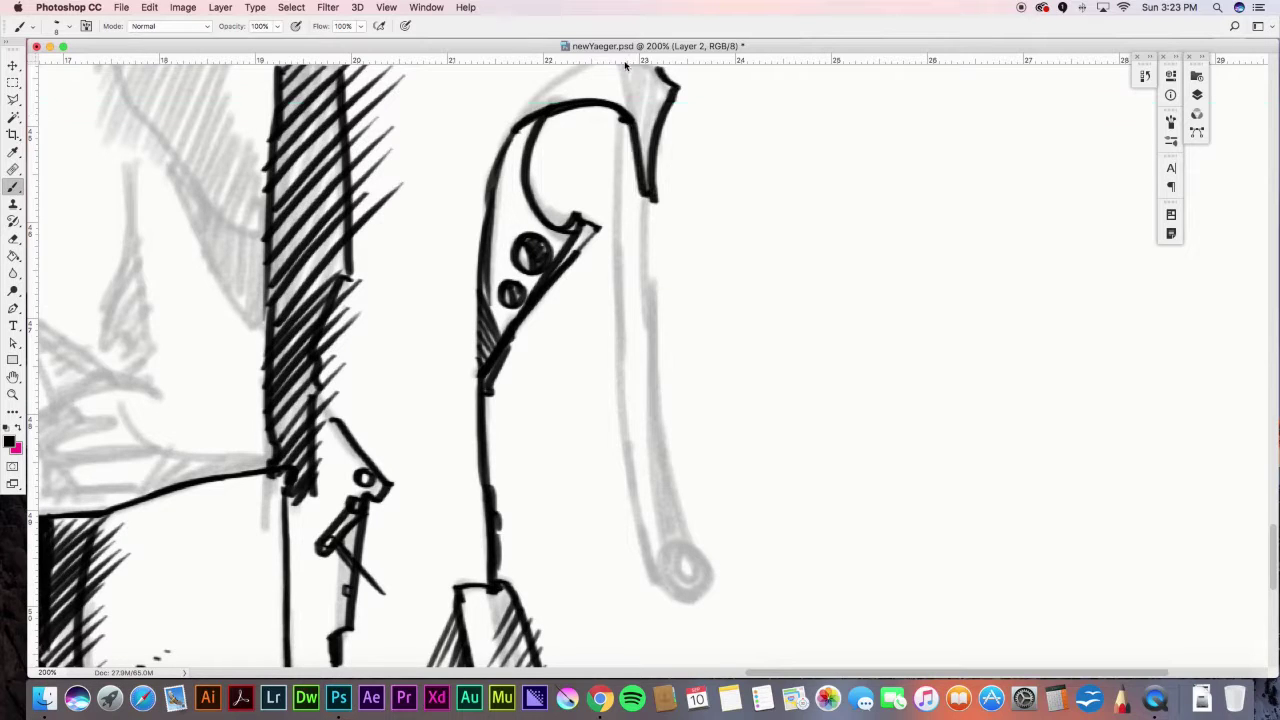
{"action": "left_click", "coordinate": [386, 7]}
{"action": "left_click", "coordinate": [411, 325]}
{"action": "left_click_drag", "start_coordinate": [582, 68], "coordinate": [512, 138]}
{"action": "left_click_drag", "start_coordinate": [652, 68], "coordinate": [626, 128]}
- Ink the long rod hanging from the bracket down to its ring-shaped end and shade its lower part
{"action": "left_click", "coordinate": [386, 7]}
{"action": "mouse_move", "coordinate": [671, 60]}
{"action": "left_mouse_down"}
{"action": "mouse_move", "coordinate": [671, 125]}
{"action": "mouse_move", "coordinate": [618, 262]}
{"action": "mouse_move", "coordinate": [633, 468]}
{"action": "left_mouse_up"}
{"action": "left_click", "coordinate": [411, 325]}
{"action": "left_click", "coordinate": [385, 6]}
{"action": "left_click", "coordinate": [766, 228]}
{"action": "left_click_drag", "start_coordinate": [647, 199], "coordinate": [663, 368]}
{"action": "left_click_drag", "start_coordinate": [658, 346], "coordinate": [695, 542]}
{"action": "mouse_move", "coordinate": [633, 446]}
{"action": "left_mouse_down"}
{"action": "mouse_move", "coordinate": [657, 566]}
{"action": "mouse_move", "coordinate": [718, 570]}
{"action": "left_mouse_up"}
{"action": "left_click_drag", "start_coordinate": [662, 390], "coordinate": [652, 500]}
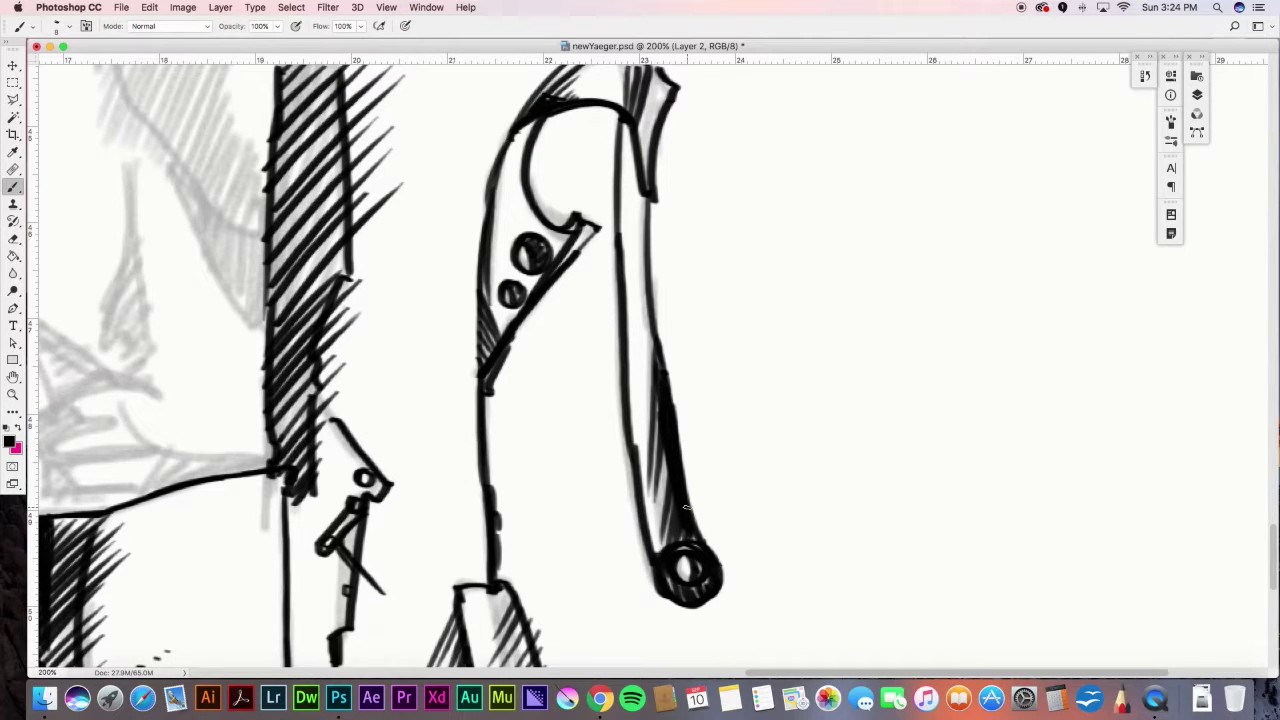
- Blacken the inner side of the hatched vertical shaft from top to bottom
{"action": "left_click_drag", "start_coordinate": [282, 70], "coordinate": [290, 200]}
{"action": "left_click_drag", "start_coordinate": [278, 135], "coordinate": [285, 350]}
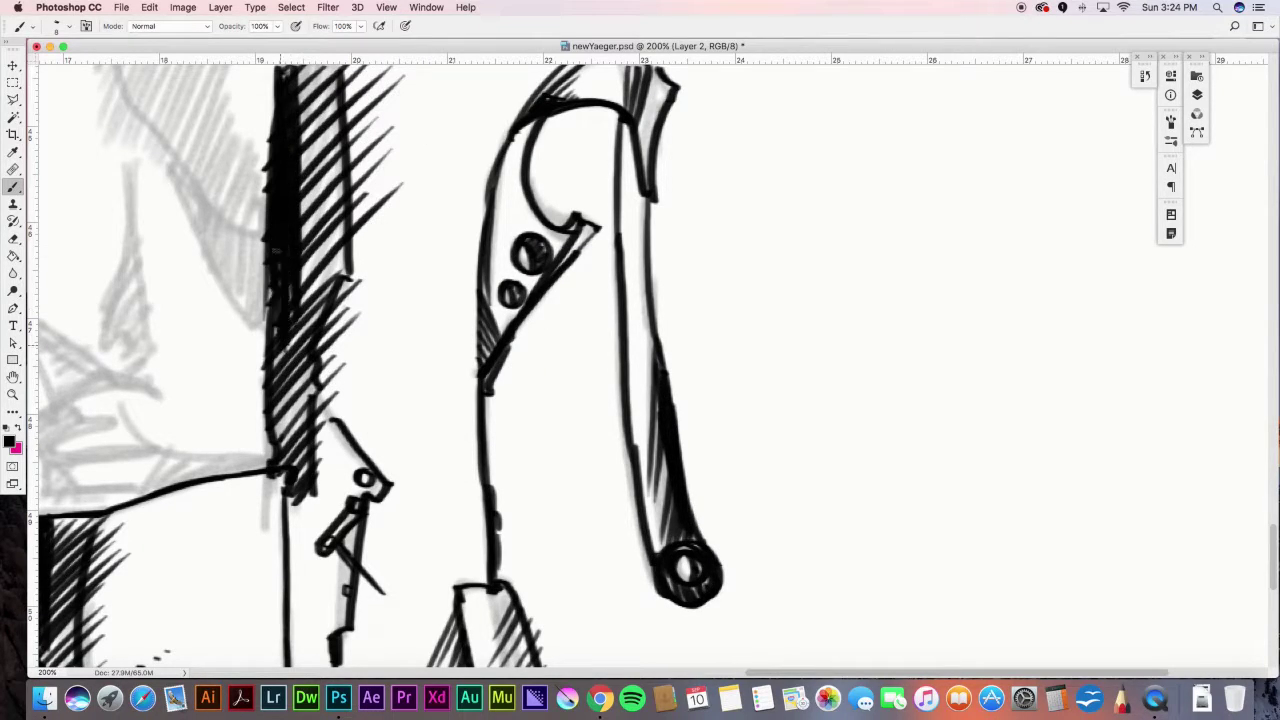
{"action": "left_click_drag", "start_coordinate": [286, 83], "coordinate": [270, 180]}
{"action": "left_click_drag", "start_coordinate": [290, 340], "coordinate": [280, 465]}
- Ink and darken the bunched trouser folds above the second boot's top edge
{"action": "mouse_move", "coordinate": [266, 285]}
{"action": "left_mouse_down"}
{"action": "mouse_move", "coordinate": [270, 456]}
{"action": "mouse_move", "coordinate": [651, 369]}
{"action": "left_mouse_up"}
{"action": "left_click_drag", "start_coordinate": [398, 270], "coordinate": [478, 316]}
{"action": "left_click_drag", "start_coordinate": [482, 338], "coordinate": [402, 407]}
{"action": "left_click_drag", "start_coordinate": [503, 393], "coordinate": [408, 408]}
{"action": "mouse_move", "coordinate": [428, 415]}
{"action": "left_mouse_down"}
{"action": "mouse_move", "coordinate": [473, 441]}
{"action": "mouse_move", "coordinate": [460, 352]}
{"action": "left_mouse_up"}
{"action": "left_click_drag", "start_coordinate": [395, 400], "coordinate": [450, 362]}
{"action": "left_click_drag", "start_coordinate": [400, 280], "coordinate": [525, 335]}
- Ink the vertical trouser crease above the bunched folds and hatch the dark shadow at its lower end
{"action": "left_click_drag", "start_coordinate": [500, 112], "coordinate": [465, 280]}
{"action": "left_click_drag", "start_coordinate": [470, 280], "coordinate": [482, 284]}
{"action": "left_click_drag", "start_coordinate": [520, 240], "coordinate": [472, 300]}
{"action": "left_click_drag", "start_coordinate": [495, 255], "coordinate": [480, 290]}
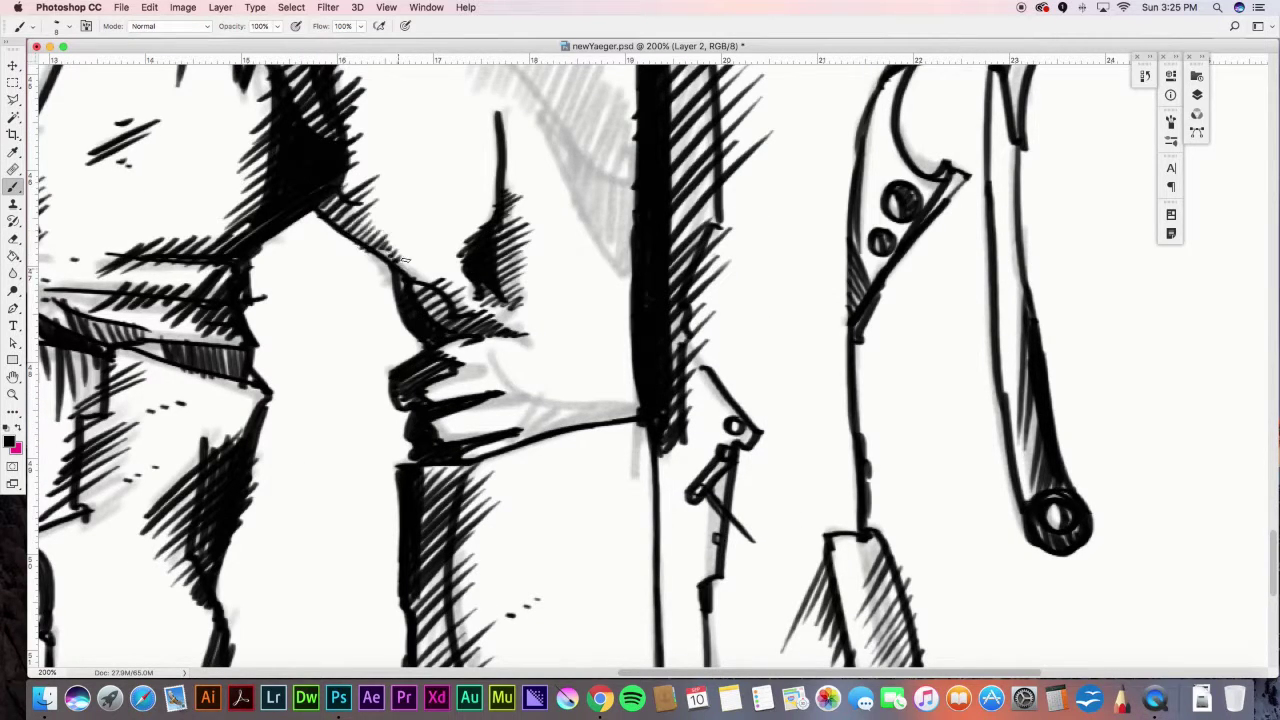
- Hatch the remaining trouser folds between the bunched creases and the vertical shaft
{"action": "left_click_drag", "start_coordinate": [485, 348], "coordinate": [512, 392]}
{"action": "left_click_drag", "start_coordinate": [530, 435], "coordinate": [575, 392]}
{"action": "left_click_drag", "start_coordinate": [565, 432], "coordinate": [610, 390]}
{"action": "left_click_drag", "start_coordinate": [595, 428], "coordinate": [632, 390]}
- Ink the horizontal cylindrical handle above the two-lever clip and shade the band near its end
{"action": "left_click_drag", "start_coordinate": [602, 191], "coordinate": [590, 436]}
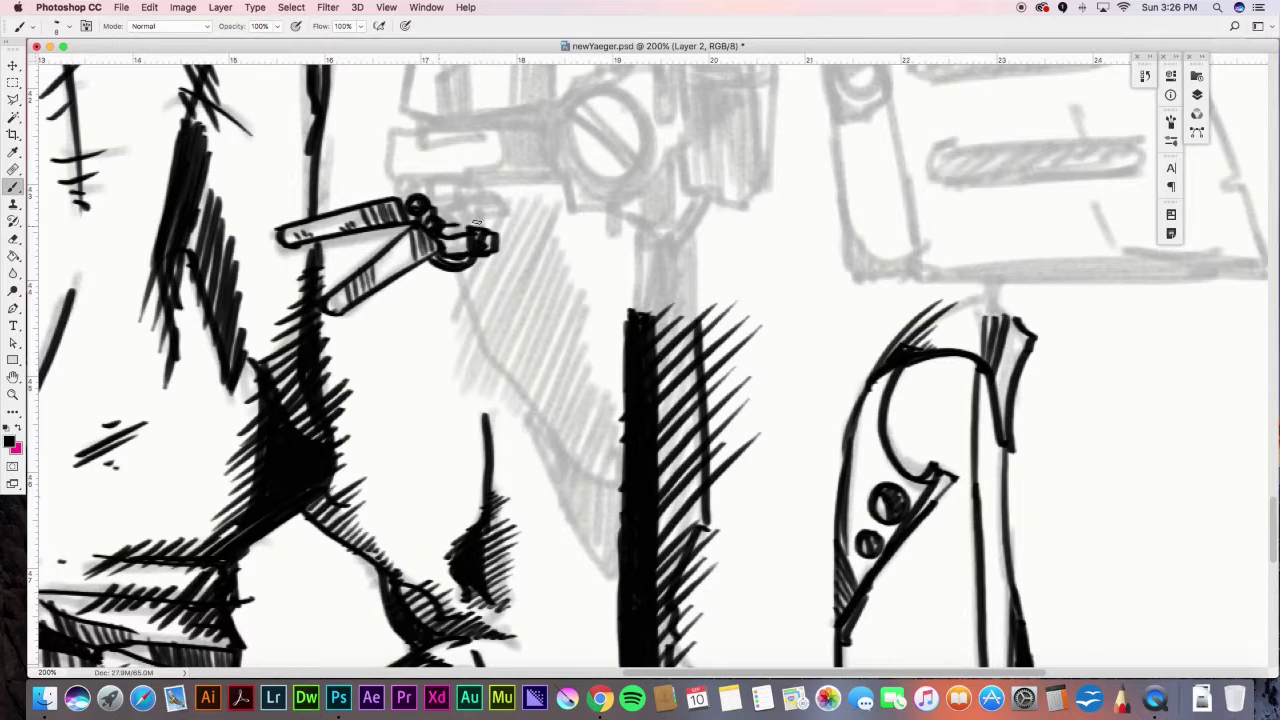
{"action": "left_click_drag", "start_coordinate": [398, 130], "coordinate": [386, 182]}
{"action": "left_click_drag", "start_coordinate": [392, 178], "coordinate": [510, 168]}
{"action": "left_click_drag", "start_coordinate": [398, 128], "coordinate": [545, 121]}
{"action": "left_click_drag", "start_coordinate": [505, 122], "coordinate": [528, 166]}
{"action": "left_click_drag", "start_coordinate": [510, 168], "coordinate": [562, 172]}
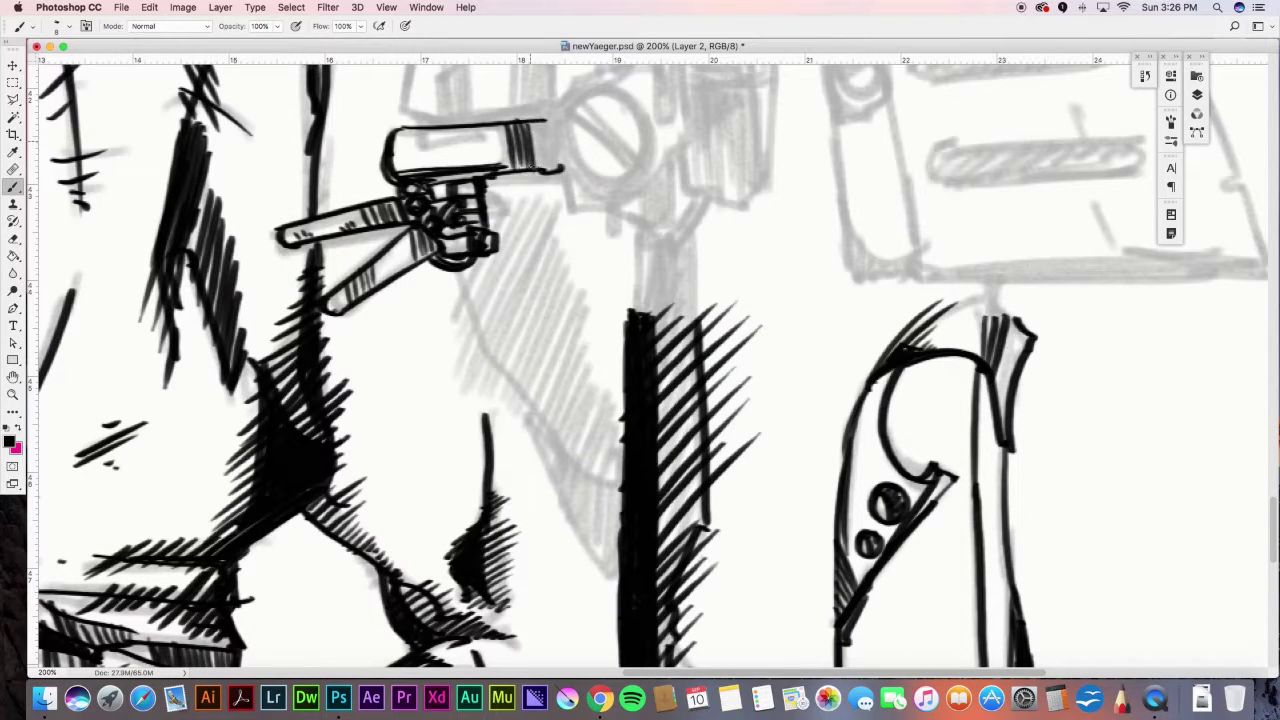
- Ink the large slotted screw at the handle's end and hatch the joint connecting it to the vertical shaft
{"action": "left_click_drag", "start_coordinate": [572, 100], "coordinate": [566, 112]}
{"action": "left_click_drag", "start_coordinate": [574, 103], "coordinate": [645, 170]}
{"action": "mouse_move", "coordinate": [590, 120]}
{"action": "left_mouse_down"}
{"action": "mouse_move", "coordinate": [700, 205]}
{"action": "mouse_move", "coordinate": [650, 320]}
{"action": "left_mouse_up"}
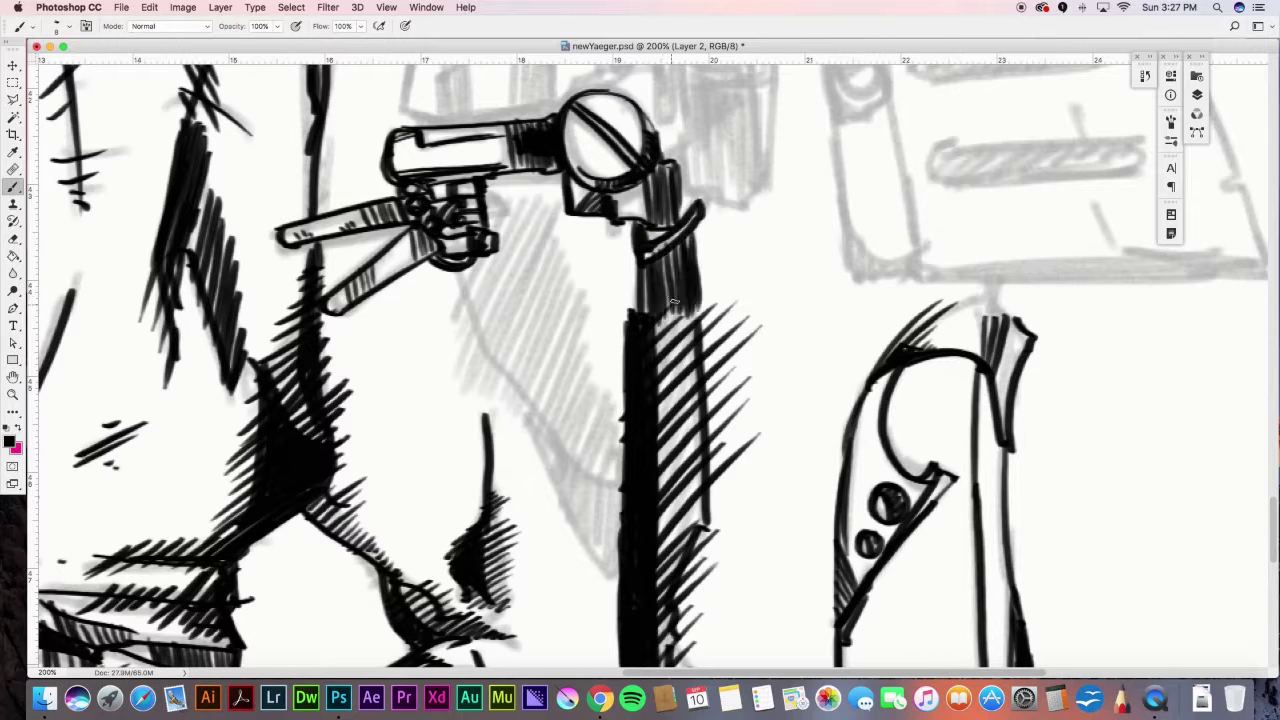
{"action": "left_click_drag", "start_coordinate": [740, 212], "coordinate": [640, 300]}
{"action": "left_click_drag", "start_coordinate": [600, 140], "coordinate": [498, 170]}
- Ink the slanting edge beneath the handle and hatch the tapering shadow between it and the vertical shaft
{"action": "left_click_drag", "start_coordinate": [455, 278], "coordinate": [612, 572]}
{"action": "left_click_drag", "start_coordinate": [540, 400], "coordinate": [615, 560]}
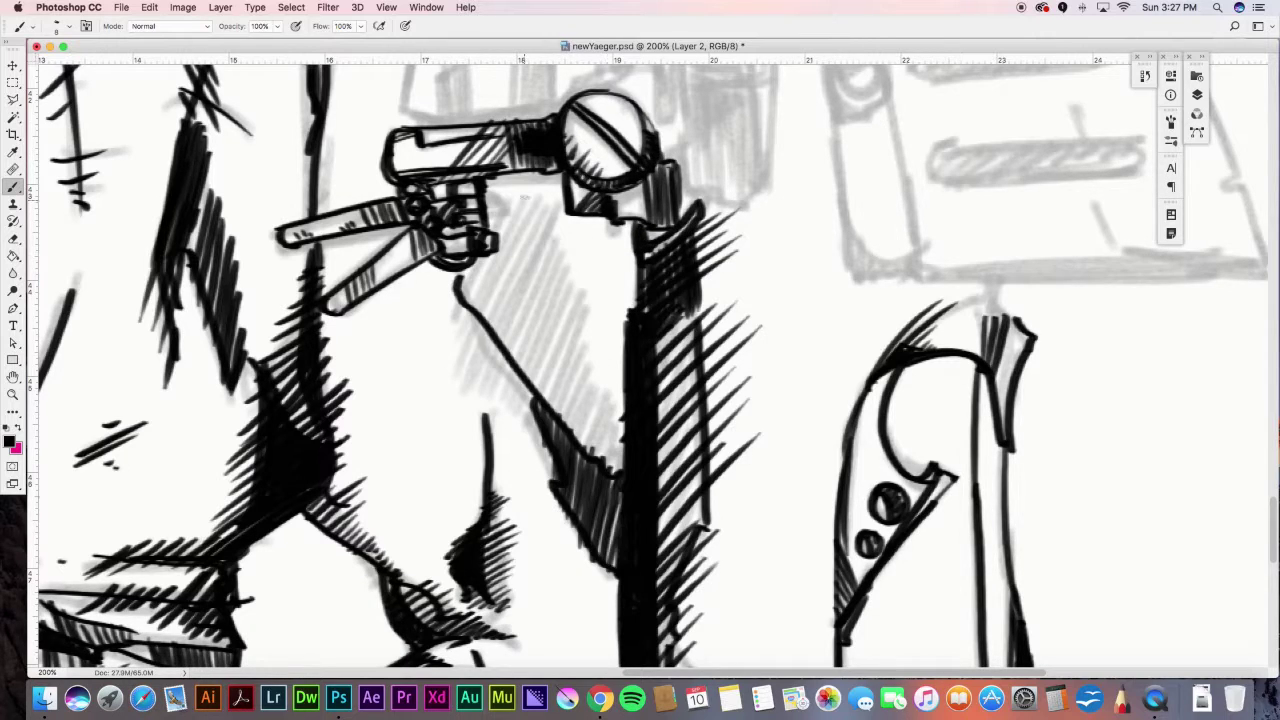
{"action": "left_click_drag", "start_coordinate": [530, 195], "coordinate": [455, 300]}
{"action": "left_click_drag", "start_coordinate": [590, 250], "coordinate": [480, 430]}
{"action": "left_click_drag", "start_coordinate": [620, 320], "coordinate": [560, 450]}
{"action": "left_click_drag", "start_coordinate": [625, 425], "coordinate": [520, 495]}
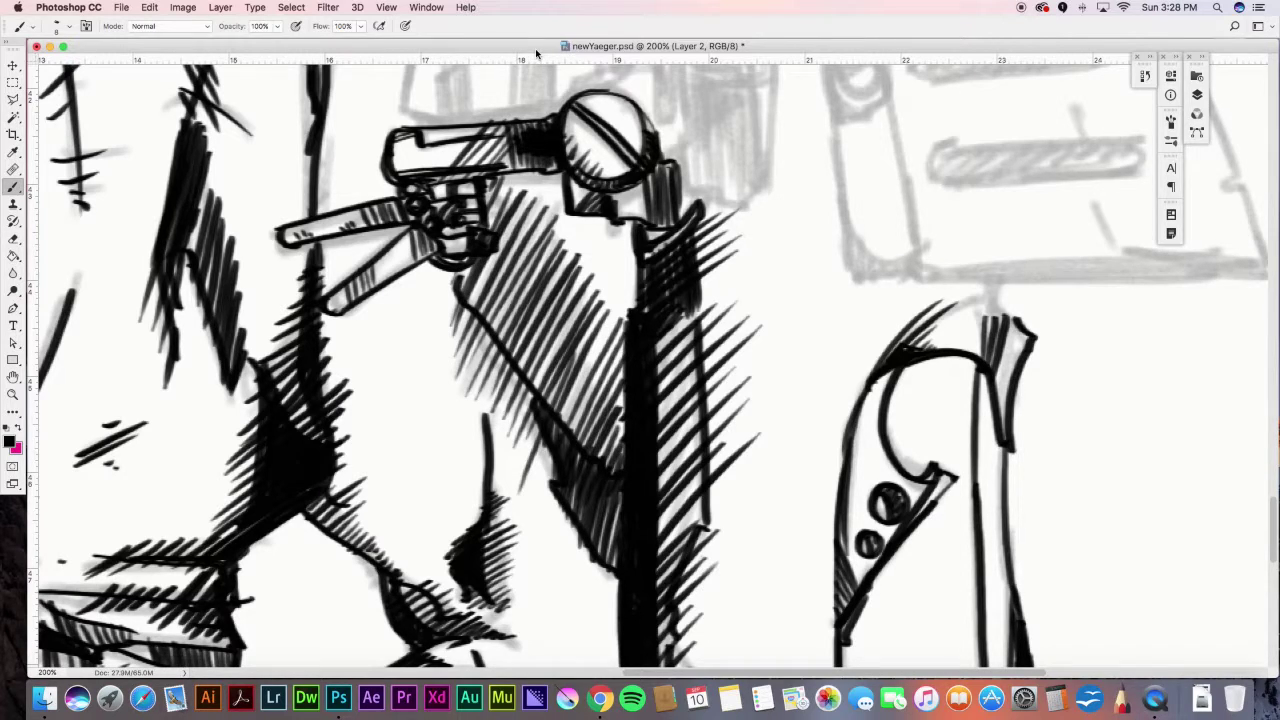
{"action": "left_click_drag", "start_coordinate": [462, 280], "coordinate": [620, 472]}
{"action": "left_click_drag", "start_coordinate": [528, 322], "coordinate": [562, 338]}
{"action": "left_click_drag", "start_coordinate": [674, 308], "coordinate": [702, 418]}
- Ink the flat plate above the handle with its hatched upright support and the small post beside it
{"action": "key", "text": "space"}
{"action": "mouse_move", "coordinate": [684, 333]}
{"action": "left_mouse_down"}
{"action": "mouse_move", "coordinate": [648, 456]}
{"action": "mouse_move", "coordinate": [690, 664]}
{"action": "left_mouse_up"}
{"action": "left_click_drag", "start_coordinate": [412, 338], "coordinate": [562, 326]}
{"action": "mouse_move", "coordinate": [418, 351]}
{"action": "left_mouse_down"}
{"action": "mouse_move", "coordinate": [566, 341]}
{"action": "mouse_move", "coordinate": [516, 450]}
{"action": "left_mouse_up"}
{"action": "mouse_move", "coordinate": [563, 342]}
{"action": "left_mouse_down"}
{"action": "mouse_move", "coordinate": [560, 430]}
{"action": "mouse_move", "coordinate": [514, 440]}
{"action": "left_mouse_up"}
{"action": "left_click_drag", "start_coordinate": [452, 406], "coordinate": [453, 452]}
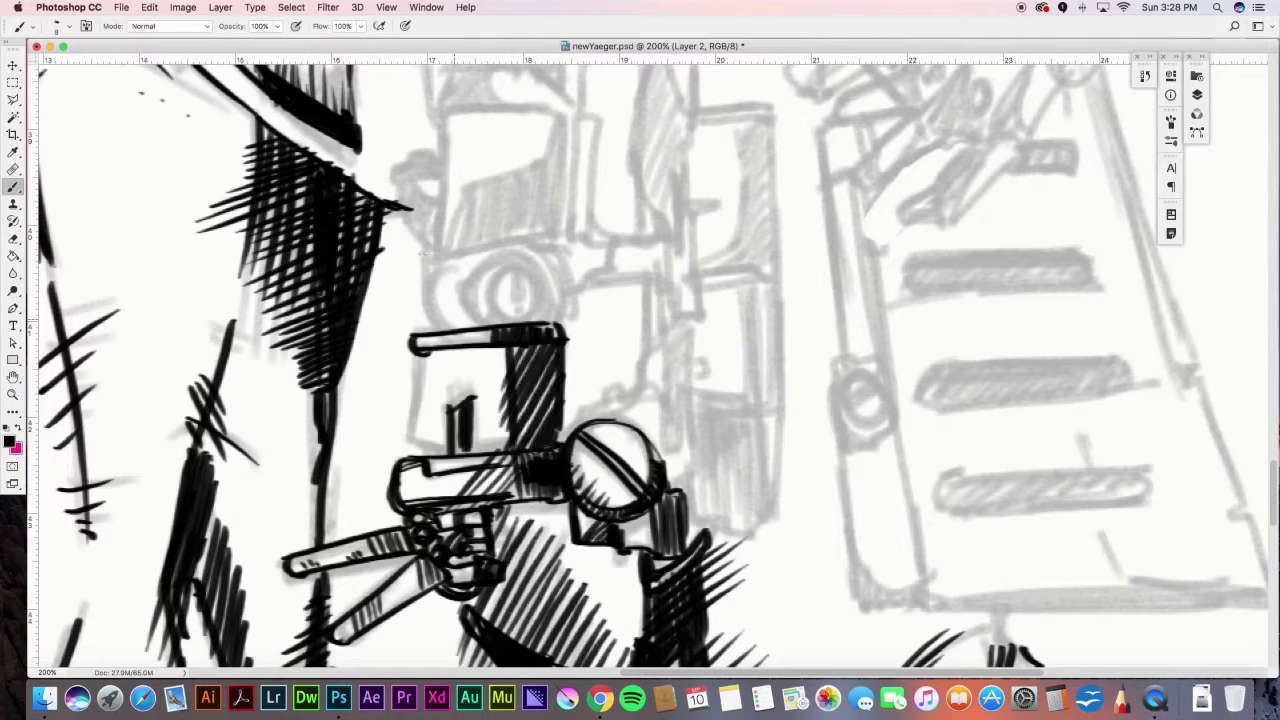
- Ink the side of the block below the flat plate and outline the rectangular housing above it, thickening its inner edge
{"action": "left_click_drag", "start_coordinate": [417, 351], "coordinate": [409, 436]}
{"action": "left_click_drag", "start_coordinate": [433, 120], "coordinate": [430, 250]}
{"action": "left_click_drag", "start_coordinate": [432, 252], "coordinate": [558, 239]}
{"action": "left_click_drag", "start_coordinate": [440, 117], "coordinate": [568, 116]}
{"action": "mouse_move", "coordinate": [568, 118]}
{"action": "left_mouse_down"}
{"action": "mouse_move", "coordinate": [557, 238]}
{"action": "mouse_move", "coordinate": [577, 240]}
{"action": "left_mouse_up"}
- Ink the casing and hatched round knob beneath the housing, plus the small lug on top of the slotted screw
{"action": "left_click_drag", "start_coordinate": [438, 257], "coordinate": [446, 329]}
{"action": "left_click_drag", "start_coordinate": [536, 268], "coordinate": [484, 312]}
{"action": "left_click_drag", "start_coordinate": [566, 242], "coordinate": [564, 338]}
{"action": "left_click_drag", "start_coordinate": [572, 432], "coordinate": [616, 402]}
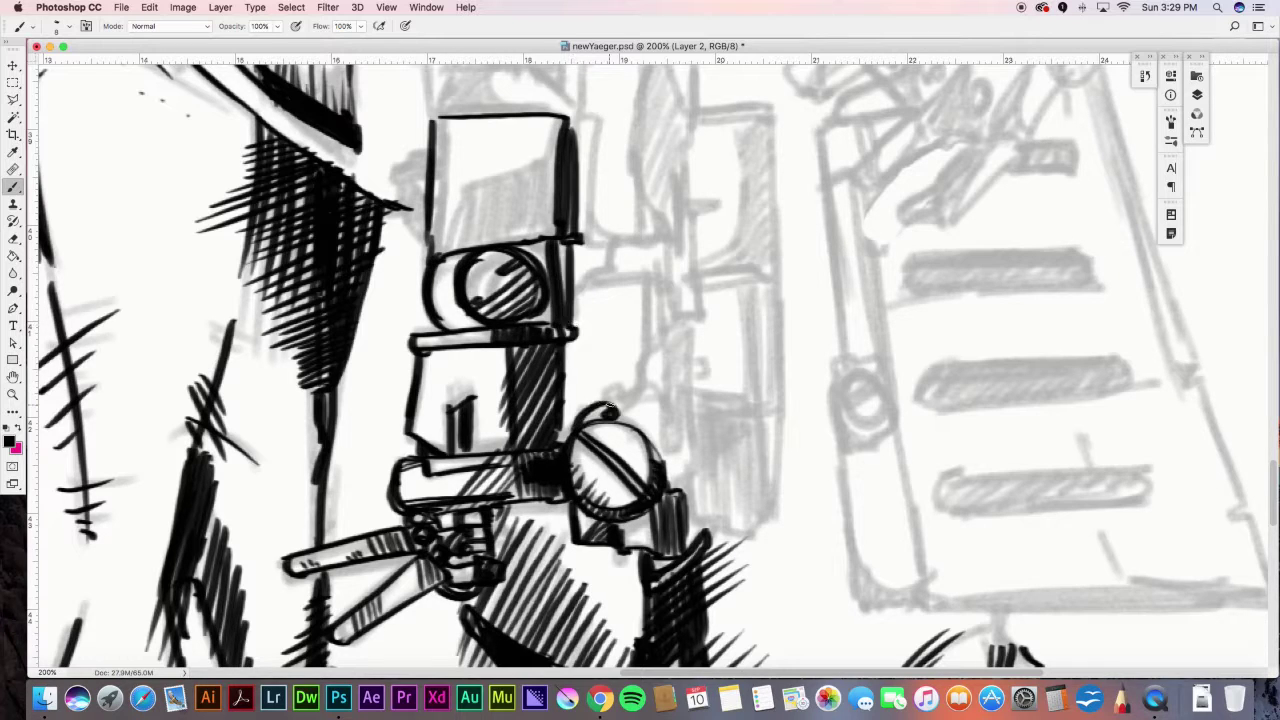
- Ink the bracket between the round knob and the slotted screw, with its curved edge and horizontal shading lines
{"action": "left_click_drag", "start_coordinate": [576, 290], "coordinate": [652, 286]}
{"action": "left_click_drag", "start_coordinate": [655, 300], "coordinate": [605, 412]}
{"action": "left_click_drag", "start_coordinate": [632, 335], "coordinate": [562, 368]}
{"action": "left_click_drag", "start_coordinate": [654, 286], "coordinate": [662, 346]}
- Ink the flared bracket joining the housing to the cylinder, draw the cylinder's mounting edge and hatch the bracket's base
{"action": "left_click_drag", "start_coordinate": [590, 122], "coordinate": [672, 240]}
{"action": "left_click_drag", "start_coordinate": [676, 208], "coordinate": [690, 410]}
{"action": "left_click_drag", "start_coordinate": [684, 320], "coordinate": [682, 500]}
{"action": "mouse_move", "coordinate": [605, 290]}
{"action": "left_mouse_down"}
{"action": "mouse_move", "coordinate": [659, 250]}
{"action": "mouse_move", "coordinate": [585, 190]}
{"action": "left_mouse_up"}
- Hatch the shadow on the rectangular housing's face and ink the small clasp on its outer side
{"action": "left_click_drag", "start_coordinate": [470, 240], "coordinate": [480, 175]}
{"action": "mouse_move", "coordinate": [495, 240]}
{"action": "left_mouse_down"}
{"action": "mouse_move", "coordinate": [503, 205]}
{"action": "mouse_move", "coordinate": [562, 126]}
{"action": "left_mouse_up"}
{"action": "mouse_move", "coordinate": [466, 244]}
{"action": "left_mouse_down"}
{"action": "mouse_move", "coordinate": [550, 170]}
{"action": "mouse_move", "coordinate": [552, 210]}
{"action": "left_mouse_up"}
{"action": "mouse_move", "coordinate": [432, 160]}
{"action": "left_mouse_down"}
{"action": "mouse_move", "coordinate": [392, 180]}
{"action": "mouse_move", "coordinate": [436, 230]}
{"action": "left_mouse_up"}
{"action": "left_click_drag", "start_coordinate": [426, 255], "coordinate": [468, 150]}
{"action": "left_click_drag", "start_coordinate": [446, 172], "coordinate": [432, 117]}
- Ink the lower rim and rounded end of the vertical cylinder and fill the end with dark hatching
{"action": "left_click_drag", "start_coordinate": [682, 396], "coordinate": [786, 389]}
{"action": "mouse_move", "coordinate": [682, 408]}
{"action": "left_mouse_down"}
{"action": "mouse_move", "coordinate": [793, 395]}
{"action": "mouse_move", "coordinate": [770, 526]}
{"action": "left_mouse_up"}
{"action": "left_click_drag", "start_coordinate": [690, 508], "coordinate": [764, 530]}
{"action": "left_click_drag", "start_coordinate": [714, 420], "coordinate": [772, 510]}
- Ink the cylinder's middle section with its rim, shaded side and small rivets
{"action": "left_click_drag", "start_coordinate": [695, 287], "coordinate": [795, 276]}
{"action": "left_click_drag", "start_coordinate": [695, 277], "coordinate": [792, 270]}
{"action": "left_click_drag", "start_coordinate": [777, 284], "coordinate": [784, 394]}
{"action": "left_click_drag", "start_coordinate": [744, 386], "coordinate": [776, 290]}
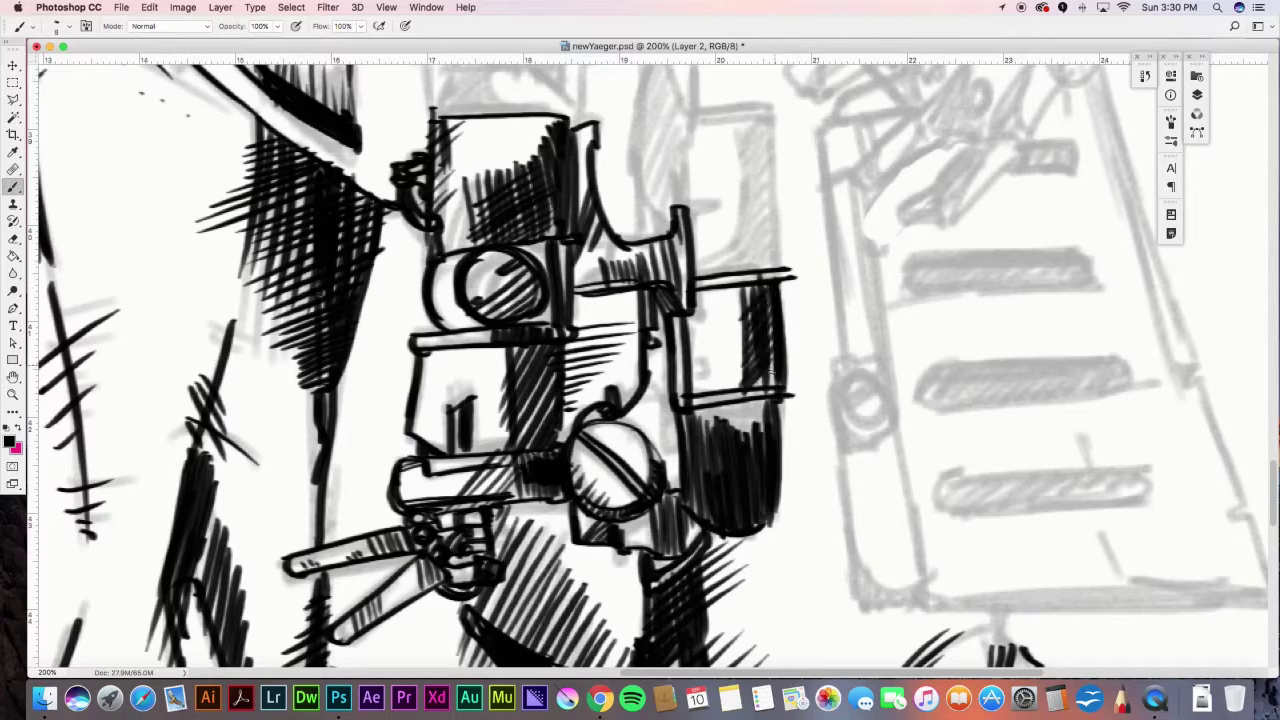
{"action": "left_click_drag", "start_coordinate": [698, 359], "coordinate": [706, 369]}
{"action": "left_click_drag", "start_coordinate": [692, 314], "coordinate": [700, 322]}
- Ink the outer edge of the cylinder's upper section and build up its dark side shadow with hatching
{"action": "left_click_drag", "start_coordinate": [769, 128], "coordinate": [774, 262]}
{"action": "mouse_move", "coordinate": [738, 128]}
{"action": "left_mouse_down"}
{"action": "mouse_move", "coordinate": [706, 264]}
{"action": "mouse_move", "coordinate": [766, 180]}
{"action": "left_mouse_up"}
{"action": "left_click_drag", "start_coordinate": [722, 180], "coordinate": [764, 124]}
{"action": "left_click_drag", "start_coordinate": [700, 276], "coordinate": [770, 240]}
{"action": "mouse_move", "coordinate": [742, 270]}
{"action": "left_mouse_down"}
{"action": "mouse_move", "coordinate": [776, 184]}
{"action": "mouse_move", "coordinate": [756, 232]}
{"action": "left_mouse_up"}
{"action": "left_click_drag", "start_coordinate": [740, 236], "coordinate": [760, 142]}
{"action": "left_click_drag", "start_coordinate": [758, 262], "coordinate": [782, 150]}
- Cap the upper cylinder with a flat rim and ink the mounting edge and rivet beside it
{"action": "left_click_drag", "start_coordinate": [694, 118], "coordinate": [784, 104]}
{"action": "left_click_drag", "start_coordinate": [690, 208], "coordinate": [711, 209]}
{"action": "left_click_drag", "start_coordinate": [704, 226], "coordinate": [713, 227]}
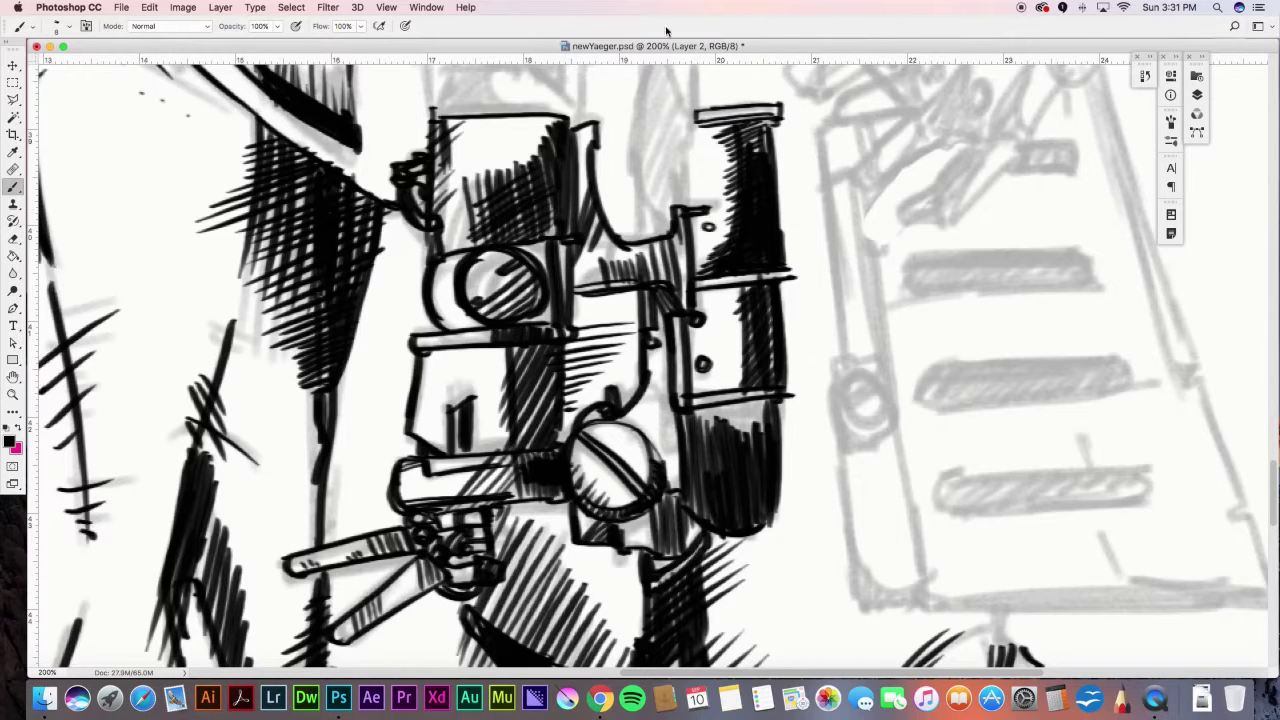
- Outline the tall curved arm above the flared bracket, including its flat top and inner edge
{"action": "left_click_drag", "start_coordinate": [690, 85], "coordinate": [630, 253]}
{"action": "left_click_drag", "start_coordinate": [590, 131], "coordinate": [663, 124]}
{"action": "left_click_drag", "start_coordinate": [589, 132], "coordinate": [582, 190]}
{"action": "mouse_move", "coordinate": [588, 158]}
{"action": "left_mouse_down"}
{"action": "mouse_move", "coordinate": [602, 190]}
{"action": "mouse_move", "coordinate": [672, 131]}
{"action": "left_mouse_up"}
{"action": "left_click_drag", "start_coordinate": [604, 158], "coordinate": [640, 294]}
{"action": "left_click_drag", "start_coordinate": [600, 196], "coordinate": [640, 292]}
{"action": "mouse_move", "coordinate": [596, 186]}
{"action": "left_mouse_down"}
{"action": "mouse_move", "coordinate": [572, 404]}
{"action": "mouse_move", "coordinate": [612, 300]}
{"action": "left_mouse_up"}
- Hatch the tall arm and the panel beside the cylinder, adding the small lugs along the arm's edge
{"action": "mouse_move", "coordinate": [580, 414]}
{"action": "left_mouse_down"}
{"action": "mouse_move", "coordinate": [616, 350]}
{"action": "mouse_move", "coordinate": [606, 244]}
{"action": "left_mouse_up"}
{"action": "left_click_drag", "start_coordinate": [580, 278], "coordinate": [604, 196]}
{"action": "left_click_drag", "start_coordinate": [648, 276], "coordinate": [632, 150]}
{"action": "left_click_drag", "start_coordinate": [620, 124], "coordinate": [636, 114]}
{"action": "left_click_drag", "start_coordinate": [598, 384], "coordinate": [672, 282]}
{"action": "left_click_drag", "start_coordinate": [644, 378], "coordinate": [660, 354]}
- Ink the shaded domed cap on top of the rectangular housing, with its flat rim and small side ledge
{"action": "mouse_move", "coordinate": [370, 288]}
{"action": "left_mouse_down"}
{"action": "mouse_move", "coordinate": [440, 232]}
{"action": "mouse_move", "coordinate": [526, 294]}
{"action": "left_mouse_up"}
{"action": "left_click_drag", "start_coordinate": [380, 272], "coordinate": [462, 238]}
{"action": "left_click_drag", "start_coordinate": [376, 272], "coordinate": [468, 206]}
{"action": "mouse_move", "coordinate": [362, 194]}
{"action": "left_mouse_down"}
{"action": "mouse_move", "coordinate": [392, 236]}
{"action": "mouse_move", "coordinate": [484, 186]}
{"action": "left_mouse_up"}
{"action": "mouse_move", "coordinate": [370, 196]}
{"action": "left_mouse_down"}
{"action": "mouse_move", "coordinate": [412, 220]}
{"action": "mouse_move", "coordinate": [546, 216]}
{"action": "left_mouse_up"}
{"action": "left_click_drag", "start_coordinate": [474, 202], "coordinate": [546, 204]}
{"action": "left_click_drag", "start_coordinate": [522, 222], "coordinate": [520, 284]}
- Ink the first curled finger of the gloved hand above the slotted case and hatch its underside
{"action": "left_click_drag", "start_coordinate": [892, 86], "coordinate": [820, 216]}
{"action": "left_click_drag", "start_coordinate": [894, 138], "coordinate": [850, 208]}
{"action": "left_click_drag", "start_coordinate": [864, 122], "coordinate": [822, 226]}
{"action": "left_click_drag", "start_coordinate": [832, 178], "coordinate": [758, 246]}
{"action": "left_click_drag", "start_coordinate": [822, 182], "coordinate": [728, 248]}
- Ink the next gloved finger with its shading and small round rivet, undoing the one misplaced stroke
{"action": "left_click_drag", "start_coordinate": [935, 120], "coordinate": [880, 266]}
{"action": "mouse_move", "coordinate": [900, 150]}
{"action": "left_mouse_down"}
{"action": "mouse_move", "coordinate": [790, 240]}
{"action": "mouse_move", "coordinate": [860, 264]}
{"action": "left_mouse_up"}
{"action": "left_click_drag", "start_coordinate": [910, 160], "coordinate": [862, 228]}
{"action": "left_click_drag", "start_coordinate": [970, 160], "coordinate": [841, 254]}
{"action": "key", "text": "ctrl+z"}
{"action": "mouse_move", "coordinate": [826, 258]}
{"action": "left_mouse_down"}
{"action": "mouse_move", "coordinate": [862, 263]}
{"action": "mouse_move", "coordinate": [828, 258]}
{"action": "left_mouse_up"}
{"action": "left_click_drag", "start_coordinate": [816, 268], "coordinate": [772, 348]}
- Ink the middle fingers of the gloved hand down to their tips and hatch the shadows between them
{"action": "mouse_move", "coordinate": [851, 308]}
{"action": "left_mouse_down"}
{"action": "mouse_move", "coordinate": [802, 388]}
{"action": "mouse_move", "coordinate": [740, 416]}
{"action": "left_mouse_up"}
{"action": "left_click_drag", "start_coordinate": [743, 357], "coordinate": [701, 400]}
{"action": "left_click_drag", "start_coordinate": [770, 340], "coordinate": [698, 432]}
{"action": "left_click_drag", "start_coordinate": [740, 388], "coordinate": [682, 446]}
{"action": "left_click_drag", "start_coordinate": [702, 344], "coordinate": [670, 352]}
- Ink the lowest finger and its knuckle, then hatch the back of the hand and draw its outer edge
{"action": "left_click_drag", "start_coordinate": [900, 288], "coordinate": [858, 330]}
{"action": "left_click_drag", "start_coordinate": [918, 300], "coordinate": [804, 396]}
{"action": "left_click_drag", "start_coordinate": [860, 382], "coordinate": [760, 476]}
{"action": "mouse_move", "coordinate": [770, 434]}
{"action": "left_mouse_down"}
{"action": "mouse_move", "coordinate": [726, 470]}
{"action": "mouse_move", "coordinate": [810, 390]}
{"action": "left_mouse_up"}
{"action": "mouse_move", "coordinate": [840, 180]}
{"action": "left_mouse_down"}
{"action": "mouse_move", "coordinate": [860, 245]}
{"action": "mouse_move", "coordinate": [890, 280]}
{"action": "left_mouse_up"}
{"action": "left_click_drag", "start_coordinate": [900, 185], "coordinate": [915, 300]}
- Ink the gloved hand's extended thumb with its joint and shade where it meets the palm
{"action": "left_click_drag", "start_coordinate": [725, 125], "coordinate": [830, 75]}
{"action": "mouse_move", "coordinate": [740, 165]}
{"action": "left_mouse_down"}
{"action": "mouse_move", "coordinate": [831, 155]}
{"action": "mouse_move", "coordinate": [795, 205]}
{"action": "left_mouse_up"}
{"action": "mouse_move", "coordinate": [766, 108]}
{"action": "left_mouse_down"}
{"action": "mouse_move", "coordinate": [745, 210]}
{"action": "mouse_move", "coordinate": [670, 152]}
{"action": "left_mouse_up"}
{"action": "mouse_move", "coordinate": [700, 150]}
{"action": "left_mouse_down"}
{"action": "mouse_move", "coordinate": [585, 232]}
{"action": "mouse_move", "coordinate": [605, 230]}
{"action": "left_mouse_up"}
{"action": "left_click_drag", "start_coordinate": [735, 135], "coordinate": [685, 190]}
{"action": "left_click_drag", "start_coordinate": [742, 170], "coordinate": [715, 196]}
- Ink the square block beneath the fingers and the slotted case's side strip down to its slotted screw
{"action": "mouse_move", "coordinate": [880, 416]}
{"action": "left_mouse_down"}
{"action": "mouse_move", "coordinate": [738, 147]}
{"action": "mouse_move", "coordinate": [712, 193]}
{"action": "left_mouse_up"}
{"action": "mouse_move", "coordinate": [500, 132]}
{"action": "left_mouse_down"}
{"action": "mouse_move", "coordinate": [484, 156]}
{"action": "mouse_move", "coordinate": [555, 149]}
{"action": "left_mouse_up"}
{"action": "left_click_drag", "start_coordinate": [481, 158], "coordinate": [483, 221]}
{"action": "left_click_drag", "start_coordinate": [516, 156], "coordinate": [519, 212]}
{"action": "left_click_drag", "start_coordinate": [483, 218], "coordinate": [516, 211]}
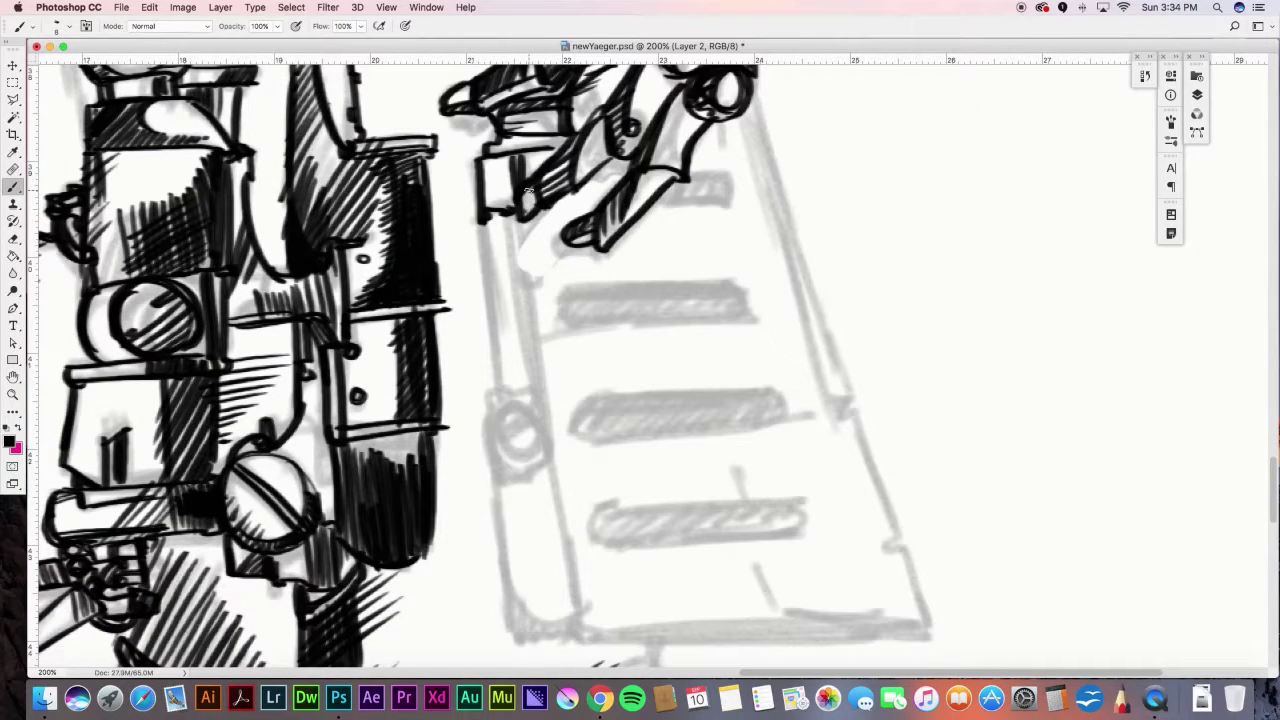
{"action": "mouse_move", "coordinate": [480, 222]}
{"action": "left_mouse_down"}
{"action": "mouse_move", "coordinate": [490, 395]}
{"action": "mouse_move", "coordinate": [545, 465]}
{"action": "left_mouse_up"}
{"action": "mouse_move", "coordinate": [500, 405]}
{"action": "left_mouse_down"}
{"action": "mouse_move", "coordinate": [552, 475]}
{"action": "mouse_move", "coordinate": [540, 428]}
{"action": "left_mouse_up"}
- Ink the strip's lower segment with its dark rounded foot and hatch the strip above and below the screw
{"action": "left_click_drag", "start_coordinate": [490, 480], "coordinate": [512, 640]}
{"action": "left_click_drag", "start_coordinate": [510, 640], "coordinate": [550, 637]}
{"action": "left_click_drag", "start_coordinate": [504, 584], "coordinate": [582, 600]}
{"action": "left_click_drag", "start_coordinate": [548, 638], "coordinate": [583, 632]}
{"action": "left_click_drag", "start_coordinate": [552, 466], "coordinate": [577, 596]}
{"action": "left_click_drag", "start_coordinate": [518, 476], "coordinate": [524, 508]}
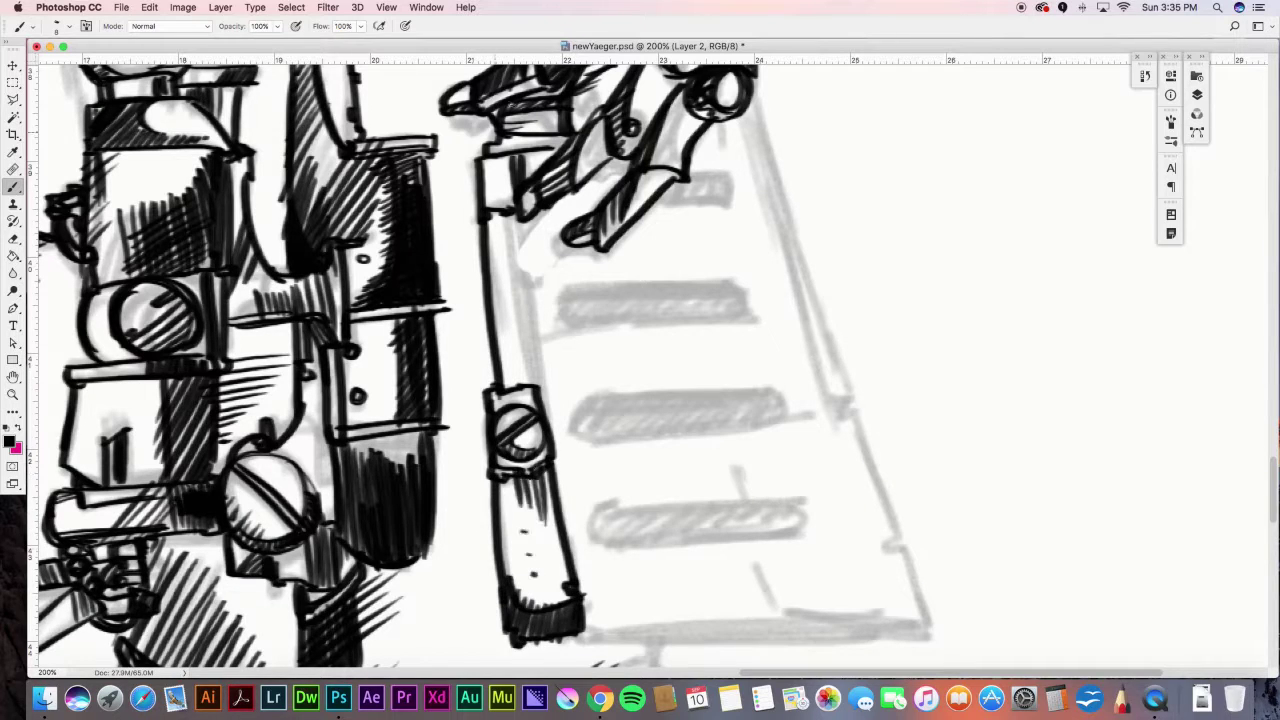
{"action": "left_click_drag", "start_coordinate": [517, 218], "coordinate": [548, 386]}
- Ink the long slot just below the fingertips on the case and fill its upper half with dark shading
{"action": "left_click_drag", "start_coordinate": [574, 285], "coordinate": [735, 287]}
{"action": "left_click_drag", "start_coordinate": [578, 285], "coordinate": [746, 321]}
{"action": "left_click_drag", "start_coordinate": [735, 287], "coordinate": [738, 306]}
{"action": "left_click_drag", "start_coordinate": [560, 305], "coordinate": [735, 290]}
{"action": "left_click_drag", "start_coordinate": [660, 310], "coordinate": [740, 292]}
- Ink the two lower slots on the case and fill them with diagonal hatching
{"action": "left_click_drag", "start_coordinate": [580, 400], "coordinate": [765, 386]}
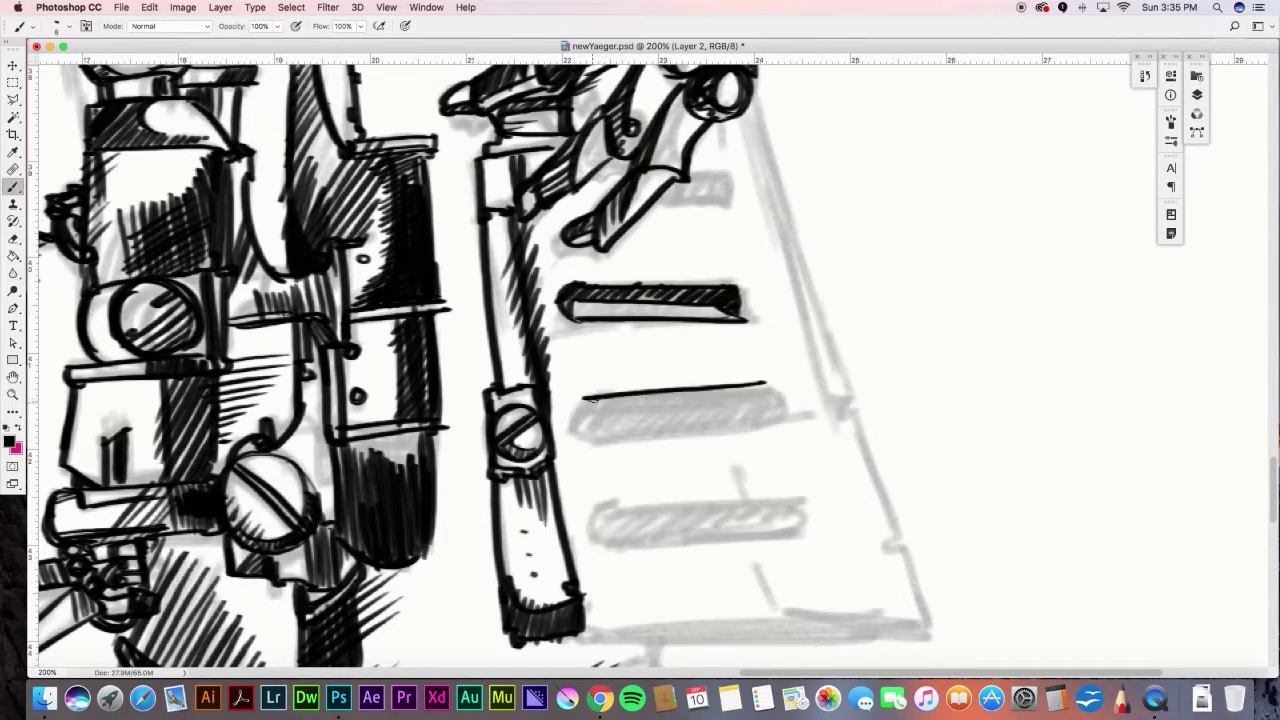
{"action": "left_click_drag", "start_coordinate": [568, 430], "coordinate": [780, 395]}
{"action": "left_click_drag", "start_coordinate": [605, 420], "coordinate": [780, 390]}
{"action": "left_click_drag", "start_coordinate": [594, 511], "coordinate": [795, 505]}
{"action": "mouse_move", "coordinate": [795, 522]}
{"action": "left_mouse_down"}
{"action": "mouse_move", "coordinate": [585, 545]}
{"action": "mouse_move", "coordinate": [790, 508]}
{"action": "left_mouse_up"}
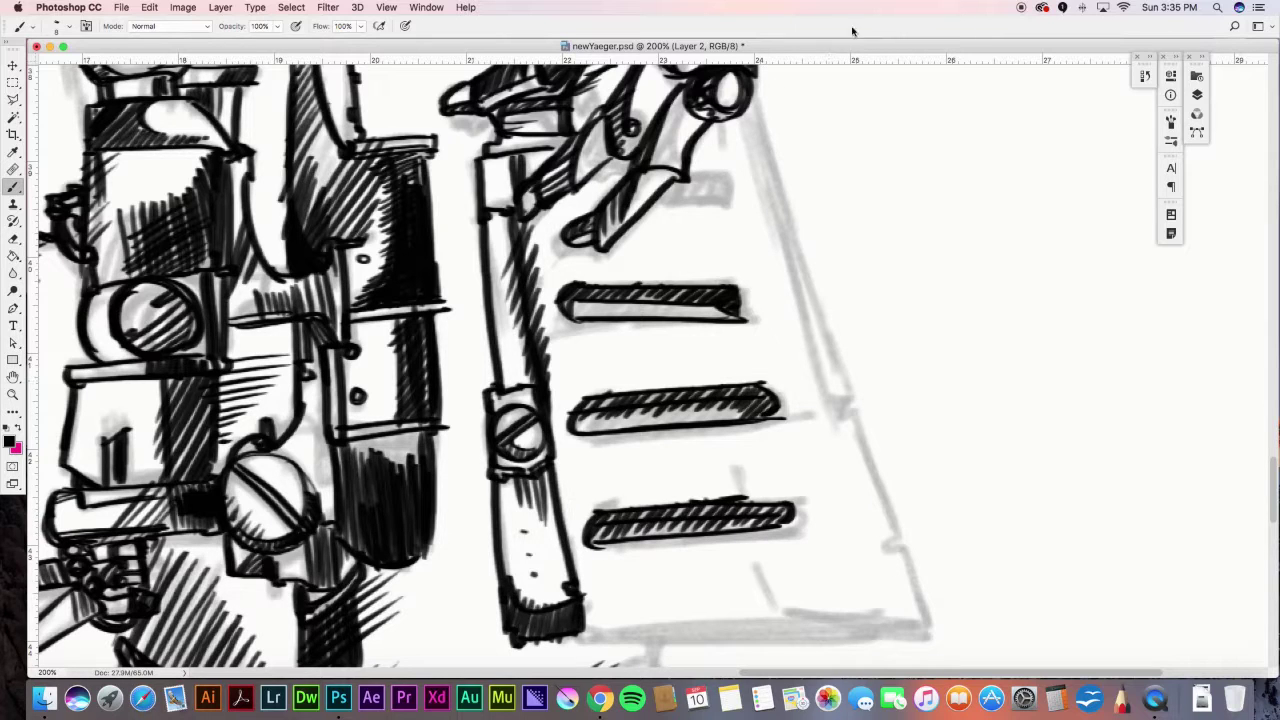
- Ink the short slot partly hidden by the fingers and the case's slanting outer edge with its notches
{"action": "left_click_drag", "start_coordinate": [650, 205], "coordinate": [735, 185]}
{"action": "left_click_drag", "start_coordinate": [575, 205], "coordinate": [720, 185]}
{"action": "left_click_drag", "start_coordinate": [757, 82], "coordinate": [855, 418]}
{"action": "left_click_drag", "start_coordinate": [798, 288], "coordinate": [838, 418]}
{"action": "left_click_drag", "start_coordinate": [845, 412], "coordinate": [930, 632]}
- Ink the case's bottom edge and lower corner crease, and hatch the shadows along its base
{"action": "left_click_drag", "start_coordinate": [680, 517], "coordinate": [706, 195]}
{"action": "left_click_drag", "start_coordinate": [606, 319], "coordinate": [965, 313]}
{"action": "mouse_move", "coordinate": [783, 238]}
{"action": "left_mouse_down"}
{"action": "mouse_move", "coordinate": [820, 316]}
{"action": "mouse_move", "coordinate": [908, 290]}
{"action": "left_mouse_up"}
{"action": "left_click_drag", "start_coordinate": [640, 232], "coordinate": [610, 298]}
{"action": "left_click_drag", "start_coordinate": [676, 258], "coordinate": [638, 314]}
{"action": "mouse_move", "coordinate": [644, 254]}
{"action": "left_mouse_down"}
{"action": "mouse_move", "coordinate": [618, 292]}
{"action": "mouse_move", "coordinate": [665, 236]}
{"action": "left_mouse_up"}
- Ink the small connector under the case and the narrow tapered tab hanging beside the curved blade
{"action": "left_click_drag", "start_coordinate": [618, 352], "coordinate": [700, 330]}
{"action": "left_click_drag", "start_coordinate": [696, 326], "coordinate": [745, 321]}
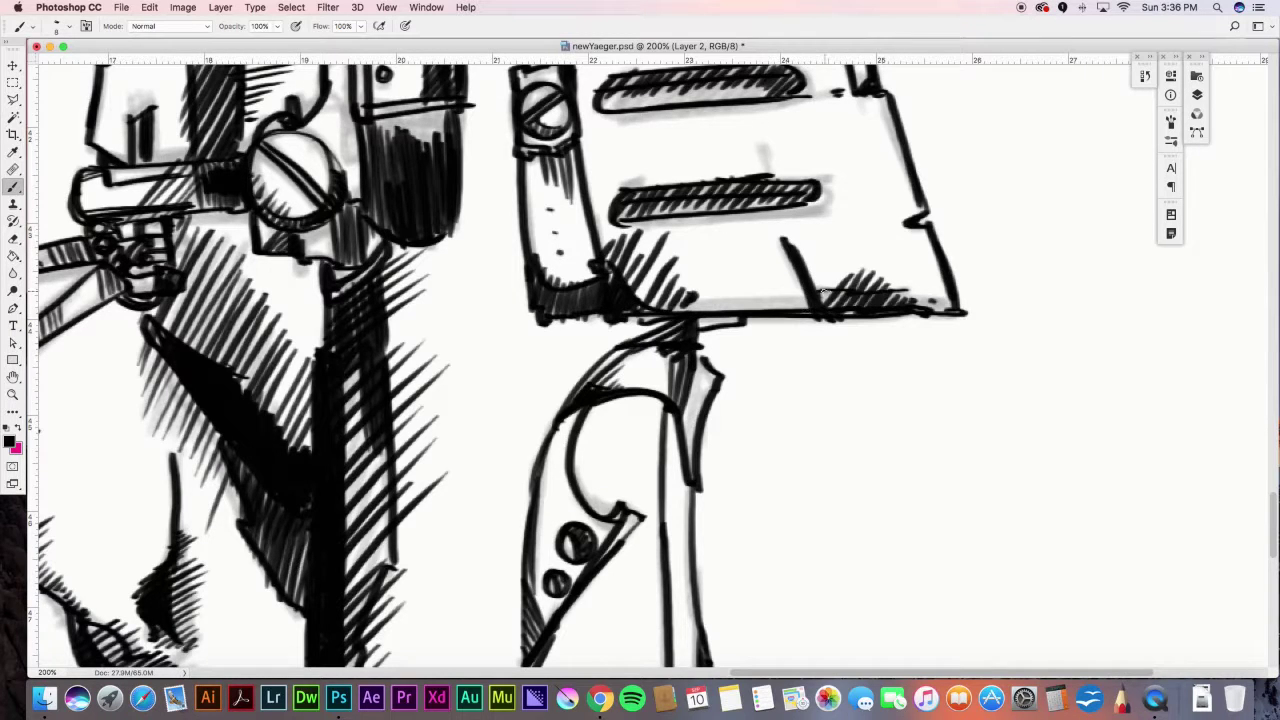
{"action": "left_click_drag", "start_coordinate": [682, 440], "coordinate": [722, 366]}
- Ink the back of the gloved hand from wrist to knuckles, with dense shading on its thumb side and wrist hatching
{"action": "left_click_drag", "start_coordinate": [391, 90], "coordinate": [326, 620]}
{"action": "left_click_drag", "start_coordinate": [560, 300], "coordinate": [617, 465]}
{"action": "left_click_drag", "start_coordinate": [706, 314], "coordinate": [610, 412]}
{"action": "left_click_drag", "start_coordinate": [678, 350], "coordinate": [615, 428]}
{"action": "left_click_drag", "start_coordinate": [660, 342], "coordinate": [622, 440]}
{"action": "left_click_drag", "start_coordinate": [704, 314], "coordinate": [768, 354]}
{"action": "left_click_drag", "start_coordinate": [768, 360], "coordinate": [780, 534]}
{"action": "left_click_drag", "start_coordinate": [724, 466], "coordinate": [804, 424]}
- Ink the lower cuff band around the gloved wrist and shade its inner side with dark stripes
{"action": "left_click_drag", "start_coordinate": [632, 350], "coordinate": [622, 268]}
{"action": "left_click_drag", "start_coordinate": [622, 268], "coordinate": [808, 274]}
{"action": "left_click_drag", "start_coordinate": [808, 274], "coordinate": [775, 358]}
{"action": "left_click_drag", "start_coordinate": [640, 340], "coordinate": [710, 252]}
- Ink the upper cuff band and the folded outer flap, shading both with dark bands
{"action": "left_click_drag", "start_coordinate": [615, 212], "coordinate": [845, 240]}
{"action": "mouse_move", "coordinate": [840, 248]}
{"action": "left_mouse_down"}
{"action": "mouse_move", "coordinate": [880, 350]}
{"action": "mouse_move", "coordinate": [790, 400]}
{"action": "mouse_move", "coordinate": [815, 425]}
{"action": "left_mouse_up"}
{"action": "left_click_drag", "start_coordinate": [840, 290], "coordinate": [885, 370]}
{"action": "left_click_drag", "start_coordinate": [625, 212], "coordinate": [765, 262]}
{"action": "left_click_drag", "start_coordinate": [800, 228], "coordinate": [840, 288]}
- Outline the flap below the coat hem and ink the hem strip above it with dark bands
{"action": "mouse_move", "coordinate": [175, 312]}
{"action": "left_mouse_down"}
{"action": "mouse_move", "coordinate": [345, 305]}
{"action": "mouse_move", "coordinate": [320, 260]}
{"action": "left_mouse_up"}
{"action": "left_click_drag", "start_coordinate": [52, 325], "coordinate": [280, 223]}
{"action": "left_click_drag", "start_coordinate": [120, 254], "coordinate": [115, 302]}
{"action": "left_click_drag", "start_coordinate": [262, 192], "coordinate": [232, 240]}
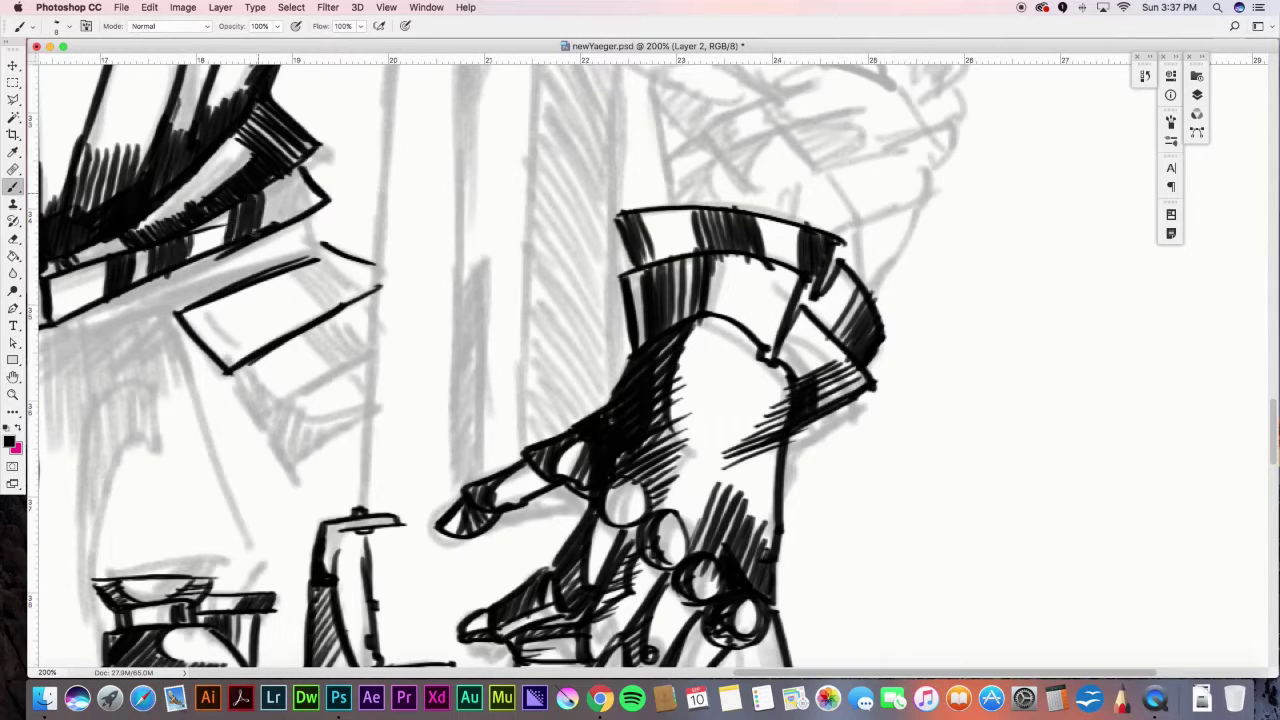
- Ink the stacked flaps below the coat hem down to their pointed tip, and shade their inner sides and outer ends
{"action": "left_click_drag", "start_coordinate": [302, 165], "coordinate": [328, 200]}
{"action": "left_click_drag", "start_coordinate": [50, 340], "coordinate": [343, 242]}
{"action": "left_click_drag", "start_coordinate": [212, 371], "coordinate": [290, 478]}
{"action": "left_click_drag", "start_coordinate": [290, 478], "coordinate": [377, 416]}
{"action": "left_click_drag", "start_coordinate": [230, 365], "coordinate": [295, 420]}
{"action": "left_click_drag", "start_coordinate": [305, 312], "coordinate": [370, 370]}
{"action": "left_click_drag", "start_coordinate": [290, 255], "coordinate": [370, 305]}
{"action": "mouse_move", "coordinate": [195, 305]}
{"action": "left_mouse_down"}
{"action": "mouse_move", "coordinate": [275, 332]}
{"action": "mouse_move", "coordinate": [278, 370]}
{"action": "left_mouse_up"}
{"action": "left_click_drag", "start_coordinate": [262, 415], "coordinate": [318, 480]}
{"action": "left_click_drag", "start_coordinate": [310, 420], "coordinate": [362, 455]}
- Outline the tapered thigh panel below the belt with its slanted outer edge and curved inner arch
{"action": "left_click_drag", "start_coordinate": [335, 312], "coordinate": [705, 245]}
{"action": "left_click_drag", "start_coordinate": [545, 240], "coordinate": [594, 445]}
{"action": "left_click_drag", "start_coordinate": [576, 380], "coordinate": [603, 526]}
{"action": "left_click_drag", "start_coordinate": [512, 333], "coordinate": [472, 524]}
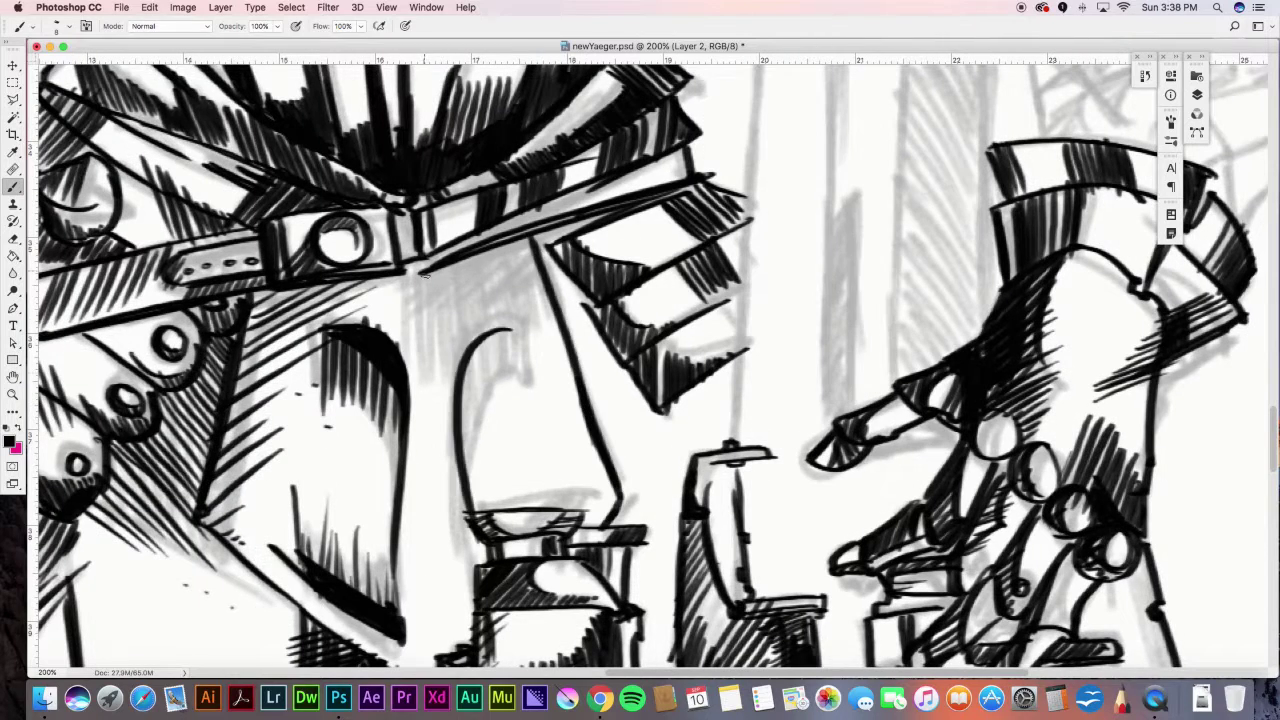
- Cross-hatch the shadow under the belt, shade the top of the thigh panel's arch, and add small dots beneath it
{"action": "left_click_drag", "start_coordinate": [425, 270], "coordinate": [455, 358]}
{"action": "left_click_drag", "start_coordinate": [522, 238], "coordinate": [552, 335]}
{"action": "left_click_drag", "start_coordinate": [495, 255], "coordinate": [382, 320]}
{"action": "mouse_move", "coordinate": [560, 296]}
{"action": "left_mouse_down"}
{"action": "mouse_move", "coordinate": [505, 335]}
{"action": "mouse_move", "coordinate": [470, 428]}
{"action": "left_mouse_up"}
{"action": "left_click_drag", "start_coordinate": [484, 348], "coordinate": [531, 390]}
{"action": "left_click_drag", "start_coordinate": [515, 328], "coordinate": [463, 412]}
{"action": "left_click", "coordinate": [520, 420]}
{"action": "left_click", "coordinate": [494, 443]}
{"action": "left_click", "coordinate": [495, 457]}
{"action": "left_click", "coordinate": [530, 461]}
{"action": "left_click_drag", "start_coordinate": [555, 265], "coordinate": [588, 318]}
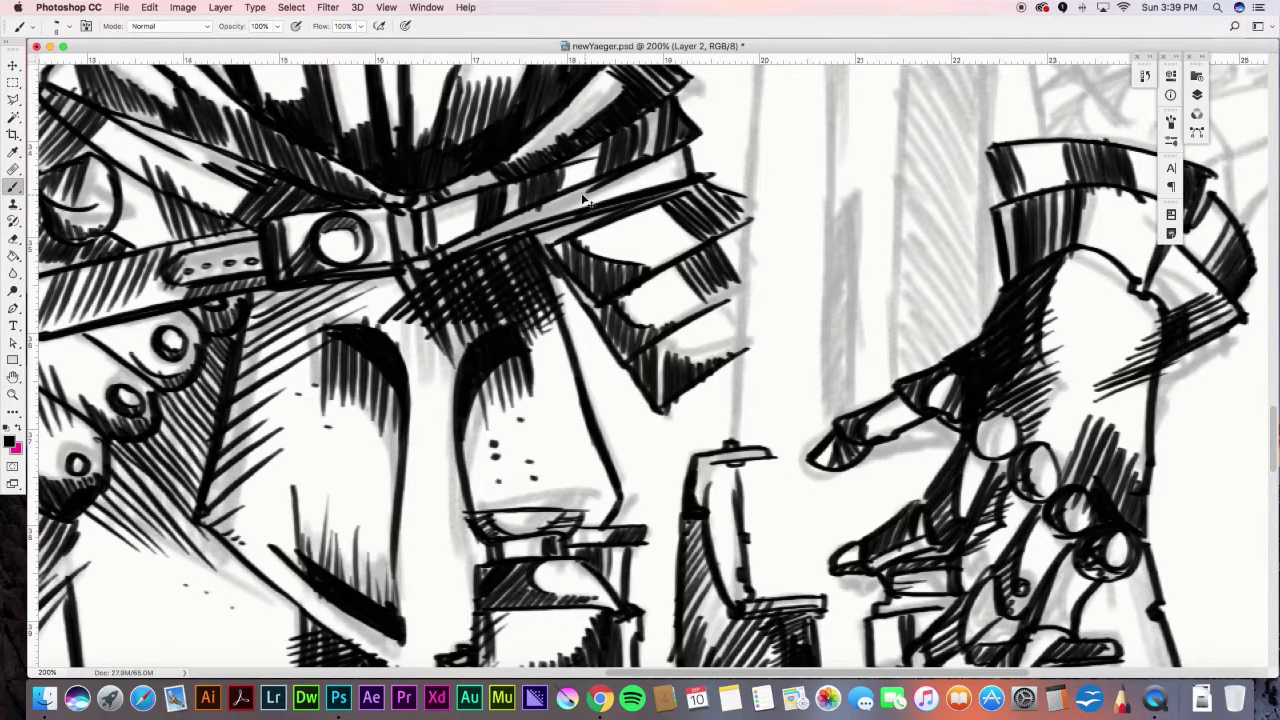
- Ink the lower stretch of the gun's long vertical edge beside the hem flaps and save the document
{"action": "key", "text": "super+s"}
{"action": "left_click_drag", "start_coordinate": [746, 200], "coordinate": [737, 464]}
{"action": "left_click_drag", "start_coordinate": [754, 61], "coordinate": [754, 122]}
{"action": "left_click", "coordinate": [386, 7]}
{"action": "left_click", "coordinate": [405, 345]}
{"action": "left_click_drag", "start_coordinate": [756, 66], "coordinate": [746, 216]}
{"action": "left_click_drag", "start_coordinate": [752, 66], "coordinate": [748, 164]}
{"action": "left_click_drag", "start_coordinate": [682, 96], "coordinate": [734, 188]}
{"action": "left_click_drag", "start_coordinate": [684, 150], "coordinate": [654, 182]}
{"action": "key", "text": "super+minus"}
{"action": "key", "text": "super+minus"}
{"action": "key", "text": "super+minus"}
{"action": "key", "text": "super+minus"}
{"action": "key", "text": "super+minus"}
{"action": "key", "text": "super+s"}
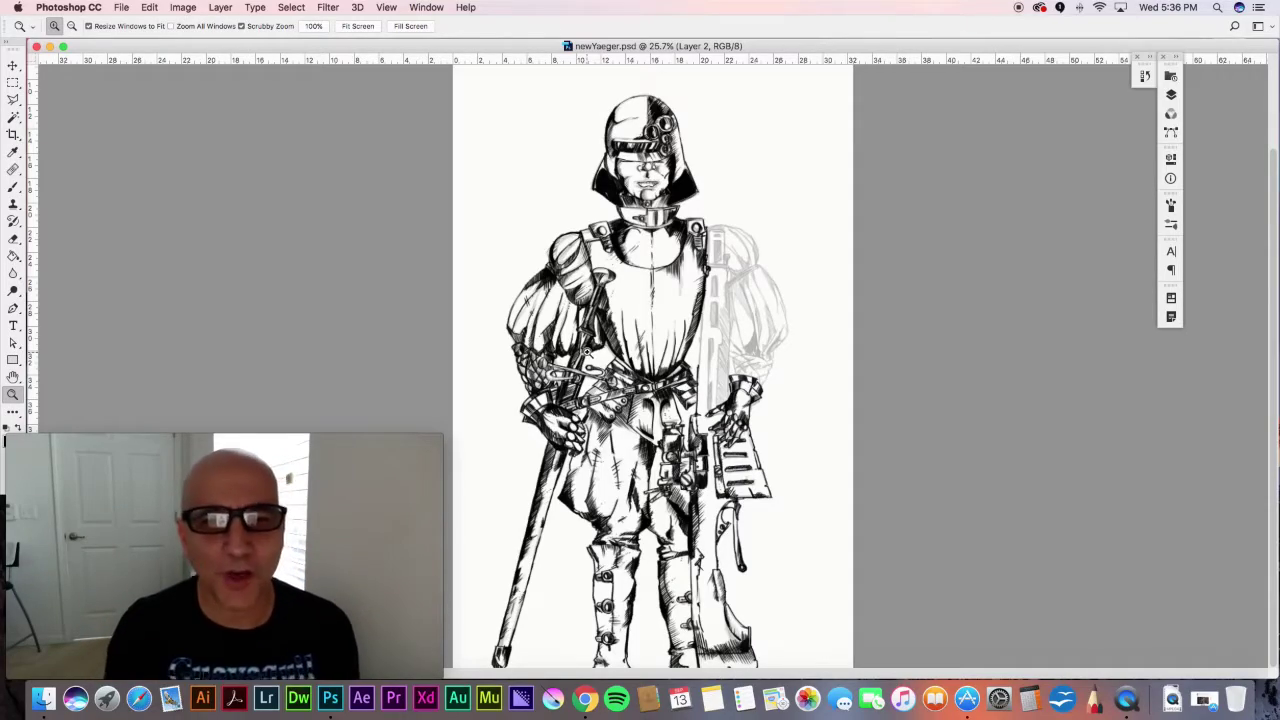
- Using the Brush tool, ink the inner and lower edges of the gun's muzzle block beside the shoulder, plus its small side knob
{"action": "left_click_drag", "start_coordinate": [702, 301], "coordinate": [748, 287]}
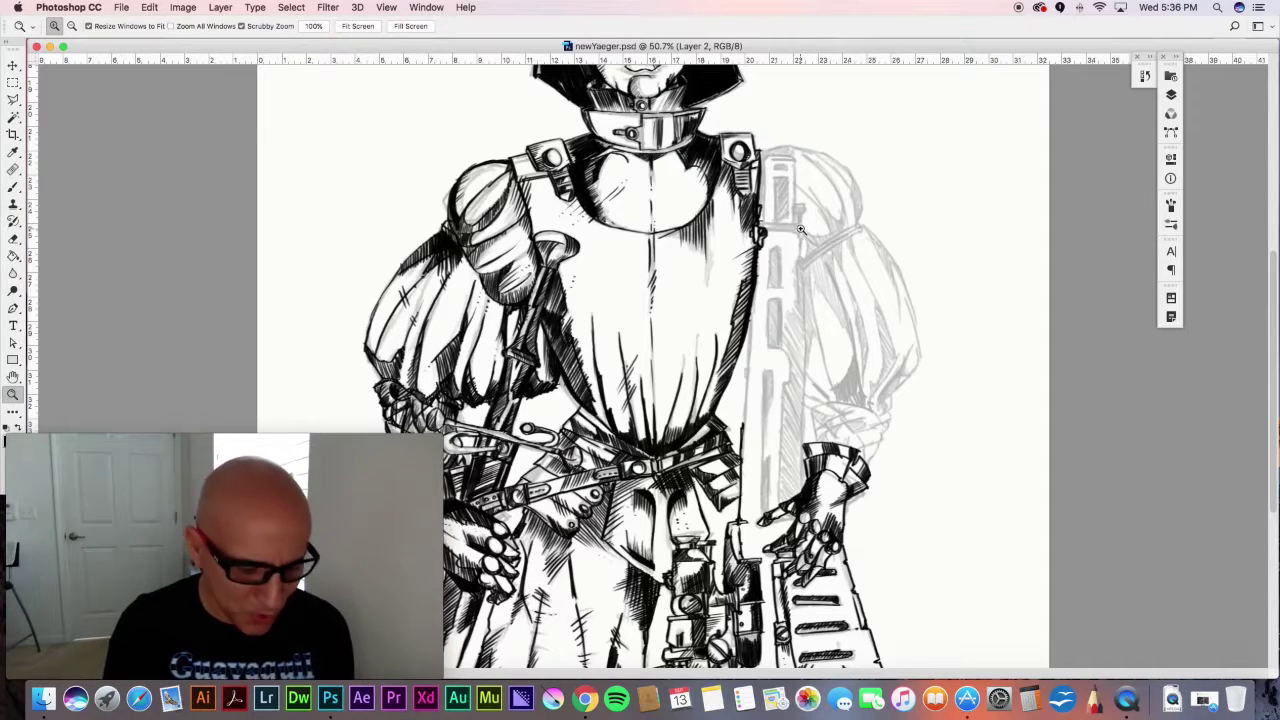
{"action": "scroll", "coordinate": [798, 232], "scroll_direction": "down", "scroll_amount": 3}
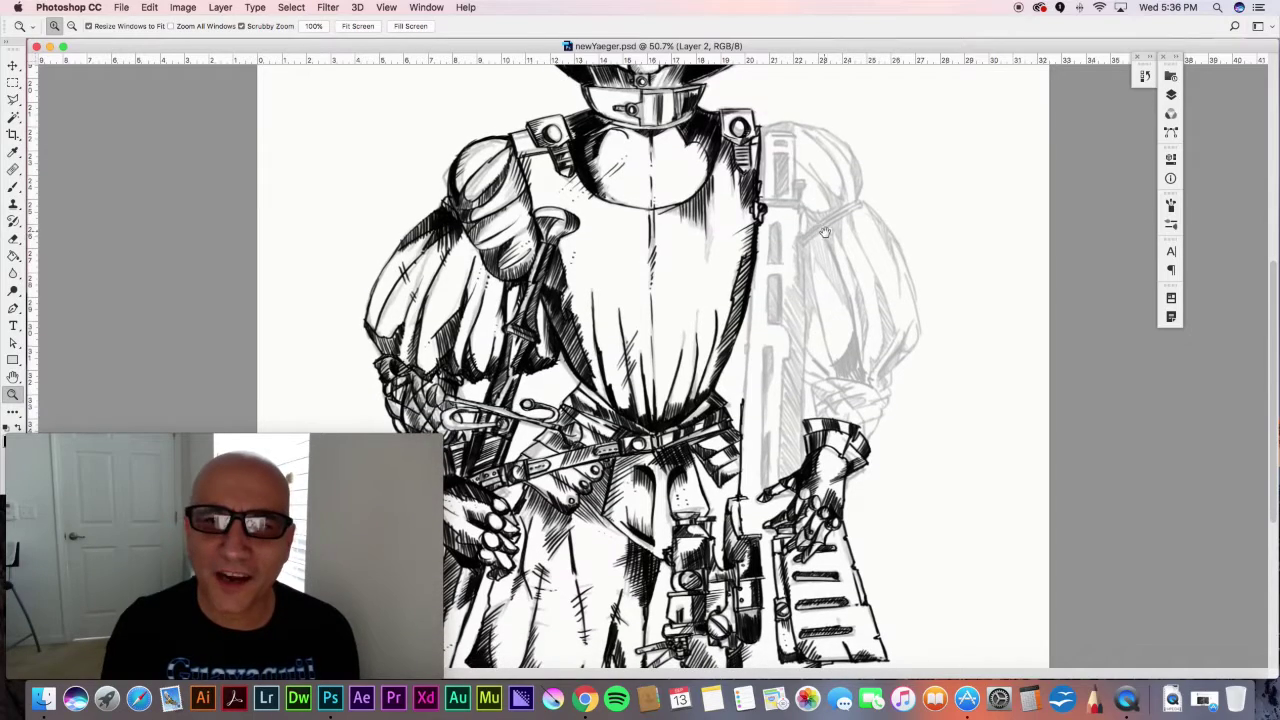
{"action": "left_click_drag", "start_coordinate": [812, 204], "coordinate": [851, 207]}
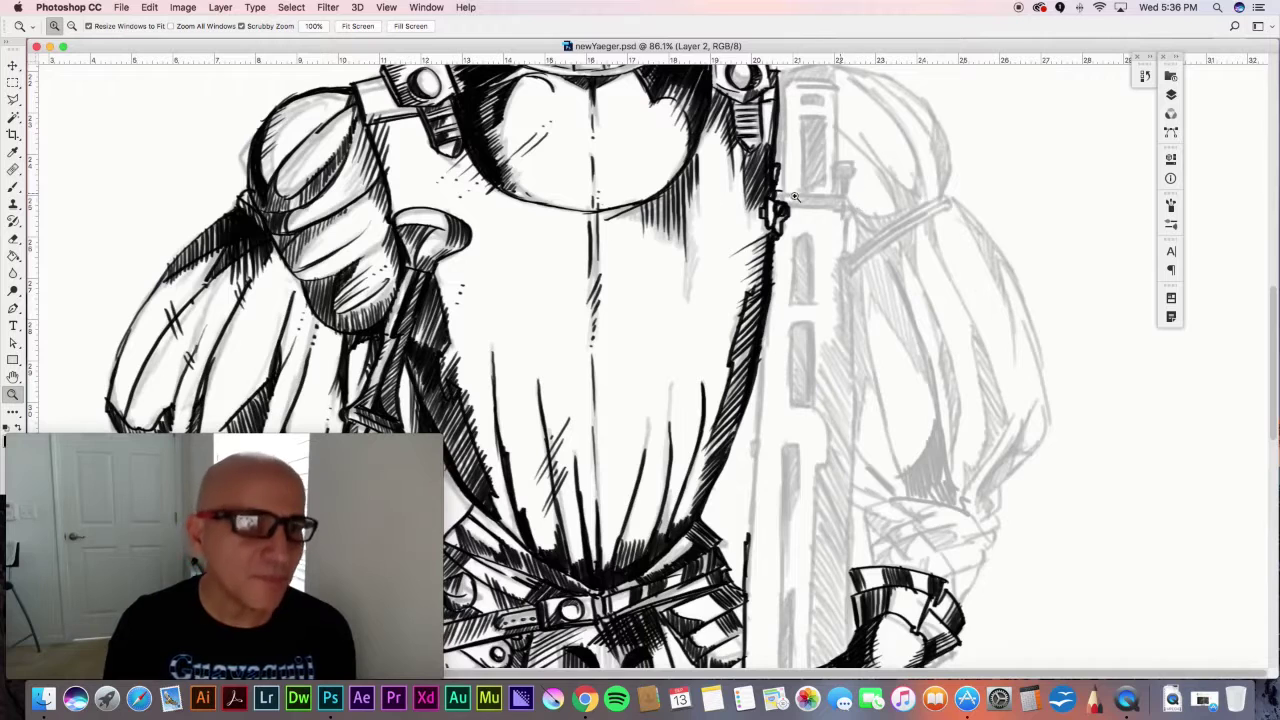
{"action": "left_click", "coordinate": [13, 187]}
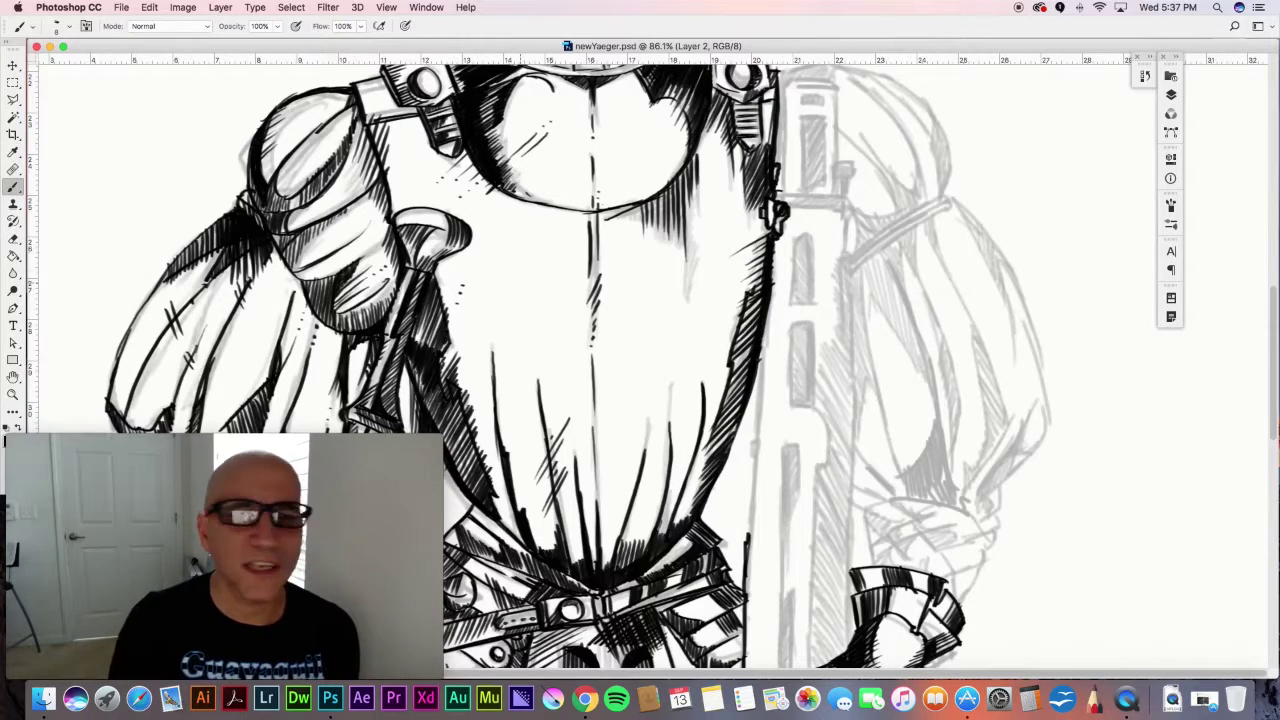
{"action": "left_click_drag", "start_coordinate": [824, 276], "coordinate": [824, 380]}
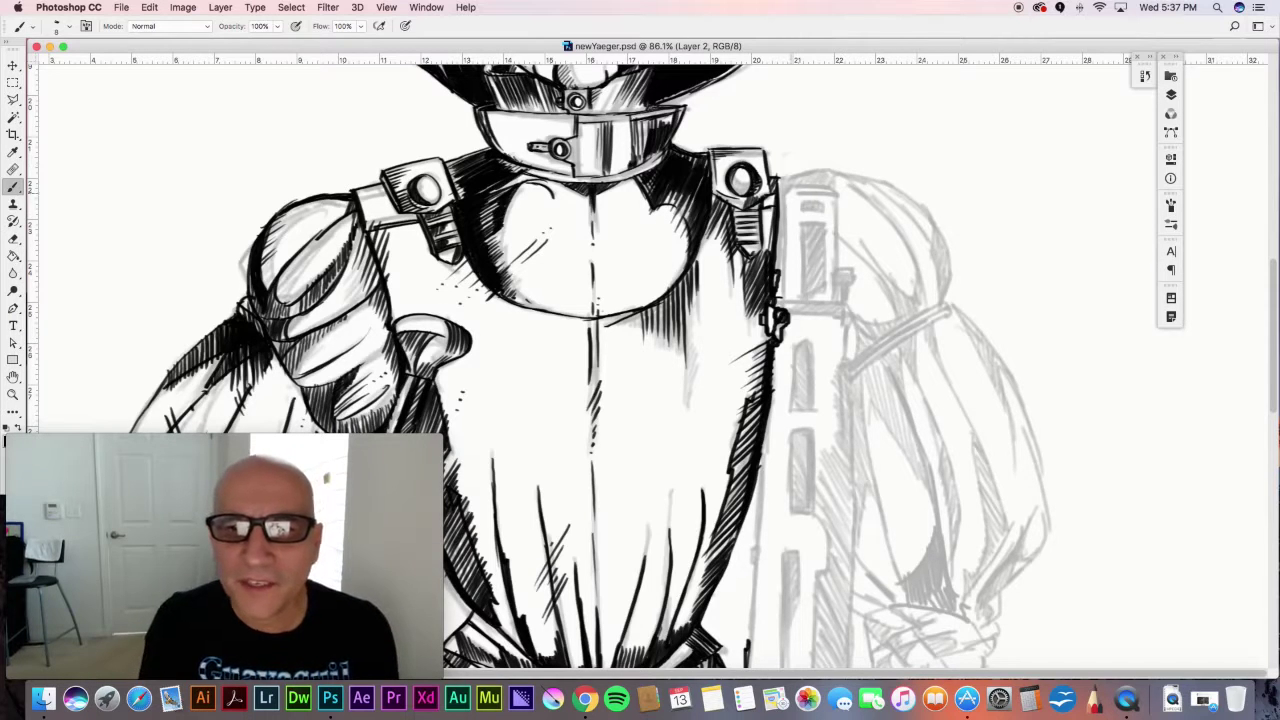
{"action": "mouse_move", "coordinate": [795, 186]}
{"action": "left_mouse_down"}
{"action": "mouse_move", "coordinate": [778, 198]}
{"action": "mouse_move", "coordinate": [786, 258]}
{"action": "left_mouse_up"}
{"action": "mouse_move", "coordinate": [783, 208]}
{"action": "left_mouse_down"}
{"action": "mouse_move", "coordinate": [781, 308]}
{"action": "mouse_move", "coordinate": [782, 288]}
{"action": "mouse_move", "coordinate": [846, 296]}
{"action": "left_mouse_up"}
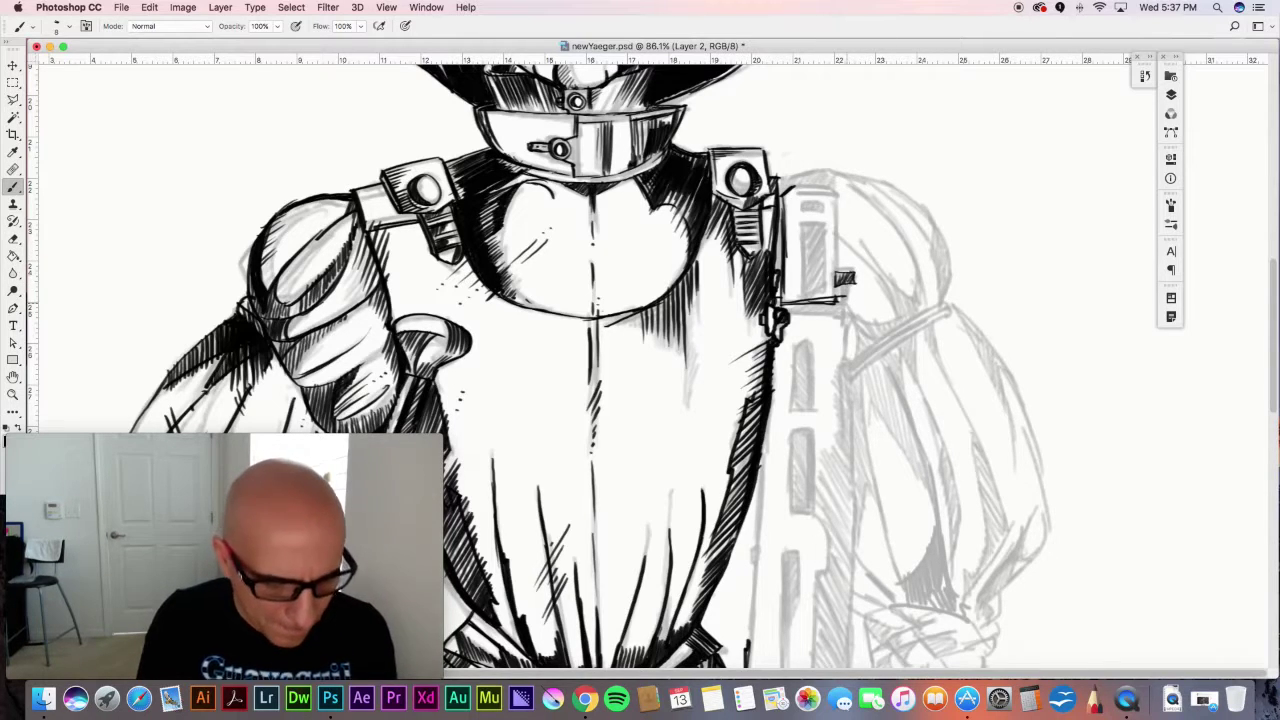
- Finish outlining the muzzle block with its top edge, outer vertical edge and the small support below the side knob
{"action": "scroll", "coordinate": [836, 307], "scroll_direction": "up", "scroll_amount": 3}
{"action": "scroll", "coordinate": [845, 290], "scroll_direction": "up", "scroll_amount": 1}
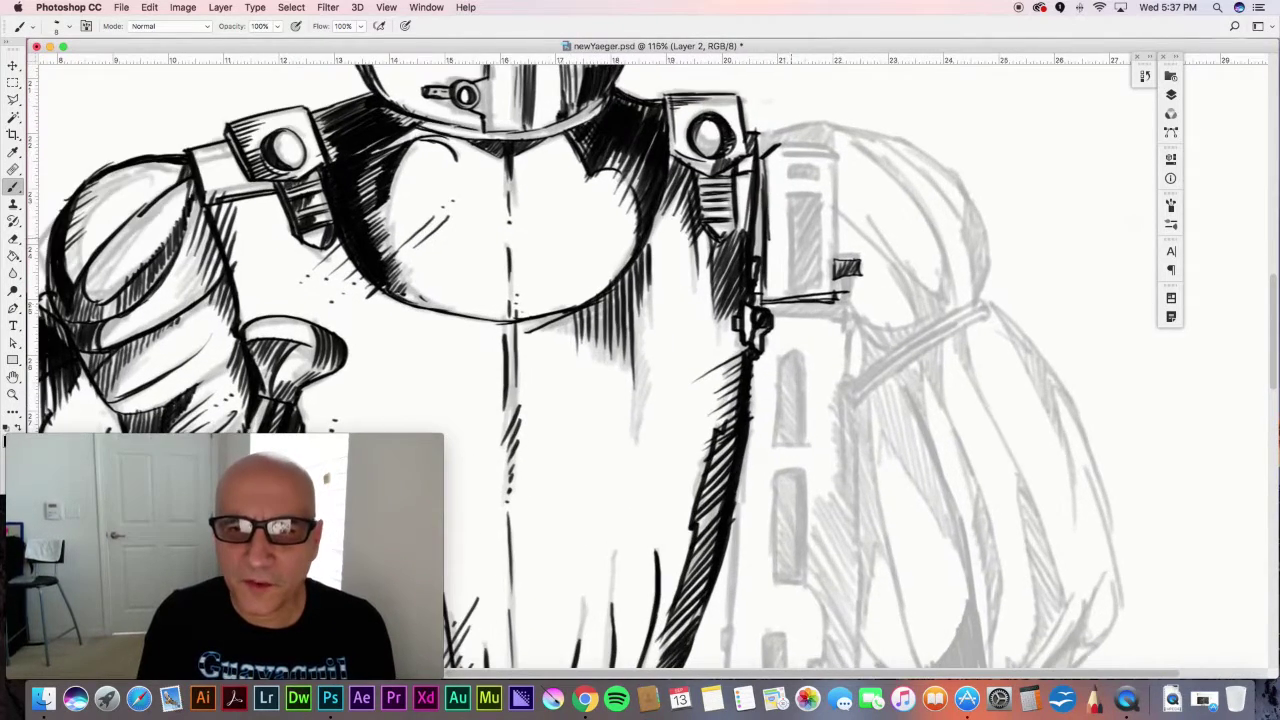
{"action": "scroll", "coordinate": [840, 306], "scroll_direction": "up", "scroll_amount": 2}
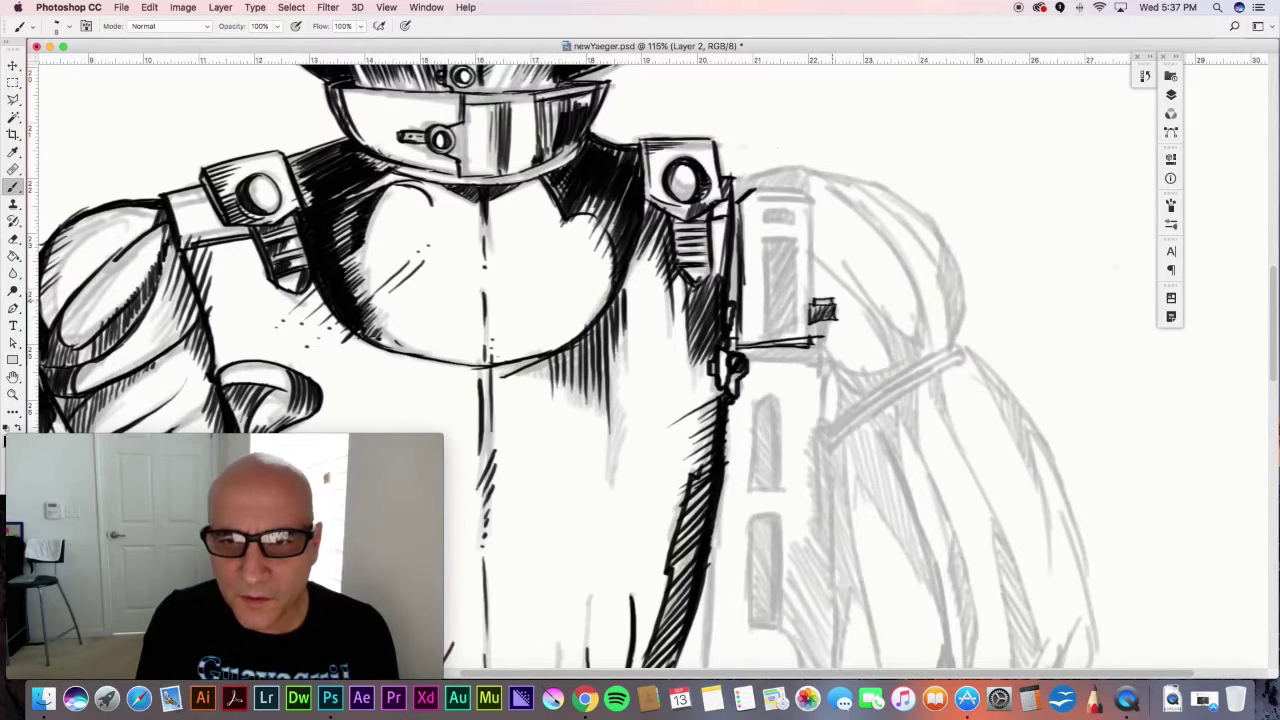
{"action": "left_click_drag", "start_coordinate": [822, 318], "coordinate": [820, 346]}
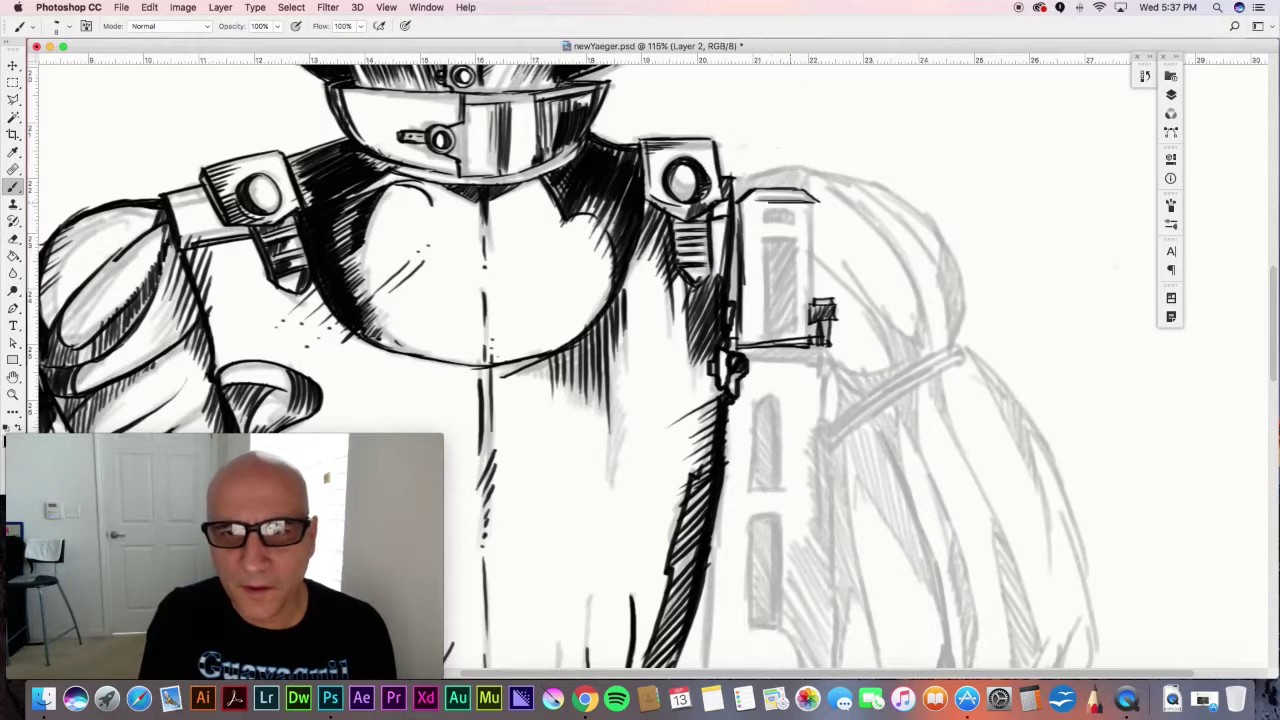
{"action": "left_click_drag", "start_coordinate": [817, 204], "coordinate": [819, 303]}
{"action": "left_click_drag", "start_coordinate": [816, 248], "coordinate": [817, 307]}
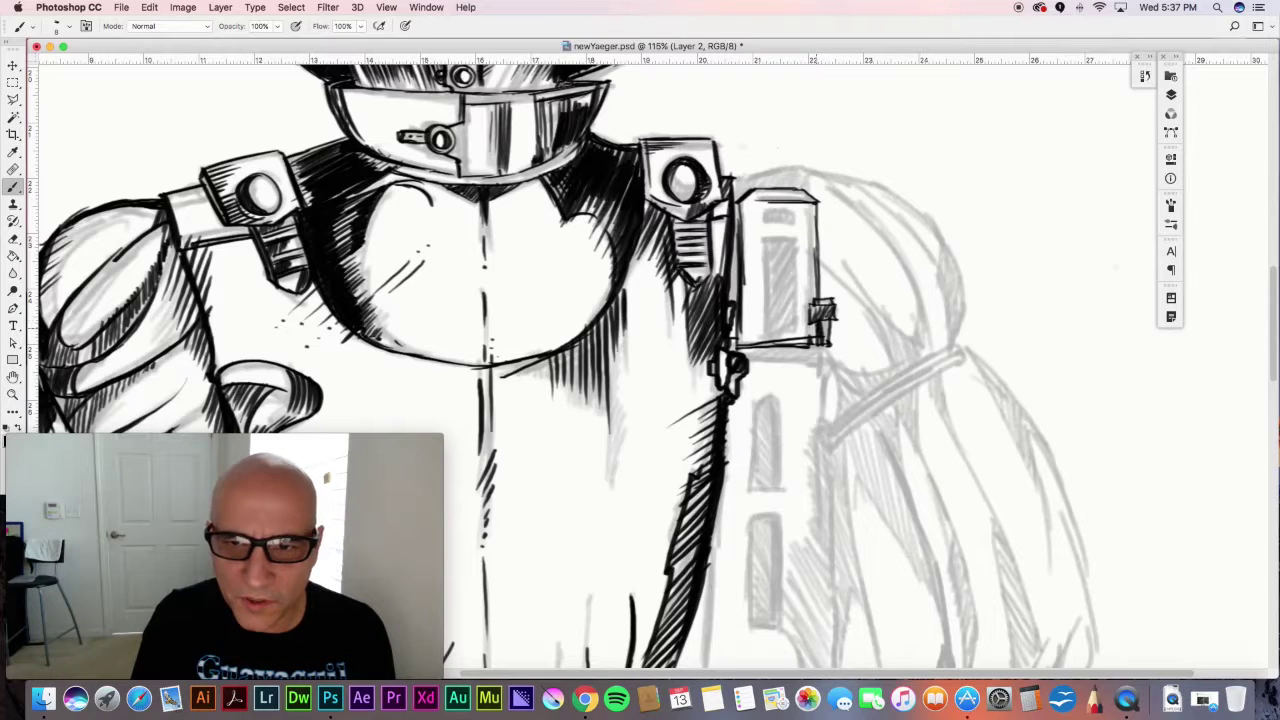
- Shade the outer side of the muzzle block with short diagonal hatching along its vertical edge
{"action": "left_click_drag", "start_coordinate": [814, 205], "coordinate": [803, 254]}
{"action": "left_click_drag", "start_coordinate": [818, 235], "coordinate": [800, 282]}
{"action": "mouse_move", "coordinate": [819, 258]}
{"action": "left_mouse_down"}
{"action": "mouse_move", "coordinate": [794, 306]}
{"action": "mouse_move", "coordinate": [804, 340]}
{"action": "left_mouse_up"}
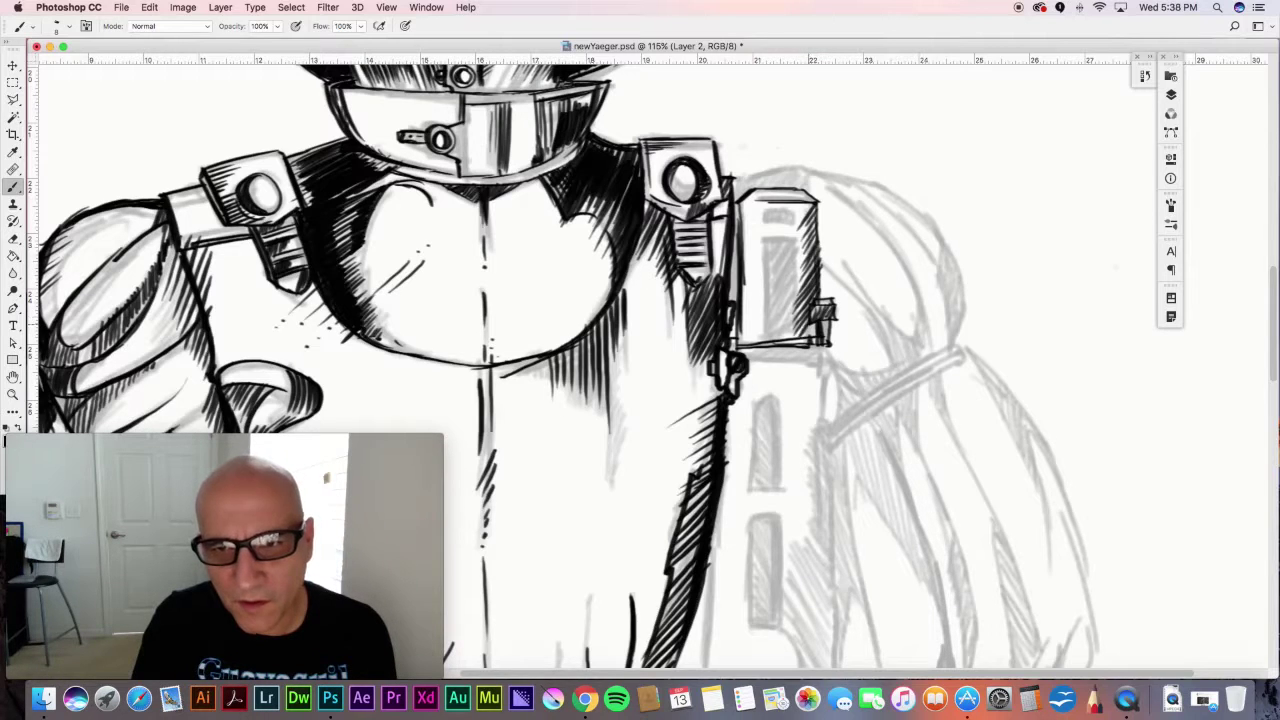
{"action": "left_click_drag", "start_coordinate": [815, 212], "coordinate": [812, 294]}
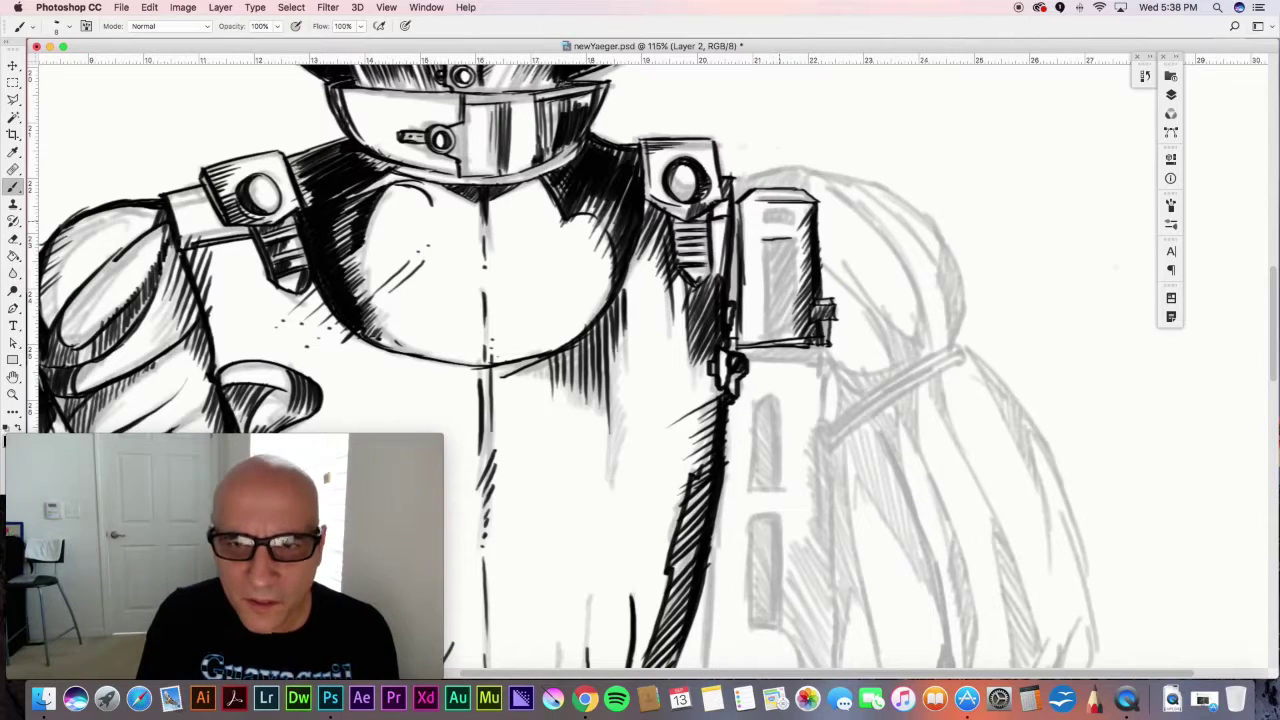
- Outline the tall rectangular opening in the muzzle block and fill it with diagonal hatching
{"action": "left_click_drag", "start_coordinate": [765, 238], "coordinate": [767, 338]}
{"action": "mouse_move", "coordinate": [766, 253]}
{"action": "left_mouse_down"}
{"action": "mouse_move", "coordinate": [767, 346]}
{"action": "mouse_move", "coordinate": [799, 332]}
{"action": "left_mouse_up"}
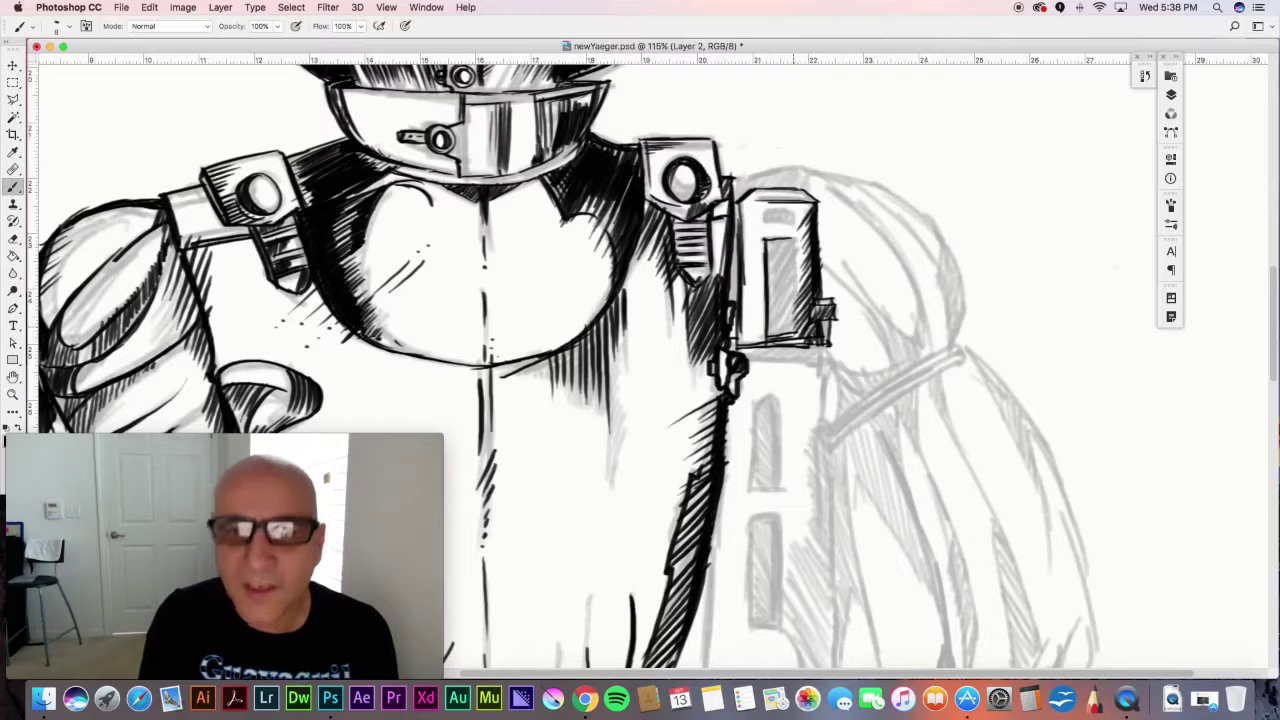
{"action": "left_click_drag", "start_coordinate": [797, 246], "coordinate": [800, 306]}
{"action": "left_click_drag", "start_coordinate": [769, 265], "coordinate": [796, 245]}
{"action": "left_click_drag", "start_coordinate": [769, 287], "coordinate": [800, 255]}
{"action": "left_click_drag", "start_coordinate": [775, 295], "coordinate": [804, 270]}
{"action": "mouse_move", "coordinate": [767, 320]}
{"action": "left_mouse_down"}
{"action": "mouse_move", "coordinate": [801, 281]}
{"action": "mouse_move", "coordinate": [762, 338]}
{"action": "left_mouse_up"}
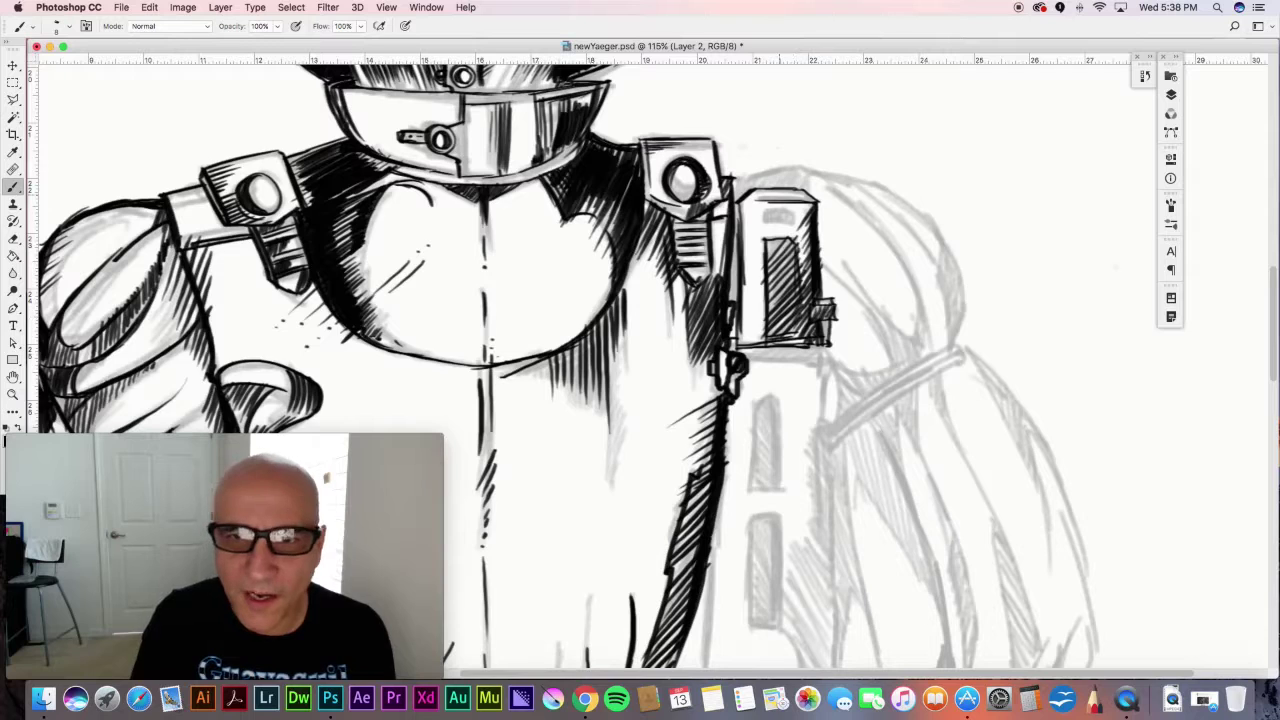
- Cross-hatch the muzzle block's rectangular opening, darken its inner side, and ink the small slot above it
{"action": "left_click_drag", "start_coordinate": [794, 242], "coordinate": [768, 278]}
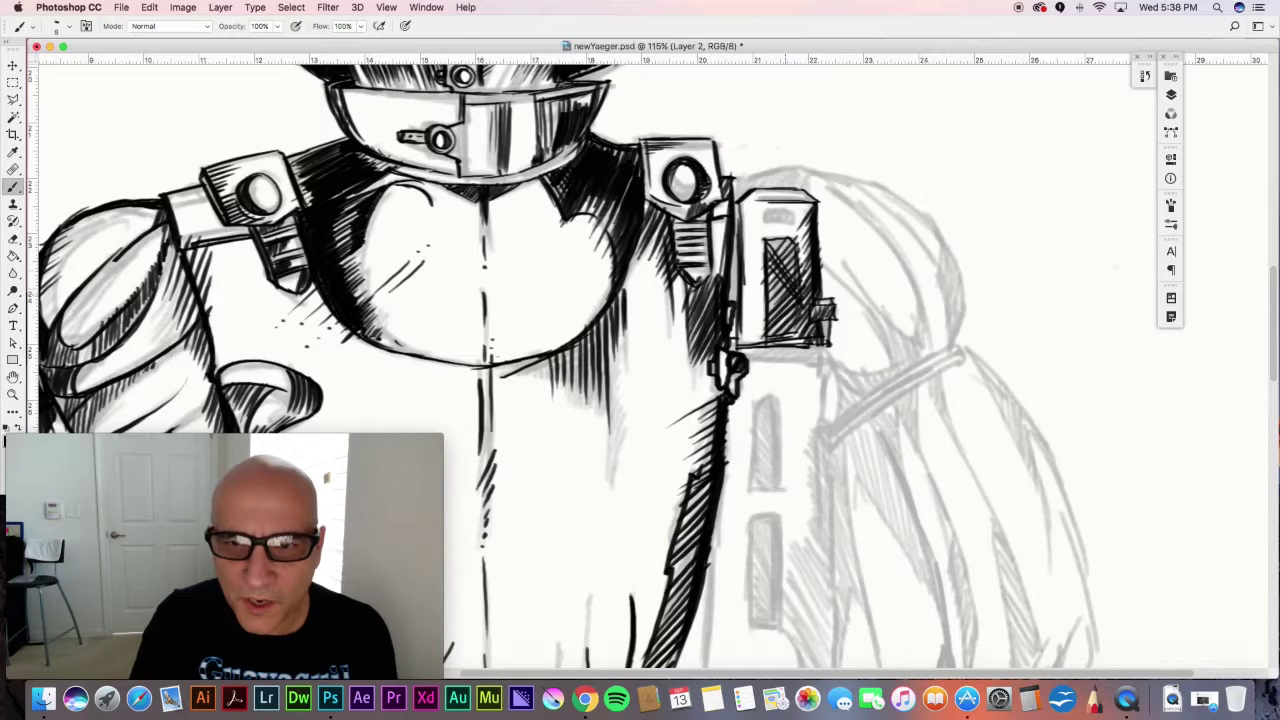
{"action": "left_click_drag", "start_coordinate": [769, 272], "coordinate": [802, 318]}
{"action": "mouse_move", "coordinate": [769, 284]}
{"action": "left_mouse_down"}
{"action": "mouse_move", "coordinate": [799, 321]}
{"action": "mouse_move", "coordinate": [793, 337]}
{"action": "left_mouse_up"}
{"action": "left_click_drag", "start_coordinate": [773, 241], "coordinate": [798, 270]}
{"action": "left_click_drag", "start_coordinate": [779, 240], "coordinate": [801, 256]}
{"action": "mouse_move", "coordinate": [793, 242]}
{"action": "left_mouse_down"}
{"action": "mouse_move", "coordinate": [801, 256]}
{"action": "mouse_move", "coordinate": [770, 250]}
{"action": "left_mouse_up"}
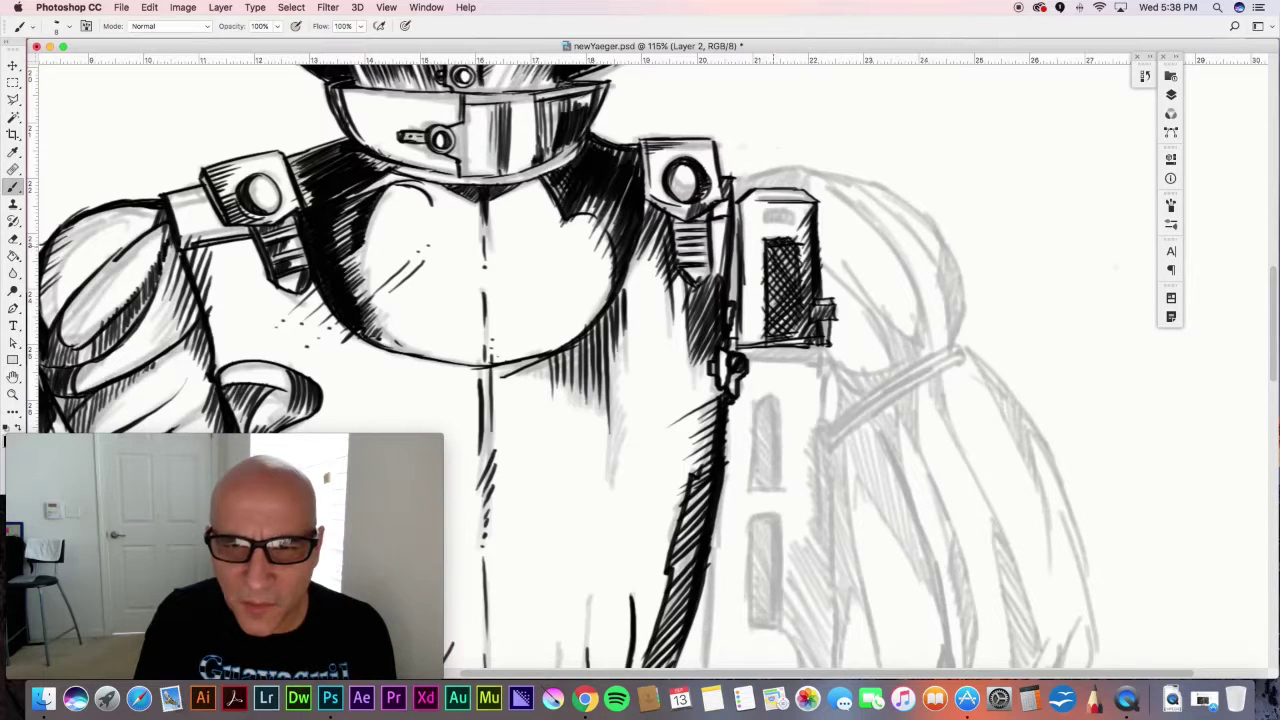
{"action": "left_click_drag", "start_coordinate": [783, 266], "coordinate": [769, 288]}
{"action": "left_click_drag", "start_coordinate": [781, 278], "coordinate": [766, 308]}
{"action": "left_click_drag", "start_coordinate": [783, 294], "coordinate": [769, 322]}
{"action": "left_click_drag", "start_coordinate": [784, 314], "coordinate": [769, 340]}
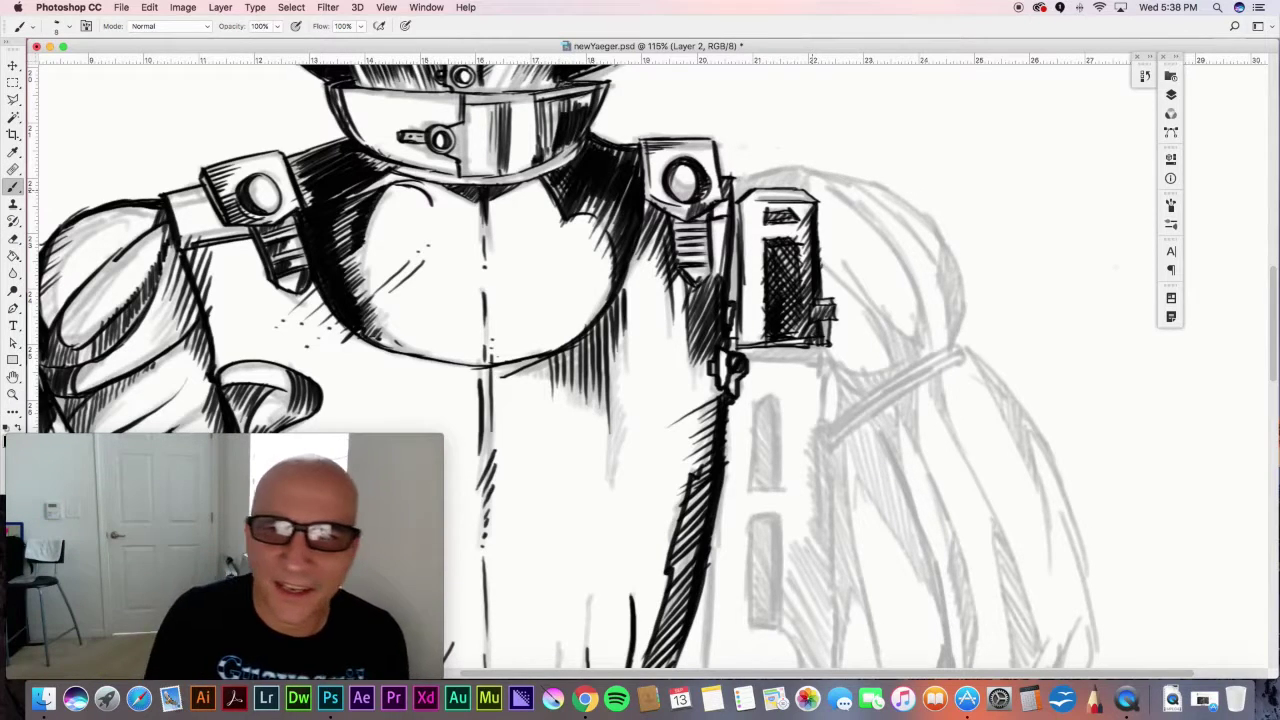
- Ink the flared base strip beneath the muzzle block and hatch it diagonally
{"action": "left_click_drag", "start_coordinate": [748, 359], "coordinate": [824, 361]}
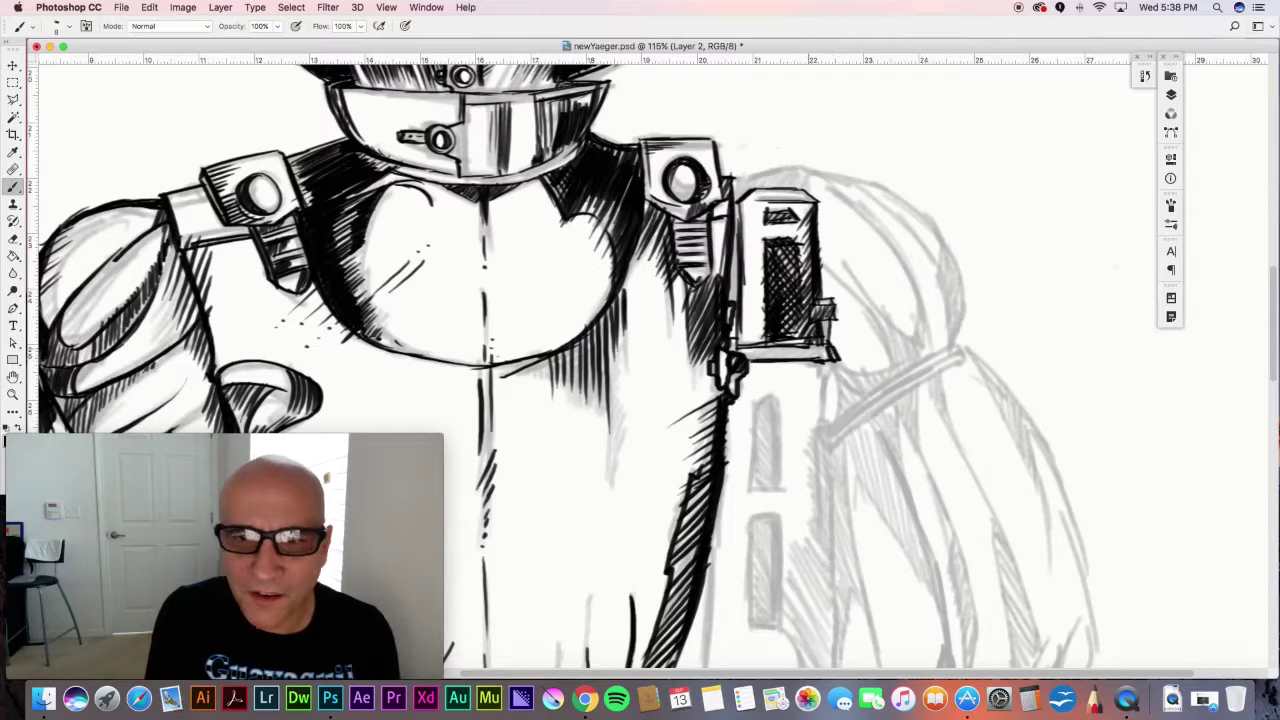
{"action": "left_click_drag", "start_coordinate": [810, 346], "coordinate": [819, 358]}
{"action": "left_click_drag", "start_coordinate": [815, 346], "coordinate": [825, 358]}
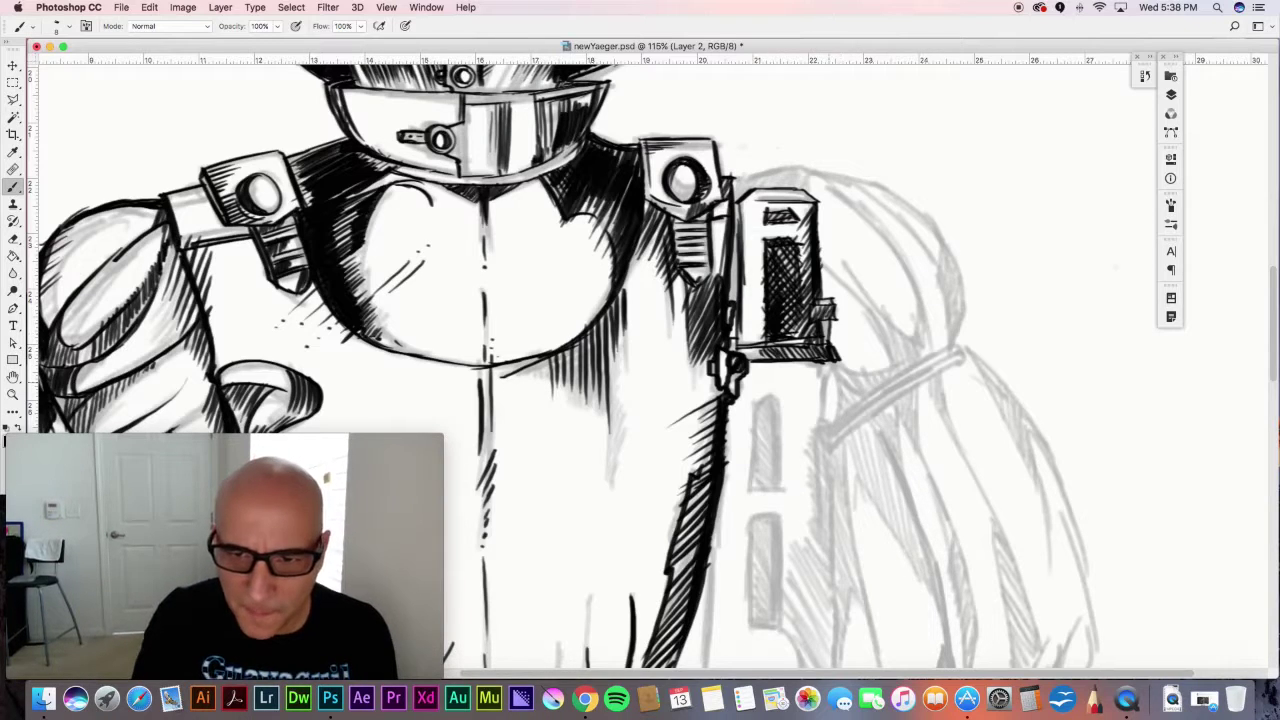
- Ink the gun barrel's long outer edge from the base strip downward with overlapping vertical strokes
{"action": "left_click_drag", "start_coordinate": [833, 366], "coordinate": [829, 432]}
{"action": "left_click_drag", "start_coordinate": [832, 370], "coordinate": [831, 464]}
{"action": "left_click_drag", "start_coordinate": [833, 408], "coordinate": [835, 538]}
{"action": "left_click_drag", "start_coordinate": [833, 456], "coordinate": [837, 550]}
{"action": "left_click_drag", "start_coordinate": [833, 484], "coordinate": [834, 594]}
{"action": "left_click_drag", "start_coordinate": [835, 548], "coordinate": [836, 636]}
{"action": "left_click_drag", "start_coordinate": [836, 544], "coordinate": [836, 662]}
{"action": "left_click_drag", "start_coordinate": [838, 554], "coordinate": [840, 666]}
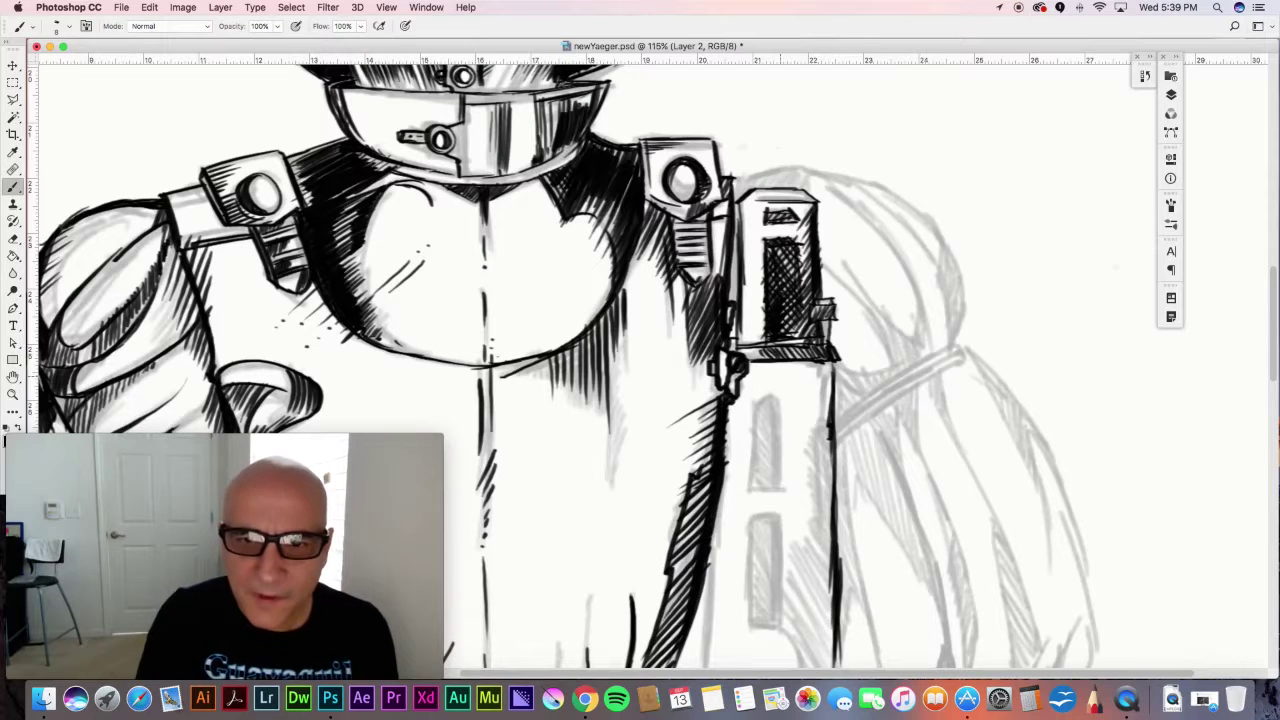
- Outline the upper arched slot on the gun barrel and fill it with diagonal hatching
{"action": "mouse_move", "coordinate": [754, 412]}
{"action": "left_mouse_down"}
{"action": "mouse_move", "coordinate": [772, 404]}
{"action": "mouse_move", "coordinate": [751, 486]}
{"action": "left_mouse_up"}
{"action": "mouse_move", "coordinate": [755, 416]}
{"action": "left_mouse_down"}
{"action": "mouse_move", "coordinate": [751, 498]}
{"action": "mouse_move", "coordinate": [790, 491]}
{"action": "left_mouse_up"}
{"action": "left_click_drag", "start_coordinate": [771, 396], "coordinate": [786, 490]}
{"action": "left_click_drag", "start_coordinate": [774, 408], "coordinate": [760, 446]}
{"action": "mouse_move", "coordinate": [782, 400]}
{"action": "left_mouse_down"}
{"action": "mouse_move", "coordinate": [762, 428]}
{"action": "mouse_move", "coordinate": [755, 486]}
{"action": "left_mouse_up"}
- Darken the inner side of the barrel's upper arched slot with dense cross-hatching
{"action": "scroll", "coordinate": [821, 410], "scroll_direction": "up", "scroll_amount": 4}
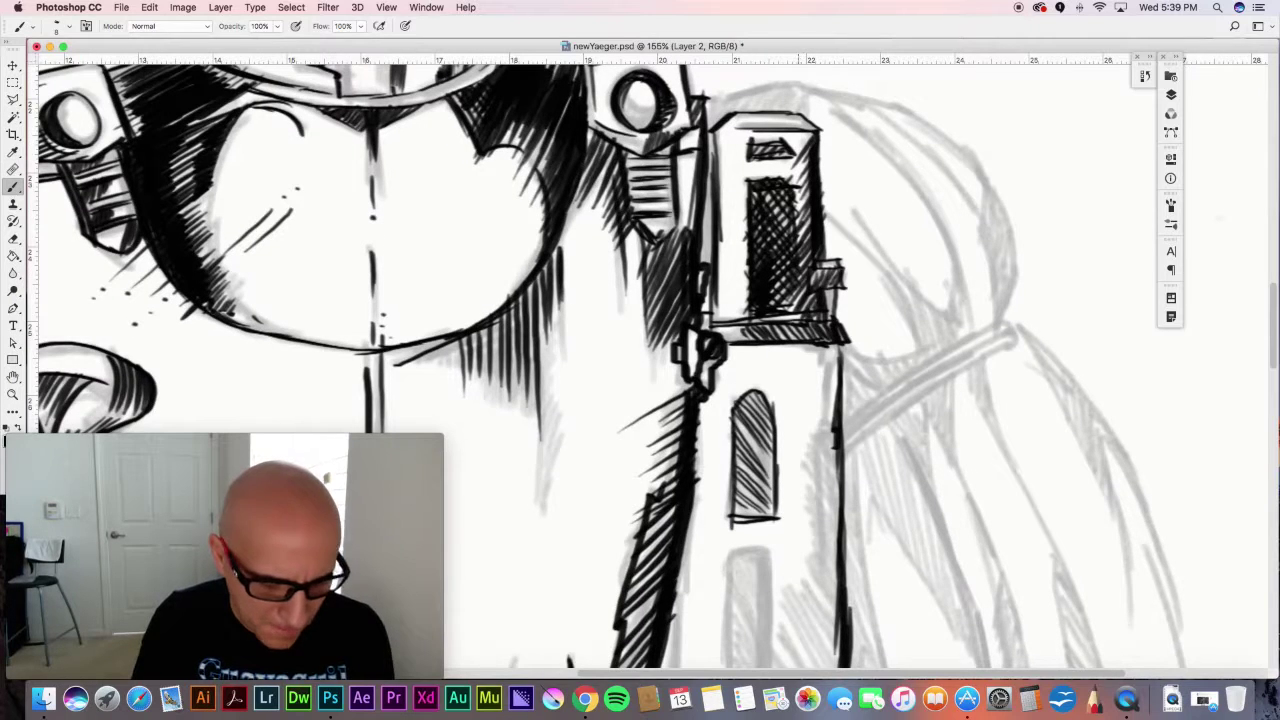
{"action": "left_click_drag", "start_coordinate": [786, 471], "coordinate": [778, 377]}
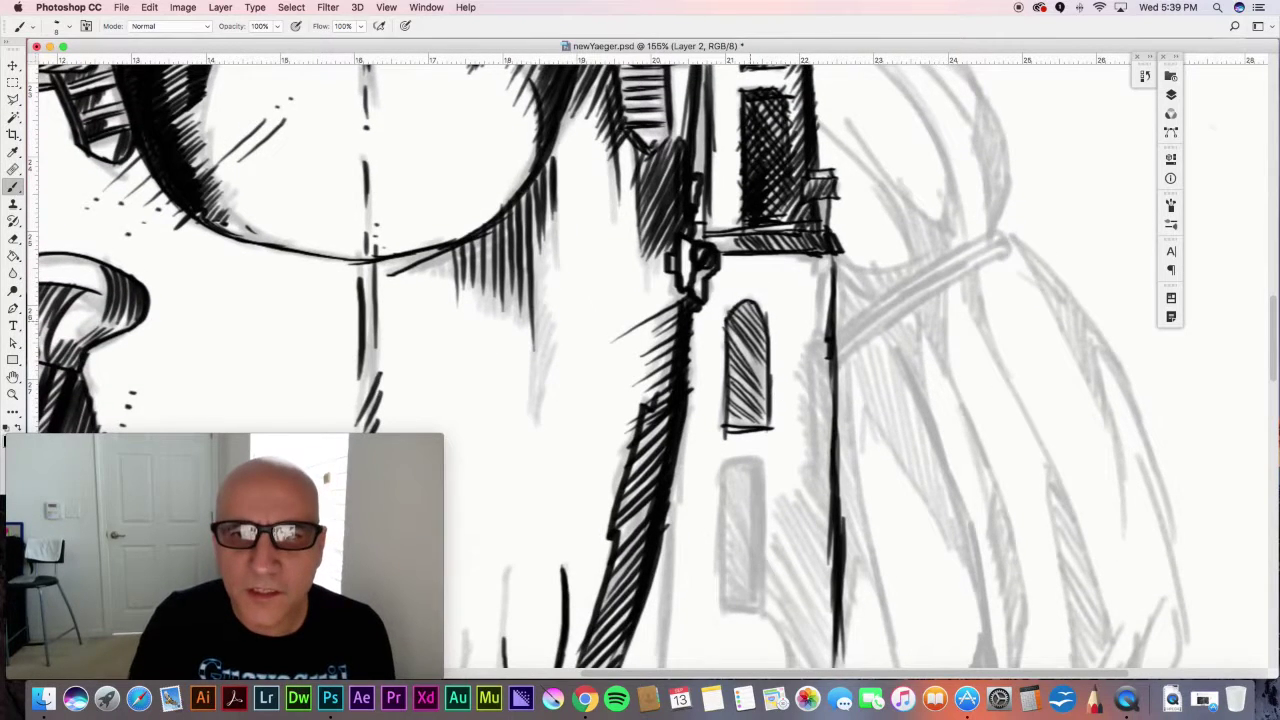
{"action": "left_click_drag", "start_coordinate": [746, 304], "coordinate": [730, 324]}
{"action": "left_click_drag", "start_coordinate": [750, 307], "coordinate": [730, 338]}
{"action": "left_click_drag", "start_coordinate": [750, 324], "coordinate": [728, 354]}
{"action": "left_click_drag", "start_coordinate": [751, 335], "coordinate": [730, 368]}
{"action": "mouse_move", "coordinate": [749, 354]}
{"action": "left_mouse_down"}
{"action": "mouse_move", "coordinate": [728, 379]}
{"action": "mouse_move", "coordinate": [730, 428]}
{"action": "left_mouse_up"}
{"action": "left_click_drag", "start_coordinate": [738, 324], "coordinate": [728, 342]}
{"action": "mouse_move", "coordinate": [732, 320]}
{"action": "left_mouse_down"}
{"action": "mouse_move", "coordinate": [724, 344]}
{"action": "mouse_move", "coordinate": [739, 321]}
{"action": "left_mouse_up"}
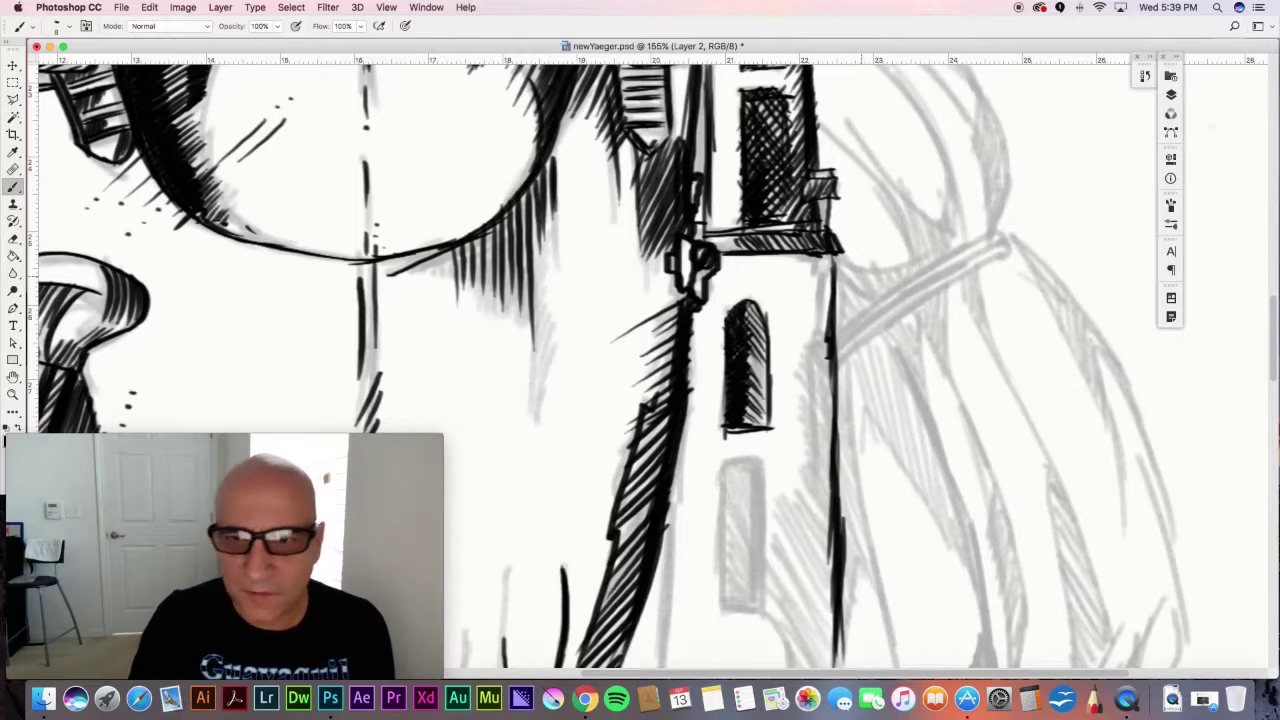
- Thicken the gun barrel's outer edge into a solid black band
{"action": "left_click_drag", "start_coordinate": [820, 332], "coordinate": [820, 484]}
{"action": "left_click_drag", "start_coordinate": [822, 404], "coordinate": [822, 592]}
{"action": "mouse_move", "coordinate": [828, 502]}
{"action": "left_mouse_down"}
{"action": "mouse_move", "coordinate": [832, 628]}
{"action": "mouse_move", "coordinate": [818, 626]}
{"action": "left_mouse_up"}
{"action": "left_click_drag", "start_coordinate": [826, 576], "coordinate": [830, 668]}
{"action": "left_click_drag", "start_coordinate": [820, 602], "coordinate": [826, 668]}
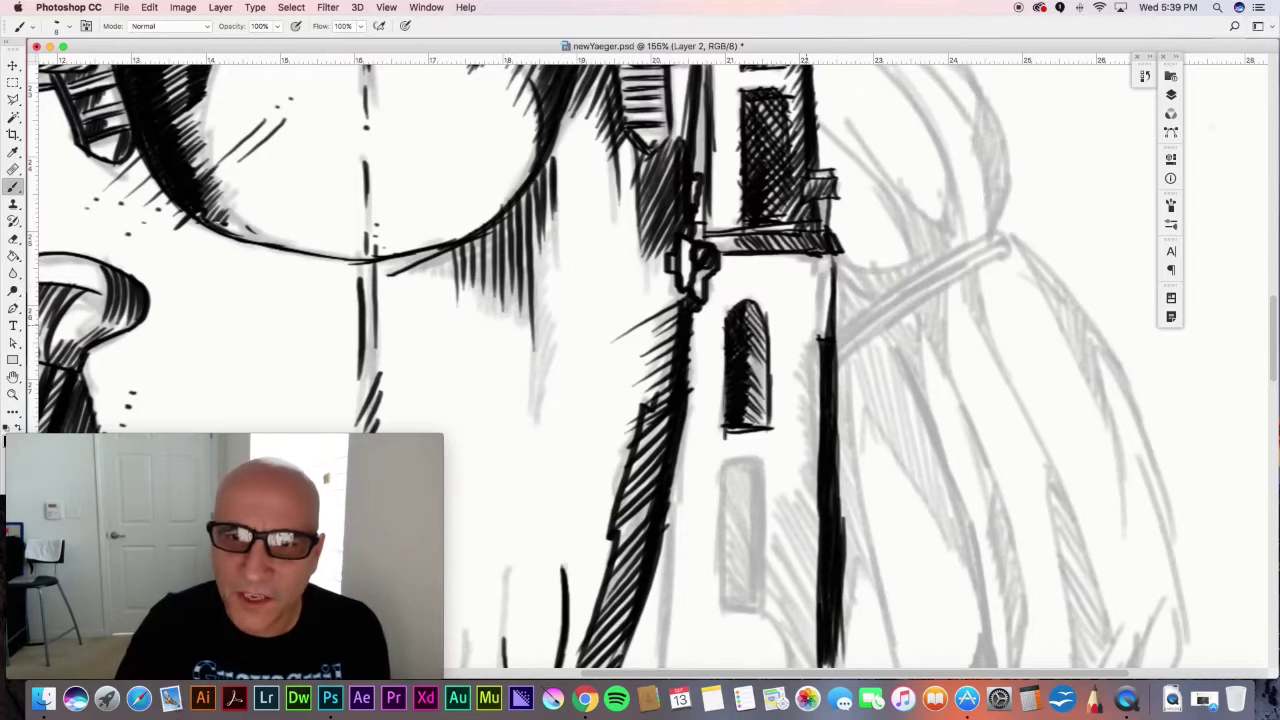
- Add diagonal hatching inward from the barrel's black outer band along its full inked length
{"action": "mouse_move", "coordinate": [822, 348]}
{"action": "left_mouse_down"}
{"action": "mouse_move", "coordinate": [790, 394]}
{"action": "mouse_move", "coordinate": [802, 408]}
{"action": "mouse_move", "coordinate": [792, 438]}
{"action": "left_mouse_up"}
{"action": "mouse_move", "coordinate": [822, 412]}
{"action": "left_mouse_down"}
{"action": "mouse_move", "coordinate": [774, 516]}
{"action": "mouse_move", "coordinate": [802, 536]}
{"action": "left_mouse_up"}
{"action": "left_click_drag", "start_coordinate": [822, 522], "coordinate": [789, 572]}
{"action": "left_click_drag", "start_coordinate": [821, 549], "coordinate": [801, 574]}
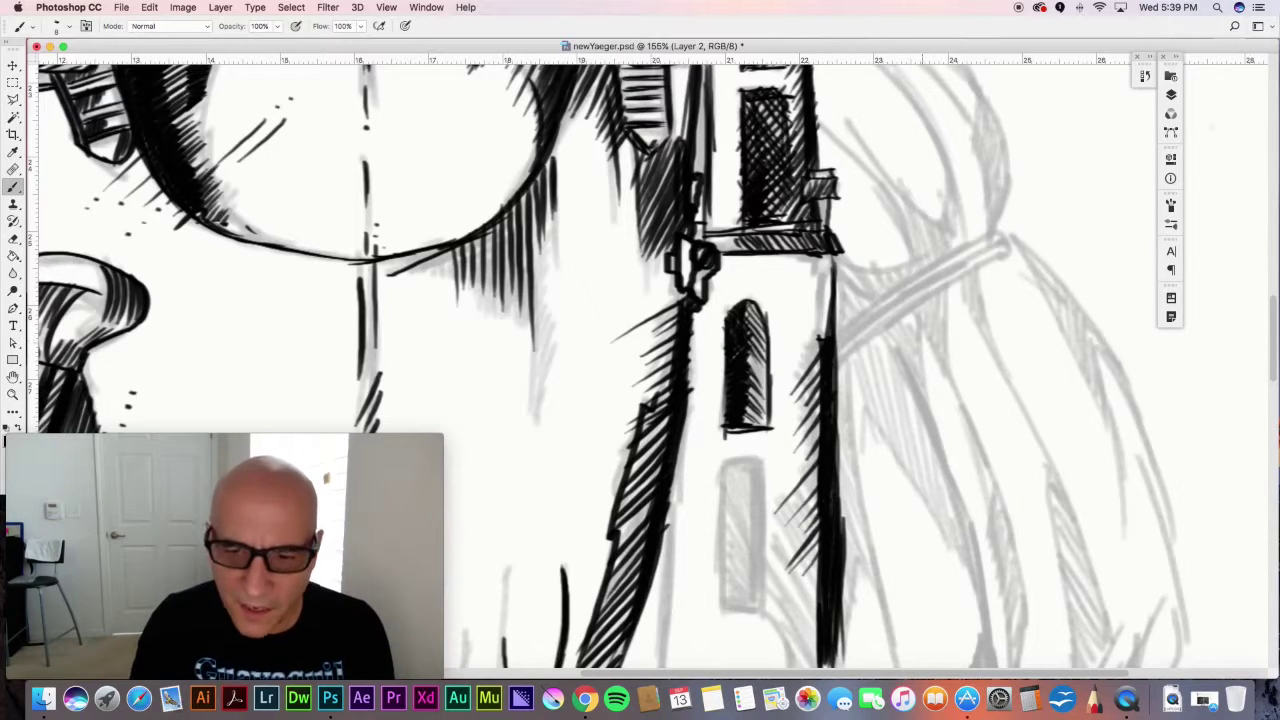
{"action": "mouse_move", "coordinate": [820, 544]}
{"action": "left_mouse_down"}
{"action": "mouse_move", "coordinate": [782, 590]}
{"action": "mouse_move", "coordinate": [806, 594]}
{"action": "left_mouse_up"}
{"action": "left_click_drag", "start_coordinate": [824, 586], "coordinate": [786, 622]}
{"action": "left_click_drag", "start_coordinate": [818, 604], "coordinate": [796, 660]}
{"action": "left_click_drag", "start_coordinate": [818, 642], "coordinate": [798, 668]}
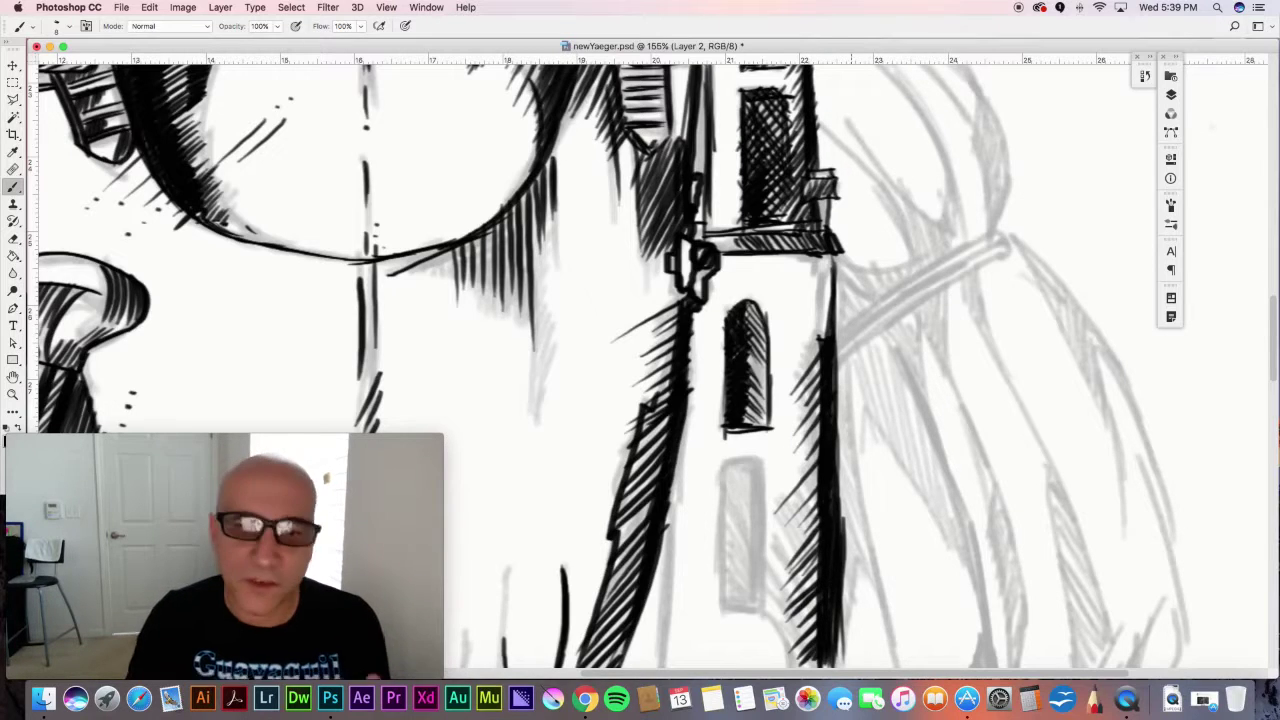
- Outline the second arched slot on the gun barrel, below the first one
{"action": "mouse_move", "coordinate": [722, 468]}
{"action": "left_mouse_down"}
{"action": "mouse_move", "coordinate": [760, 466]}
{"action": "mouse_move", "coordinate": [718, 592]}
{"action": "mouse_move", "coordinate": [726, 496]}
{"action": "mouse_move", "coordinate": [720, 606]}
{"action": "mouse_move", "coordinate": [766, 604]}
{"action": "left_mouse_up"}
{"action": "mouse_move", "coordinate": [722, 611]}
{"action": "left_mouse_down"}
{"action": "mouse_move", "coordinate": [766, 610]}
{"action": "mouse_move", "coordinate": [715, 607]}
{"action": "left_mouse_up"}
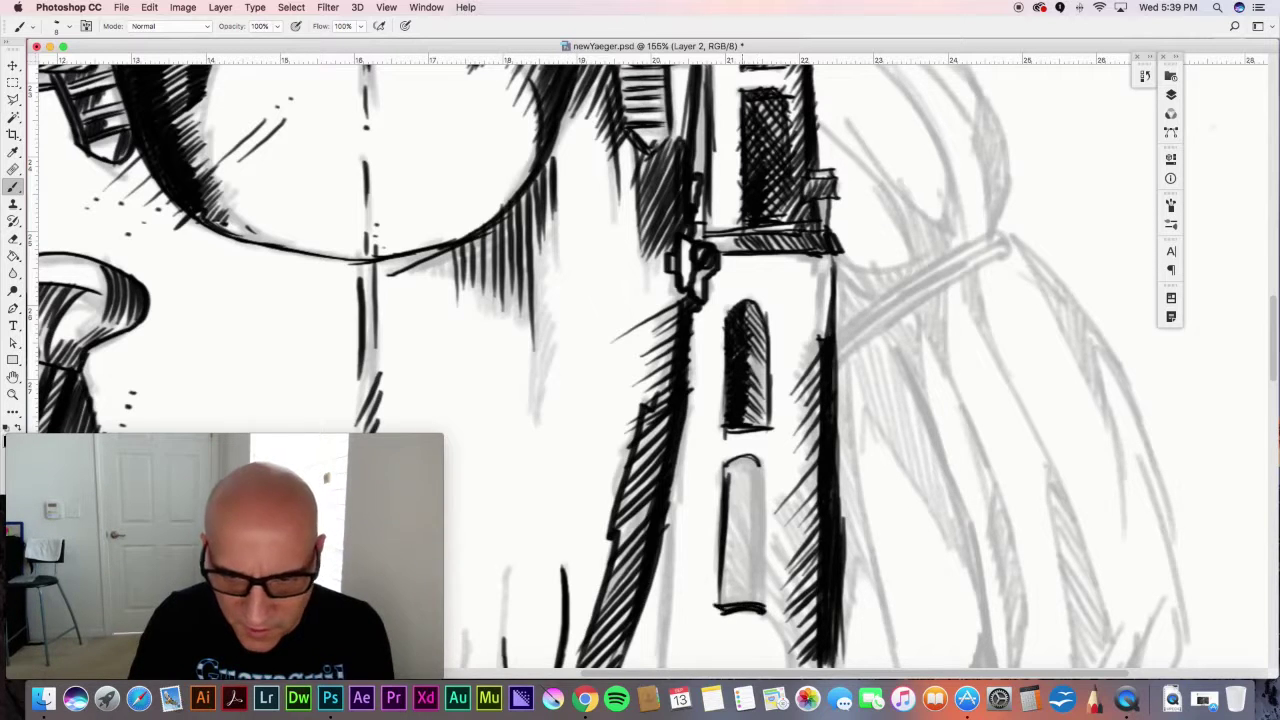
{"action": "left_click_drag", "start_coordinate": [754, 460], "coordinate": [764, 584]}
{"action": "left_click_drag", "start_coordinate": [760, 516], "coordinate": [768, 610]}
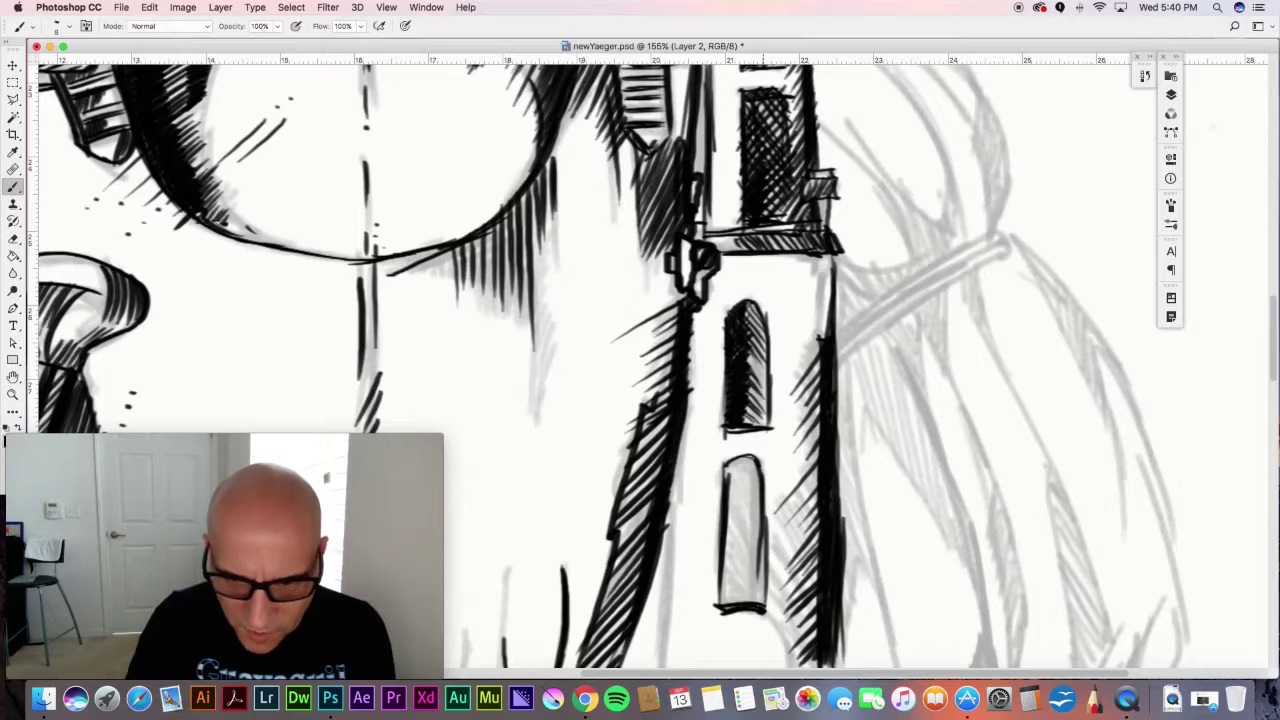
{"action": "left_click_drag", "start_coordinate": [754, 460], "coordinate": [770, 606]}
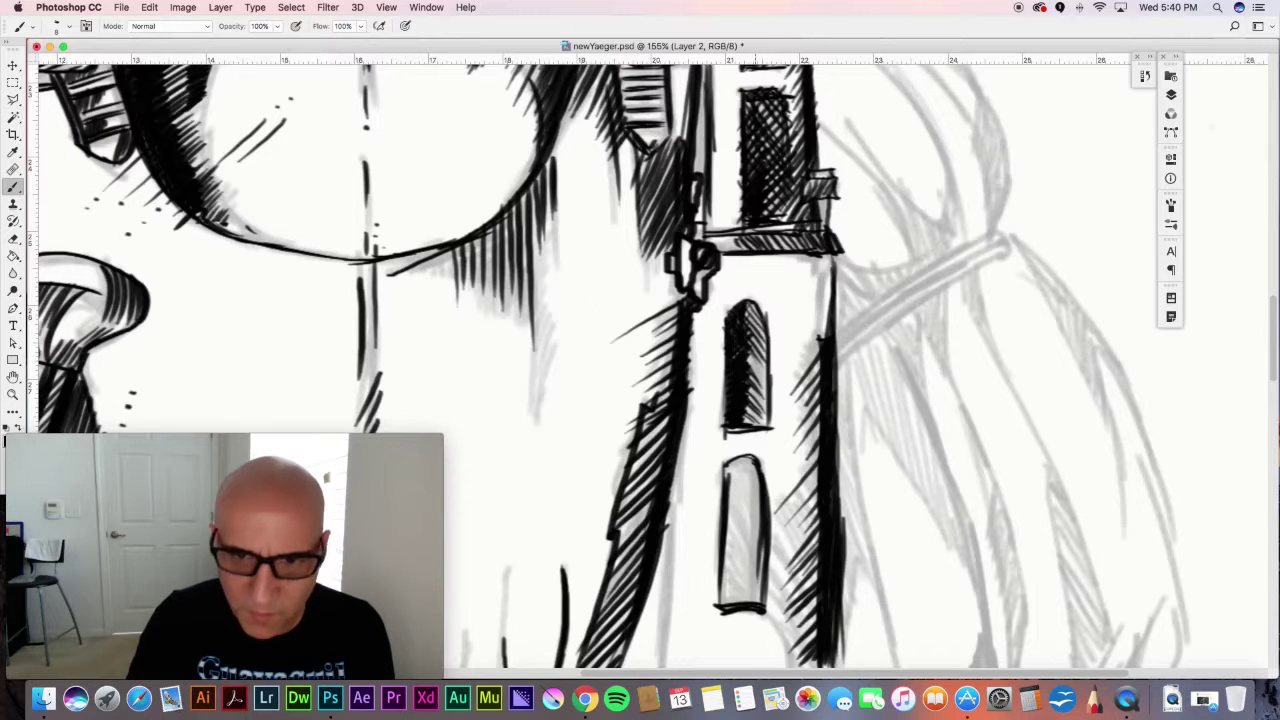
- Fill the barrel's lower arched slot with cross-hatching and darken its inner side and rounded top
{"action": "mouse_move", "coordinate": [744, 458]}
{"action": "left_mouse_down"}
{"action": "mouse_move", "coordinate": [728, 480]}
{"action": "mouse_move", "coordinate": [714, 596]}
{"action": "left_mouse_up"}
{"action": "mouse_move", "coordinate": [762, 562]}
{"action": "left_mouse_down"}
{"action": "mouse_move", "coordinate": [722, 604]}
{"action": "mouse_move", "coordinate": [733, 604]}
{"action": "left_mouse_up"}
{"action": "left_click_drag", "start_coordinate": [762, 581], "coordinate": [749, 604]}
{"action": "mouse_move", "coordinate": [739, 456]}
{"action": "left_mouse_down"}
{"action": "mouse_move", "coordinate": [725, 473]}
{"action": "mouse_move", "coordinate": [730, 544]}
{"action": "left_mouse_up"}
{"action": "left_click_drag", "start_coordinate": [743, 462], "coordinate": [734, 562]}
{"action": "left_click_drag", "start_coordinate": [736, 464], "coordinate": [726, 582]}
{"action": "left_click_drag", "start_coordinate": [730, 488], "coordinate": [724, 604]}
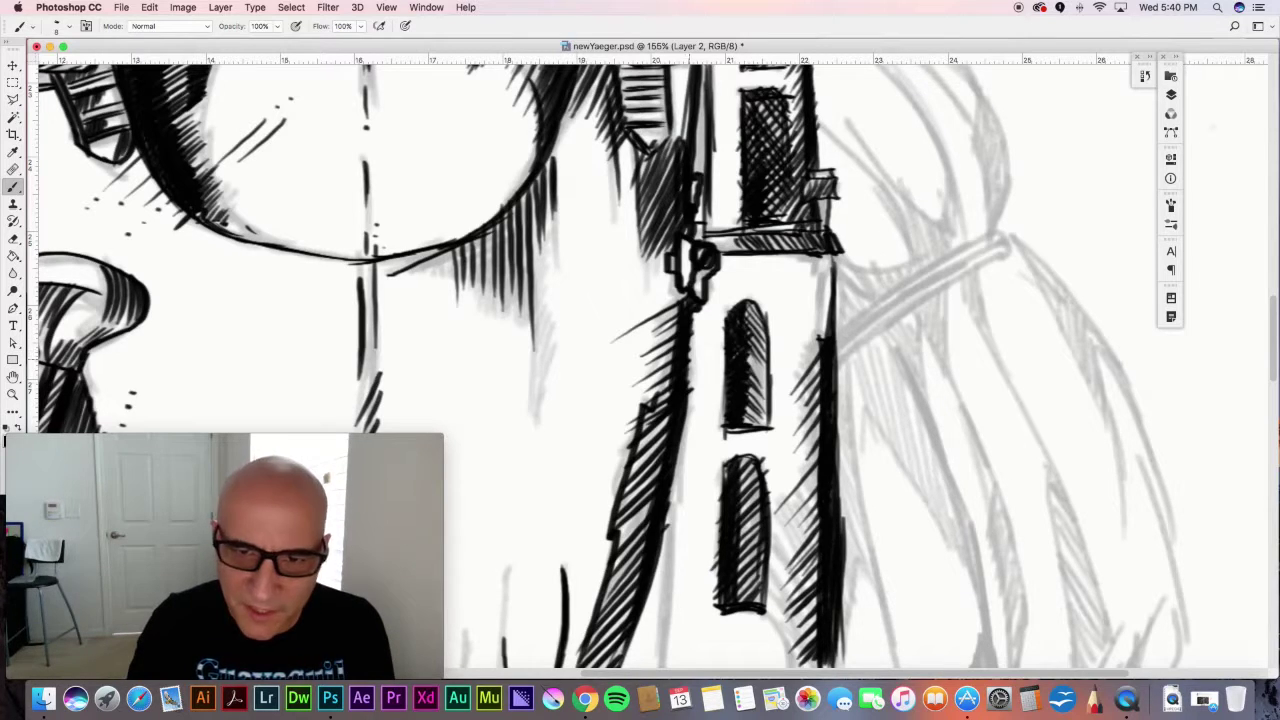
{"action": "left_click_drag", "start_coordinate": [755, 475], "coordinate": [739, 501]}
{"action": "mouse_move", "coordinate": [755, 485]}
{"action": "left_mouse_down"}
{"action": "mouse_move", "coordinate": [741, 505]}
{"action": "mouse_move", "coordinate": [748, 600]}
{"action": "left_mouse_up"}
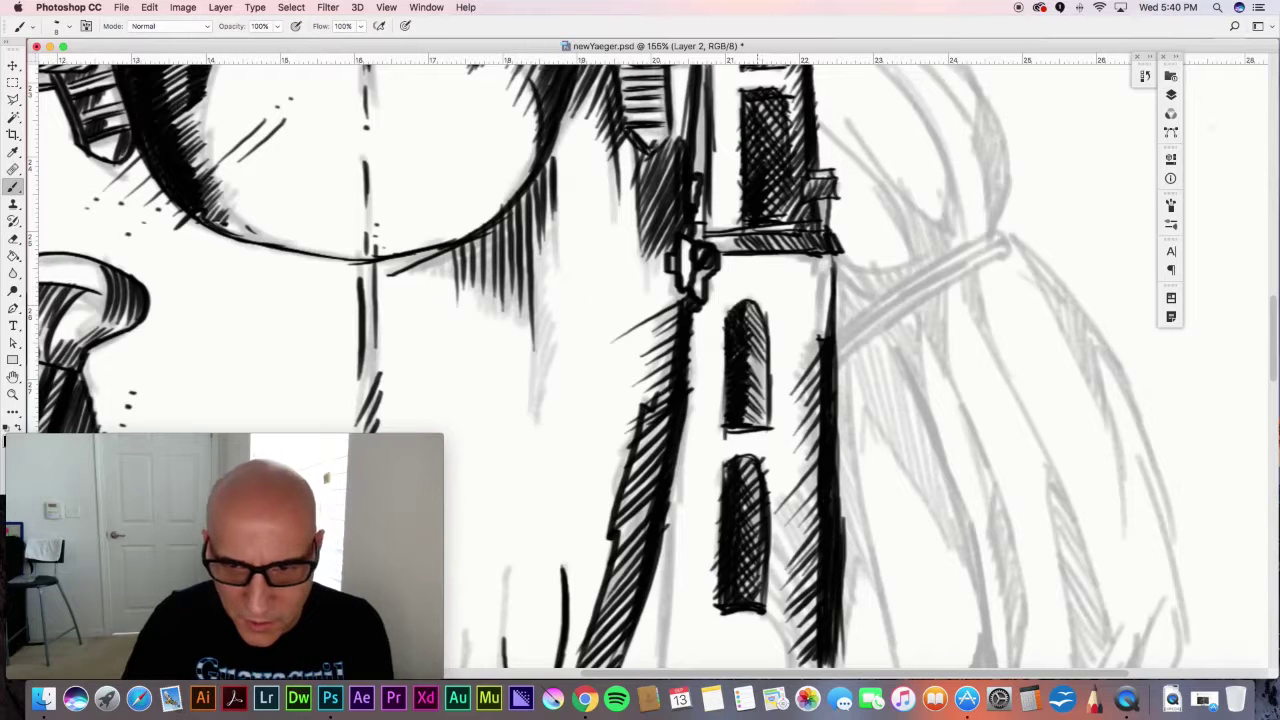
{"action": "left_click_drag", "start_coordinate": [738, 488], "coordinate": [756, 454]}
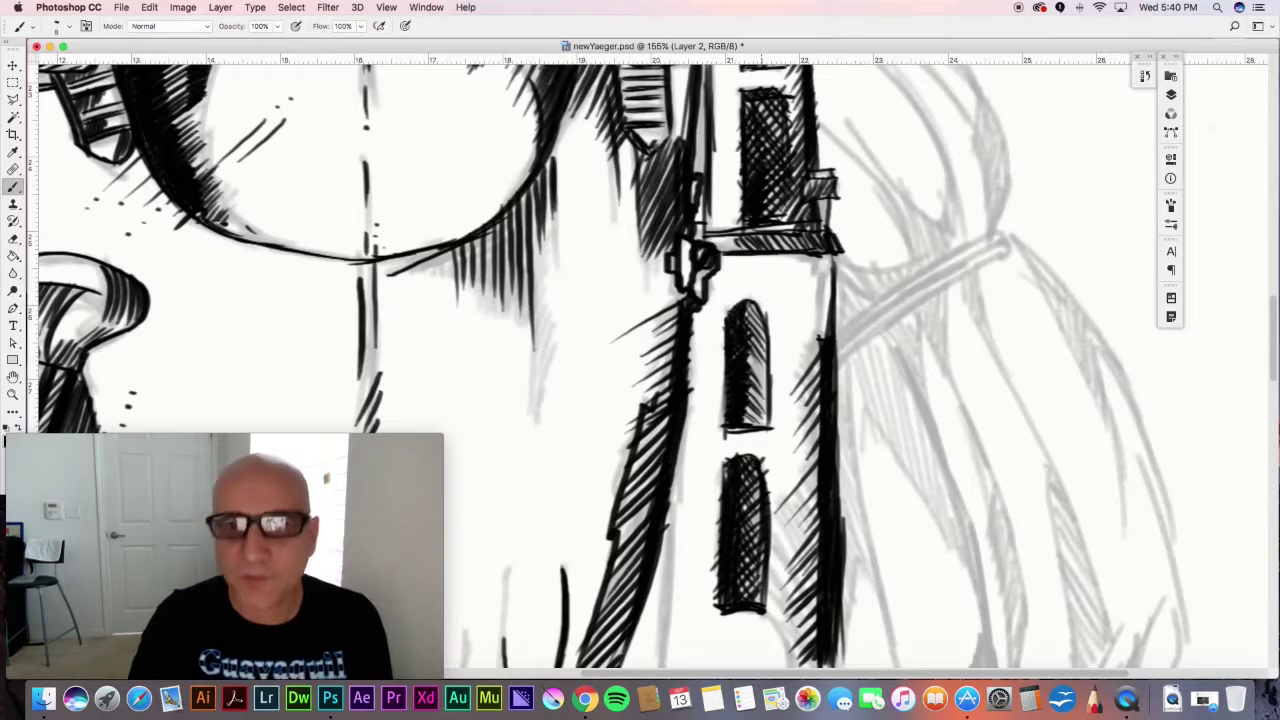
- Ink the small notch under the gun's collar and darken the barrel's outer edge just beneath it
{"action": "mouse_move", "coordinate": [800, 254]}
{"action": "left_mouse_down"}
{"action": "mouse_move", "coordinate": [821, 342]}
{"action": "mouse_move", "coordinate": [823, 290]}
{"action": "mouse_move", "coordinate": [824, 318]}
{"action": "left_mouse_up"}
{"action": "left_click_drag", "start_coordinate": [832, 308], "coordinate": [823, 332]}
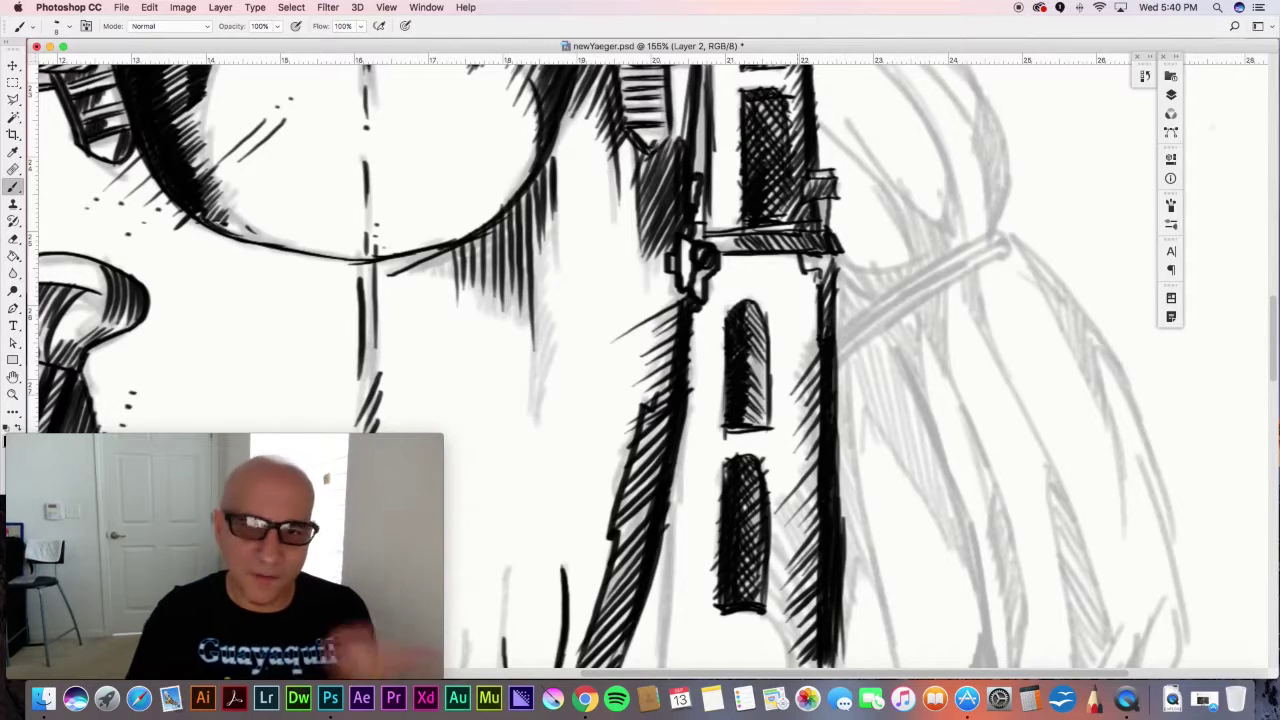
- Outline the barrel's inner edge down to the waist armour, adding a small dark fitting and short diagonal hatching along it
{"action": "scroll", "coordinate": [640, 360], "scroll_direction": "down", "scroll_amount": 10}
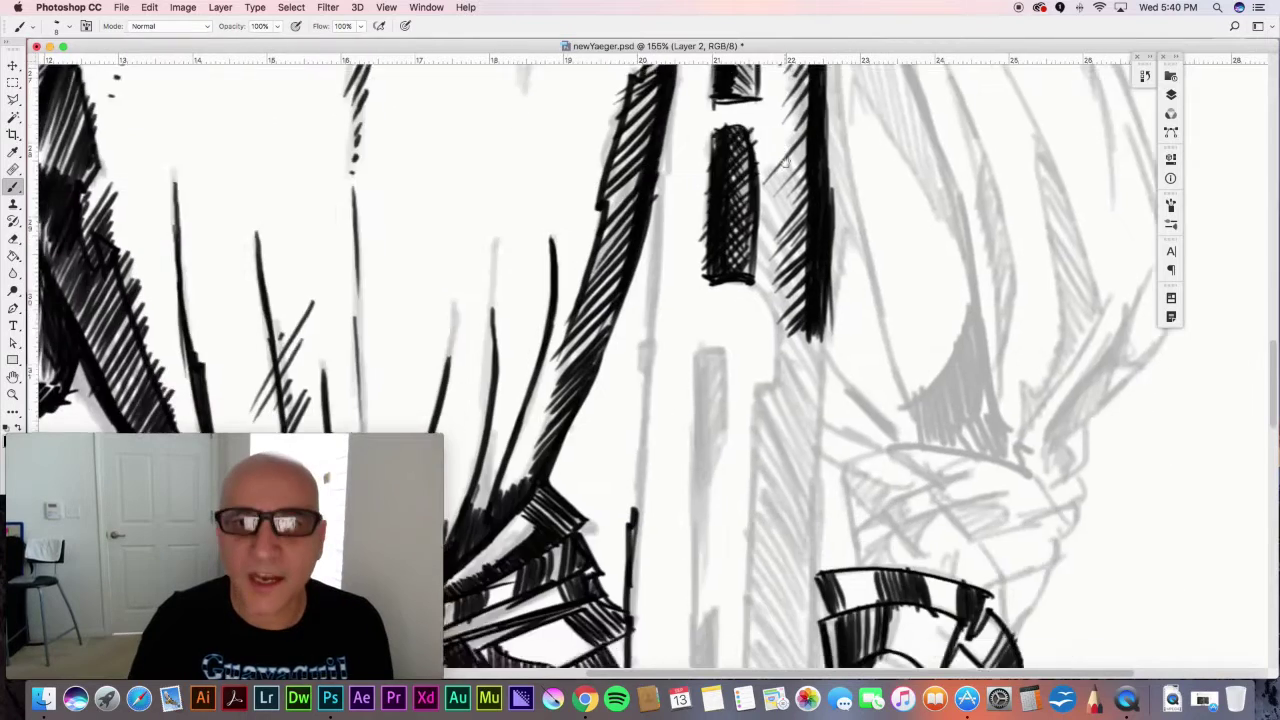
{"action": "mouse_move", "coordinate": [744, 268]}
{"action": "left_mouse_down"}
{"action": "mouse_move", "coordinate": [714, 314]}
{"action": "mouse_move", "coordinate": [724, 383]}
{"action": "left_mouse_up"}
{"action": "left_click_drag", "start_coordinate": [661, 150], "coordinate": [640, 440]}
{"action": "left_click_drag", "start_coordinate": [648, 392], "coordinate": [637, 448]}
{"action": "mouse_move", "coordinate": [684, 340]}
{"action": "left_mouse_down"}
{"action": "mouse_move", "coordinate": [648, 382]}
{"action": "mouse_move", "coordinate": [643, 423]}
{"action": "left_mouse_up"}
{"action": "left_click_drag", "start_coordinate": [663, 415], "coordinate": [638, 478]}
{"action": "left_click_drag", "start_coordinate": [649, 475], "coordinate": [638, 491]}
{"action": "left_click_drag", "start_coordinate": [647, 492], "coordinate": [637, 519]}
{"action": "mouse_move", "coordinate": [674, 308]}
{"action": "left_mouse_down"}
{"action": "mouse_move", "coordinate": [640, 338]}
{"action": "mouse_move", "coordinate": [652, 324]}
{"action": "left_mouse_up"}
{"action": "mouse_move", "coordinate": [680, 284]}
{"action": "left_mouse_down"}
{"action": "mouse_move", "coordinate": [638, 324]}
{"action": "mouse_move", "coordinate": [637, 306]}
{"action": "left_mouse_up"}
{"action": "left_click_drag", "start_coordinate": [656, 282], "coordinate": [630, 324]}
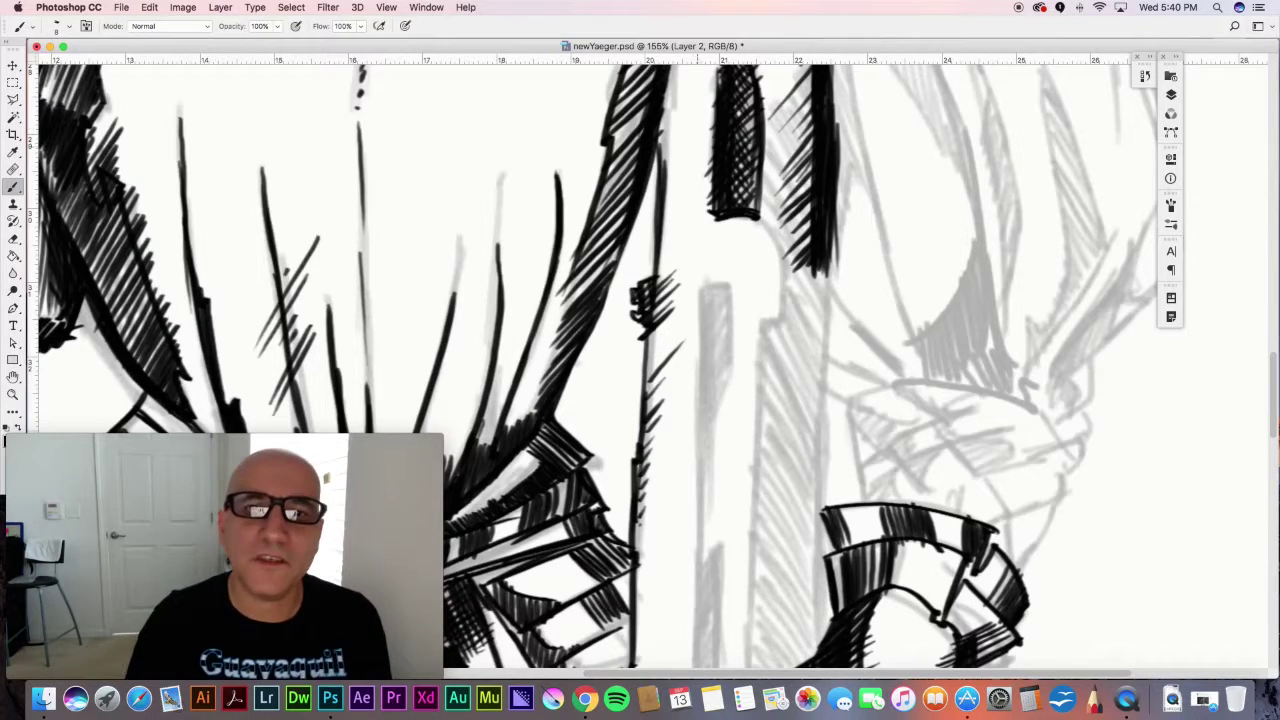
{"action": "left_click_drag", "start_coordinate": [656, 245], "coordinate": [650, 279]}
{"action": "left_click_drag", "start_coordinate": [684, 114], "coordinate": [658, 142]}
{"action": "mouse_move", "coordinate": [690, 96]}
{"action": "left_mouse_down"}
{"action": "mouse_move", "coordinate": [660, 126]}
{"action": "mouse_move", "coordinate": [666, 92]}
{"action": "left_mouse_up"}
- Hatch diagonally along the barrel's inner side, from beside the lower arched slot up to the collar
{"action": "left_click_drag", "start_coordinate": [688, 268], "coordinate": [668, 614]}
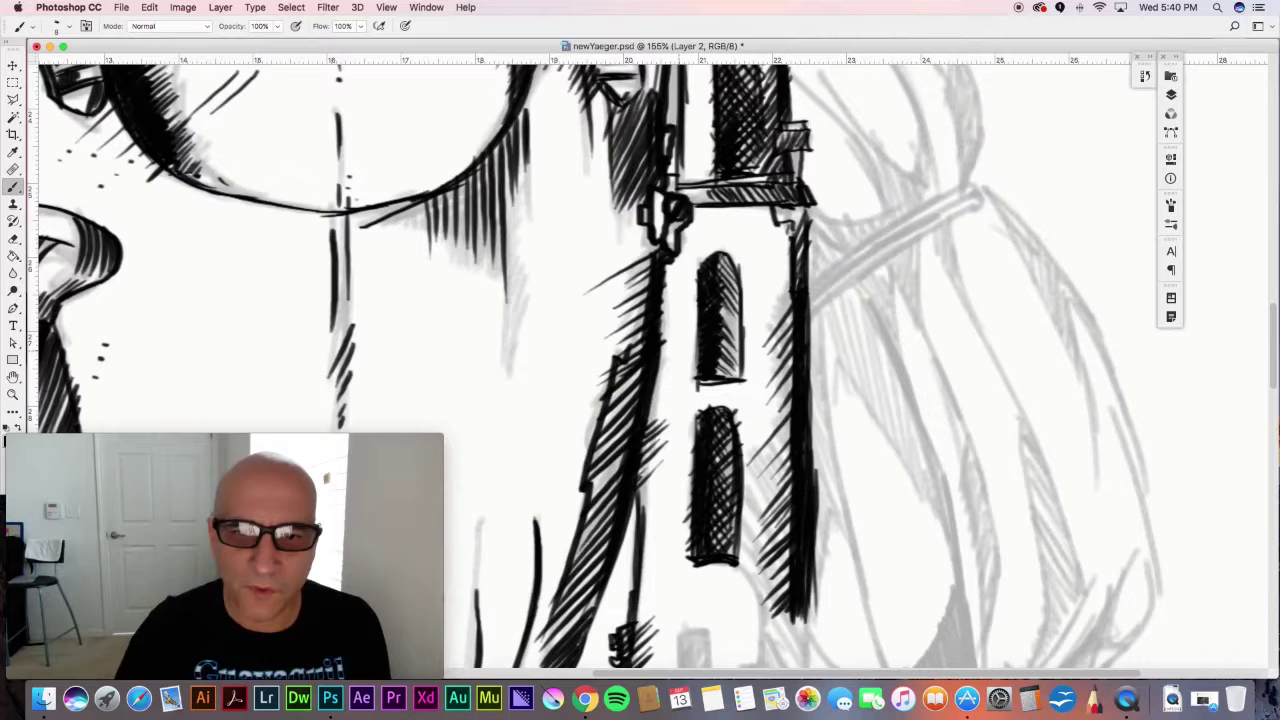
{"action": "left_click_drag", "start_coordinate": [694, 364], "coordinate": [648, 420]}
{"action": "left_click_drag", "start_coordinate": [684, 364], "coordinate": [652, 402]}
{"action": "left_click_drag", "start_coordinate": [696, 334], "coordinate": [658, 362]}
{"action": "left_click_drag", "start_coordinate": [698, 310], "coordinate": [658, 348]}
{"action": "left_click_drag", "start_coordinate": [698, 276], "coordinate": [658, 320]}
{"action": "left_click_drag", "start_coordinate": [696, 268], "coordinate": [660, 298]}
{"action": "left_click_drag", "start_coordinate": [712, 248], "coordinate": [662, 286]}
{"action": "mouse_move", "coordinate": [722, 218]}
{"action": "left_mouse_down"}
{"action": "mouse_move", "coordinate": [664, 272]}
{"action": "mouse_move", "coordinate": [680, 248]}
{"action": "left_mouse_up"}
- Cross-hatch the barrel's inner side from under the collar down past the lower arched slot
{"action": "mouse_move", "coordinate": [716, 208]}
{"action": "left_mouse_down"}
{"action": "mouse_move", "coordinate": [666, 250]}
{"action": "mouse_move", "coordinate": [678, 228]}
{"action": "mouse_move", "coordinate": [664, 320]}
{"action": "left_mouse_up"}
{"action": "left_click_drag", "start_coordinate": [684, 272], "coordinate": [664, 328]}
{"action": "left_click_drag", "start_coordinate": [686, 290], "coordinate": [660, 330]}
{"action": "left_click_drag", "start_coordinate": [682, 316], "coordinate": [658, 352]}
{"action": "left_click_drag", "start_coordinate": [686, 340], "coordinate": [658, 392]}
{"action": "left_click_drag", "start_coordinate": [682, 368], "coordinate": [656, 410]}
{"action": "left_click_drag", "start_coordinate": [678, 384], "coordinate": [652, 430]}
{"action": "left_click_drag", "start_coordinate": [672, 400], "coordinate": [648, 456]}
{"action": "left_click_drag", "start_coordinate": [672, 420], "coordinate": [644, 472]}
{"action": "left_click_drag", "start_coordinate": [670, 442], "coordinate": [642, 496]}
{"action": "left_click_drag", "start_coordinate": [670, 460], "coordinate": [640, 506]}
{"action": "left_click_drag", "start_coordinate": [666, 476], "coordinate": [638, 518]}
{"action": "left_click_drag", "start_coordinate": [658, 494], "coordinate": [636, 520]}
{"action": "left_click_drag", "start_coordinate": [686, 260], "coordinate": [672, 280]}
{"action": "mouse_move", "coordinate": [696, 254]}
{"action": "left_mouse_down"}
{"action": "mouse_move", "coordinate": [680, 278]}
{"action": "mouse_move", "coordinate": [682, 262]}
{"action": "left_mouse_up"}
{"action": "left_click_drag", "start_coordinate": [704, 228], "coordinate": [692, 250]}
{"action": "left_click_drag", "start_coordinate": [716, 212], "coordinate": [698, 246]}
{"action": "left_click_drag", "start_coordinate": [732, 208], "coordinate": [716, 236]}
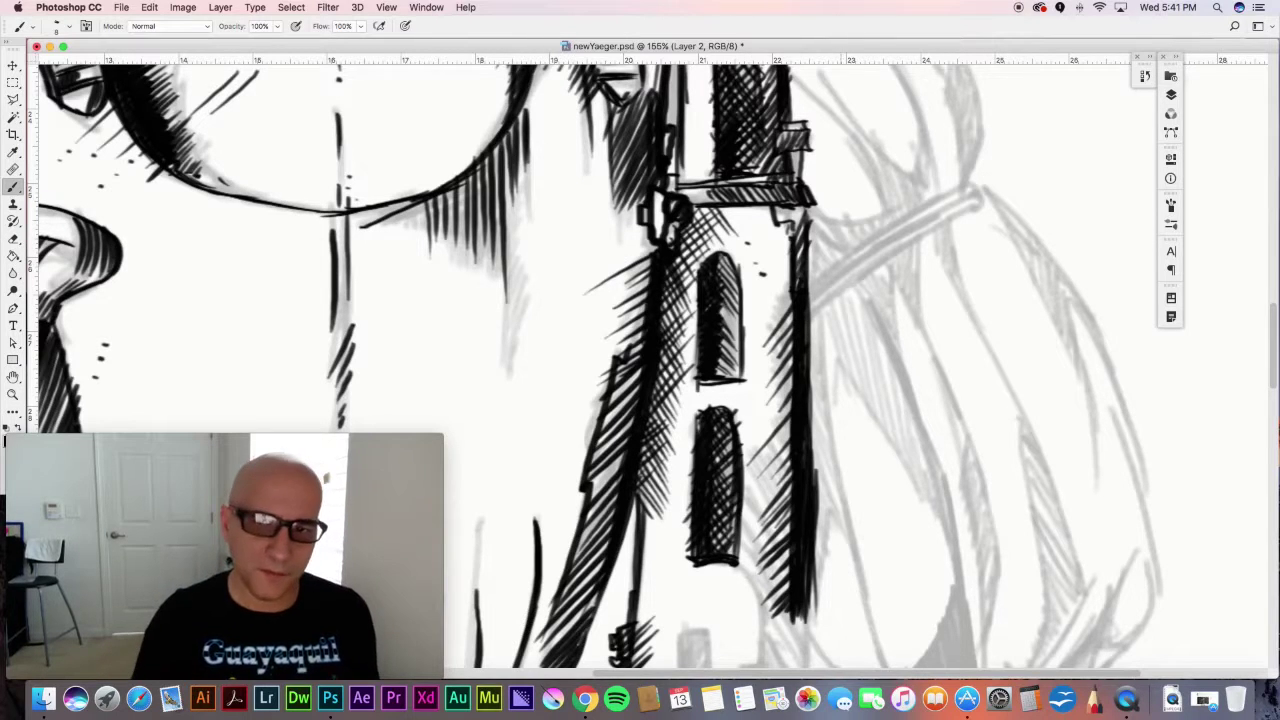
- Outline both edges of the shaded band on the lower barrel, down to the gloved hand
{"action": "scroll", "coordinate": [770, 222], "scroll_direction": "down", "scroll_amount": 3}
{"action": "scroll", "coordinate": [770, 222], "scroll_direction": "down", "scroll_amount": 7}
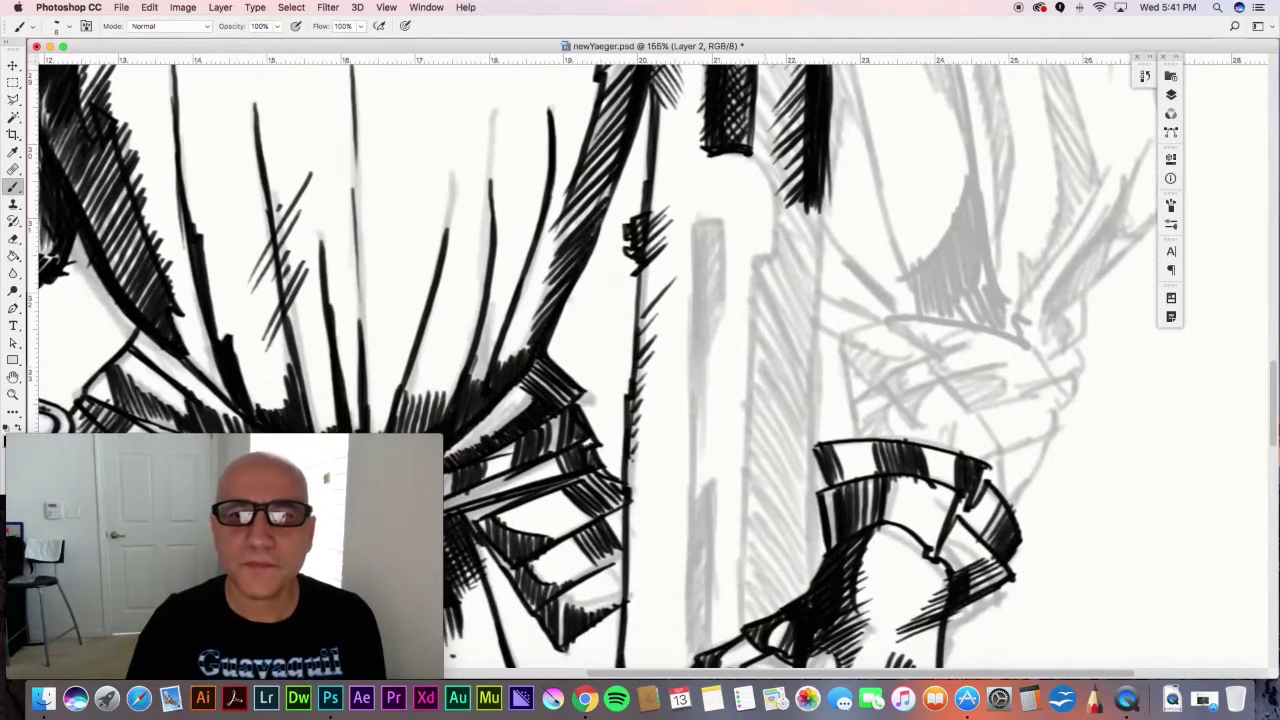
{"action": "left_click_drag", "start_coordinate": [822, 205], "coordinate": [824, 332]}
{"action": "left_click_drag", "start_coordinate": [816, 222], "coordinate": [822, 374]}
{"action": "left_click_drag", "start_coordinate": [820, 192], "coordinate": [822, 358]}
{"action": "left_click_drag", "start_coordinate": [822, 252], "coordinate": [826, 412]}
{"action": "left_click_drag", "start_coordinate": [820, 332], "coordinate": [814, 552]}
{"action": "left_click_drag", "start_coordinate": [816, 486], "coordinate": [812, 576]}
{"action": "left_click_drag", "start_coordinate": [770, 186], "coordinate": [758, 536]}
{"action": "left_click_drag", "start_coordinate": [761, 456], "coordinate": [760, 580]}
{"action": "left_click_drag", "start_coordinate": [761, 492], "coordinate": [760, 620]}
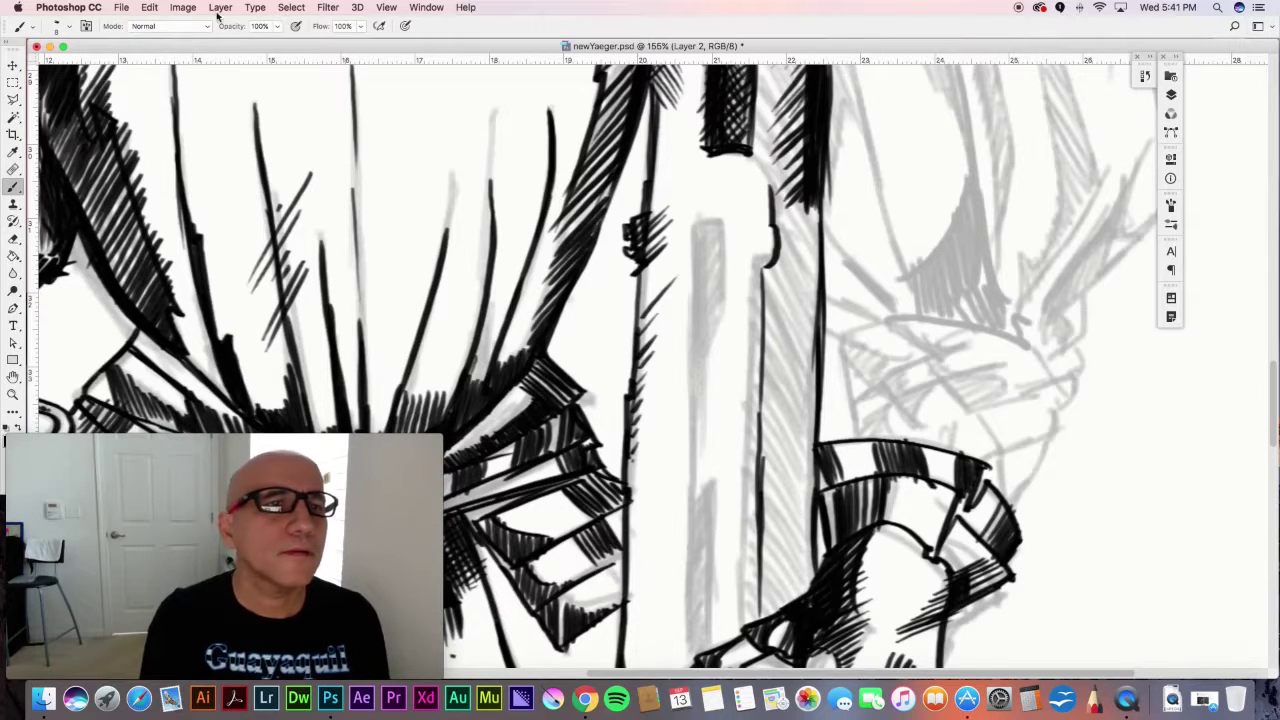
- Set the brush size to 27 px and fill the outlined band on the lower barrel solid black
{"action": "left_click", "coordinate": [63, 27]}
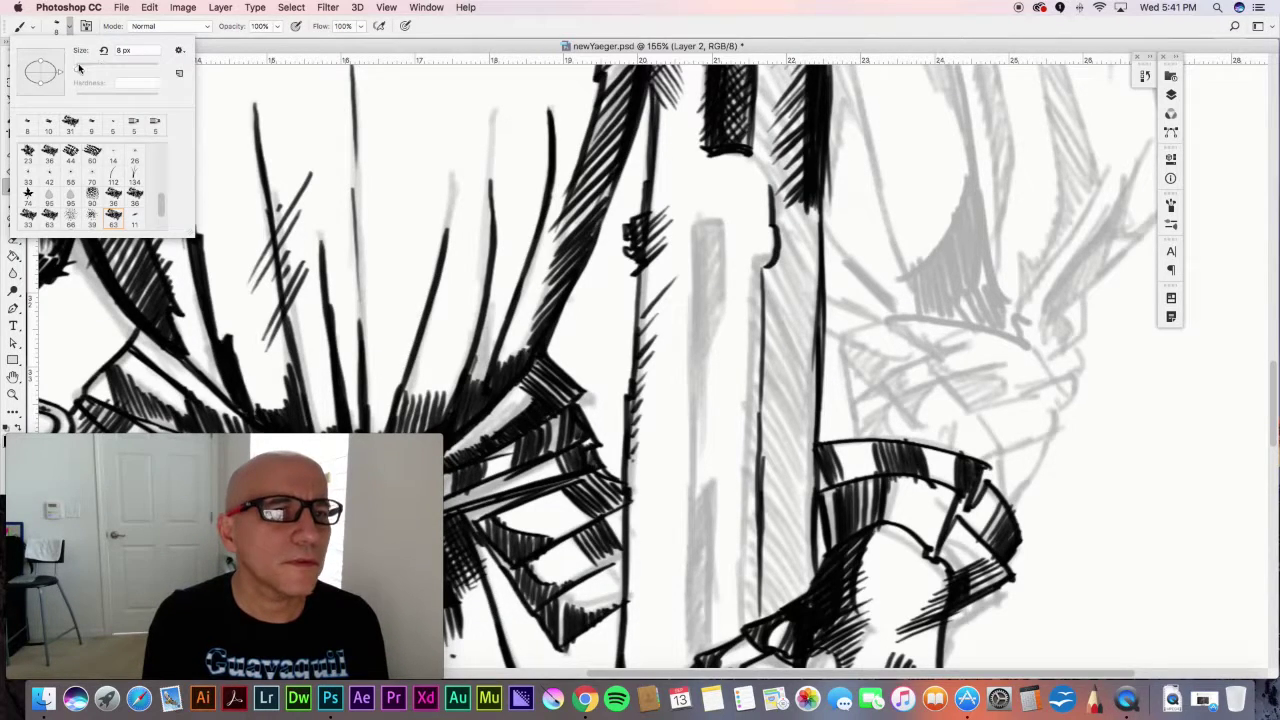
{"action": "left_click_drag", "start_coordinate": [86, 68], "coordinate": [89, 68]}
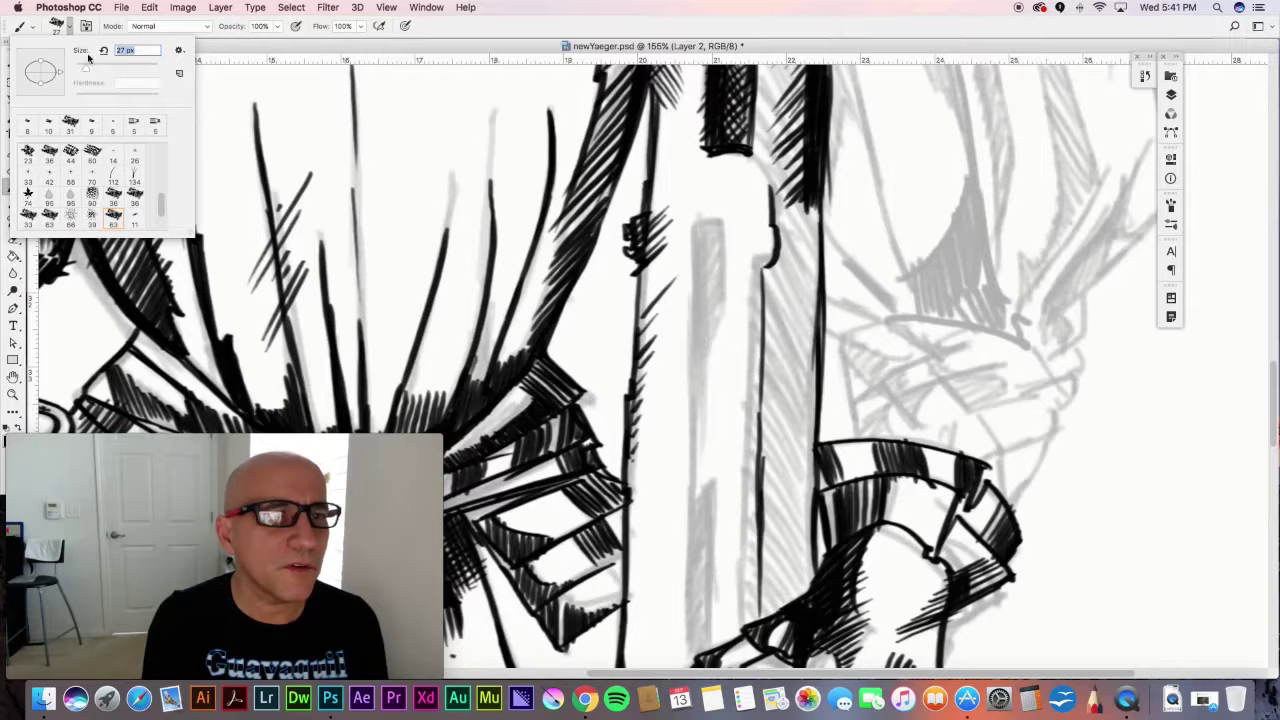
{"action": "left_click", "coordinate": [790, 222]}
{"action": "left_click_drag", "start_coordinate": [790, 222], "coordinate": [808, 318]}
{"action": "mouse_move", "coordinate": [790, 313]}
{"action": "left_mouse_down"}
{"action": "mouse_move", "coordinate": [795, 445]}
{"action": "mouse_move", "coordinate": [793, 300]}
{"action": "mouse_move", "coordinate": [788, 515]}
{"action": "mouse_move", "coordinate": [800, 516]}
{"action": "left_mouse_up"}
{"action": "mouse_move", "coordinate": [802, 421]}
{"action": "left_mouse_down"}
{"action": "mouse_move", "coordinate": [797, 551]}
{"action": "mouse_move", "coordinate": [797, 459]}
{"action": "mouse_move", "coordinate": [796, 586]}
{"action": "left_mouse_up"}
{"action": "left_click_drag", "start_coordinate": [786, 470], "coordinate": [780, 595]}
{"action": "mouse_move", "coordinate": [790, 540]}
{"action": "left_mouse_down"}
{"action": "mouse_move", "coordinate": [781, 599]}
{"action": "mouse_move", "coordinate": [800, 585]}
{"action": "mouse_move", "coordinate": [802, 525]}
{"action": "mouse_move", "coordinate": [804, 563]}
{"action": "left_mouse_up"}
{"action": "left_click_drag", "start_coordinate": [784, 268], "coordinate": [783, 360]}
{"action": "mouse_move", "coordinate": [768, 292]}
{"action": "left_mouse_down"}
{"action": "mouse_move", "coordinate": [761, 489]}
{"action": "mouse_move", "coordinate": [780, 338]}
{"action": "mouse_move", "coordinate": [757, 608]}
{"action": "mouse_move", "coordinate": [782, 584]}
{"action": "left_mouse_up"}
{"action": "left_click_drag", "start_coordinate": [787, 224], "coordinate": [774, 311]}
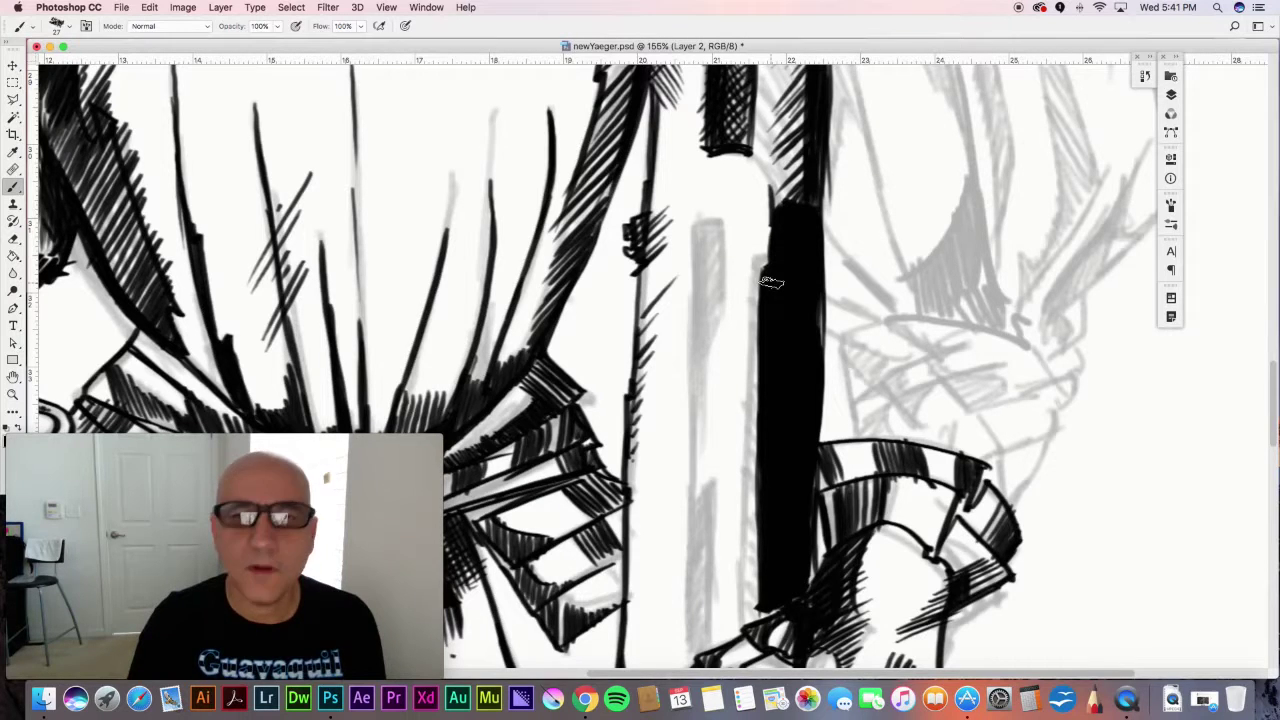
- Set the brush size to 6 px and add diagonal hatching inward along the solid black band's full length
{"action": "left_click", "coordinate": [68, 27]}
{"action": "left_click_drag", "start_coordinate": [135, 49], "coordinate": [100, 50]}
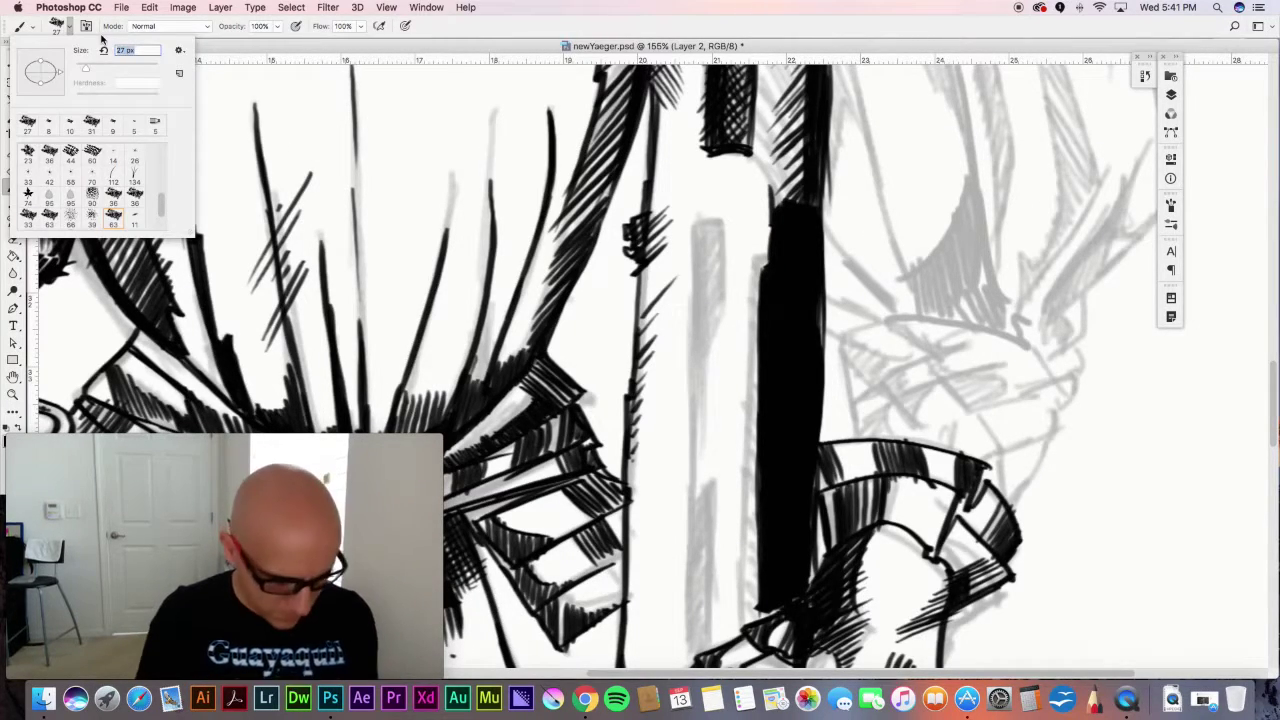
{"action": "type", "text": "6"}
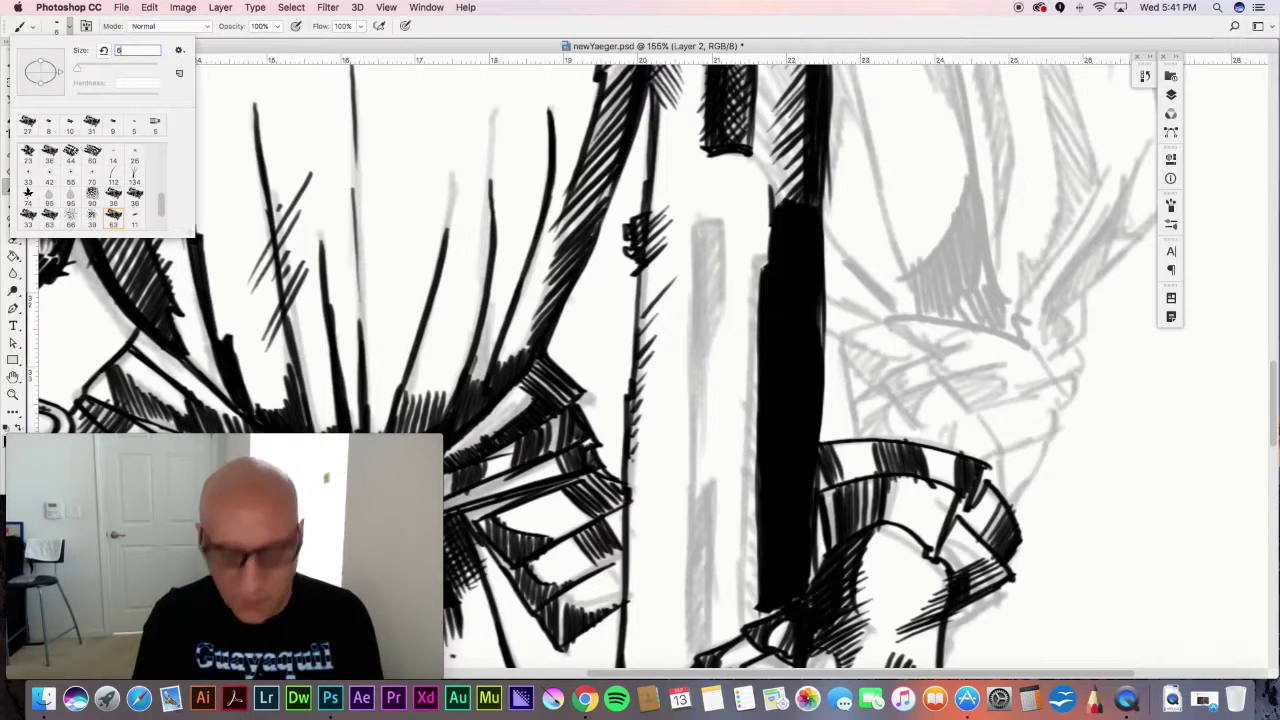
{"action": "key", "text": "Return"}
{"action": "mouse_move", "coordinate": [758, 286]}
{"action": "left_mouse_down"}
{"action": "mouse_move", "coordinate": [730, 344]}
{"action": "mouse_move", "coordinate": [724, 446]}
{"action": "mouse_move", "coordinate": [738, 504]}
{"action": "mouse_move", "coordinate": [704, 554]}
{"action": "mouse_move", "coordinate": [708, 578]}
{"action": "mouse_move", "coordinate": [730, 584]}
{"action": "mouse_move", "coordinate": [732, 638]}
{"action": "left_mouse_up"}
{"action": "mouse_move", "coordinate": [762, 274]}
{"action": "left_mouse_down"}
{"action": "mouse_move", "coordinate": [720, 314]}
{"action": "mouse_move", "coordinate": [730, 298]}
{"action": "left_mouse_up"}
{"action": "left_click_drag", "start_coordinate": [770, 256], "coordinate": [740, 282]}
{"action": "left_click_drag", "start_coordinate": [772, 236], "coordinate": [740, 264]}
{"action": "mouse_move", "coordinate": [772, 222]}
{"action": "left_mouse_down"}
{"action": "mouse_move", "coordinate": [752, 242]}
{"action": "mouse_move", "coordinate": [730, 223]}
{"action": "mouse_move", "coordinate": [692, 324]}
{"action": "left_mouse_up"}
- Outline the long narrow groove on the lower barrel and fill its upper part with dense black strokes
{"action": "left_click_drag", "start_coordinate": [691, 252], "coordinate": [696, 402]}
{"action": "left_click_drag", "start_coordinate": [692, 300], "coordinate": [697, 452]}
{"action": "left_click_drag", "start_coordinate": [695, 356], "coordinate": [698, 496]}
{"action": "mouse_move", "coordinate": [724, 224]}
{"action": "left_mouse_down"}
{"action": "mouse_move", "coordinate": [718, 334]}
{"action": "mouse_move", "coordinate": [690, 388]}
{"action": "left_mouse_up"}
{"action": "left_click_drag", "start_coordinate": [702, 226], "coordinate": [694, 280]}
{"action": "left_click_drag", "start_coordinate": [720, 250], "coordinate": [690, 318]}
{"action": "left_click_drag", "start_coordinate": [726, 280], "coordinate": [690, 340]}
{"action": "left_click_drag", "start_coordinate": [720, 292], "coordinate": [692, 360]}
{"action": "left_click_drag", "start_coordinate": [724, 322], "coordinate": [702, 356]}
{"action": "left_click_drag", "start_coordinate": [720, 294], "coordinate": [696, 316]}
{"action": "left_click_drag", "start_coordinate": [718, 266], "coordinate": [694, 298]}
{"action": "left_click_drag", "start_coordinate": [716, 244], "coordinate": [688, 292]}
{"action": "left_click_drag", "start_coordinate": [700, 222], "coordinate": [694, 256]}
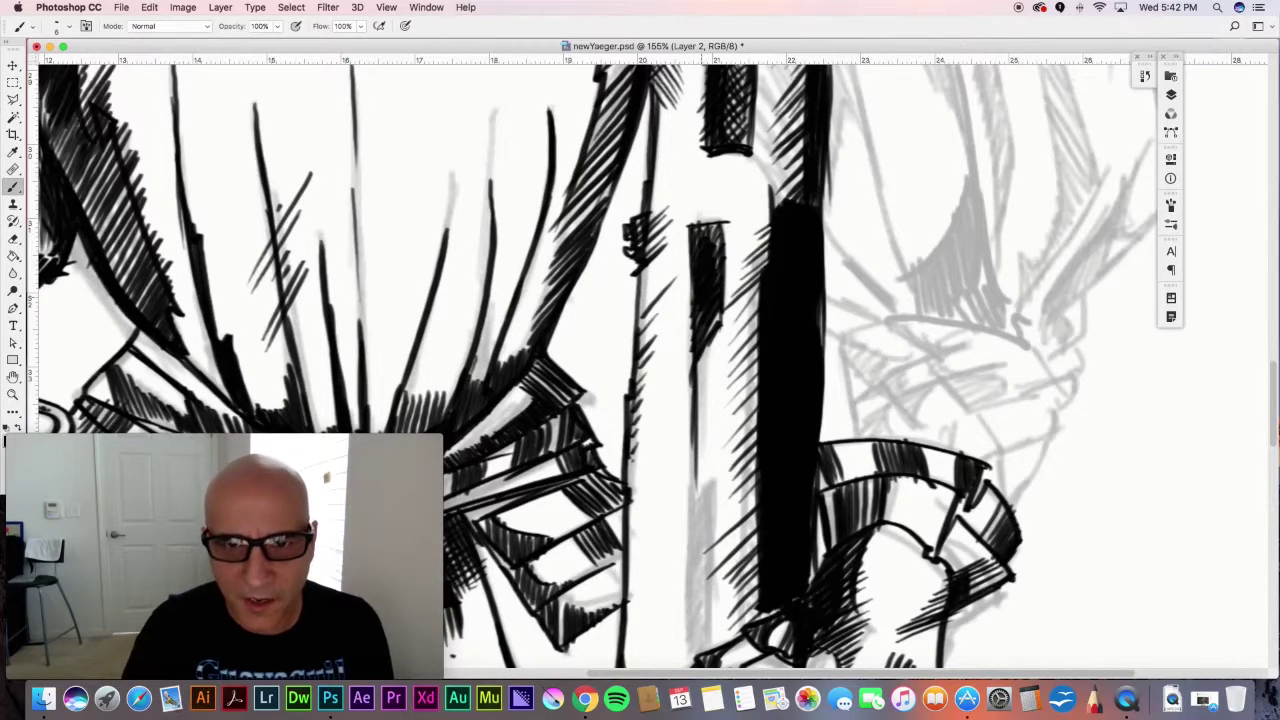
- Add short hatching above the narrow groove and light diagonal strokes down its middle section
{"action": "left_click_drag", "start_coordinate": [722, 224], "coordinate": [736, 210]}
{"action": "mouse_move", "coordinate": [724, 263]}
{"action": "left_mouse_down"}
{"action": "mouse_move", "coordinate": [739, 247]}
{"action": "mouse_move", "coordinate": [735, 259]}
{"action": "mouse_move", "coordinate": [707, 212]}
{"action": "left_mouse_up"}
{"action": "mouse_move", "coordinate": [688, 229]}
{"action": "left_mouse_down"}
{"action": "mouse_move", "coordinate": [708, 205]}
{"action": "mouse_move", "coordinate": [672, 230]}
{"action": "left_mouse_up"}
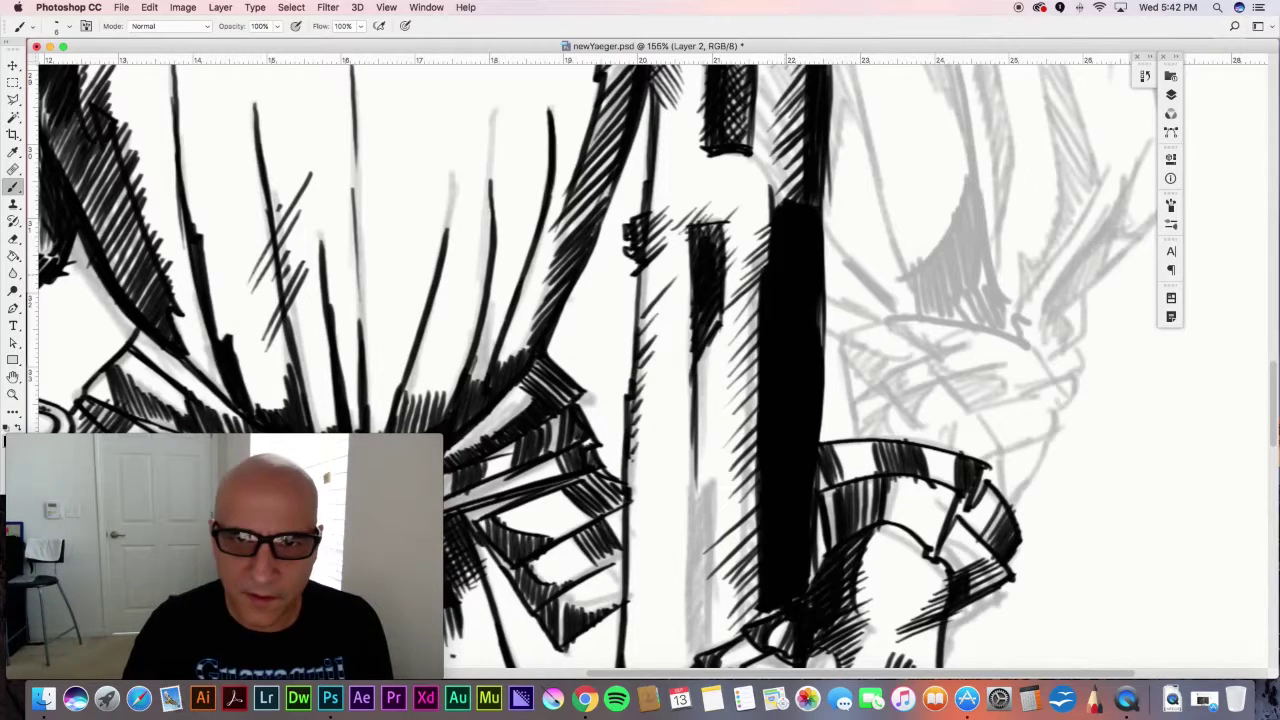
{"action": "left_click_drag", "start_coordinate": [688, 174], "coordinate": [691, 222]}
{"action": "left_click_drag", "start_coordinate": [720, 348], "coordinate": [682, 410]}
{"action": "left_click_drag", "start_coordinate": [722, 372], "coordinate": [682, 456]}
{"action": "mouse_move", "coordinate": [704, 450]}
{"action": "left_mouse_down"}
{"action": "mouse_move", "coordinate": [680, 480]}
{"action": "mouse_move", "coordinate": [687, 551]}
{"action": "left_mouse_up"}
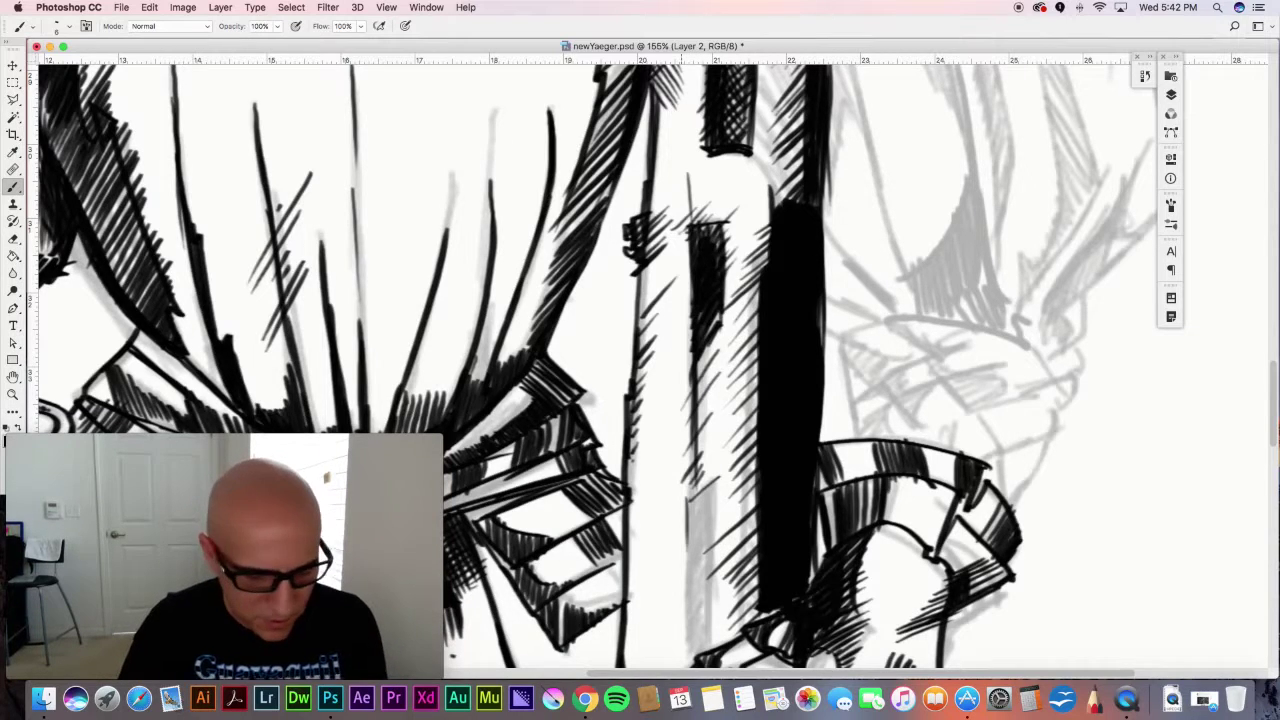
- Outline both sides of the groove's lower section down to the gloved fingertip
{"action": "mouse_move", "coordinate": [704, 605]}
{"action": "left_mouse_down"}
{"action": "mouse_move", "coordinate": [700, 315]}
{"action": "mouse_move", "coordinate": [714, 245]}
{"action": "left_mouse_up"}
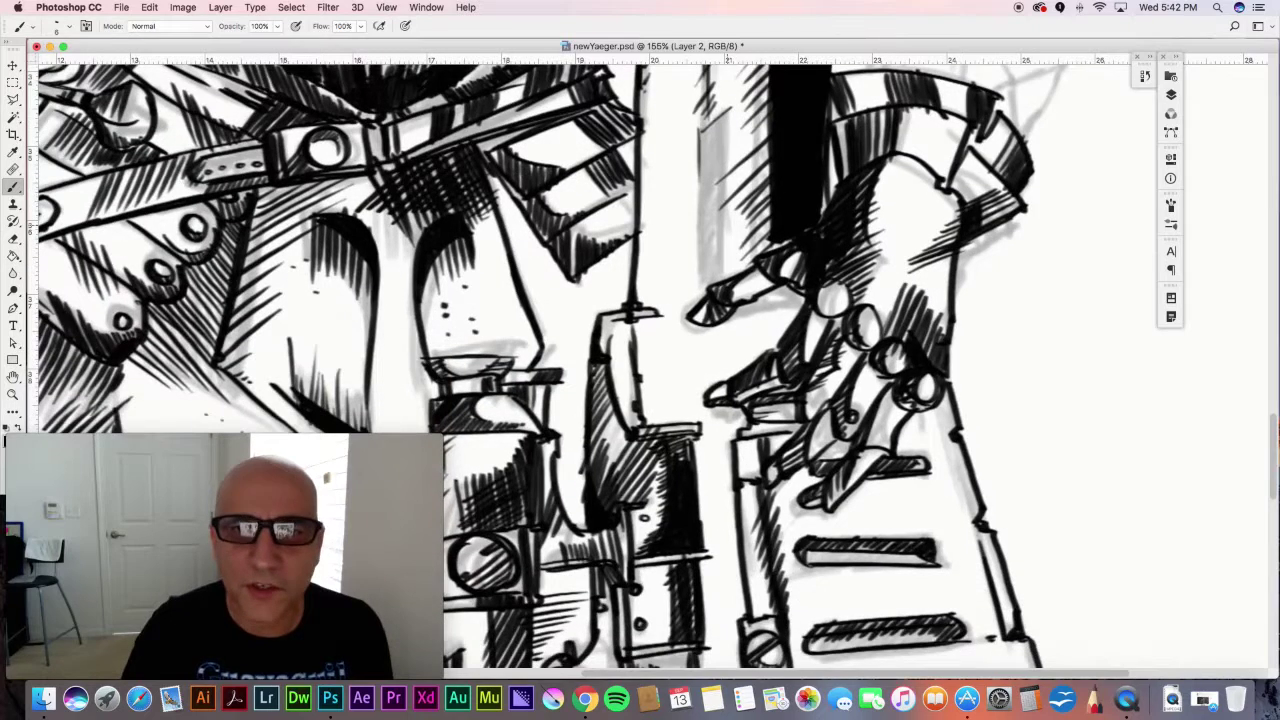
{"action": "left_click_drag", "start_coordinate": [696, 132], "coordinate": [696, 288]}
{"action": "left_click_drag", "start_coordinate": [698, 202], "coordinate": [698, 256]}
{"action": "left_click_drag", "start_coordinate": [699, 252], "coordinate": [699, 306]}
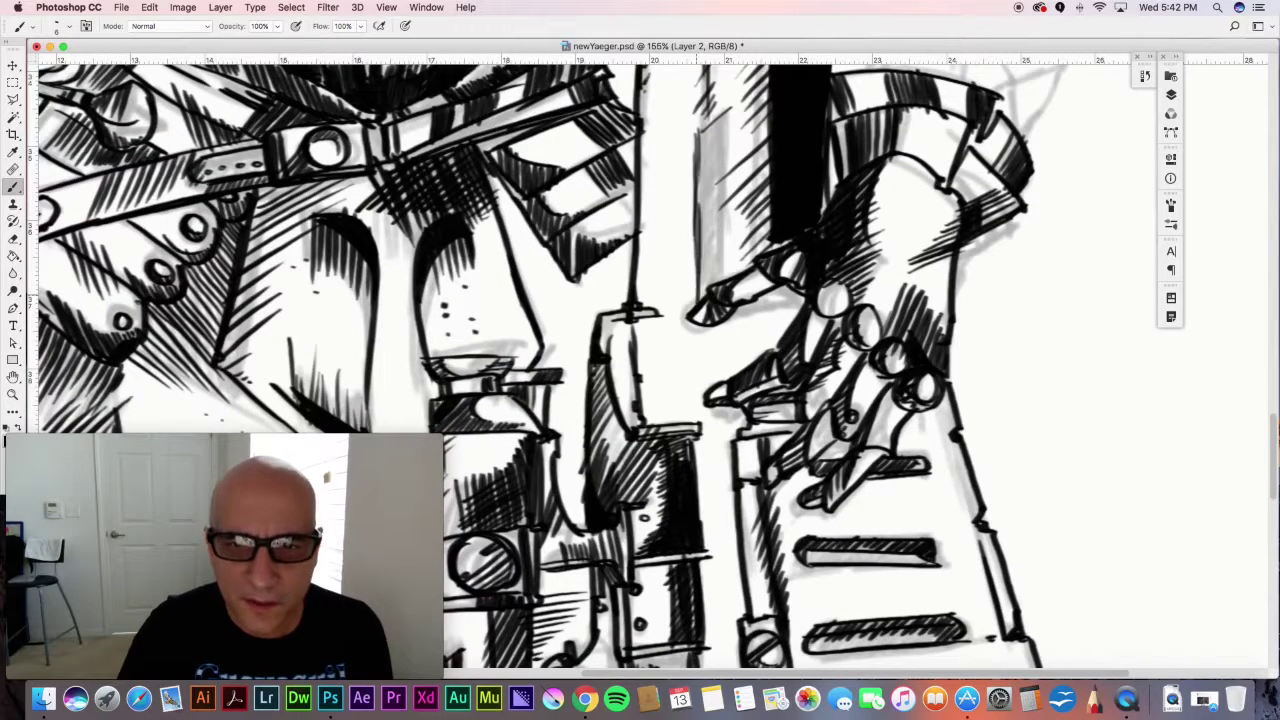
{"action": "left_click_drag", "start_coordinate": [727, 108], "coordinate": [727, 230]}
{"action": "left_click_drag", "start_coordinate": [725, 132], "coordinate": [723, 280]}
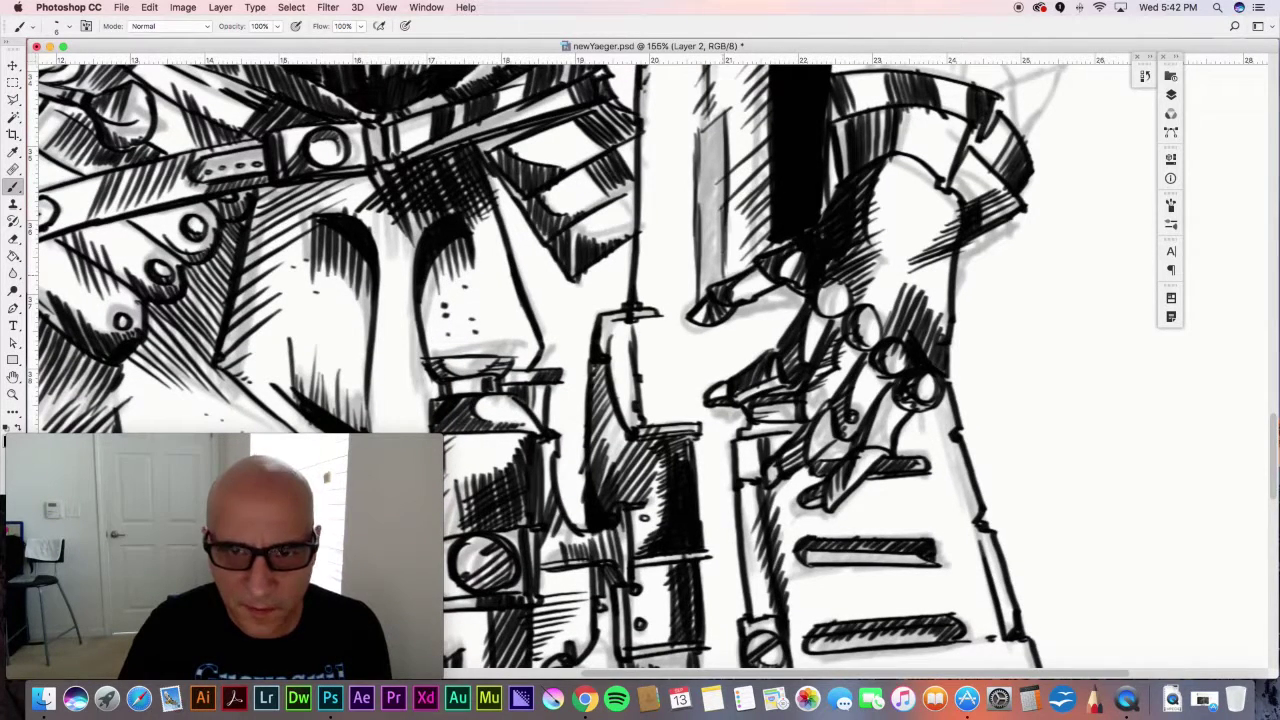
- Fill the groove's lower section with diagonal hatching
{"action": "left_click_drag", "start_coordinate": [722, 198], "coordinate": [696, 242]}
{"action": "left_click_drag", "start_coordinate": [724, 206], "coordinate": [696, 244]}
{"action": "left_click_drag", "start_coordinate": [725, 211], "coordinate": [696, 261]}
{"action": "left_click_drag", "start_coordinate": [726, 238], "coordinate": [697, 284]}
{"action": "mouse_move", "coordinate": [725, 262]}
{"action": "left_mouse_down"}
{"action": "mouse_move", "coordinate": [698, 301]}
{"action": "mouse_move", "coordinate": [717, 292]}
{"action": "left_mouse_up"}
{"action": "left_click_drag", "start_coordinate": [712, 114], "coordinate": [712, 224]}
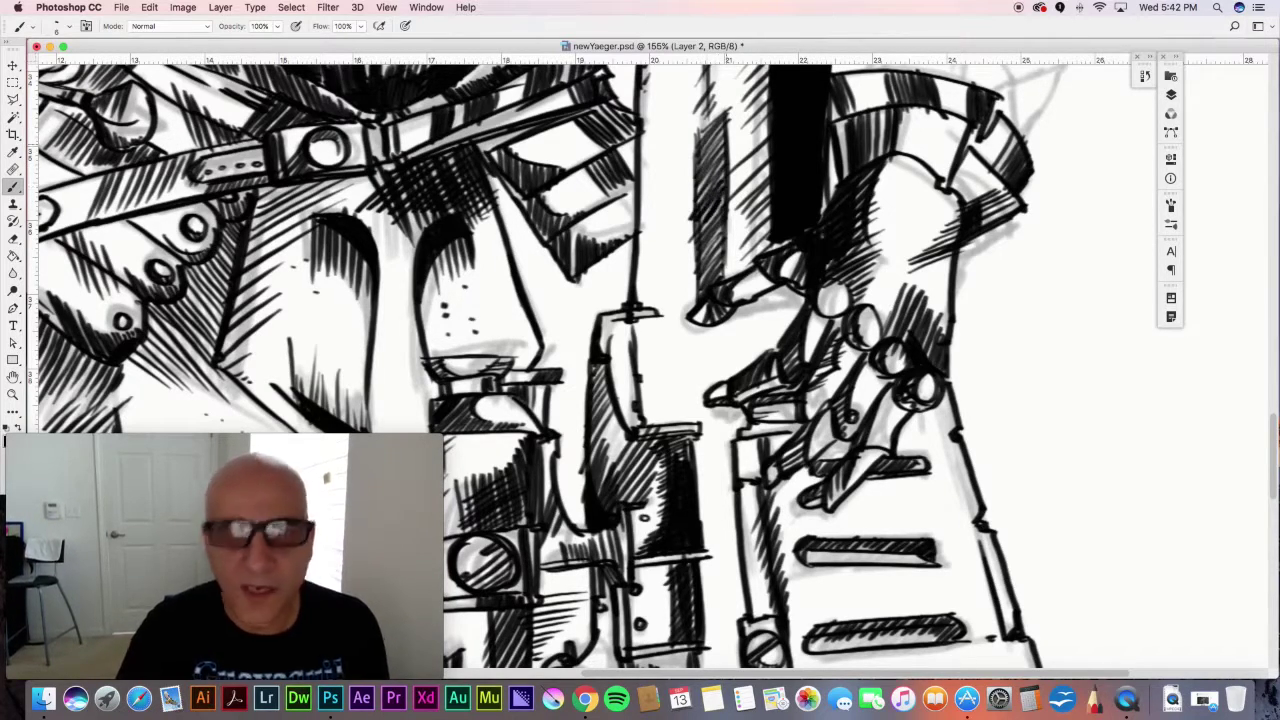
- Cross-hatch and darken the groove's lower section, and add a few dots on the barrel beside it
{"action": "left_click_drag", "start_coordinate": [709, 122], "coordinate": [711, 284]}
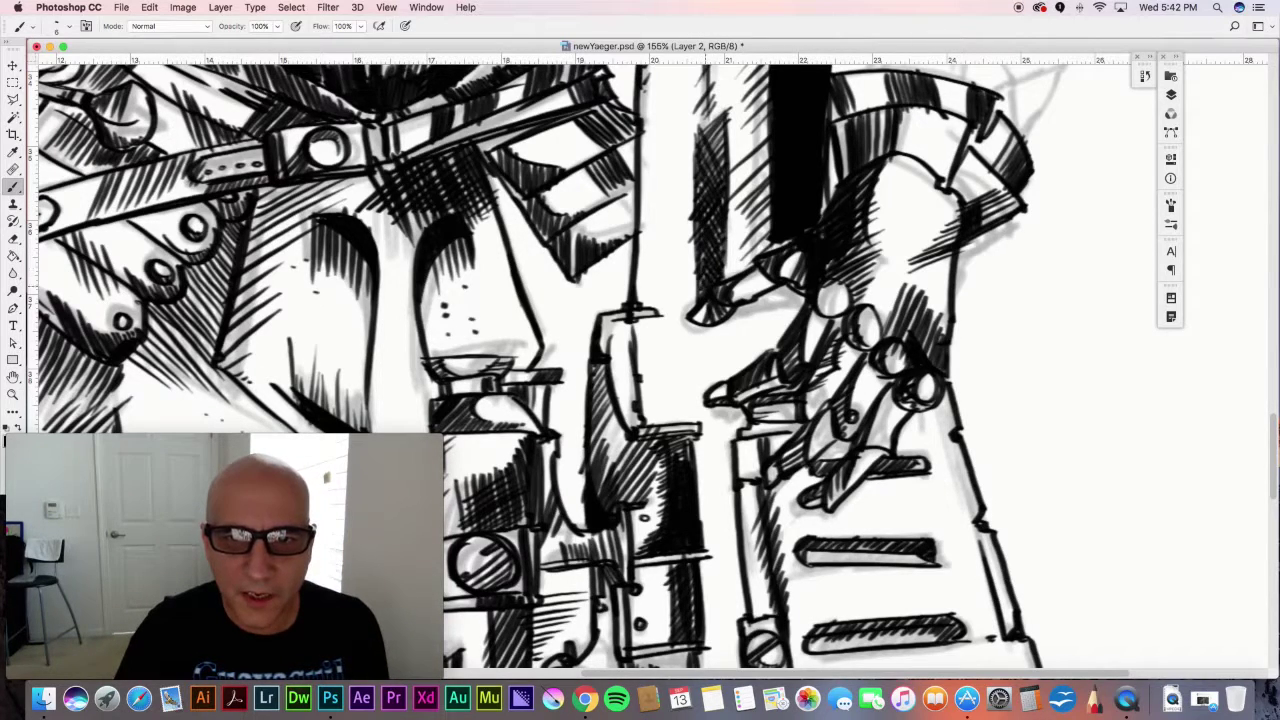
{"action": "mouse_move", "coordinate": [712, 130]}
{"action": "left_mouse_down"}
{"action": "mouse_move", "coordinate": [714, 166]}
{"action": "mouse_move", "coordinate": [726, 148]}
{"action": "mouse_move", "coordinate": [704, 196]}
{"action": "left_mouse_up"}
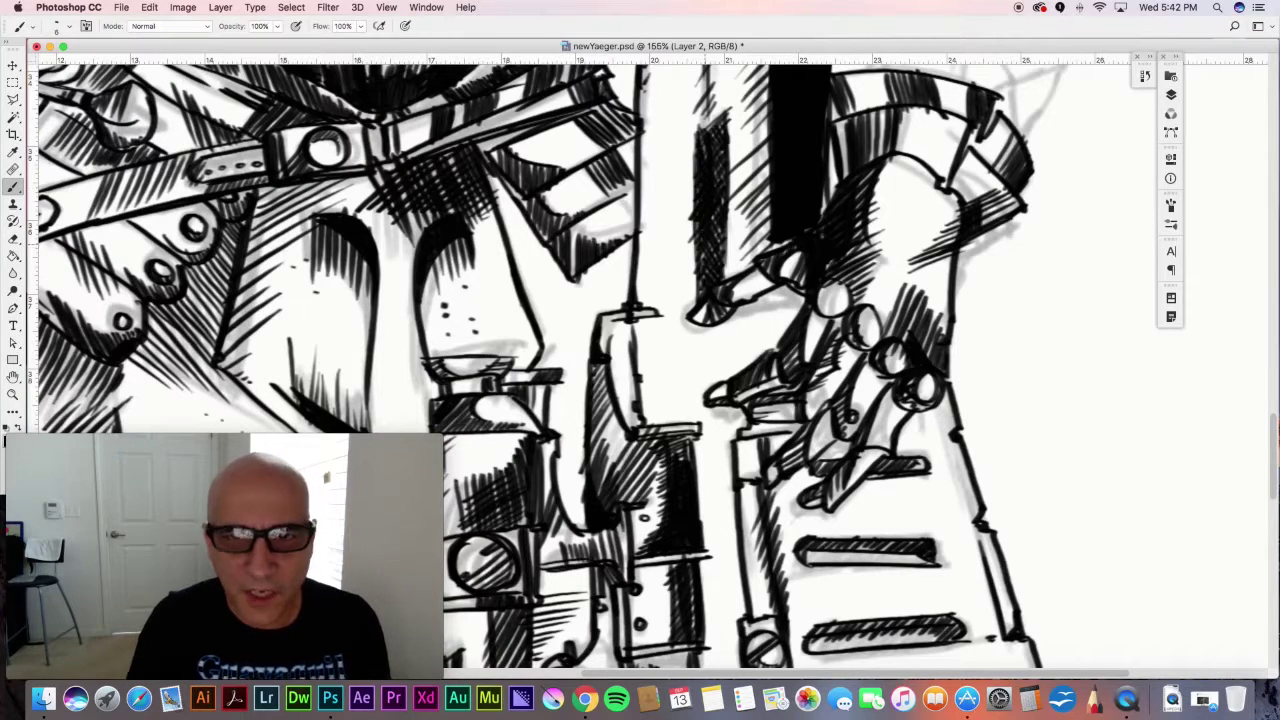
{"action": "left_click_drag", "start_coordinate": [704, 250], "coordinate": [702, 278]}
{"action": "left_click_drag", "start_coordinate": [699, 222], "coordinate": [699, 244]}
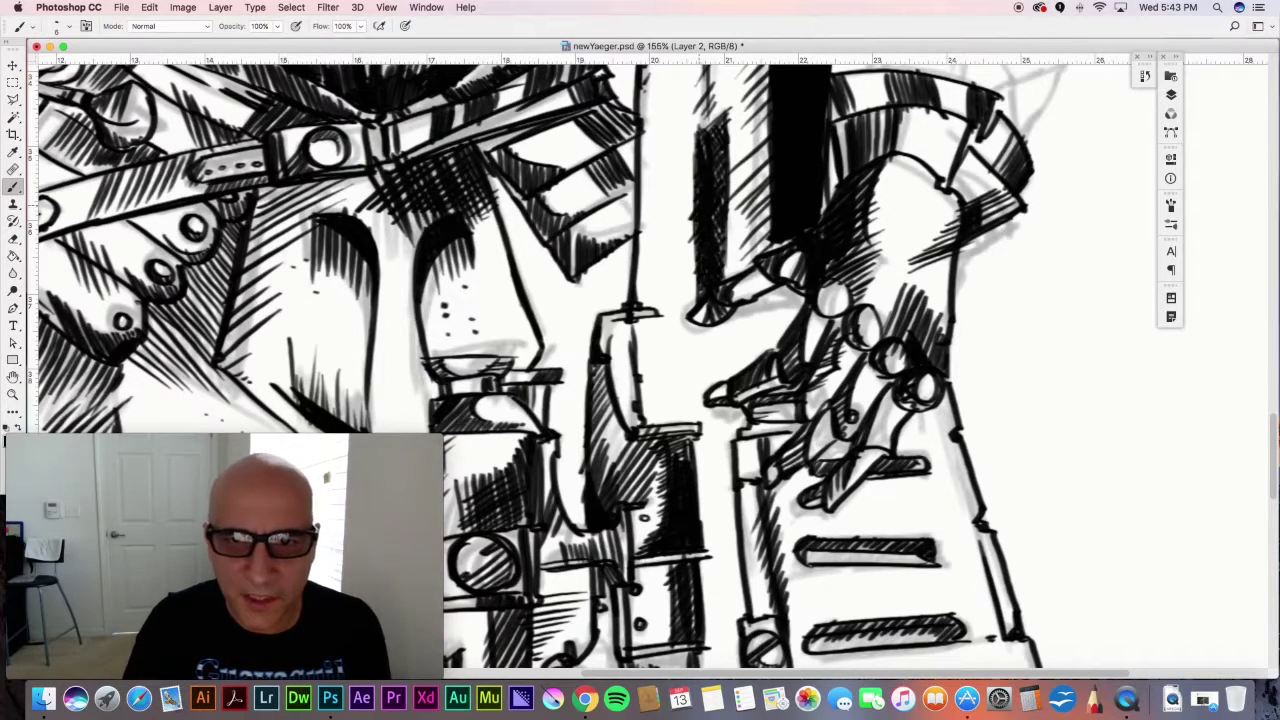
{"action": "left_click_drag", "start_coordinate": [714, 96], "coordinate": [712, 138]}
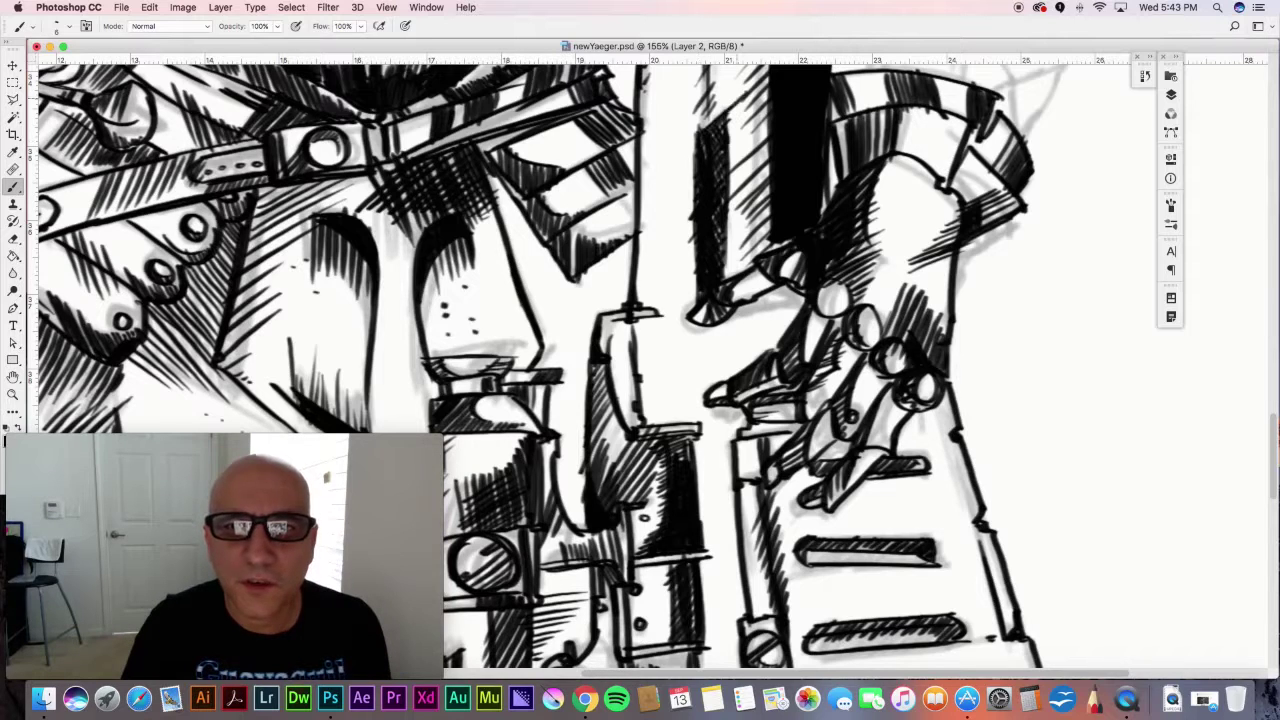
{"action": "left_click_drag", "start_coordinate": [698, 189], "coordinate": [671, 211]}
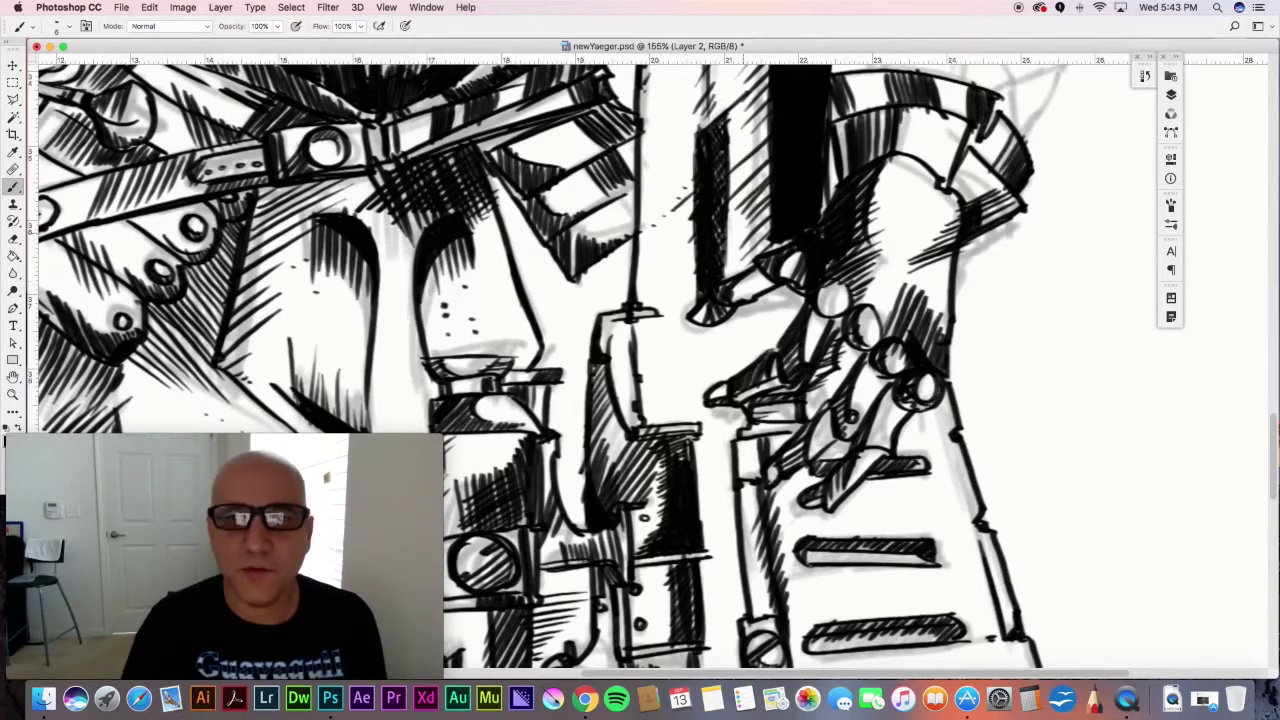
- Cross-hatch the shadow on the gun beneath the gloved hand's upper finger
{"action": "mouse_move", "coordinate": [752, 306]}
{"action": "left_mouse_down"}
{"action": "mouse_move", "coordinate": [738, 362]}
{"action": "mouse_move", "coordinate": [764, 338]}
{"action": "left_mouse_up"}
{"action": "mouse_move", "coordinate": [796, 286]}
{"action": "left_mouse_down"}
{"action": "mouse_move", "coordinate": [772, 332]}
{"action": "mouse_move", "coordinate": [790, 314]}
{"action": "left_mouse_up"}
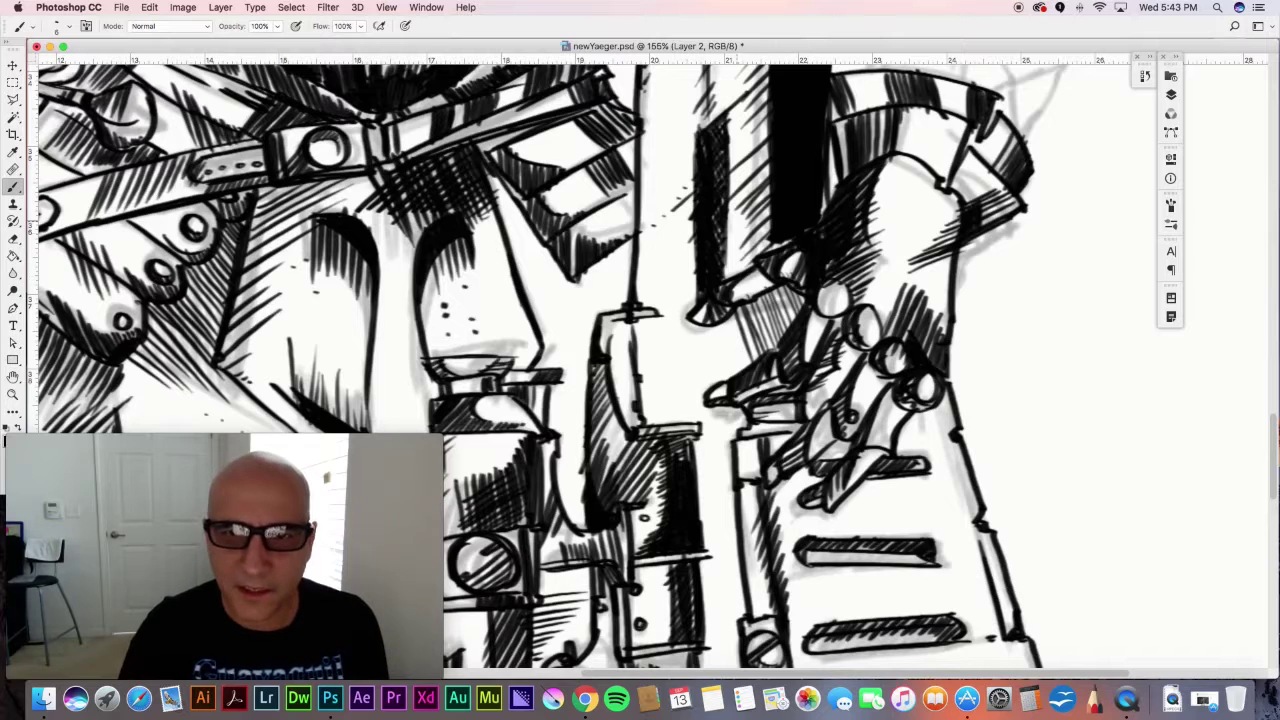
{"action": "mouse_move", "coordinate": [776, 290]}
{"action": "left_mouse_down"}
{"action": "mouse_move", "coordinate": [724, 350]}
{"action": "mouse_move", "coordinate": [768, 322]}
{"action": "left_mouse_up"}
{"action": "mouse_move", "coordinate": [796, 294]}
{"action": "left_mouse_down"}
{"action": "mouse_move", "coordinate": [786, 326]}
{"action": "mouse_move", "coordinate": [752, 320]}
{"action": "left_mouse_up"}
{"action": "left_click_drag", "start_coordinate": [764, 294], "coordinate": [728, 328]}
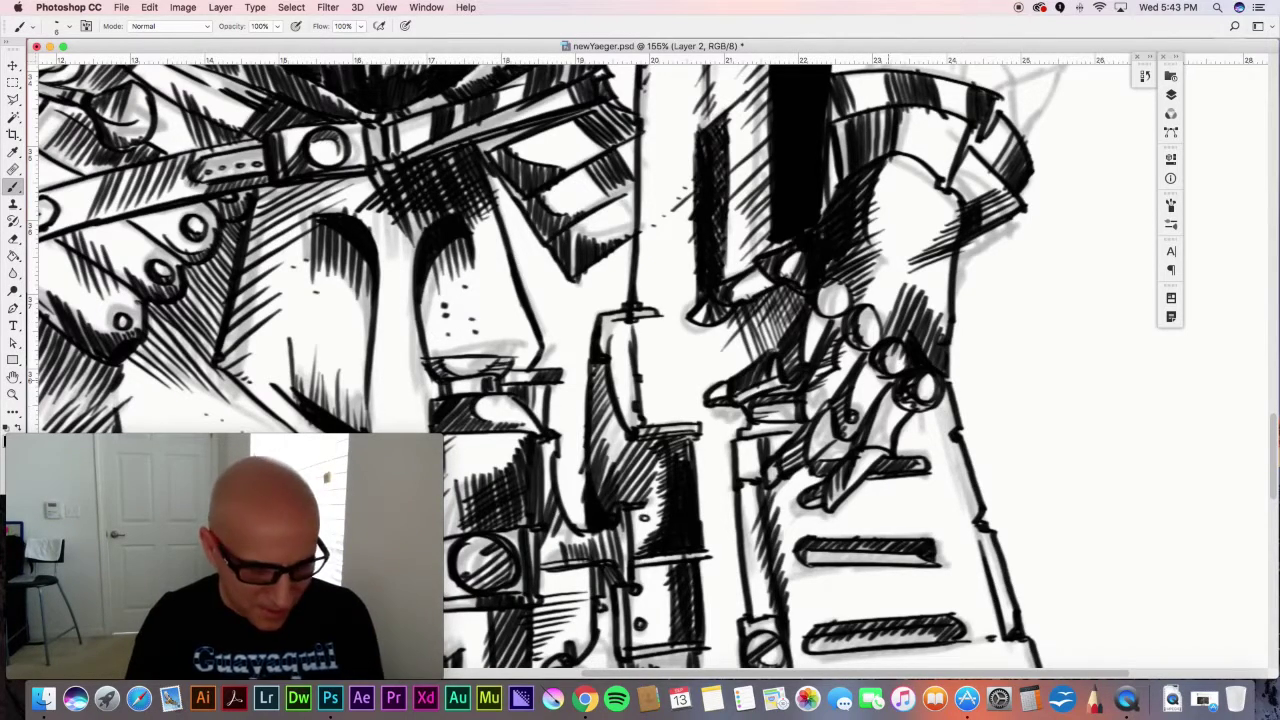
- Ink the shoulder curve above the gun's top end, and add hatching to the gun's top rim and upper sides
{"action": "left_click_drag", "start_coordinate": [895, 119], "coordinate": [770, 500]}
{"action": "left_click_drag", "start_coordinate": [940, 122], "coordinate": [720, 560]}
{"action": "mouse_move", "coordinate": [737, 85]}
{"action": "left_mouse_down"}
{"action": "mouse_move", "coordinate": [771, 269]}
{"action": "mouse_move", "coordinate": [973, 296]}
{"action": "left_mouse_up"}
{"action": "left_click_drag", "start_coordinate": [588, 206], "coordinate": [705, 196]}
{"action": "left_click_drag", "start_coordinate": [638, 219], "coordinate": [628, 234]}
{"action": "left_click_drag", "start_coordinate": [645, 218], "coordinate": [636, 236]}
{"action": "left_click_drag", "start_coordinate": [655, 219], "coordinate": [646, 236]}
{"action": "mouse_move", "coordinate": [668, 219]}
{"action": "left_mouse_down"}
{"action": "mouse_move", "coordinate": [654, 236]}
{"action": "mouse_move", "coordinate": [677, 237]}
{"action": "left_mouse_up"}
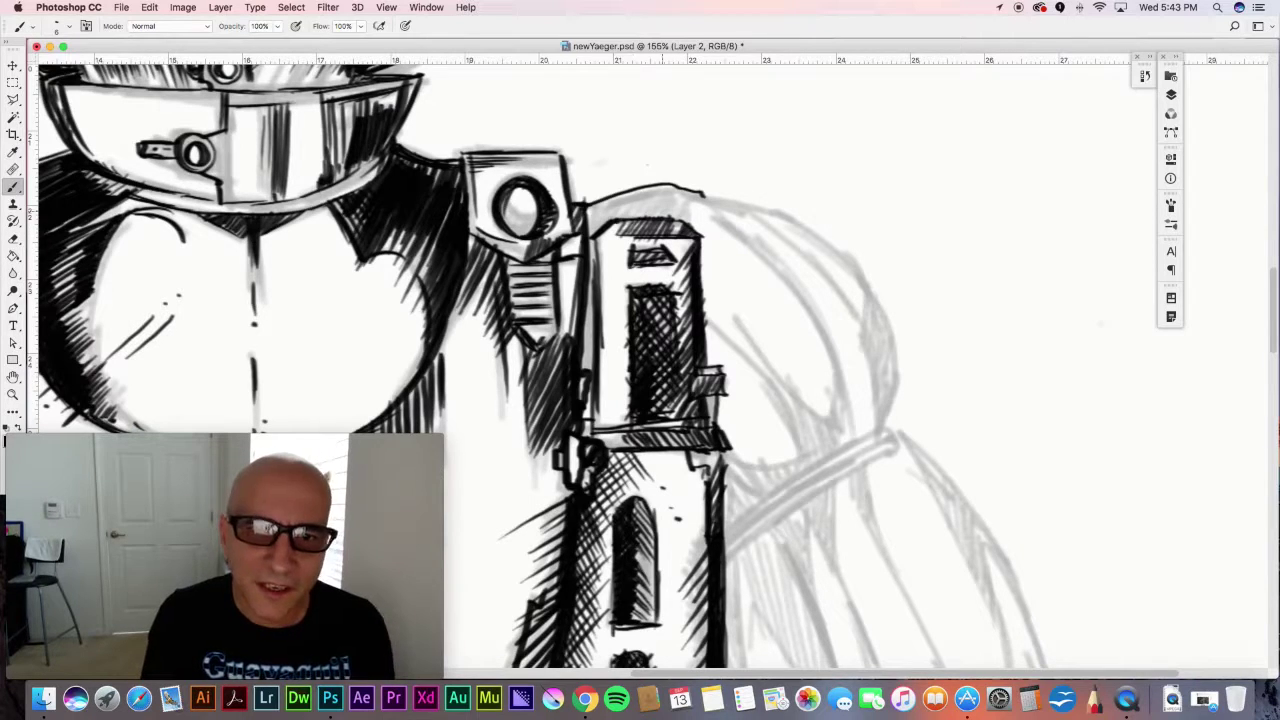
{"action": "mouse_move", "coordinate": [596, 240]}
{"action": "left_mouse_down"}
{"action": "mouse_move", "coordinate": [593, 277]}
{"action": "mouse_move", "coordinate": [596, 267]}
{"action": "left_mouse_up"}
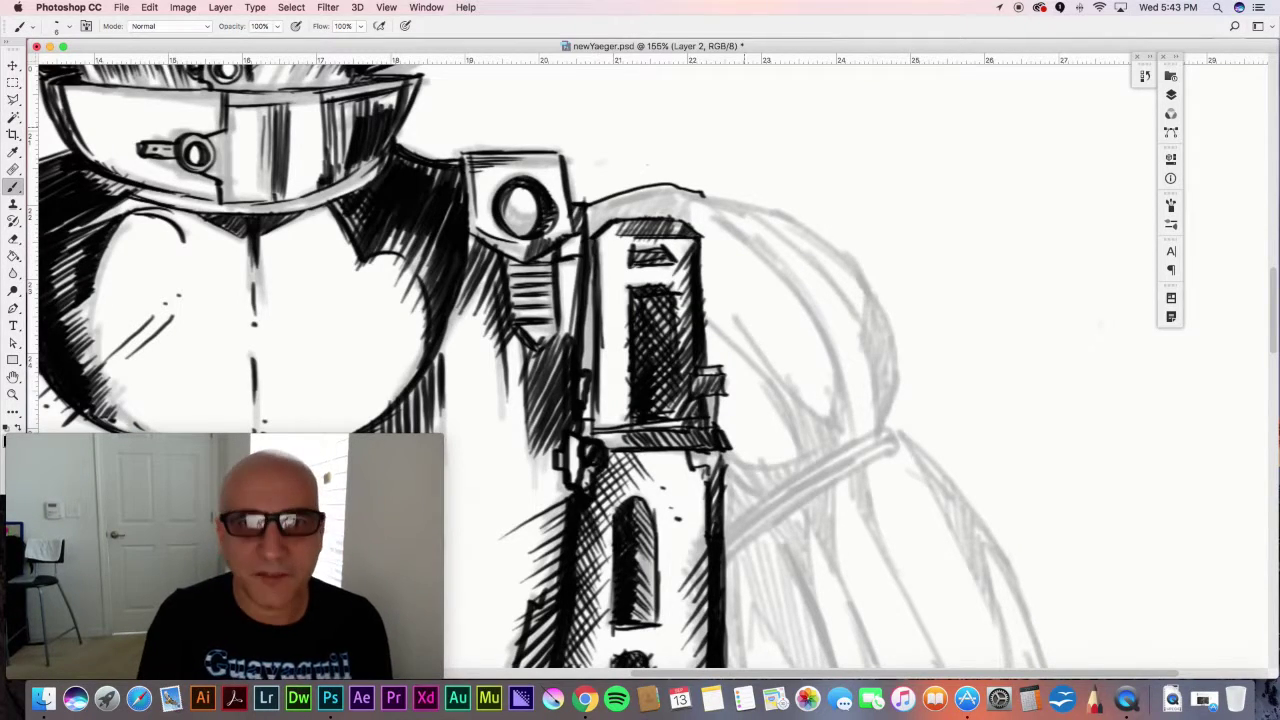
{"action": "left_click_drag", "start_coordinate": [702, 238], "coordinate": [702, 264]}
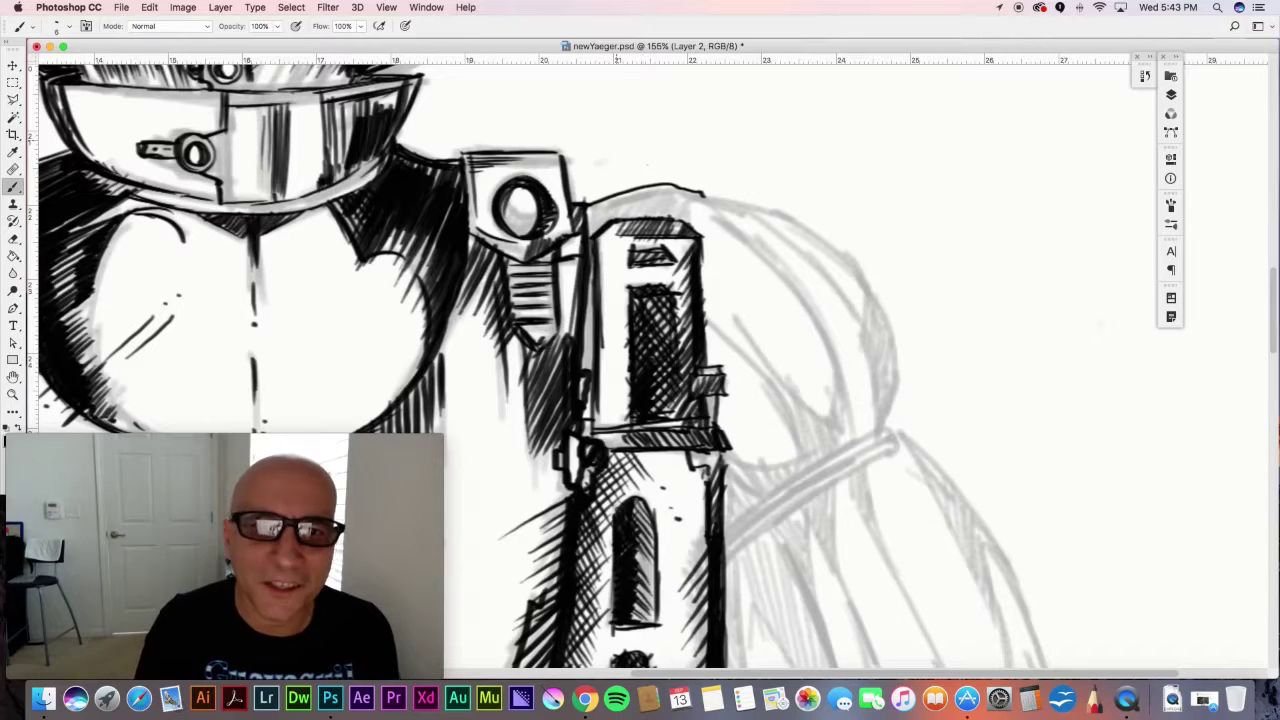
- Hatch the shadow between the shoulder curve and the gun's top, and shade inside the shoulder fitting's round hole
{"action": "mouse_move", "coordinate": [597, 212]}
{"action": "left_mouse_down"}
{"action": "mouse_move", "coordinate": [672, 188]}
{"action": "mouse_move", "coordinate": [615, 218]}
{"action": "left_mouse_up"}
{"action": "left_click_drag", "start_coordinate": [639, 198], "coordinate": [626, 223]}
{"action": "left_click_drag", "start_coordinate": [649, 195], "coordinate": [642, 217]}
{"action": "left_click_drag", "start_coordinate": [661, 195], "coordinate": [655, 216]}
{"action": "mouse_move", "coordinate": [667, 195]}
{"action": "left_mouse_down"}
{"action": "mouse_move", "coordinate": [659, 216]}
{"action": "mouse_move", "coordinate": [686, 196]}
{"action": "left_mouse_up"}
{"action": "left_click_drag", "start_coordinate": [598, 229], "coordinate": [648, 198]}
{"action": "left_click_drag", "start_coordinate": [612, 228], "coordinate": [650, 208]}
{"action": "left_click_drag", "start_coordinate": [640, 216], "coordinate": [662, 206]}
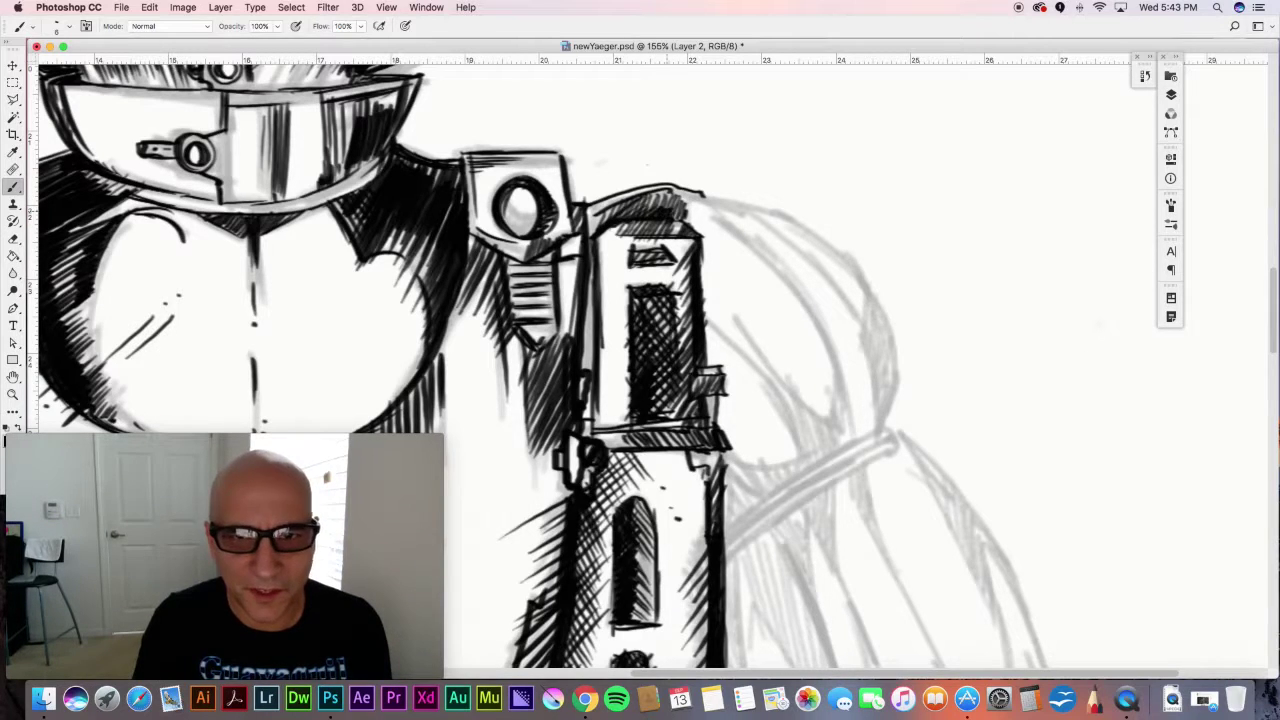
{"action": "left_click_drag", "start_coordinate": [586, 236], "coordinate": [594, 209]}
{"action": "mouse_move", "coordinate": [592, 233]}
{"action": "left_mouse_down"}
{"action": "mouse_move", "coordinate": [603, 201]}
{"action": "mouse_move", "coordinate": [607, 213]}
{"action": "left_mouse_up"}
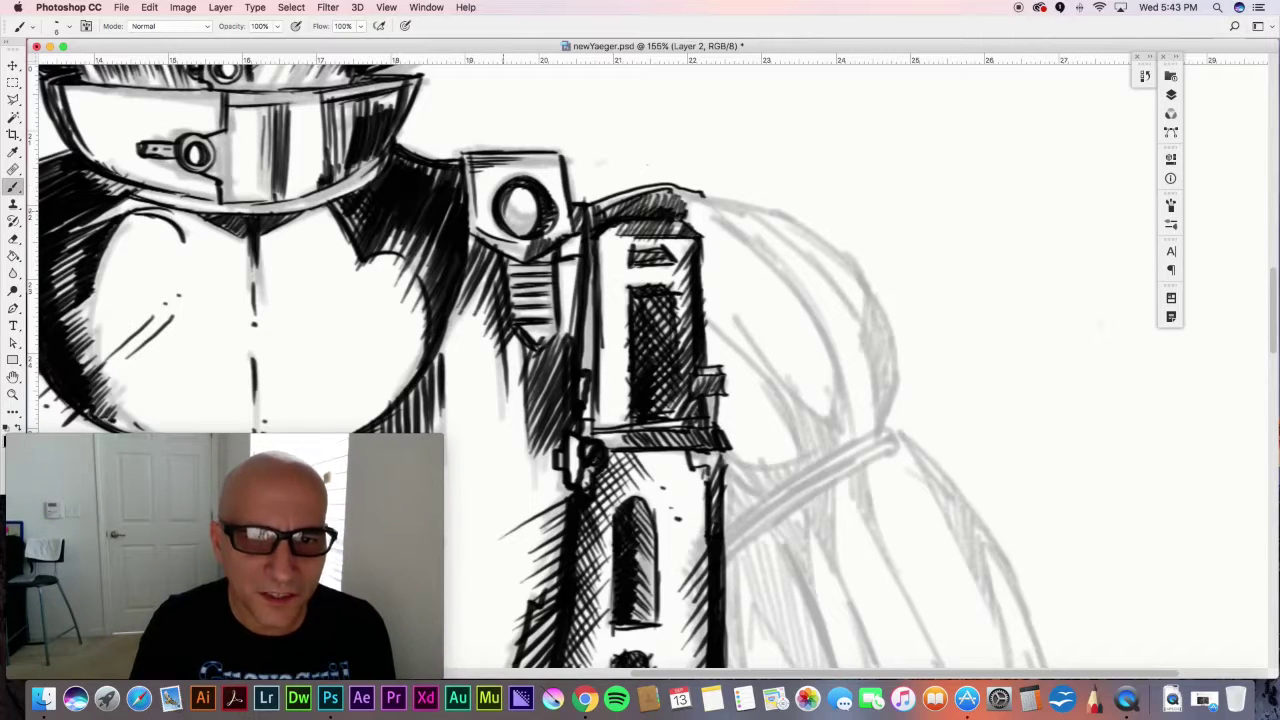
{"action": "mouse_move", "coordinate": [504, 226]}
{"action": "left_mouse_down"}
{"action": "mouse_move", "coordinate": [514, 204]}
{"action": "mouse_move", "coordinate": [534, 218]}
{"action": "left_mouse_up"}
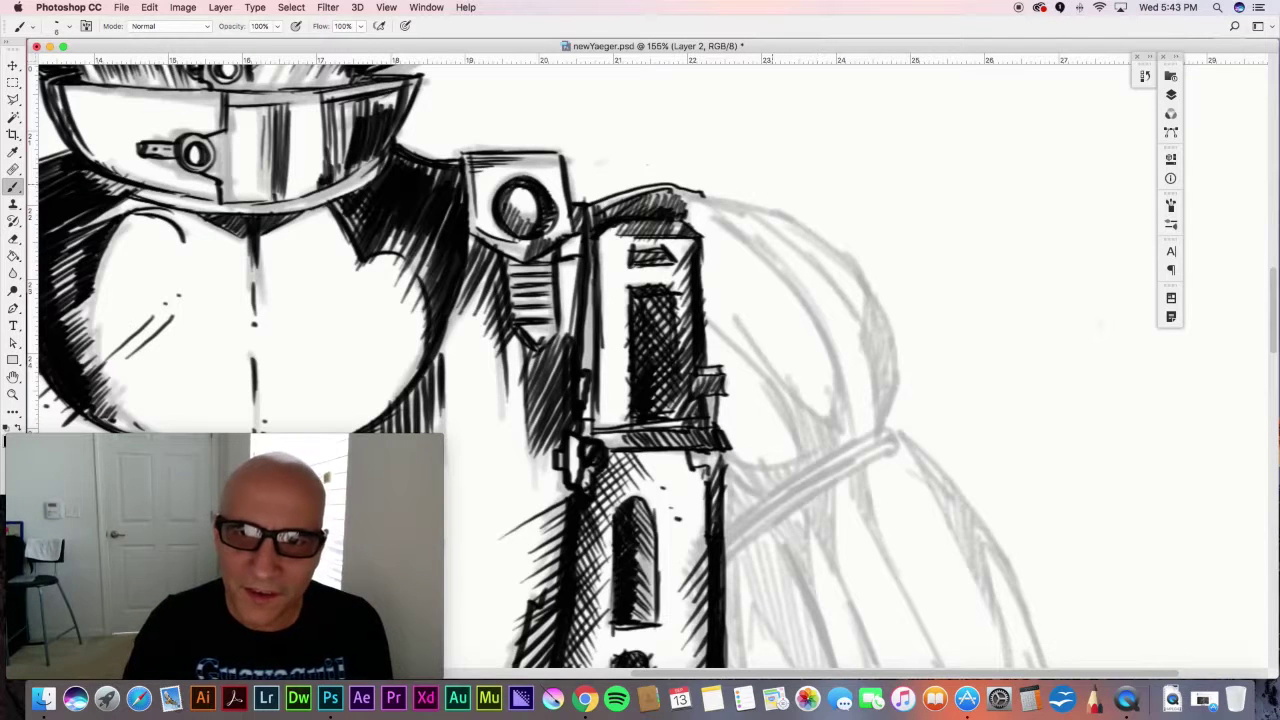
- Outline the puffed upper sleeve, its inner fold lines and the diagonal band tied around the arm
{"action": "mouse_move", "coordinate": [706, 198]}
{"action": "left_mouse_down"}
{"action": "mouse_move", "coordinate": [802, 220]}
{"action": "mouse_move", "coordinate": [862, 278]}
{"action": "mouse_move", "coordinate": [902, 340]}
{"action": "mouse_move", "coordinate": [886, 434]}
{"action": "mouse_move", "coordinate": [882, 424]}
{"action": "left_mouse_up"}
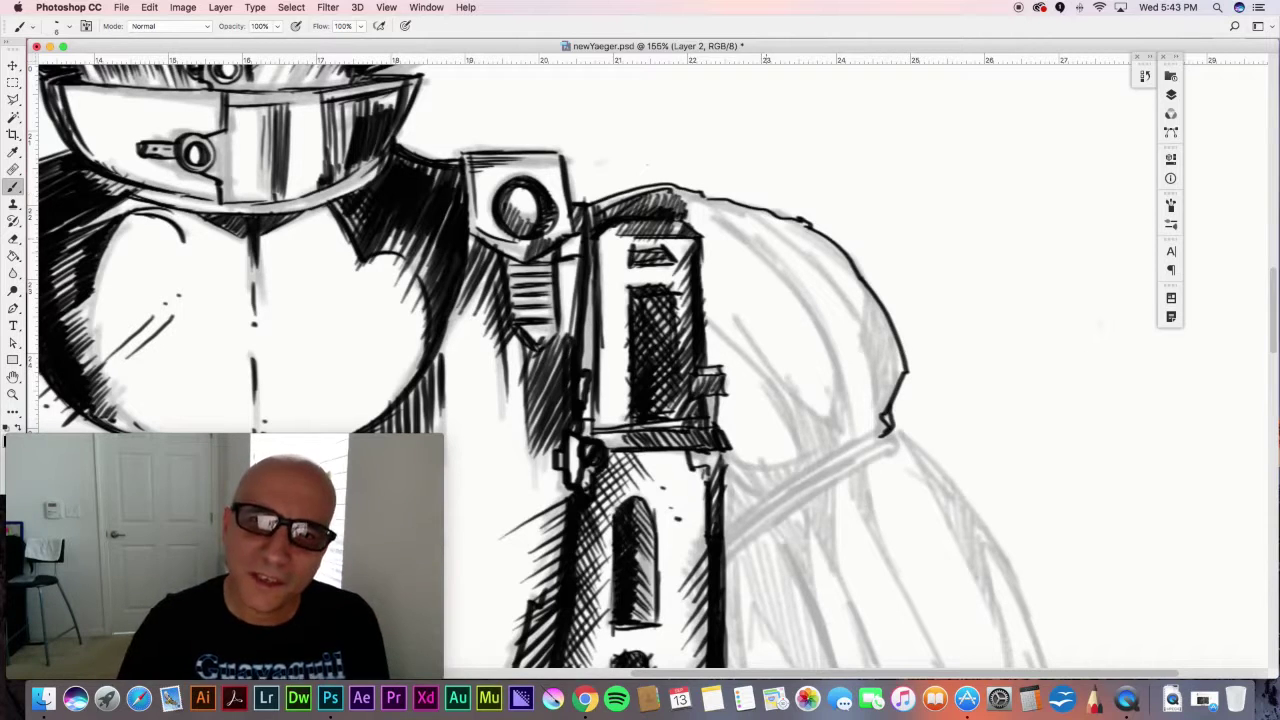
{"action": "left_click_drag", "start_coordinate": [722, 224], "coordinate": [868, 428]}
{"action": "left_click_drag", "start_coordinate": [712, 324], "coordinate": [828, 450]}
{"action": "left_click_drag", "start_coordinate": [728, 460], "coordinate": [786, 486]}
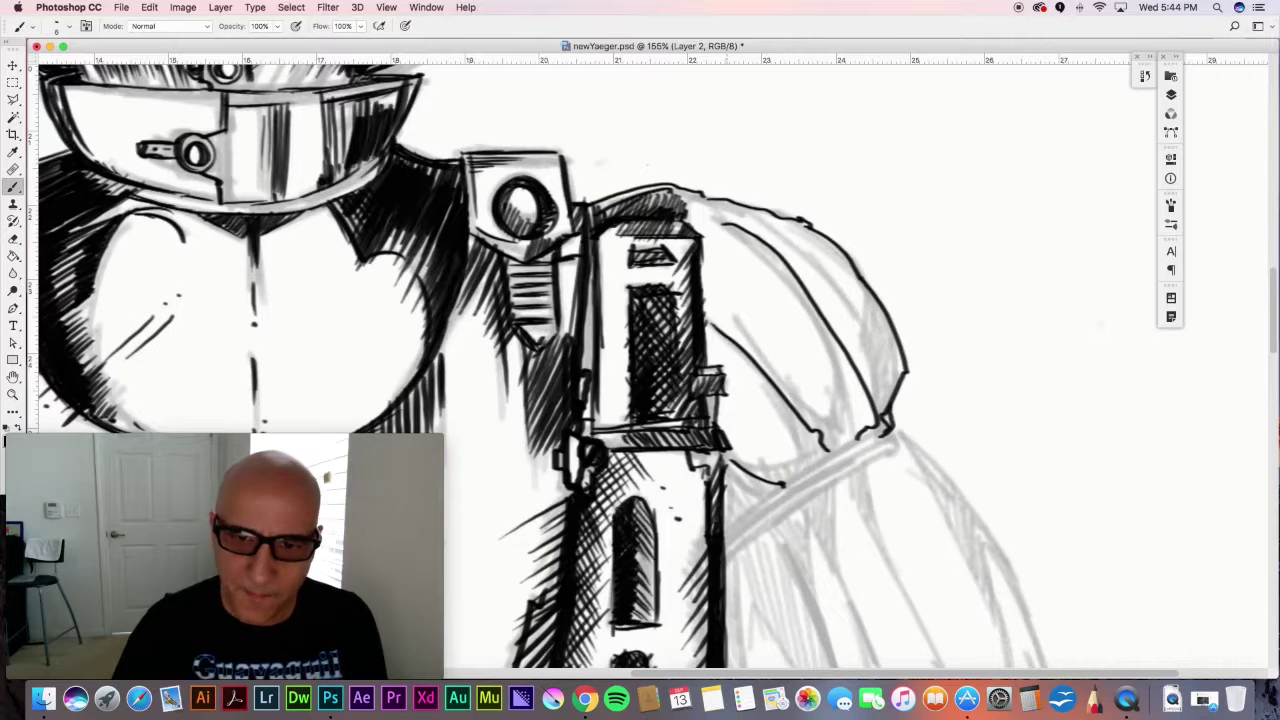
{"action": "mouse_move", "coordinate": [724, 536]}
{"action": "left_mouse_down"}
{"action": "mouse_move", "coordinate": [890, 424]}
{"action": "mouse_move", "coordinate": [868, 446]}
{"action": "mouse_move", "coordinate": [898, 434]}
{"action": "mouse_move", "coordinate": [722, 560]}
{"action": "left_mouse_up"}
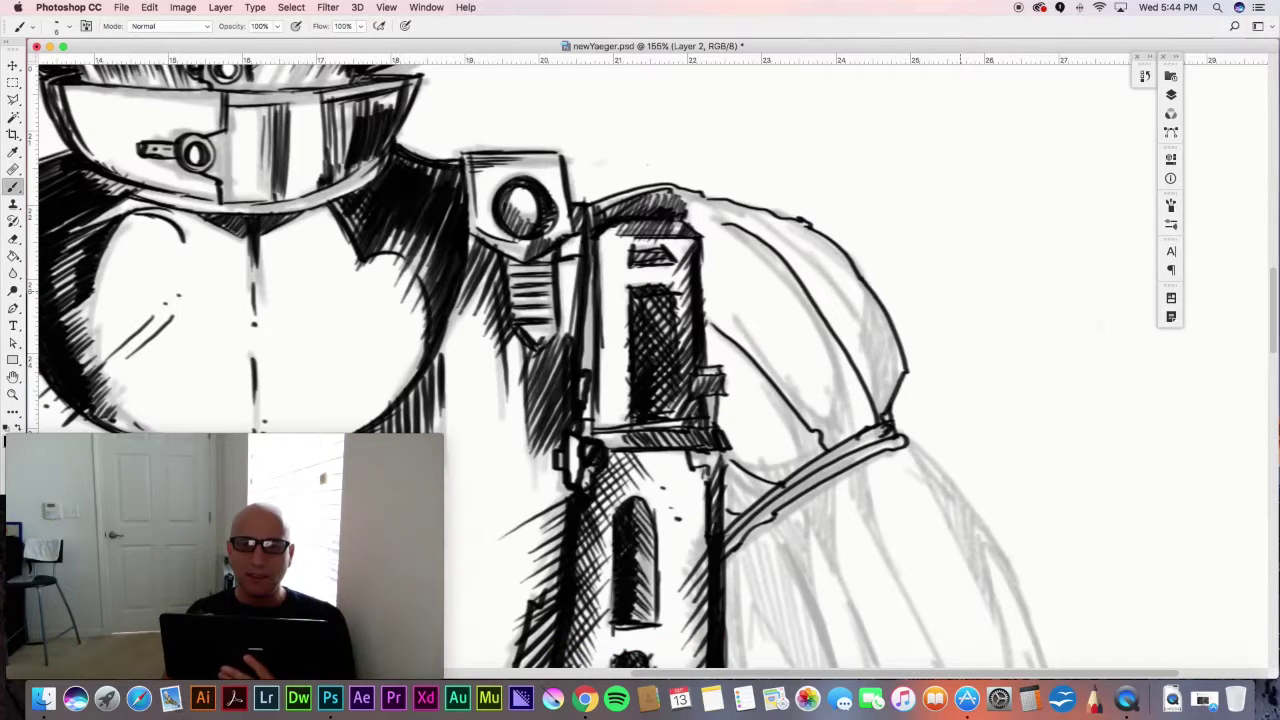
- Hatch the shadow along the puffed sleeve's outer edge just above the diagonal band, undoing the trial strokes at its inner side
{"action": "mouse_move", "coordinate": [870, 290]}
{"action": "left_mouse_down"}
{"action": "mouse_move", "coordinate": [854, 342]}
{"action": "mouse_move", "coordinate": [878, 352]}
{"action": "left_mouse_up"}
{"action": "mouse_move", "coordinate": [898, 326]}
{"action": "left_mouse_down"}
{"action": "mouse_move", "coordinate": [876, 372]}
{"action": "mouse_move", "coordinate": [882, 392]}
{"action": "left_mouse_up"}
{"action": "left_click_drag", "start_coordinate": [912, 352], "coordinate": [890, 398]}
{"action": "left_click_drag", "start_coordinate": [876, 296], "coordinate": [862, 332]}
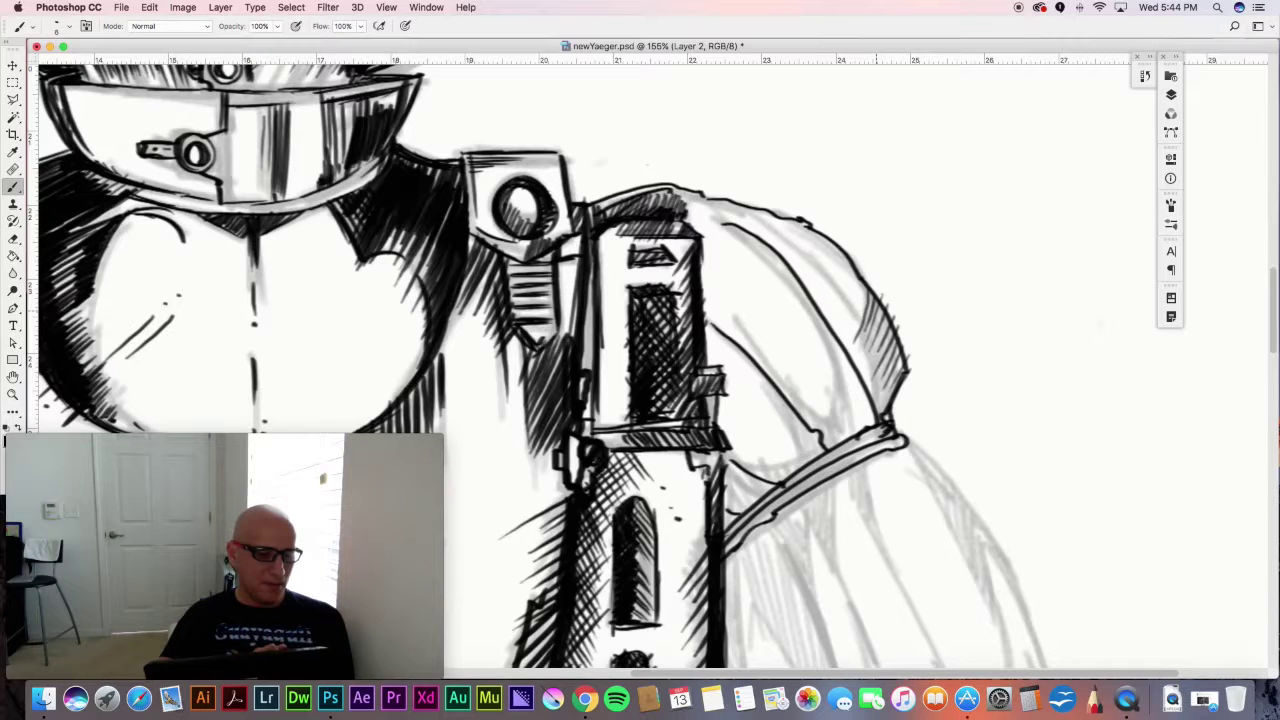
{"action": "key", "text": "super+z"}
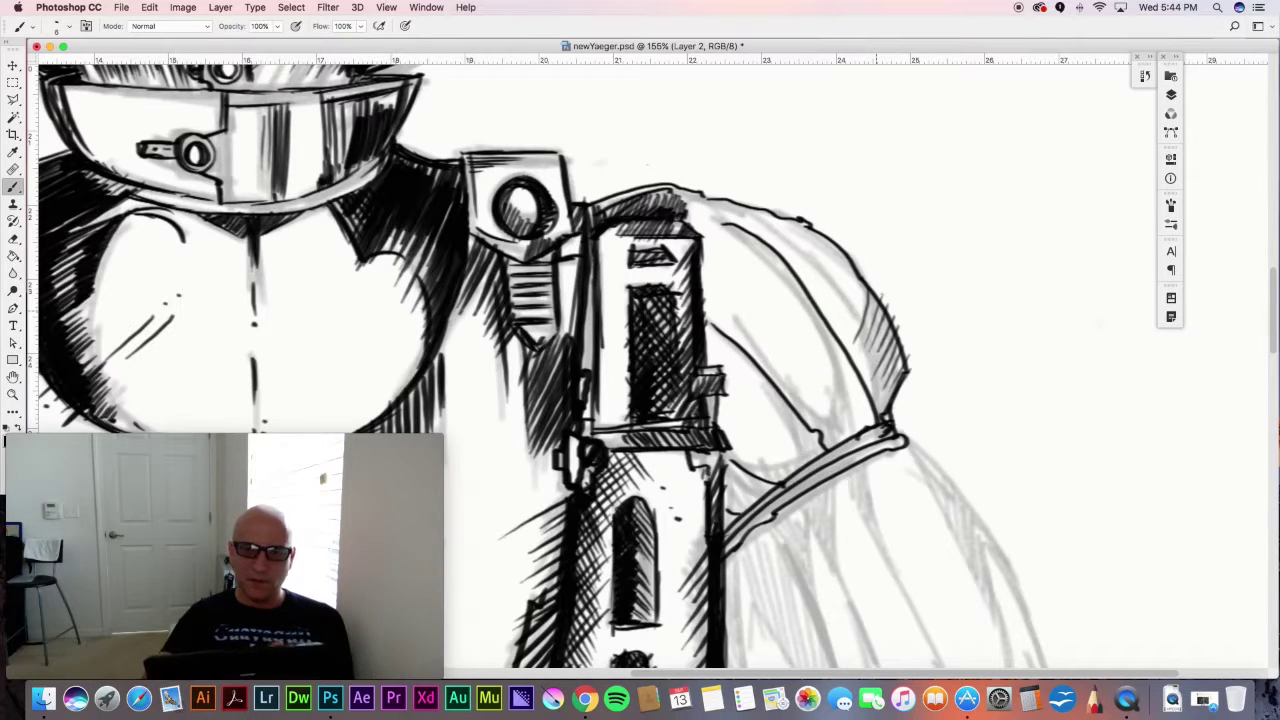
{"action": "key", "text": "super+z"}
{"action": "left_click_drag", "start_coordinate": [876, 297], "coordinate": [863, 331]}
{"action": "key", "text": "super+z"}
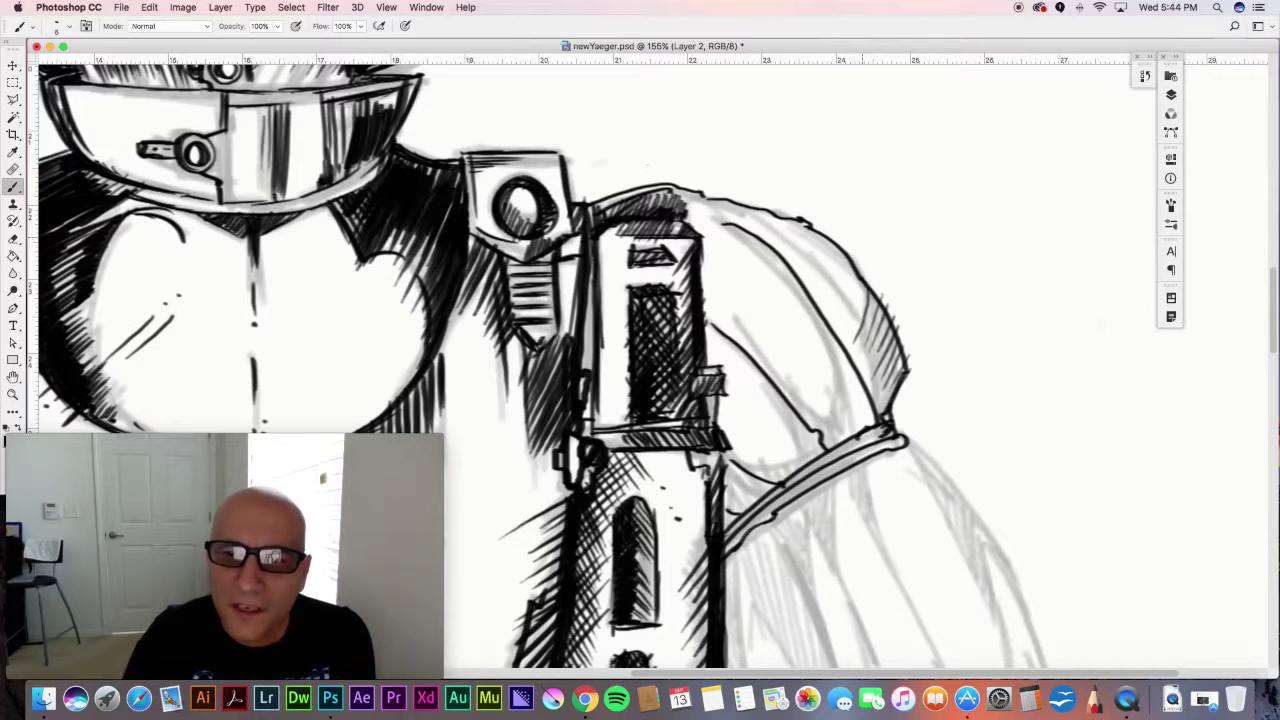
- Outline and fill the outer-edge sleeve shadow with solid black, and hatch its inner side down to the band
{"action": "left_click_drag", "start_coordinate": [868, 291], "coordinate": [896, 382]}
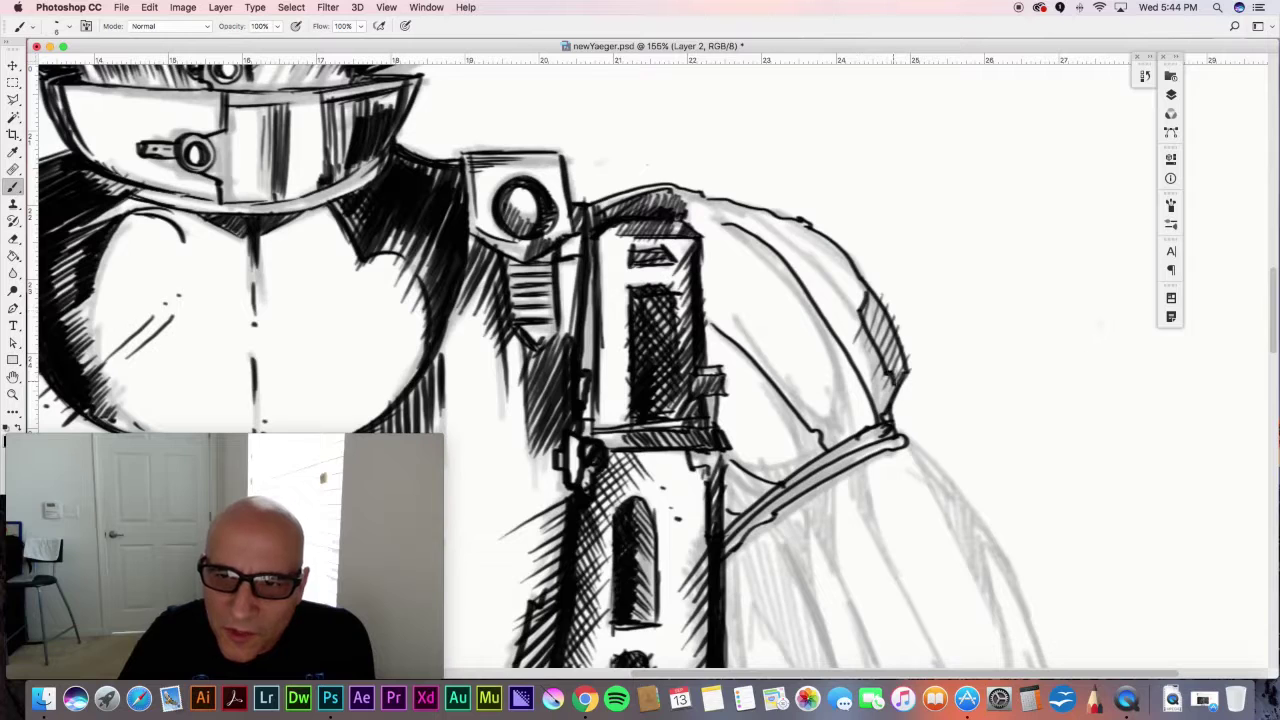
{"action": "mouse_move", "coordinate": [868, 293]}
{"action": "left_mouse_down"}
{"action": "mouse_move", "coordinate": [890, 362]}
{"action": "mouse_move", "coordinate": [878, 350]}
{"action": "mouse_move", "coordinate": [900, 350]}
{"action": "mouse_move", "coordinate": [896, 332]}
{"action": "left_mouse_up"}
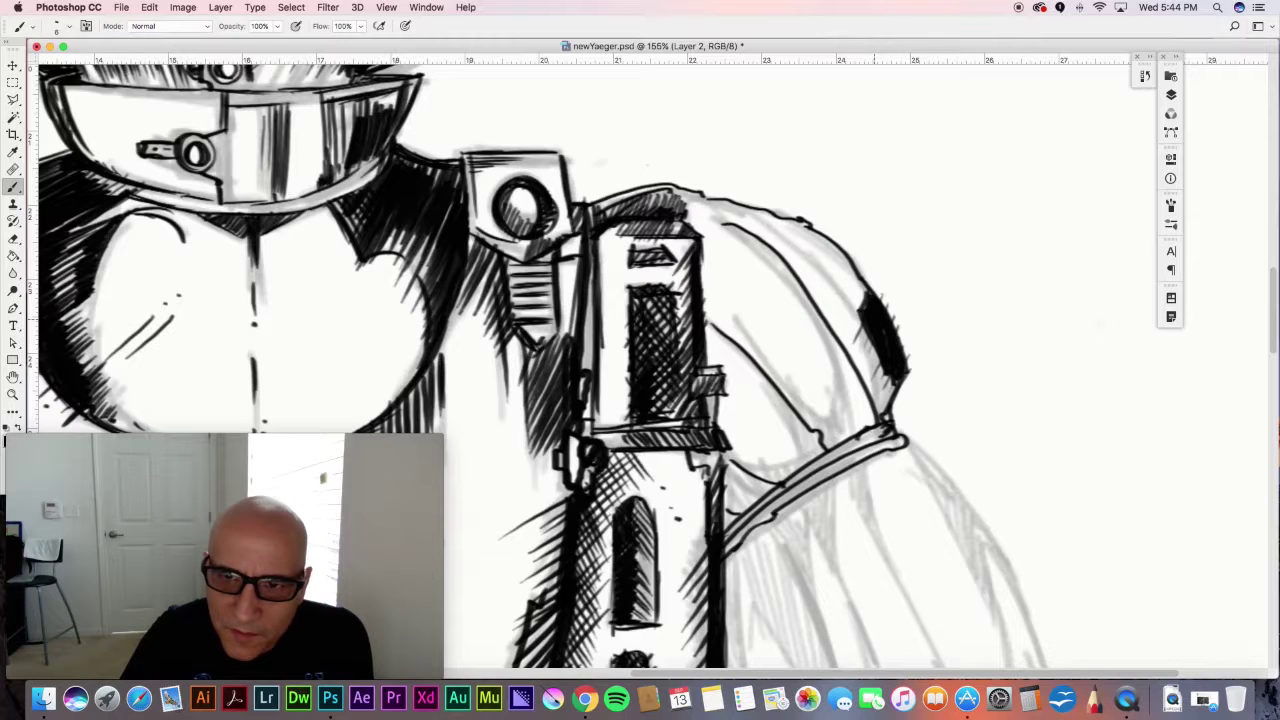
{"action": "mouse_move", "coordinate": [865, 296]}
{"action": "left_mouse_down"}
{"action": "mouse_move", "coordinate": [852, 352]}
{"action": "mouse_move", "coordinate": [884, 404]}
{"action": "mouse_move", "coordinate": [896, 388]}
{"action": "left_mouse_up"}
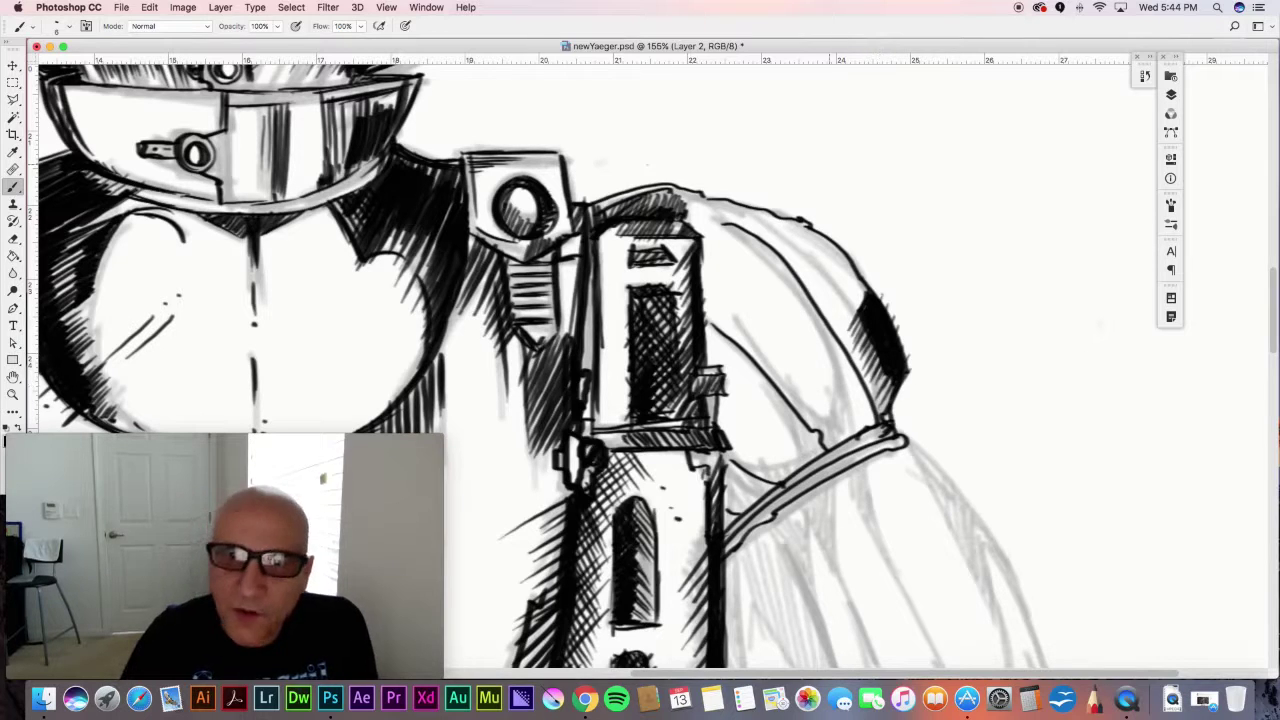
- Blacken the sleeve's upper outer contour and hatch inward from it, with a few short strokes near the shoulder
{"action": "left_click_drag", "start_coordinate": [808, 228], "coordinate": [864, 296]}
{"action": "mouse_move", "coordinate": [842, 246]}
{"action": "left_mouse_down"}
{"action": "mouse_move", "coordinate": [856, 274]}
{"action": "mouse_move", "coordinate": [810, 232]}
{"action": "mouse_move", "coordinate": [822, 276]}
{"action": "left_mouse_up"}
{"action": "left_click_drag", "start_coordinate": [824, 252], "coordinate": [852, 308]}
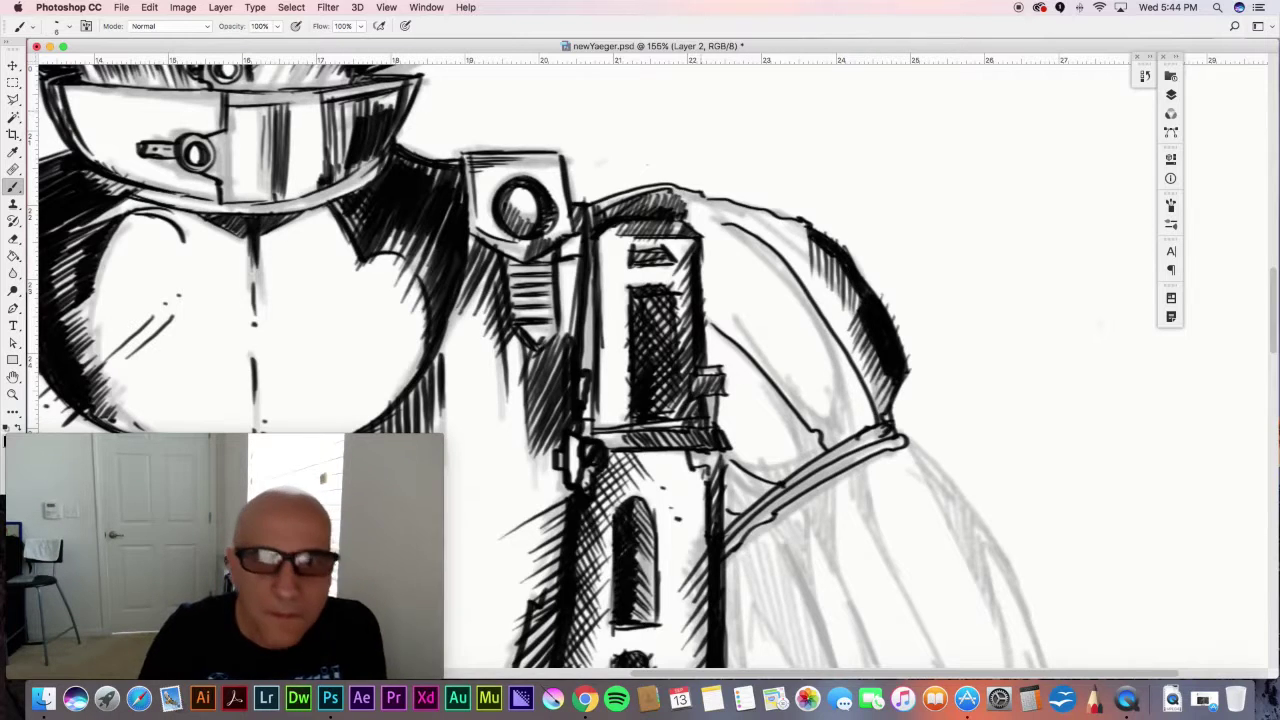
{"action": "left_click_drag", "start_coordinate": [676, 189], "coordinate": [762, 224]}
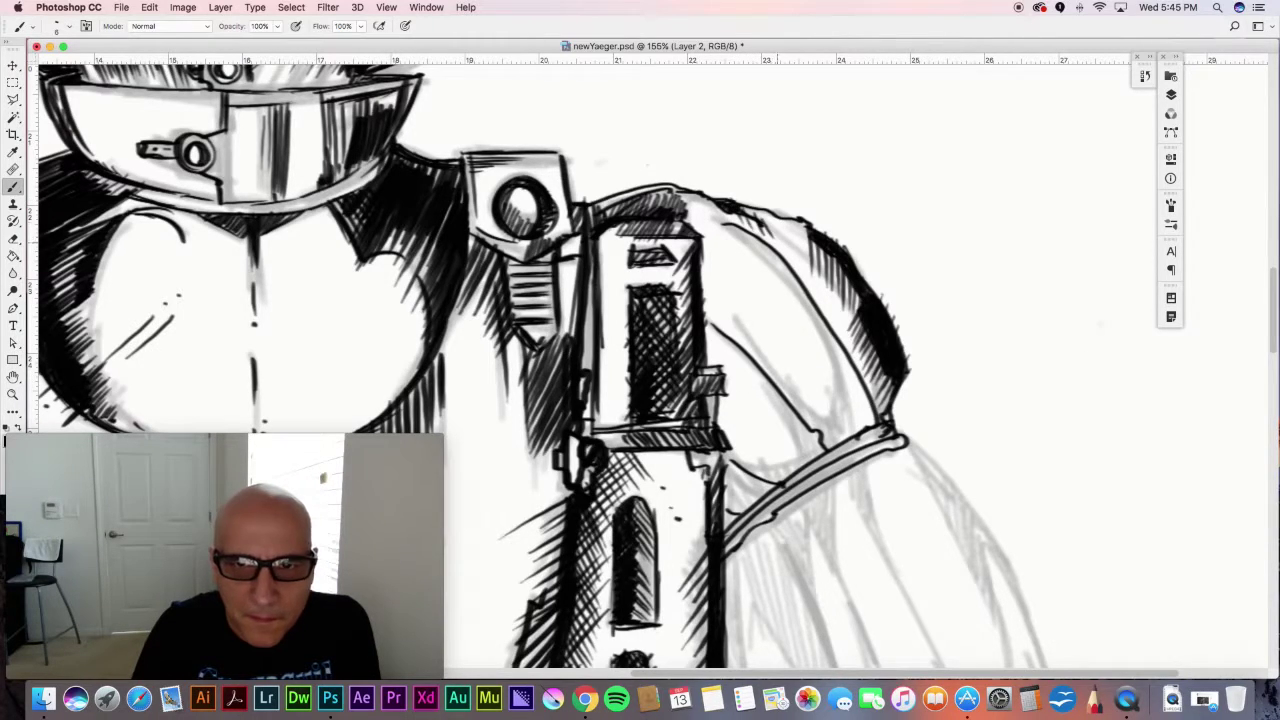
- Thicken the long upper fold line of the puffed sleeve and fill the shadow where it meets the band
{"action": "mouse_move", "coordinate": [728, 226]}
{"action": "left_mouse_down"}
{"action": "mouse_move", "coordinate": [816, 300]}
{"action": "mouse_move", "coordinate": [850, 400]}
{"action": "mouse_move", "coordinate": [826, 417]}
{"action": "mouse_move", "coordinate": [788, 412]}
{"action": "mouse_move", "coordinate": [758, 362]}
{"action": "left_mouse_up"}
{"action": "left_click_drag", "start_coordinate": [732, 228], "coordinate": [790, 272]}
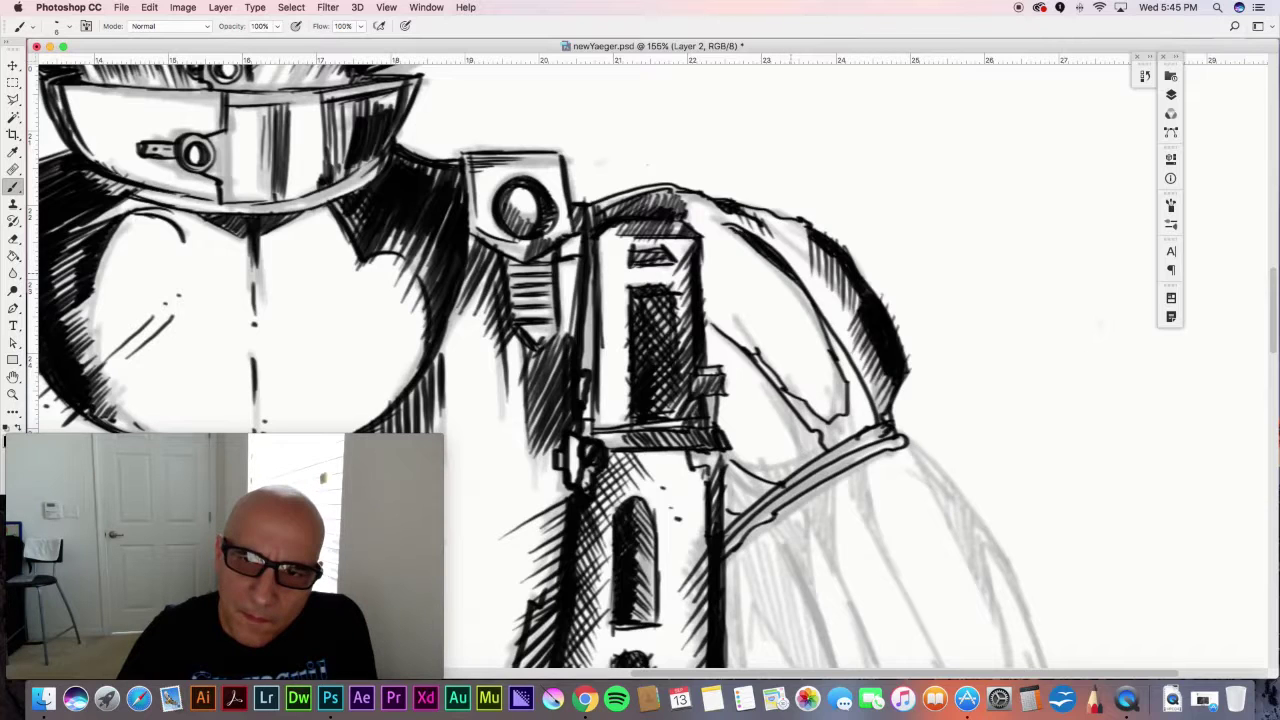
{"action": "left_click_drag", "start_coordinate": [824, 320], "coordinate": [854, 390]}
{"action": "left_click_drag", "start_coordinate": [831, 342], "coordinate": [847, 379]}
{"action": "left_click_drag", "start_coordinate": [822, 316], "coordinate": [869, 428]}
{"action": "mouse_move", "coordinate": [849, 386]}
{"action": "left_mouse_down"}
{"action": "mouse_move", "coordinate": [866, 432]}
{"action": "mouse_move", "coordinate": [846, 447]}
{"action": "left_mouse_up"}
{"action": "left_click_drag", "start_coordinate": [842, 425], "coordinate": [855, 441]}
{"action": "mouse_move", "coordinate": [865, 391]}
{"action": "left_mouse_down"}
{"action": "mouse_move", "coordinate": [875, 421]}
{"action": "mouse_move", "coordinate": [889, 410]}
{"action": "left_mouse_up"}
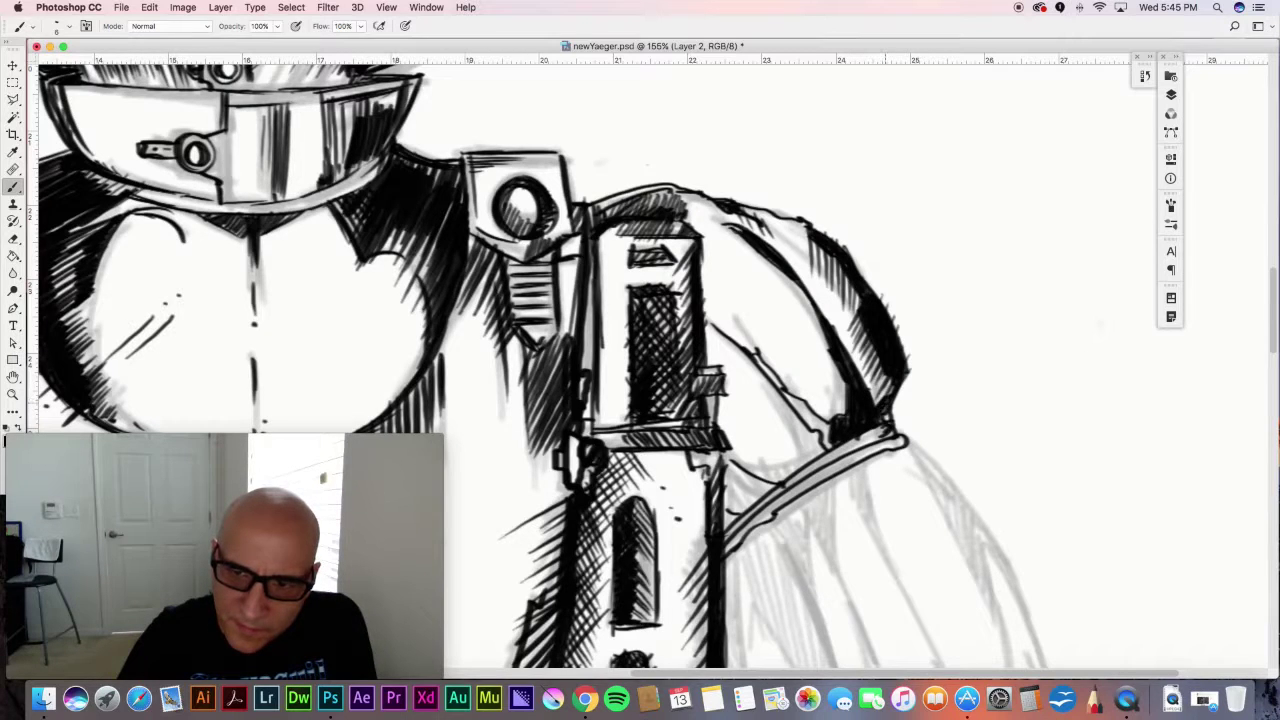
- Blacken the sleeve's lower fold line and add a row of short hatching strokes along its upper side
{"action": "left_click_drag", "start_coordinate": [753, 353], "coordinate": [775, 383]}
{"action": "left_click_drag", "start_coordinate": [760, 353], "coordinate": [814, 421]}
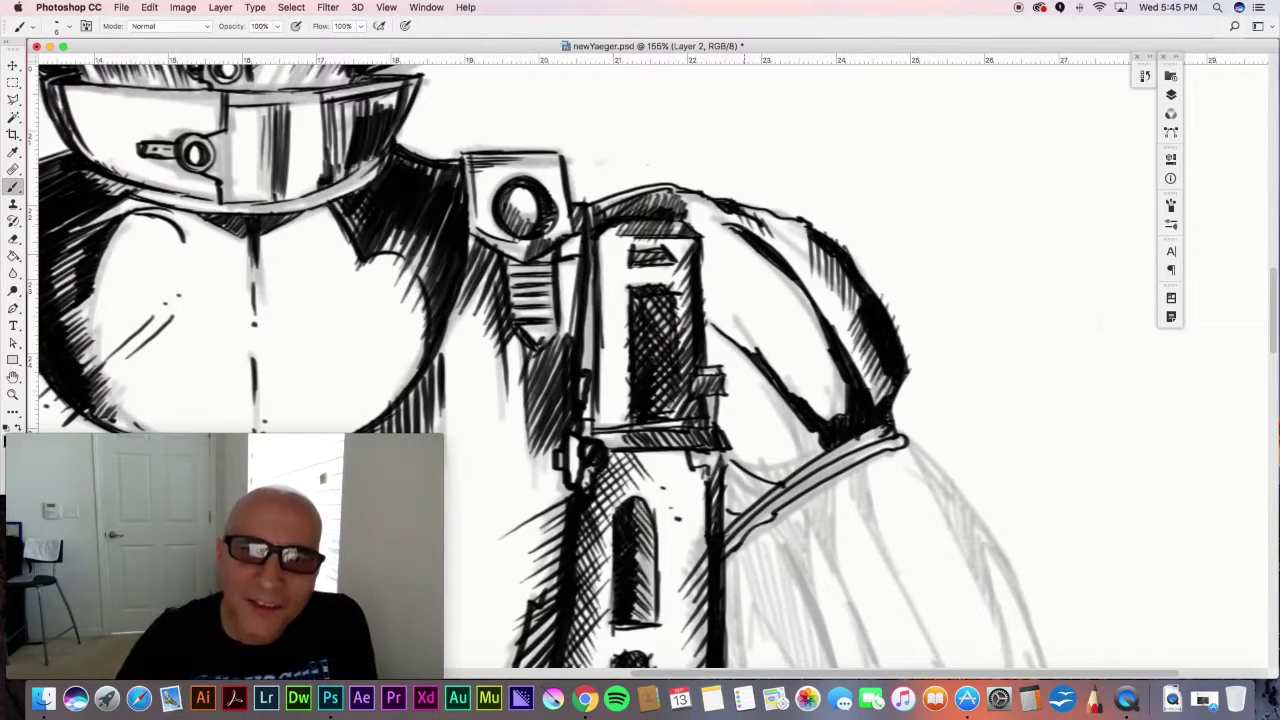
{"action": "left_click_drag", "start_coordinate": [730, 305], "coordinate": [750, 350]}
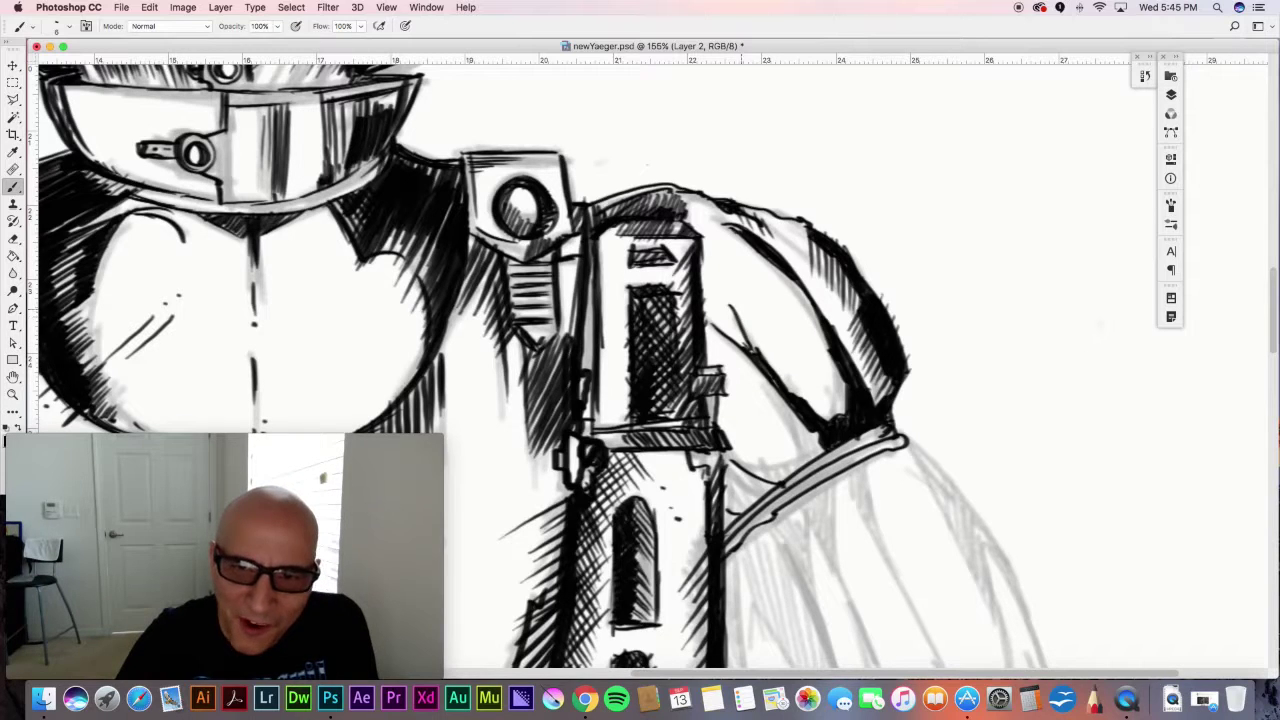
{"action": "mouse_move", "coordinate": [711, 301]}
{"action": "left_mouse_down"}
{"action": "mouse_move", "coordinate": [722, 342]}
{"action": "mouse_move", "coordinate": [755, 375]}
{"action": "left_mouse_up"}
{"action": "left_click_drag", "start_coordinate": [761, 322], "coordinate": [775, 370]}
{"action": "mouse_move", "coordinate": [777, 352]}
{"action": "left_mouse_down"}
{"action": "mouse_move", "coordinate": [783, 382]}
{"action": "mouse_move", "coordinate": [808, 396]}
{"action": "left_mouse_up"}
{"action": "left_click_drag", "start_coordinate": [806, 370], "coordinate": [820, 408]}
{"action": "left_click_drag", "start_coordinate": [816, 386], "coordinate": [828, 416]}
{"action": "left_click_drag", "start_coordinate": [824, 400], "coordinate": [845, 427]}
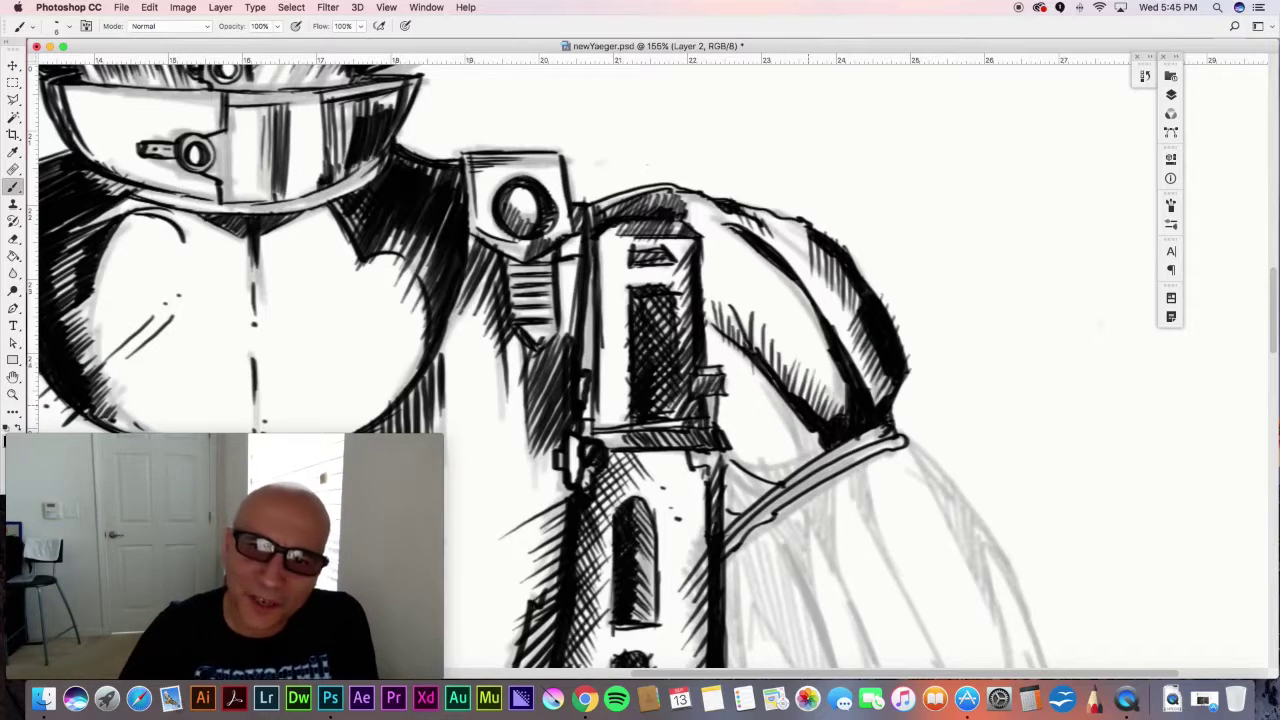
- Ink the dark pocket under the lower fold just above the band and hatch beside the fold line
{"action": "mouse_move", "coordinate": [765, 386]}
{"action": "left_mouse_down"}
{"action": "mouse_move", "coordinate": [802, 468]}
{"action": "mouse_move", "coordinate": [750, 471]}
{"action": "left_mouse_up"}
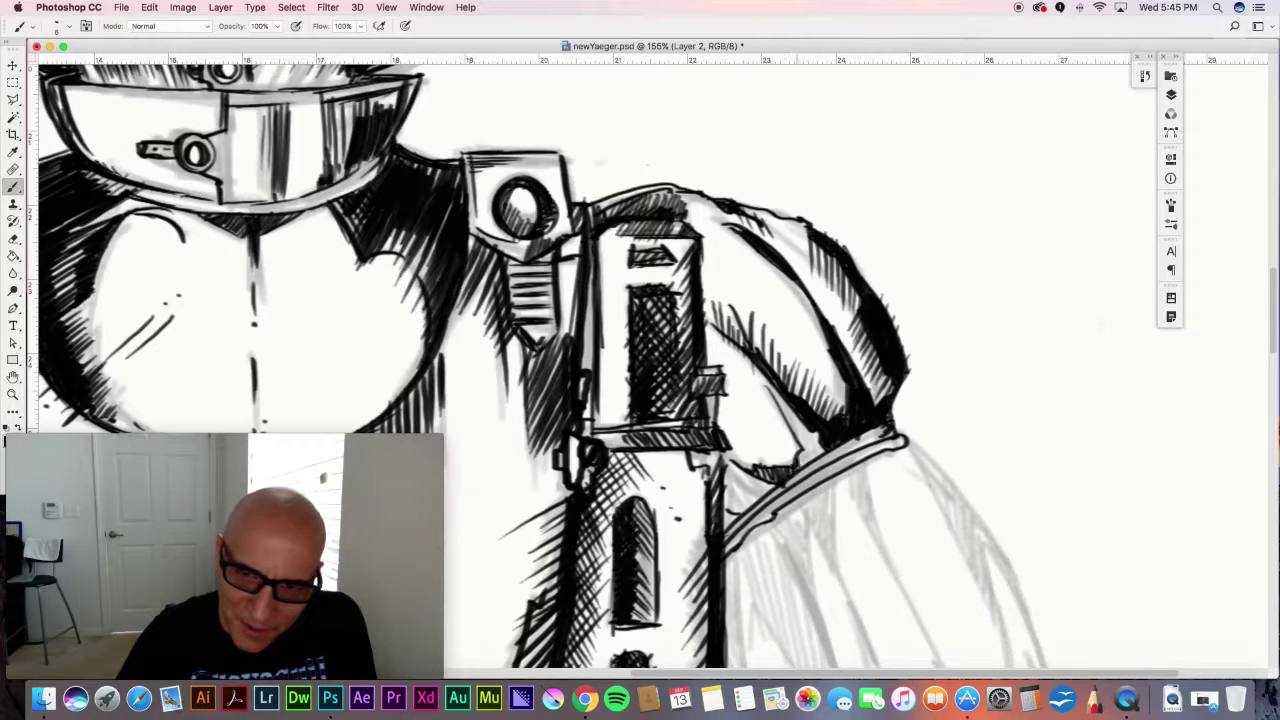
{"action": "left_click_drag", "start_coordinate": [800, 442], "coordinate": [810, 466]}
{"action": "left_click_drag", "start_coordinate": [804, 434], "coordinate": [818, 462]}
{"action": "left_click_drag", "start_coordinate": [814, 434], "coordinate": [822, 460]}
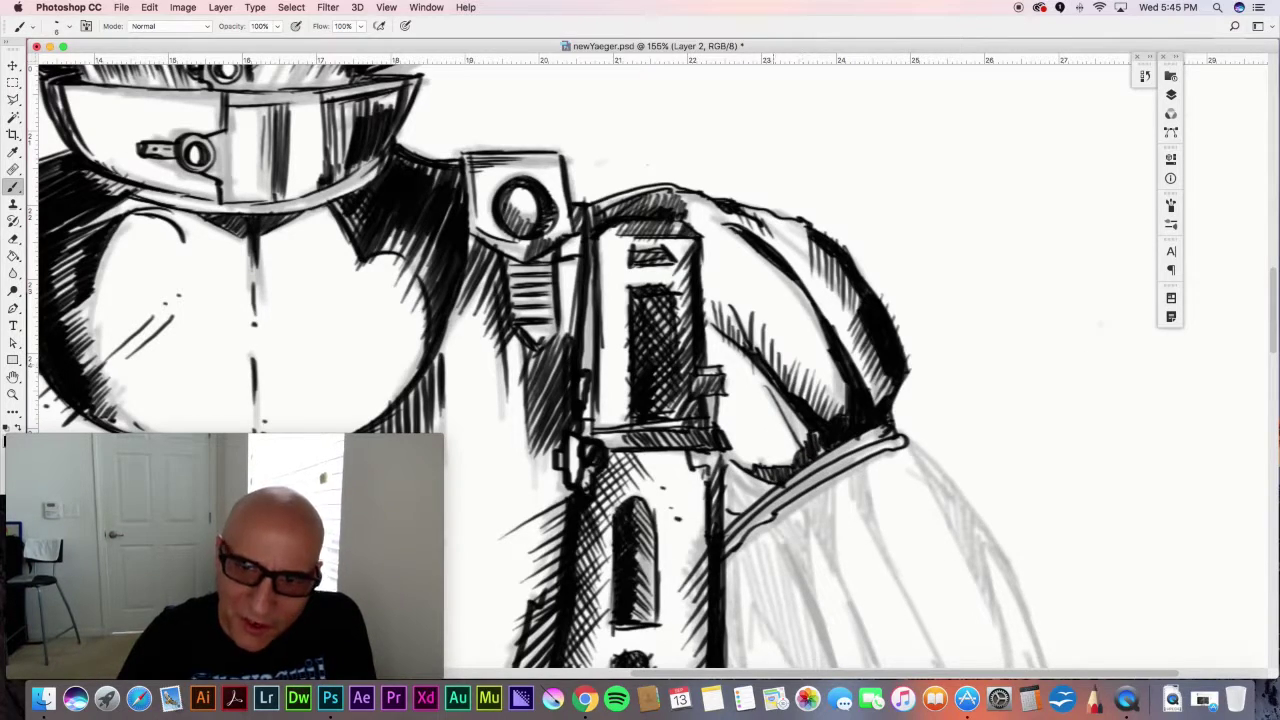
{"action": "left_click_drag", "start_coordinate": [777, 395], "coordinate": [785, 427]}
{"action": "left_click_drag", "start_coordinate": [779, 397], "coordinate": [798, 447]}
{"action": "left_click_drag", "start_coordinate": [793, 413], "coordinate": [803, 455]}
{"action": "mouse_move", "coordinate": [799, 415]}
{"action": "left_mouse_down"}
{"action": "mouse_move", "coordinate": [805, 449]}
{"action": "mouse_move", "coordinate": [800, 431]}
{"action": "left_mouse_up"}
{"action": "mouse_move", "coordinate": [780, 401]}
{"action": "left_mouse_down"}
{"action": "mouse_move", "coordinate": [798, 439]}
{"action": "mouse_move", "coordinate": [792, 423]}
{"action": "left_mouse_up"}
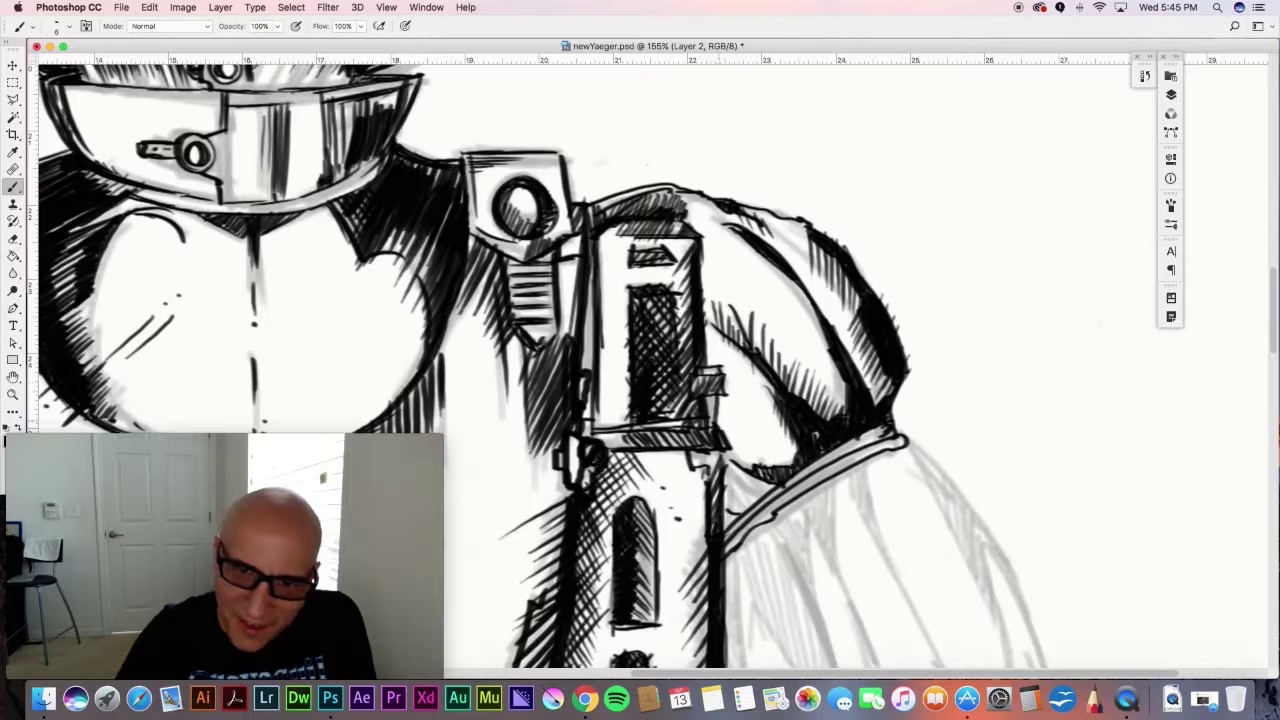
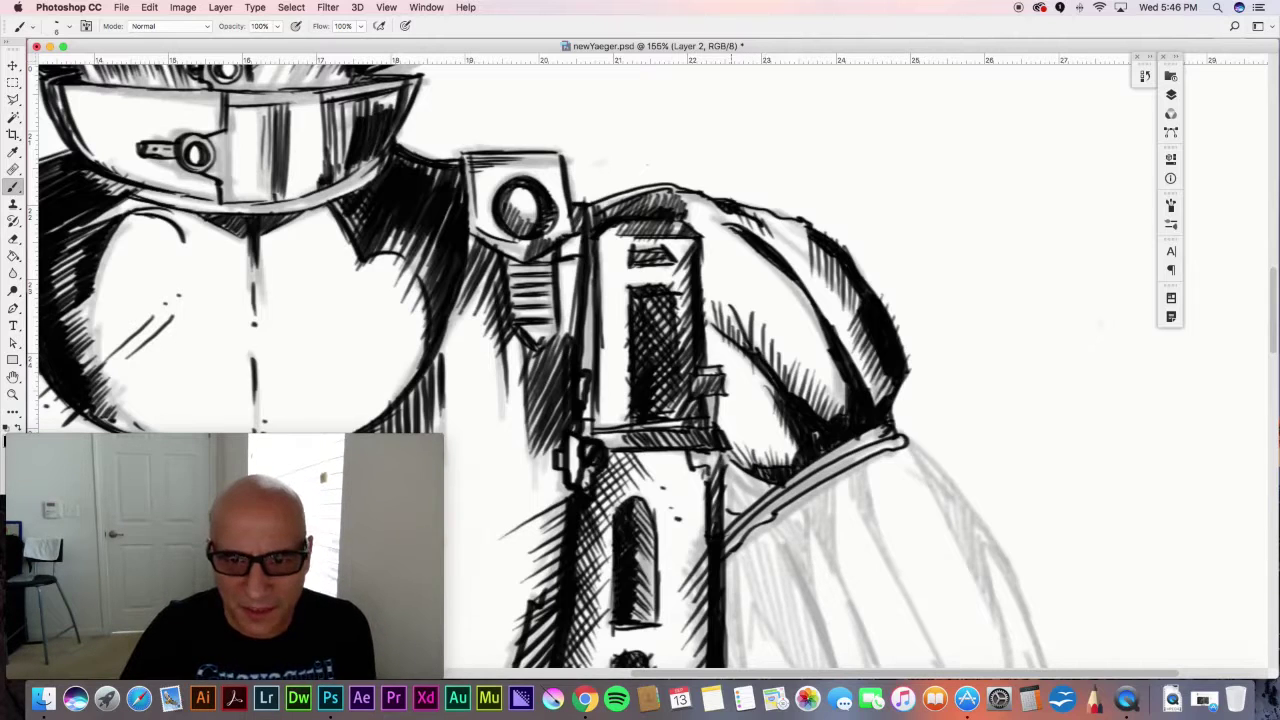
- Add hatching above the dark pocket at the sleeve's base and cross-hatch the shadow between the two folds
{"action": "left_click_drag", "start_coordinate": [761, 449], "coordinate": [772, 463]}
{"action": "left_click_drag", "start_coordinate": [769, 449], "coordinate": [790, 465]}
{"action": "left_click_drag", "start_coordinate": [783, 451], "coordinate": [793, 465]}
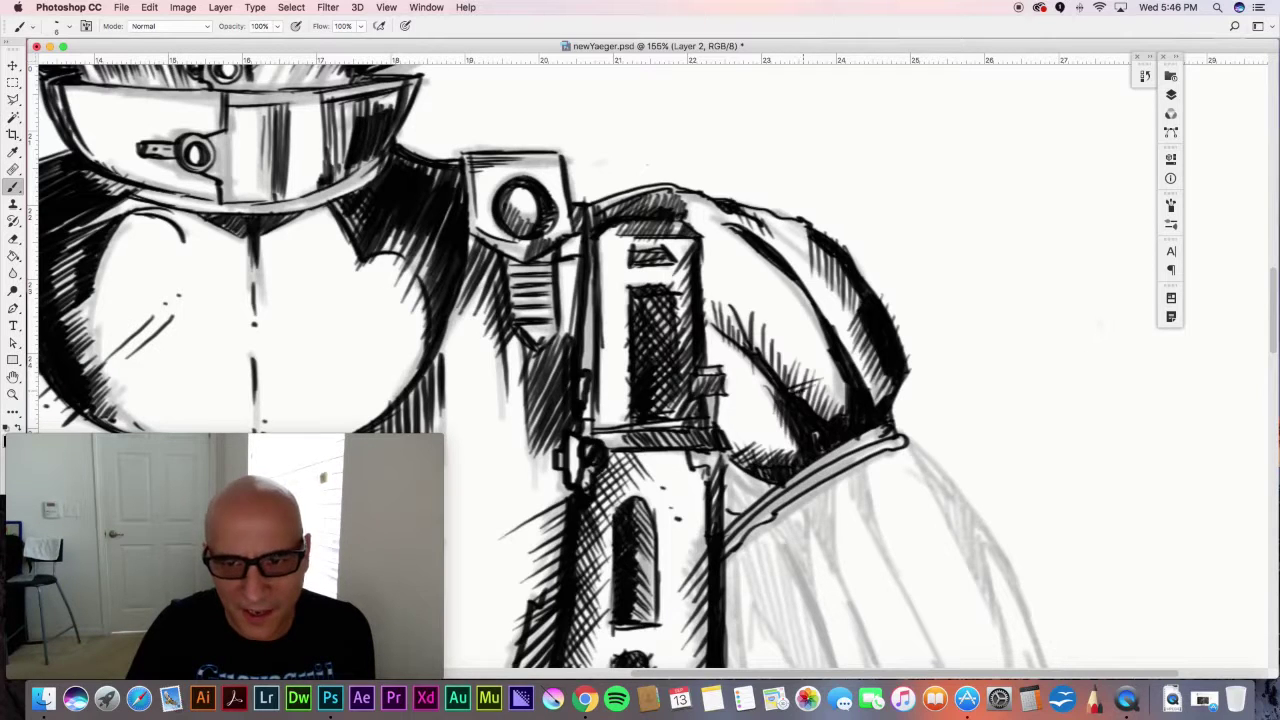
{"action": "left_click_drag", "start_coordinate": [809, 407], "coordinate": [831, 397]}
{"action": "left_click_drag", "start_coordinate": [813, 411], "coordinate": [846, 401]}
{"action": "left_click_drag", "start_coordinate": [827, 418], "coordinate": [848, 403]}
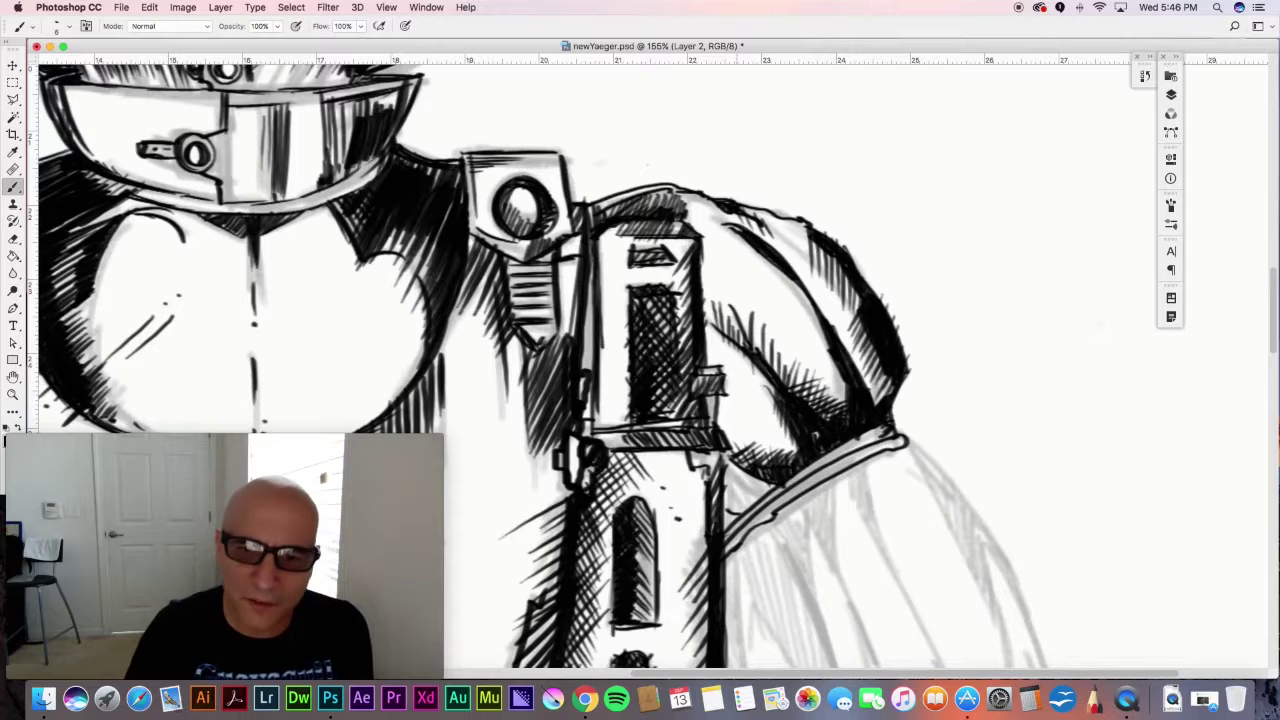
- Hatch the small sleeve fold tucked between the gun's side and the lower end of the band
{"action": "left_click_drag", "start_coordinate": [725, 473], "coordinate": [725, 509]}
{"action": "left_click_drag", "start_coordinate": [727, 477], "coordinate": [731, 515]}
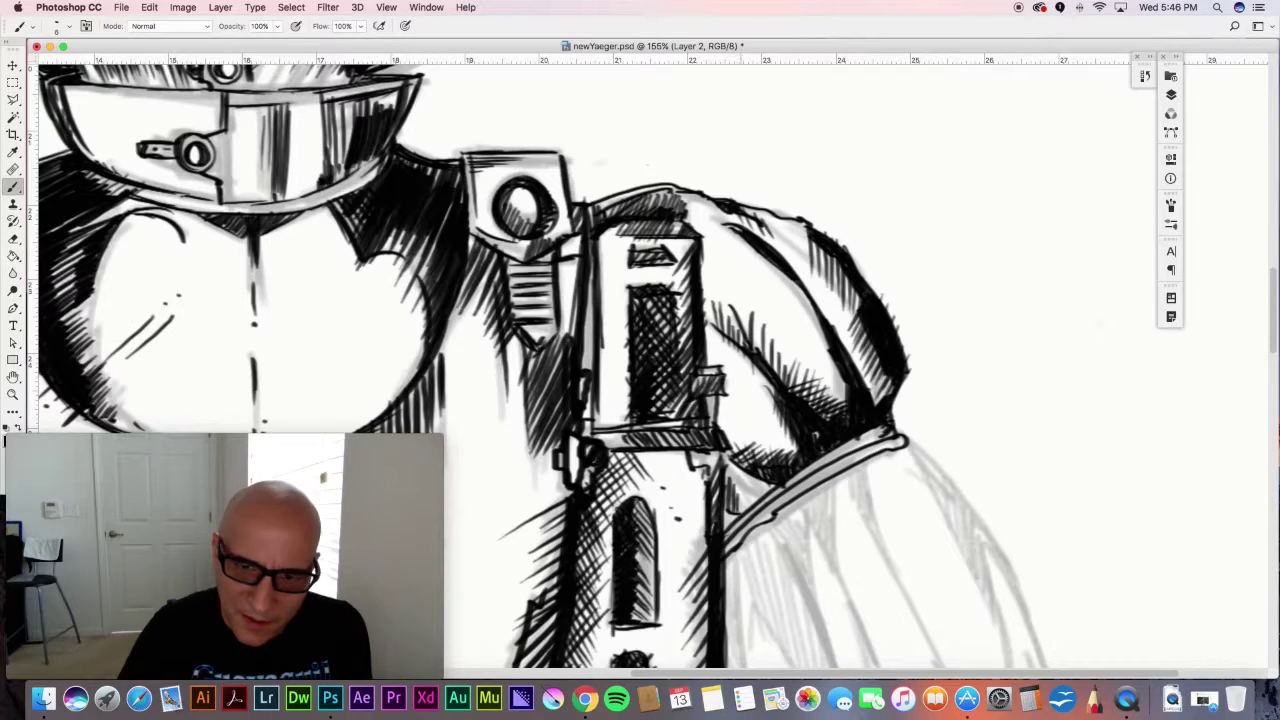
{"action": "left_click_drag", "start_coordinate": [739, 501], "coordinate": [742, 514]}
{"action": "left_click_drag", "start_coordinate": [746, 502], "coordinate": [748, 511]}
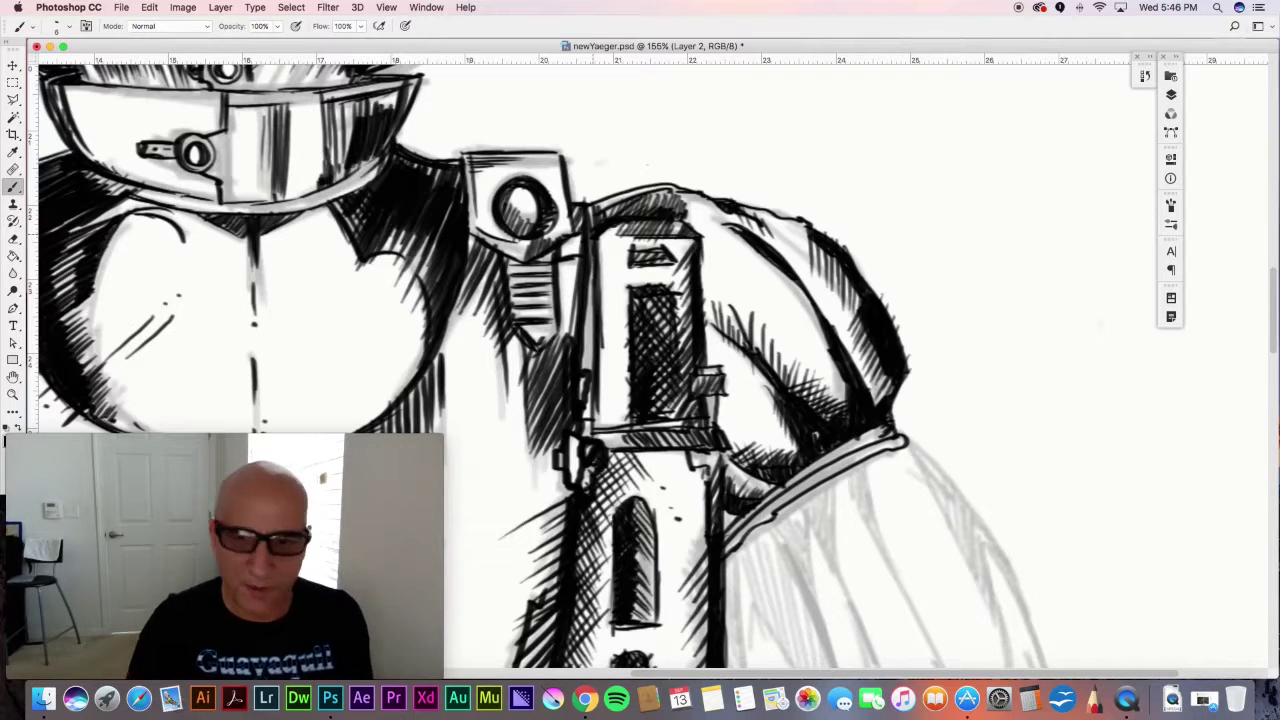
- Darken the diagonal arm band with lengthwise strokes and ink the small knot at its outer end
{"action": "left_click_drag", "start_coordinate": [728, 552], "coordinate": [888, 447]}
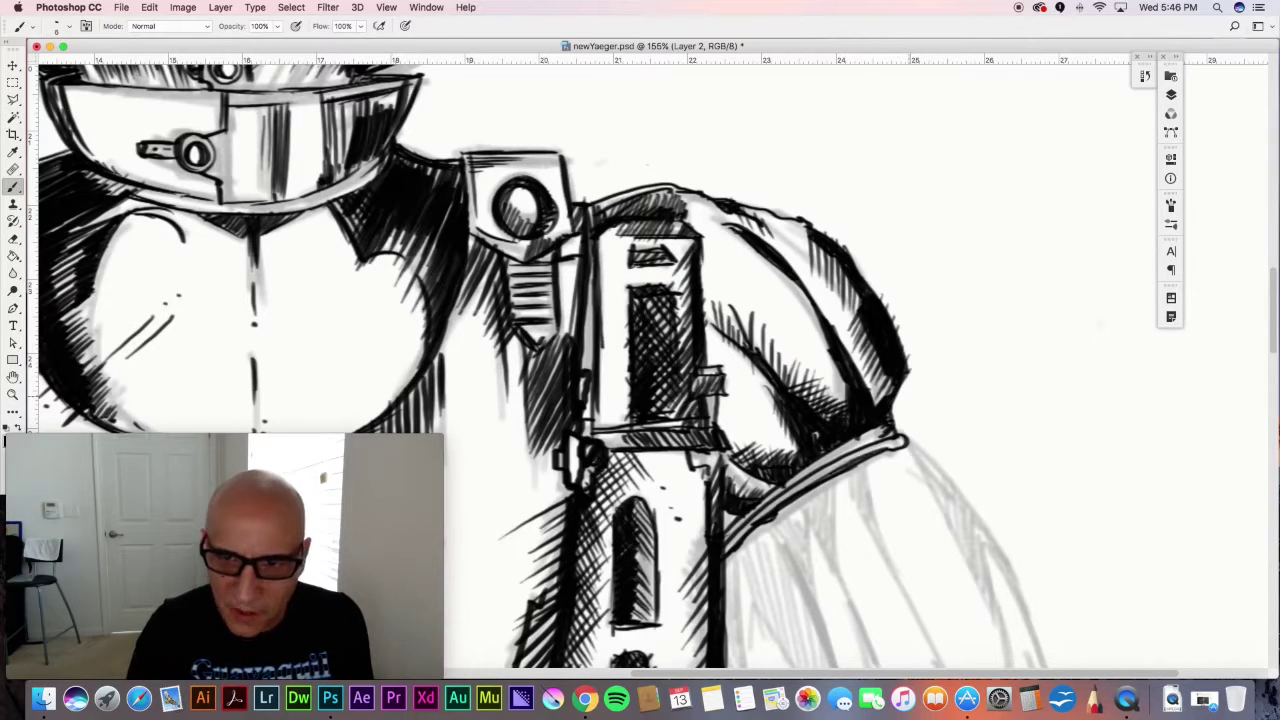
{"action": "left_click_drag", "start_coordinate": [786, 486], "coordinate": [834, 454]}
{"action": "left_click_drag", "start_coordinate": [834, 456], "coordinate": [866, 440]}
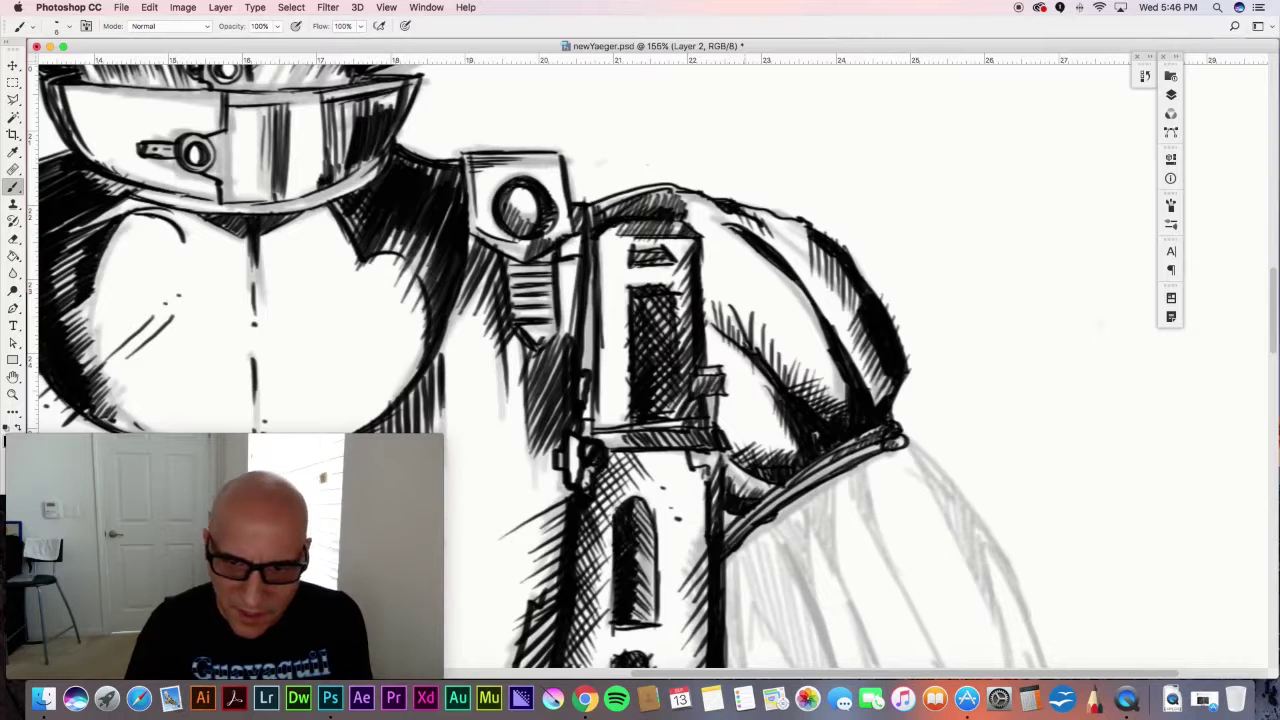
{"action": "left_click_drag", "start_coordinate": [890, 523], "coordinate": [698, 266]}
{"action": "mouse_move", "coordinate": [716, 186]}
{"action": "left_mouse_down"}
{"action": "mouse_move", "coordinate": [805, 262]}
{"action": "mouse_move", "coordinate": [832, 327]}
{"action": "left_mouse_up"}
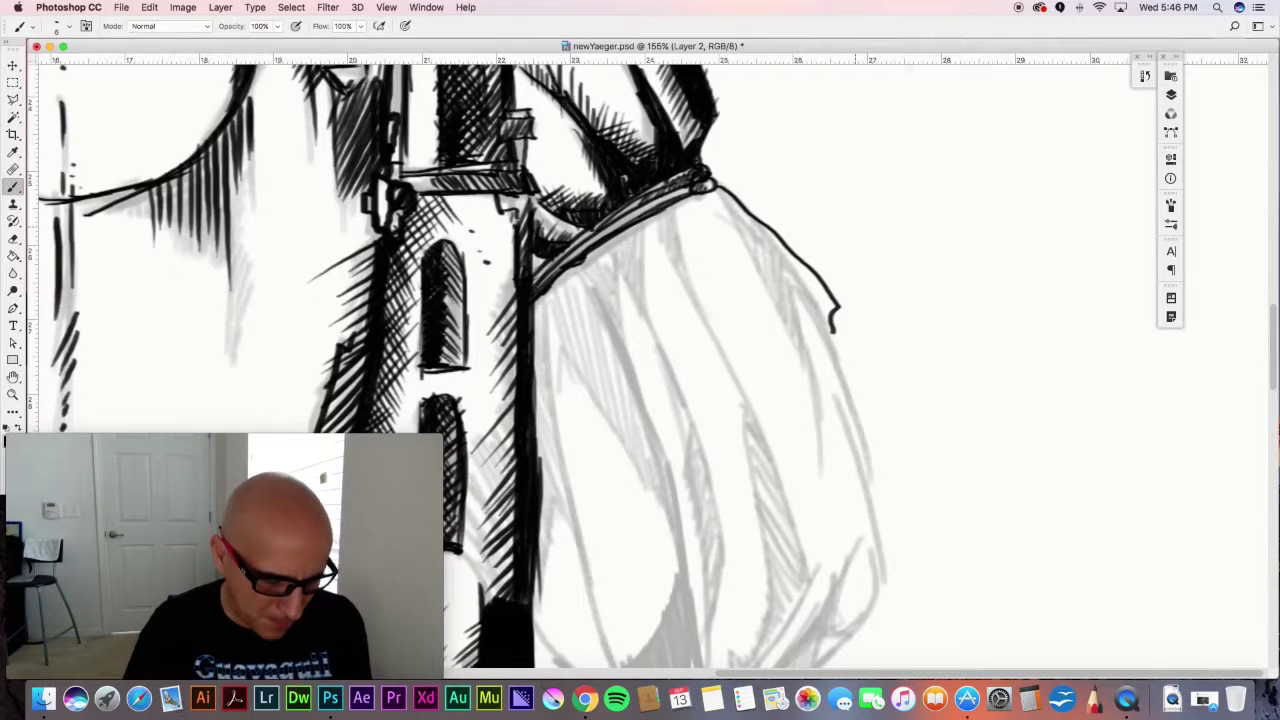
{"action": "key", "text": "super+z"}
{"action": "mouse_move", "coordinate": [716, 186]}
{"action": "left_mouse_down"}
{"action": "mouse_move", "coordinate": [829, 286]}
{"action": "mouse_move", "coordinate": [846, 337]}
{"action": "left_mouse_up"}
{"action": "key", "text": "super+z"}
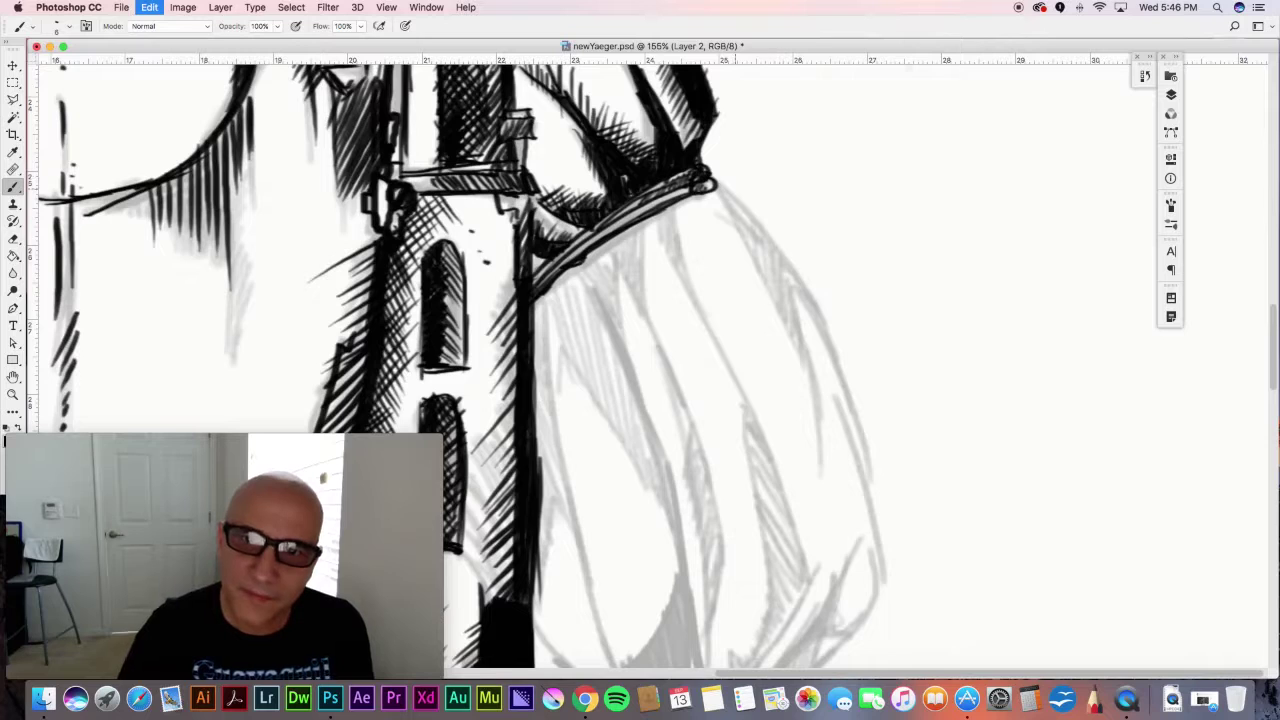
- Outline the outer edge of the puffed sleeve below the band, its small bottom tip and the fold lines beside the edge
{"action": "mouse_move", "coordinate": [716, 187]}
{"action": "left_mouse_down"}
{"action": "mouse_move", "coordinate": [784, 248]}
{"action": "mouse_move", "coordinate": [828, 325]}
{"action": "left_mouse_up"}
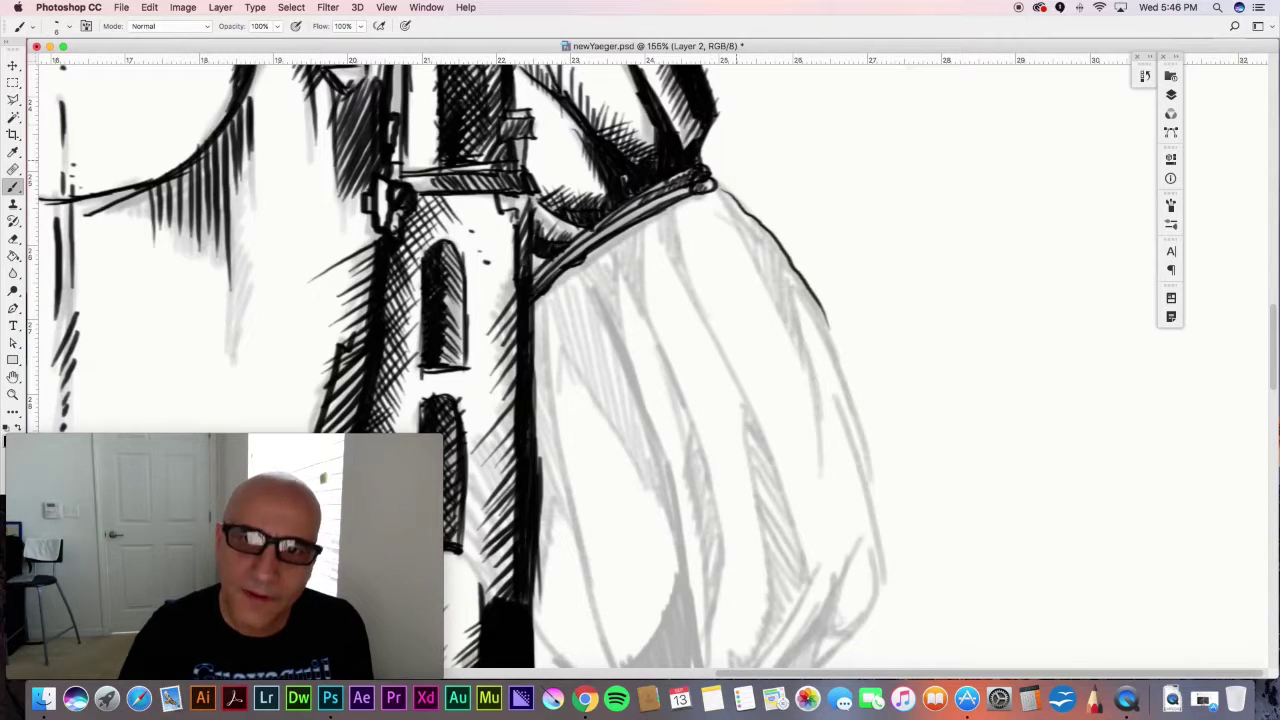
{"action": "left_click_drag", "start_coordinate": [828, 325], "coordinate": [869, 490]}
{"action": "mouse_move", "coordinate": [834, 396]}
{"action": "left_mouse_down"}
{"action": "mouse_move", "coordinate": [893, 576]}
{"action": "mouse_move", "coordinate": [878, 600]}
{"action": "mouse_move", "coordinate": [870, 552]}
{"action": "left_mouse_up"}
{"action": "mouse_move", "coordinate": [716, 192]}
{"action": "left_mouse_down"}
{"action": "mouse_move", "coordinate": [806, 384]}
{"action": "mouse_move", "coordinate": [814, 460]}
{"action": "mouse_move", "coordinate": [797, 296]}
{"action": "mouse_move", "coordinate": [858, 410]}
{"action": "left_mouse_up"}
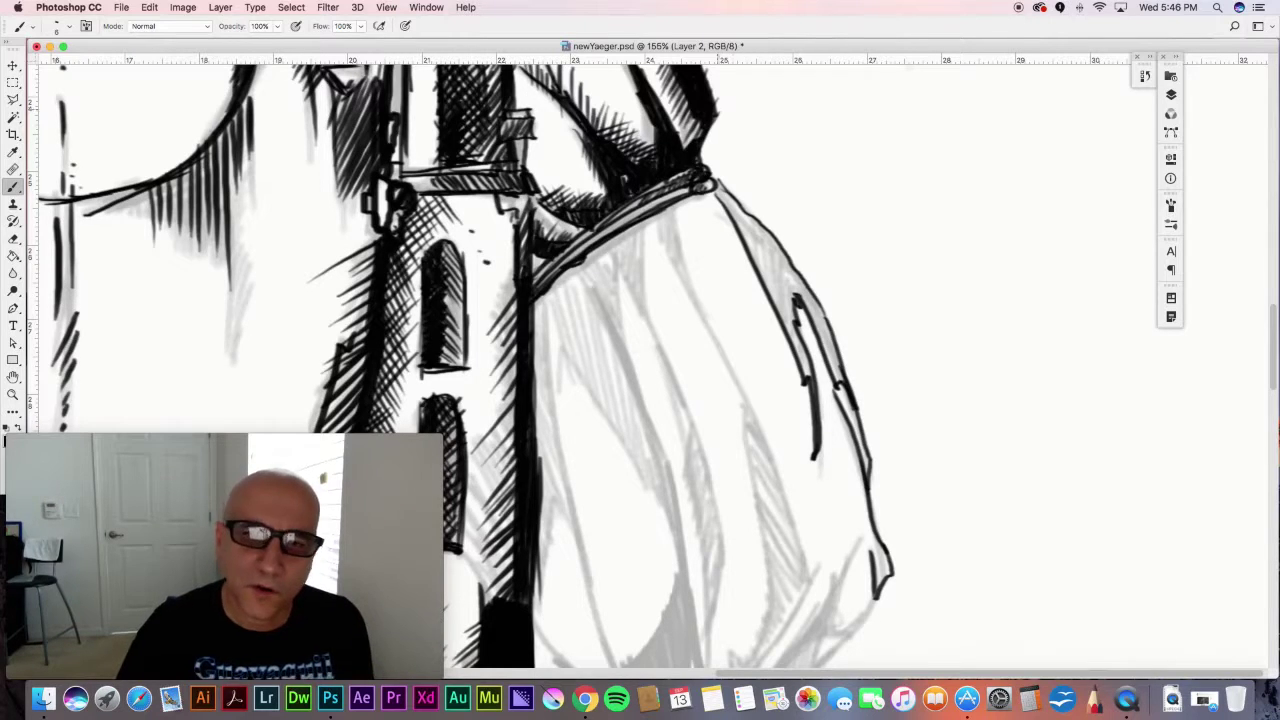
- Hatch the narrow shadow between the lower sleeve's outer edge and the fold line beside it
{"action": "left_click_drag", "start_coordinate": [716, 186], "coordinate": [762, 278]}
{"action": "left_click_drag", "start_coordinate": [758, 228], "coordinate": [784, 316]}
{"action": "left_click_drag", "start_coordinate": [778, 256], "coordinate": [794, 328]}
{"action": "left_click_drag", "start_coordinate": [788, 270], "coordinate": [800, 350]}
{"action": "left_click_drag", "start_coordinate": [790, 274], "coordinate": [836, 360]}
{"action": "left_click_drag", "start_coordinate": [826, 342], "coordinate": [846, 388]}
- Hatch inward along the lower sleeve's fold line from the band's knot down to the fold's tapered end
{"action": "left_click_drag", "start_coordinate": [708, 186], "coordinate": [732, 254]}
{"action": "left_click_drag", "start_coordinate": [728, 196], "coordinate": [740, 278]}
{"action": "left_click_drag", "start_coordinate": [734, 226], "coordinate": [754, 300]}
{"action": "left_click_drag", "start_coordinate": [752, 220], "coordinate": [770, 300]}
{"action": "left_click_drag", "start_coordinate": [756, 242], "coordinate": [772, 350]}
{"action": "left_click_drag", "start_coordinate": [776, 262], "coordinate": [786, 304]}
{"action": "left_click_drag", "start_coordinate": [768, 306], "coordinate": [778, 340]}
{"action": "left_click_drag", "start_coordinate": [778, 264], "coordinate": [798, 358]}
{"action": "left_click_drag", "start_coordinate": [780, 300], "coordinate": [798, 376]}
{"action": "left_click_drag", "start_coordinate": [784, 330], "coordinate": [802, 386]}
{"action": "left_click_drag", "start_coordinate": [782, 384], "coordinate": [800, 400]}
{"action": "left_click_drag", "start_coordinate": [792, 372], "coordinate": [810, 432]}
{"action": "mouse_move", "coordinate": [800, 396]}
{"action": "left_mouse_down"}
{"action": "mouse_move", "coordinate": [820, 462]}
{"action": "mouse_move", "coordinate": [802, 500]}
{"action": "left_mouse_up"}
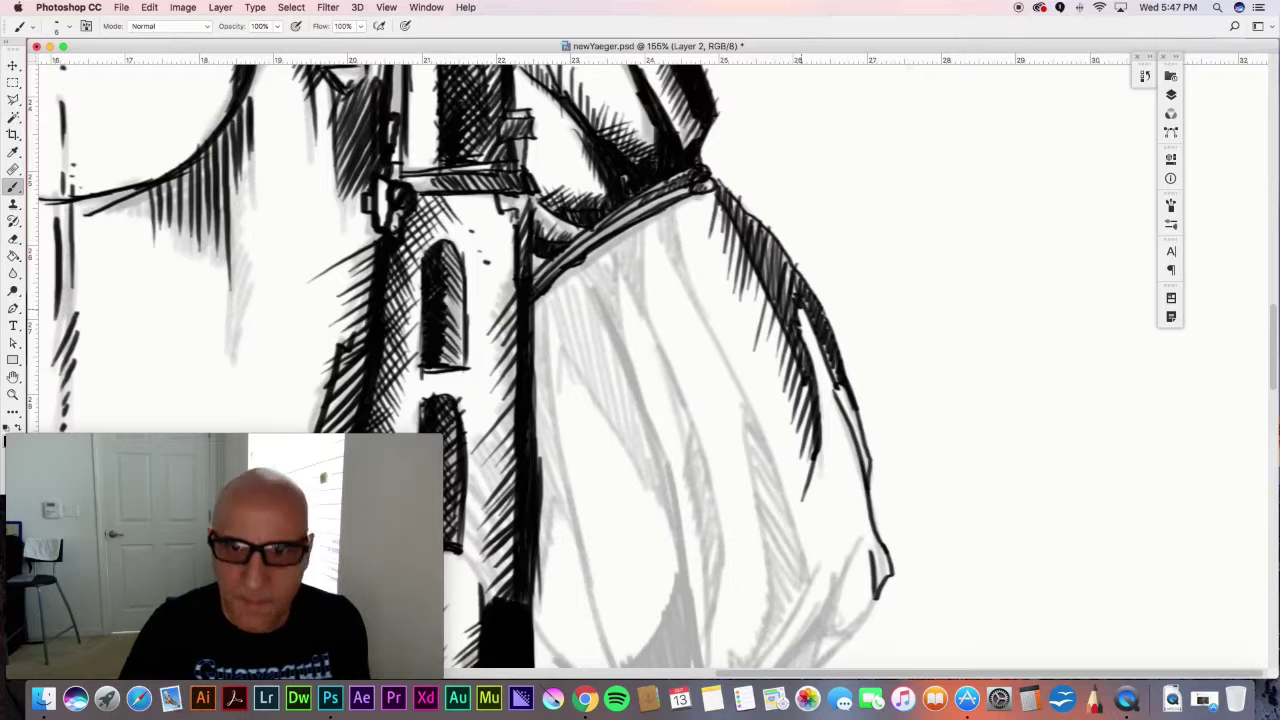
- Add strokes inside the narrow outer fold and darken the hatching along the lower sleeve's upper outer edge
{"action": "left_click_drag", "start_coordinate": [818, 353], "coordinate": [831, 391]}
{"action": "left_click_drag", "start_coordinate": [823, 363], "coordinate": [833, 395]}
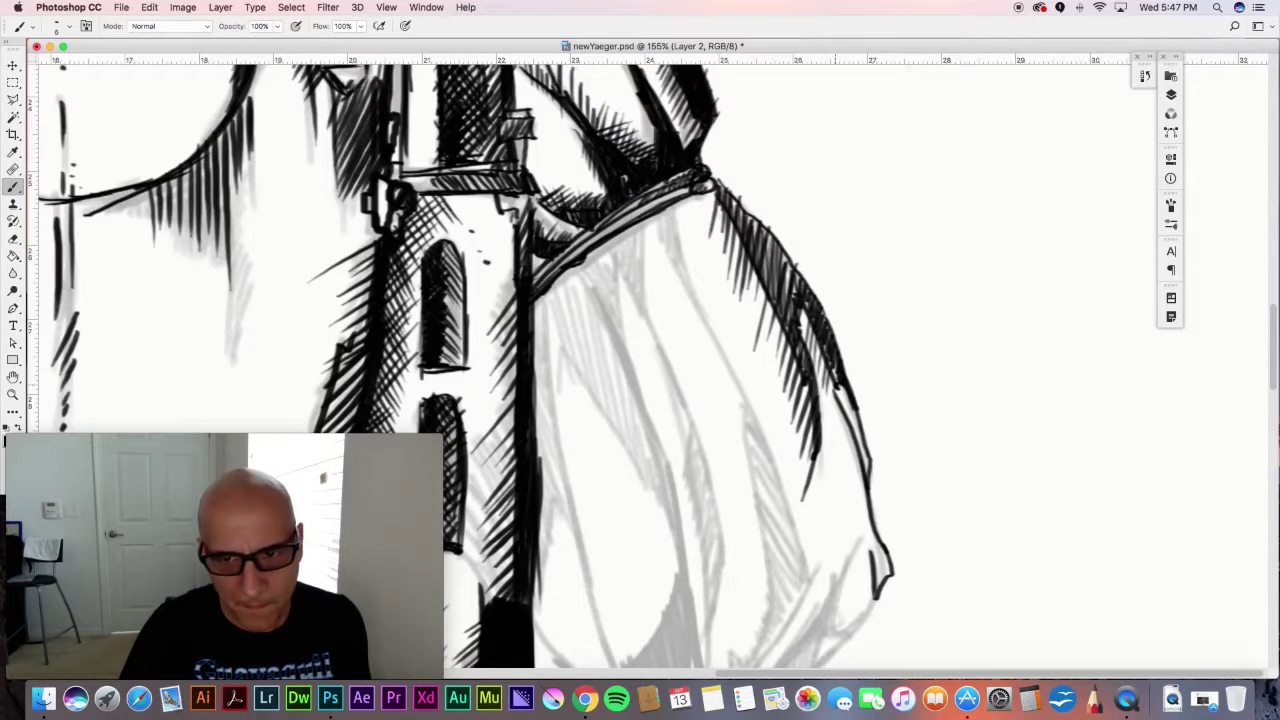
{"action": "left_click_drag", "start_coordinate": [754, 233], "coordinate": [783, 271]}
{"action": "mouse_move", "coordinate": [738, 208]}
{"action": "left_mouse_down"}
{"action": "mouse_move", "coordinate": [782, 266]}
{"action": "mouse_move", "coordinate": [774, 247]}
{"action": "left_mouse_up"}
{"action": "mouse_move", "coordinate": [734, 206]}
{"action": "left_mouse_down"}
{"action": "mouse_move", "coordinate": [774, 245]}
{"action": "mouse_move", "coordinate": [788, 286]}
{"action": "left_mouse_up"}
{"action": "left_click_drag", "start_coordinate": [775, 251], "coordinate": [783, 273]}
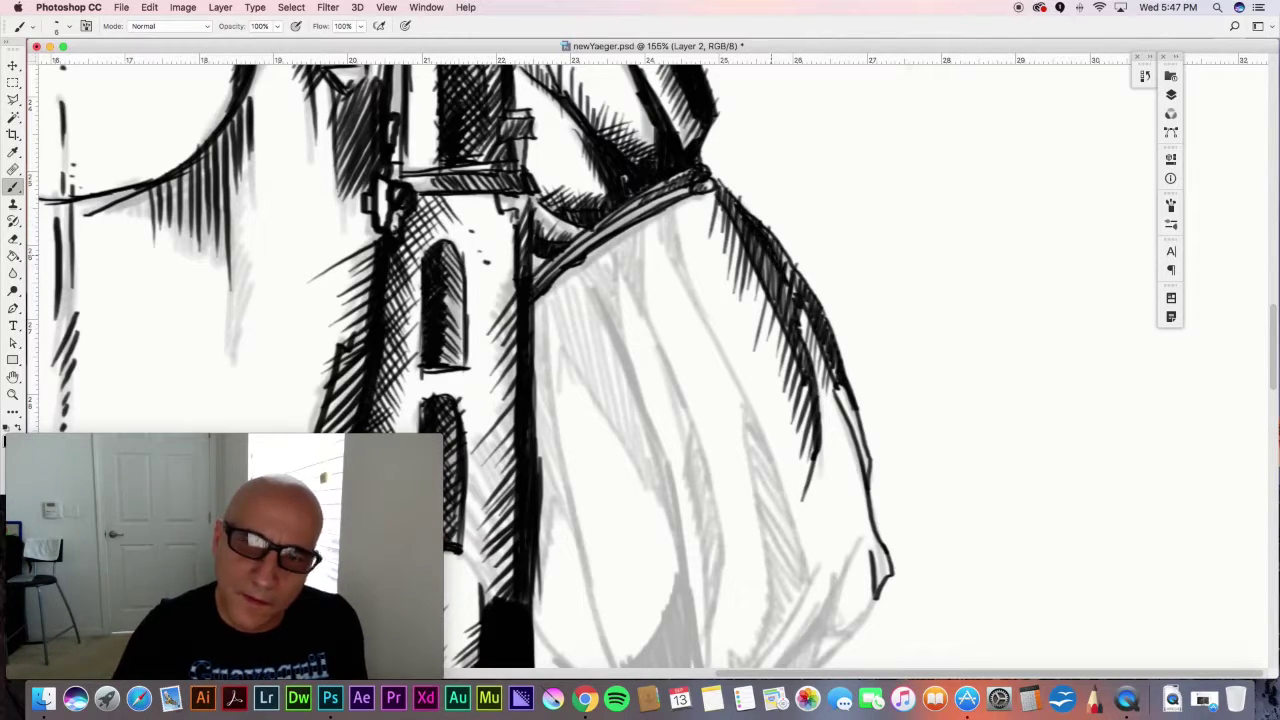
- Set the brush size to 20 px and fill the lower sleeve's outer-edge shadow and the area under the knot solid black
{"action": "left_click", "coordinate": [64, 30]}
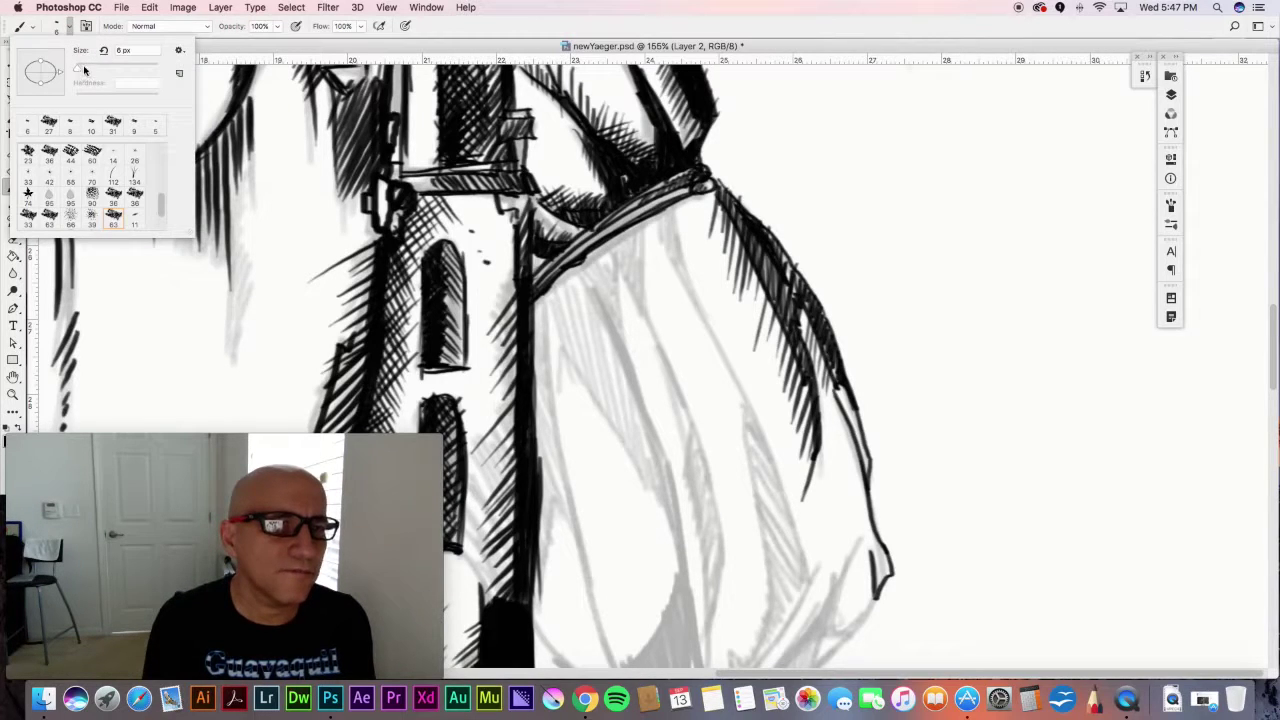
{"action": "left_click_drag", "start_coordinate": [78, 70], "coordinate": [84, 68]}
{"action": "mouse_move", "coordinate": [748, 232]}
{"action": "left_mouse_down"}
{"action": "mouse_move", "coordinate": [784, 293]}
{"action": "mouse_move", "coordinate": [740, 212]}
{"action": "mouse_move", "coordinate": [796, 278]}
{"action": "mouse_move", "coordinate": [780, 272]}
{"action": "mouse_move", "coordinate": [792, 325]}
{"action": "mouse_move", "coordinate": [791, 295]}
{"action": "mouse_move", "coordinate": [806, 293]}
{"action": "mouse_move", "coordinate": [838, 347]}
{"action": "mouse_move", "coordinate": [836, 376]}
{"action": "mouse_move", "coordinate": [780, 312]}
{"action": "mouse_move", "coordinate": [804, 389]}
{"action": "left_mouse_up"}
{"action": "mouse_move", "coordinate": [693, 193]}
{"action": "left_mouse_down"}
{"action": "mouse_move", "coordinate": [738, 222]}
{"action": "mouse_move", "coordinate": [730, 202]}
{"action": "mouse_move", "coordinate": [694, 182]}
{"action": "mouse_move", "coordinate": [686, 192]}
{"action": "mouse_move", "coordinate": [724, 212]}
{"action": "left_mouse_up"}
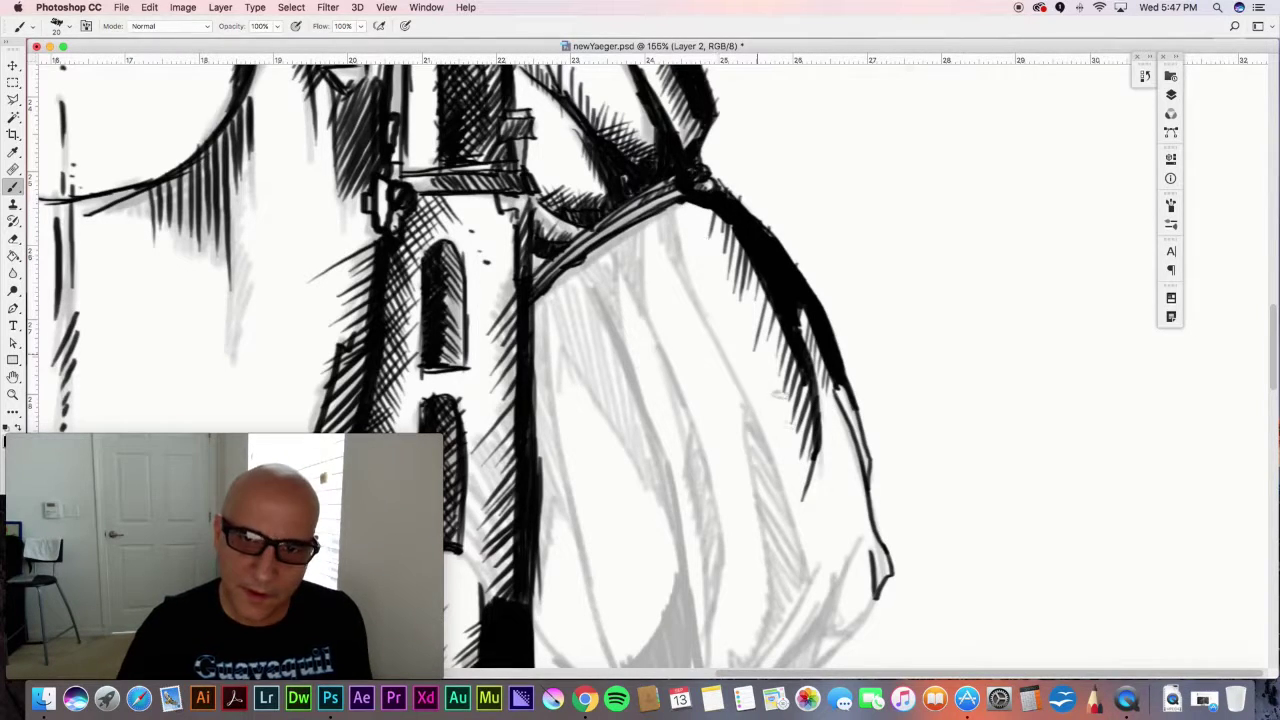
- Block in the two long fold shadows in the middle of the lower sleeve with solid black
{"action": "left_click_drag", "start_coordinate": [742, 408], "coordinate": [778, 580]}
{"action": "mouse_move", "coordinate": [770, 478]}
{"action": "left_mouse_down"}
{"action": "mouse_move", "coordinate": [802, 606]}
{"action": "mouse_move", "coordinate": [778, 598]}
{"action": "mouse_move", "coordinate": [792, 608]}
{"action": "mouse_move", "coordinate": [758, 652]}
{"action": "left_mouse_up"}
{"action": "left_click_drag", "start_coordinate": [690, 440], "coordinate": [714, 600]}
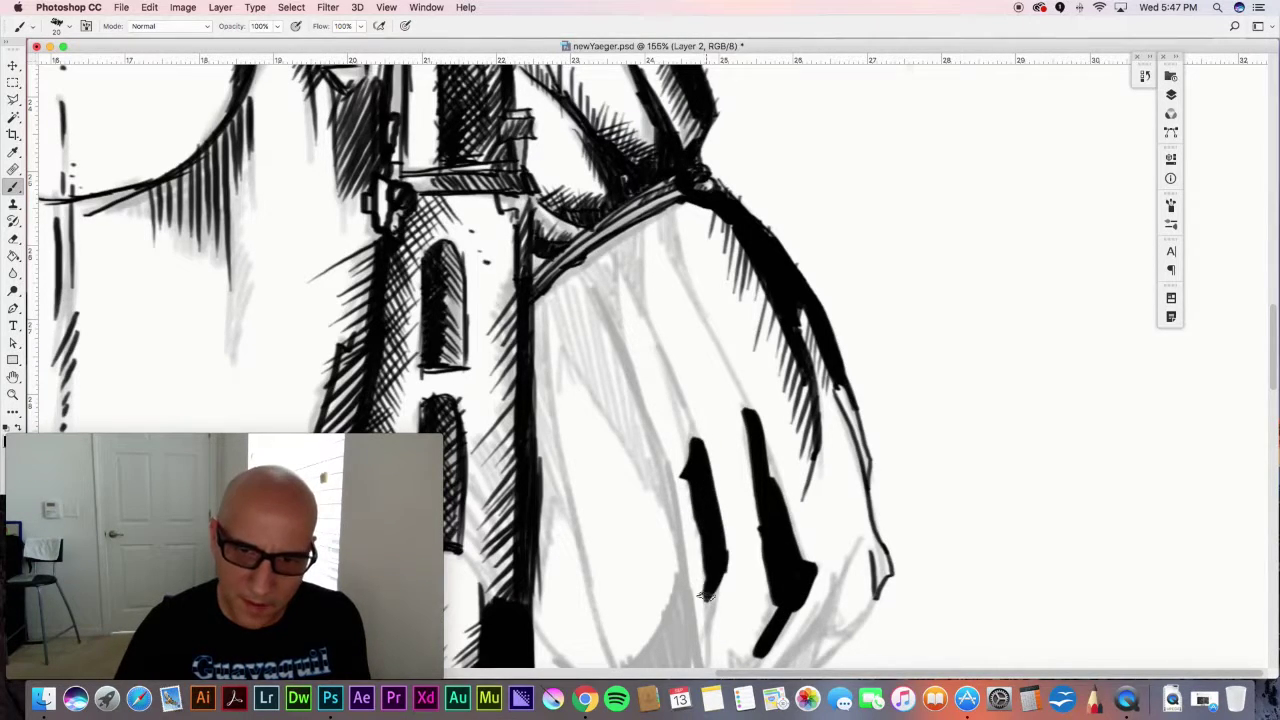
- Fill two short fold shadows below the lower sleeve's band and the large wedge shadow at its gathered base solid black
{"action": "mouse_move", "coordinate": [622, 252]}
{"action": "left_mouse_down"}
{"action": "mouse_move", "coordinate": [645, 305]}
{"action": "mouse_move", "coordinate": [626, 248]}
{"action": "mouse_move", "coordinate": [636, 240]}
{"action": "left_mouse_up"}
{"action": "mouse_move", "coordinate": [586, 278]}
{"action": "left_mouse_down"}
{"action": "mouse_move", "coordinate": [614, 334]}
{"action": "mouse_move", "coordinate": [594, 281]}
{"action": "left_mouse_up"}
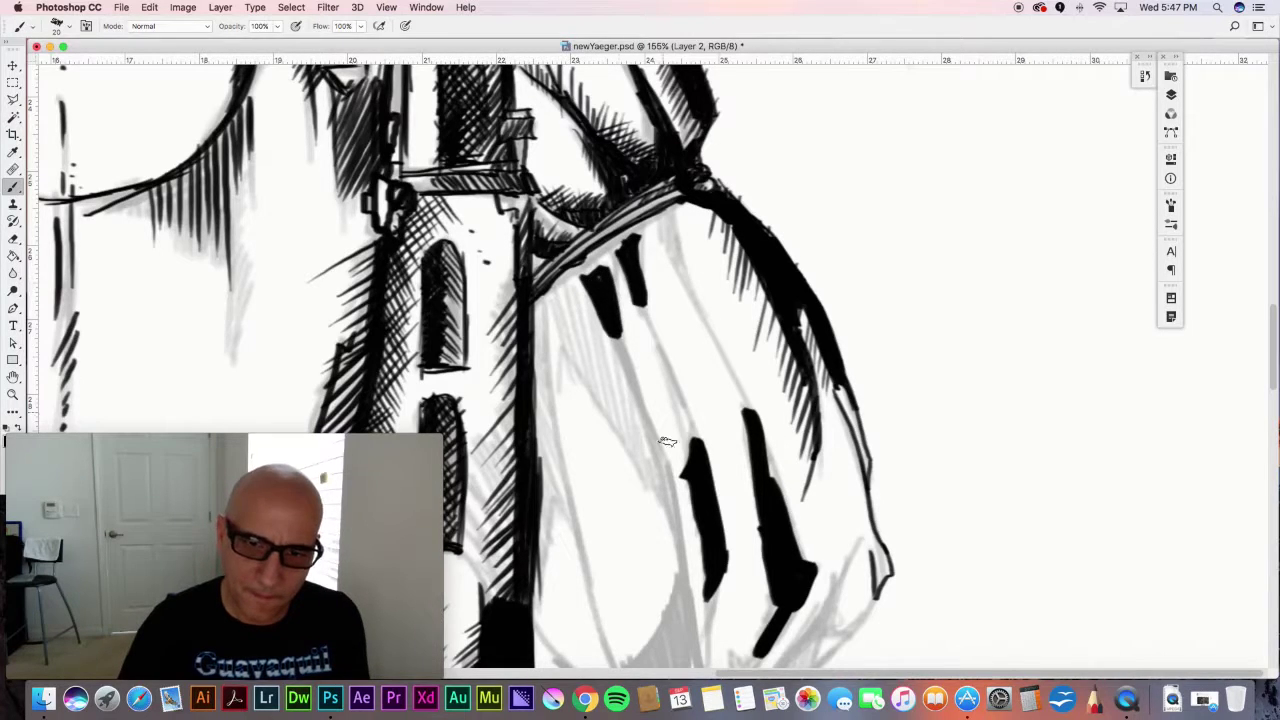
{"action": "left_click_drag", "start_coordinate": [686, 556], "coordinate": [640, 660]}
{"action": "left_click_drag", "start_coordinate": [686, 578], "coordinate": [690, 668]}
{"action": "mouse_move", "coordinate": [681, 622]}
{"action": "left_mouse_down"}
{"action": "mouse_move", "coordinate": [664, 662]}
{"action": "mouse_move", "coordinate": [648, 655]}
{"action": "left_mouse_up"}
{"action": "scroll", "coordinate": [709, 618], "scroll_direction": "down", "scroll_amount": 6}
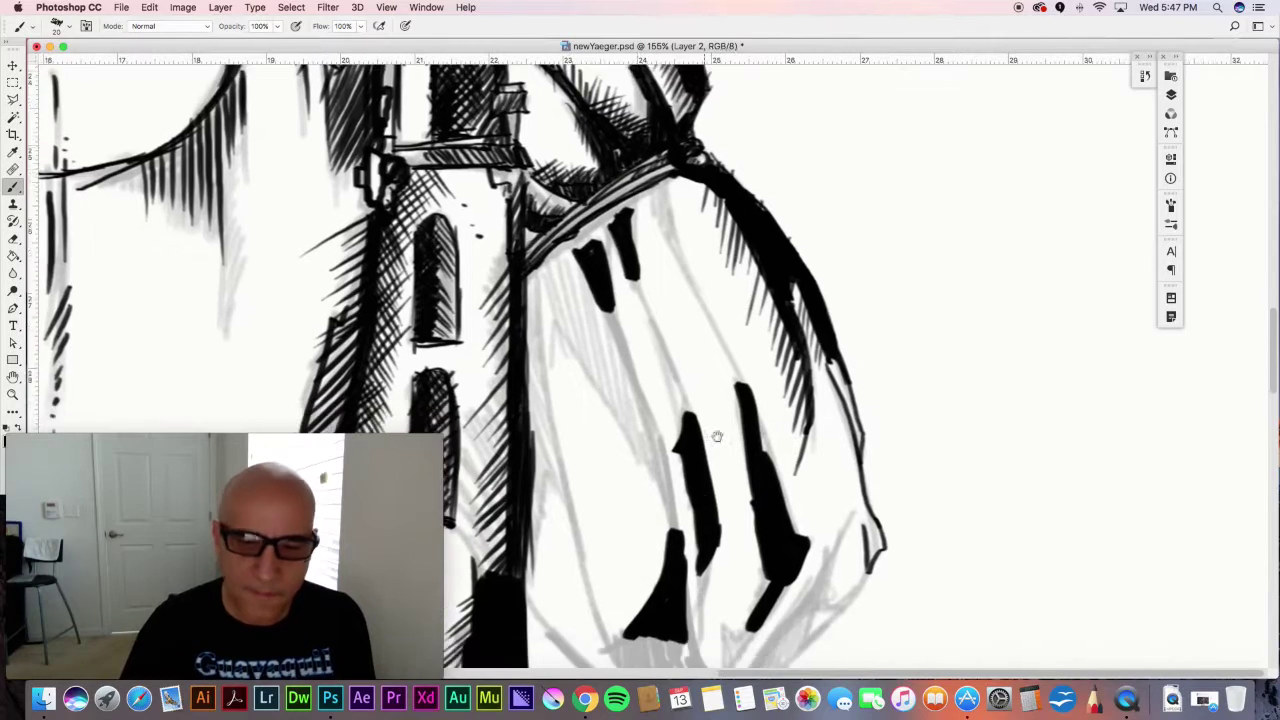
{"action": "mouse_move", "coordinate": [668, 342]}
{"action": "left_mouse_down"}
{"action": "mouse_move", "coordinate": [628, 356]}
{"action": "mouse_move", "coordinate": [662, 398]}
{"action": "mouse_move", "coordinate": [742, 410]}
{"action": "mouse_move", "coordinate": [706, 340]}
{"action": "mouse_move", "coordinate": [660, 375]}
{"action": "mouse_move", "coordinate": [645, 360]}
{"action": "mouse_move", "coordinate": [668, 392]}
{"action": "mouse_move", "coordinate": [696, 395]}
{"action": "left_mouse_up"}
- Block in the slanted shadow near the sleeve's lower outer edge and ink the gathered cuff line with bold strokes
{"action": "left_click_drag", "start_coordinate": [852, 272], "coordinate": [762, 398]}
{"action": "mouse_move", "coordinate": [762, 398]}
{"action": "left_mouse_down"}
{"action": "mouse_move", "coordinate": [855, 320]}
{"action": "mouse_move", "coordinate": [790, 362]}
{"action": "mouse_move", "coordinate": [800, 358]}
{"action": "left_mouse_up"}
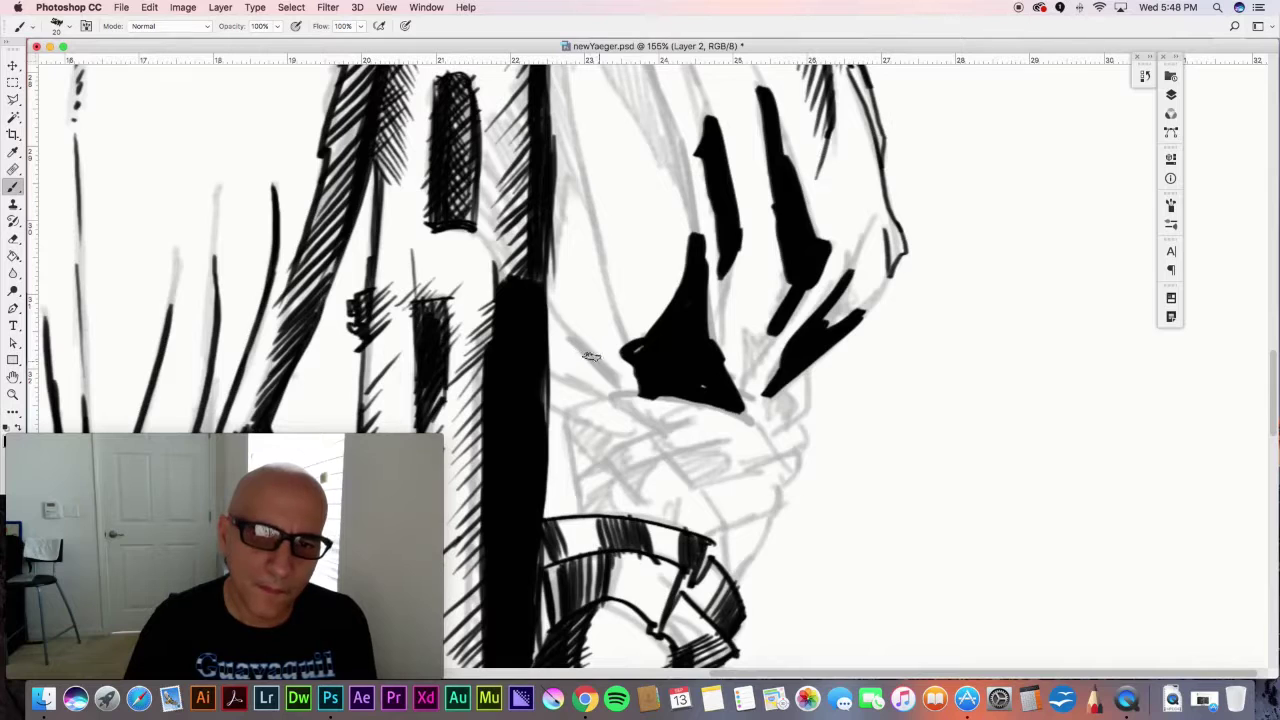
{"action": "left_click_drag", "start_coordinate": [564, 336], "coordinate": [655, 414]}
{"action": "left_click_drag", "start_coordinate": [558, 380], "coordinate": [642, 405]}
{"action": "left_click_drag", "start_coordinate": [563, 412], "coordinate": [640, 384]}
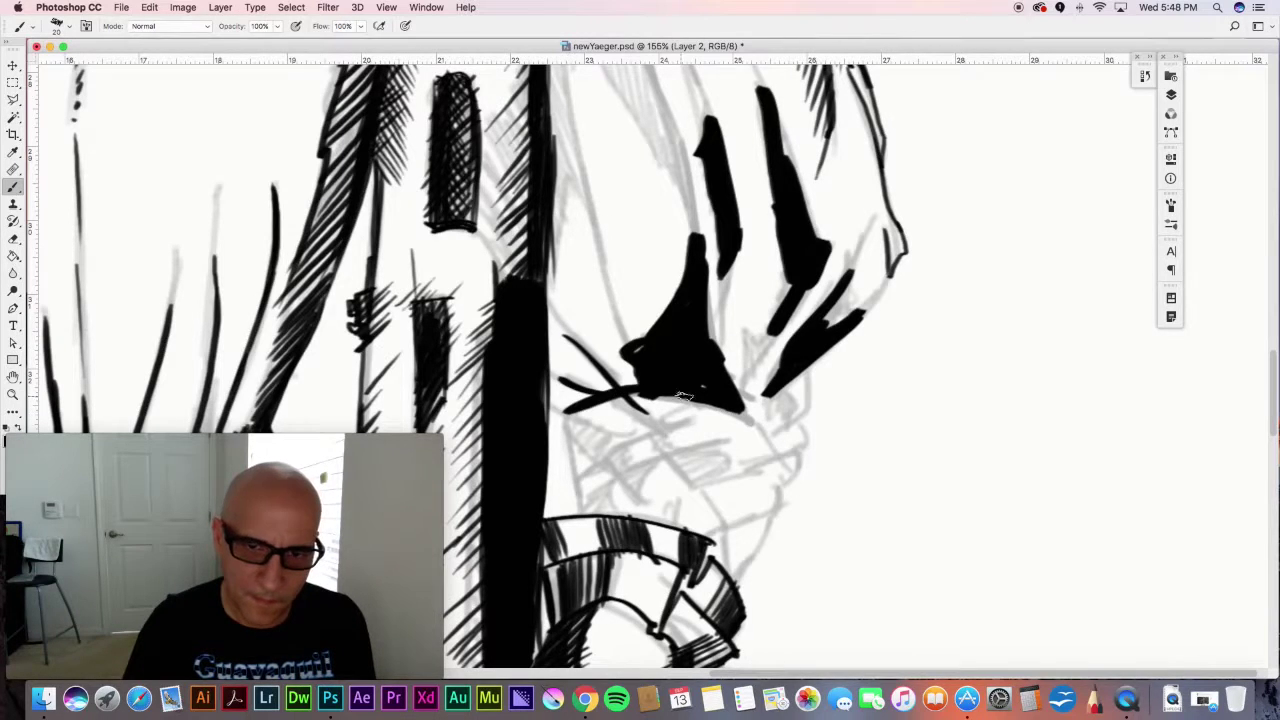
{"action": "mouse_move", "coordinate": [745, 408]}
{"action": "left_mouse_down"}
{"action": "mouse_move", "coordinate": [795, 386]}
{"action": "mouse_move", "coordinate": [774, 436]}
{"action": "mouse_move", "coordinate": [802, 389]}
{"action": "mouse_move", "coordinate": [762, 428]}
{"action": "mouse_move", "coordinate": [772, 422]}
{"action": "left_mouse_up"}
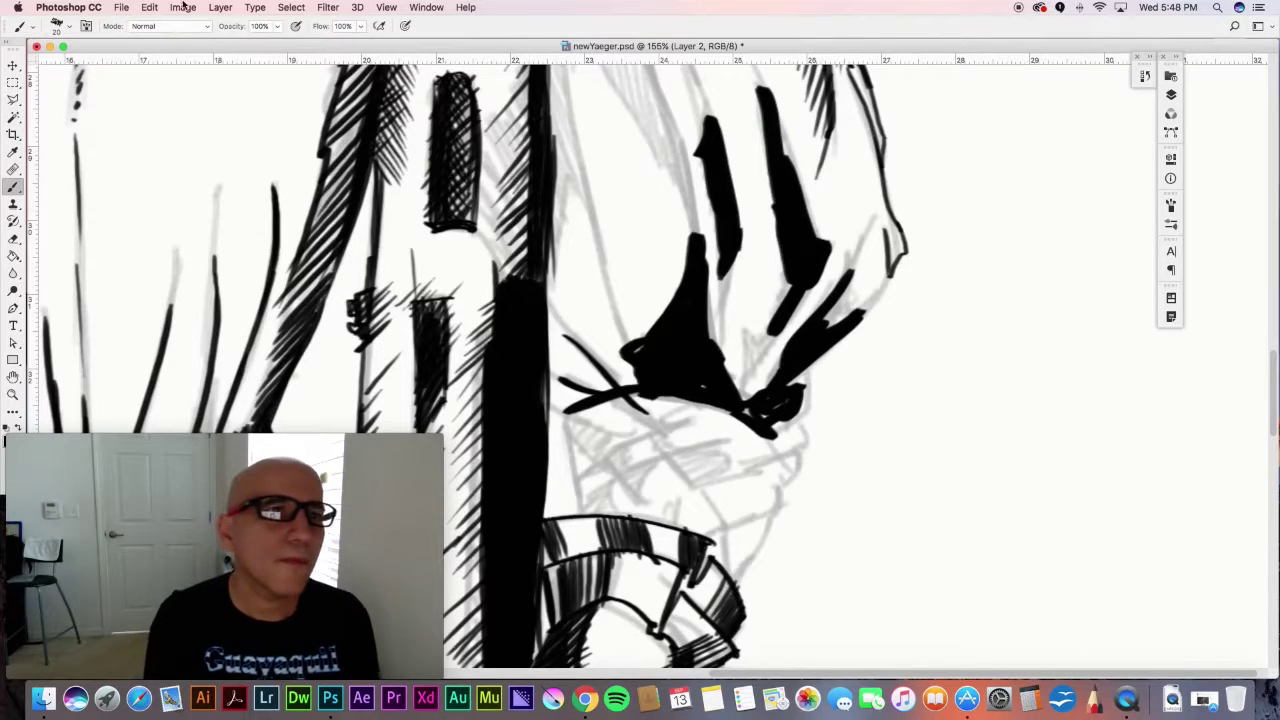
- Set the brush size to 6 px and ink the narrow tapered fold from the band's knot down to the outer long shadow
{"action": "left_click", "coordinate": [66, 30]}
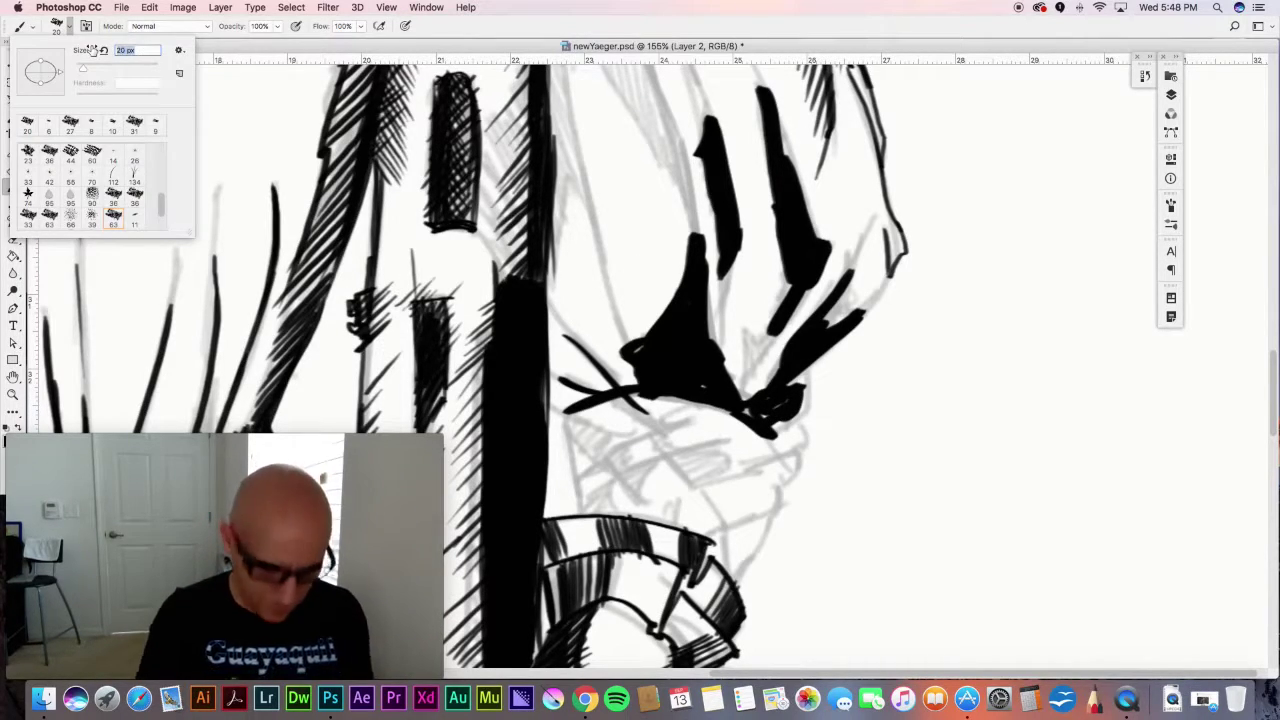
{"action": "type", "text": "6"}
{"action": "key", "text": "Return"}
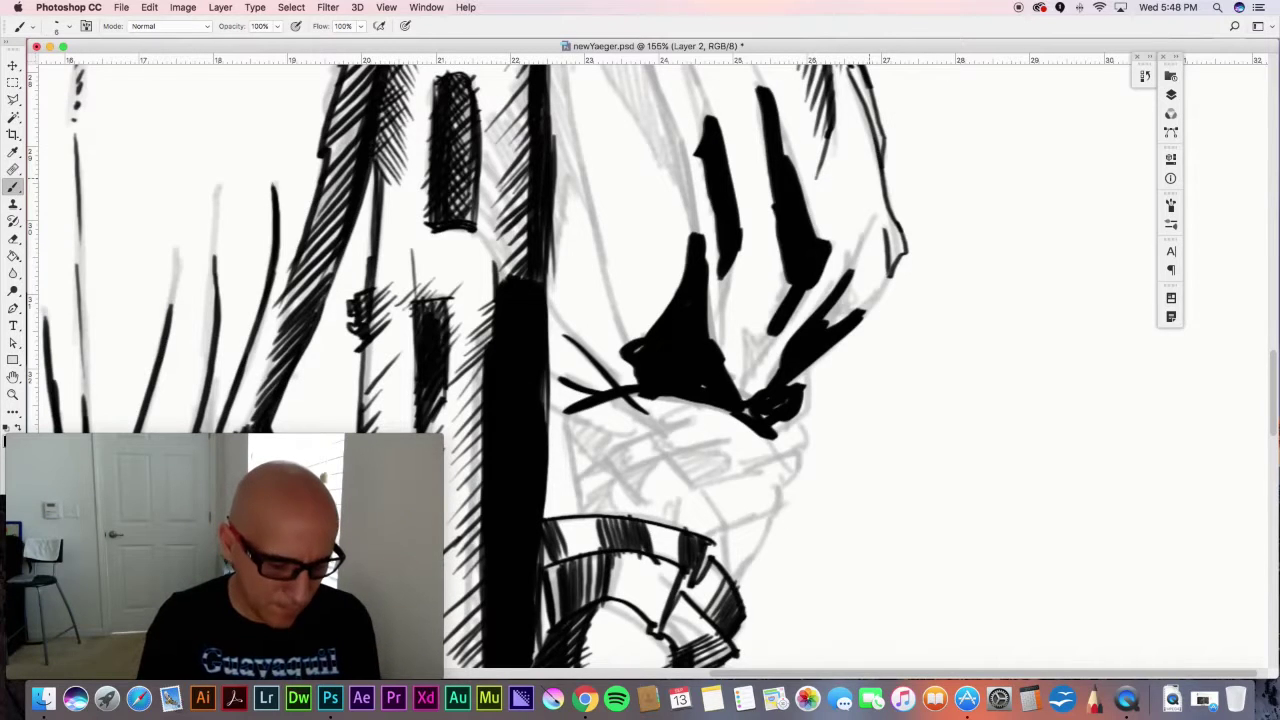
{"action": "left_click_drag", "start_coordinate": [821, 193], "coordinate": [796, 484]}
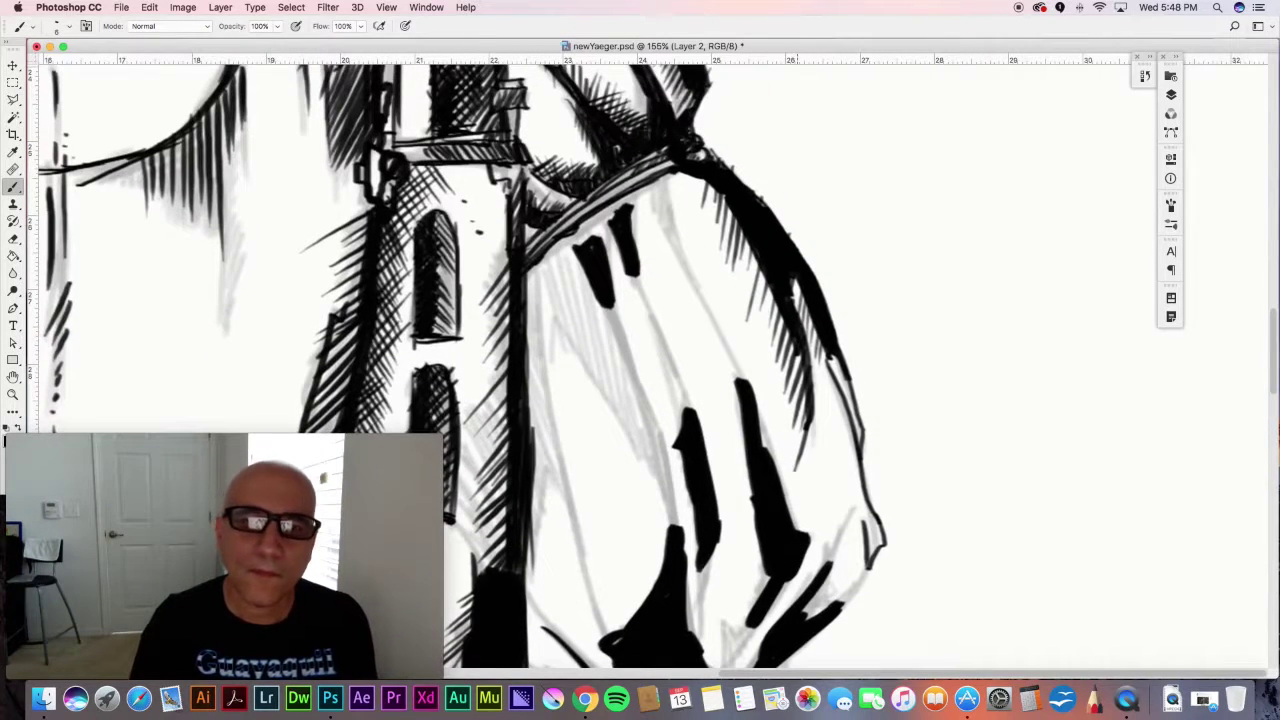
{"action": "mouse_move", "coordinate": [671, 176]}
{"action": "left_mouse_down"}
{"action": "mouse_move", "coordinate": [667, 210]}
{"action": "mouse_move", "coordinate": [762, 378]}
{"action": "mouse_move", "coordinate": [770, 454]}
{"action": "left_mouse_up"}
{"action": "left_click_drag", "start_coordinate": [650, 193], "coordinate": [745, 374]}
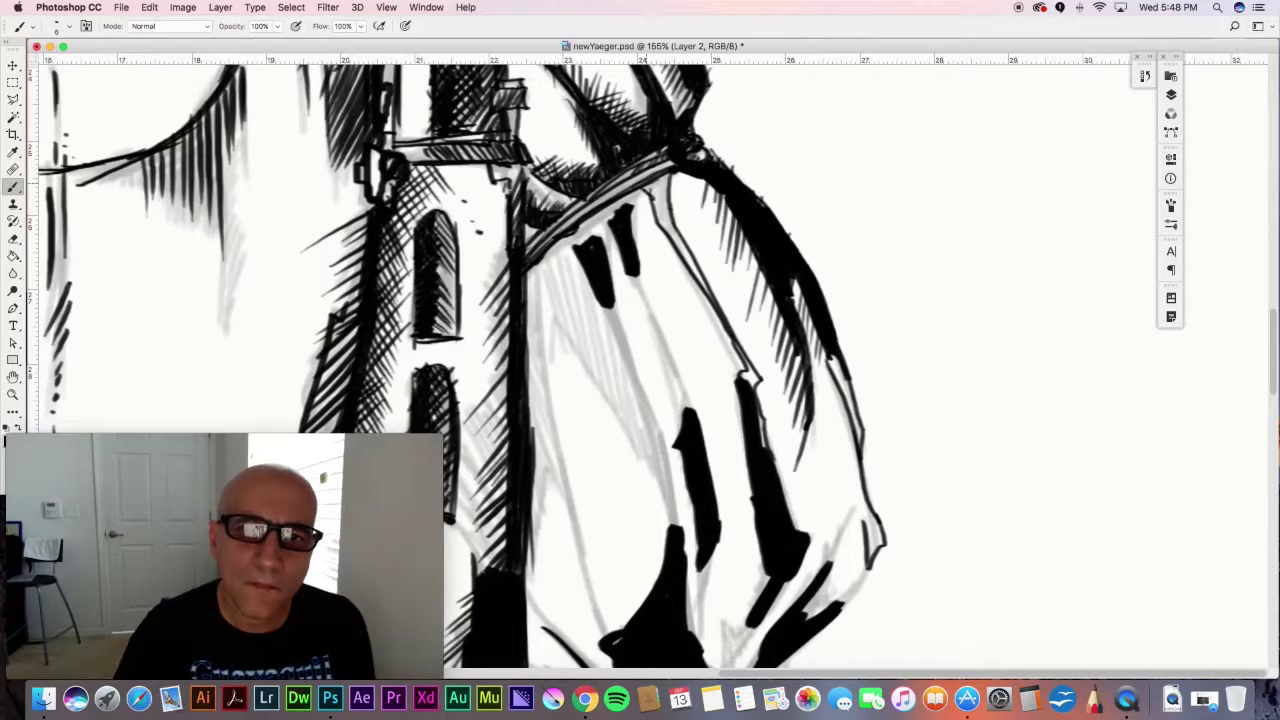
{"action": "left_click_drag", "start_coordinate": [652, 184], "coordinate": [709, 297]}
{"action": "left_click_drag", "start_coordinate": [738, 346], "coordinate": [754, 378]}
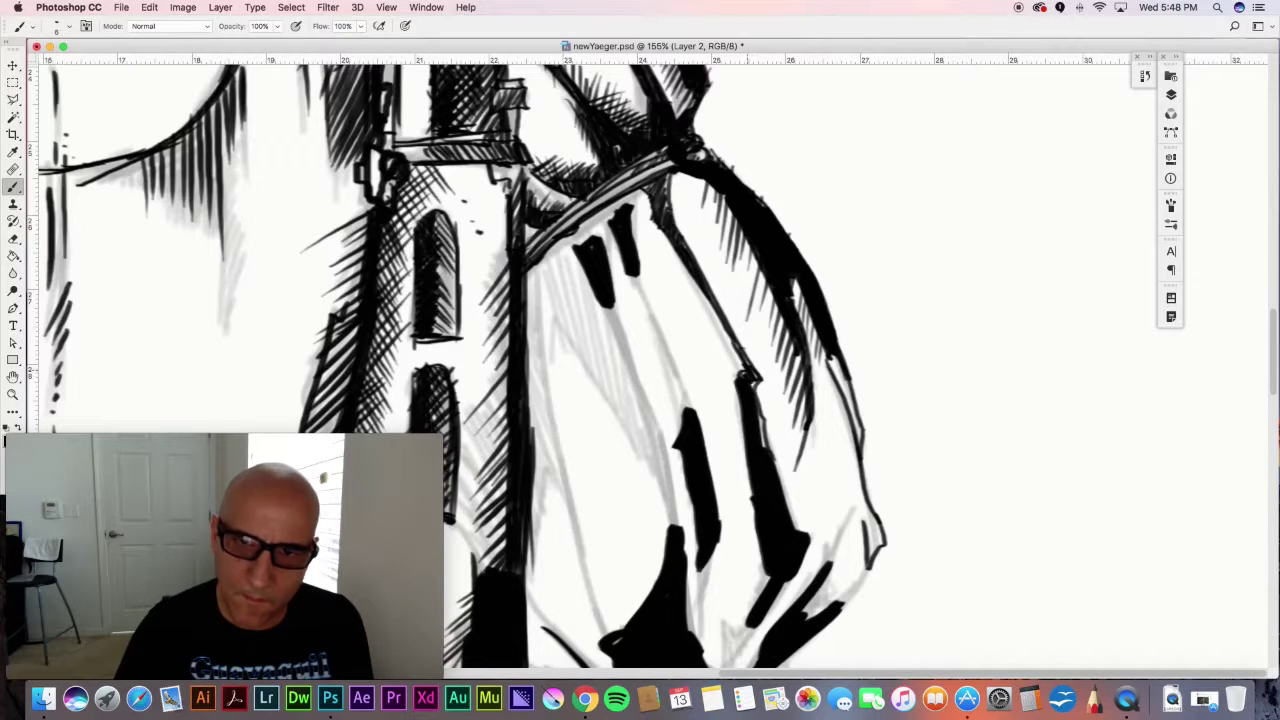
- Hatch along both sides of the outer long fold shadow and darken the fold's top beneath the band
{"action": "left_click_drag", "start_coordinate": [650, 224], "coordinate": [660, 262]}
{"action": "left_click_drag", "start_coordinate": [664, 176], "coordinate": [668, 294]}
{"action": "mouse_move", "coordinate": [664, 240]}
{"action": "left_mouse_down"}
{"action": "mouse_move", "coordinate": [674, 298]}
{"action": "mouse_move", "coordinate": [680, 288]}
{"action": "left_mouse_up"}
{"action": "left_click_drag", "start_coordinate": [672, 282], "coordinate": [678, 310]}
{"action": "left_click_drag", "start_coordinate": [680, 260], "coordinate": [688, 310]}
{"action": "left_click_drag", "start_coordinate": [682, 266], "coordinate": [696, 344]}
{"action": "left_click_drag", "start_coordinate": [692, 280], "coordinate": [720, 380]}
{"action": "left_click_drag", "start_coordinate": [716, 300], "coordinate": [724, 382]}
{"action": "left_click_drag", "start_coordinate": [720, 318], "coordinate": [736, 400]}
{"action": "mouse_move", "coordinate": [732, 344]}
{"action": "left_mouse_down"}
{"action": "mouse_move", "coordinate": [744, 462]}
{"action": "mouse_move", "coordinate": [741, 450]}
{"action": "left_mouse_up"}
{"action": "left_click_drag", "start_coordinate": [745, 449], "coordinate": [742, 491]}
{"action": "left_click_drag", "start_coordinate": [751, 473], "coordinate": [744, 535]}
{"action": "left_click_drag", "start_coordinate": [755, 507], "coordinate": [748, 606]}
{"action": "left_click_drag", "start_coordinate": [770, 577], "coordinate": [761, 595]}
{"action": "left_click_drag", "start_coordinate": [762, 406], "coordinate": [784, 450]}
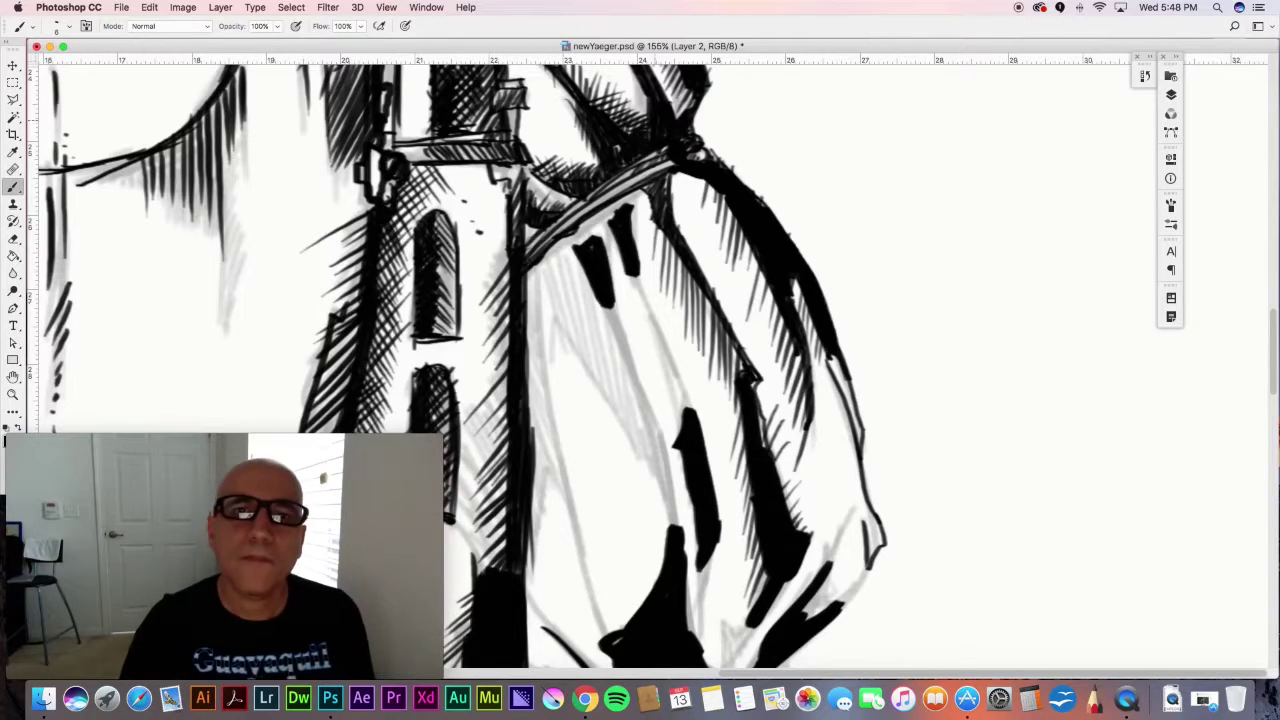
{"action": "left_click_drag", "start_coordinate": [658, 178], "coordinate": [633, 230]}
{"action": "left_click_drag", "start_coordinate": [652, 182], "coordinate": [632, 224]}
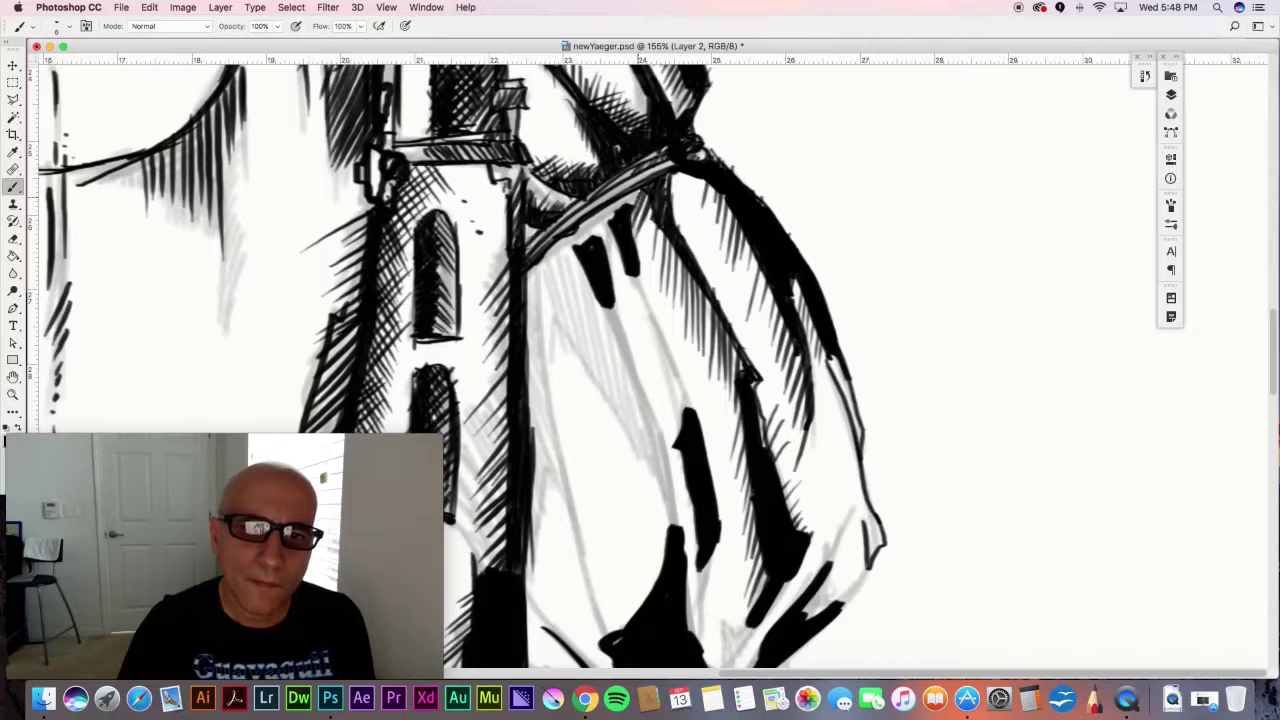
- Draw the middle fold line from the short shadow under the band to the long one below and hatch its inner side down to the sleeve's base
{"action": "mouse_move", "coordinate": [633, 278]}
{"action": "left_mouse_down"}
{"action": "mouse_move", "coordinate": [694, 412]}
{"action": "mouse_move", "coordinate": [685, 418]}
{"action": "left_mouse_up"}
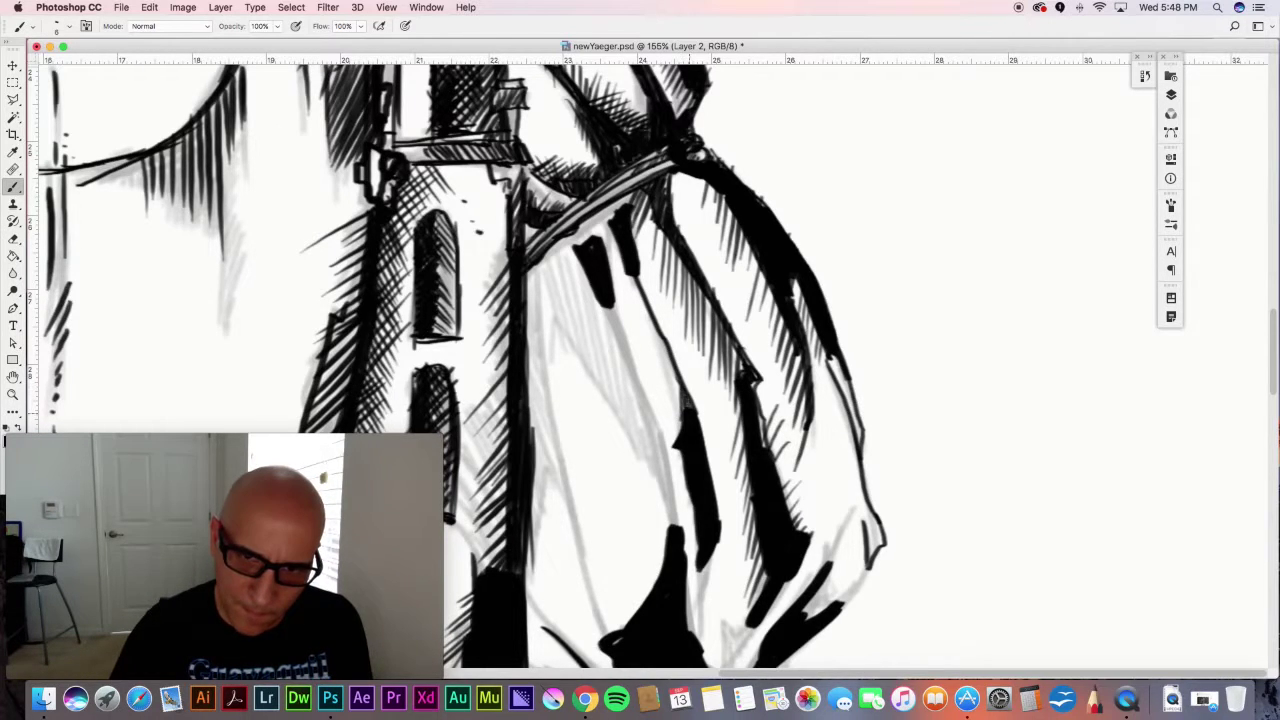
{"action": "left_click_drag", "start_coordinate": [613, 235], "coordinate": [633, 311]}
{"action": "left_click_drag", "start_coordinate": [637, 276], "coordinate": [649, 356]}
{"action": "left_click_drag", "start_coordinate": [653, 306], "coordinate": [669, 378]}
{"action": "left_click_drag", "start_coordinate": [661, 336], "coordinate": [684, 442]}
{"action": "left_click_drag", "start_coordinate": [675, 394], "coordinate": [701, 606]}
{"action": "left_click_drag", "start_coordinate": [688, 562], "coordinate": [707, 626]}
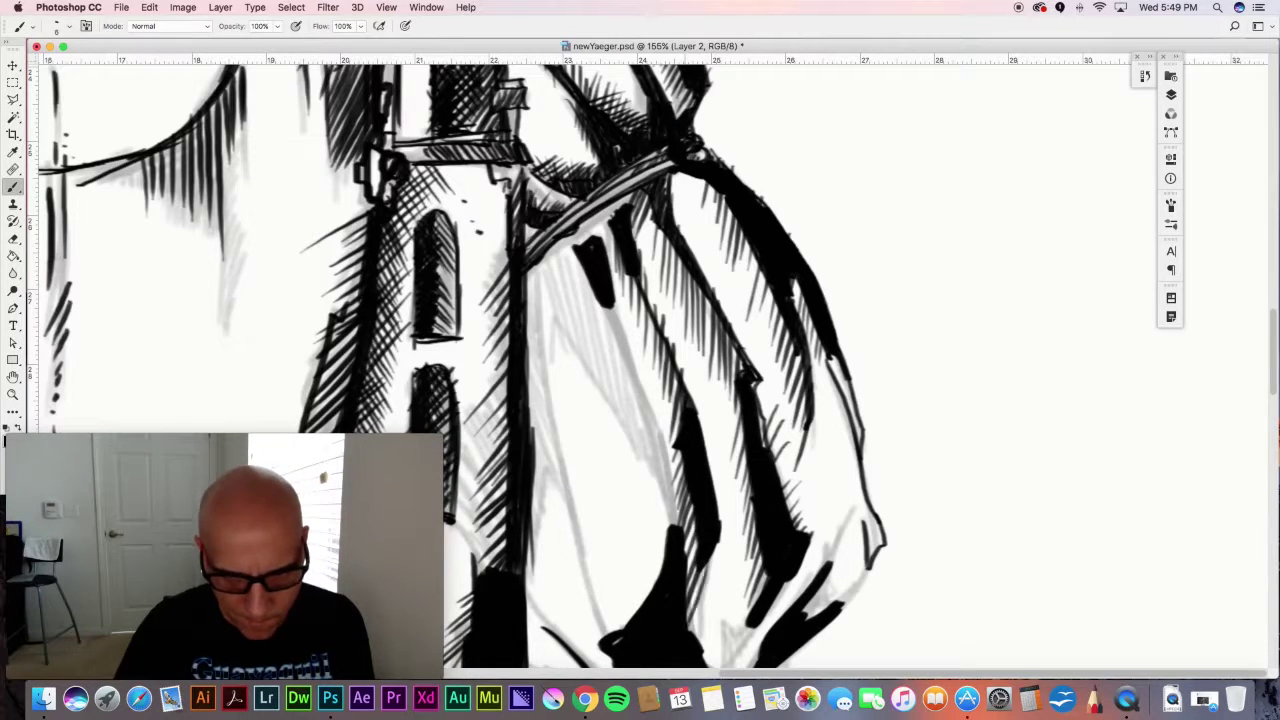
{"action": "left_click_drag", "start_coordinate": [694, 544], "coordinate": [714, 618]}
{"action": "left_click_drag", "start_coordinate": [695, 615], "coordinate": [703, 649]}
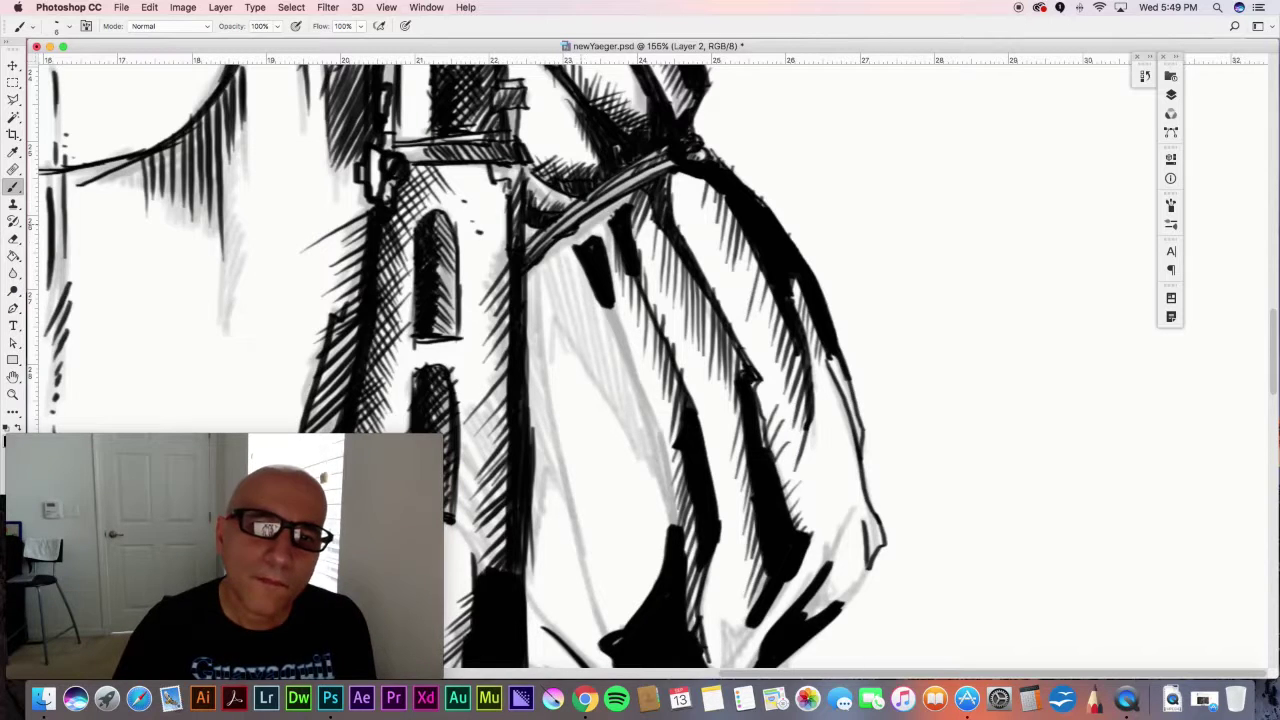
- Ink the inner fold line from below the band to the wedge shadow and hatch along its gun side
{"action": "mouse_move", "coordinate": [540, 242]}
{"action": "left_mouse_down"}
{"action": "mouse_move", "coordinate": [626, 338]}
{"action": "mouse_move", "coordinate": [680, 526]}
{"action": "left_mouse_up"}
{"action": "left_click_drag", "start_coordinate": [612, 308], "coordinate": [672, 484]}
{"action": "left_click_drag", "start_coordinate": [653, 426], "coordinate": [674, 526]}
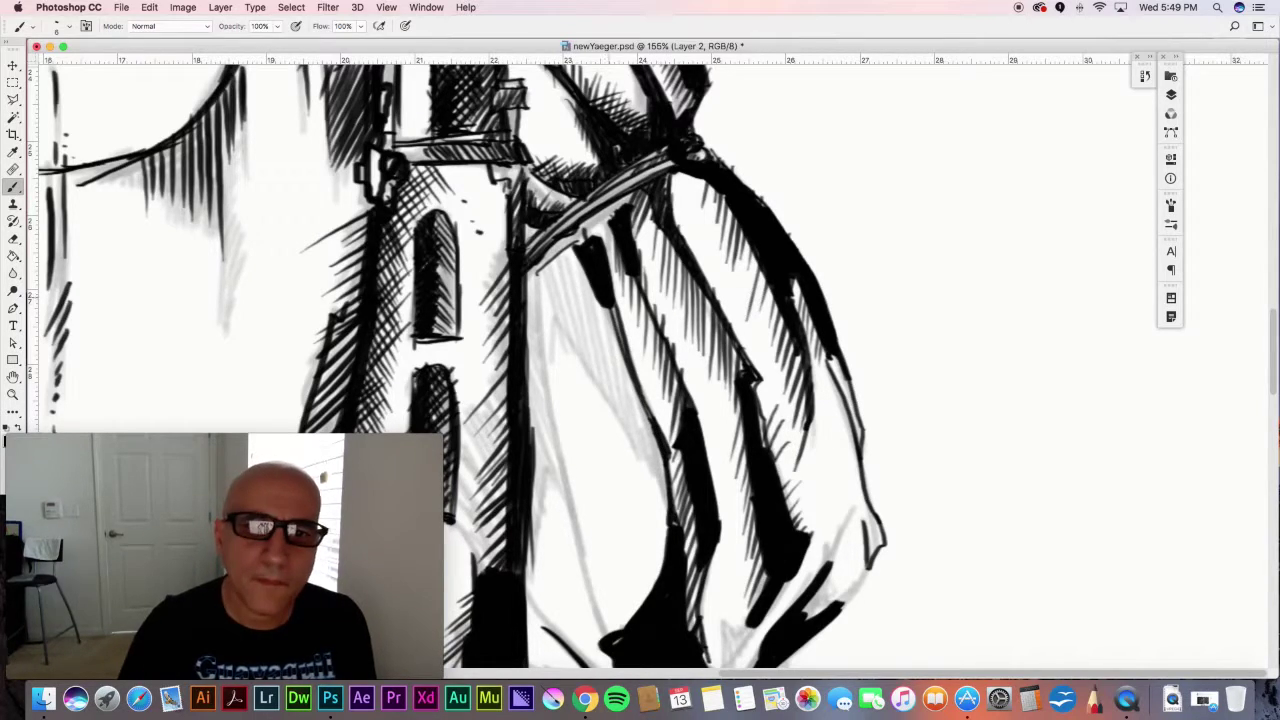
{"action": "left_click_drag", "start_coordinate": [551, 241], "coordinate": [577, 339]}
{"action": "left_click_drag", "start_coordinate": [575, 261], "coordinate": [589, 365]}
{"action": "left_click_drag", "start_coordinate": [585, 285], "coordinate": [598, 382]}
{"action": "left_click_drag", "start_coordinate": [594, 312], "coordinate": [608, 392]}
{"action": "left_click_drag", "start_coordinate": [610, 310], "coordinate": [619, 430]}
{"action": "left_click_drag", "start_coordinate": [617, 346], "coordinate": [631, 452]}
{"action": "left_click_drag", "start_coordinate": [629, 376], "coordinate": [647, 470]}
{"action": "left_click_drag", "start_coordinate": [641, 404], "coordinate": [657, 491]}
{"action": "left_click_drag", "start_coordinate": [655, 439], "coordinate": [661, 501]}
{"action": "left_click_drag", "start_coordinate": [657, 457], "coordinate": [667, 511]}
{"action": "left_click_drag", "start_coordinate": [669, 467], "coordinate": [673, 497]}
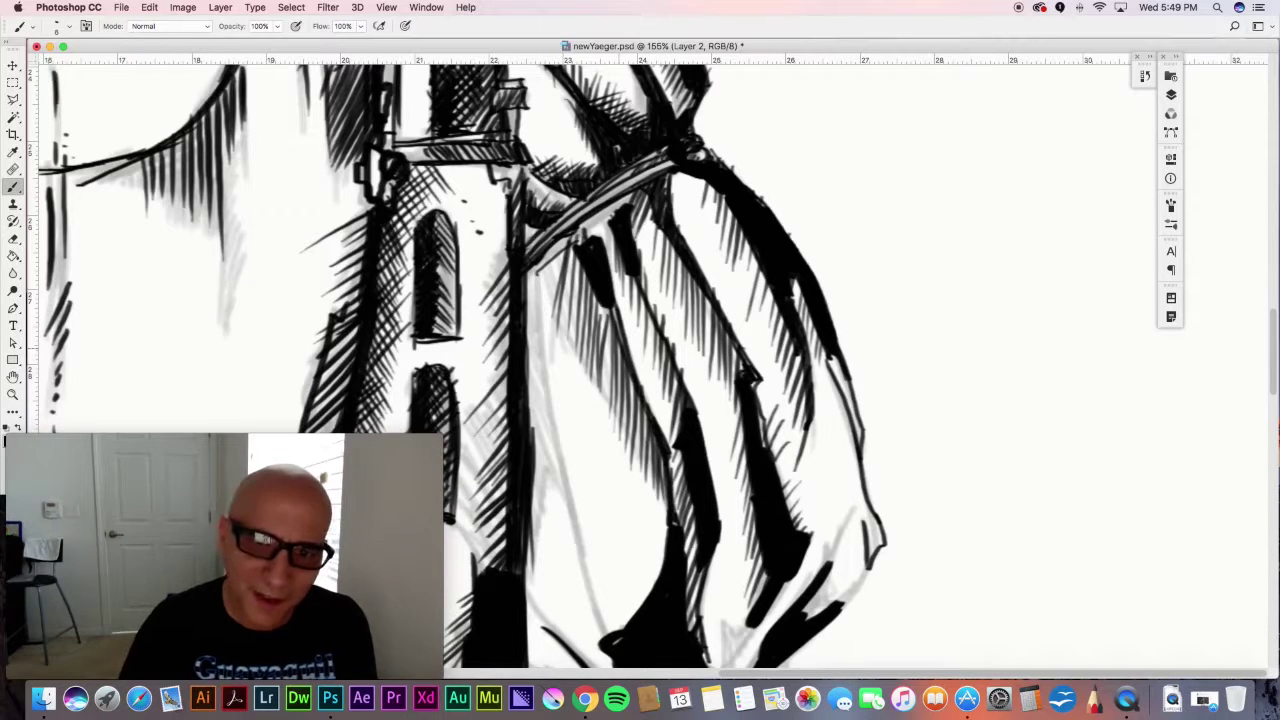
- Darken the upper part of the inner fold's hatching and touch up the band's lower edge above it
{"action": "left_click_drag", "start_coordinate": [580, 262], "coordinate": [604, 344]}
{"action": "left_click_drag", "start_coordinate": [594, 290], "coordinate": [613, 358]}
{"action": "left_click_drag", "start_coordinate": [604, 307], "coordinate": [621, 357]}
{"action": "left_click_drag", "start_coordinate": [612, 311], "coordinate": [634, 388]}
{"action": "left_click_drag", "start_coordinate": [577, 235], "coordinate": [570, 245]}
{"action": "left_click_drag", "start_coordinate": [574, 244], "coordinate": [591, 219]}
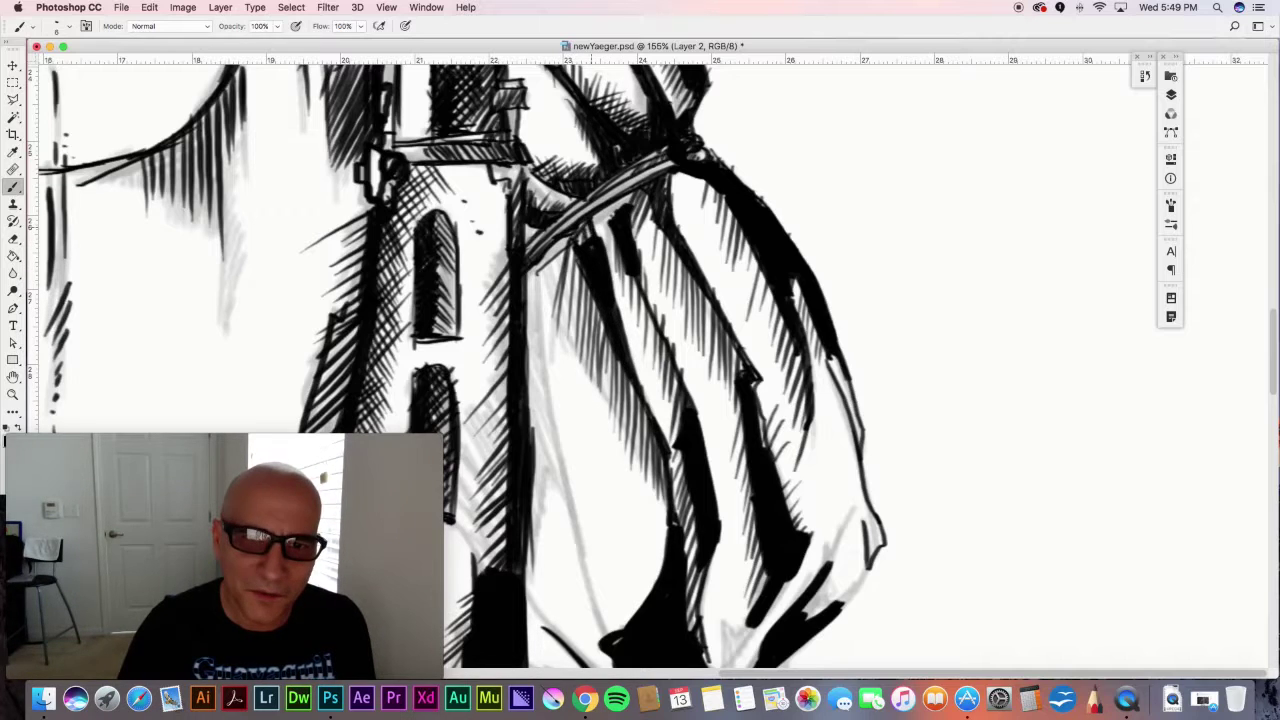
- Outline the narrow sleeve fold beside the gun and fill it with crosshatching
{"action": "mouse_move", "coordinate": [540, 266]}
{"action": "left_mouse_down"}
{"action": "mouse_move", "coordinate": [576, 458]}
{"action": "mouse_move", "coordinate": [572, 510]}
{"action": "left_mouse_up"}
{"action": "left_click_drag", "start_coordinate": [538, 450], "coordinate": [572, 501]}
{"action": "left_click_drag", "start_coordinate": [535, 268], "coordinate": [525, 311]}
{"action": "left_click_drag", "start_coordinate": [538, 281], "coordinate": [525, 335]}
{"action": "left_click_drag", "start_coordinate": [540, 290], "coordinate": [525, 359]}
{"action": "left_click_drag", "start_coordinate": [542, 304], "coordinate": [525, 383]}
{"action": "left_click_drag", "start_coordinate": [546, 322], "coordinate": [527, 403]}
{"action": "left_click_drag", "start_coordinate": [547, 353], "coordinate": [531, 429]}
{"action": "mouse_move", "coordinate": [552, 360]}
{"action": "left_mouse_down"}
{"action": "mouse_move", "coordinate": [531, 442]}
{"action": "mouse_move", "coordinate": [560, 454]}
{"action": "left_mouse_up"}
{"action": "mouse_move", "coordinate": [552, 402]}
{"action": "left_mouse_down"}
{"action": "mouse_move", "coordinate": [548, 462]}
{"action": "mouse_move", "coordinate": [566, 470]}
{"action": "left_mouse_up"}
{"action": "left_click_drag", "start_coordinate": [558, 426], "coordinate": [572, 482]}
{"action": "left_click_drag", "start_coordinate": [527, 288], "coordinate": [550, 342]}
{"action": "left_click_drag", "start_coordinate": [528, 306], "coordinate": [558, 372]}
{"action": "left_click_drag", "start_coordinate": [530, 330], "coordinate": [556, 384]}
{"action": "left_click_drag", "start_coordinate": [529, 347], "coordinate": [559, 410]}
{"action": "mouse_move", "coordinate": [531, 379]}
{"action": "left_mouse_down"}
{"action": "mouse_move", "coordinate": [566, 426]}
{"action": "mouse_move", "coordinate": [564, 486]}
{"action": "left_mouse_up"}
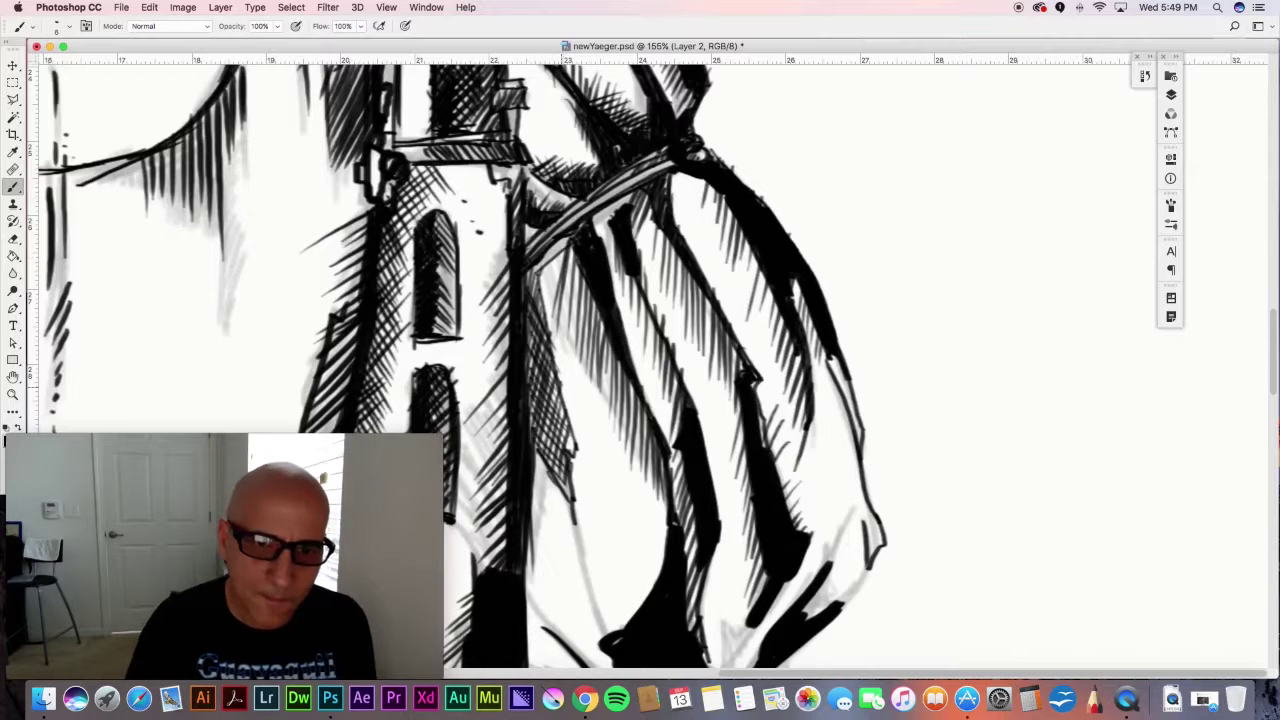
- Deepen the crosshatching beside the gun and extend it up into the corner beneath the sleeve's band
{"action": "left_click_drag", "start_coordinate": [536, 435], "coordinate": [560, 456]}
{"action": "mouse_move", "coordinate": [532, 400]}
{"action": "left_mouse_down"}
{"action": "mouse_move", "coordinate": [576, 434]}
{"action": "mouse_move", "coordinate": [570, 416]}
{"action": "left_mouse_up"}
{"action": "mouse_move", "coordinate": [536, 358]}
{"action": "left_mouse_down"}
{"action": "mouse_move", "coordinate": [582, 394]}
{"action": "mouse_move", "coordinate": [576, 339]}
{"action": "left_mouse_up"}
{"action": "left_click_drag", "start_coordinate": [541, 357], "coordinate": [584, 325]}
{"action": "left_click_drag", "start_coordinate": [541, 339], "coordinate": [583, 302]}
{"action": "mouse_move", "coordinate": [536, 327]}
{"action": "left_mouse_down"}
{"action": "mouse_move", "coordinate": [577, 299]}
{"action": "mouse_move", "coordinate": [584, 314]}
{"action": "left_mouse_up"}
{"action": "mouse_move", "coordinate": [536, 272]}
{"action": "left_mouse_down"}
{"action": "mouse_move", "coordinate": [580, 300]}
{"action": "mouse_move", "coordinate": [576, 280]}
{"action": "left_mouse_up"}
{"action": "left_click_drag", "start_coordinate": [534, 248], "coordinate": [566, 270]}
{"action": "left_click_drag", "start_coordinate": [536, 244], "coordinate": [568, 262]}
{"action": "mouse_move", "coordinate": [546, 236]}
{"action": "left_mouse_down"}
{"action": "mouse_move", "coordinate": [570, 256]}
{"action": "mouse_move", "coordinate": [582, 246]}
{"action": "mouse_move", "coordinate": [536, 306]}
{"action": "left_mouse_up"}
{"action": "mouse_move", "coordinate": [570, 262]}
{"action": "left_mouse_down"}
{"action": "mouse_move", "coordinate": [538, 326]}
{"action": "mouse_move", "coordinate": [552, 336]}
{"action": "mouse_move", "coordinate": [524, 289]}
{"action": "left_mouse_up"}
- Ink the lower edges of the sleeve fold beside the gun and lay a first pass of hatching inside it
{"action": "left_click_drag", "start_coordinate": [570, 524], "coordinate": [606, 638]}
{"action": "left_click_drag", "start_coordinate": [530, 572], "coordinate": [562, 650]}
{"action": "left_click_drag", "start_coordinate": [535, 605], "coordinate": [559, 562]}
{"action": "left_click_drag", "start_coordinate": [530, 595], "coordinate": [555, 546]}
{"action": "left_click_drag", "start_coordinate": [529, 572], "coordinate": [551, 528]}
{"action": "mouse_move", "coordinate": [529, 550]}
{"action": "left_mouse_down"}
{"action": "mouse_move", "coordinate": [556, 518]}
{"action": "mouse_move", "coordinate": [528, 540]}
{"action": "left_mouse_up"}
{"action": "mouse_move", "coordinate": [552, 480]}
{"action": "left_mouse_down"}
{"action": "mouse_move", "coordinate": [532, 524]}
{"action": "mouse_move", "coordinate": [558, 564]}
{"action": "left_mouse_up"}
- Crosshatch the lower fold beside the gun down to the gathered cuff
{"action": "left_click_drag", "start_coordinate": [532, 528], "coordinate": [558, 598]}
{"action": "left_click_drag", "start_coordinate": [532, 554], "coordinate": [565, 621]}
{"action": "left_click_drag", "start_coordinate": [534, 577], "coordinate": [573, 641]}
{"action": "left_click_drag", "start_coordinate": [538, 602], "coordinate": [568, 654]}
{"action": "mouse_move", "coordinate": [533, 618]}
{"action": "left_mouse_down"}
{"action": "mouse_move", "coordinate": [562, 646]}
{"action": "mouse_move", "coordinate": [536, 630]}
{"action": "left_mouse_up"}
{"action": "left_click_drag", "start_coordinate": [568, 602], "coordinate": [550, 631]}
{"action": "left_click_drag", "start_coordinate": [569, 617], "coordinate": [564, 641]}
{"action": "left_click_drag", "start_coordinate": [581, 635], "coordinate": [570, 651]}
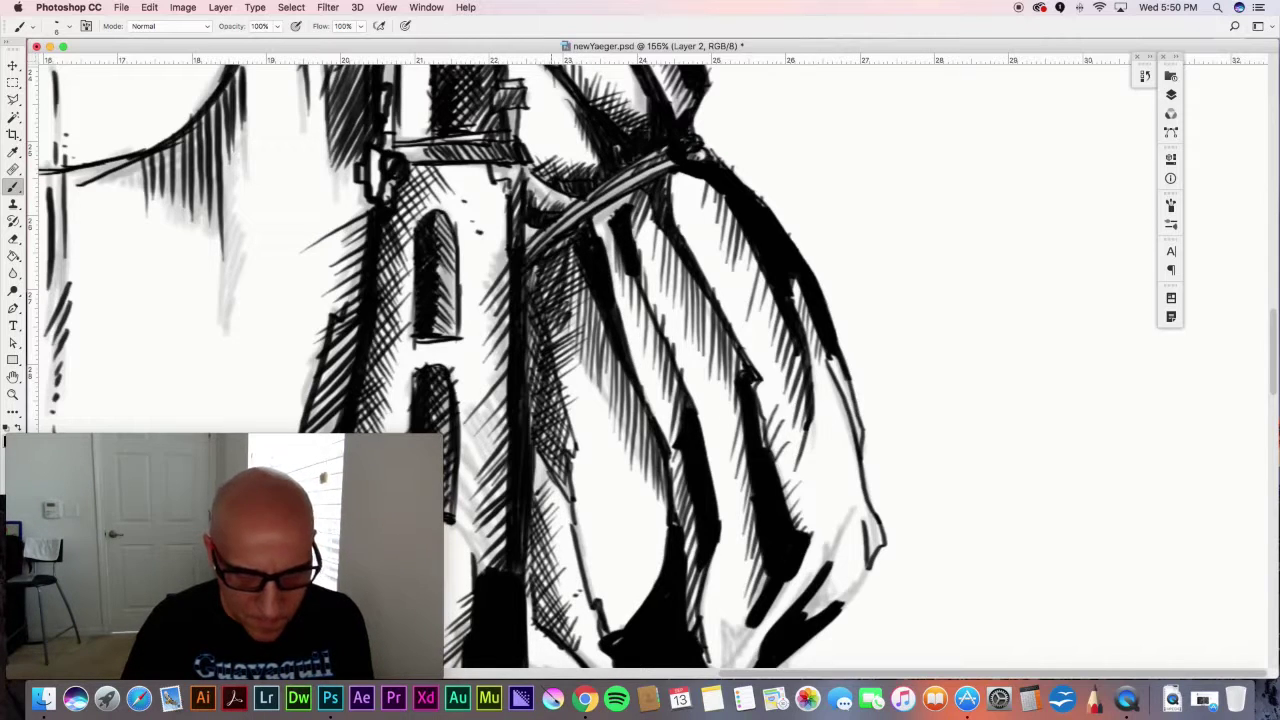
{"action": "left_click_drag", "start_coordinate": [548, 554], "coordinate": [536, 608]}
{"action": "left_click_drag", "start_coordinate": [554, 558], "coordinate": [542, 630]}
{"action": "left_click_drag", "start_coordinate": [560, 582], "coordinate": [552, 638]}
{"action": "left_click_drag", "start_coordinate": [570, 592], "coordinate": [560, 636]}
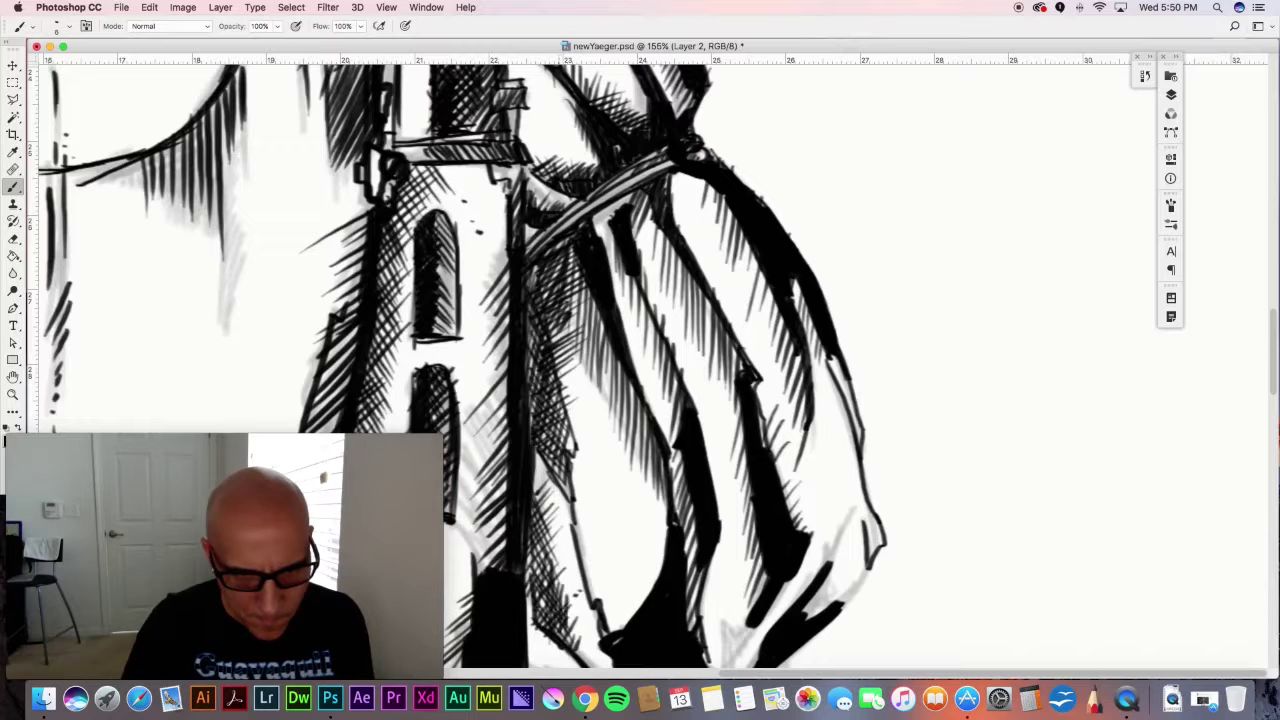
{"action": "mouse_move", "coordinate": [534, 577]}
{"action": "left_mouse_down"}
{"action": "mouse_move", "coordinate": [582, 613]}
{"action": "mouse_move", "coordinate": [579, 595]}
{"action": "left_mouse_up"}
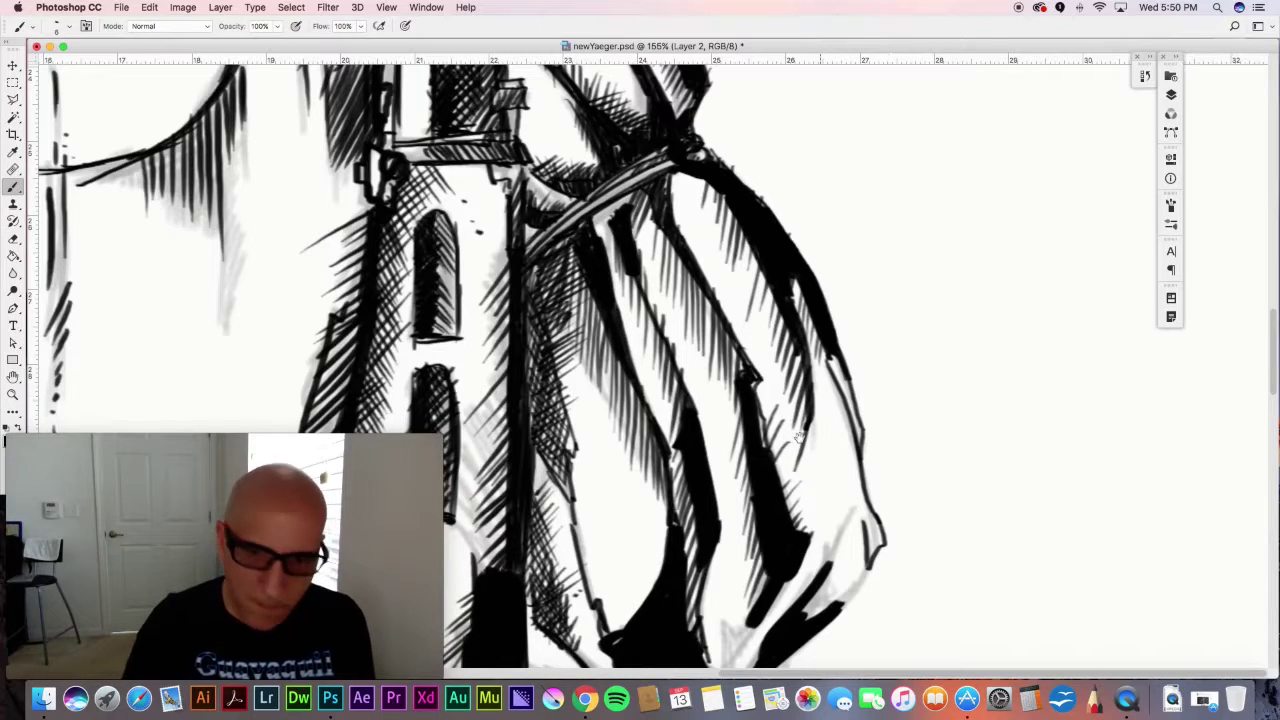
- Hatch upward from the black wedge at the sleeve's base into the white area above it
{"action": "scroll", "coordinate": [800, 437], "scroll_direction": "down", "scroll_amount": 10}
{"action": "left_click_drag", "start_coordinate": [640, 260], "coordinate": [618, 344]}
{"action": "left_click_drag", "start_coordinate": [650, 278], "coordinate": [630, 336]}
{"action": "left_click_drag", "start_coordinate": [664, 258], "coordinate": [642, 326]}
{"action": "mouse_move", "coordinate": [680, 240]}
{"action": "left_mouse_down"}
{"action": "mouse_move", "coordinate": [662, 304]}
{"action": "mouse_move", "coordinate": [682, 292]}
{"action": "left_mouse_up"}
{"action": "mouse_move", "coordinate": [690, 214]}
{"action": "left_mouse_down"}
{"action": "mouse_move", "coordinate": [674, 286]}
{"action": "mouse_move", "coordinate": [616, 334]}
{"action": "left_mouse_up"}
{"action": "left_click_drag", "start_coordinate": [688, 290], "coordinate": [630, 336]}
{"action": "left_click_drag", "start_coordinate": [680, 306], "coordinate": [636, 346]}
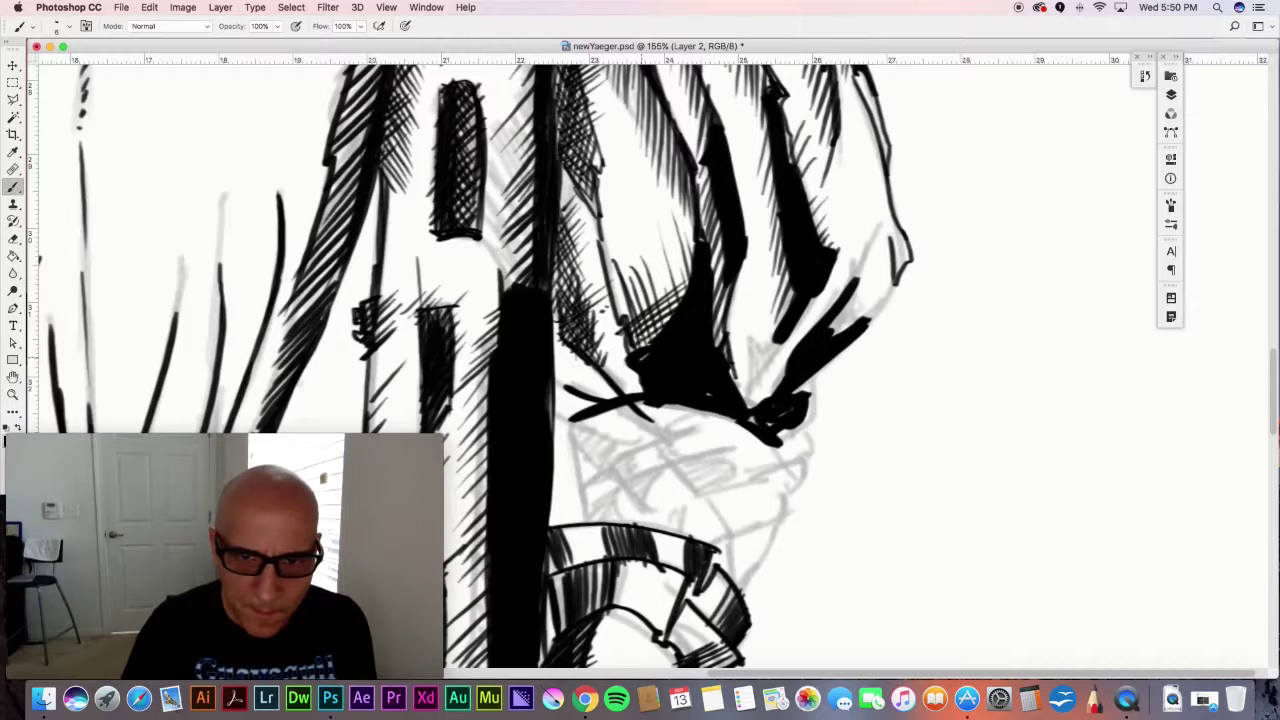
- Add denser, shorter crosshatching along the top edge of the base wedge to soften its transition
{"action": "left_click_drag", "start_coordinate": [664, 266], "coordinate": [642, 346]}
{"action": "mouse_move", "coordinate": [672, 270]}
{"action": "left_mouse_down"}
{"action": "mouse_move", "coordinate": [654, 336]}
{"action": "mouse_move", "coordinate": [672, 306]}
{"action": "left_mouse_up"}
{"action": "left_click_drag", "start_coordinate": [650, 322], "coordinate": [626, 344]}
{"action": "left_click_drag", "start_coordinate": [636, 298], "coordinate": [618, 318]}
{"action": "left_click_drag", "start_coordinate": [656, 302], "coordinate": [626, 326]}
{"action": "left_click_drag", "start_coordinate": [664, 280], "coordinate": [642, 302]}
{"action": "left_click_drag", "start_coordinate": [666, 276], "coordinate": [648, 296]}
{"action": "mouse_move", "coordinate": [672, 300]}
{"action": "left_mouse_down"}
{"action": "mouse_move", "coordinate": [662, 310]}
{"action": "mouse_move", "coordinate": [666, 294]}
{"action": "left_mouse_up"}
{"action": "left_click_drag", "start_coordinate": [690, 268], "coordinate": [674, 288]}
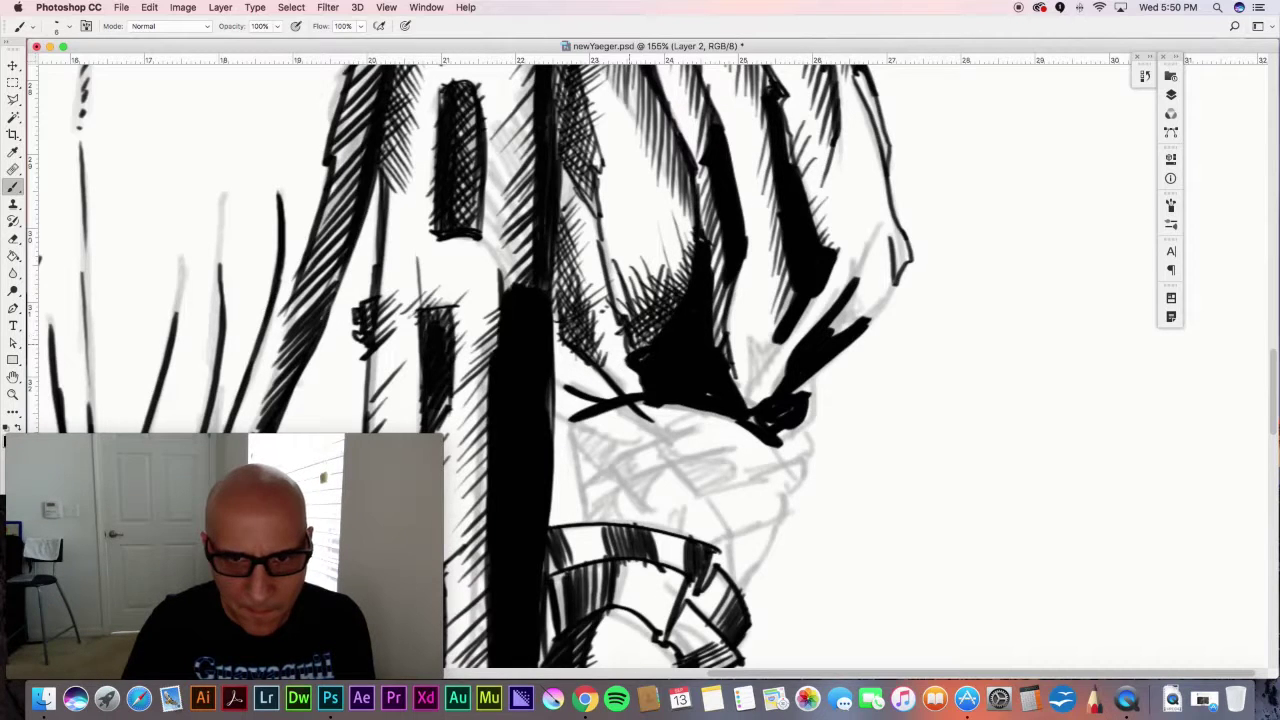
- Add short hatch strokes along the outer side of the fold line beside the gun
{"action": "mouse_move", "coordinate": [611, 294]}
{"action": "left_mouse_down"}
{"action": "mouse_move", "coordinate": [630, 238]}
{"action": "mouse_move", "coordinate": [622, 218]}
{"action": "left_mouse_up"}
{"action": "left_click_drag", "start_coordinate": [602, 254], "coordinate": [621, 198]}
{"action": "left_click_drag", "start_coordinate": [600, 230], "coordinate": [609, 185]}
{"action": "left_click_drag", "start_coordinate": [598, 183], "coordinate": [607, 165]}
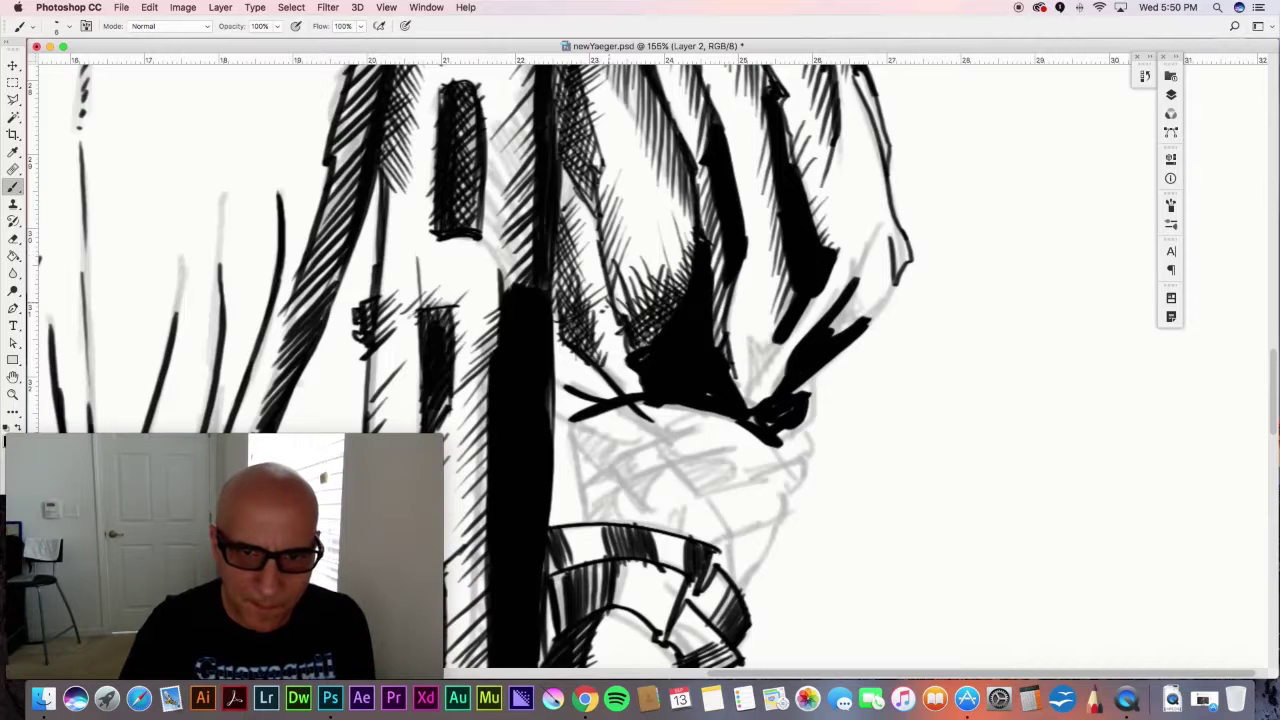
- Outline and hatch the small triangular shadow between the folds just above the gathered cuff
{"action": "mouse_move", "coordinate": [748, 338]}
{"action": "left_mouse_down"}
{"action": "mouse_move", "coordinate": [745, 388]}
{"action": "mouse_move", "coordinate": [776, 344]}
{"action": "mouse_move", "coordinate": [746, 374]}
{"action": "mouse_move", "coordinate": [746, 410]}
{"action": "left_mouse_up"}
{"action": "left_click_drag", "start_coordinate": [777, 365], "coordinate": [753, 407]}
{"action": "left_click_drag", "start_coordinate": [771, 377], "coordinate": [765, 399]}
{"action": "left_click_drag", "start_coordinate": [751, 321], "coordinate": [750, 373]}
{"action": "left_click_drag", "start_coordinate": [768, 322], "coordinate": [761, 372]}
{"action": "left_click_drag", "start_coordinate": [773, 334], "coordinate": [767, 366]}
{"action": "left_click_drag", "start_coordinate": [755, 344], "coordinate": [751, 360]}
- Ink the sleeve's lower outer edge and hatch the space above its slanted black shadow
{"action": "left_click_drag", "start_coordinate": [858, 251], "coordinate": [860, 262]}
{"action": "mouse_move", "coordinate": [872, 248]}
{"action": "left_mouse_down"}
{"action": "mouse_move", "coordinate": [860, 274]}
{"action": "mouse_move", "coordinate": [874, 314]}
{"action": "mouse_move", "coordinate": [834, 328]}
{"action": "left_mouse_up"}
{"action": "mouse_move", "coordinate": [884, 288]}
{"action": "left_mouse_down"}
{"action": "mouse_move", "coordinate": [836, 318]}
{"action": "mouse_move", "coordinate": [832, 336]}
{"action": "mouse_move", "coordinate": [852, 320]}
{"action": "mouse_move", "coordinate": [842, 332]}
{"action": "left_mouse_up"}
{"action": "mouse_move", "coordinate": [844, 310]}
{"action": "left_mouse_down"}
{"action": "mouse_move", "coordinate": [838, 334]}
{"action": "mouse_move", "coordinate": [864, 320]}
{"action": "left_mouse_up"}
{"action": "mouse_move", "coordinate": [816, 374]}
{"action": "left_mouse_down"}
{"action": "mouse_move", "coordinate": [784, 442]}
{"action": "mouse_move", "coordinate": [795, 395]}
{"action": "left_mouse_up"}
- Ink the inner edge and small folds of the wrist cuff below the sleeve and hatch their shadows above the glove
{"action": "mouse_move", "coordinate": [572, 410]}
{"action": "left_mouse_down"}
{"action": "mouse_move", "coordinate": [552, 424]}
{"action": "mouse_move", "coordinate": [596, 522]}
{"action": "left_mouse_up"}
{"action": "mouse_move", "coordinate": [620, 464]}
{"action": "left_mouse_down"}
{"action": "mouse_move", "coordinate": [608, 488]}
{"action": "mouse_move", "coordinate": [636, 514]}
{"action": "mouse_move", "coordinate": [674, 462]}
{"action": "mouse_move", "coordinate": [656, 447]}
{"action": "mouse_move", "coordinate": [643, 474]}
{"action": "mouse_move", "coordinate": [618, 475]}
{"action": "left_mouse_up"}
{"action": "left_click_drag", "start_coordinate": [634, 460], "coordinate": [622, 486]}
{"action": "mouse_move", "coordinate": [640, 470]}
{"action": "left_mouse_down"}
{"action": "mouse_move", "coordinate": [626, 486]}
{"action": "mouse_move", "coordinate": [644, 494]}
{"action": "left_mouse_up"}
{"action": "mouse_move", "coordinate": [662, 492]}
{"action": "left_mouse_down"}
{"action": "mouse_move", "coordinate": [644, 512]}
{"action": "mouse_move", "coordinate": [599, 518]}
{"action": "mouse_move", "coordinate": [602, 495]}
{"action": "left_mouse_up"}
{"action": "left_click_drag", "start_coordinate": [620, 488], "coordinate": [594, 519]}
{"action": "left_click_drag", "start_coordinate": [622, 506], "coordinate": [611, 524]}
{"action": "left_click_drag", "start_coordinate": [602, 490], "coordinate": [617, 522]}
{"action": "left_click_drag", "start_coordinate": [618, 498], "coordinate": [626, 524]}
- Ink the crossing folds, central band and outer edge of the wrist cuff, hatching the small shadows between them
{"action": "mouse_move", "coordinate": [678, 468]}
{"action": "left_mouse_down"}
{"action": "mouse_move", "coordinate": [708, 506]}
{"action": "mouse_move", "coordinate": [674, 522]}
{"action": "mouse_move", "coordinate": [688, 538]}
{"action": "mouse_move", "coordinate": [666, 540]}
{"action": "mouse_move", "coordinate": [680, 534]}
{"action": "mouse_move", "coordinate": [665, 524]}
{"action": "mouse_move", "coordinate": [795, 472]}
{"action": "mouse_move", "coordinate": [724, 540]}
{"action": "left_mouse_up"}
{"action": "mouse_move", "coordinate": [714, 494]}
{"action": "left_mouse_down"}
{"action": "mouse_move", "coordinate": [726, 546]}
{"action": "mouse_move", "coordinate": [784, 512]}
{"action": "mouse_move", "coordinate": [783, 540]}
{"action": "mouse_move", "coordinate": [722, 550]}
{"action": "mouse_move", "coordinate": [778, 522]}
{"action": "mouse_move", "coordinate": [762, 530]}
{"action": "mouse_move", "coordinate": [774, 526]}
{"action": "mouse_move", "coordinate": [754, 568]}
{"action": "mouse_move", "coordinate": [732, 578]}
{"action": "left_mouse_up"}
{"action": "left_click_drag", "start_coordinate": [788, 478], "coordinate": [785, 510]}
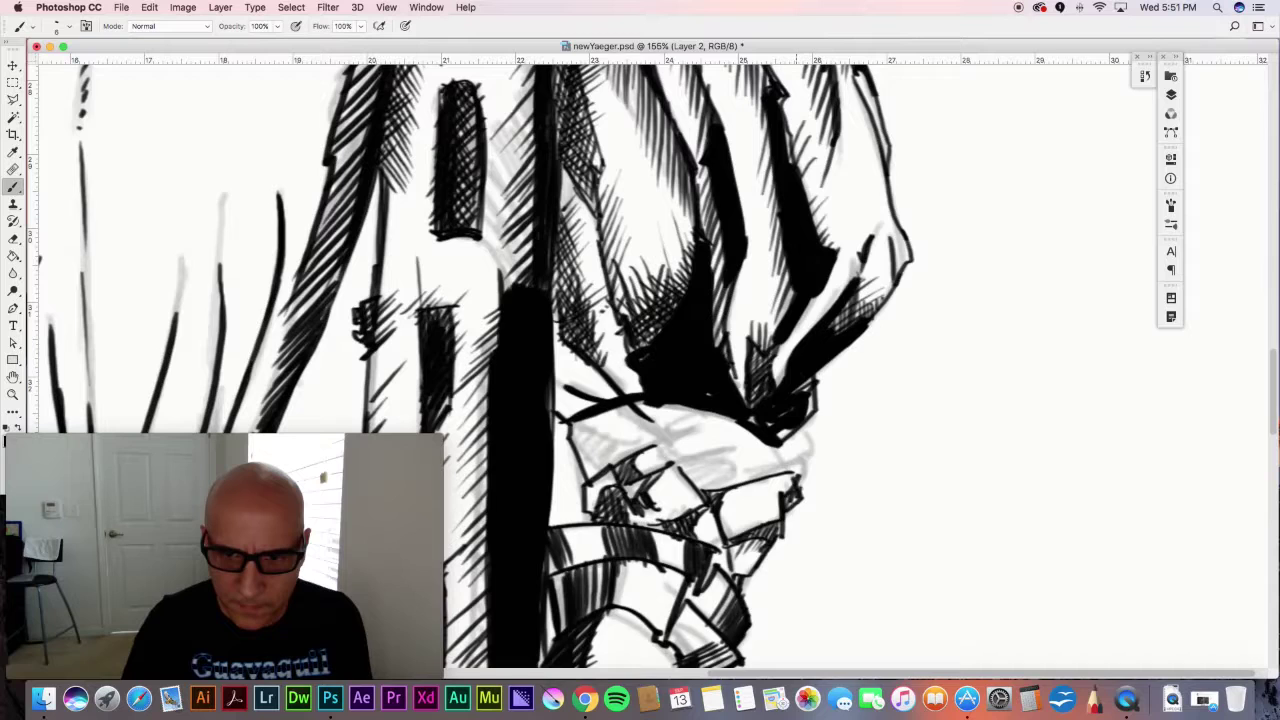
{"action": "mouse_move", "coordinate": [800, 458]}
{"action": "left_mouse_down"}
{"action": "mouse_move", "coordinate": [809, 486]}
{"action": "mouse_move", "coordinate": [791, 462]}
{"action": "left_mouse_up"}
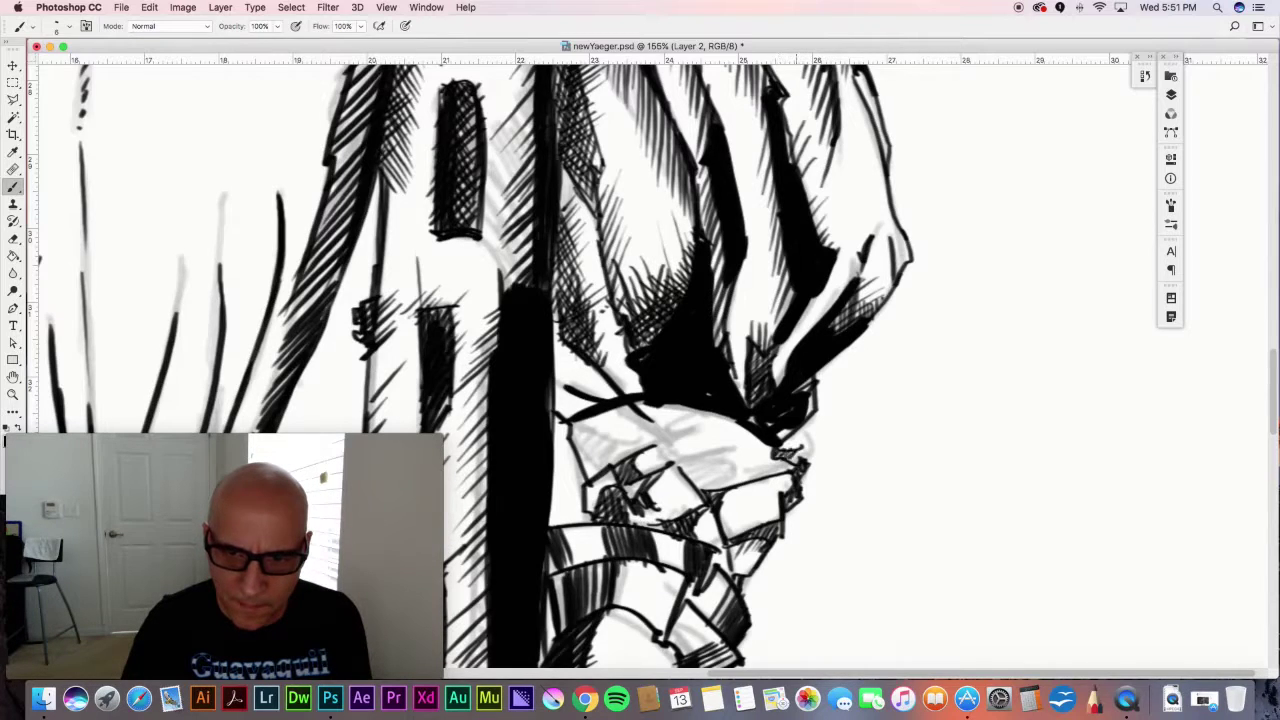
{"action": "left_click_drag", "start_coordinate": [810, 430], "coordinate": [798, 462]}
{"action": "mouse_move", "coordinate": [728, 440]}
{"action": "left_mouse_down"}
{"action": "mouse_move", "coordinate": [680, 464]}
{"action": "mouse_move", "coordinate": [746, 484]}
{"action": "mouse_move", "coordinate": [714, 472]}
{"action": "mouse_move", "coordinate": [698, 484]}
{"action": "mouse_move", "coordinate": [718, 492]}
{"action": "left_mouse_up"}
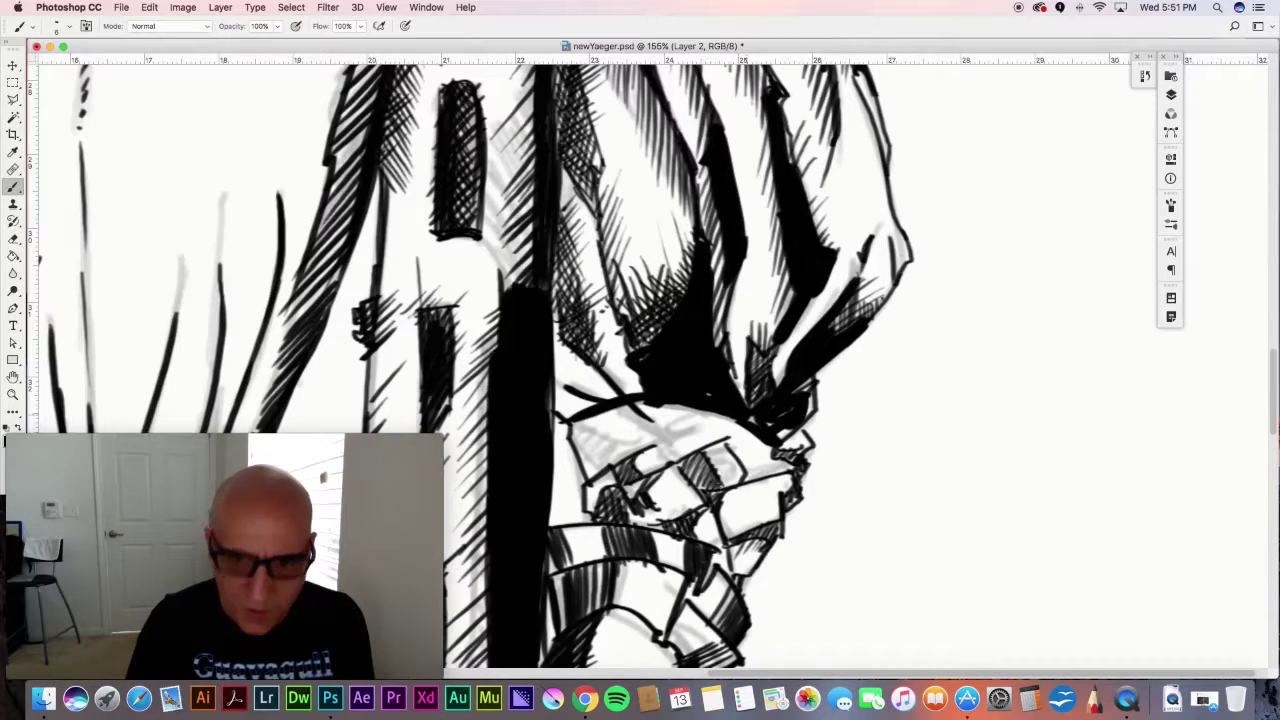
- Hatch the slanted shadow band at the middle of the cuff, just beneath the gathered sleeve's black shadow
{"action": "left_click_drag", "start_coordinate": [688, 410], "coordinate": [655, 453]}
{"action": "left_click_drag", "start_coordinate": [673, 440], "coordinate": [663, 448]}
{"action": "left_click_drag", "start_coordinate": [683, 433], "coordinate": [672, 456]}
{"action": "left_click_drag", "start_coordinate": [694, 424], "coordinate": [678, 445]}
{"action": "left_click_drag", "start_coordinate": [701, 417], "coordinate": [686, 433]}
{"action": "mouse_move", "coordinate": [708, 414]}
{"action": "left_mouse_down"}
{"action": "mouse_move", "coordinate": [689, 433]}
{"action": "mouse_move", "coordinate": [712, 408]}
{"action": "left_mouse_up"}
{"action": "left_click_drag", "start_coordinate": [660, 450], "coordinate": [700, 416]}
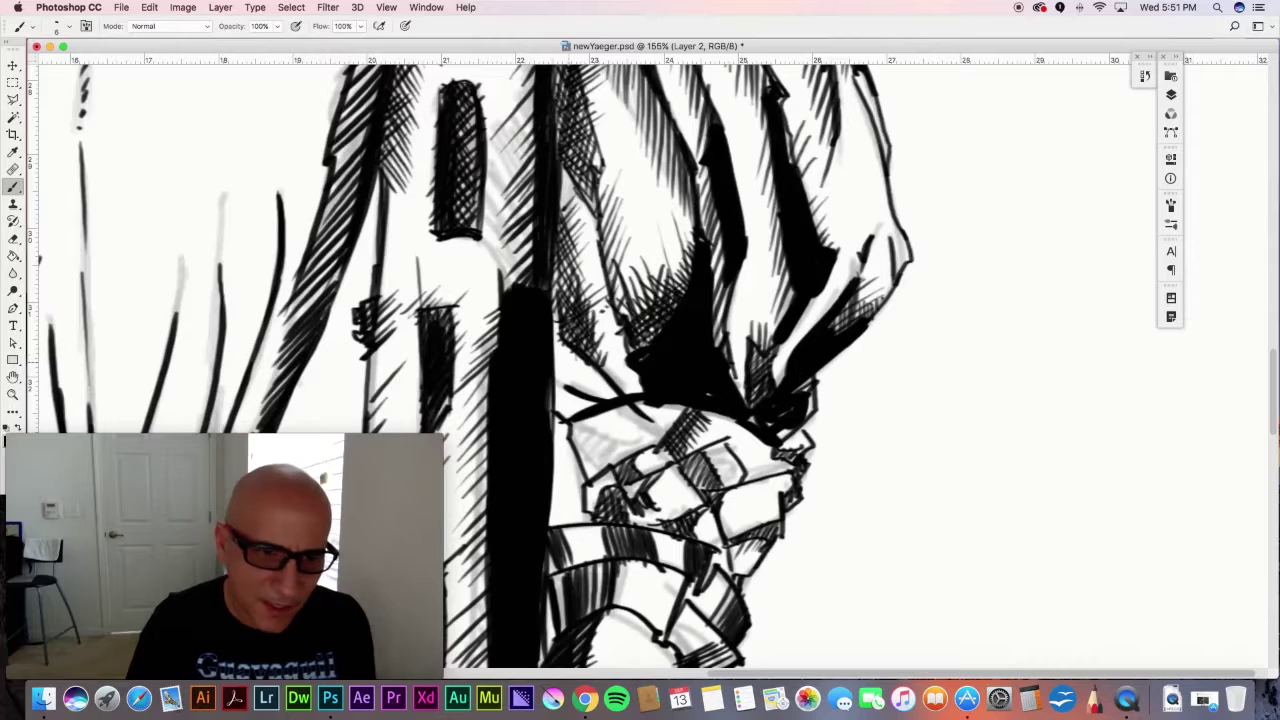
- Cross-hatch the cuff's inner side nearest the gun, from the gathered sleeve down to the small lower folds
{"action": "left_click_drag", "start_coordinate": [570, 437], "coordinate": [599, 423]}
{"action": "mouse_move", "coordinate": [577, 452]}
{"action": "left_mouse_down"}
{"action": "mouse_move", "coordinate": [600, 429]}
{"action": "mouse_move", "coordinate": [626, 432]}
{"action": "mouse_move", "coordinate": [606, 422]}
{"action": "left_mouse_up"}
{"action": "left_click_drag", "start_coordinate": [576, 468], "coordinate": [602, 438]}
{"action": "mouse_move", "coordinate": [572, 476]}
{"action": "left_mouse_down"}
{"action": "mouse_move", "coordinate": [600, 458]}
{"action": "mouse_move", "coordinate": [592, 424]}
{"action": "left_mouse_up"}
{"action": "left_click_drag", "start_coordinate": [580, 474], "coordinate": [592, 448]}
{"action": "left_click_drag", "start_coordinate": [588, 476], "coordinate": [600, 454]}
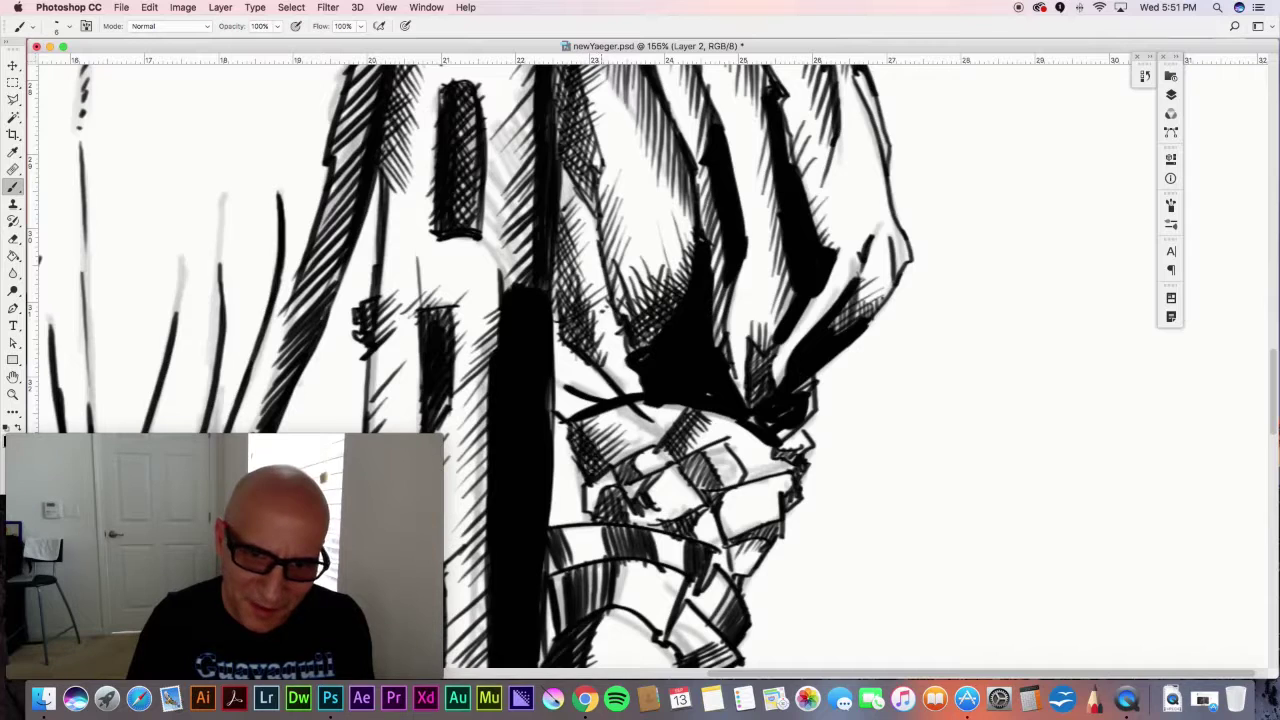
{"action": "left_click_drag", "start_coordinate": [584, 512], "coordinate": [598, 490]}
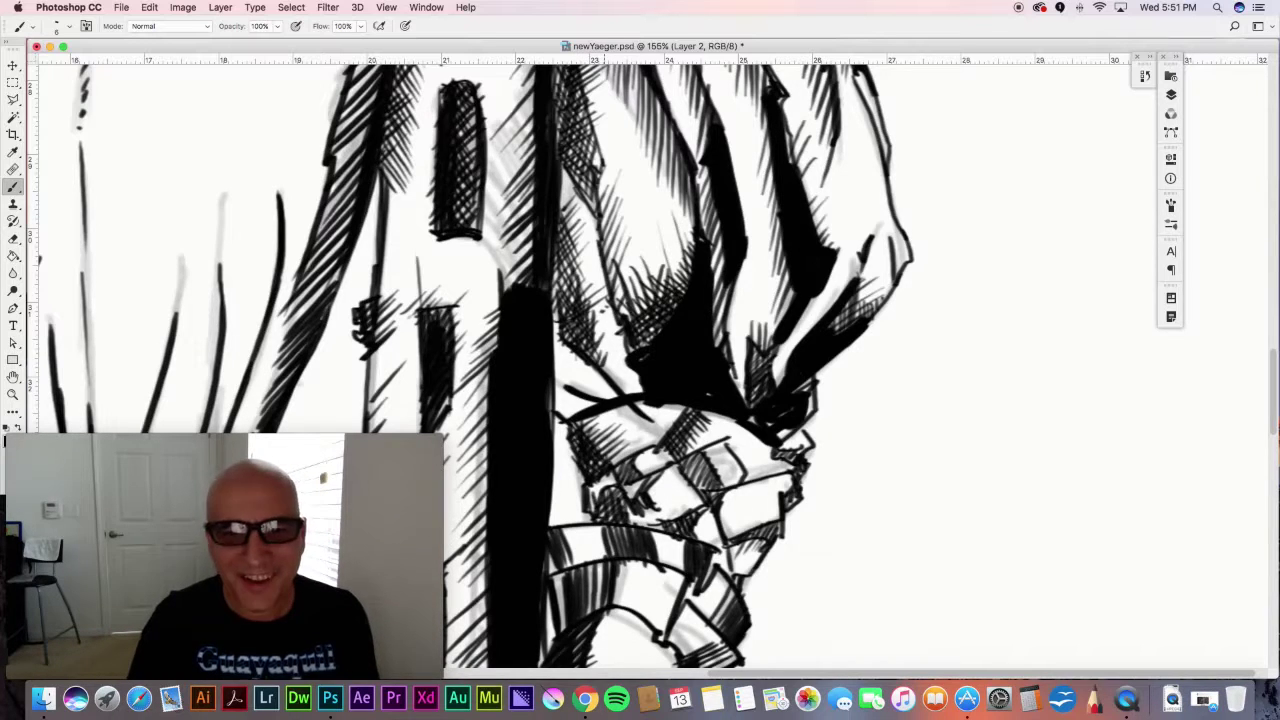
- Cross-hatch the outer half of the cuff with long upright strokes and slanted strokes over them
{"action": "left_click_drag", "start_coordinate": [748, 528], "coordinate": [760, 430]}
{"action": "mouse_move", "coordinate": [756, 528]}
{"action": "left_mouse_down"}
{"action": "mouse_move", "coordinate": [766, 438]}
{"action": "mouse_move", "coordinate": [780, 446]}
{"action": "left_mouse_up"}
{"action": "left_click_drag", "start_coordinate": [776, 496], "coordinate": [794, 444]}
{"action": "left_click_drag", "start_coordinate": [784, 492], "coordinate": [794, 474]}
{"action": "mouse_move", "coordinate": [744, 544]}
{"action": "left_mouse_down"}
{"action": "mouse_move", "coordinate": [758, 428]}
{"action": "mouse_move", "coordinate": [747, 427]}
{"action": "left_mouse_up"}
{"action": "mouse_move", "coordinate": [729, 507]}
{"action": "left_mouse_down"}
{"action": "mouse_move", "coordinate": [779, 475]}
{"action": "mouse_move", "coordinate": [768, 488]}
{"action": "left_mouse_up"}
{"action": "left_click_drag", "start_coordinate": [737, 523], "coordinate": [779, 495]}
{"action": "mouse_move", "coordinate": [755, 527]}
{"action": "left_mouse_down"}
{"action": "mouse_move", "coordinate": [769, 513]}
{"action": "mouse_move", "coordinate": [765, 465]}
{"action": "left_mouse_up"}
- Add short hatching along the cuff's upper edge and cross-hatch the sleeve fold just above the gathered wrist
{"action": "left_click_drag", "start_coordinate": [745, 479], "coordinate": [771, 453]}
{"action": "left_click_drag", "start_coordinate": [745, 467], "coordinate": [763, 443]}
{"action": "left_click_drag", "start_coordinate": [730, 458], "coordinate": [747, 429]}
{"action": "left_click_drag", "start_coordinate": [723, 443], "coordinate": [737, 425]}
{"action": "left_click_drag", "start_coordinate": [709, 435], "coordinate": [725, 417]}
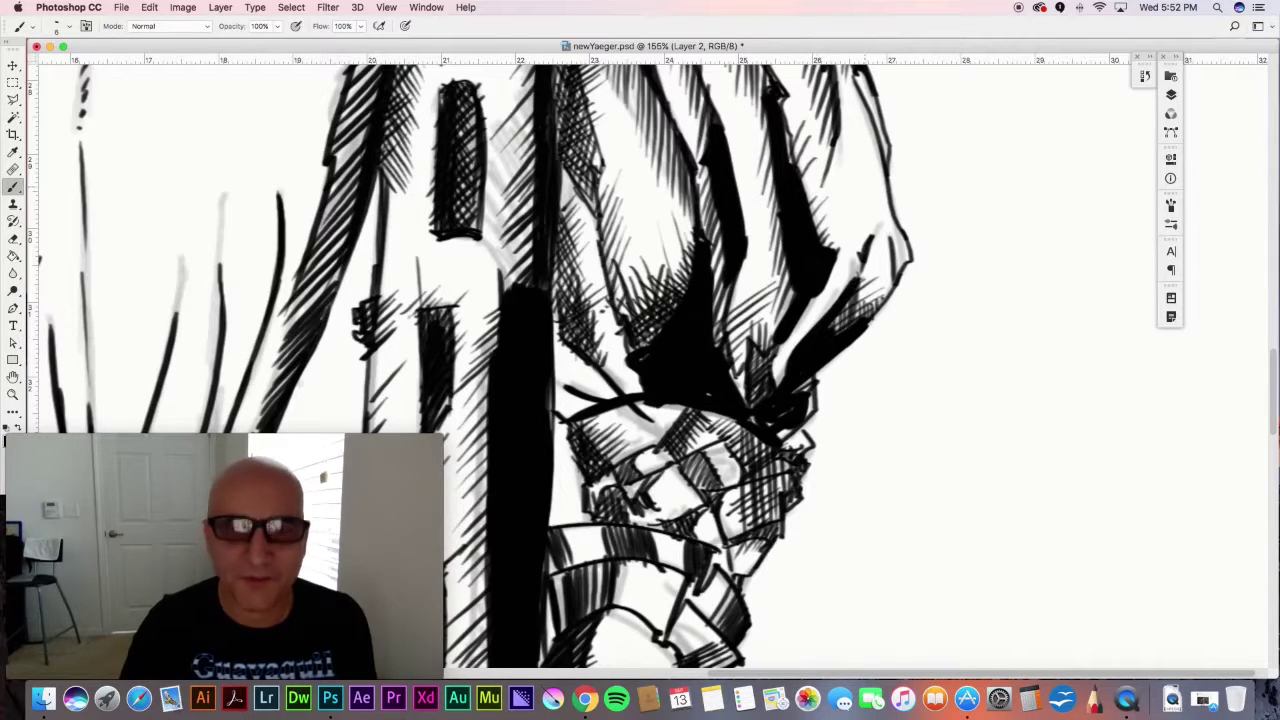
{"action": "left_click_drag", "start_coordinate": [743, 271], "coordinate": [771, 225]}
{"action": "left_click_drag", "start_coordinate": [745, 235], "coordinate": [755, 229]}
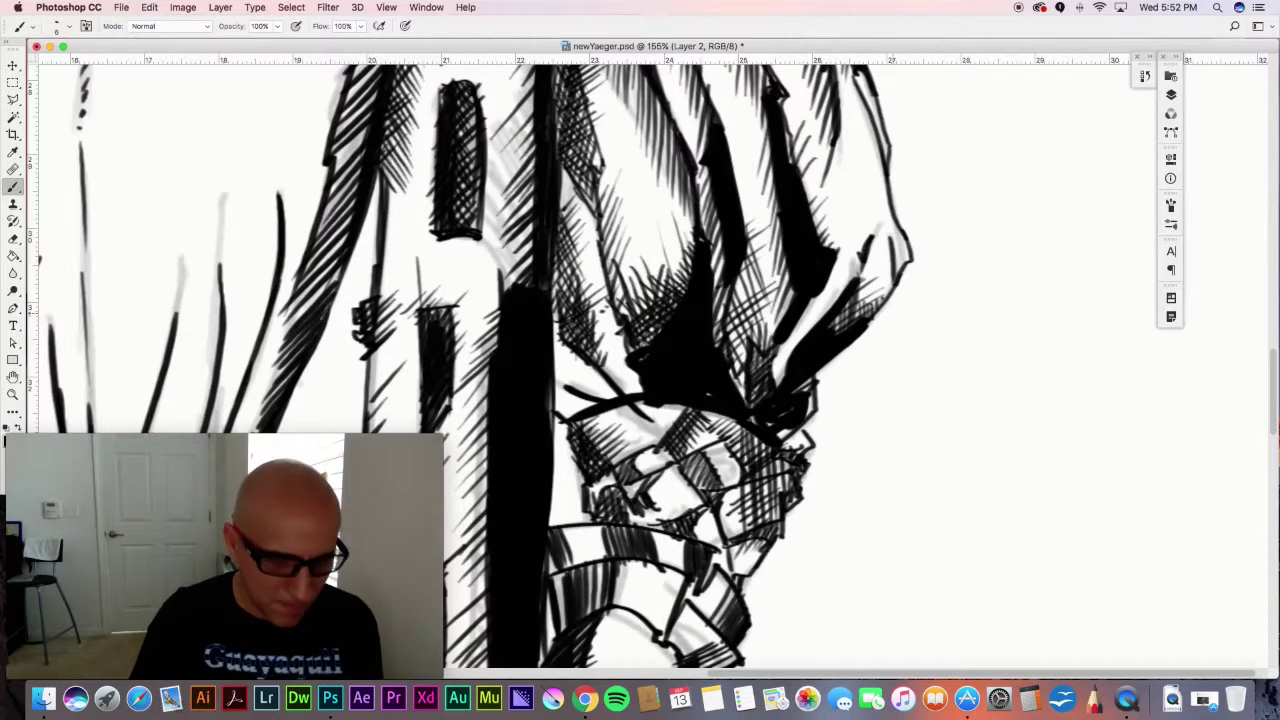
- Examine the whole inked soldier at 25% zoom, with the document window moved clear of the webcam picture
{"action": "key", "text": "bracketright"}
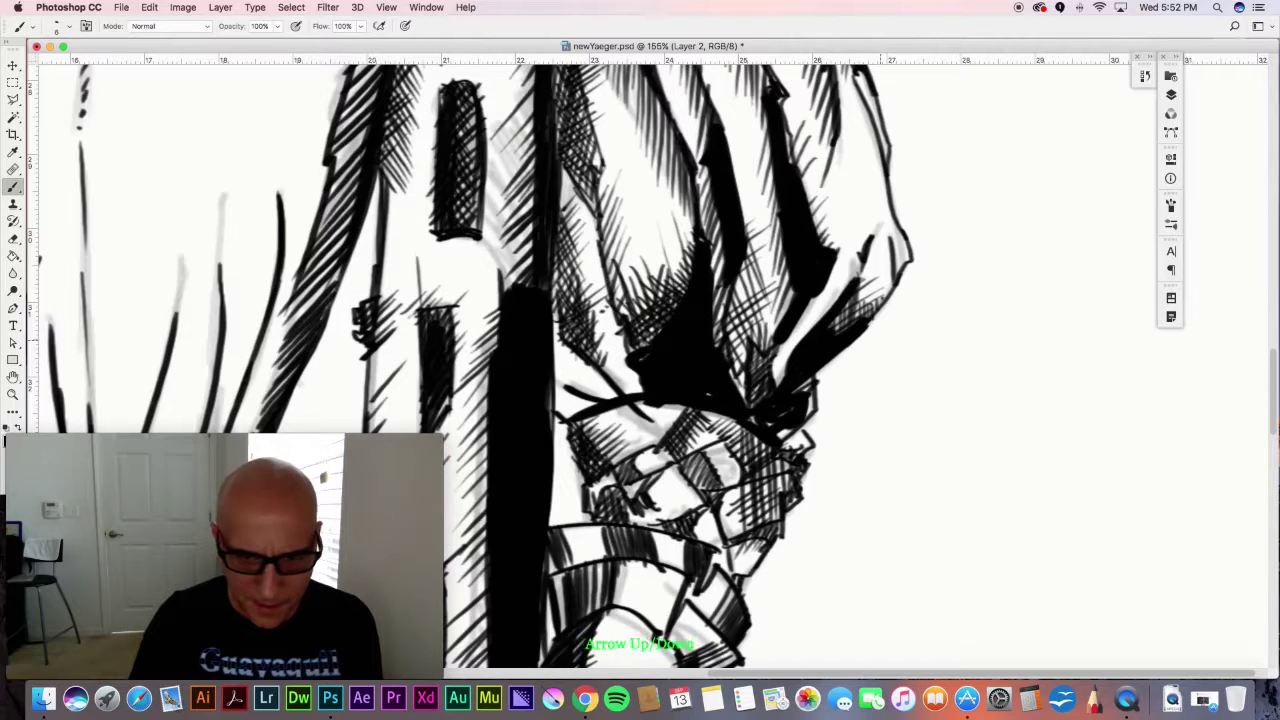
{"action": "key", "text": "Right"}
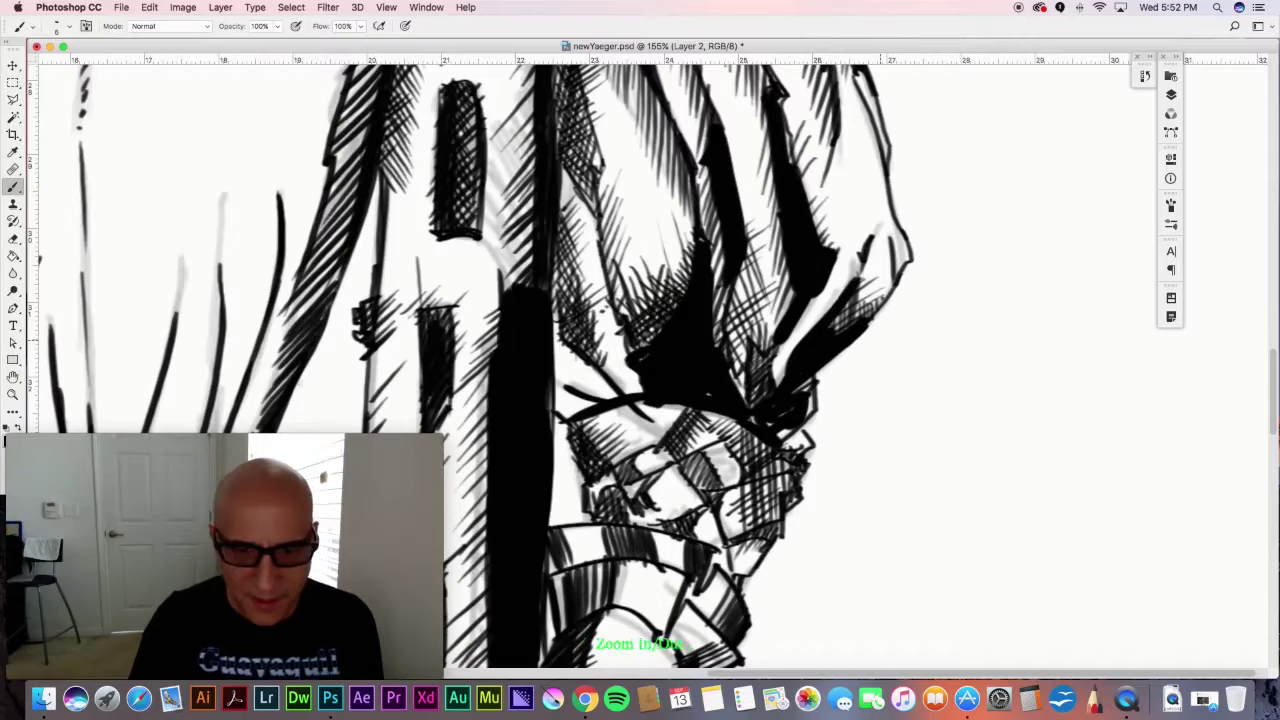
{"action": "key", "text": "super+minus"}
{"action": "key", "text": "super+minus"}
{"action": "key", "text": "super+minus"}
{"action": "key", "text": "super+minus"}
{"action": "key", "text": "super+minus"}
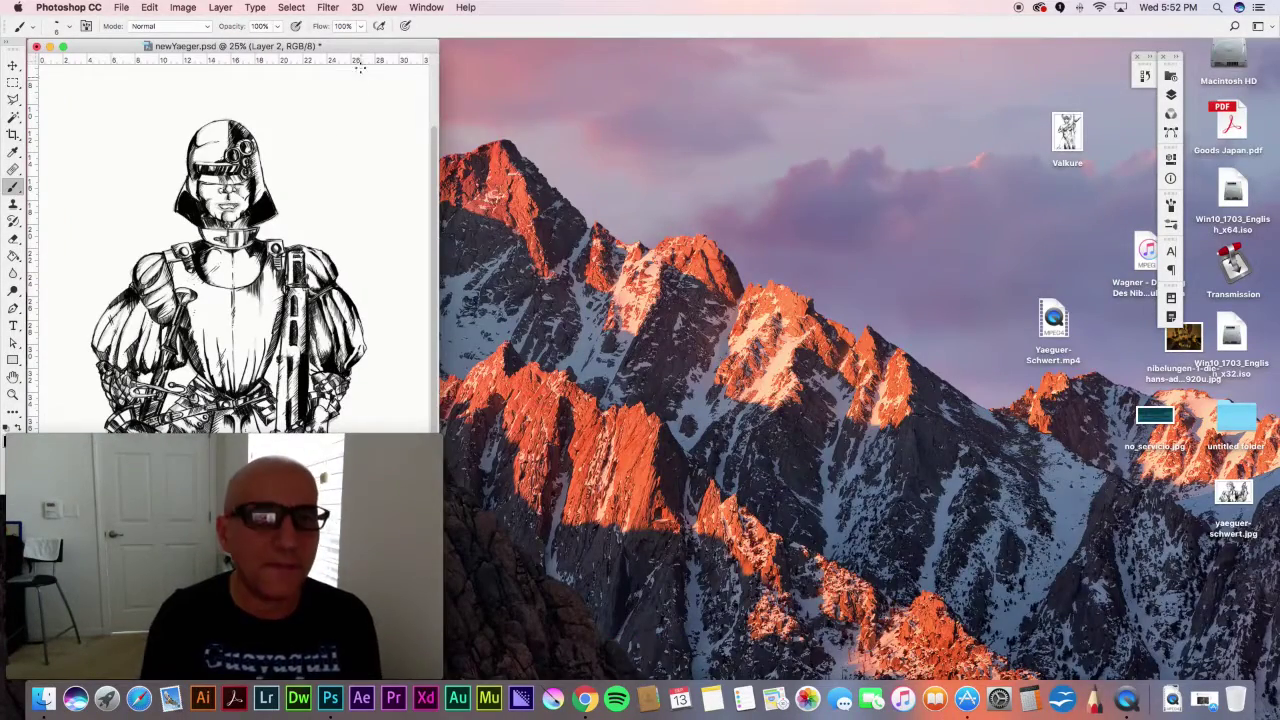
{"action": "left_click_drag", "start_coordinate": [360, 52], "coordinate": [872, 52]}
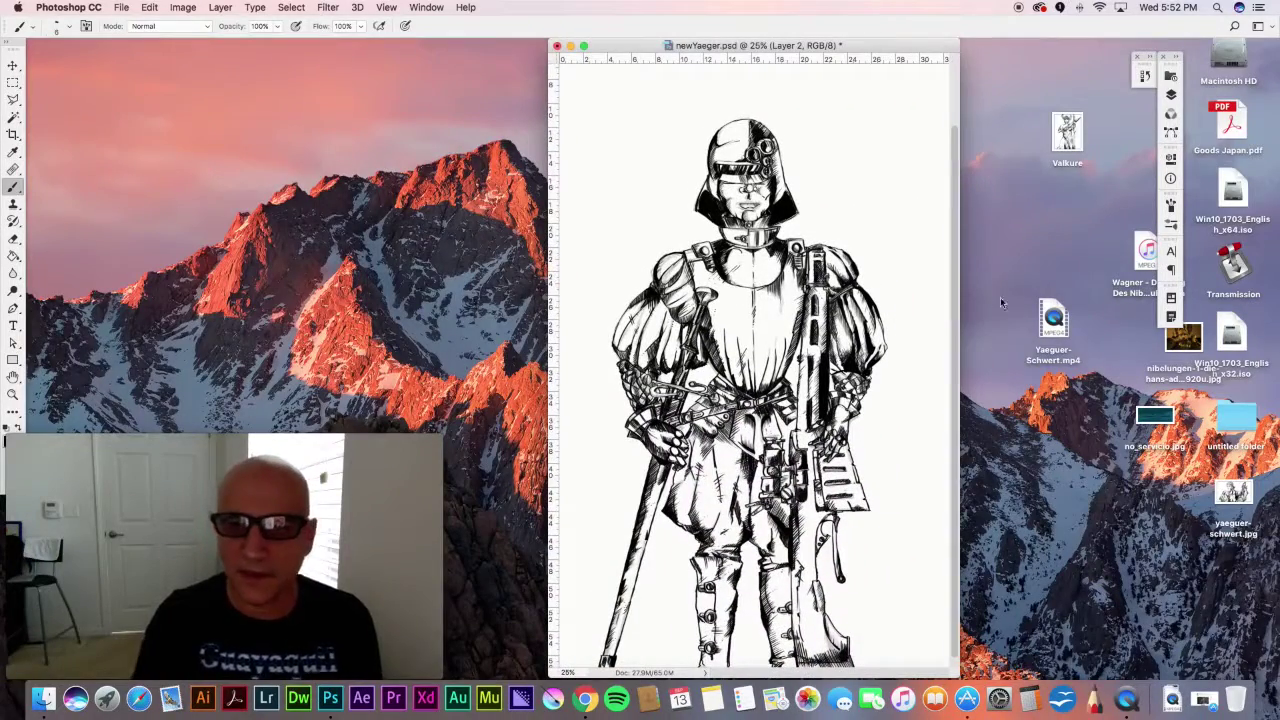